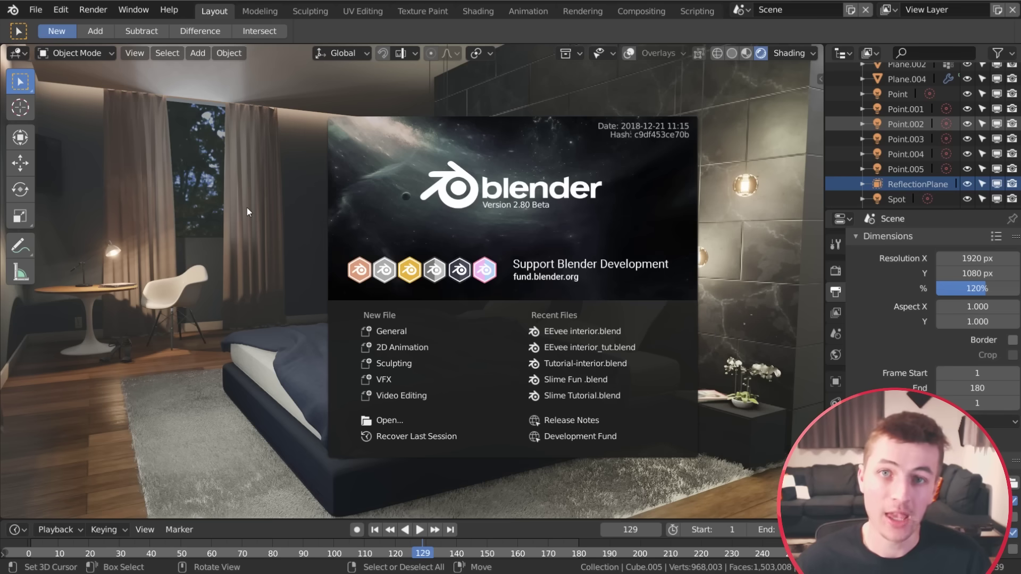
Dismiss the splash screen and examine the finished bedroom interior from several angles.
left_click(261, 245)
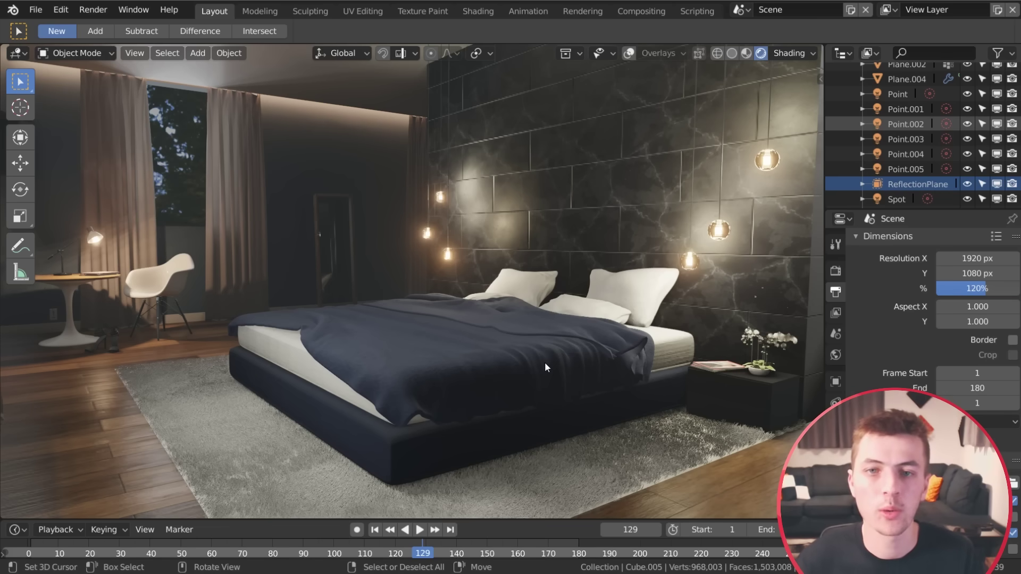
middle_click_drag(547, 380, 540, 383)
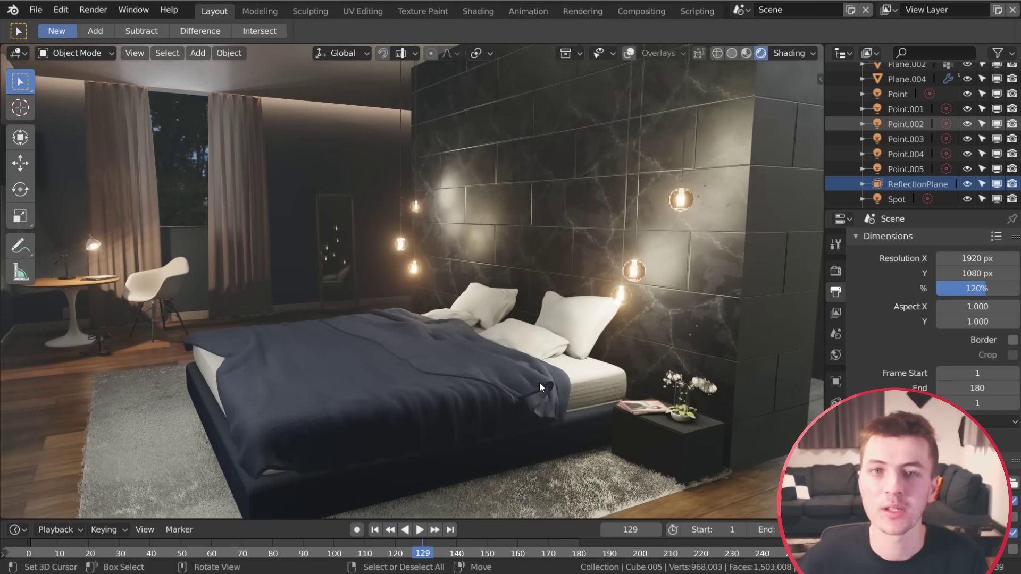
middle_click_drag(539, 382, 775, 502)
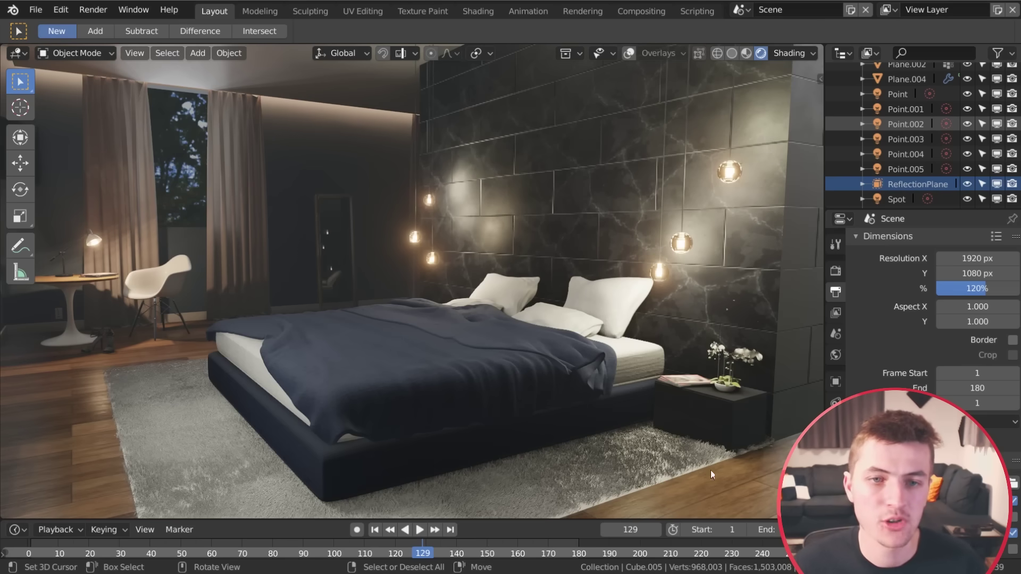
mouse_move(697, 439)
middle_mouse_down()
mouse_move(699, 450)
mouse_move(686, 425)
middle_mouse_up()
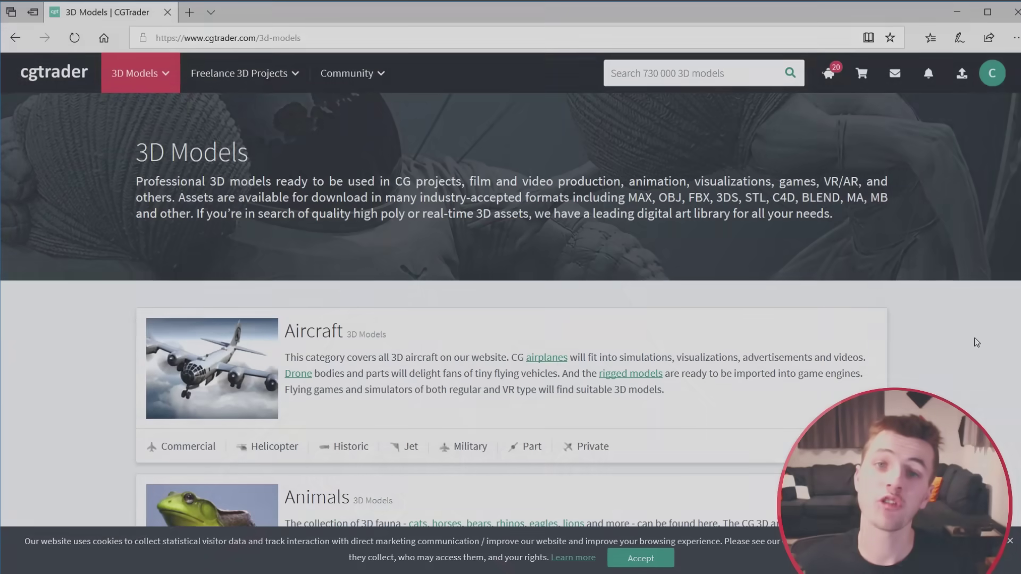
Switch to the CGTrader website and browse its 3D model categories, including the Aircraft and Interior models.
scroll(977, 345, "down", 5)
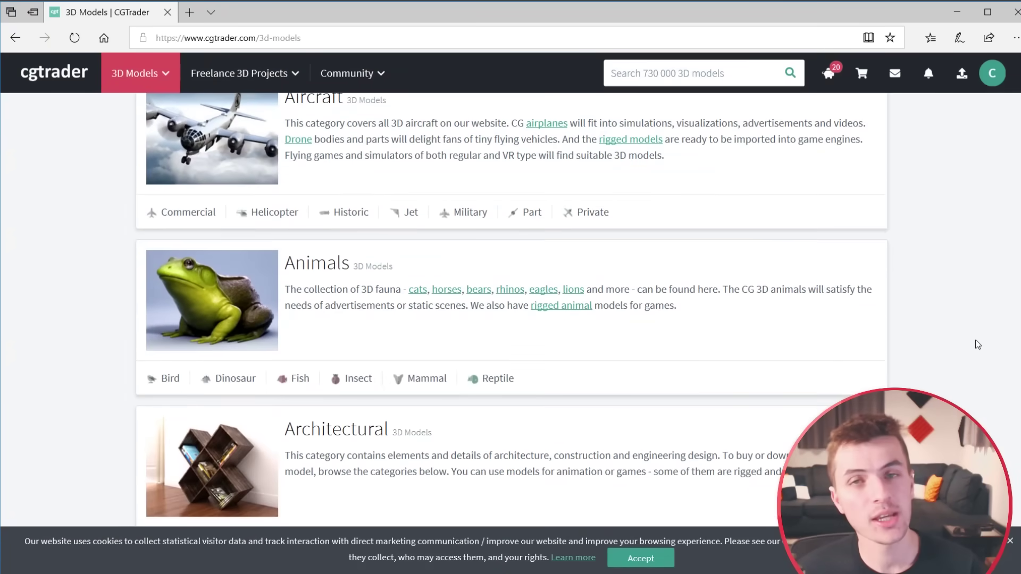
scroll(977, 344, "down", 9)
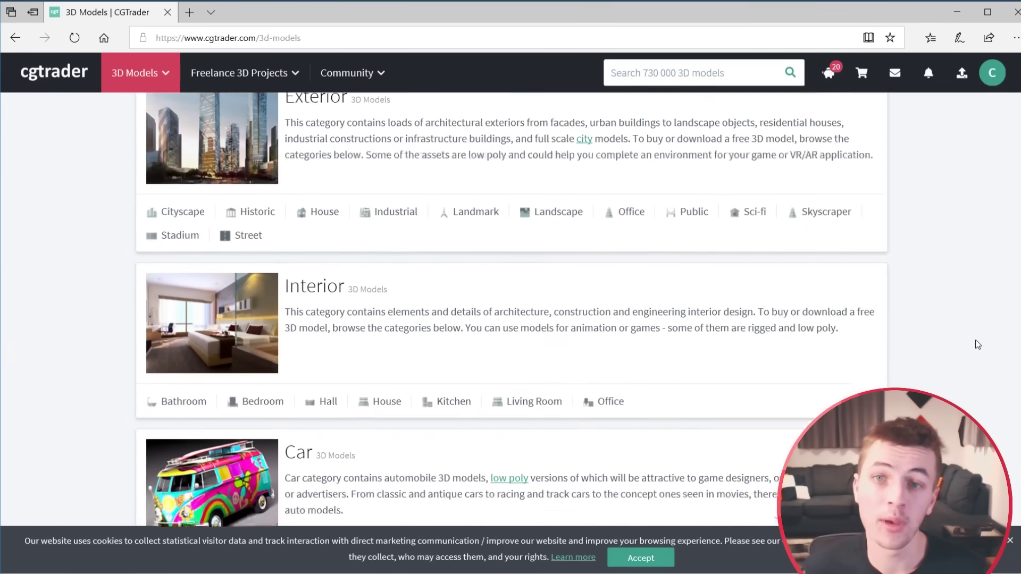
scroll(977, 345, "down", 10)
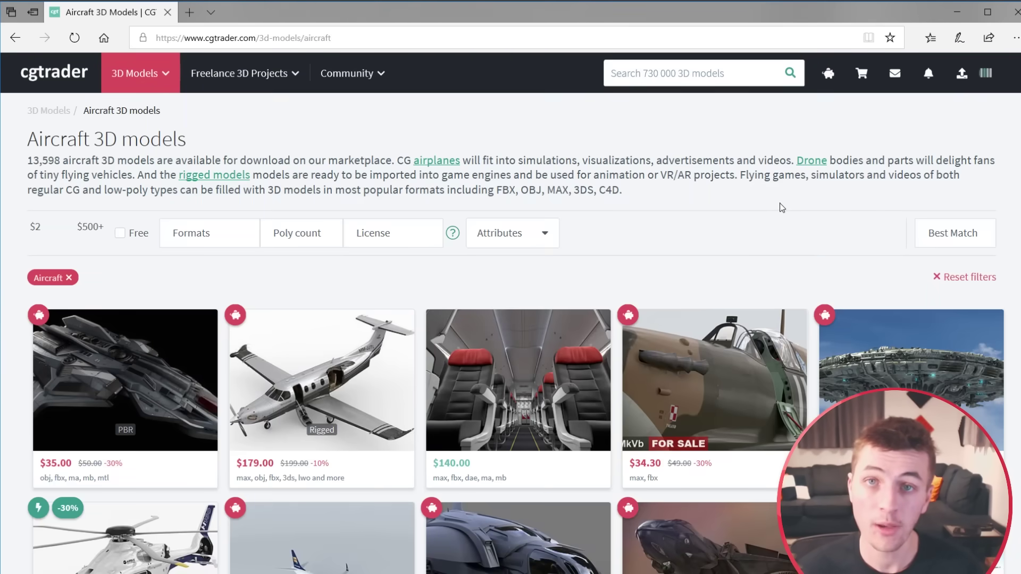
scroll(784, 206, "down", 8)
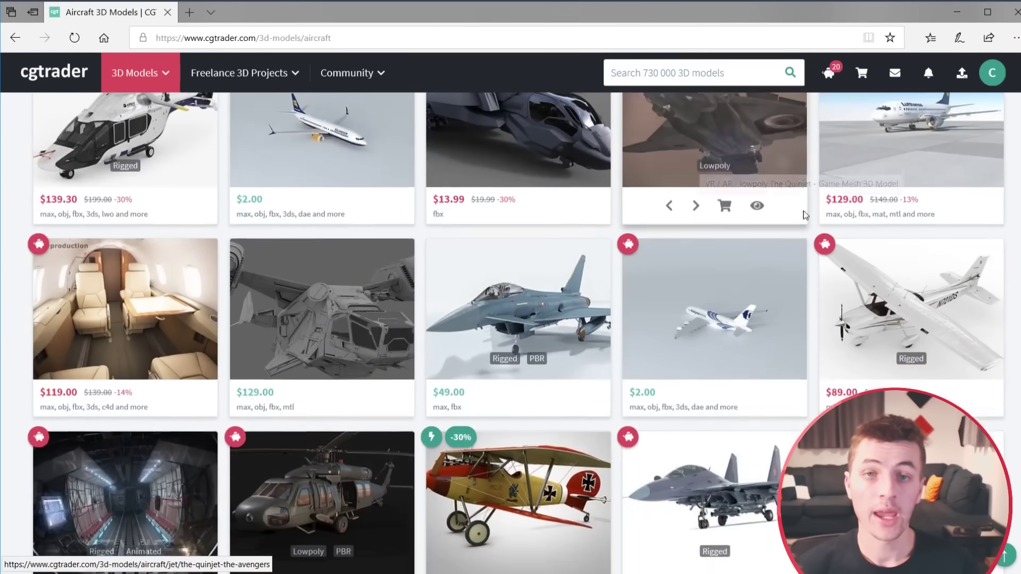
scroll(804, 215, "down", 4)
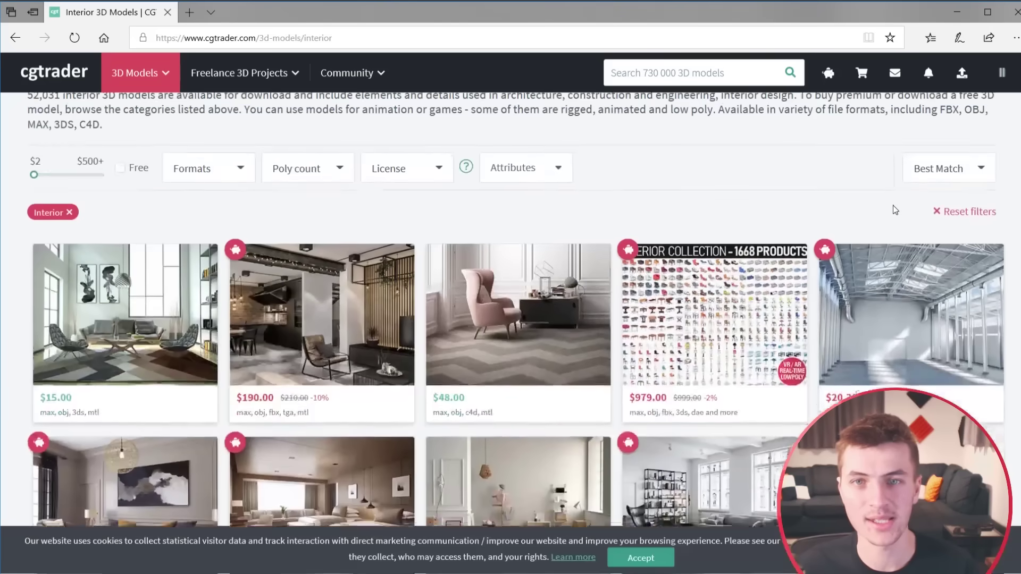
scroll(892, 206, "down", 4)
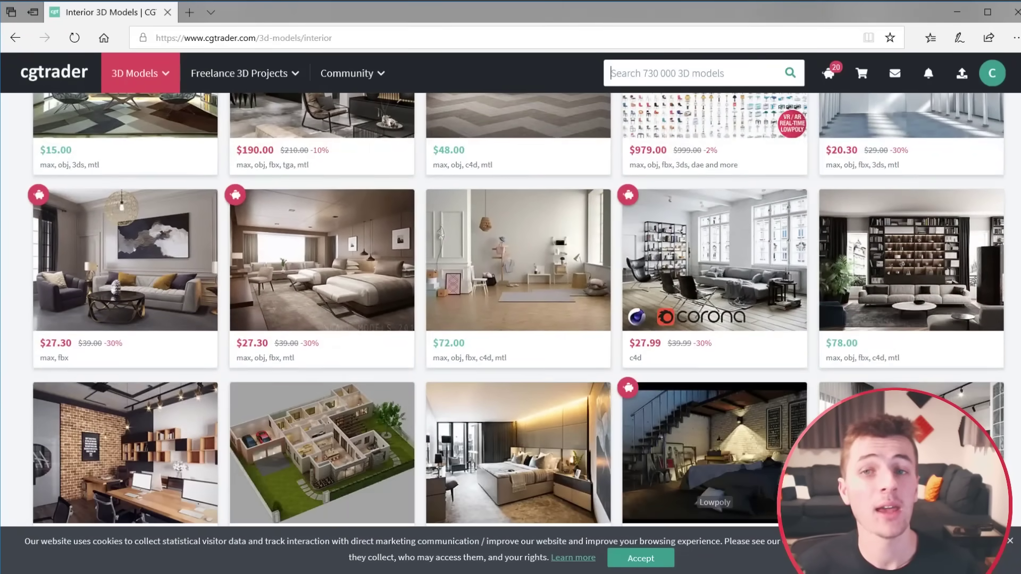
scroll(511, 310, "down", 4)
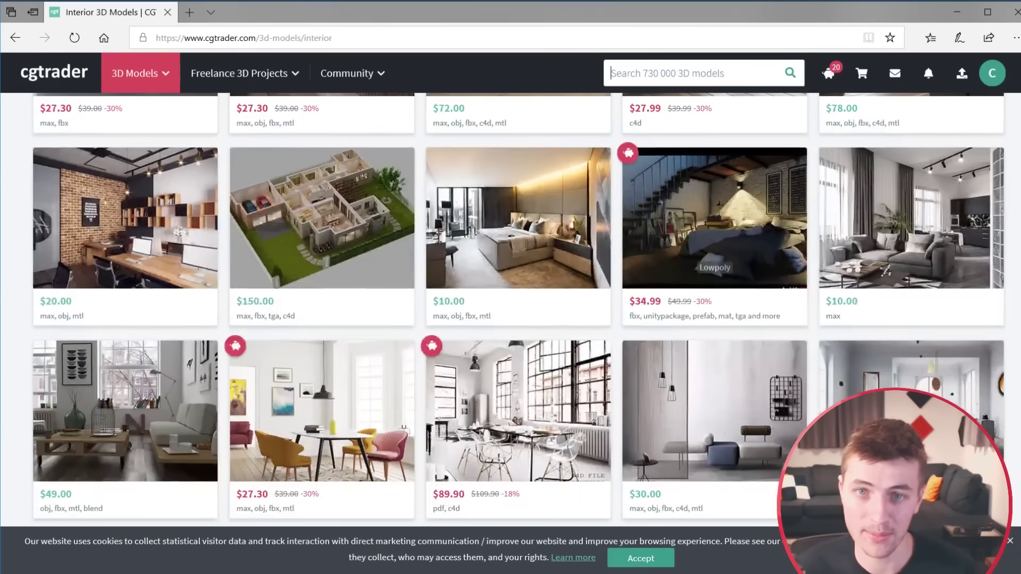
scroll(510, 309, "down", 1)
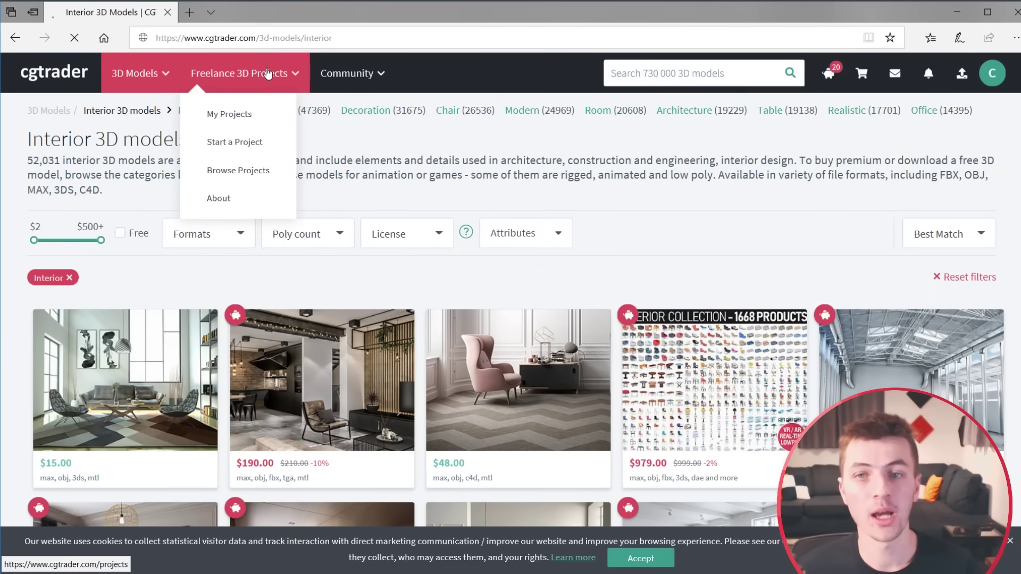
Open the Freelance 3D Projects listing and review its software, attribute and sorting options and the posted jobs.
left_click(270, 73)
left_click(569, 206)
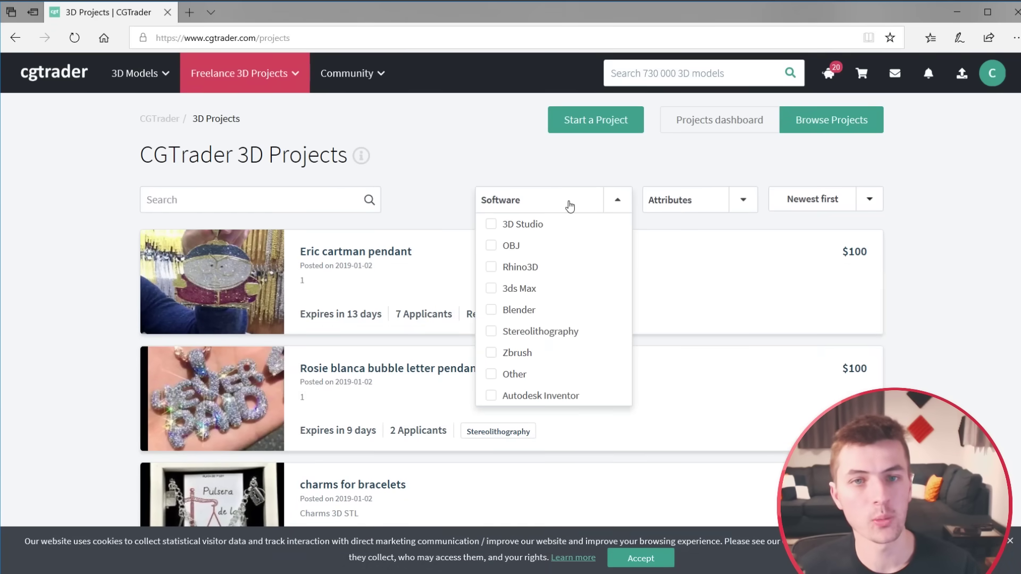
left_click(699, 198)
left_click(799, 198)
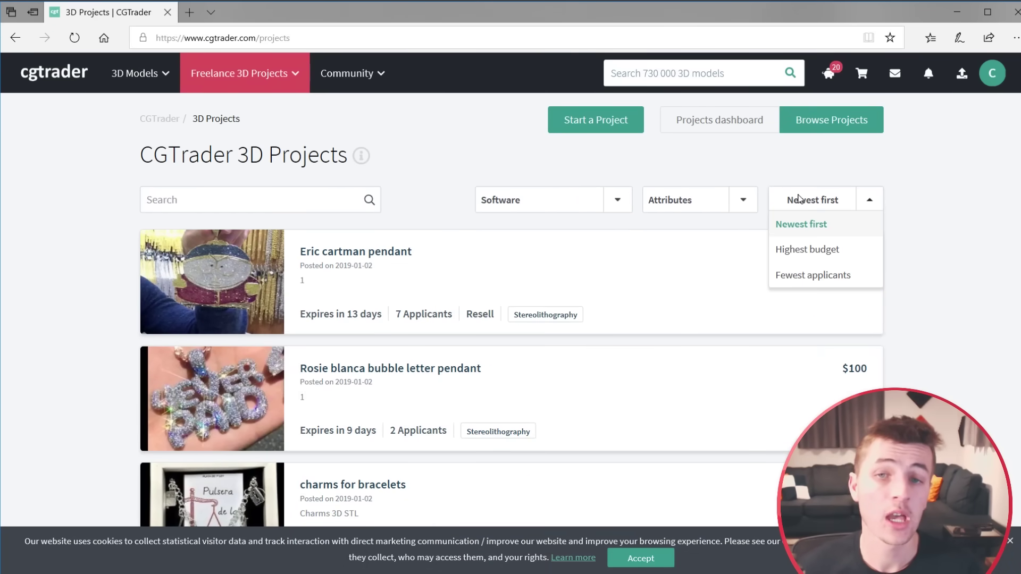
left_click(799, 198)
scroll(900, 240, "down", 15)
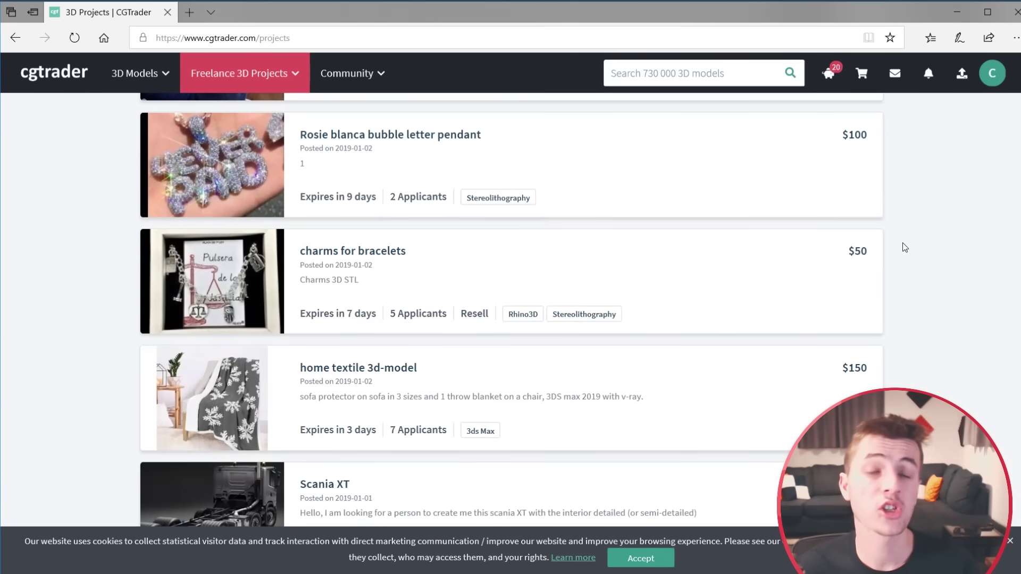
scroll(905, 249, "down", 4)
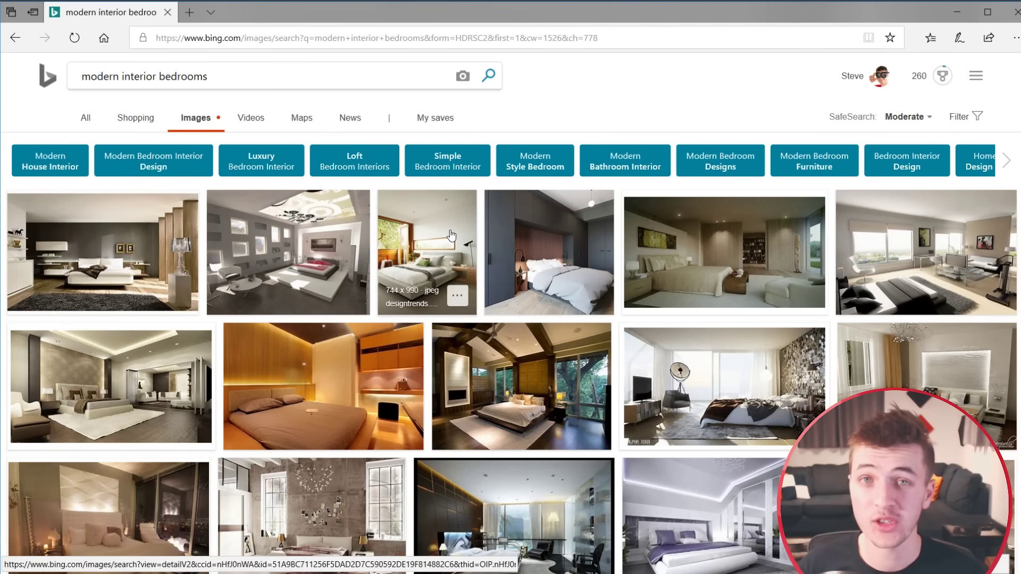
Look through the Bing image results for modern interior bedrooms and examine the collected bedroom reference images.
scroll(526, 213, "down", 2)
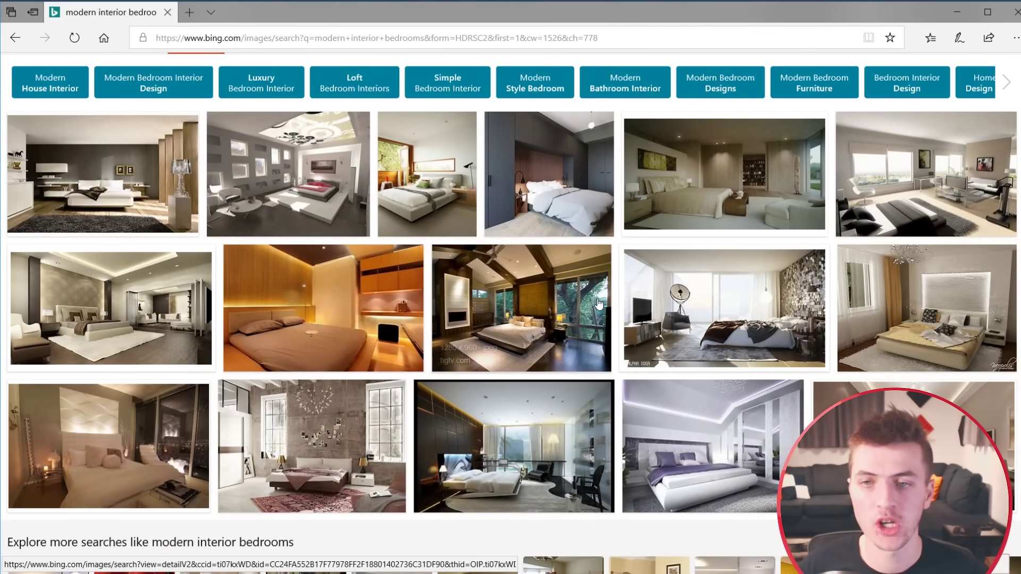
scroll(585, 288, "down", 2)
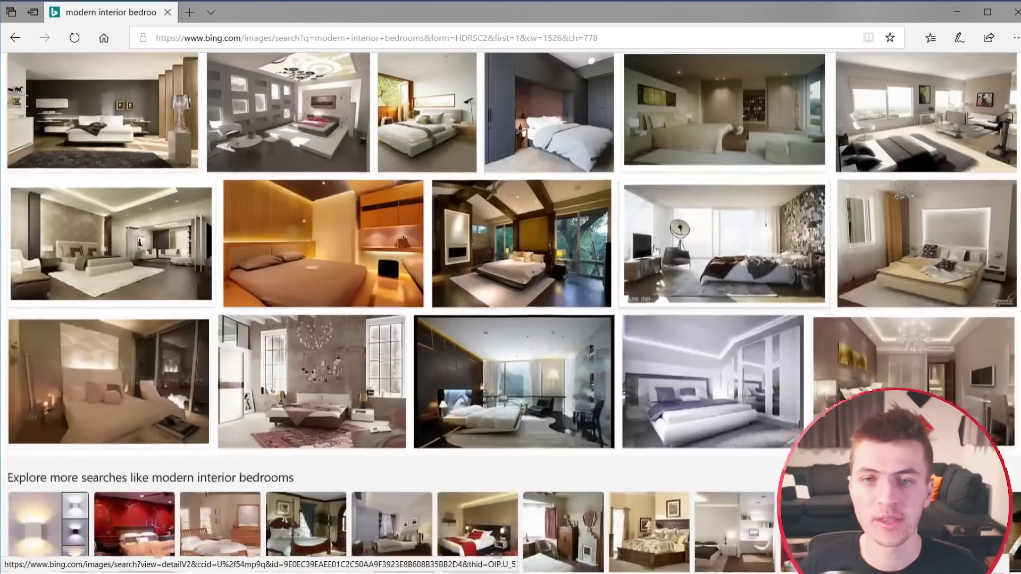
scroll(769, 228, "down", 2)
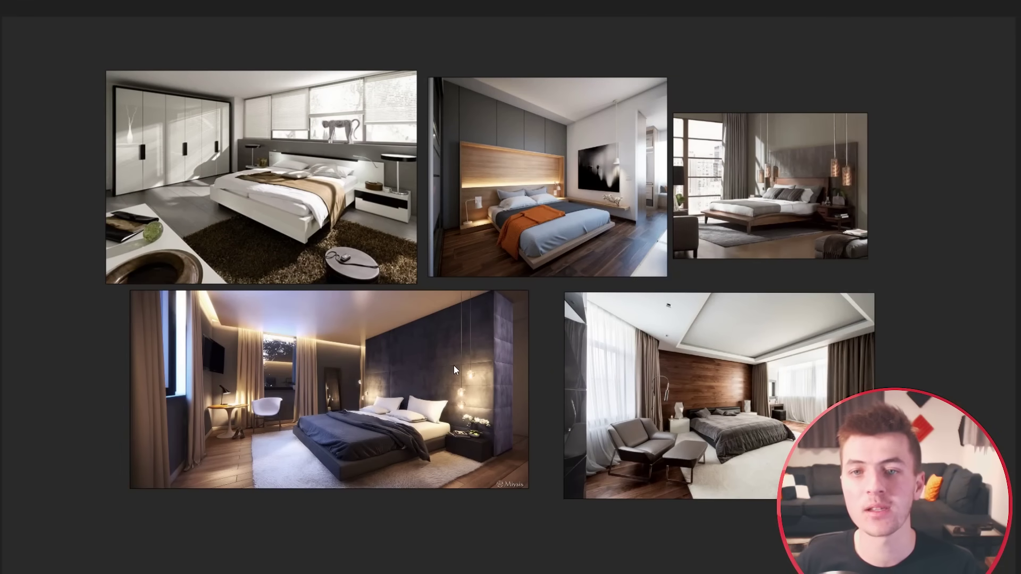
scroll(512, 298, "up", 2)
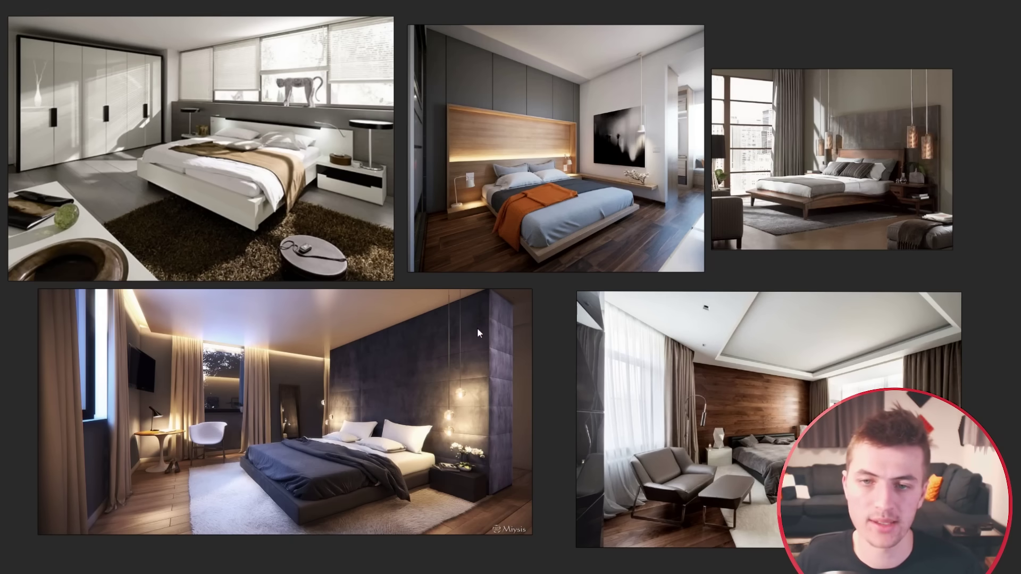
mouse_move(497, 320)
middle_mouse_down()
mouse_move(483, 320)
mouse_move(499, 315)
middle_mouse_up()
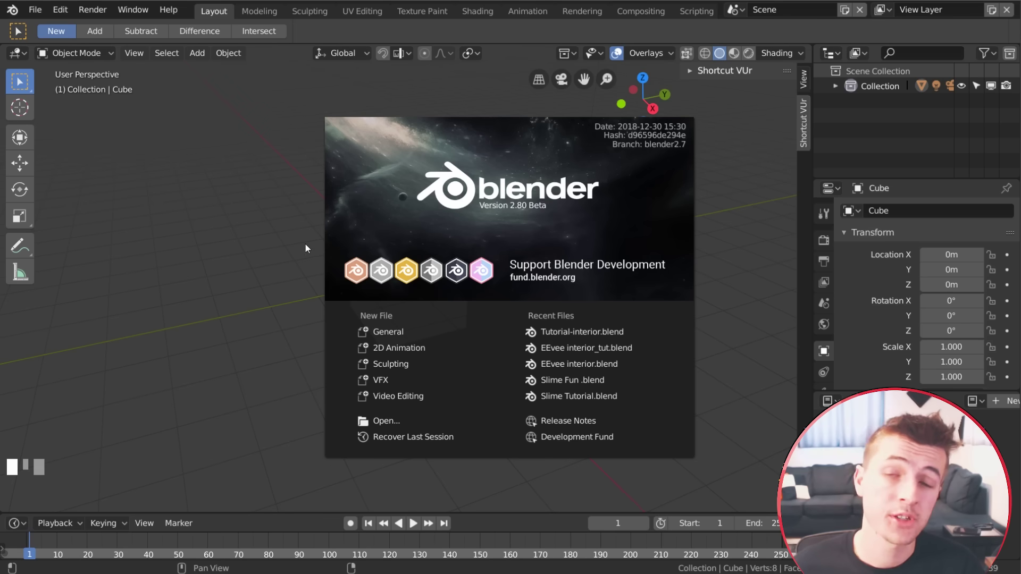
Dismiss the splash screen of the new Blender scene and delete the default cube.
left_click(520, 228)
right_click(450, 259)
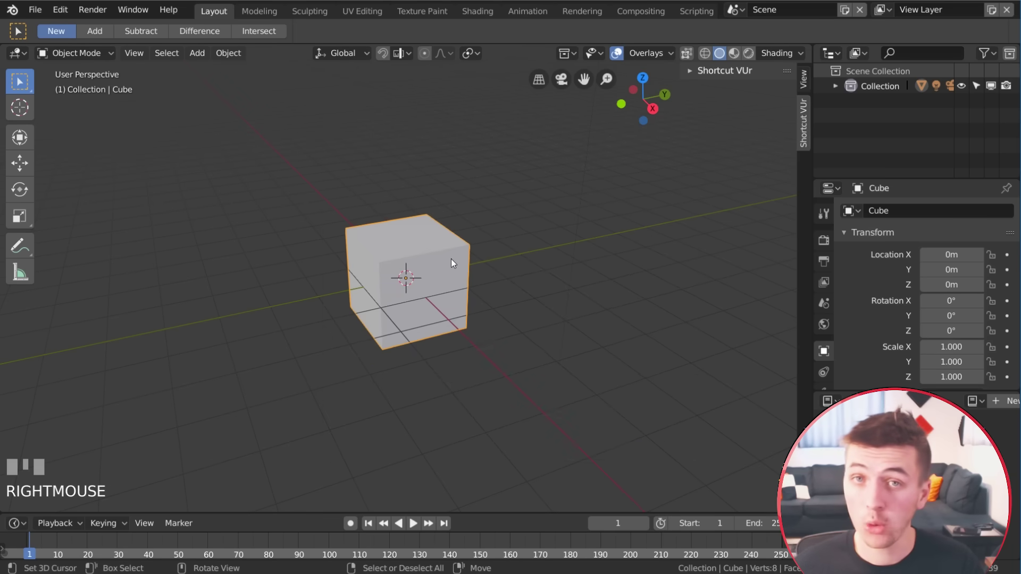
key("x")
left_click(451, 259)
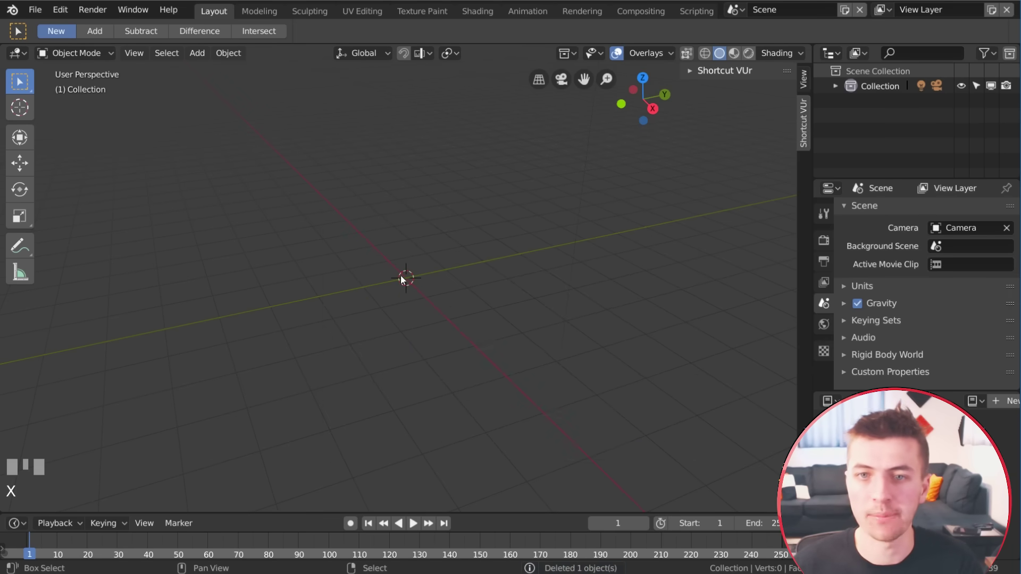
Add a plane at the scene origin and scale it by 6 as the room's floor.
key("shift+a")
mouse_move(388, 271)
left_click(470, 273)
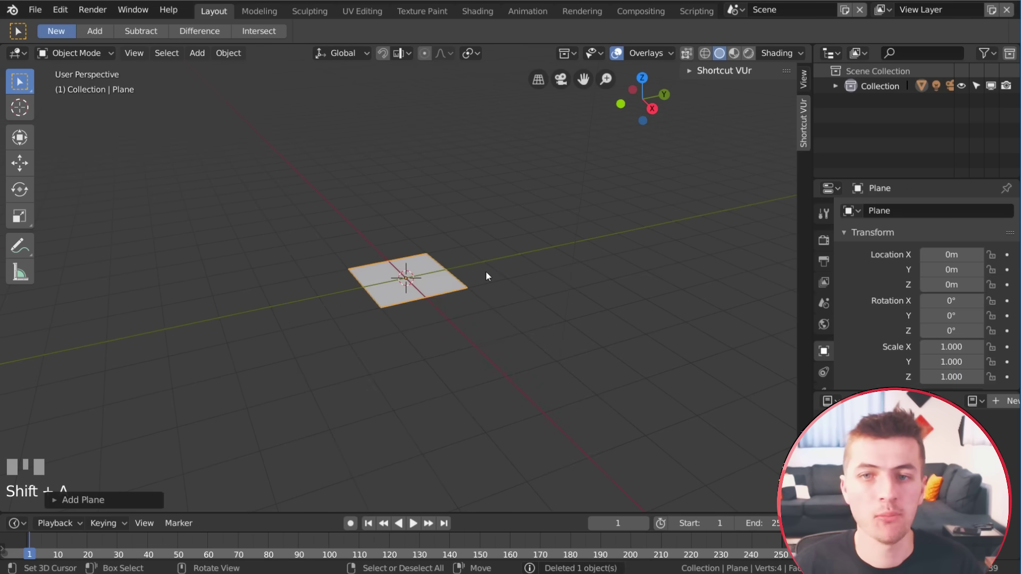
type("s6")
left_click(437, 305)
middle_click_drag(437, 304, 377, 332)
Extrude three edges of the floor plane 4 m upward along Z to form walls, leaving one side open.
key("Tab")
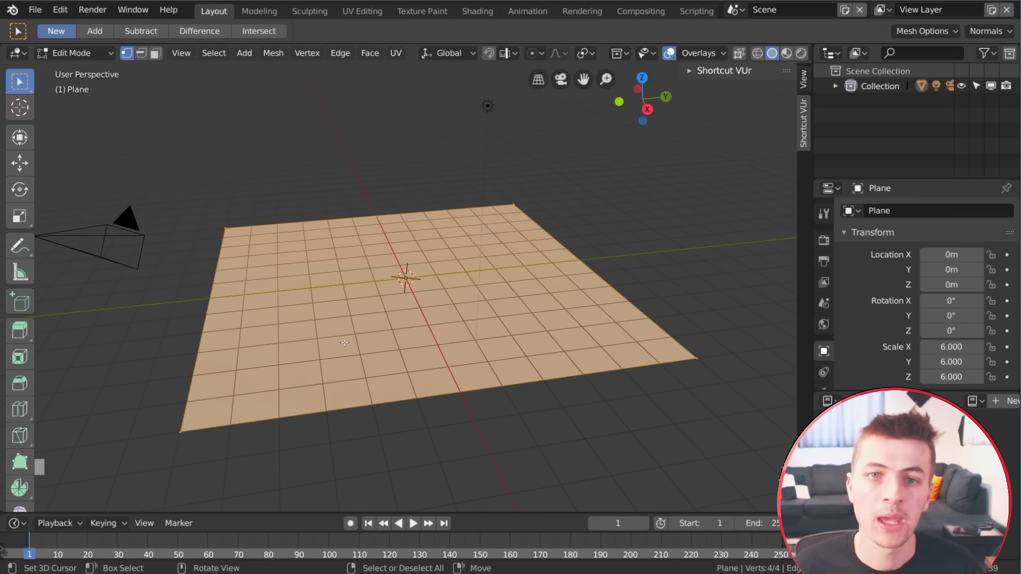
right_click(276, 222)
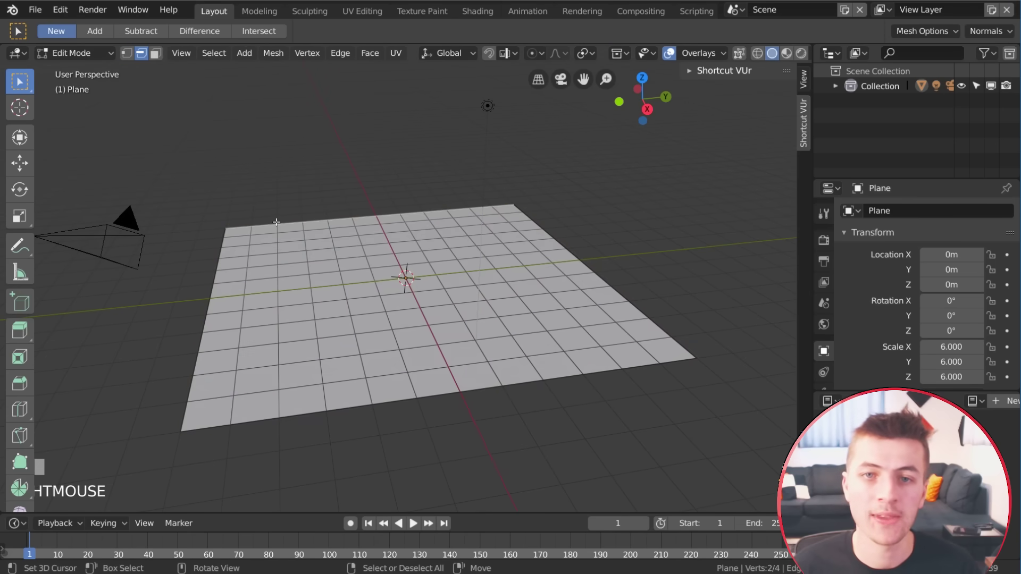
right_click(222, 280, "shift")
right_click(314, 398, "shift")
key("e")
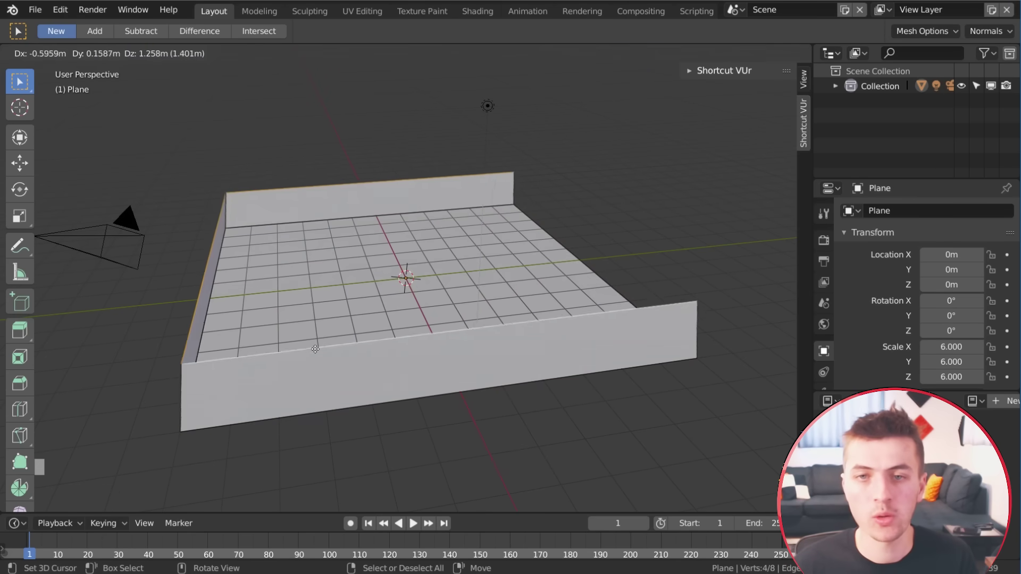
key("z")
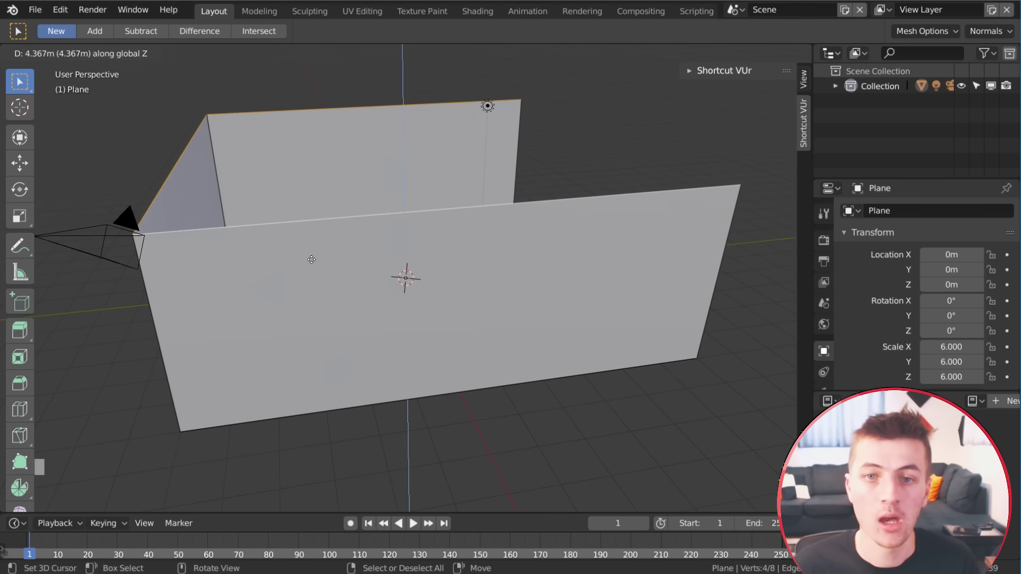
key("ctrl")
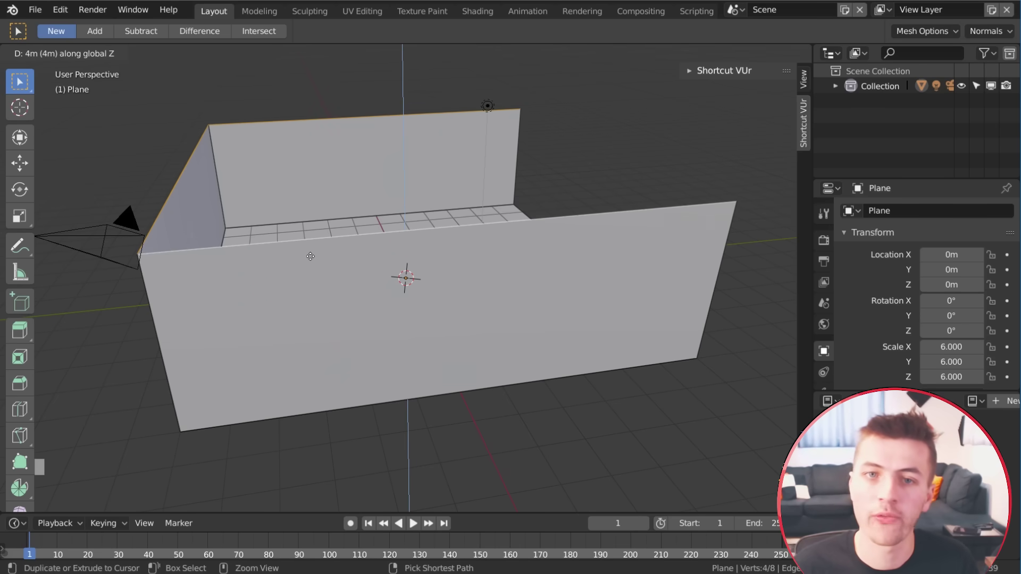
left_click(310, 258, "ctrl")
middle_click_drag(311, 258, 319, 287)
key("Tab")
Duplicate the floor face and raise the copy along Z to the top of the walls as a ceiling.
key("Tab")
left_click(156, 54)
left_click(499, 325)
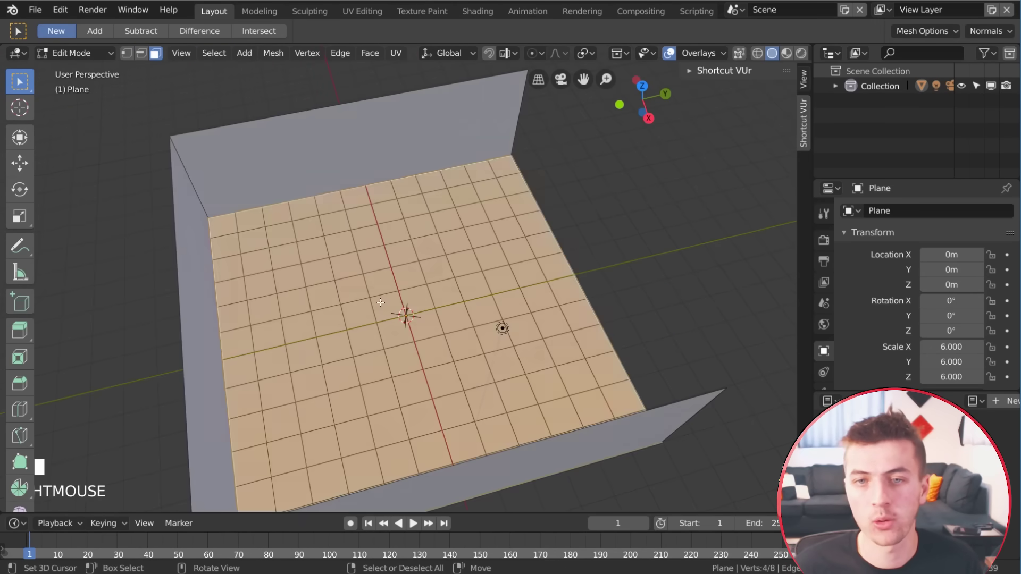
middle_click_drag(500, 326, 442, 291)
key("ctrl+r")
left_click(441, 289)
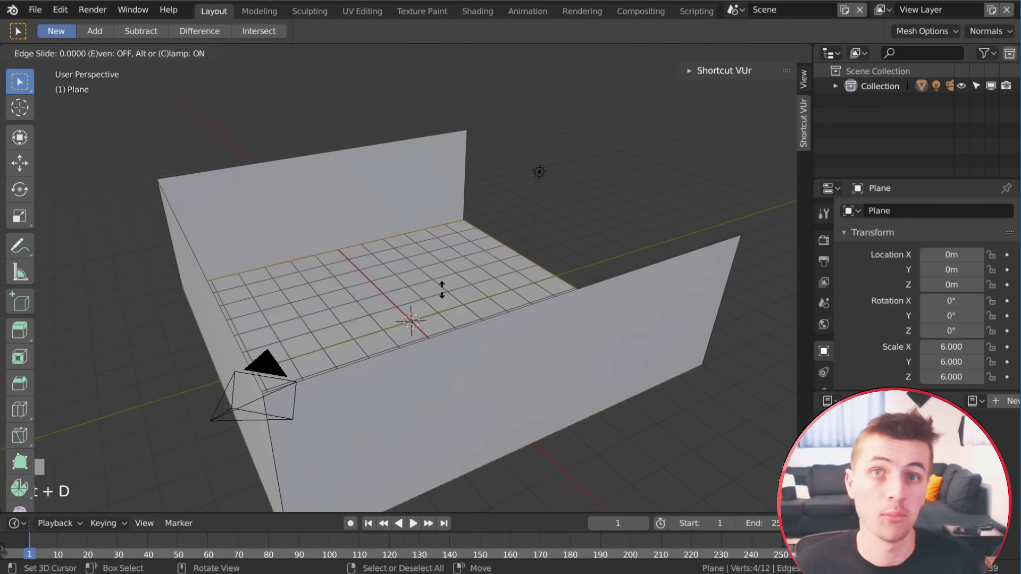
right_click(437, 275)
key("g")
key("z")
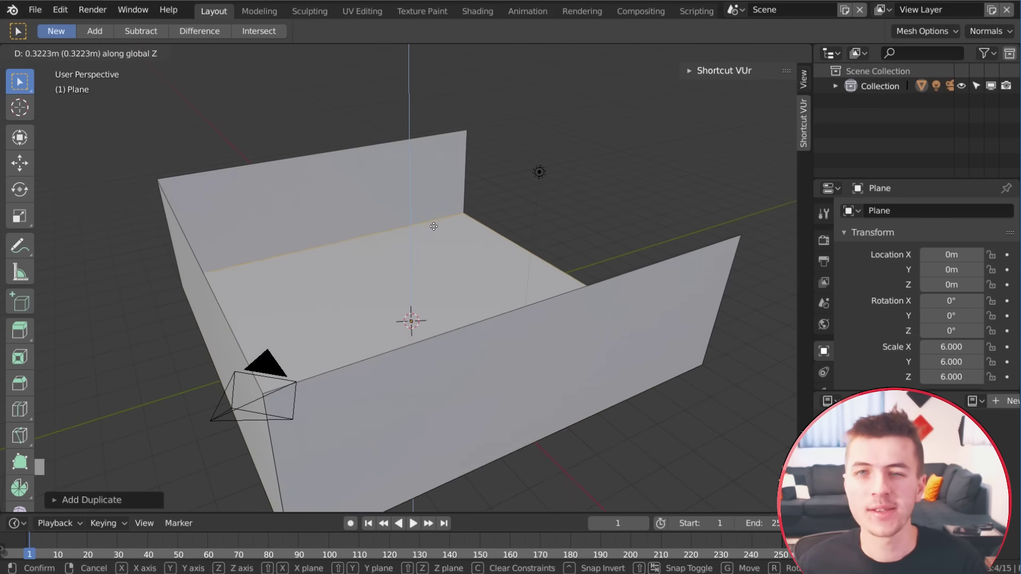
left_click(432, 121)
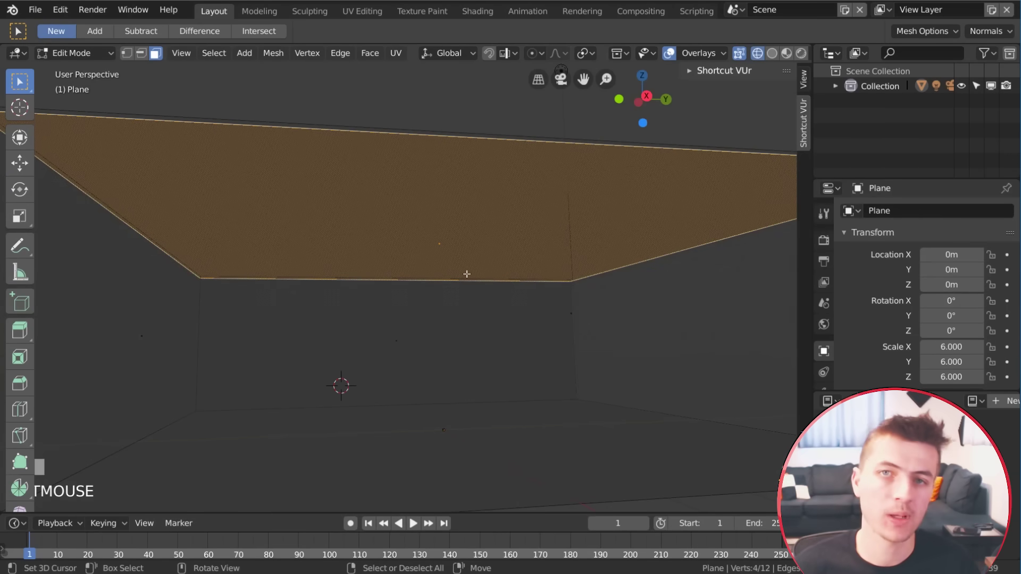
Scale the ceiling face down to about 0.88 and extrude it slightly to form a recessed ceiling.
key("s")
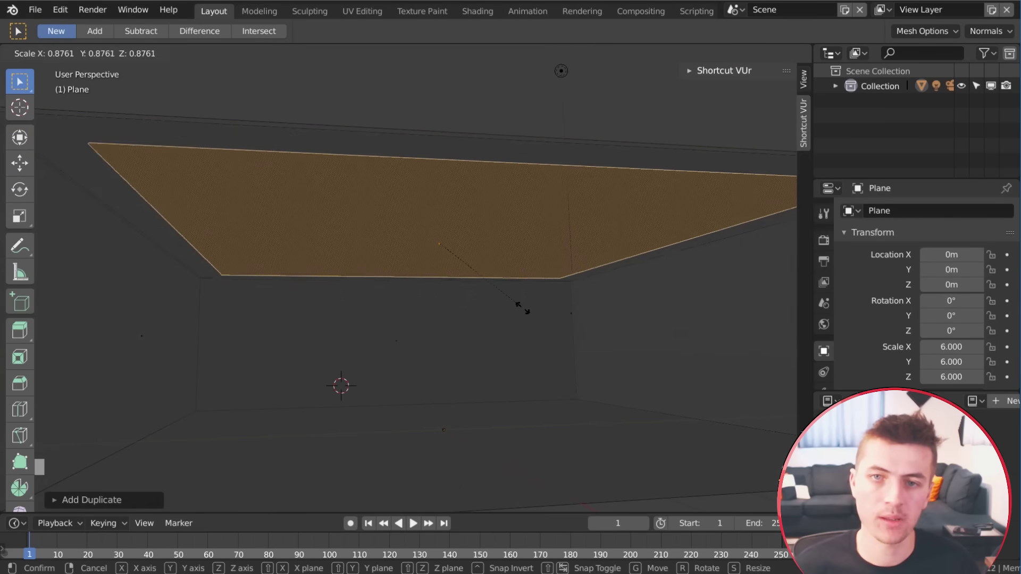
left_click(524, 308)
key("e")
left_click(514, 313)
scroll(513, 313, "up", 2)
Display the room in Solid shading, return to Object Mode and view the interior.
key("z")
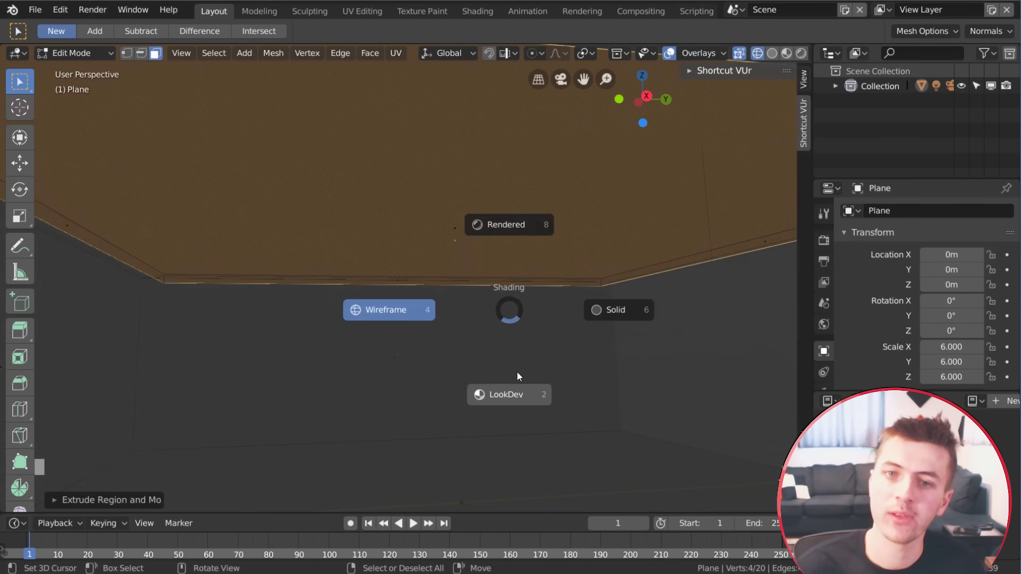
left_click(615, 309)
key("Tab")
middle_click_drag(174, 265, 293, 282)
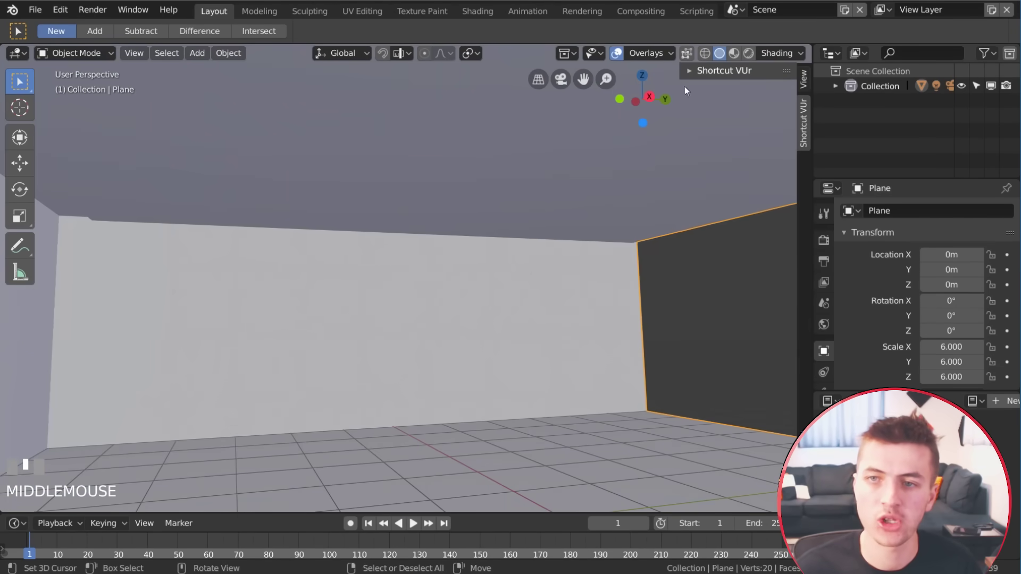
Configure the solid viewport shading with MatCap lighting, Random color, Shadow and Cavity.
left_click(761, 55)
left_click(818, 98)
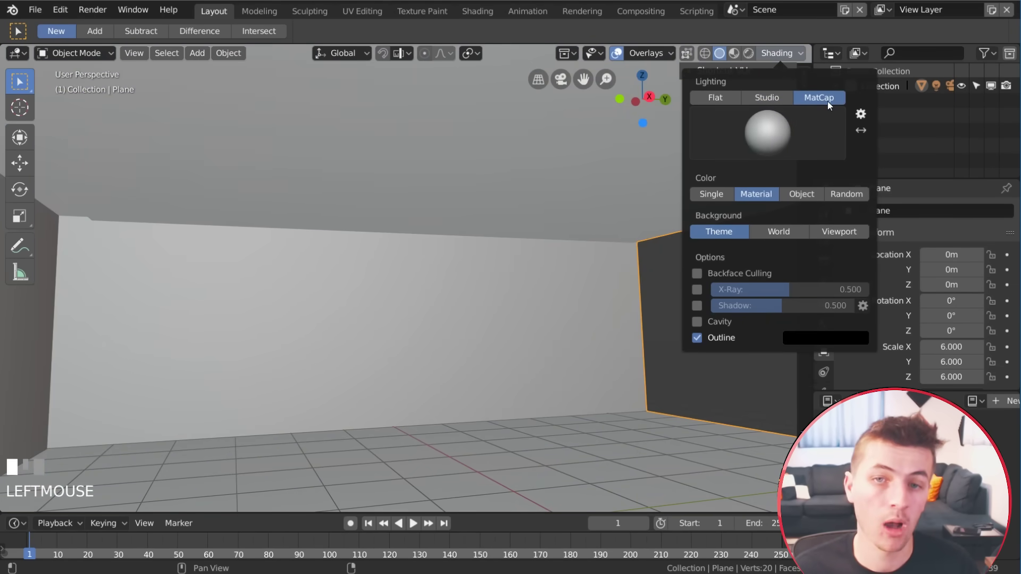
left_click(838, 193)
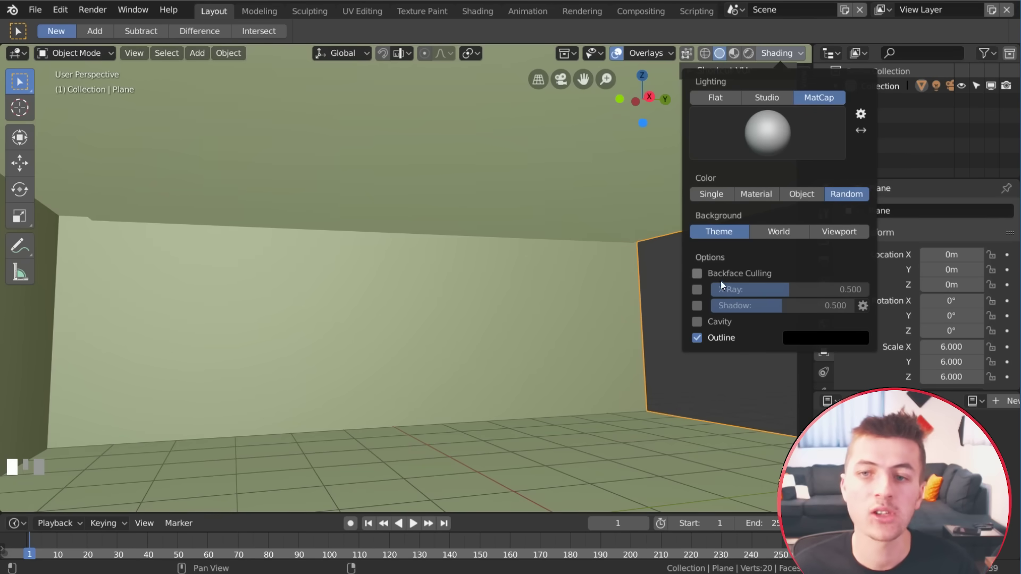
left_click(697, 305)
left_click(697, 321)
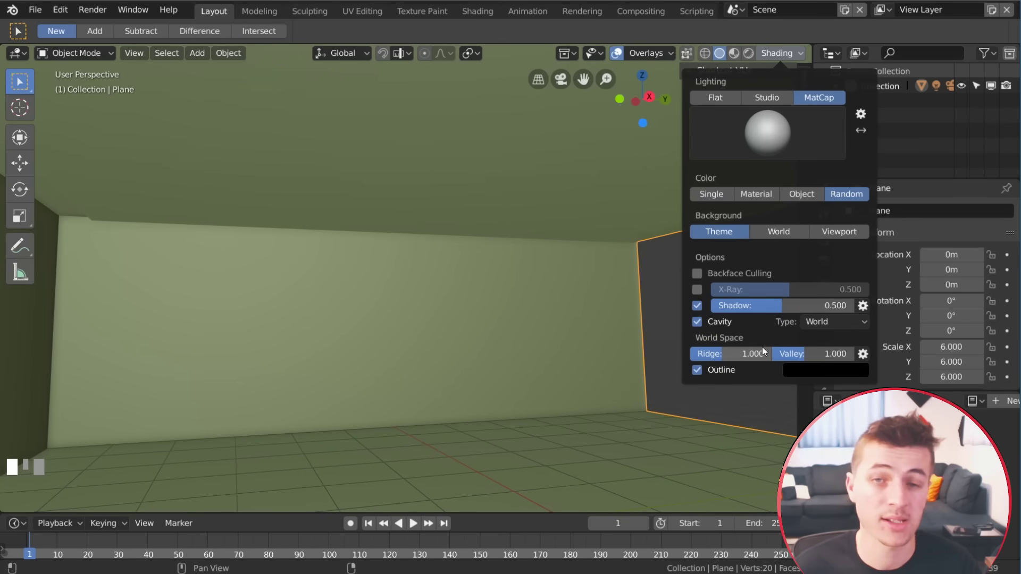
Look through the camera with an 18 mm focal length, and move and tilt it to frame the room's far corner.
middle_click_drag(490, 328, 432, 333)
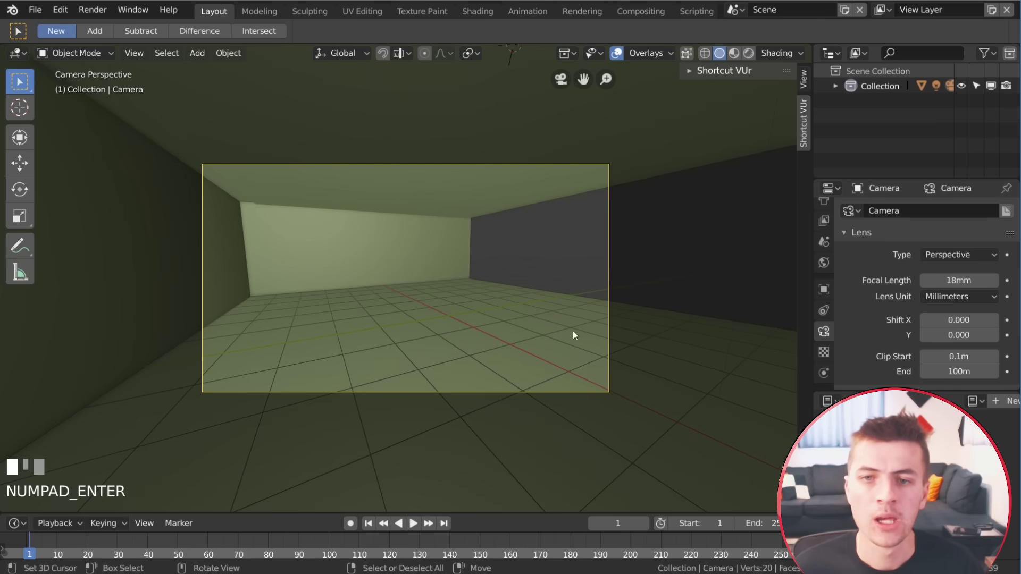
key("g")
left_click(557, 343)
key("r")
key("r")
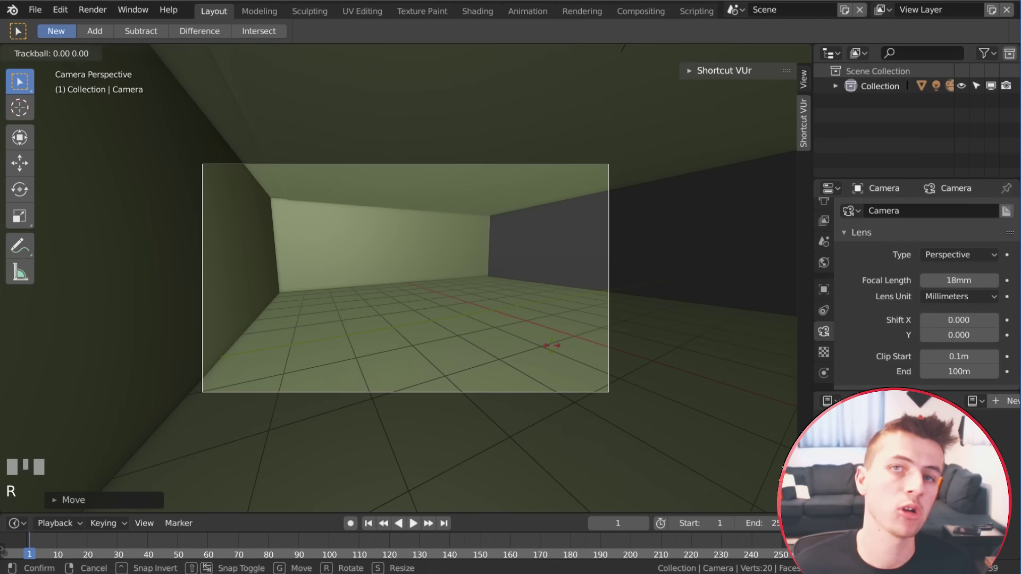
left_click(554, 458)
scroll(532, 362, "up", 2)
middle_click_drag(548, 360, 536, 338, "shift")
scroll(524, 323, "up", 1)
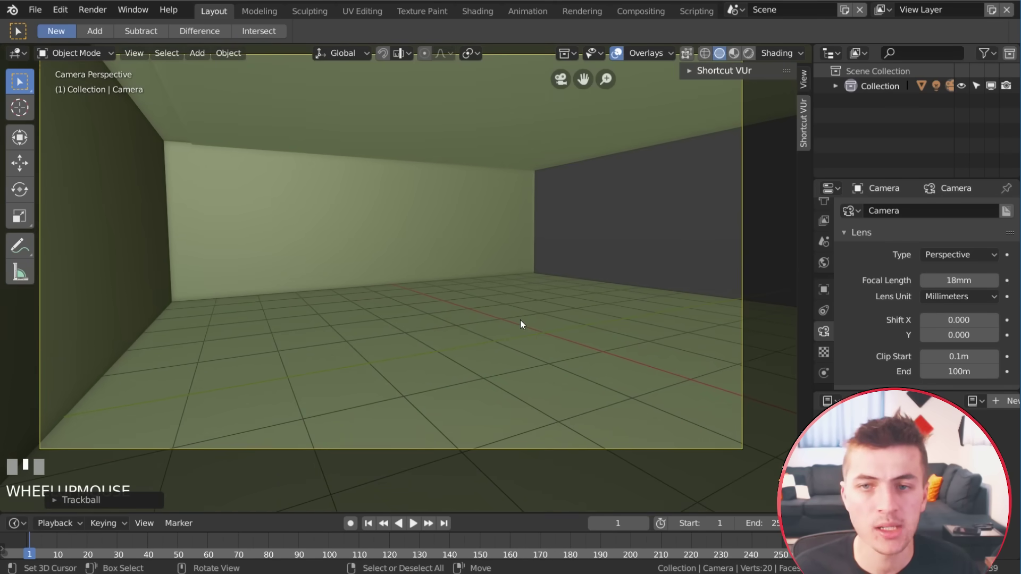
Add a cube at the 3D cursor and raise it along Z out of the floor.
key("shift+a")
mouse_move(563, 298)
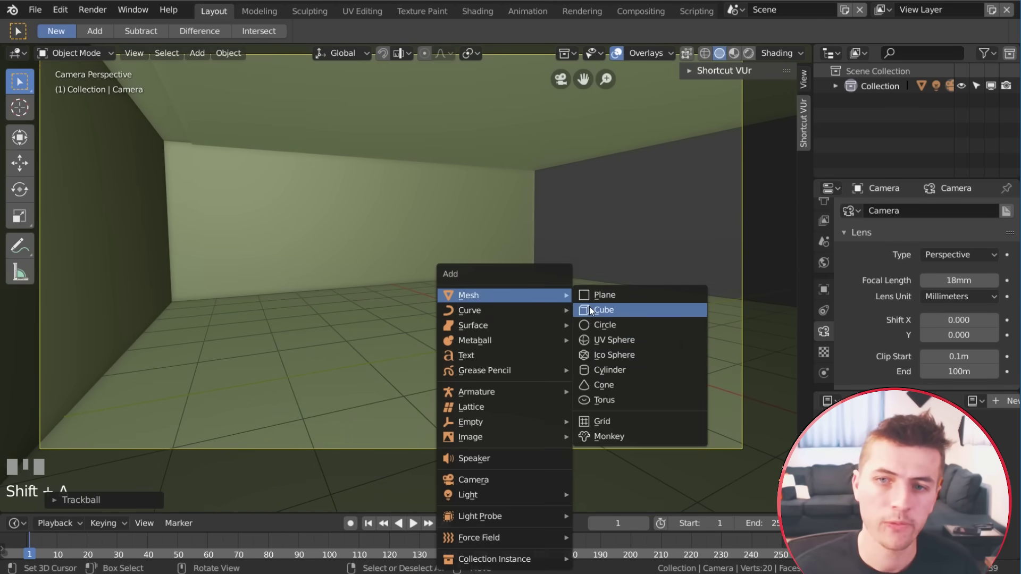
left_click(589, 308)
key("g")
key("z")
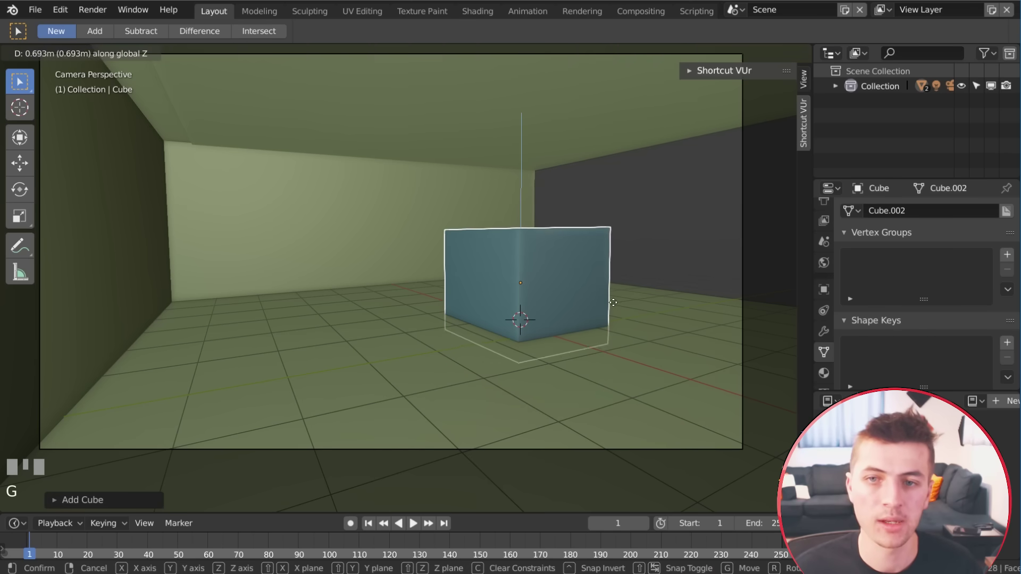
left_click(612, 318)
Scale and move the cube along Z until it spans from the floor to the ceiling.
key("s")
key("z")
left_click(690, 192)
key("g")
key("z")
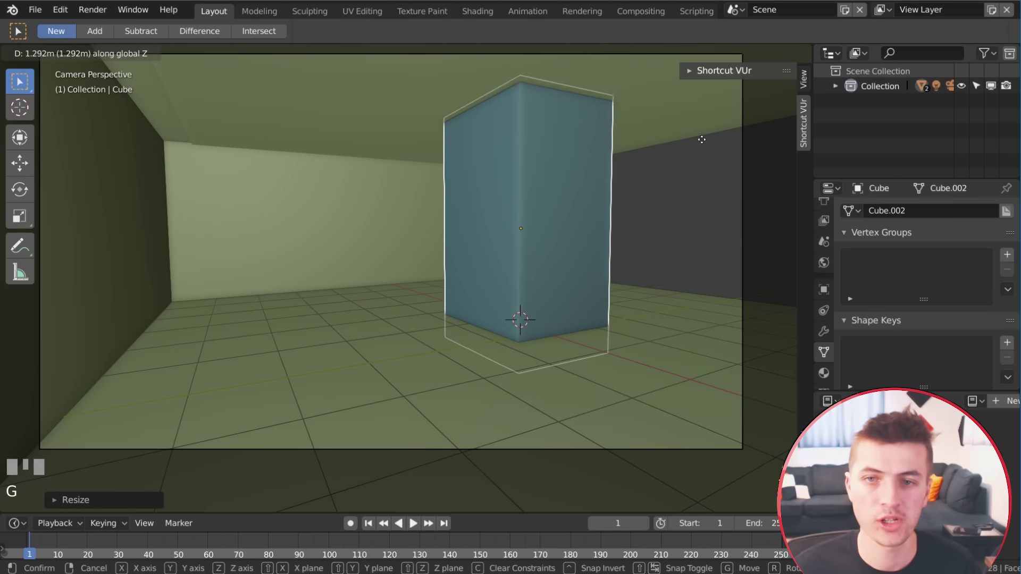
left_click(702, 138)
key("s")
key("z")
left_click(679, 150)
key("g")
key("z")
left_click(681, 144)
key("s")
key("z")
left_click(691, 141)
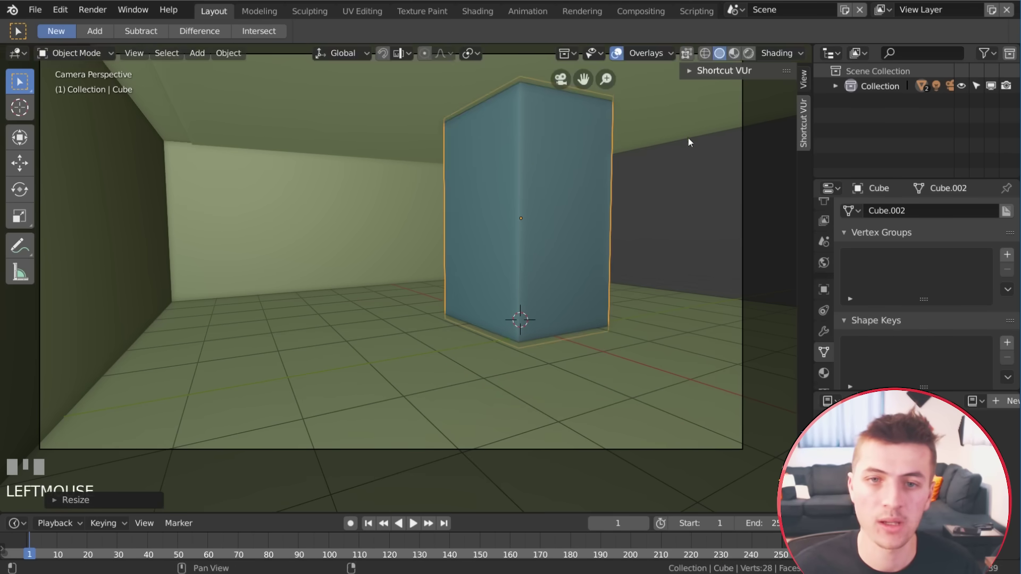
Narrow the tall block along Y and lengthen it along X by about 2.5 to shape a thick partition.
key("s")
key("y")
left_click(604, 221)
key("s")
key("x")
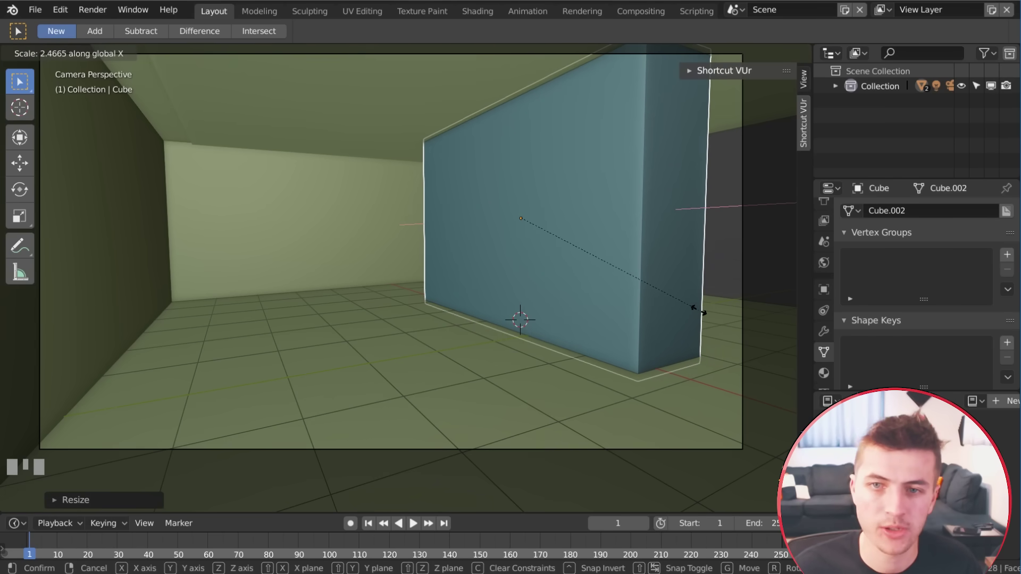
left_click(696, 310)
Duplicate the partition block's mesh in Edit Mode and move the copy along Y to form a second partition.
key("a")
scroll(638, 311, "down", 1)
middle_click_drag(596, 308, 499, 292, "shift")
key("a")
key("a")
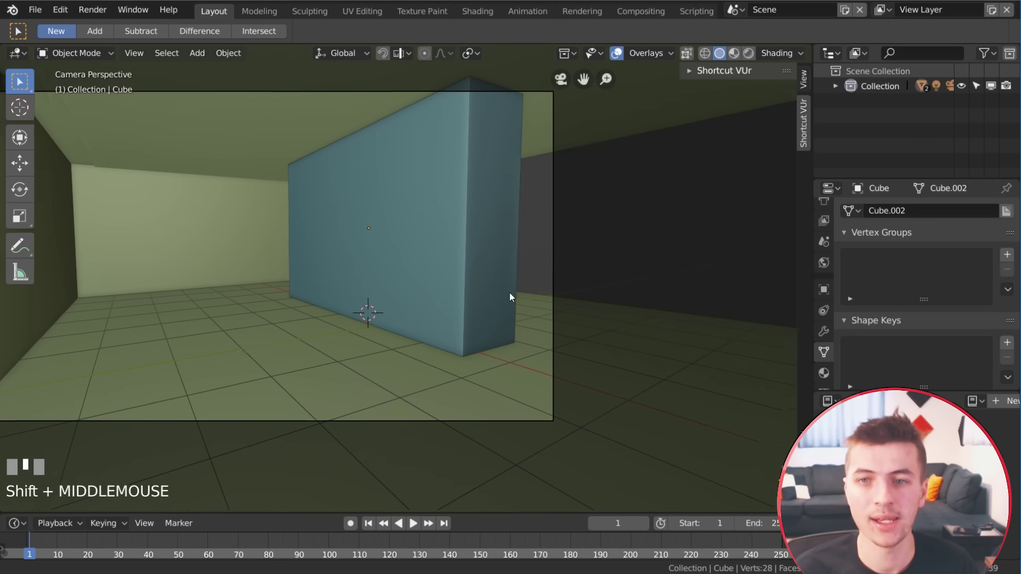
right_click(609, 320)
right_click(499, 285)
key("Tab")
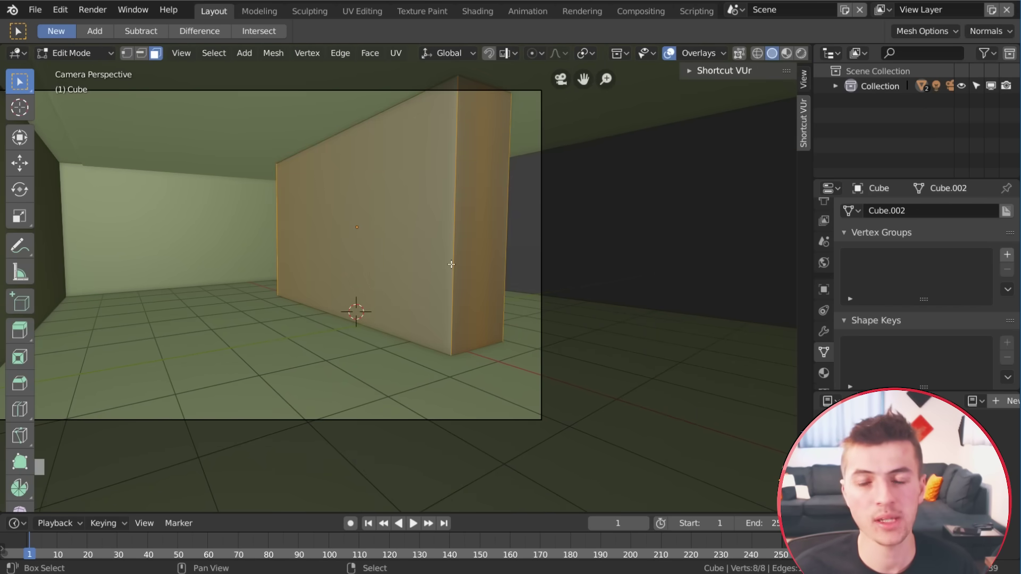
key("shift+d")
key("x")
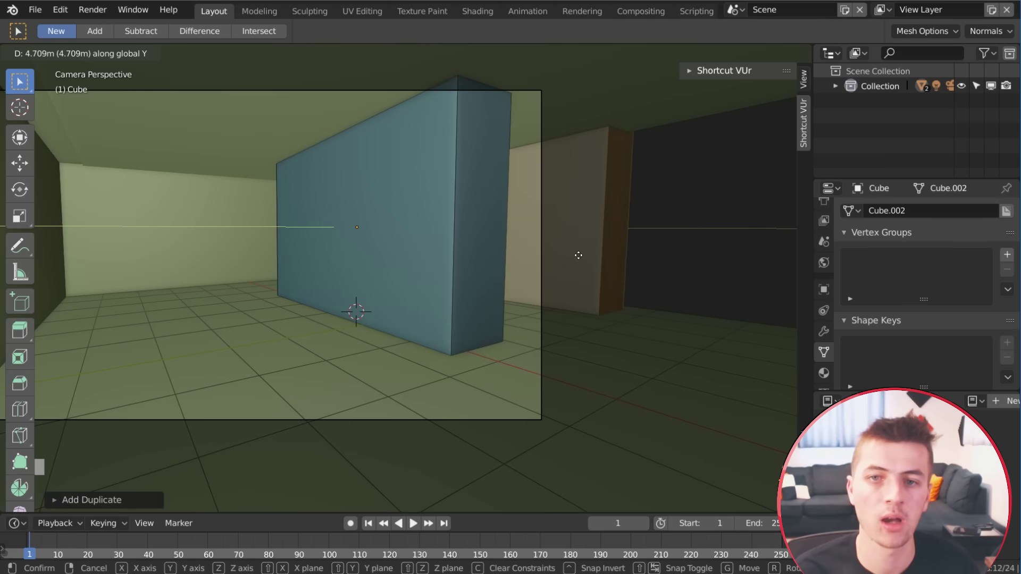
left_click(621, 282)
key("Tab")
scroll(596, 282, "down", 2)
scroll(515, 292, "down", 1, "shift")
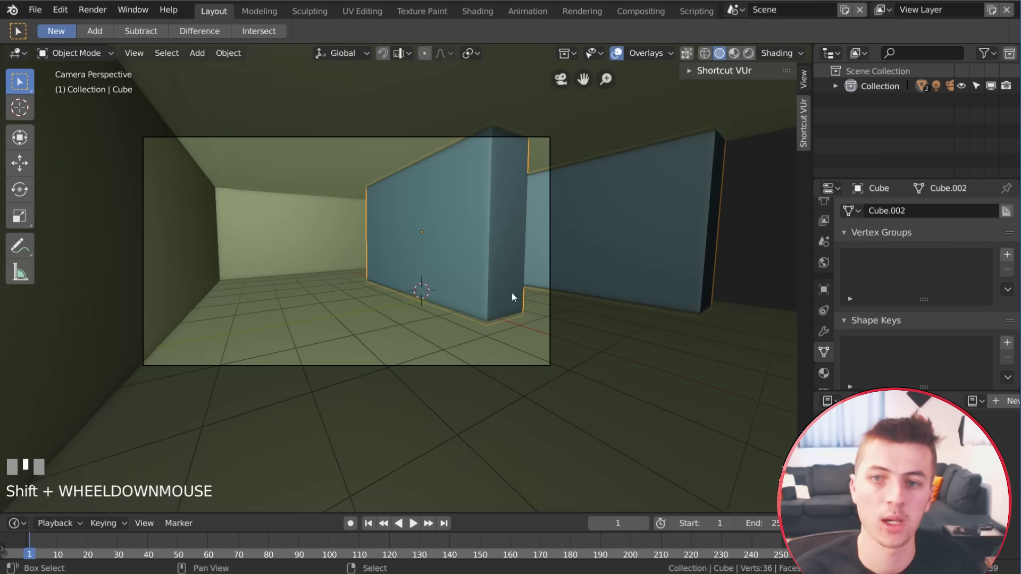
Cut two vertical edge loops into the back wall of the room mesh and scale them closer together.
scroll(432, 307, "up", 2)
middle_click_drag(432, 307, 529, 344, "shift")
scroll(530, 344, "up", 2)
right_click(294, 239)
key("Tab")
middle_click_drag(272, 215, 326, 259, "shift")
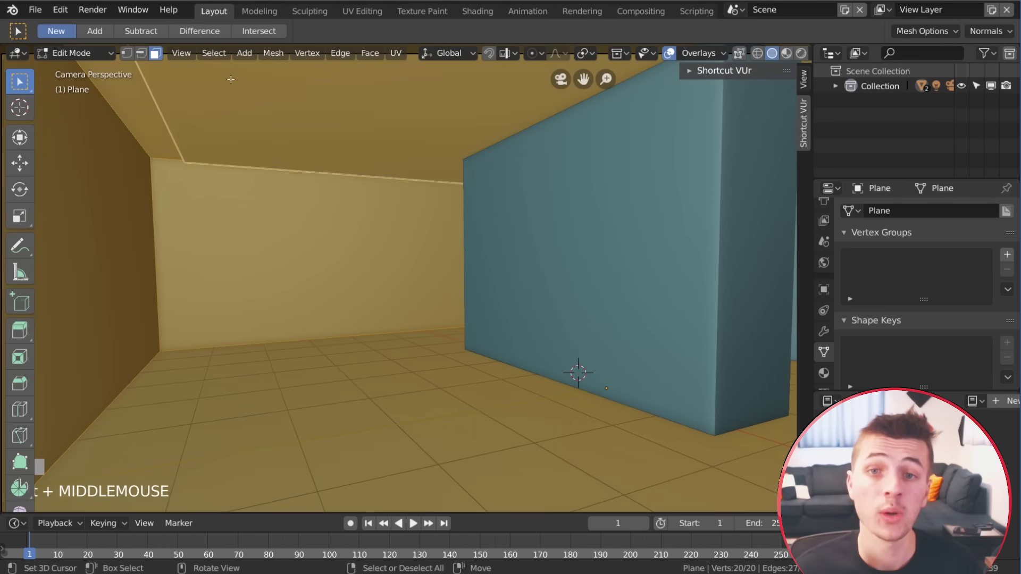
right_click(328, 228)
right_click(97, 266)
middle_click_drag(98, 266, 133, 230, "shift")
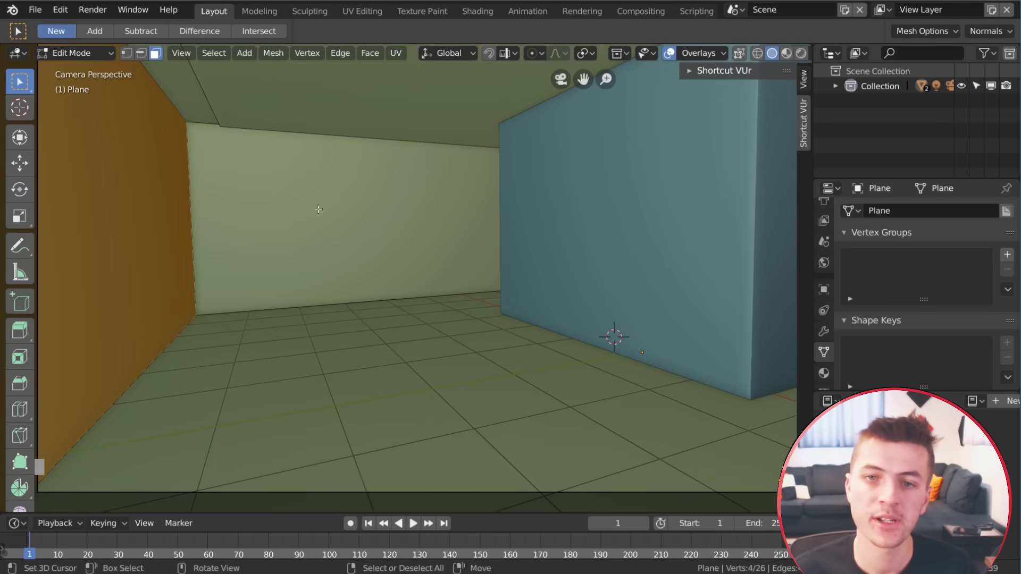
key("alt+a")
scroll(325, 212, "up", 1)
left_click(323, 307)
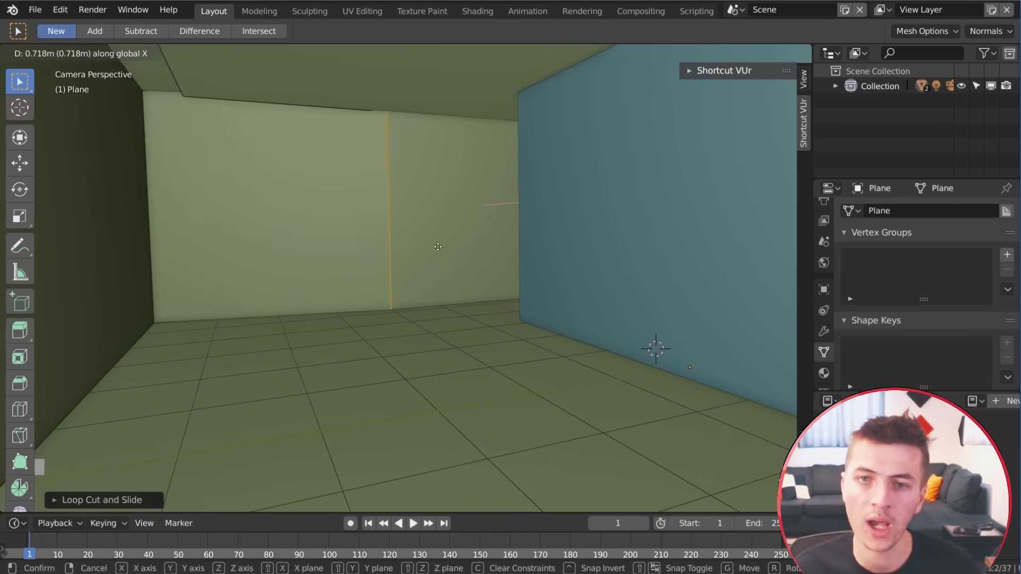
left_click(336, 226)
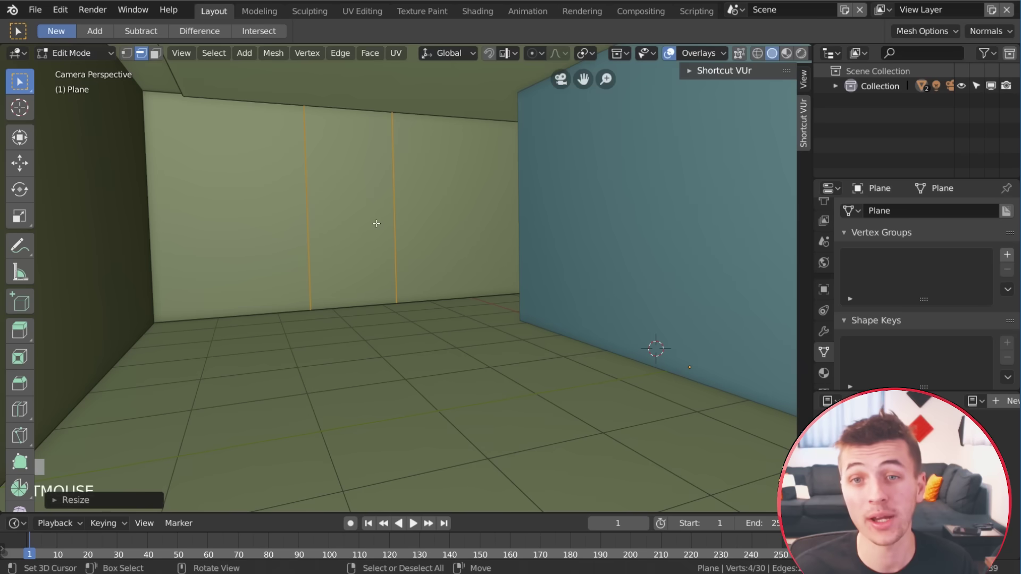
Move both vertical edge loops of the back wall along Y toward the adjoining side wall.
key("g")
key("y")
left_click(358, 228)
Cut two horizontal edge loops into the back wall and scale them farther apart along Z.
key("ctrl+r")
scroll(258, 200, "up", 1)
left_click(258, 198)
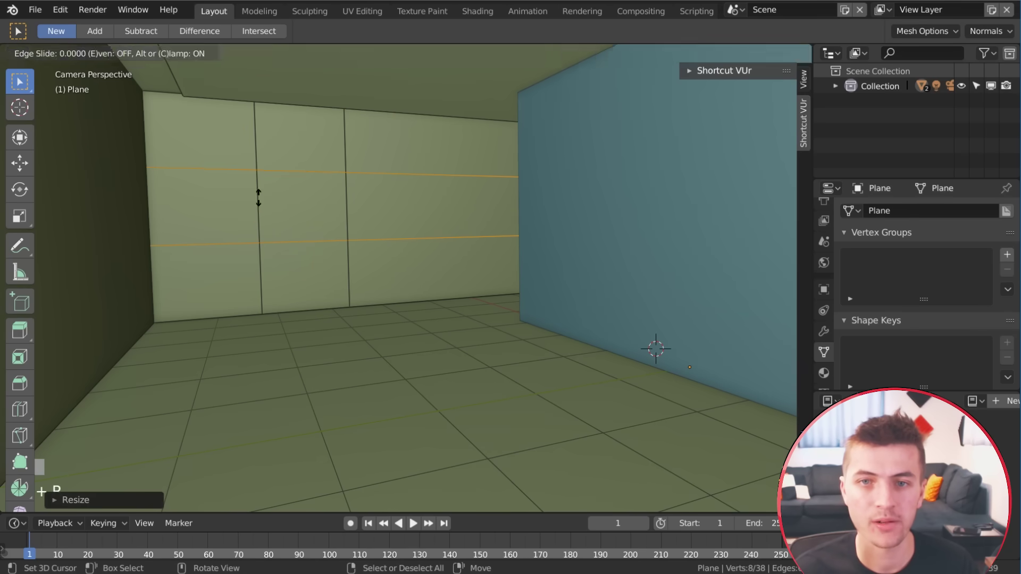
right_click(259, 200)
key("s")
key("z")
left_click(414, 307)
key("s")
key("z")
left_click(413, 298)
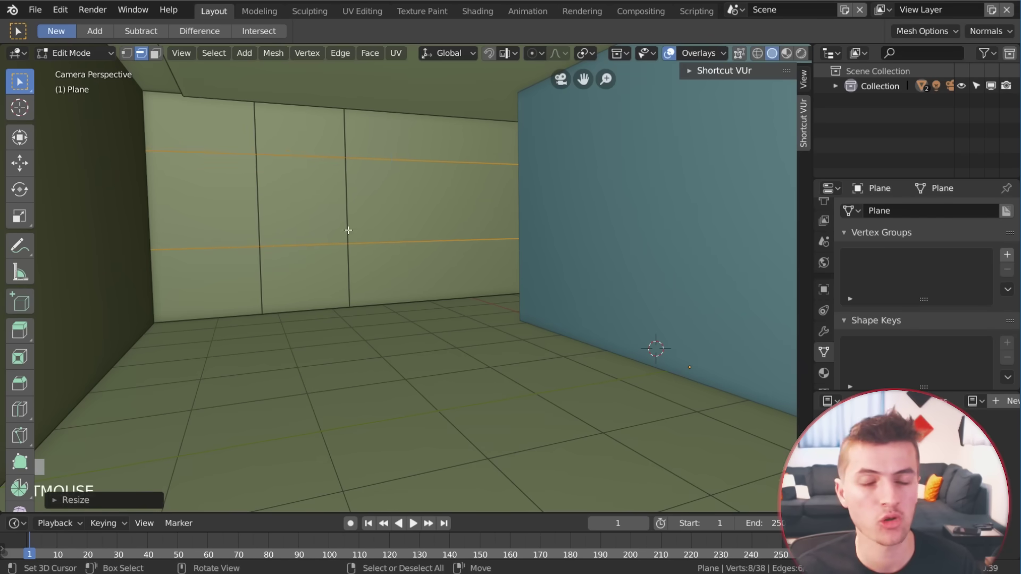
Scale the two vertical edge loops on the back wall closer together along Y to narrow the window outline.
right_click(347, 230)
right_click(258, 234, "shift")
key("s")
key("y")
left_click(389, 264)
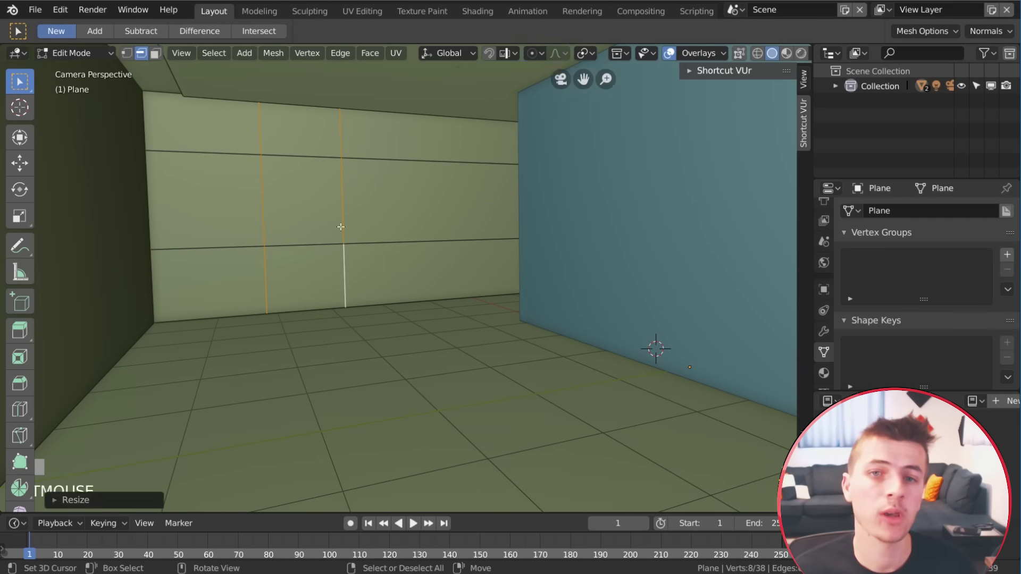
Extrude the wall face framed by the edge loops outward to give the window opening depth.
key("3")
right_click(325, 218)
scroll(278, 255, "up", 2)
middle_click_drag(324, 220, 369, 285)
key("KP_Decimal")
key("e")
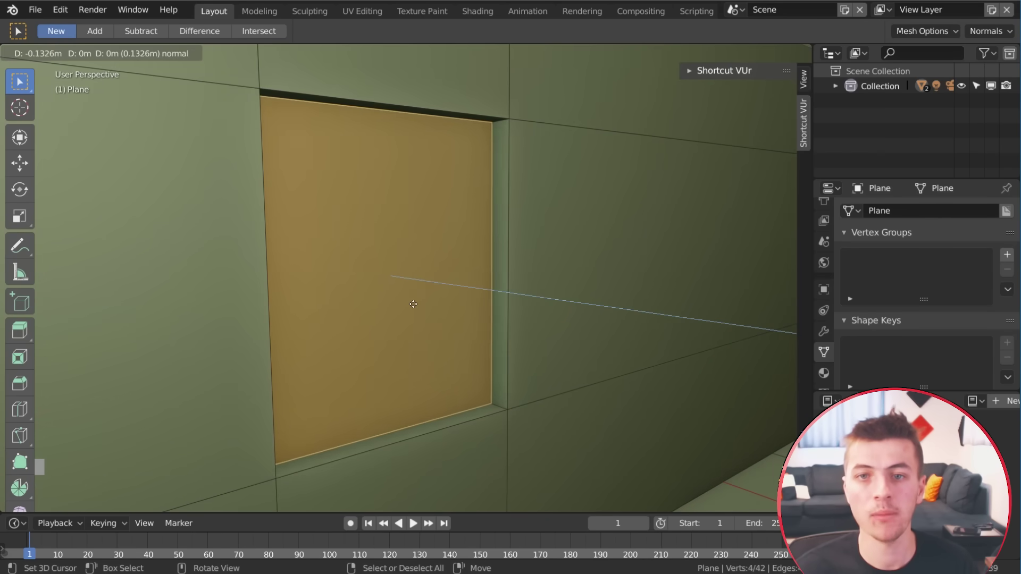
left_click(395, 300)
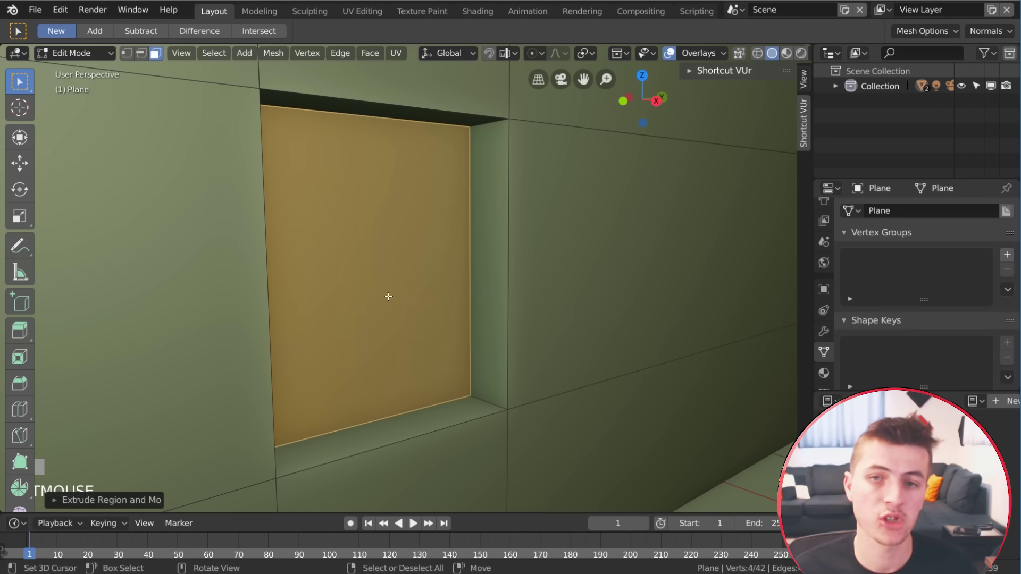
Delete the recessed face to open the window and return to Object Mode.
key("x")
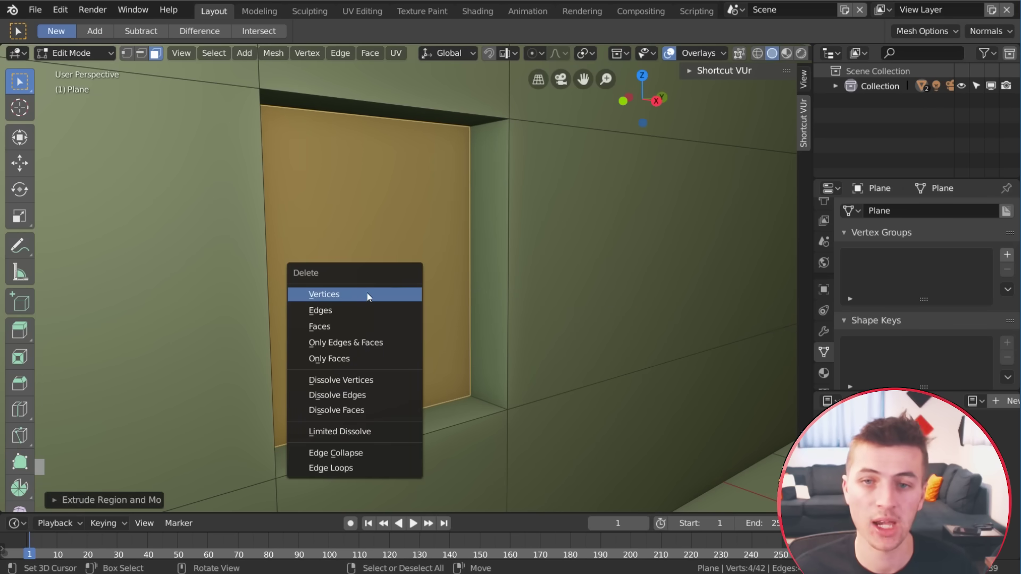
left_click(336, 326)
middle_click_drag(434, 347, 391, 324)
key("Tab")
scroll(366, 354, "down", 4)
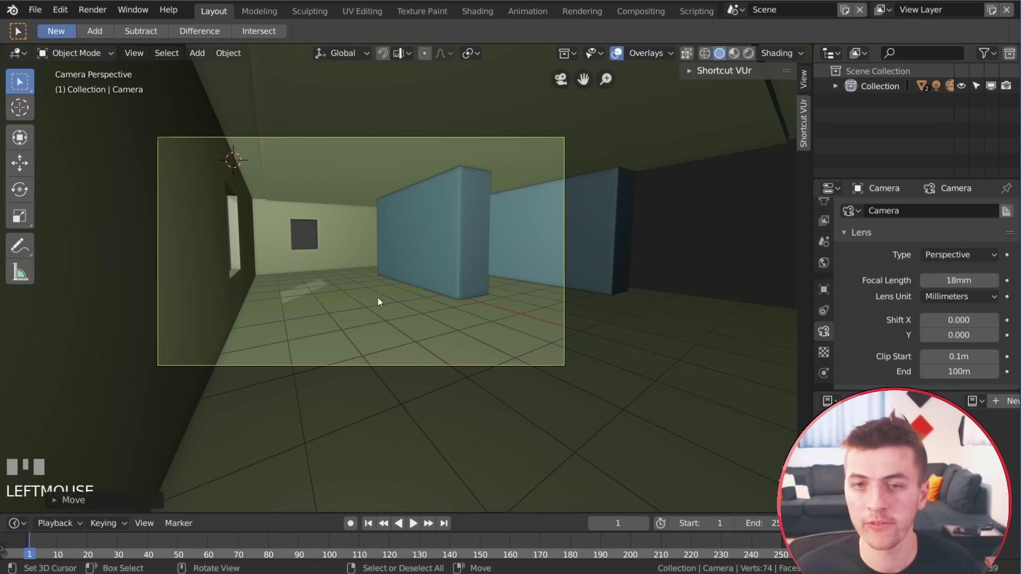
Move the partition blocks about 1.17 m along Y and scale them by about 1.26 along X.
left_click(420, 291)
scroll(435, 303, "up", 2)
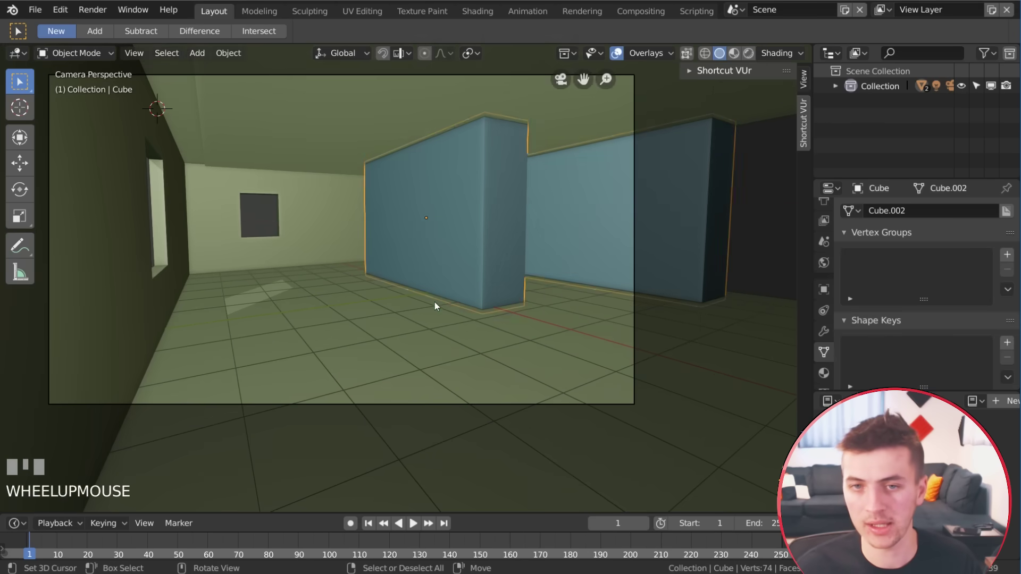
key("g")
key("Escape")
key("g")
key("y")
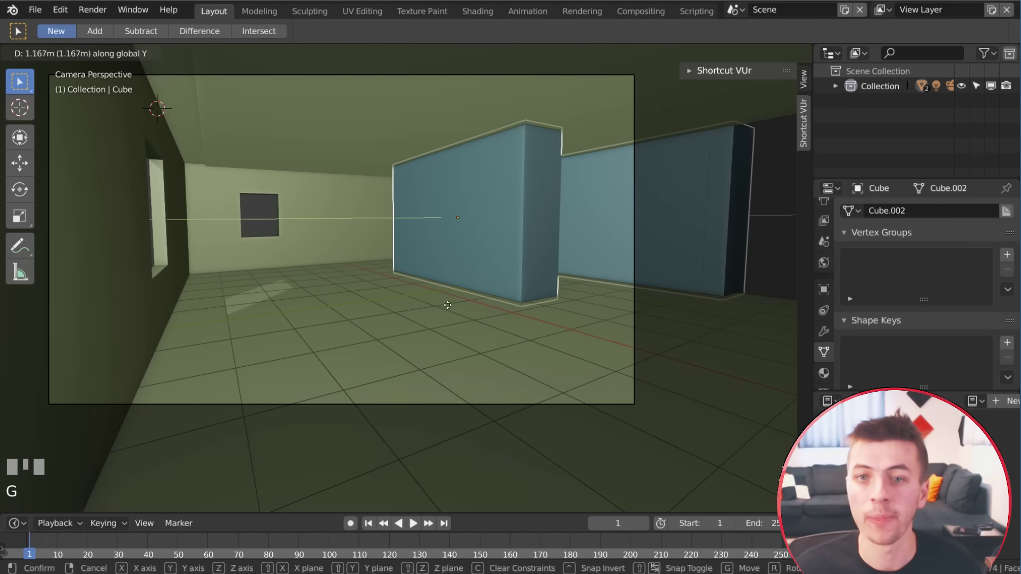
left_click(447, 305)
key("s")
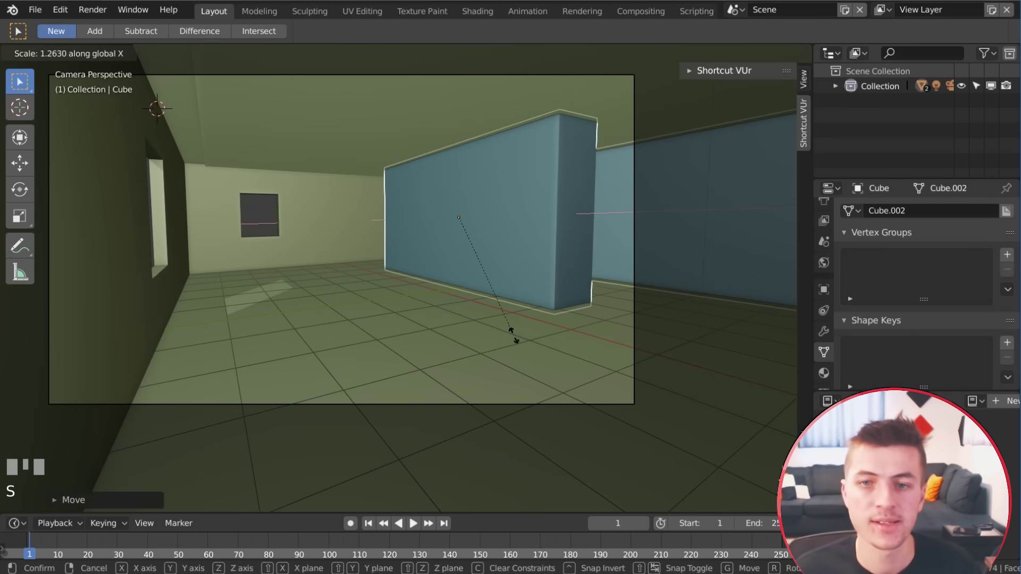
left_click(468, 313)
Select all objects in the scene, scale them along Z and move them vertically.
middle_click_drag(441, 302, 483, 359, "shift")
right_click(483, 358)
key("a")
key("s")
key("z")
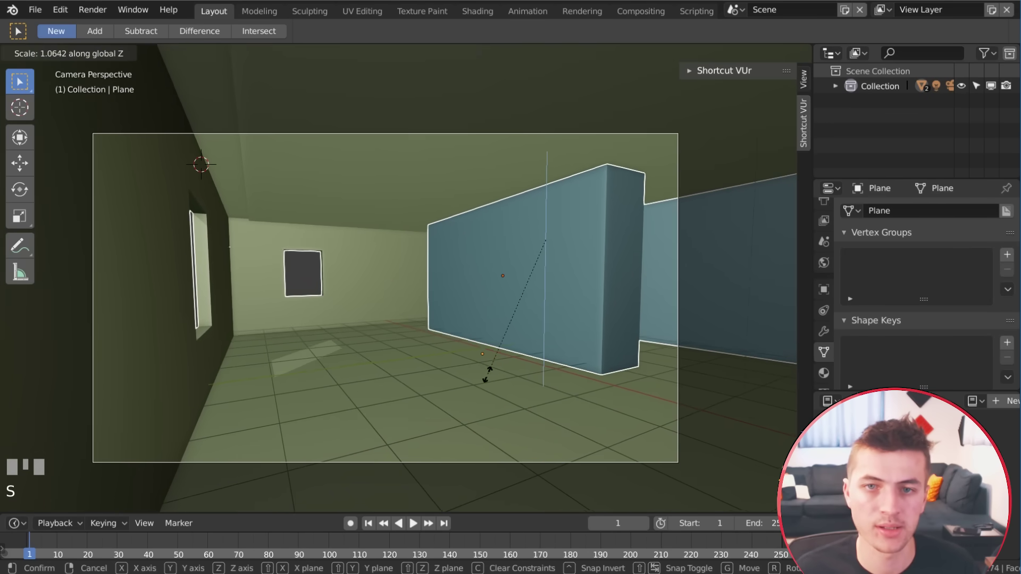
left_click(483, 360)
key("g")
key("z")
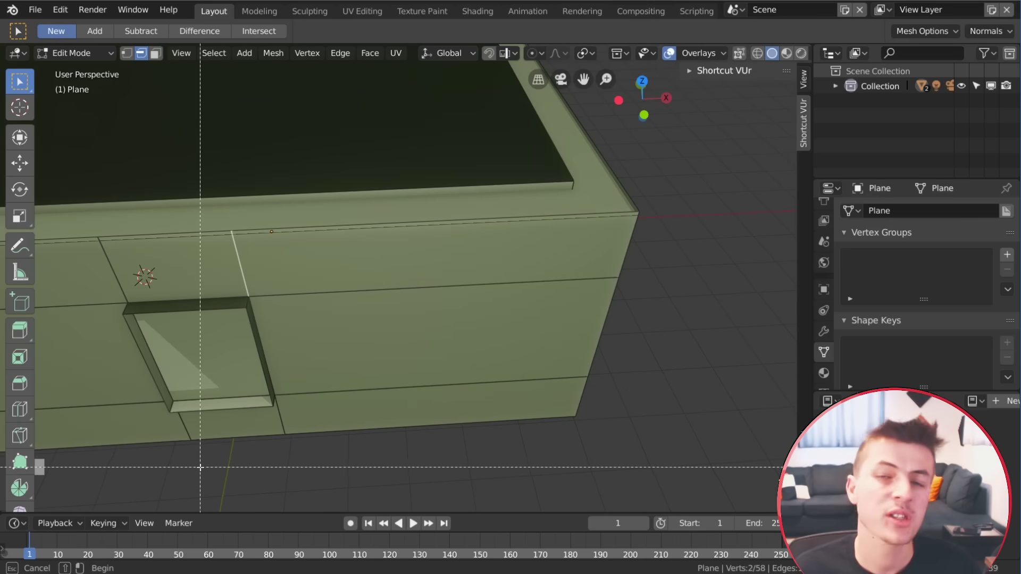
Select the edges on both vertical sides of the side-wall window and move them about 0.7 m along X.
left_click_drag(112, 264, 113, 264)
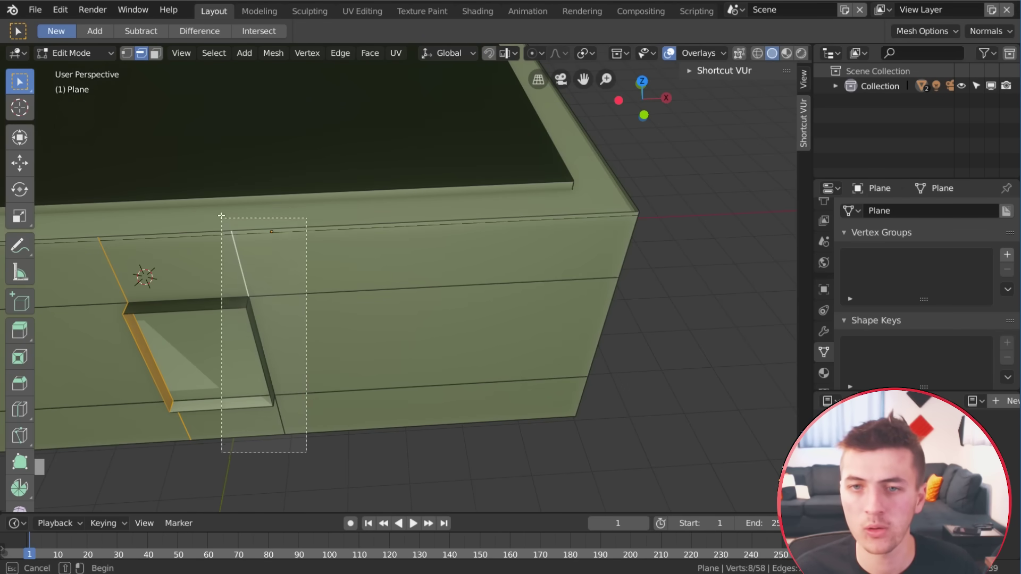
left_click_drag(222, 216, 221, 217, "shift")
key("g")
key("x")
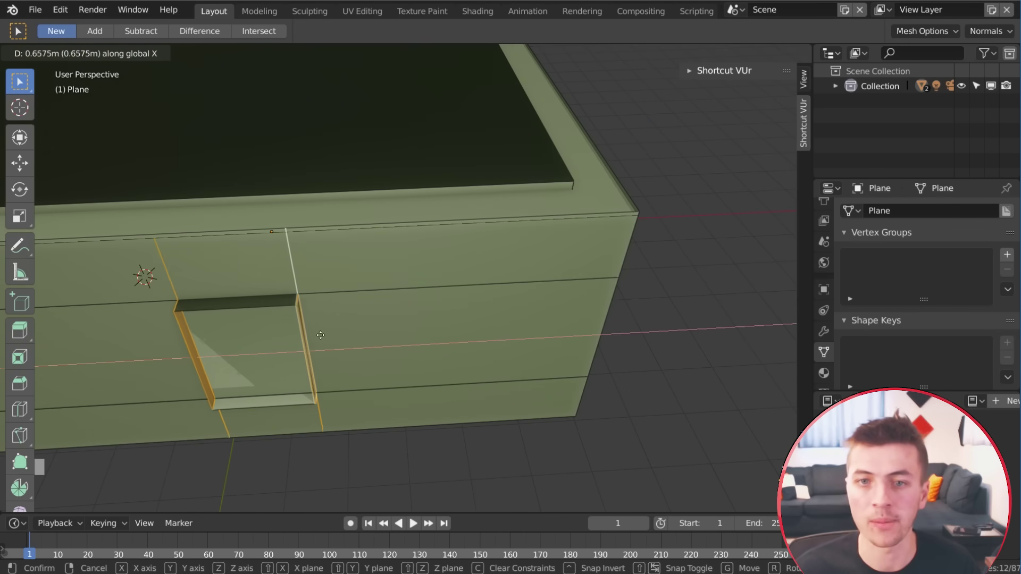
left_click(326, 335)
In camera view, move the side-wall window's vertical edges about another 1.7 m along X.
key("KP_0")
scroll(323, 335, "up", 1)
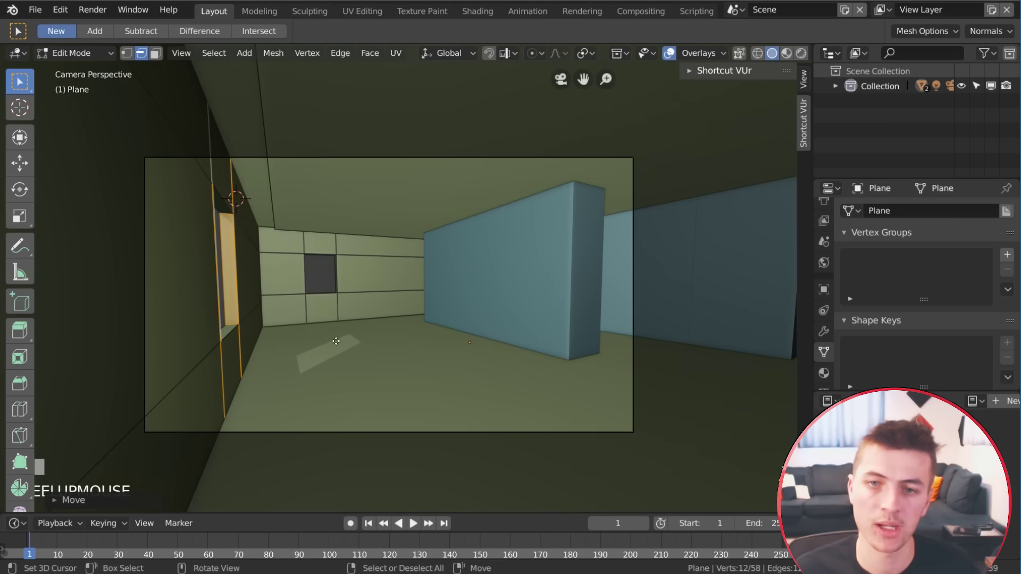
key("g")
key("x")
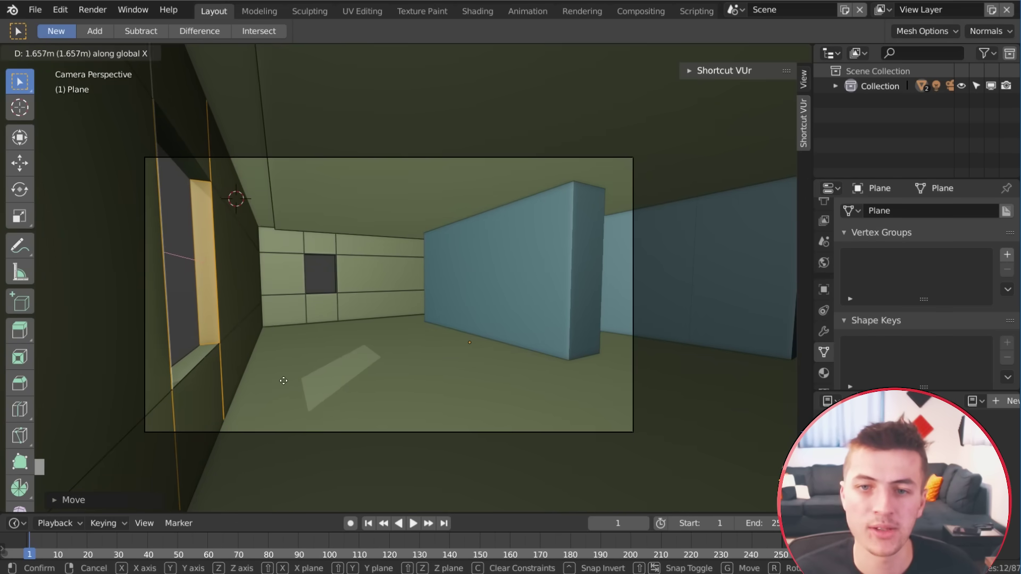
left_click(277, 378)
Raise the edge loop at the far window's upper side along Z to just below the ceiling.
scroll(364, 336, "up", 6)
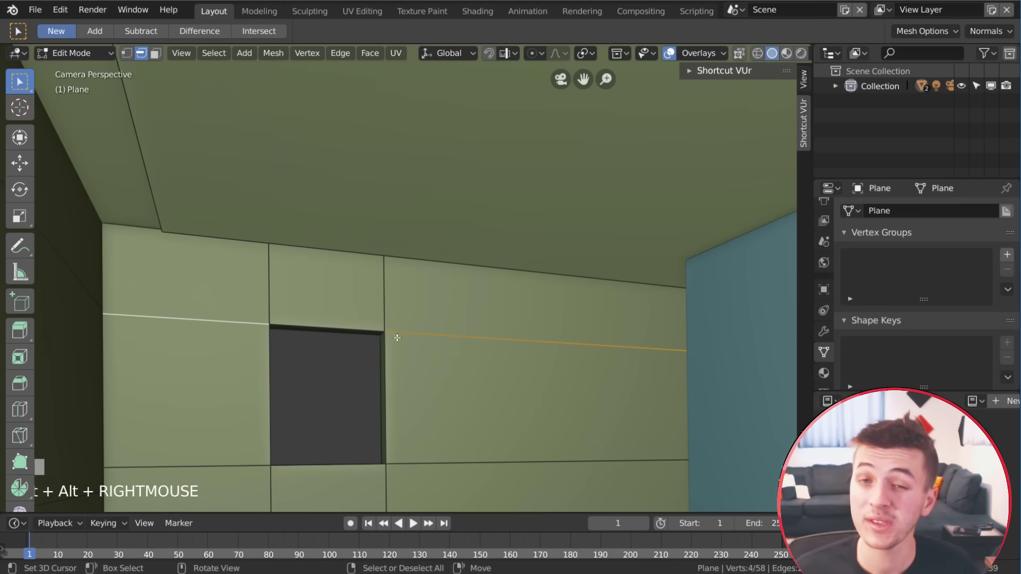
key("g")
key("z")
left_click(352, 286)
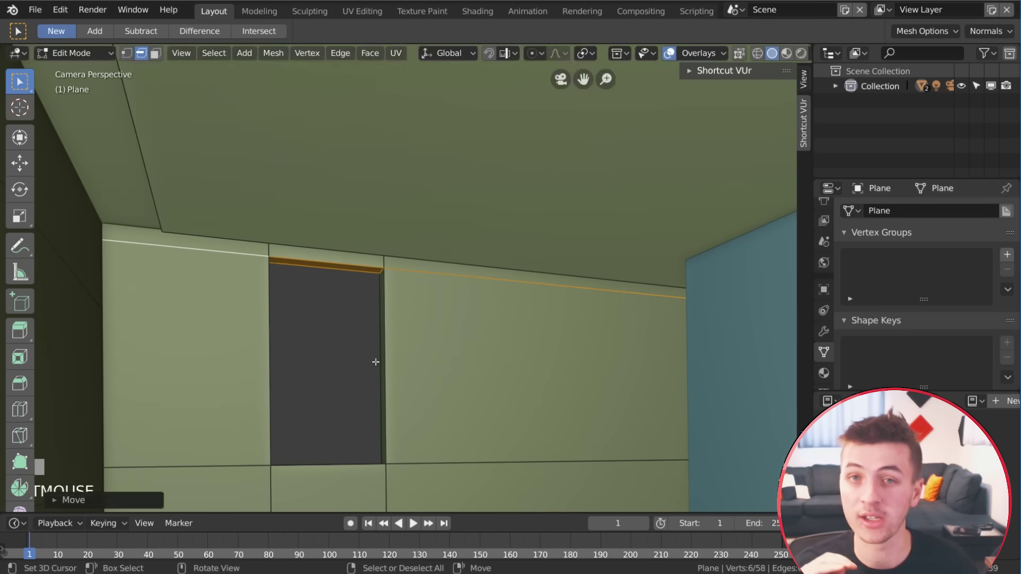
Select the edges along the far window's lower side and move them vertically along Z.
scroll(376, 360, "down", 3)
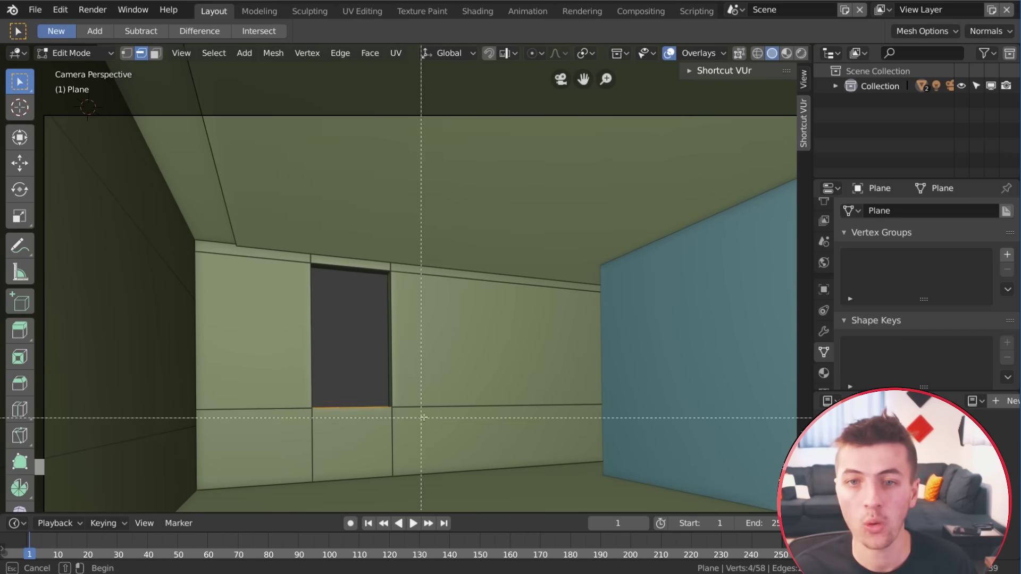
left_click_drag(424, 417, 298, 397)
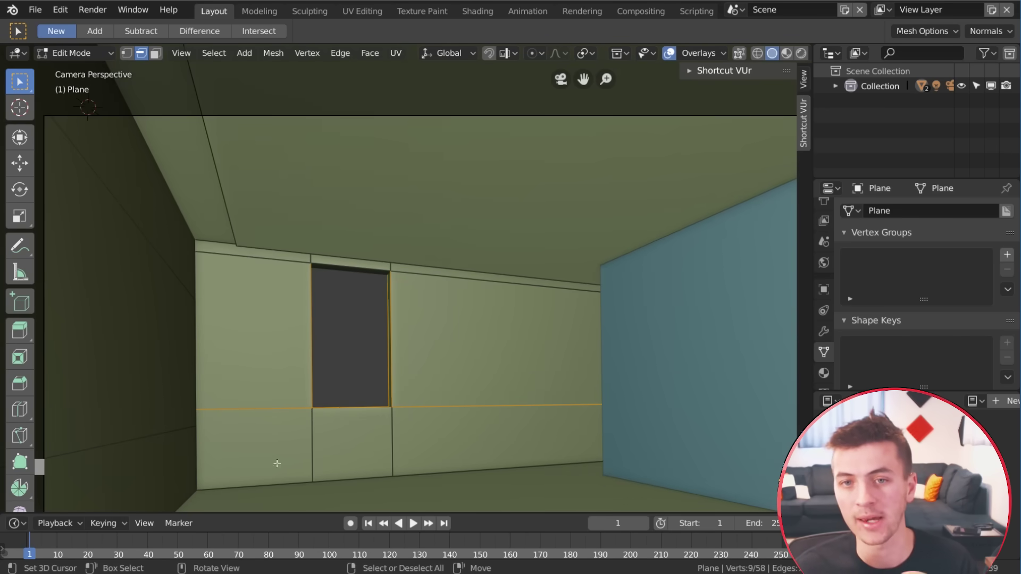
key("b")
middle_click_drag(293, 379, 403, 344)
key("g")
key("z")
left_click(376, 342)
right_click(389, 347, "alt")
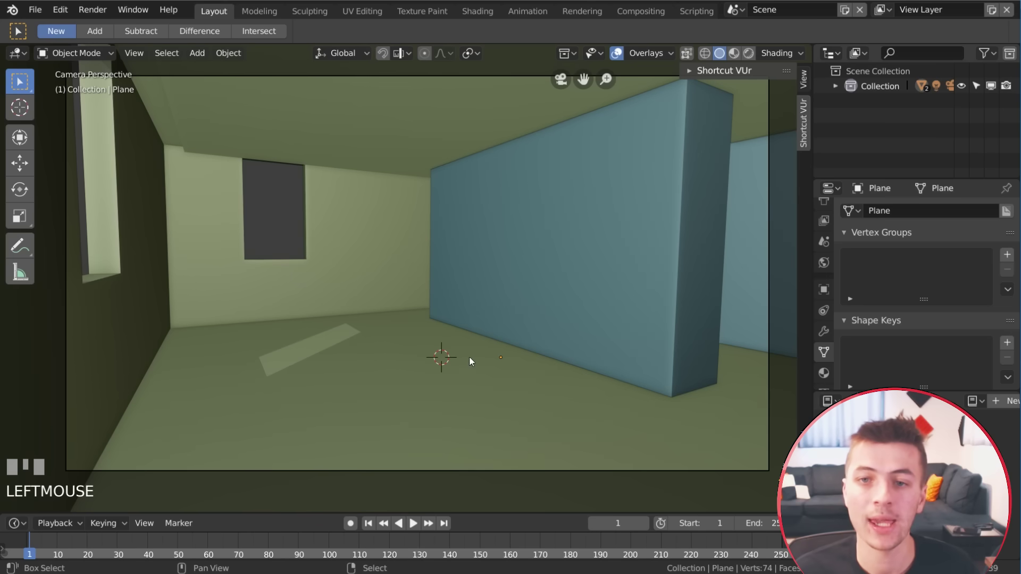
Add a cube and place it on the floor in front of the large partition block.
key("shift+a")
left_click(602, 307)
key("g")
left_click(548, 340)
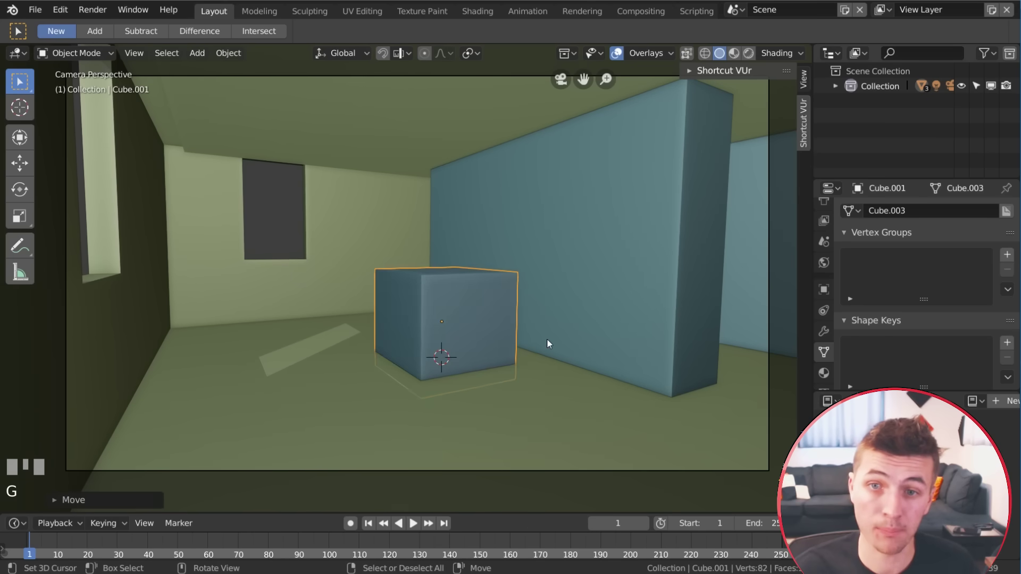
Flatten the cube along Z and enlarge it into a wide, low bed-base slab.
key("s")
key("z")
left_click(474, 346)
key("s")
left_click(515, 365)
key("s")
key("z")
left_click(526, 340)
Lower the slab about 0.2 m along Z and shift it along Y.
key("g")
key("z")
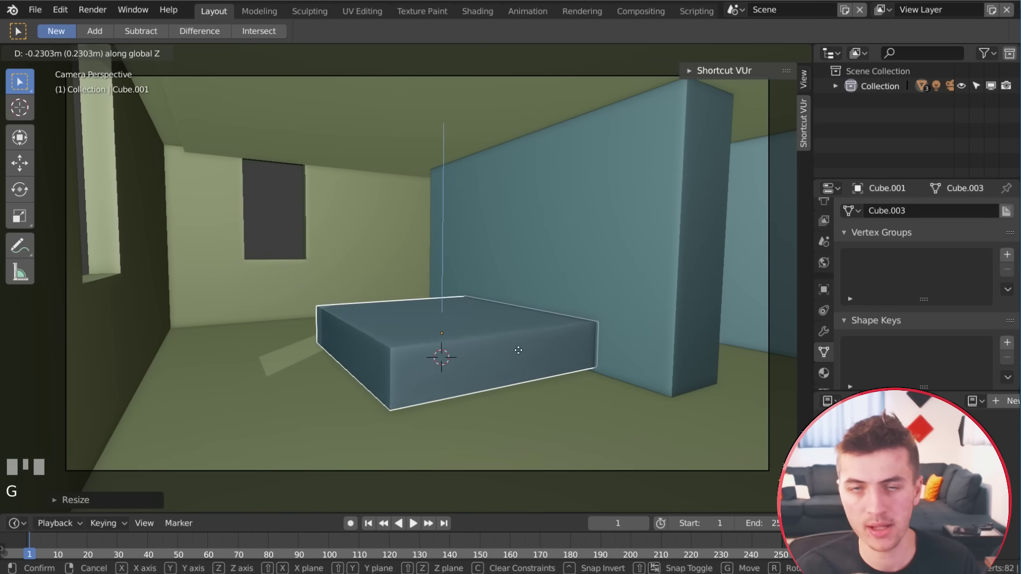
left_click(513, 348)
key("g")
key("y")
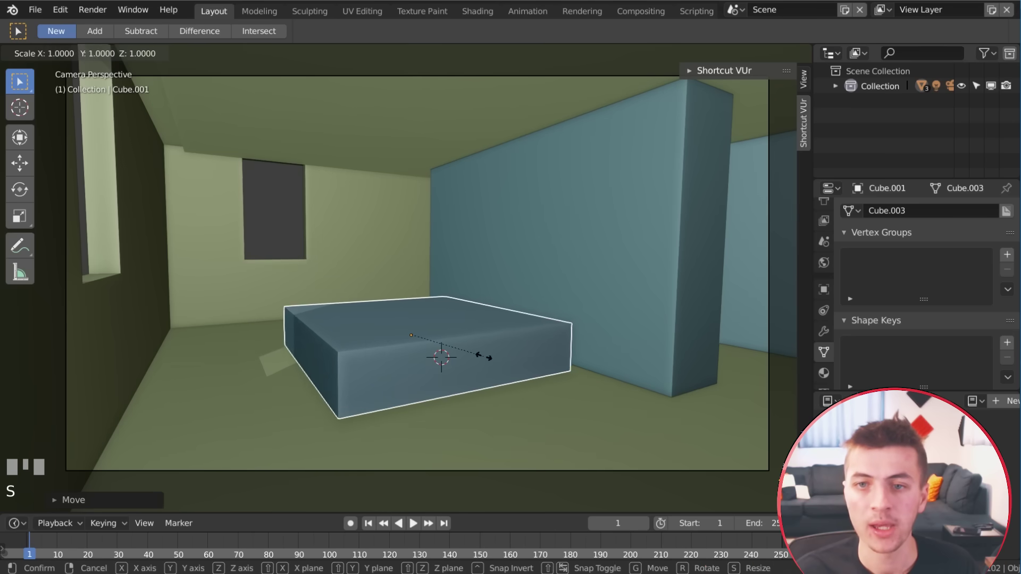
Stretch the slab slightly along Y and nudge it about 0.13 m toward the partition block.
key("y")
left_click(487, 356)
key("g")
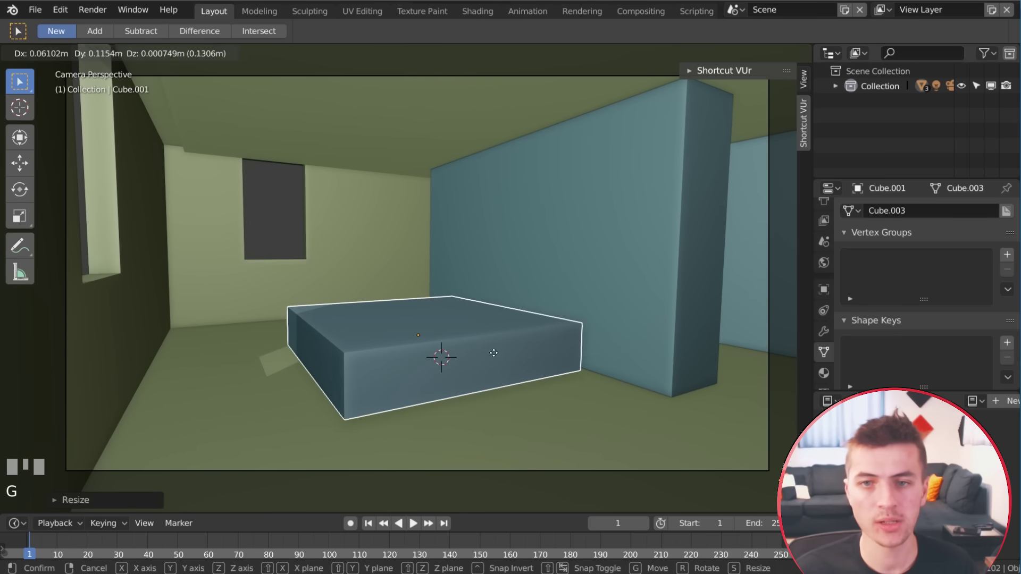
left_click(494, 355)
Make the slab thinner along Z and lower it about 0.2 m toward the floor.
key("s")
key("z")
key("g")
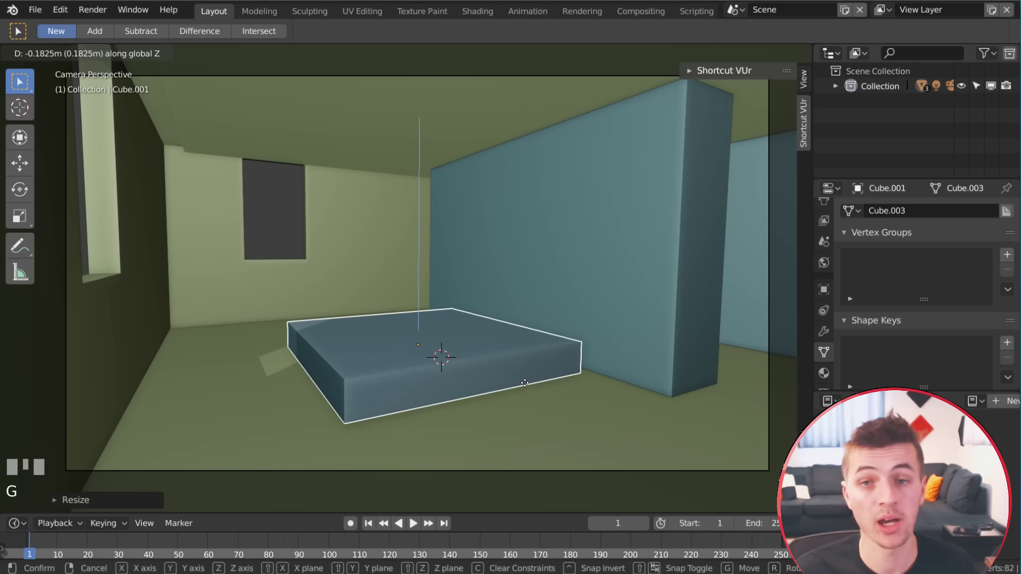
left_click(526, 387)
Give the slab a level 2 Subdivision Surface, enter Edit Mode and show its modifier settings.
scroll(502, 407, "up", 2)
key("ctrl+2")
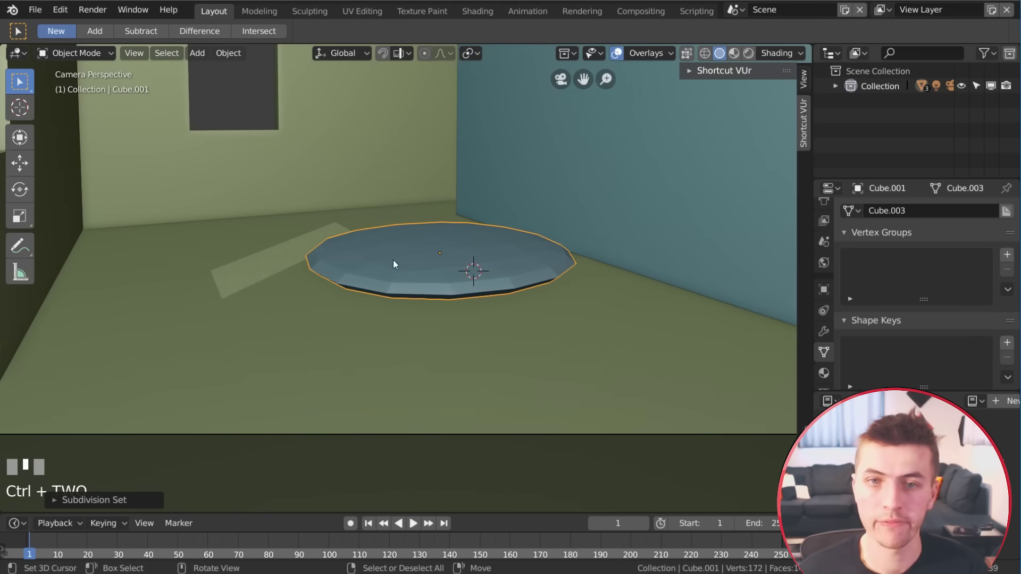
key("Tab")
left_click(824, 330)
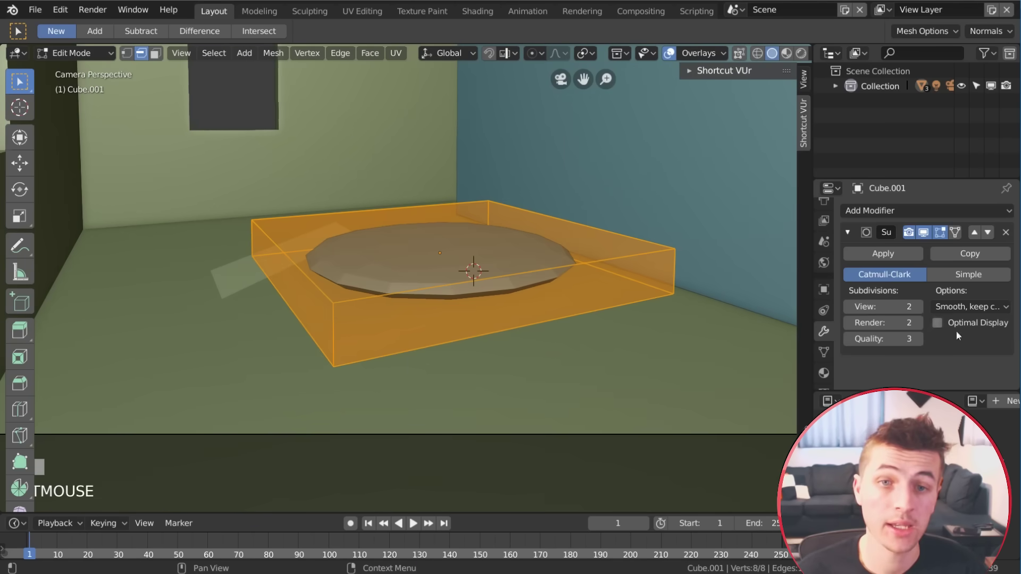
Add loop cuts close to the slab's near end, front edge and back edge to tighten its rounded corners.
left_click(442, 294)
left_click(276, 319)
scroll(287, 319, "up", 3)
key("ctrl+r")
left_click(256, 285)
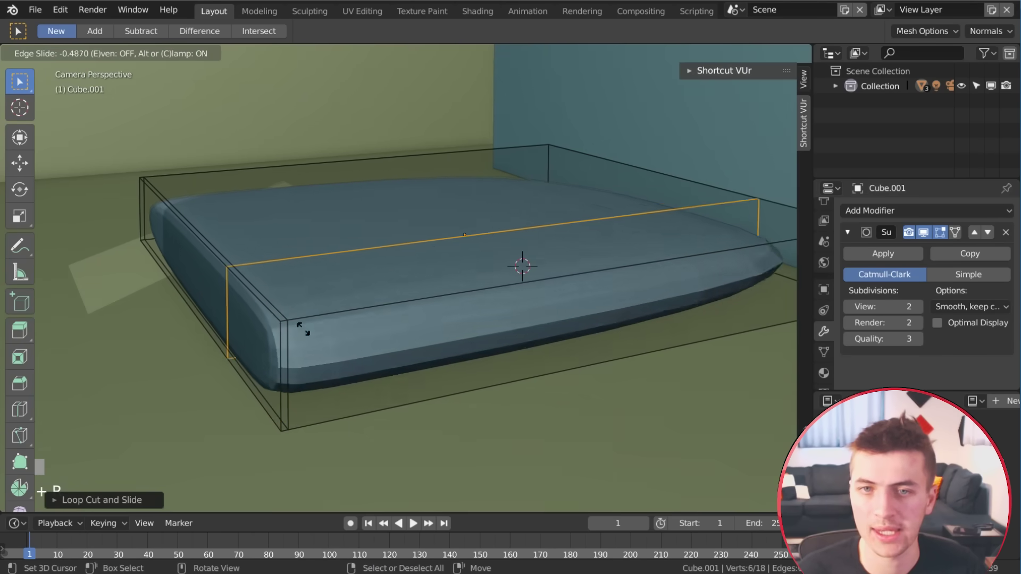
left_click(335, 360)
key("ctrl+r")
left_click(189, 258)
left_click(128, 195)
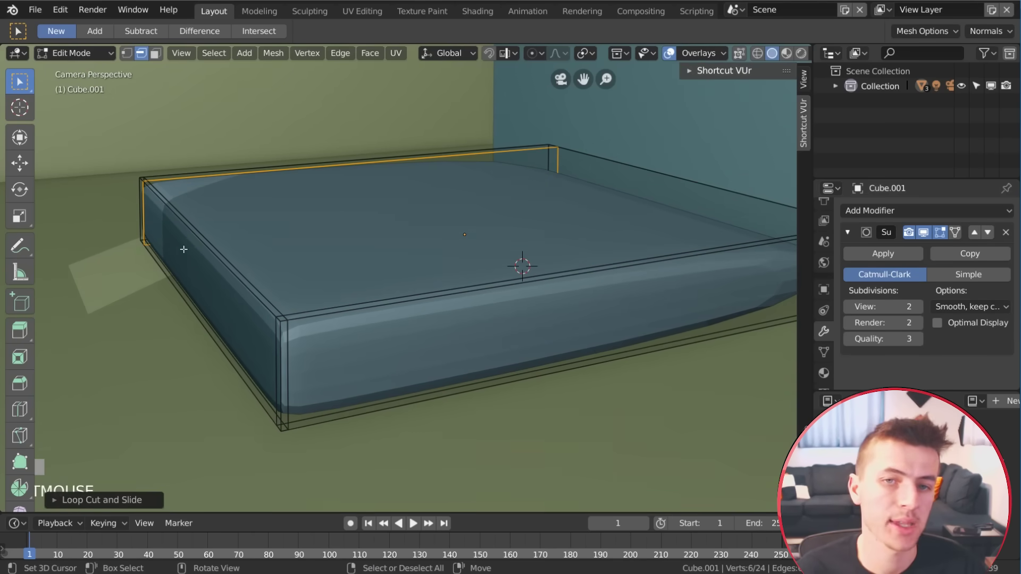
Slide the slab's back edge loop tight against its outer edge.
middle_click_drag(182, 249, 574, 394)
middle_click_drag(574, 395, 367, 153, "shift")
left_click(367, 153)
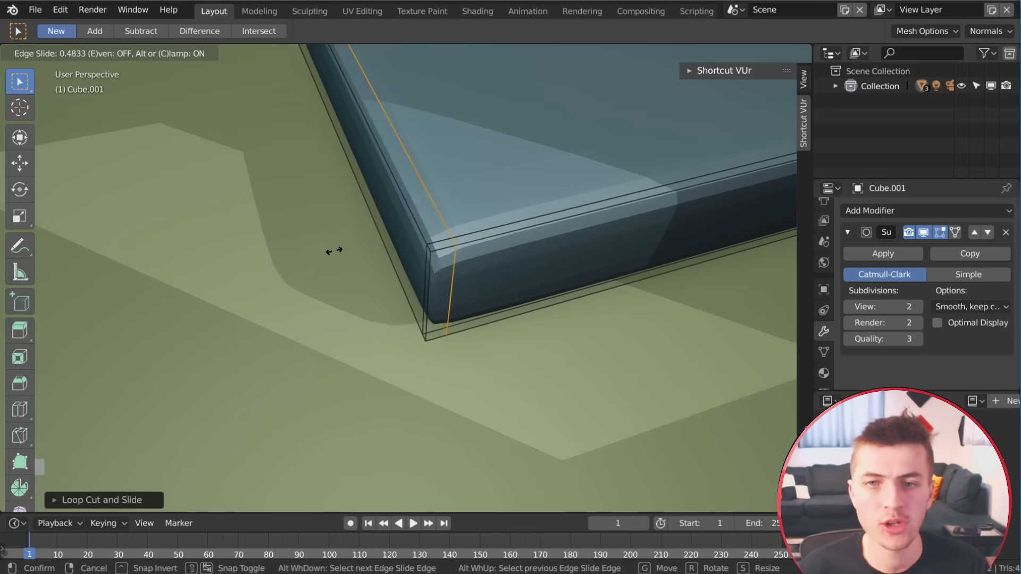
left_click(200, 288)
Add a loop cut right next to the slab's end at the partition block.
middle_click_drag(202, 301, 457, 227)
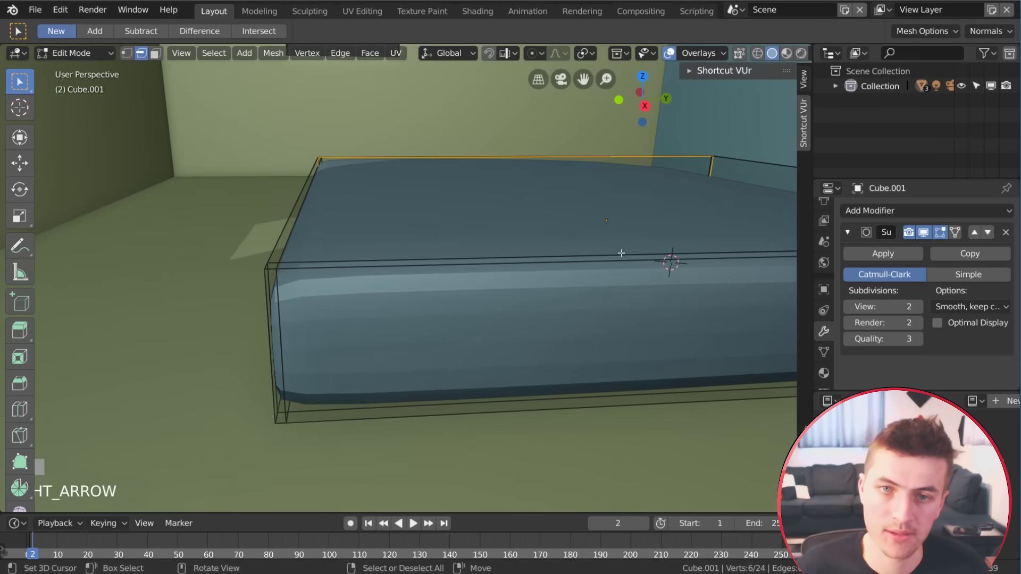
key("KP_0")
scroll(613, 298, "up", 5)
middle_click_drag(613, 305, 407, 269, "shift")
key("ctrl+r")
left_click(433, 262)
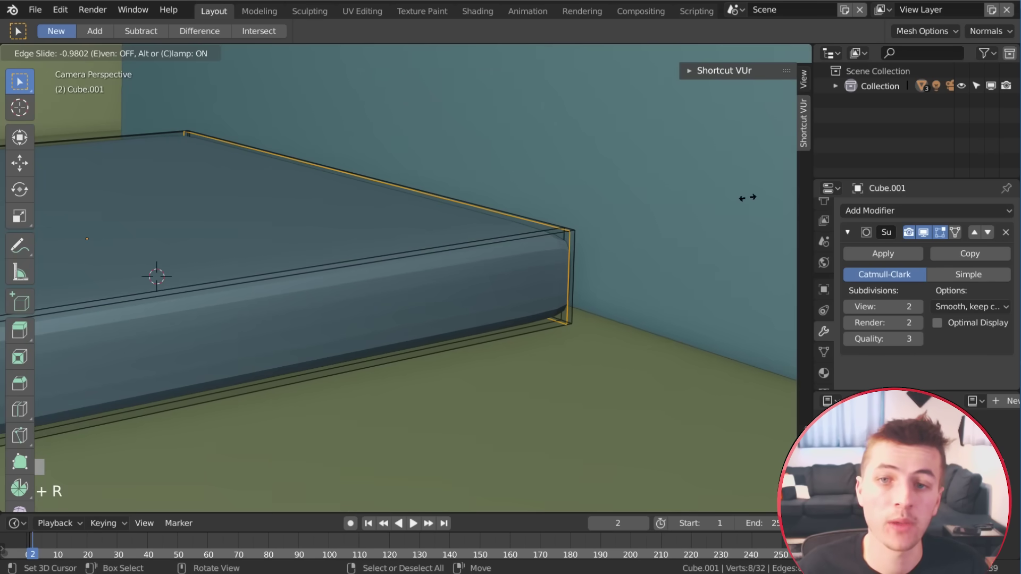
left_click(747, 197)
Select the slab's whole mesh, apply smooth shading and return to Object Mode.
scroll(360, 298, "down", 3)
middle_click_drag(360, 299, 596, 252, "shift")
scroll(596, 252, "up", 2)
scroll(573, 270, "down", 1)
key("a")
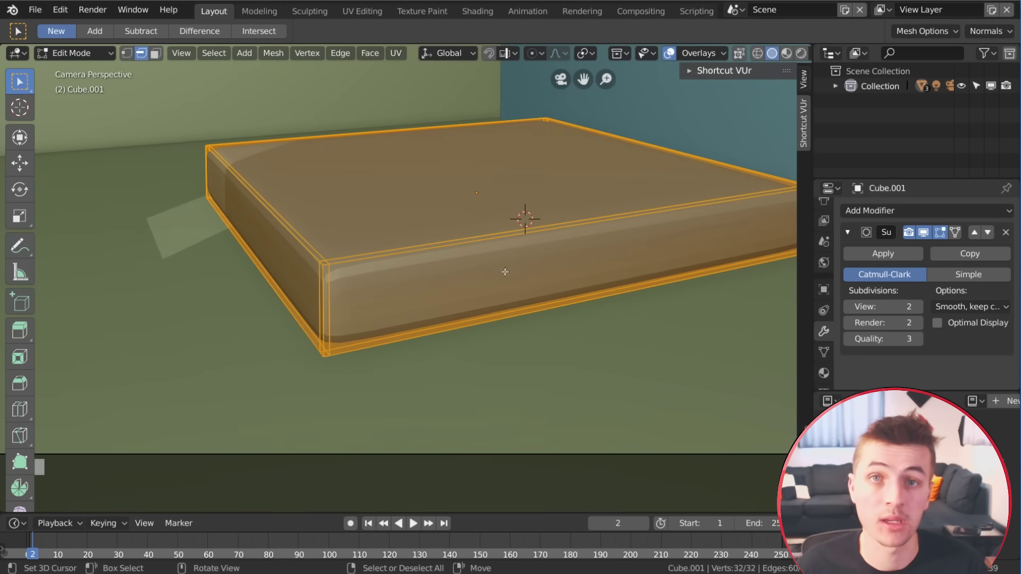
key("F3")
type("shad")
left_click(627, 332)
key("Tab")
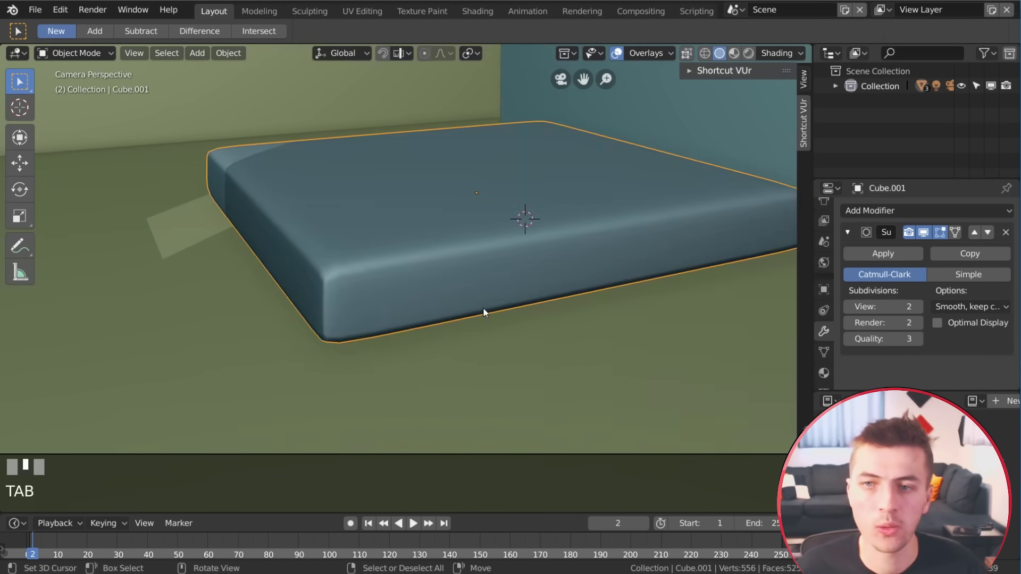
Set the slab's Subdivision Surface levels to 3 for both viewport and render.
middle_click_drag(482, 312, 426, 325, "shift")
scroll(426, 326, "up", 2)
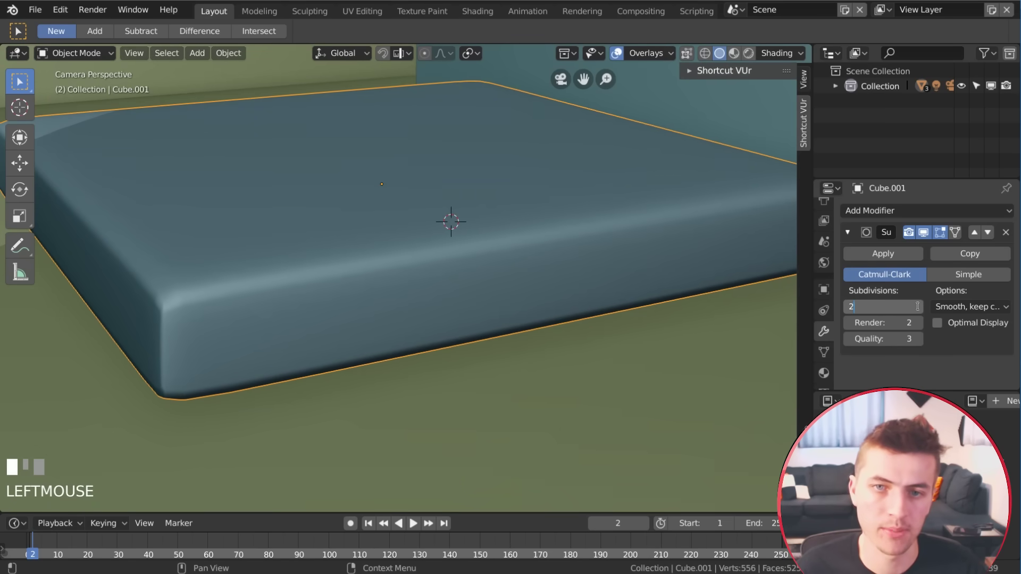
left_click(919, 307)
left_click(921, 322)
Edge-slide the loop near the slab's front corner to adjust the corner rounding, then return to Object Mode.
key("Tab")
scroll(246, 295, "up", 3)
middle_click_drag(234, 317, 470, 366, "shift")
scroll(567, 308, "up", 2)
right_click(435, 309, "alt")
right_click(456, 310, "alt")
key("g")
key("g")
left_click(495, 312)
key("Tab")
Duplicate the slab straight up along Z so the copy rests on it as a mattress.
scroll(516, 314, "down", 9)
key("shift+d")
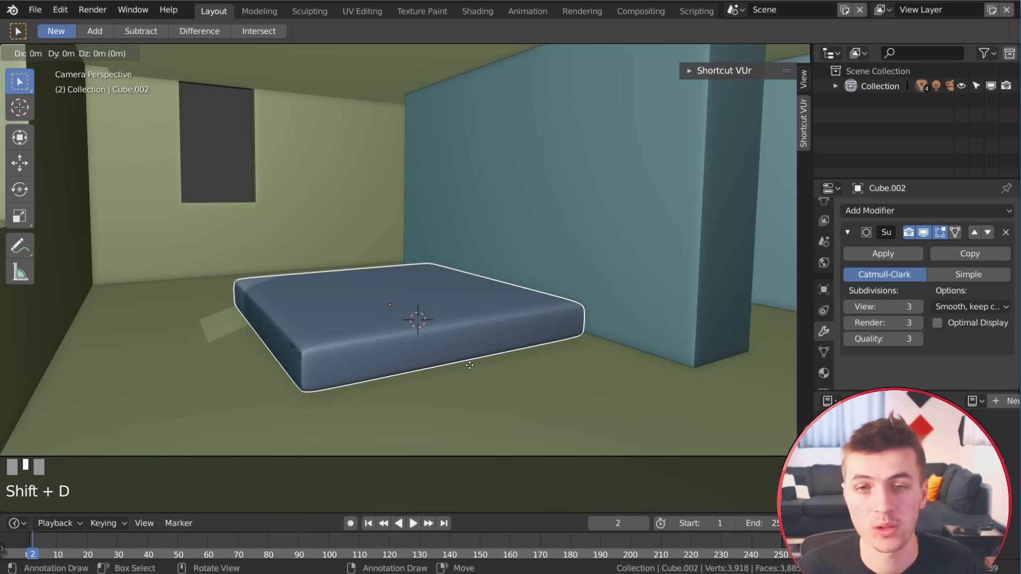
key("z")
left_click(535, 343)
Scale the upper slab to about 0.96 in X and Y, leaving Z locked.
scroll(603, 377, "up", 2)
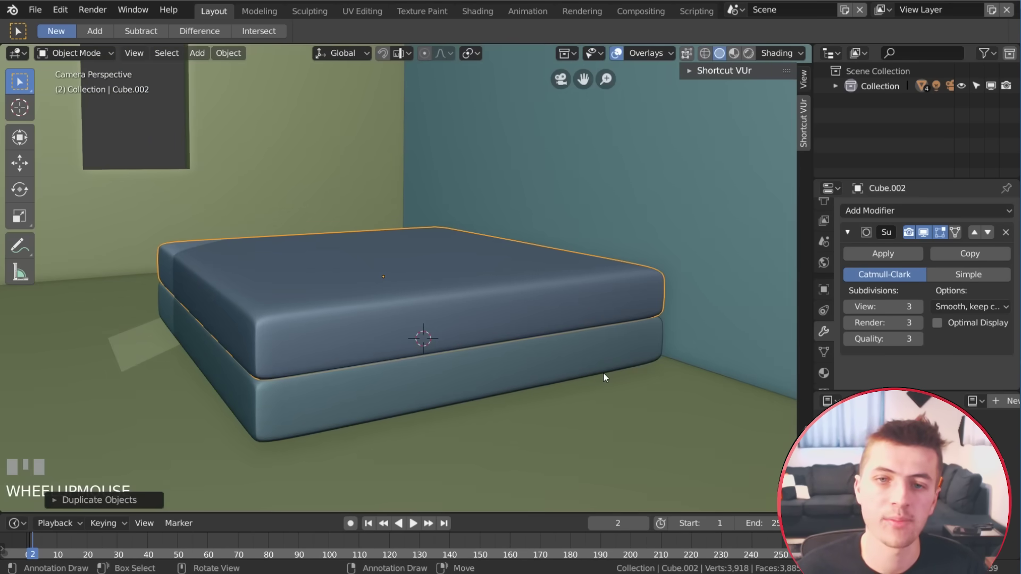
key("s")
key("shift+z")
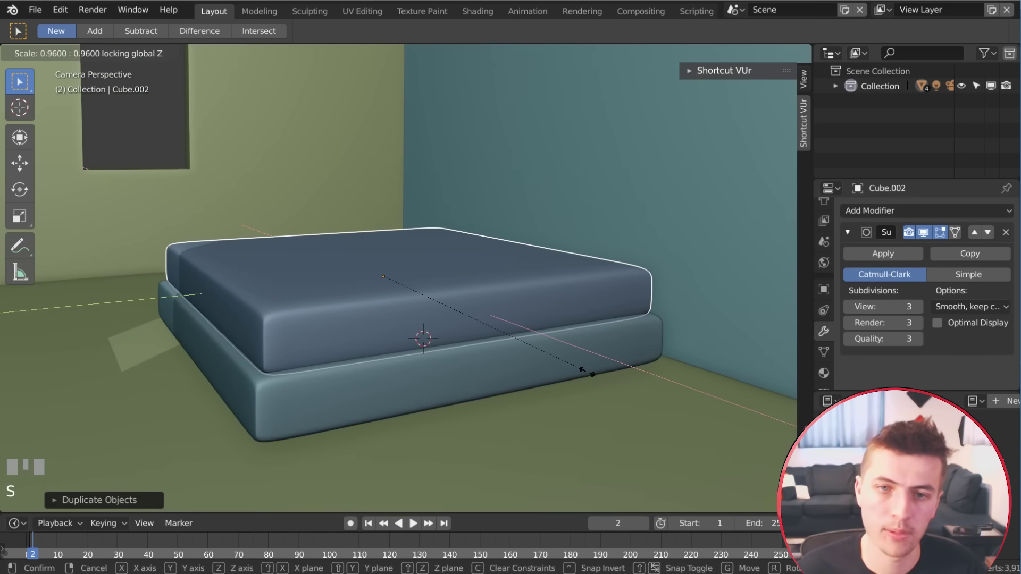
left_click(586, 372)
Raise the upper slab slightly along Z and fine-tune its overall scale.
key("g")
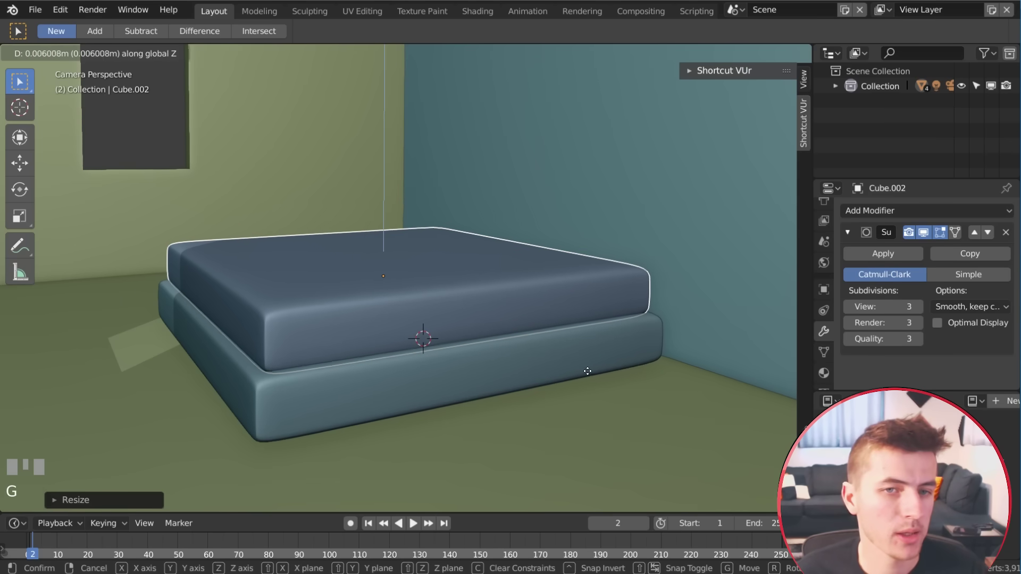
left_click(591, 371)
key("g")
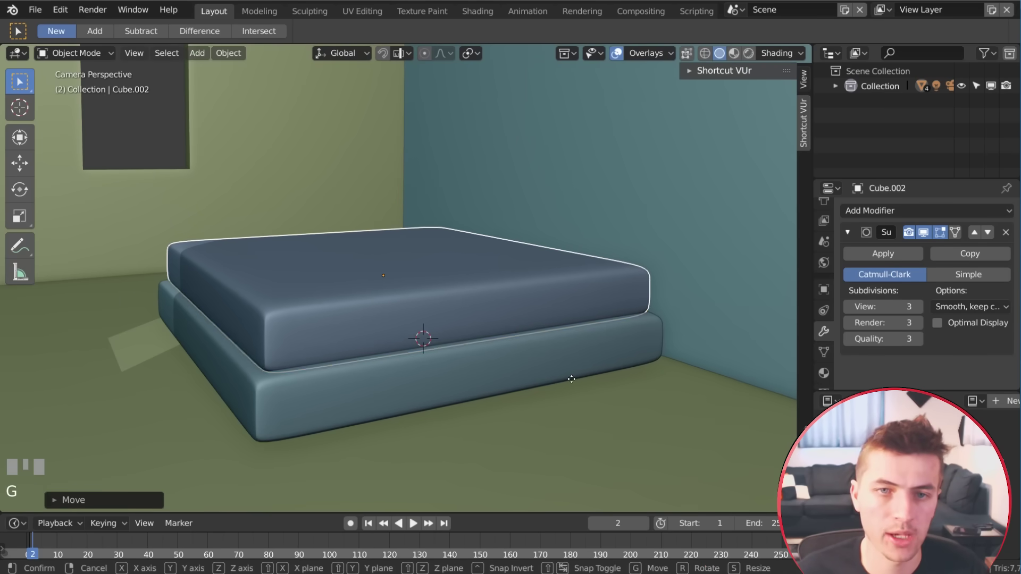
key("z")
left_click(570, 376)
key("s")
left_click(569, 375)
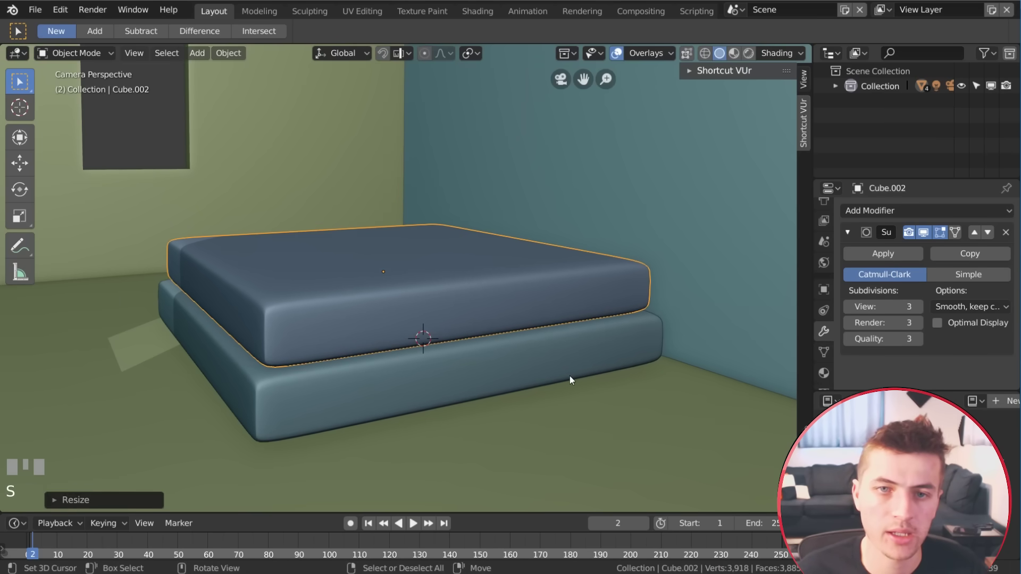
Add loop cuts near the upper slab's top and bottom edges and return to Object Mode.
key("ctrl+r")
left_click(151, 369)
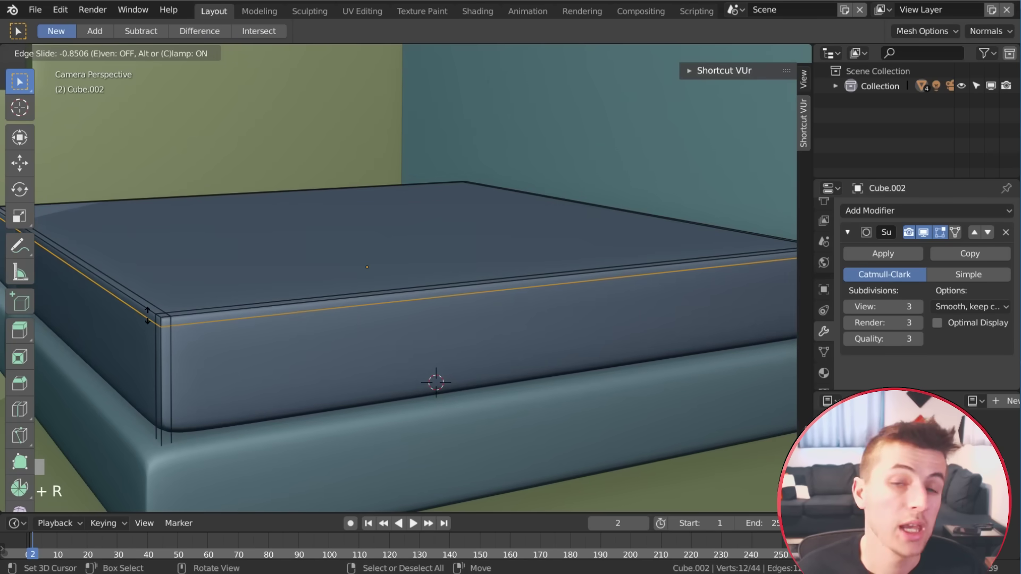
left_click(147, 316)
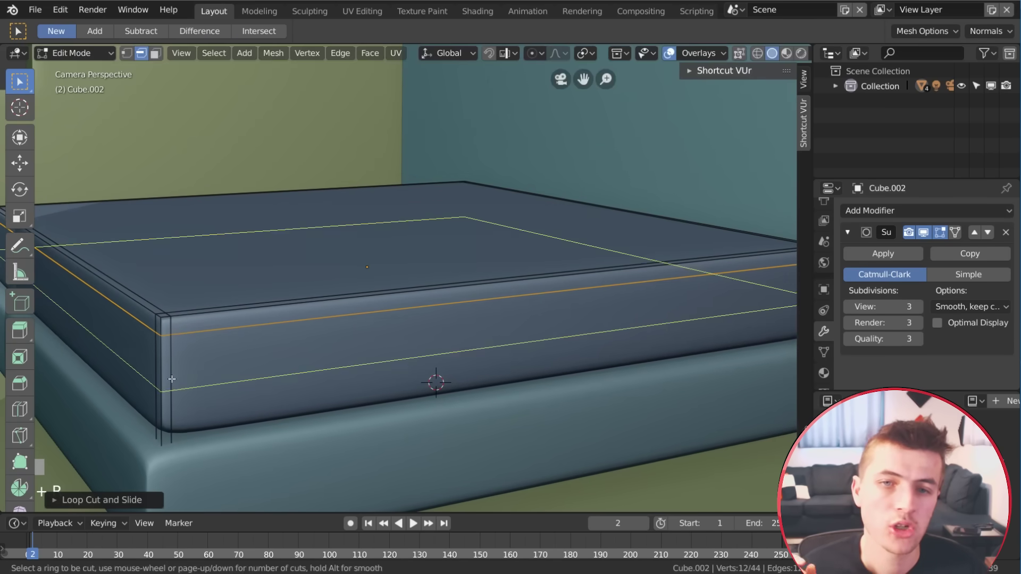
key("ctrl+r")
left_click(186, 405)
key("Tab")
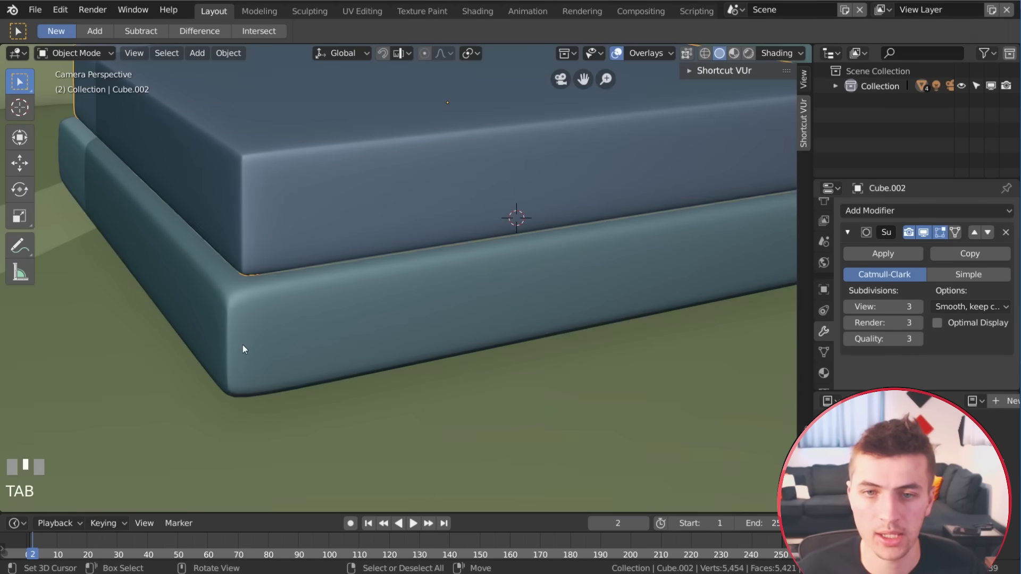
Add loop cuts near the lower slab's top and bottom edges to sharpen its rounding.
key("ctrl+r")
scroll(242, 345, "up", 1)
key("Tab")
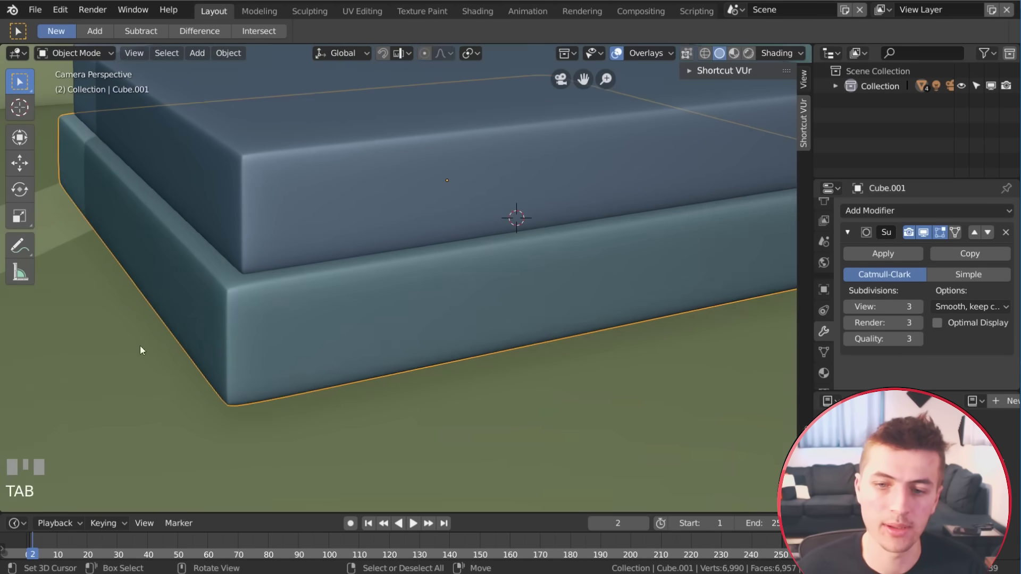
scroll(309, 392, "up", 3)
middle_click_drag(308, 392, 273, 322, "shift")
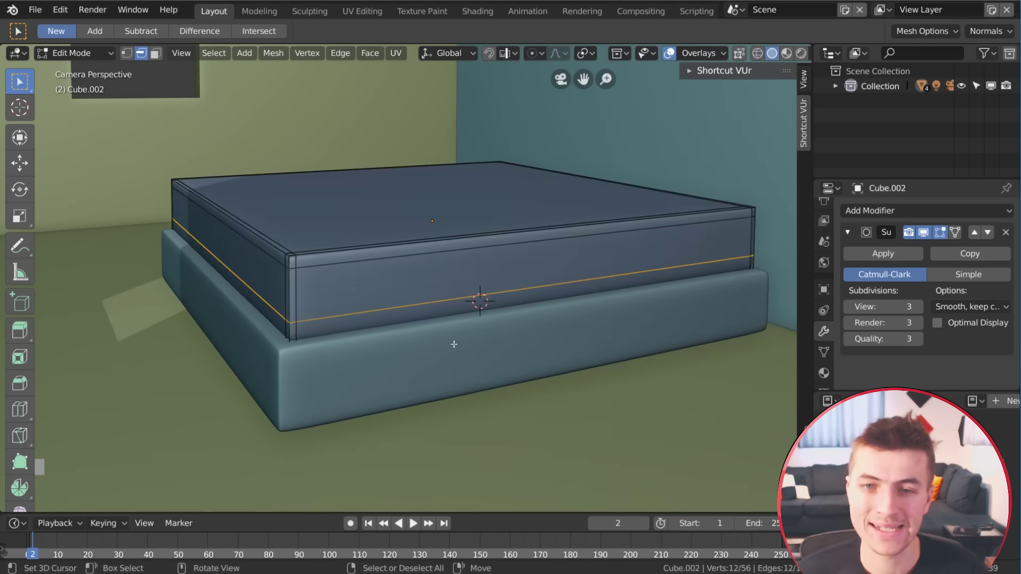
Scale the whole mattress mesh slightly along the Z axis and return to Object Mode.
key("a")
key("s")
key("z")
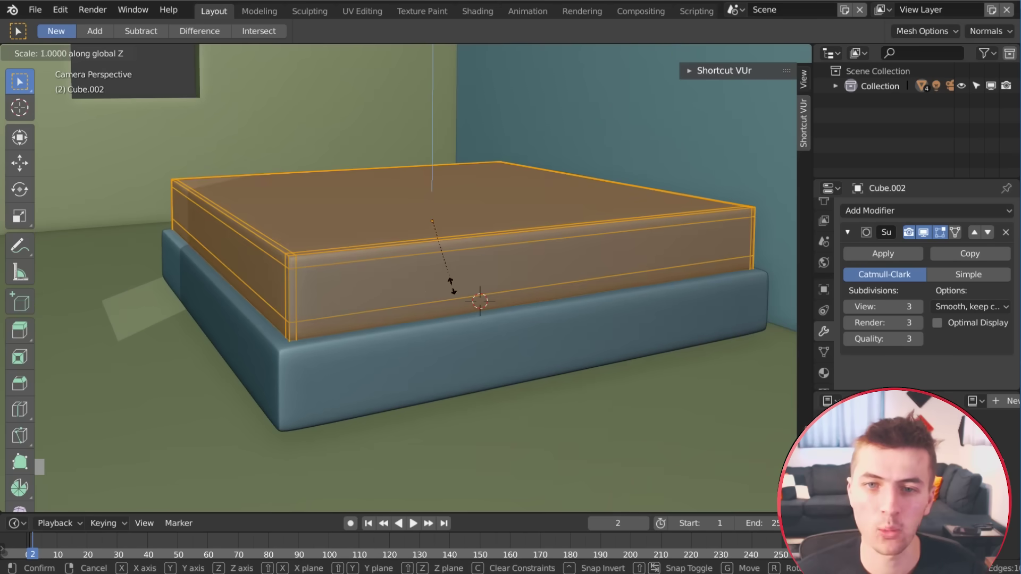
left_click(402, 274)
key("Tab")
Add a plane for the bed sheet and raise it along Z to just above the mattress top.
middle_click_drag(401, 274, 397, 367)
key("shift+a")
mouse_move(400, 296)
left_click(464, 295)
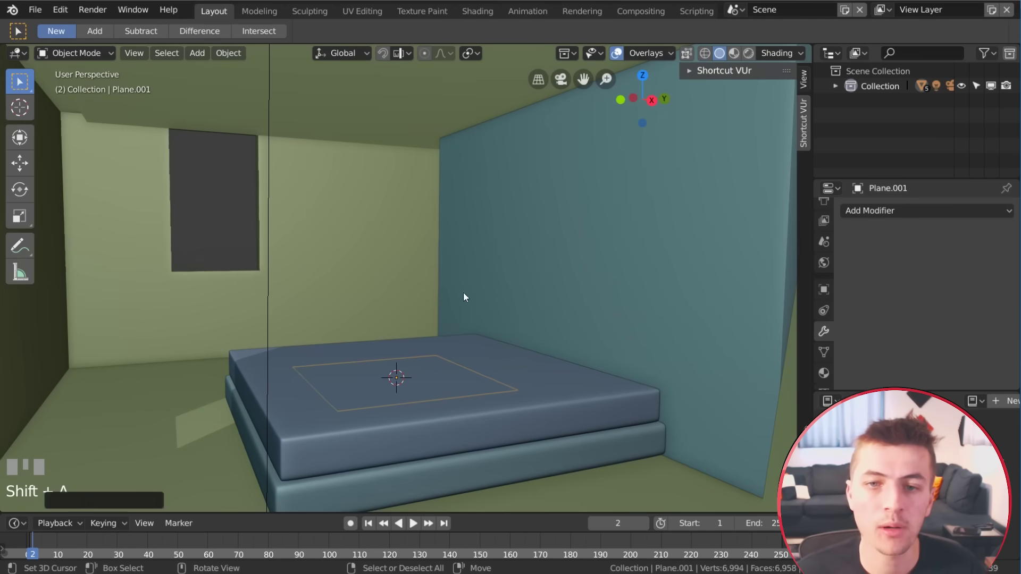
key("g")
key("z")
left_click(461, 285)
Reposition the plane over the mattress and scale it up uniformly until it overhangs the bed's sides.
middle_click_drag(422, 417, 496, 437)
key("KP_Decimal")
scroll(495, 440, "down", 2)
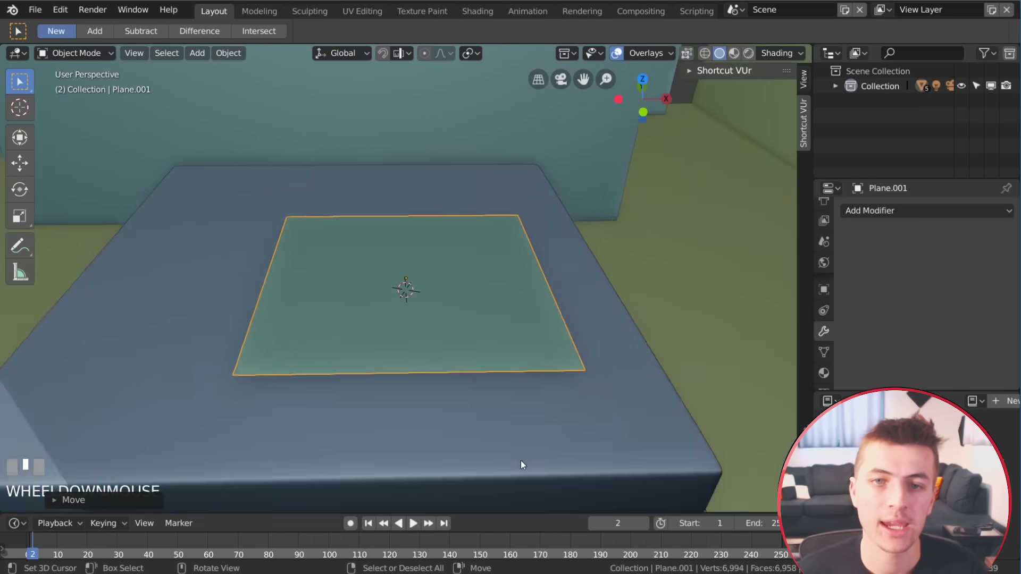
scroll(521, 461, "down", 1)
key("g")
key("s")
left_click(203, 378)
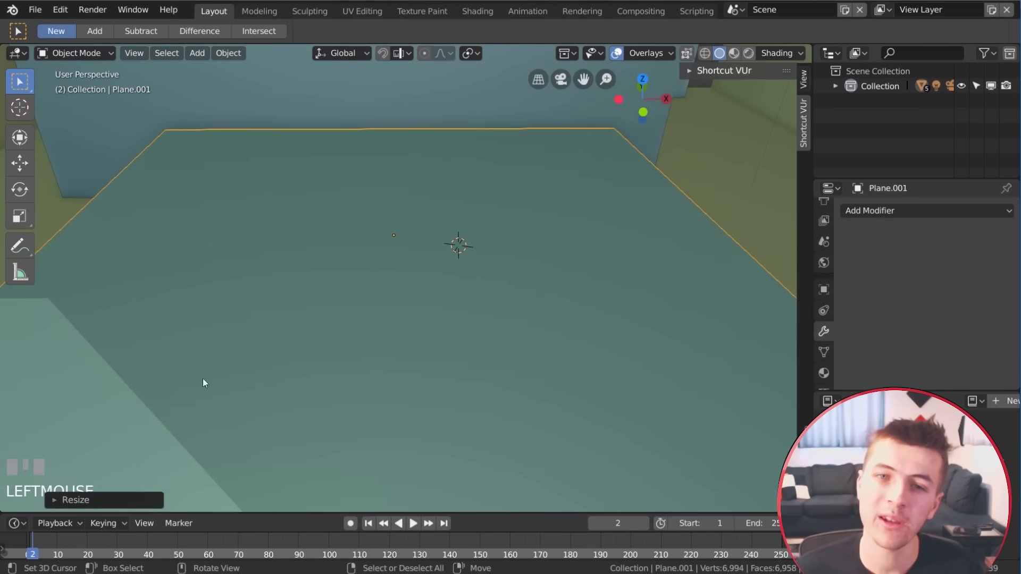
Scale the plane down slightly along the global Y axis.
middle_click_drag(203, 378, 508, 291)
key("s")
key("x")
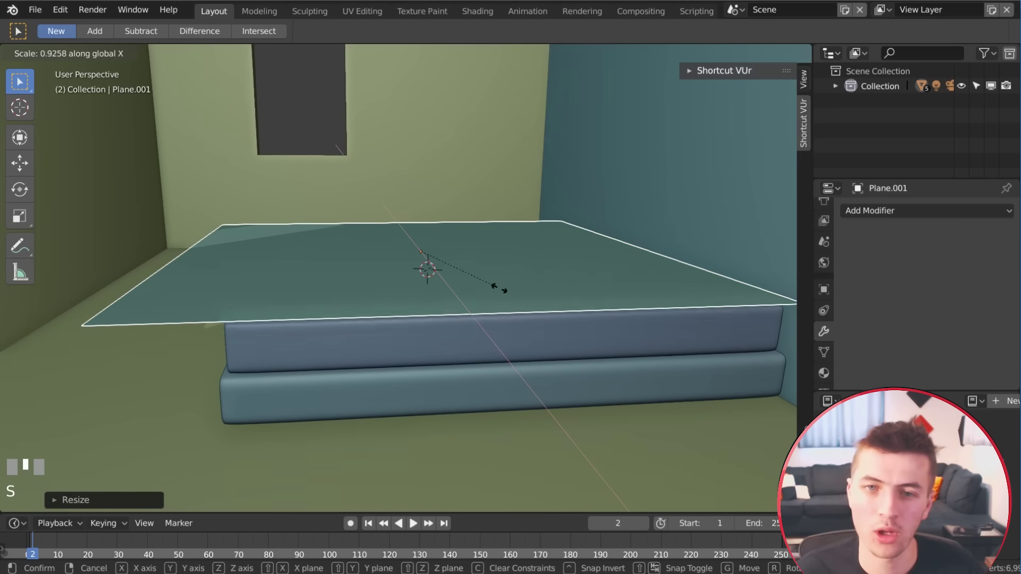
key("y")
left_click(480, 291)
In Edit Mode, add eight evenly spaced loop cuts across the plane, parallel to the headboard wall.
mouse_move(410, 305)
middle_mouse_down()
mouse_move(430, 326)
mouse_move(398, 309)
middle_mouse_up()
key("Tab")
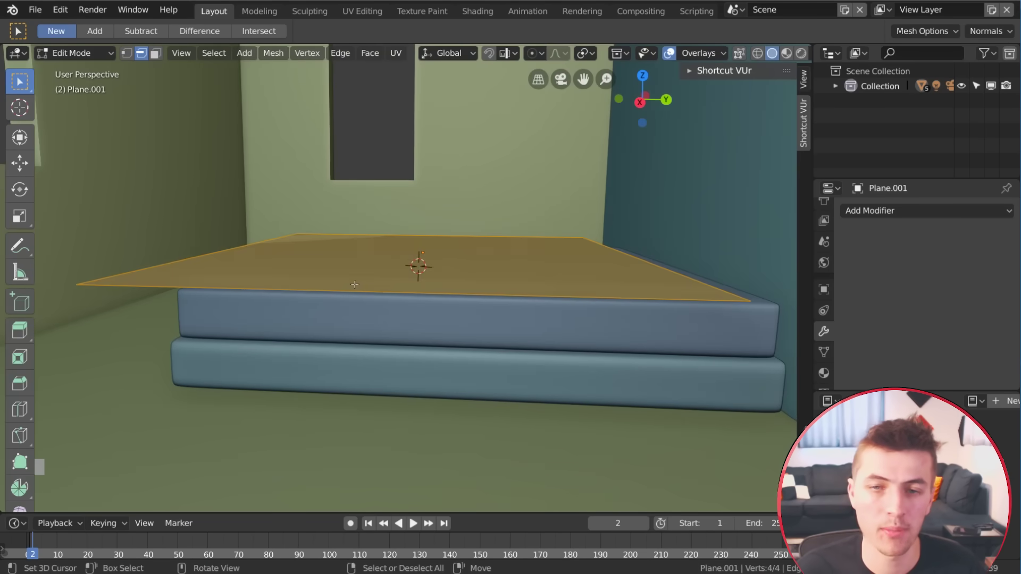
middle_click_drag(353, 282, 337, 403)
key("ctrl+r")
scroll(337, 404, "up", 8)
left_click(338, 406)
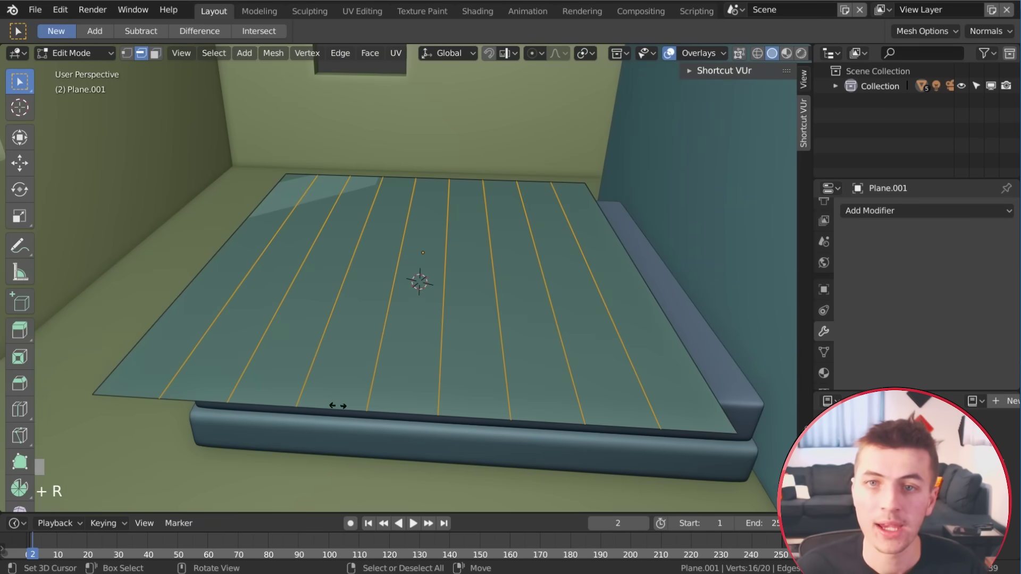
Select the plane's edge nearest the headboard wall and enable proportional editing.
left_click(621, 299)
middle_click_drag(621, 299, 627, 262)
left_click(535, 53)
left_click(565, 87)
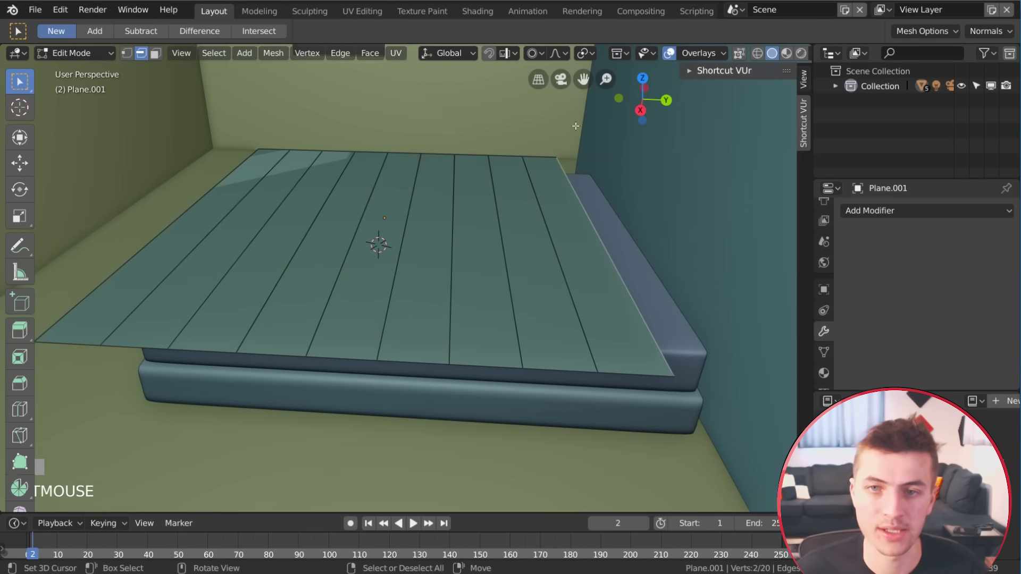
middle_click_drag(575, 126, 617, 269)
Try to lift the plane's head-end edge freely with smooth proportional falloff, and undo the move.
left_click(617, 269)
key("g")
scroll(612, 199, "down", 3)
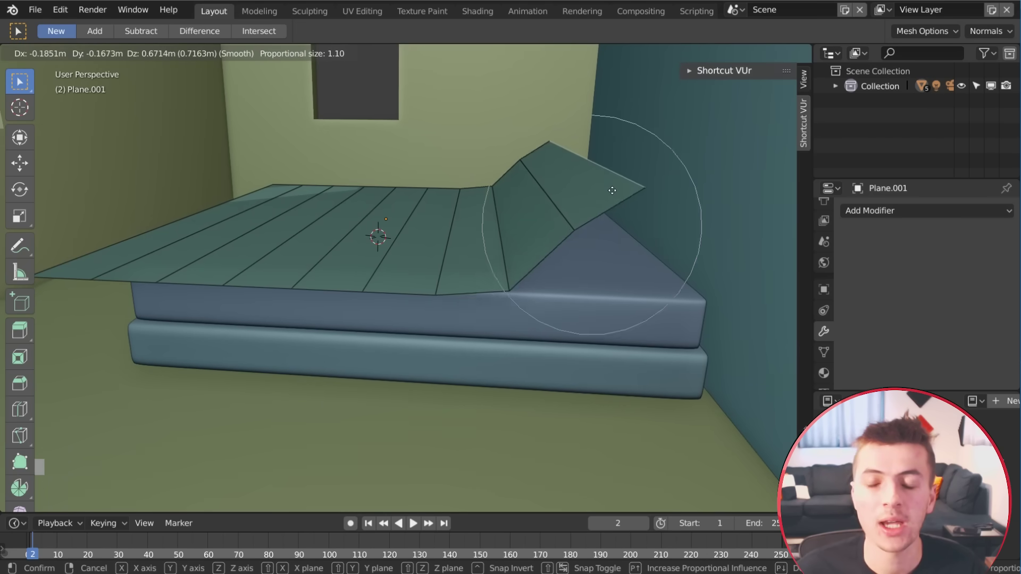
left_click(608, 192)
key("ctrl+z")
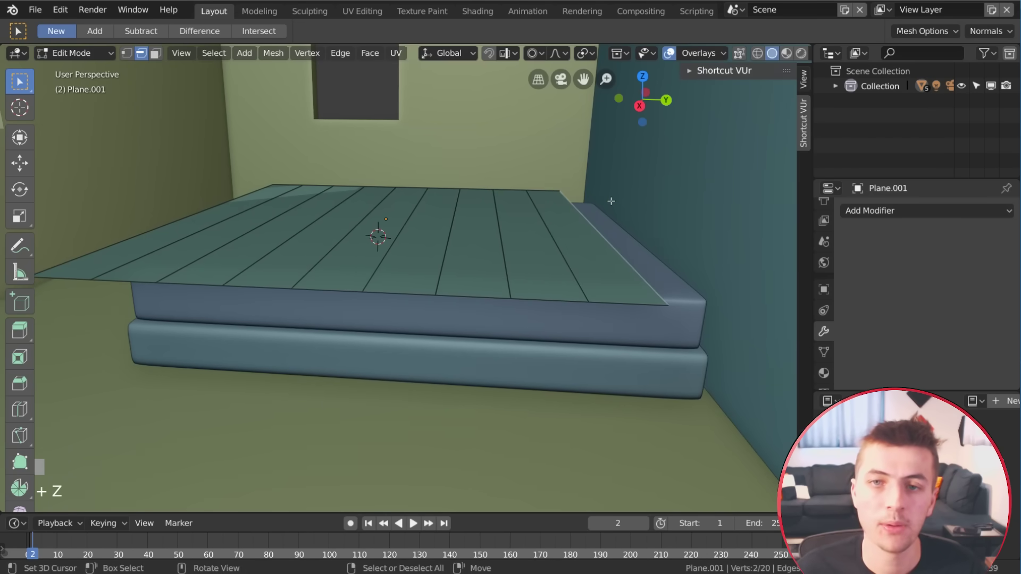
Raise the head-end edge along Z and pull it back about 0.91 m along negative Y, using smooth proportional falloff.
key("g")
key("z")
scroll(578, 137, "up", 1)
left_click(578, 152)
mouse_move(578, 152)
middle_mouse_down()
mouse_move(564, 115)
mouse_move(578, 139)
middle_mouse_up()
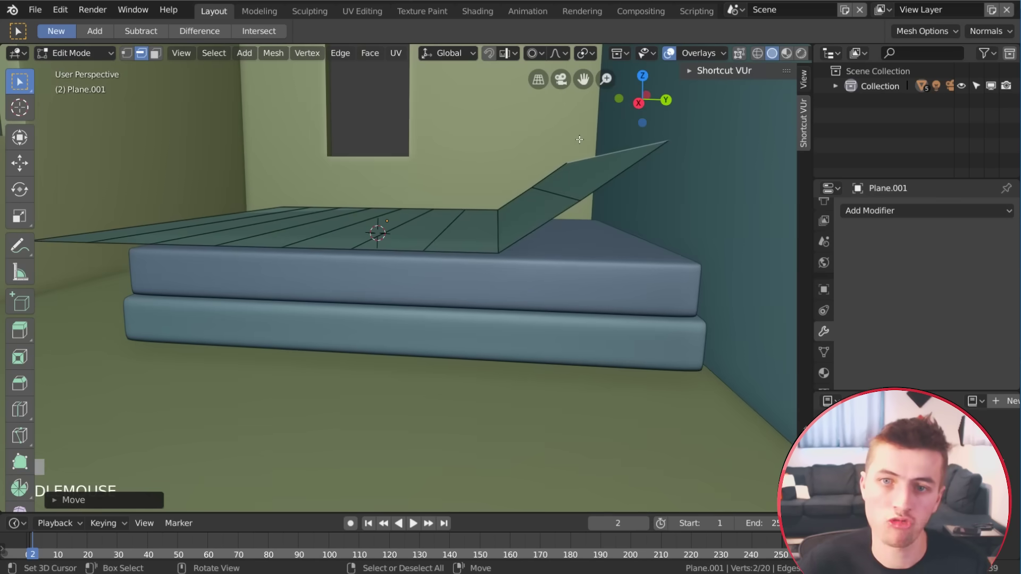
key("g")
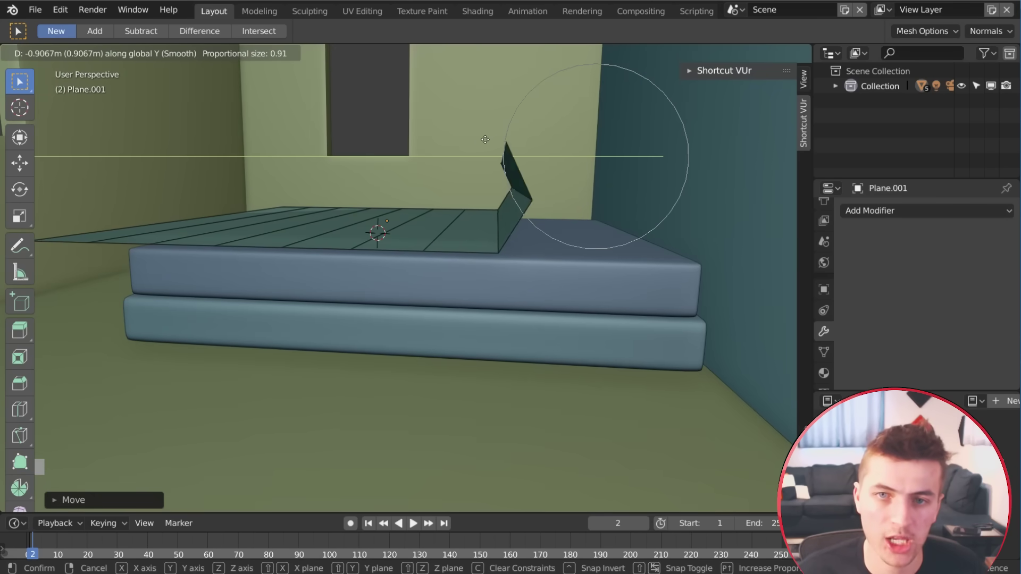
left_click(485, 139)
Extrude the raised edge along negative Y to form a flap folded back over the sheet, and adjust its Y position.
key("g")
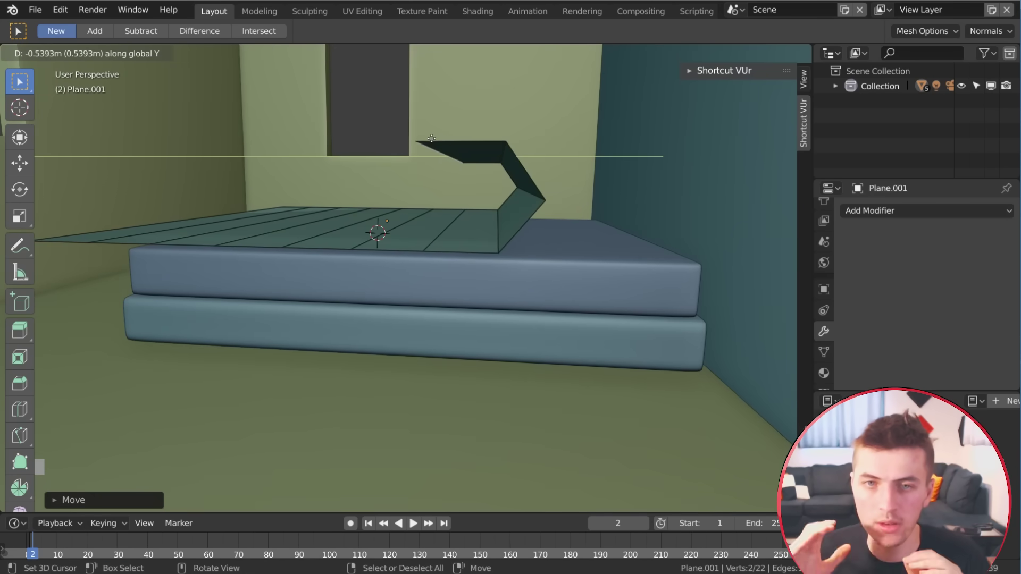
left_click(407, 148)
middle_click_drag(407, 147, 484, 218)
key("g")
key("y")
left_click(471, 192)
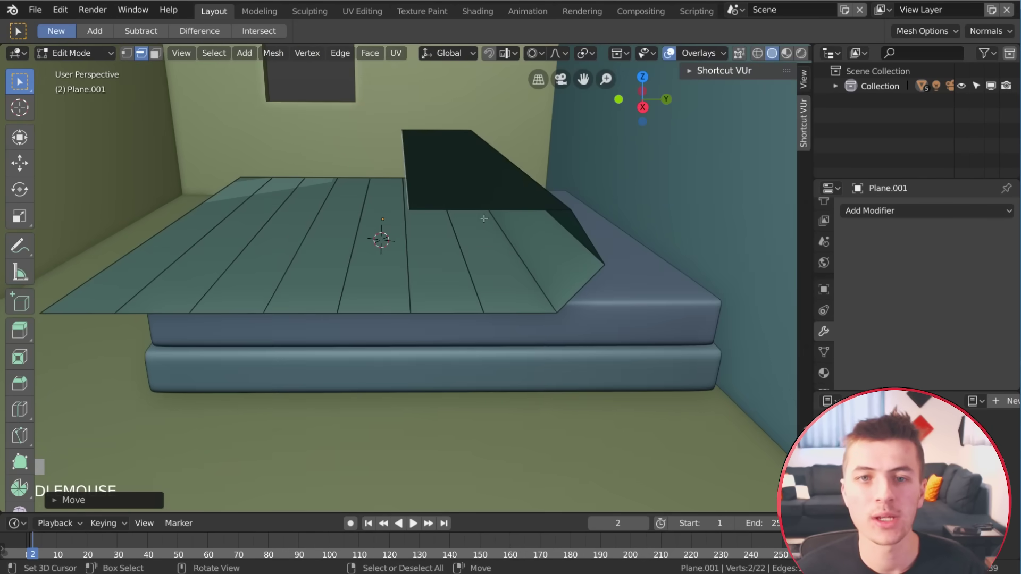
Add a loop cut across the middle of the folded flap and lower it along Z with proportional editing.
key("ctrl+r")
left_click(465, 214)
left_click(466, 214)
key("g")
key("z")
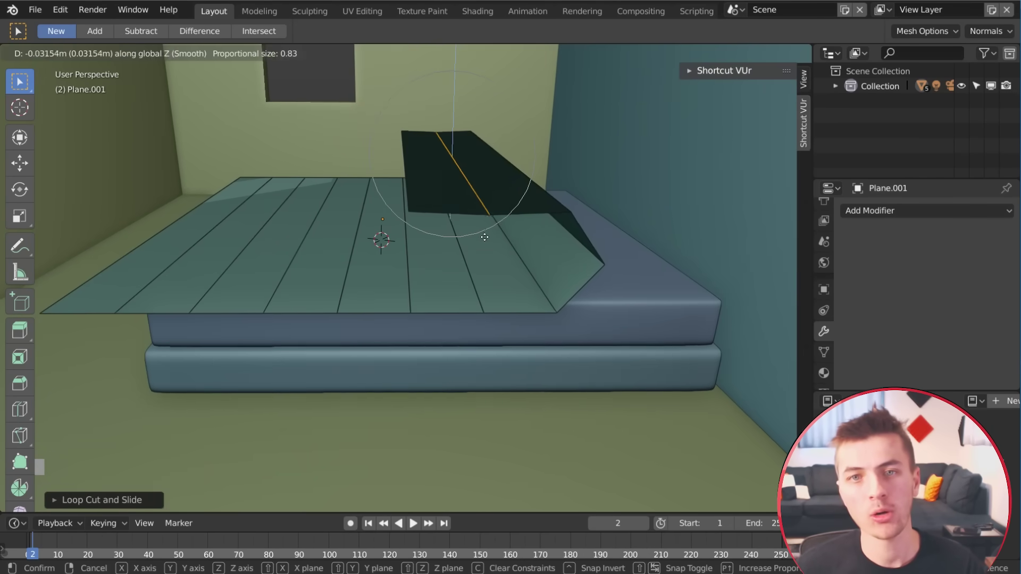
scroll(481, 236, "up", 2)
left_click(489, 245)
Add a loop cut on the upper face of the fold's bend and move it outward to round the bend.
middle_click_drag(572, 246, 487, 258)
key("ctrl+r")
left_click(495, 258)
left_click(496, 257)
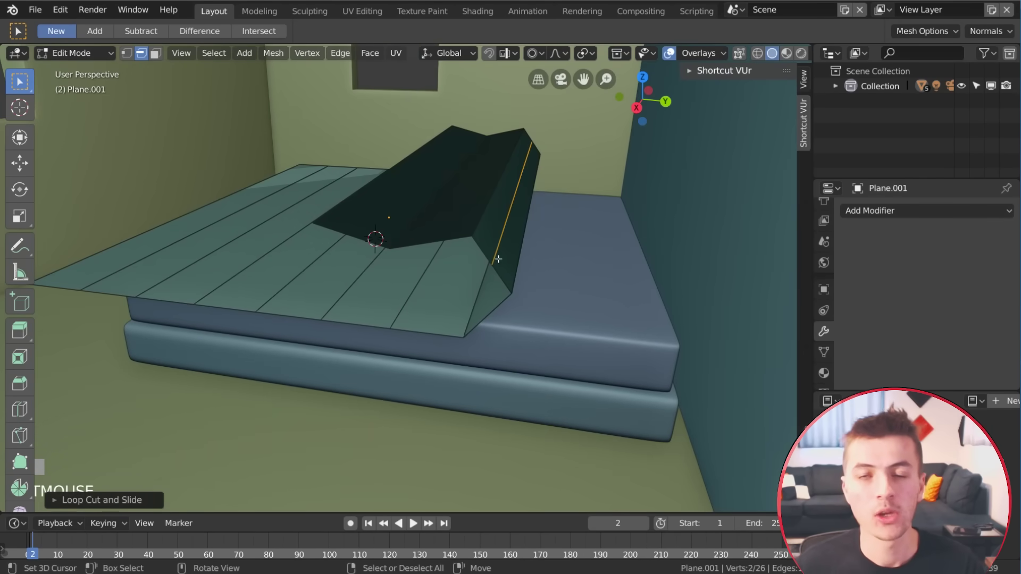
key("g")
left_click(524, 242)
Add a loop cut on the lower face of the fold and shift it slightly to round the curve.
middle_click_drag(479, 293, 539, 278)
left_click(548, 253)
key("g")
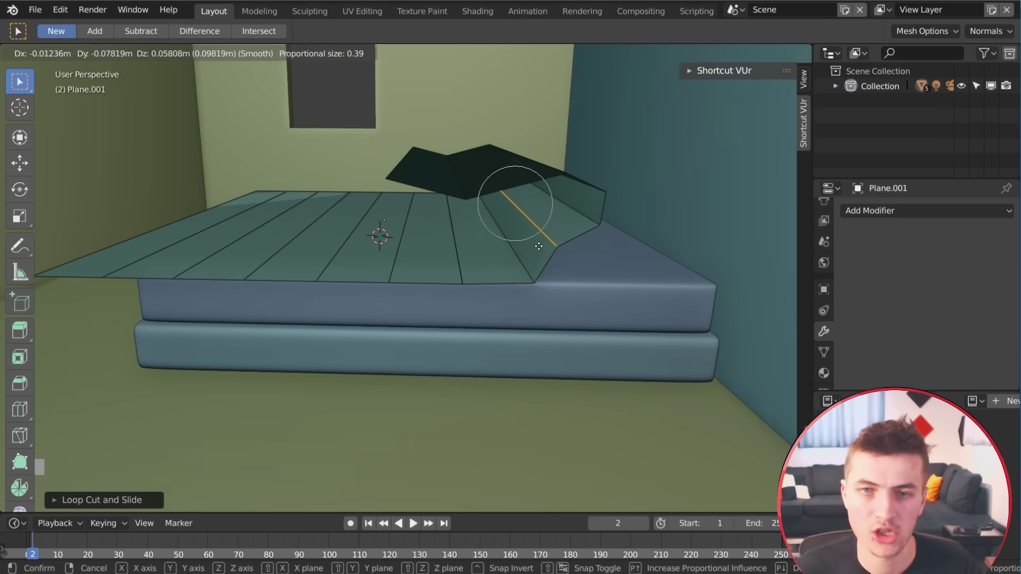
left_click(531, 240)
Add nine evenly spaced loop cuts running along the sheet's length and through the folded flap.
middle_click_drag(408, 267, 402, 372)
key("ctrl+r")
scroll(359, 398, "up", 8)
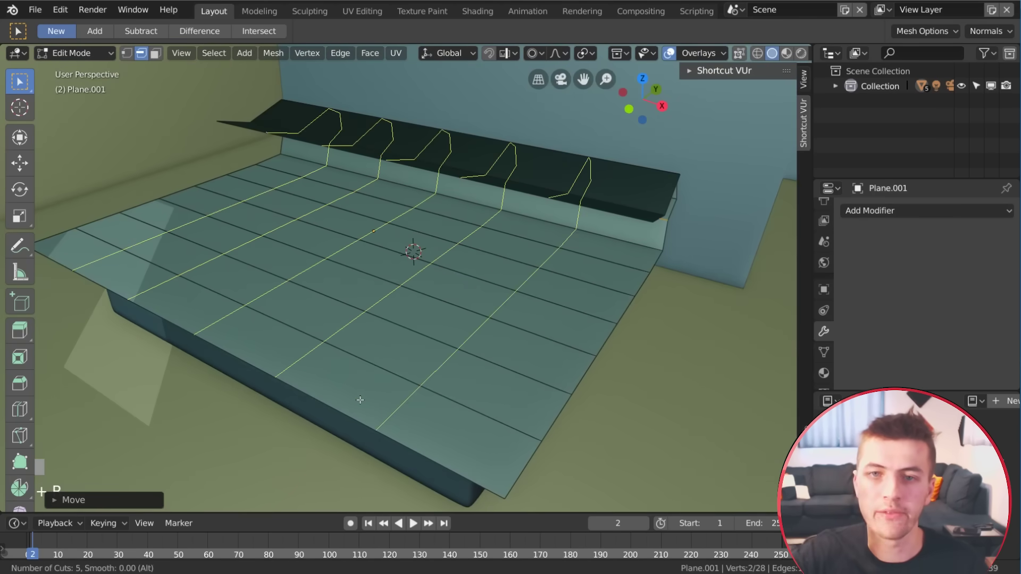
left_click(360, 399)
left_click(360, 399)
Inspect the folded sheet's shape and edges from several angles, ending in Object Mode.
middle_click_drag(360, 399, 290, 383)
key("Tab")
middle_click_drag(435, 362, 376, 348)
key("Tab")
right_click(511, 215)
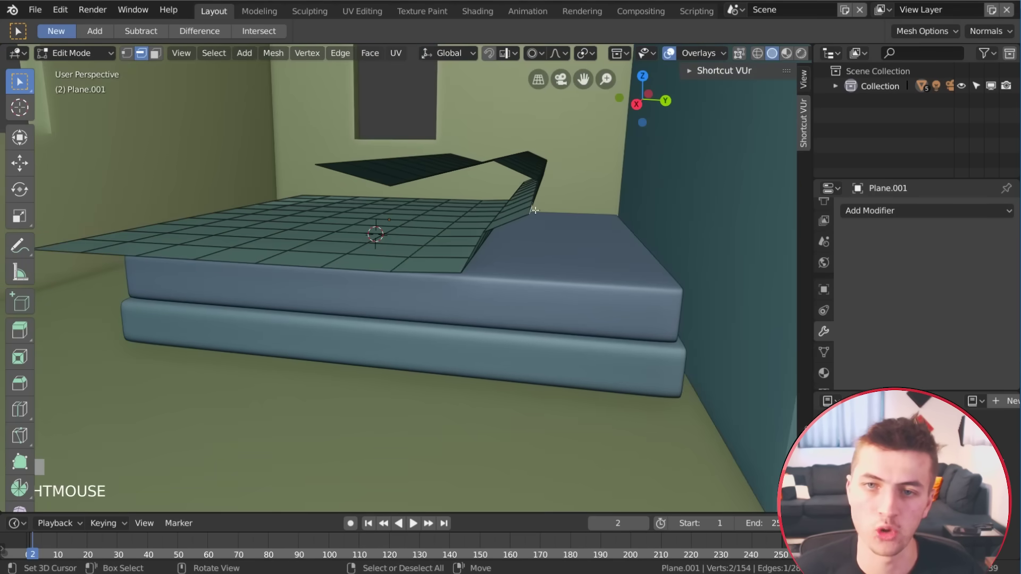
middle_click_drag(524, 213, 636, 244)
right_click(569, 212, "alt")
key("Tab")
Enable Cloth physics on the folded sheet.
scroll(830, 357, "down", 3)
left_click(828, 356)
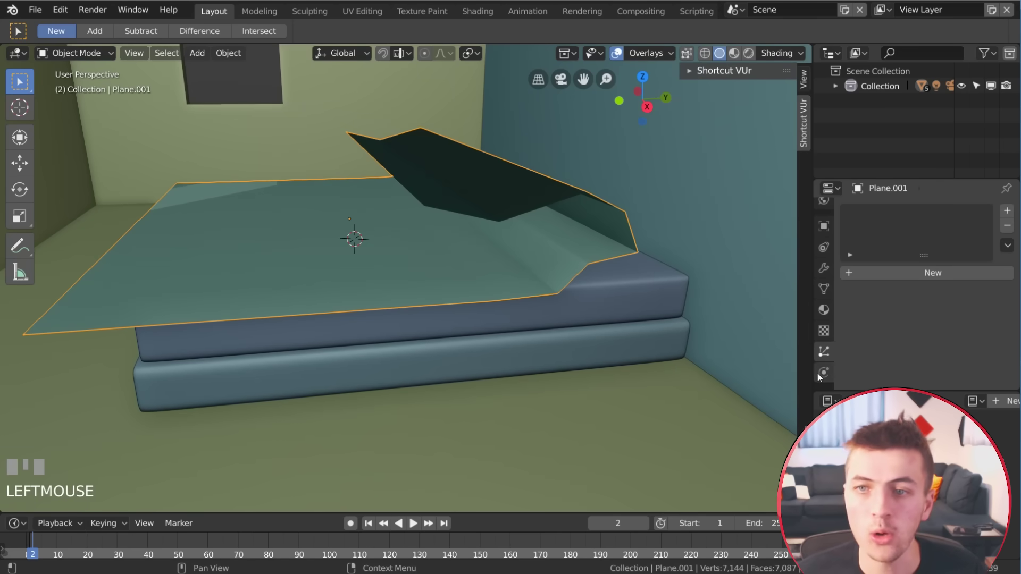
left_click(823, 373)
left_click(943, 260)
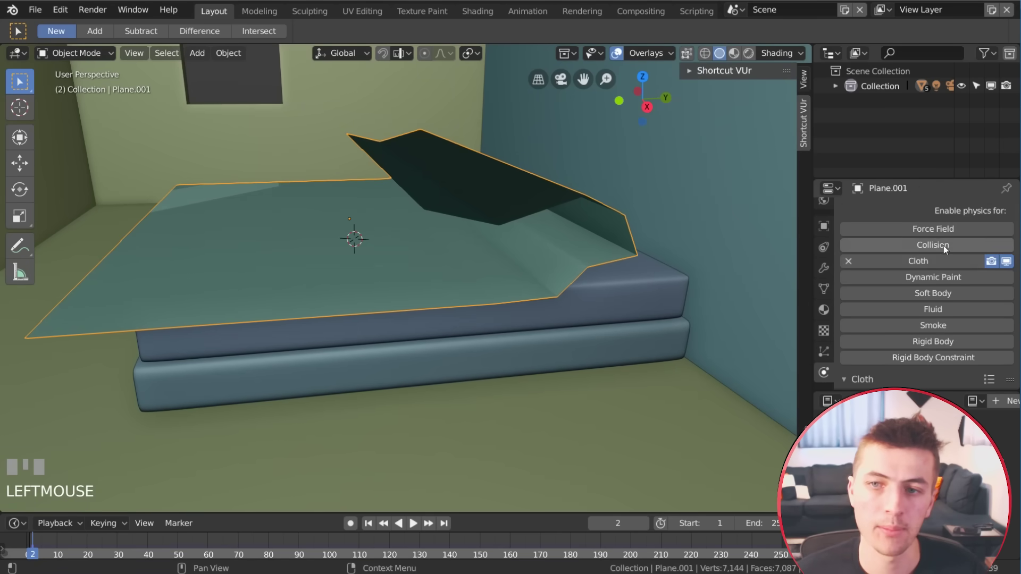
Expand the cloth's Collision settings and enable Self Collision.
scroll(947, 340, "down", 4)
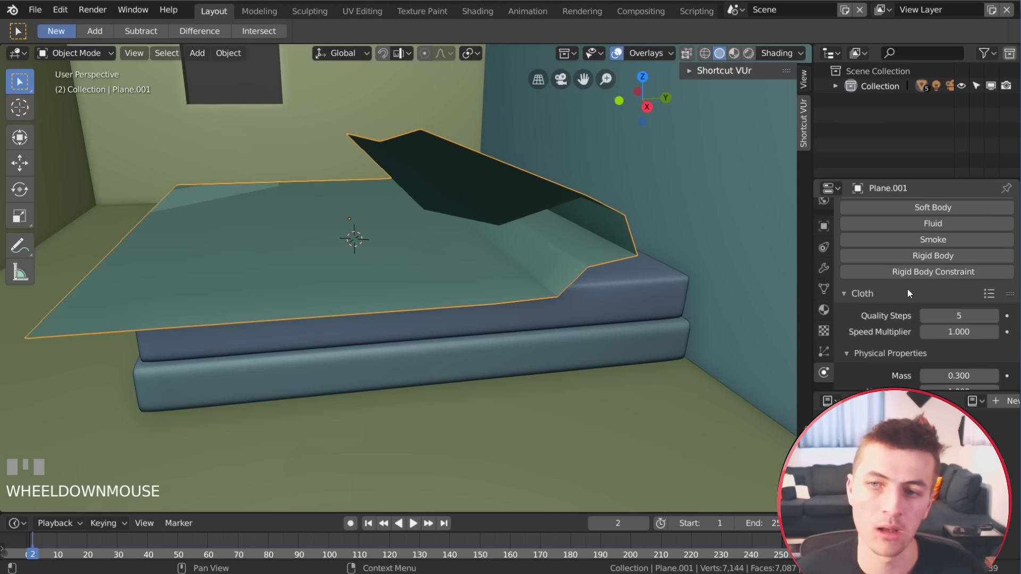
scroll(951, 327, "down", 1)
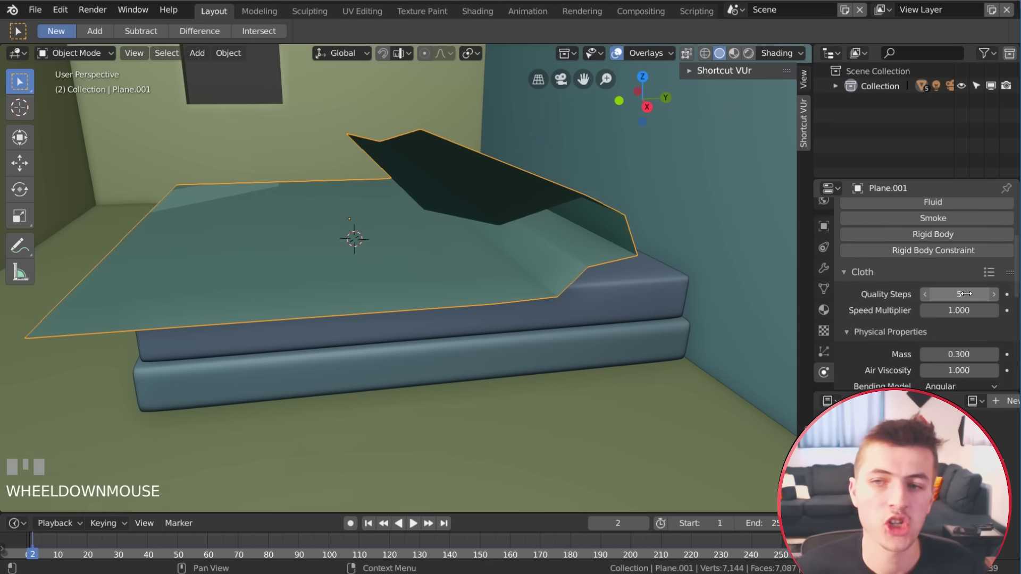
scroll(936, 316, "down", 5)
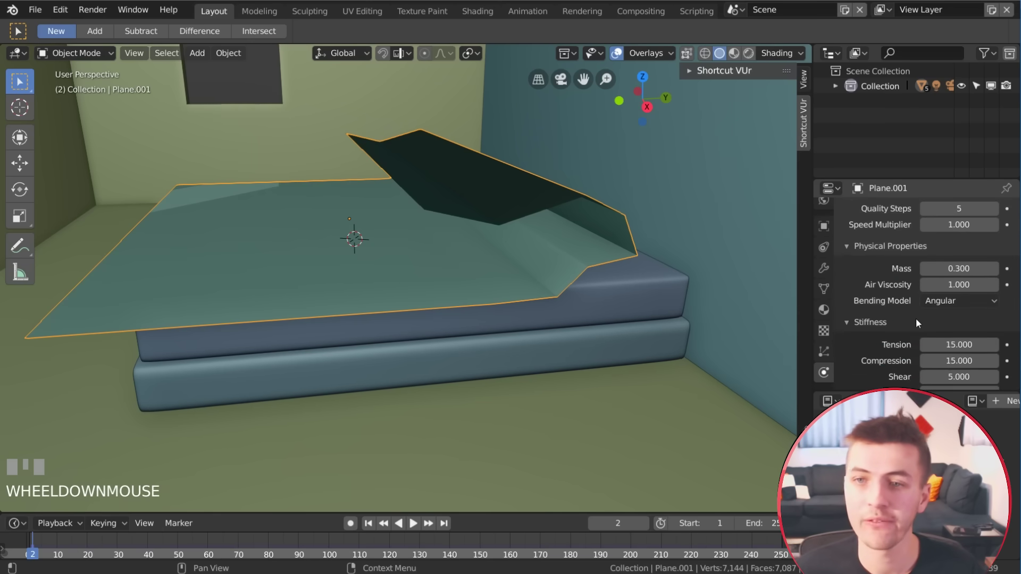
scroll(916, 319, "down", 8)
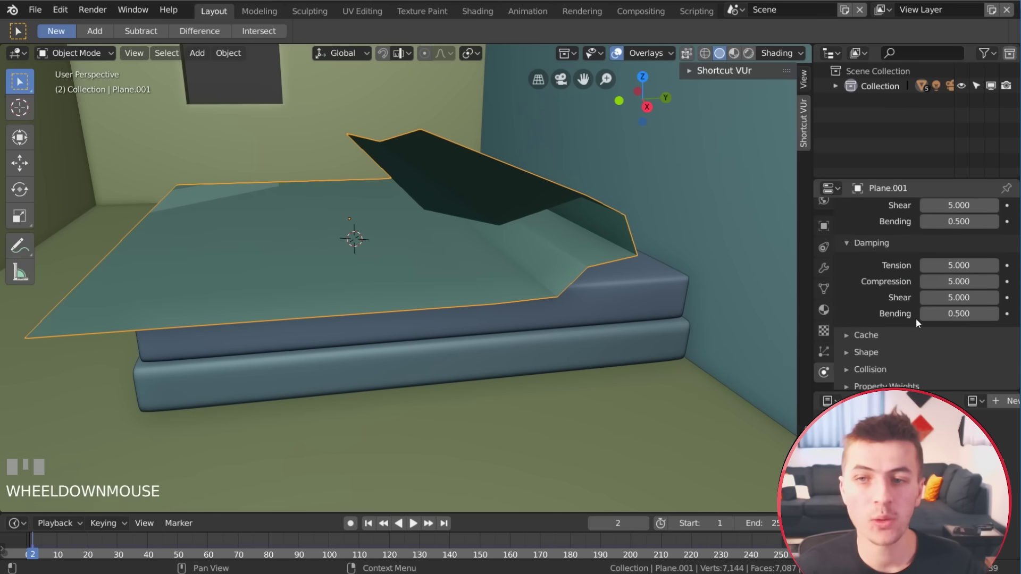
left_click(858, 347)
scroll(908, 331, "down", 6)
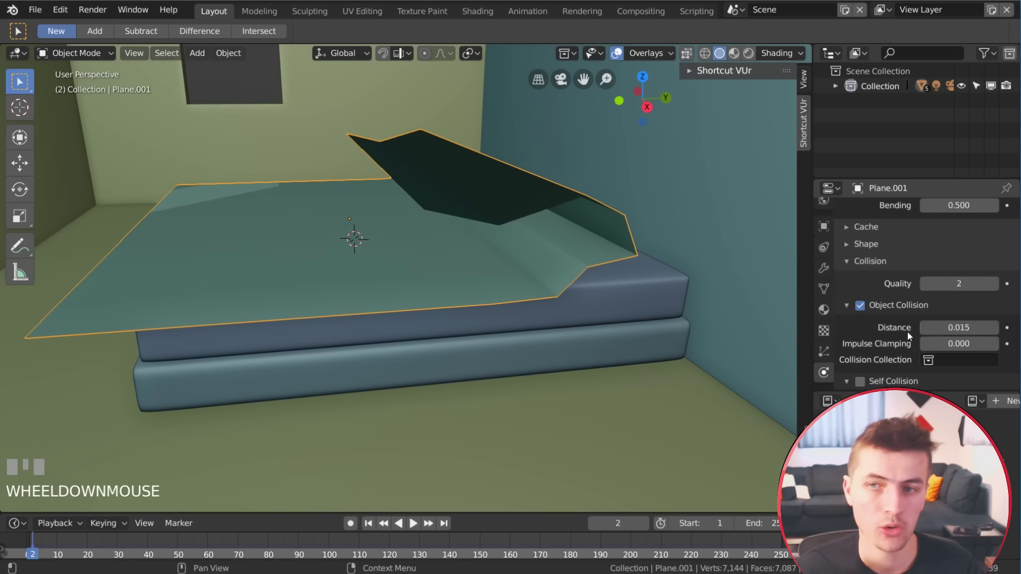
scroll(927, 340, "down", 1)
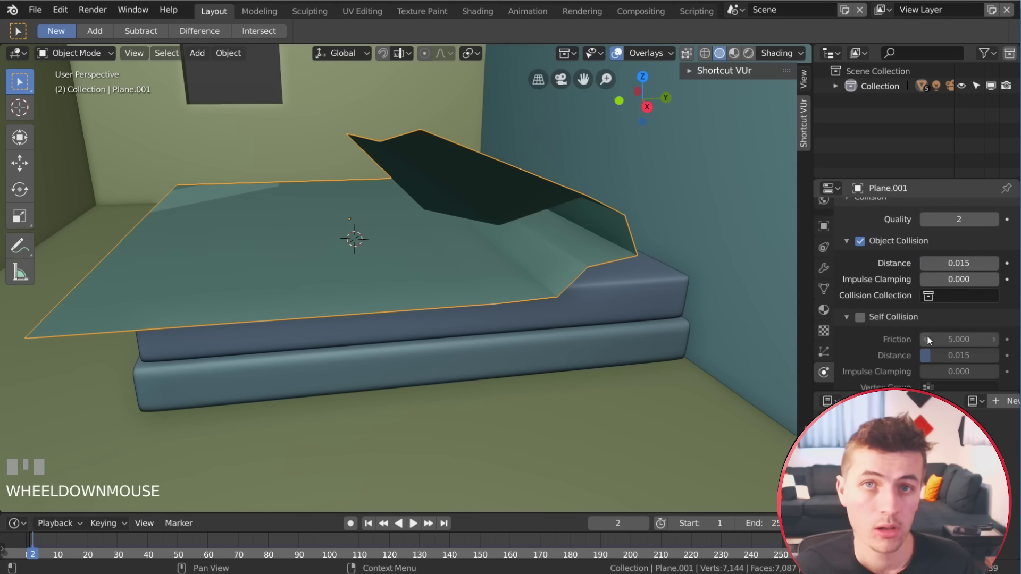
left_click(860, 317)
scroll(915, 310, "down", 2)
scroll(875, 273, "up", 4)
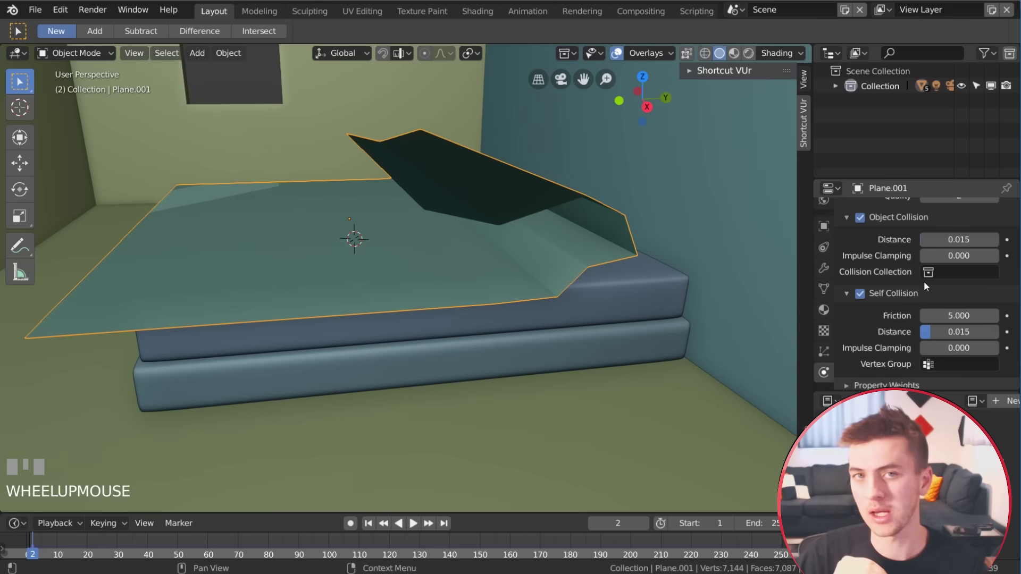
scroll(950, 305, "up", 4)
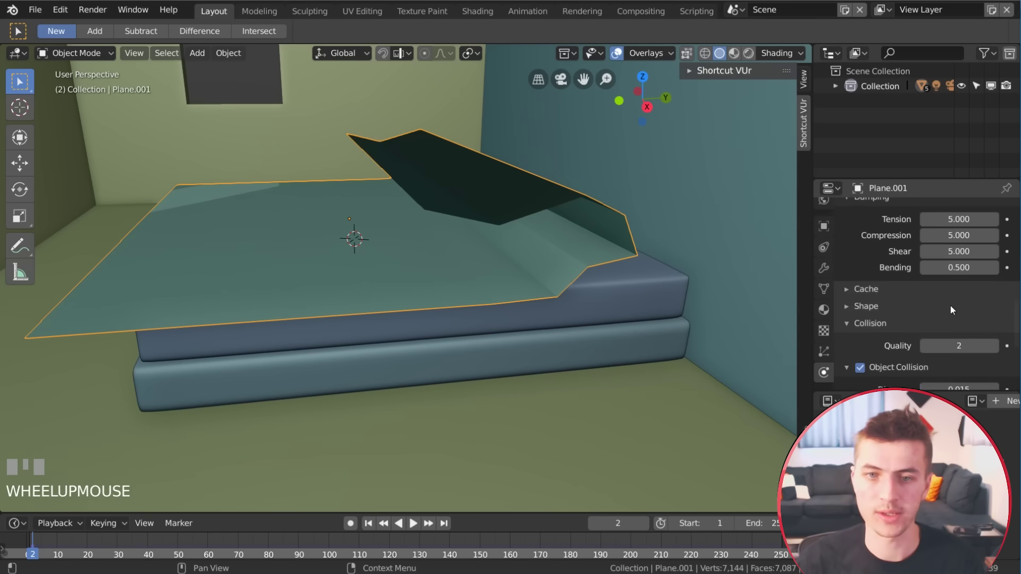
Test the cloth simulation by playing it from the first frame, and rewind to frame 1.
left_click(368, 524)
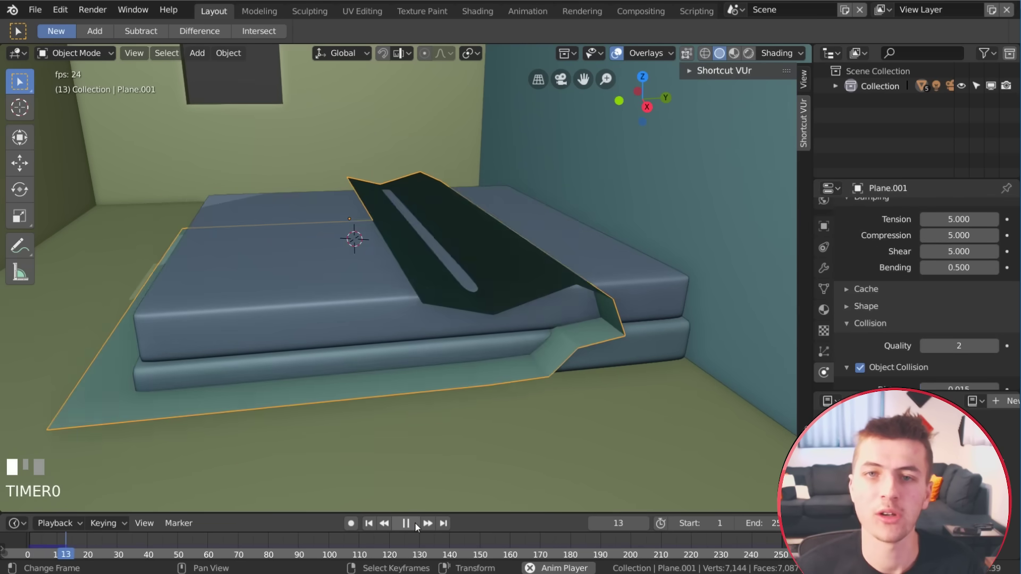
left_click(415, 525)
left_click(369, 524)
Enable Collision physics on the mattress and review its Softbody And Cloth settings.
right_click(638, 290)
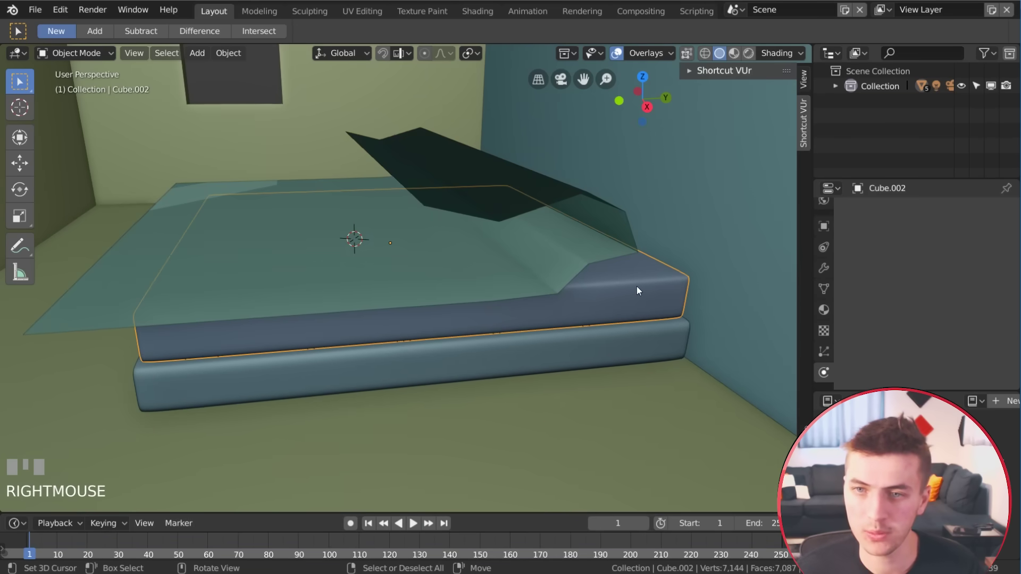
scroll(912, 308, "up", 5)
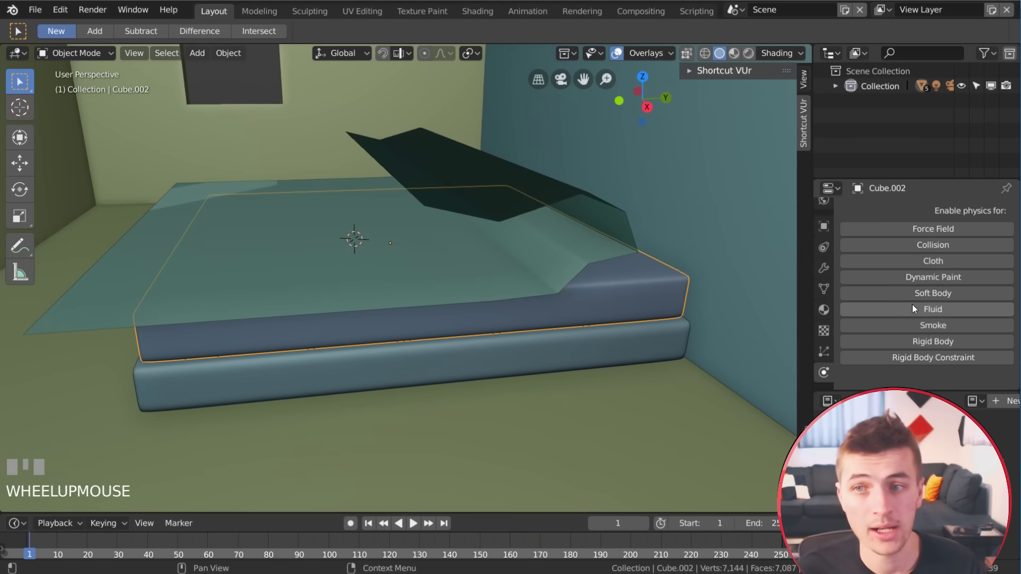
left_click(941, 246)
scroll(956, 350, "down", 5)
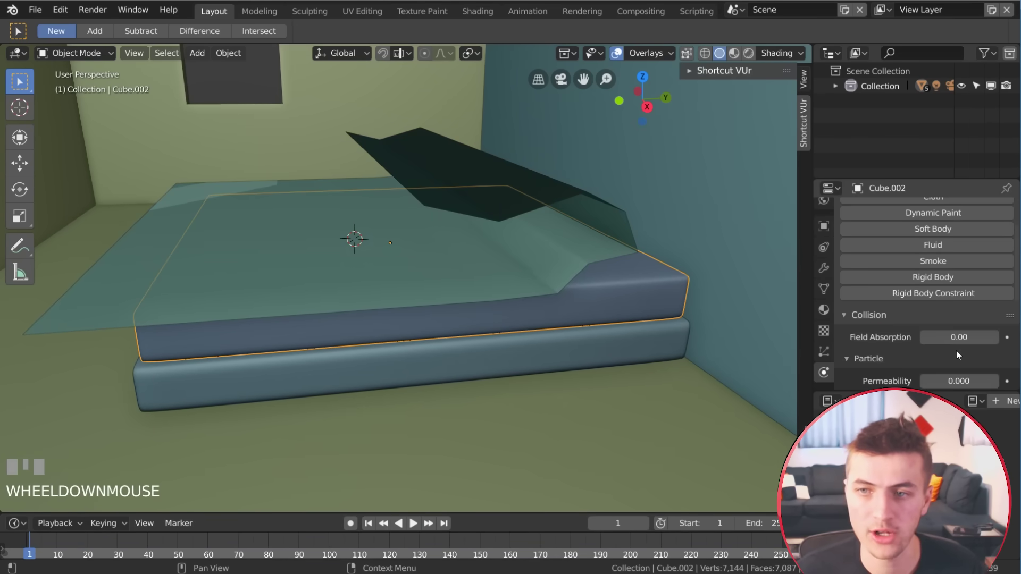
scroll(956, 350, "down", 2)
scroll(950, 366, "down", 2)
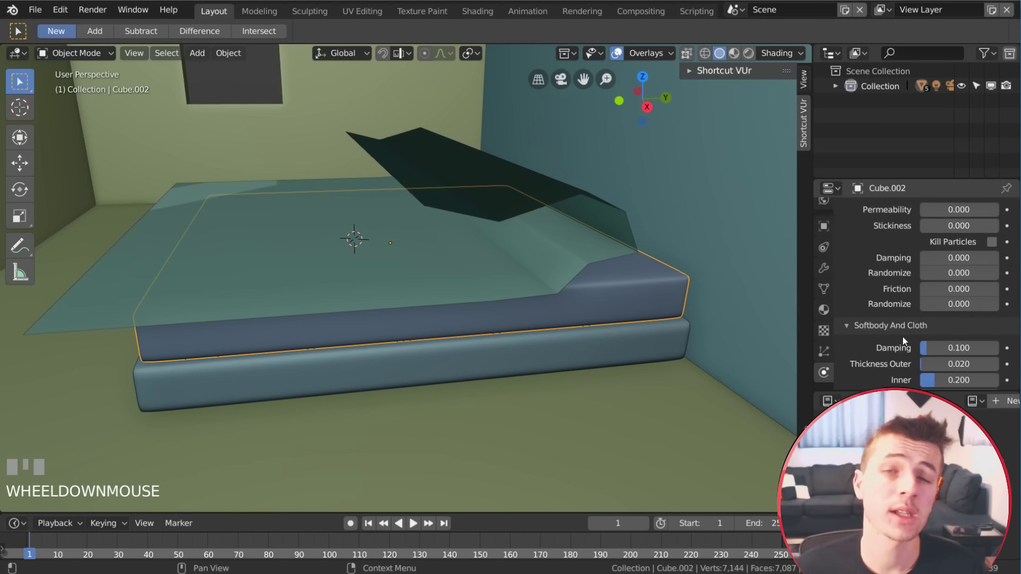
scroll(931, 352, "down", 3)
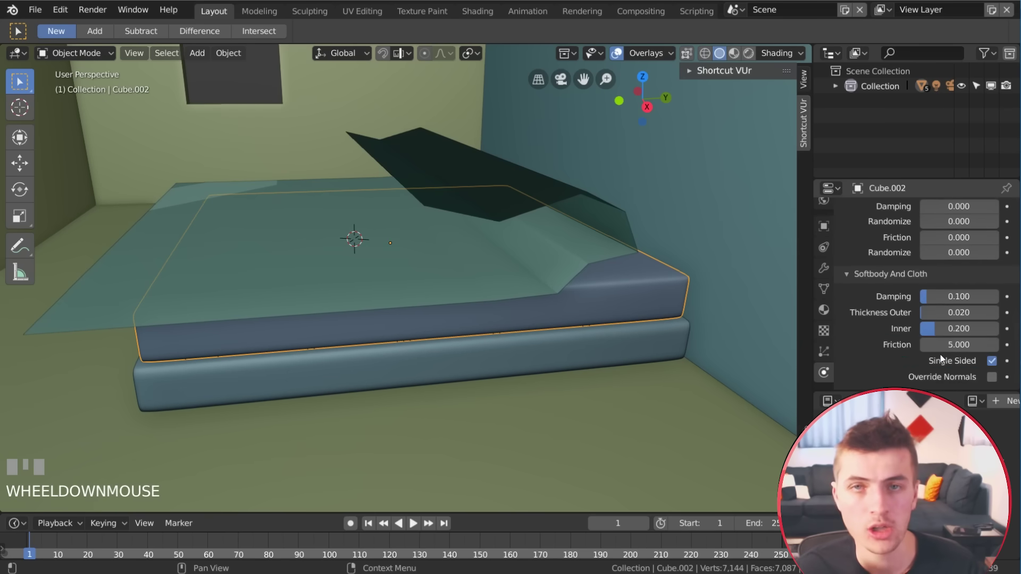
Reshape the subdivided bed sheet by moving its edge loops in Edit Mode, and play the cloth simulation.
left_click(946, 345)
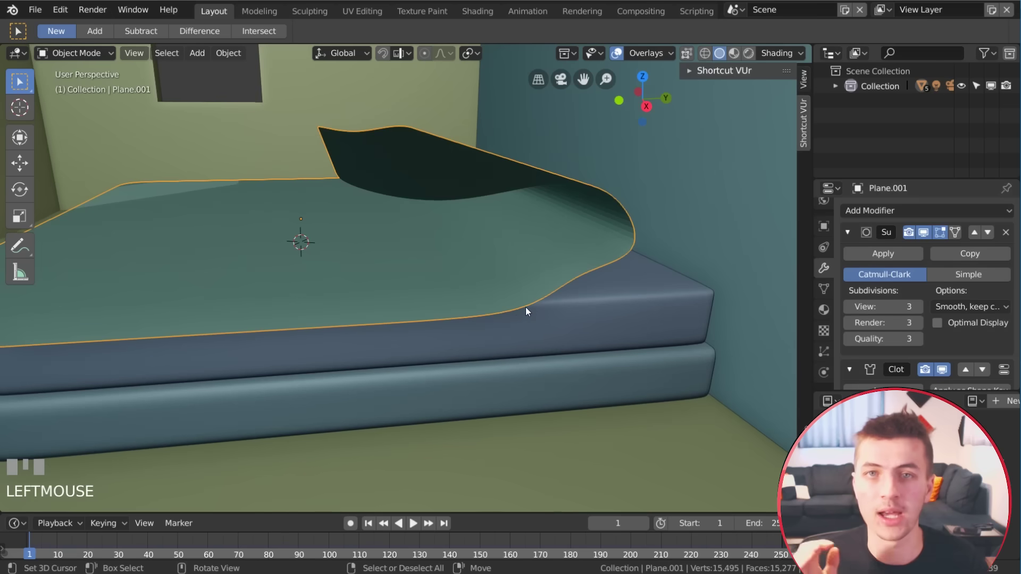
middle_click_drag(525, 308, 446, 278)
key("Tab")
key("g")
left_click(573, 207)
right_click(377, 337, "alt")
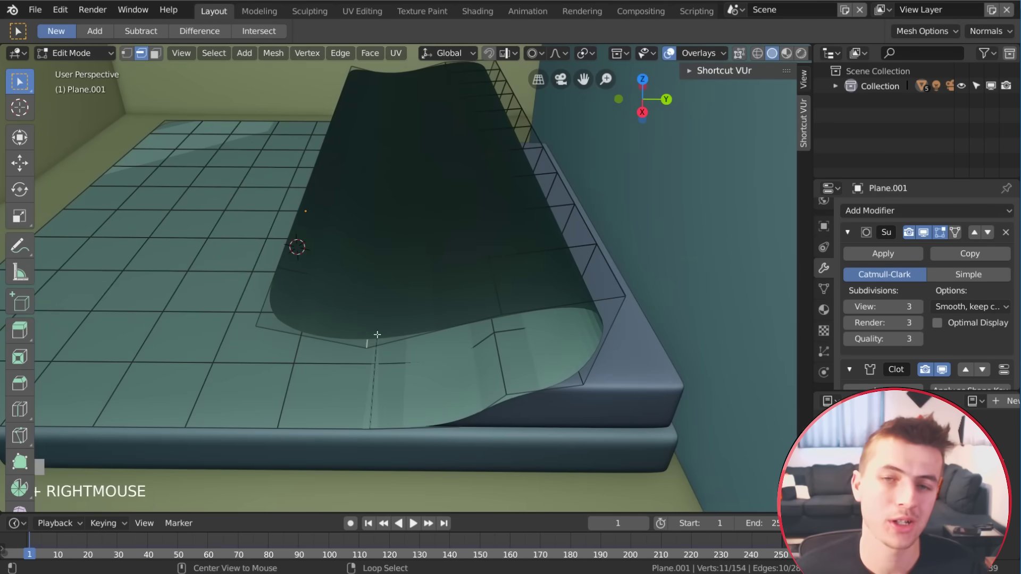
middle_click_drag(378, 337, 470, 325)
key("g")
left_click(420, 263)
key("Tab")
key("space")
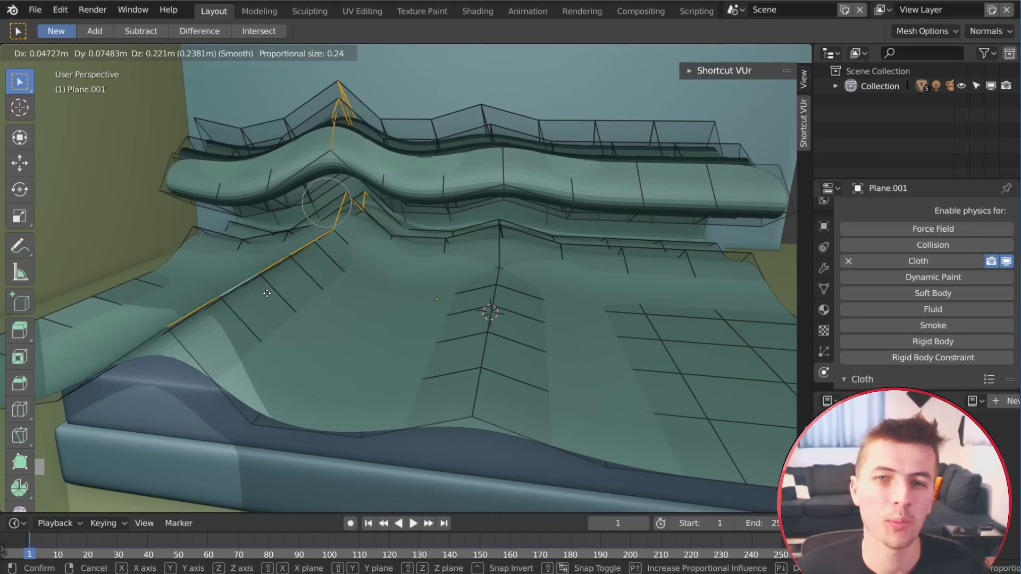
Raise the ridge across one side of the sheet with proportional editing, and insert and move a loop cut beside it.
left_click(265, 315)
key("g")
left_click(244, 287)
key("ctrl+r")
left_click(269, 324)
left_click(269, 323)
key("g")
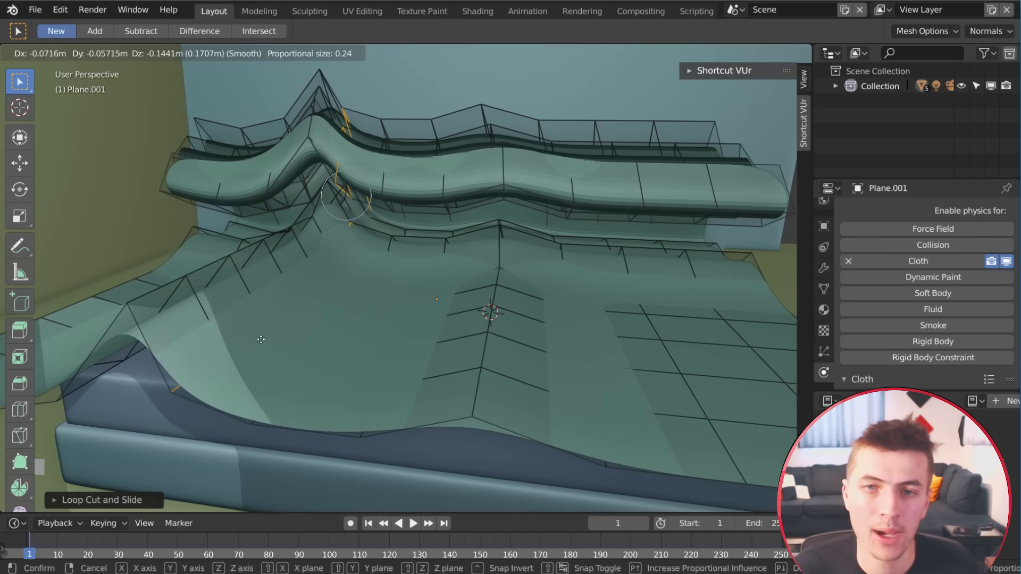
left_click(295, 211)
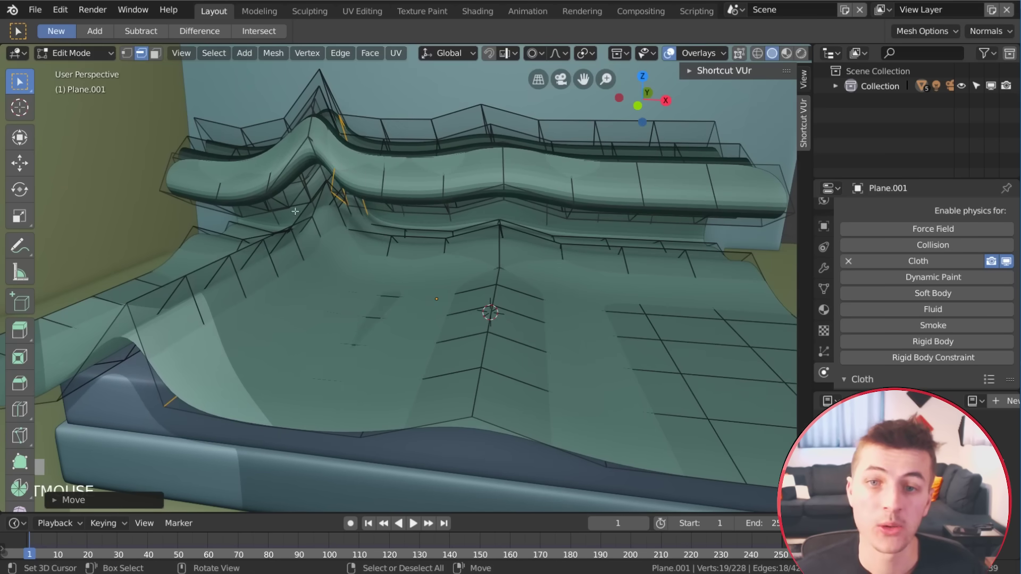
Insert a loop cut beside the sheet's middle ridge and sharpen that fold by moving edge loops with proportional editing.
key("ctrl+r")
left_click(450, 403)
left_click(450, 405)
key("g")
right_click(468, 404)
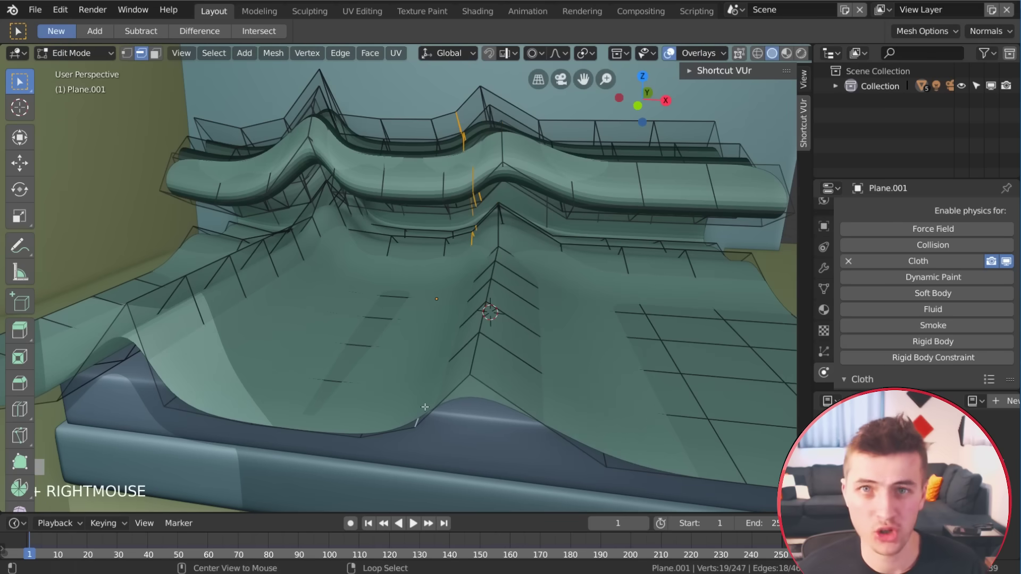
key("g")
key("Tab")
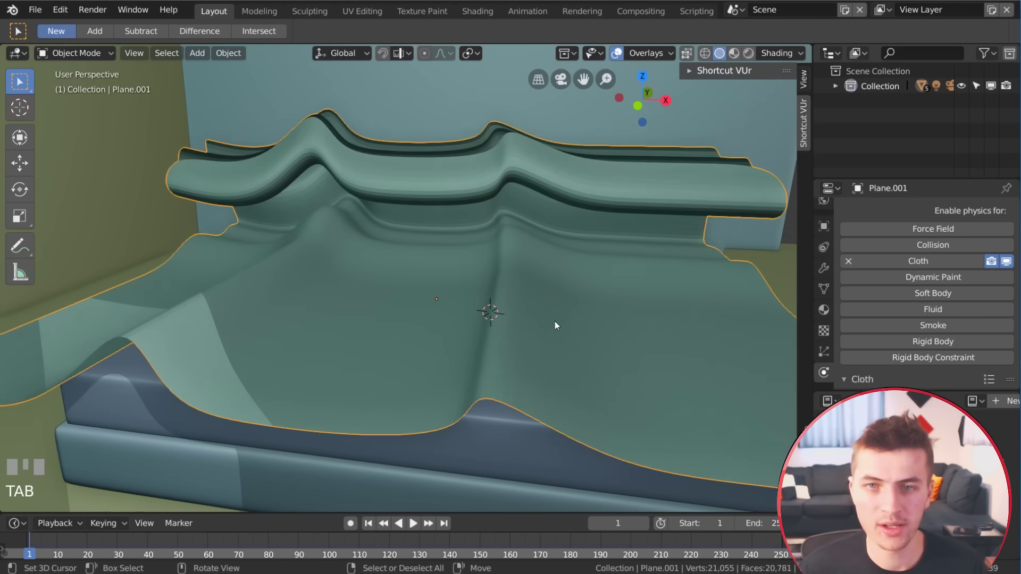
Undo the last edit on the sheet mesh, move its geometry again and select the whole mesh.
middle_click_drag(554, 321, 705, 447)
key("Tab")
key("ctrl+z")
key("g")
left_click(406, 278)
key("a")
key("Tab")
Run the cloth simulation and stop it at frame 64.
key("space")
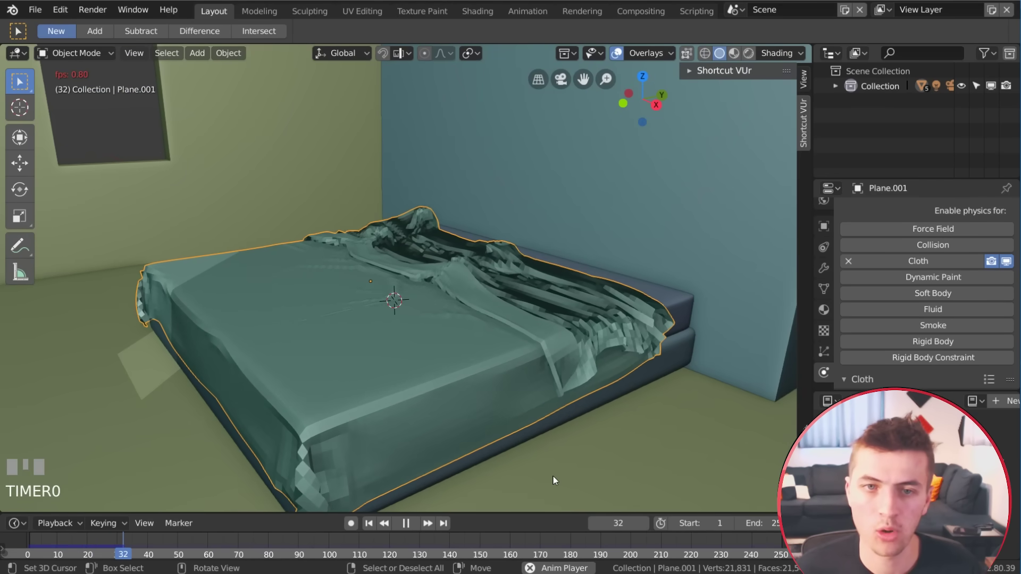
key("space")
middle_click_drag(460, 509, 556, 408, "shift")
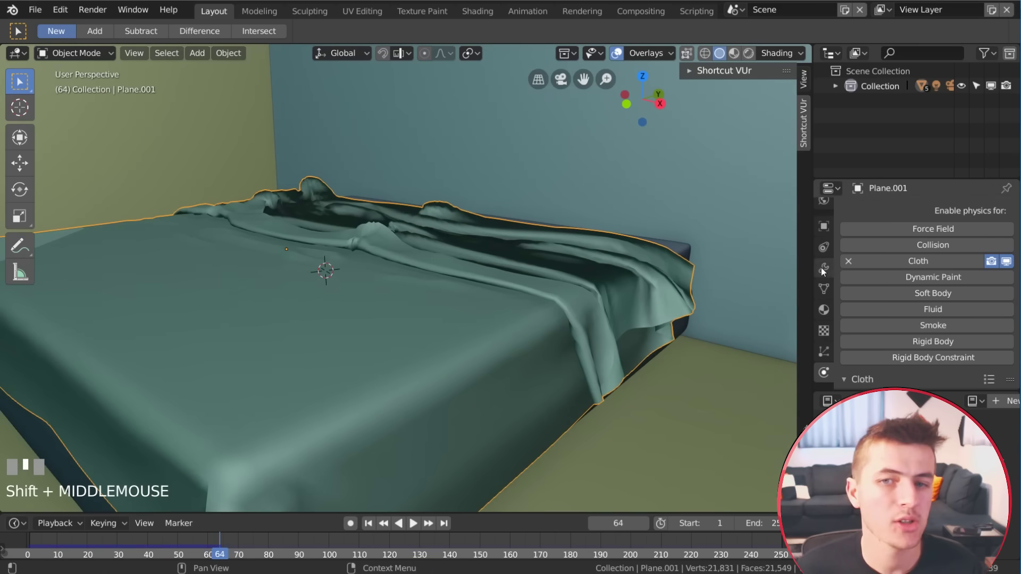
Add a Solidify modifier to the simulated bed sheet and bring up its settings.
left_click(823, 268)
scroll(900, 218, "up", 2)
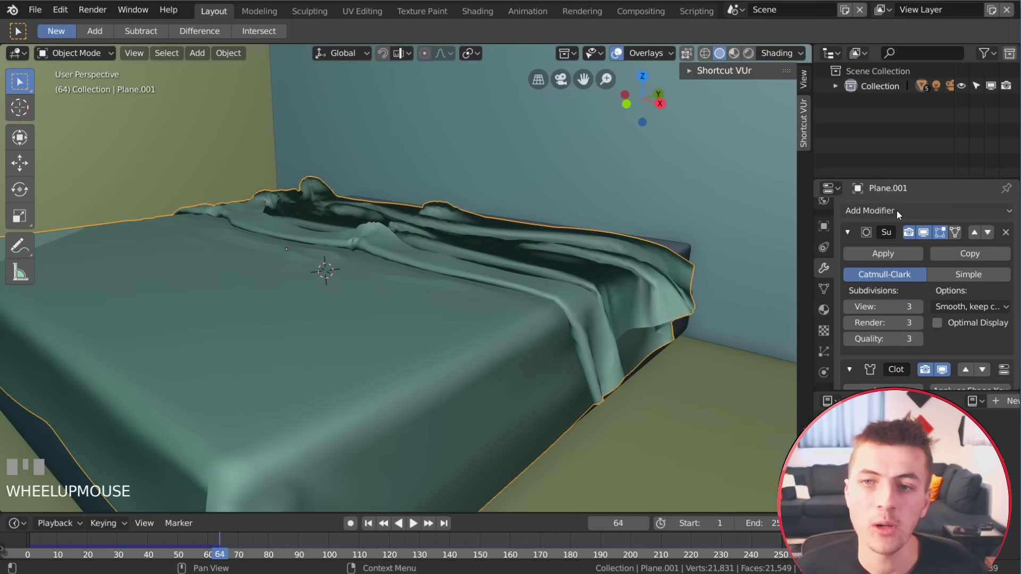
left_click(896, 210)
left_click(729, 453)
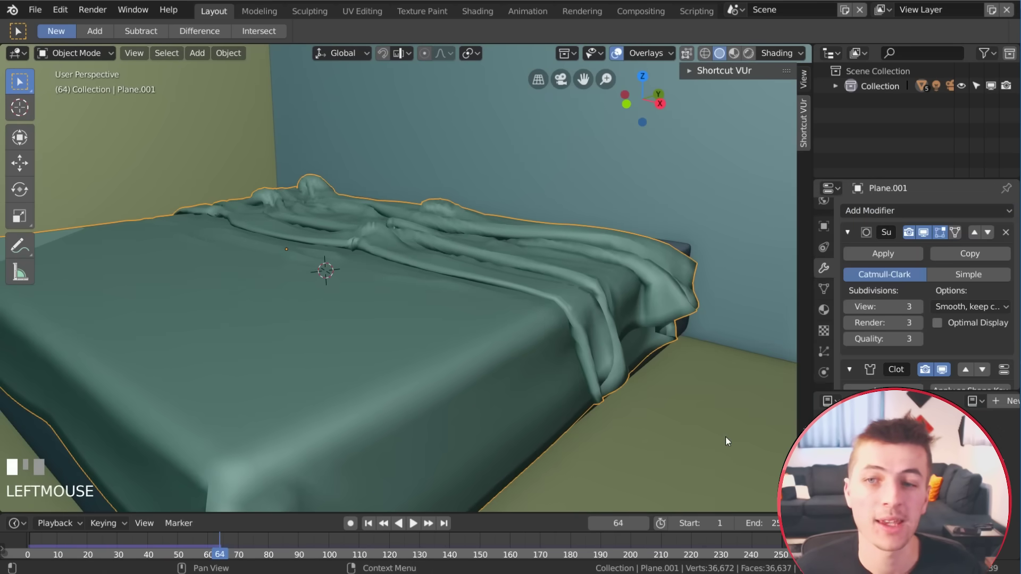
middle_click_drag(540, 306, 592, 316)
scroll(528, 286, "up", 3)
scroll(909, 319, "down", 5)
scroll(908, 319, "down", 5)
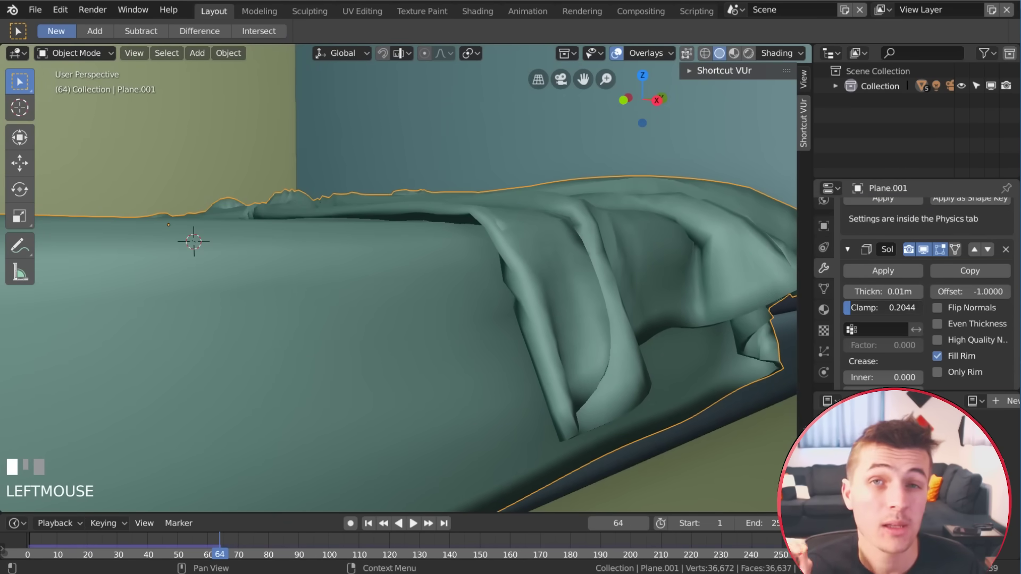
Set the Solidify thickness to 0.02 m, Clamp to 0.0876 and Offset to -0.1159.
mouse_move(859, 292)
left_mouse_down()
mouse_move(899, 292)
mouse_move(859, 291)
left_mouse_up()
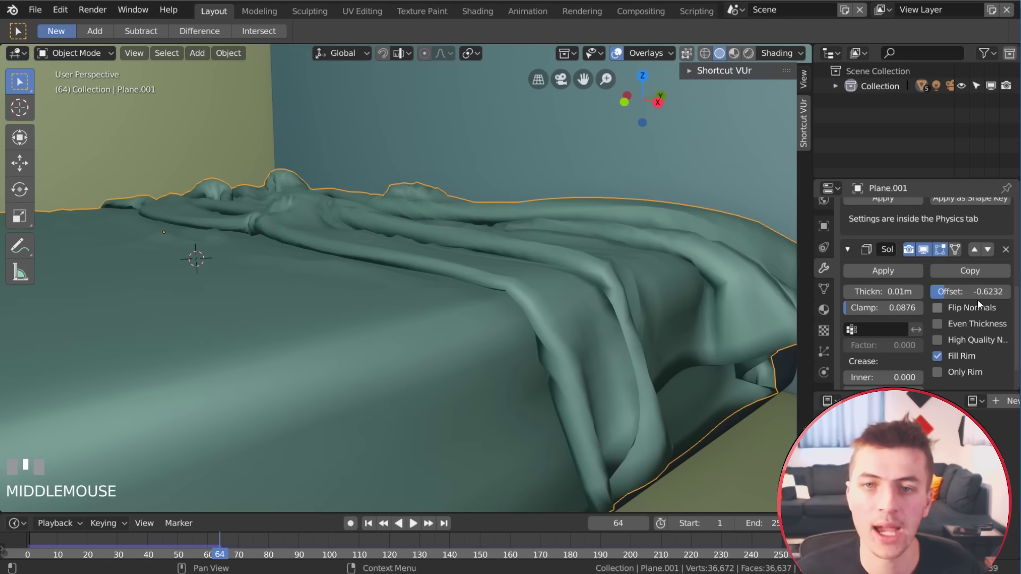
left_click_drag(952, 292, 973, 292)
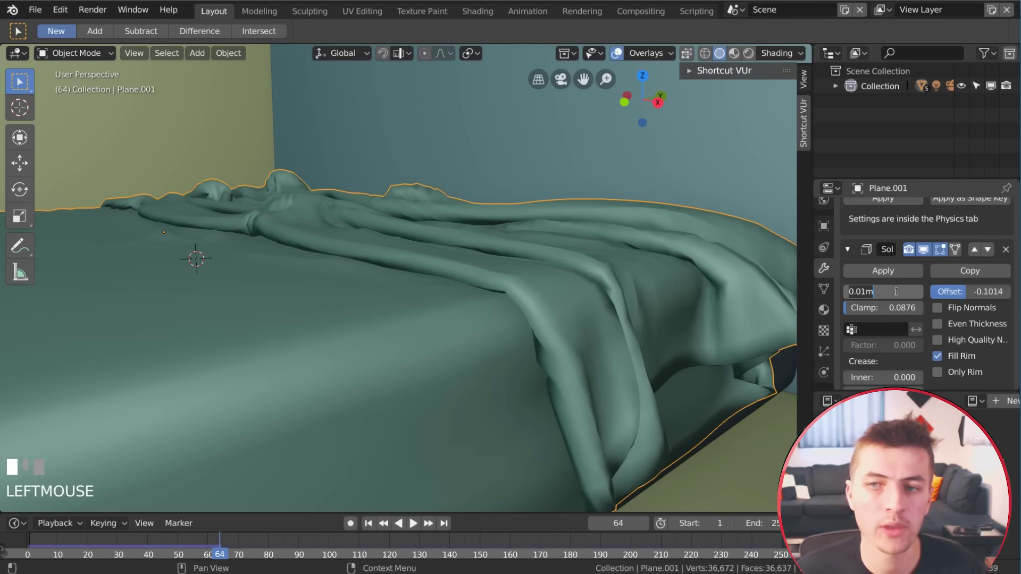
key("Return")
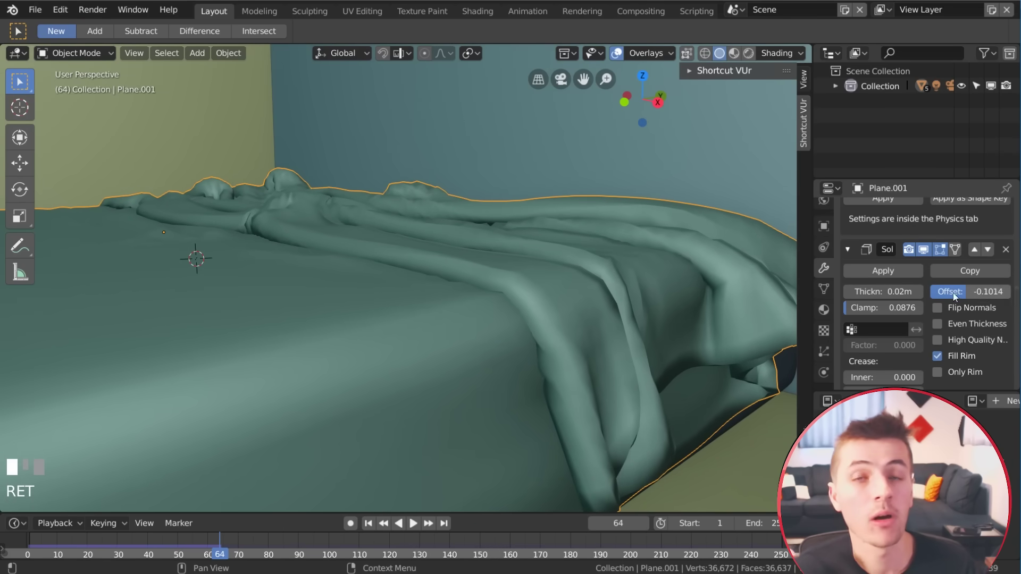
mouse_move(973, 292)
left_mouse_down()
mouse_move(994, 291)
mouse_move(941, 291)
left_mouse_up()
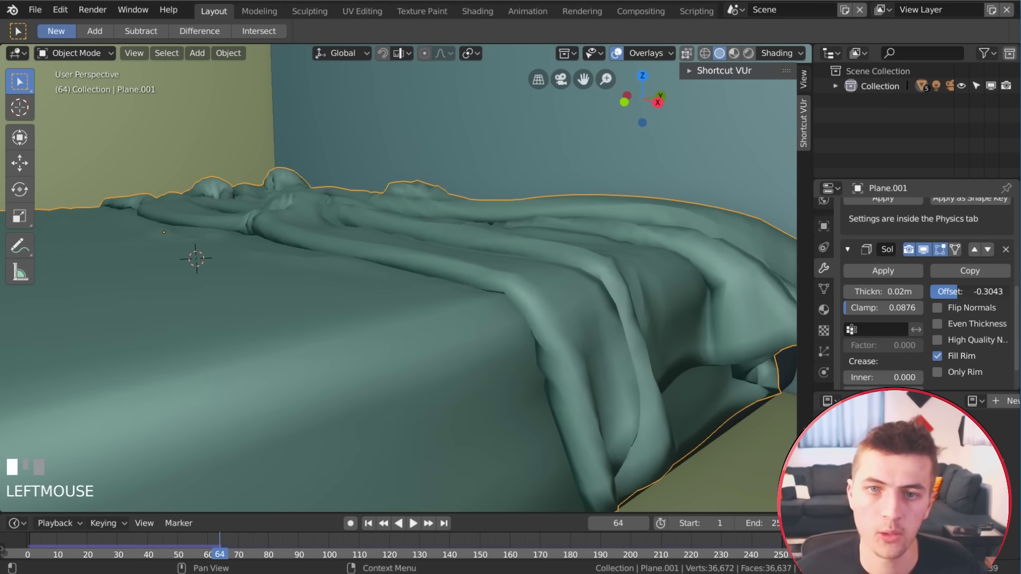
key("Escape")
scroll(348, 292, "up", 2)
scroll(563, 365, "down", 1)
middle_click_drag(563, 365, 501, 291)
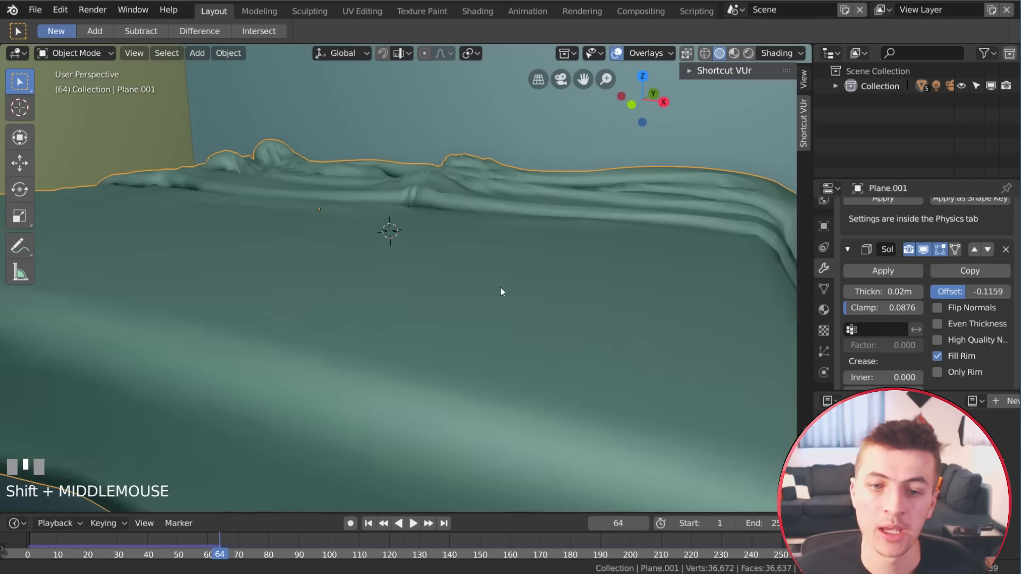
Replay the cloth simulation and set the timeline to frame 33.
scroll(540, 287, "down", 4)
key("space")
left_click(129, 557)
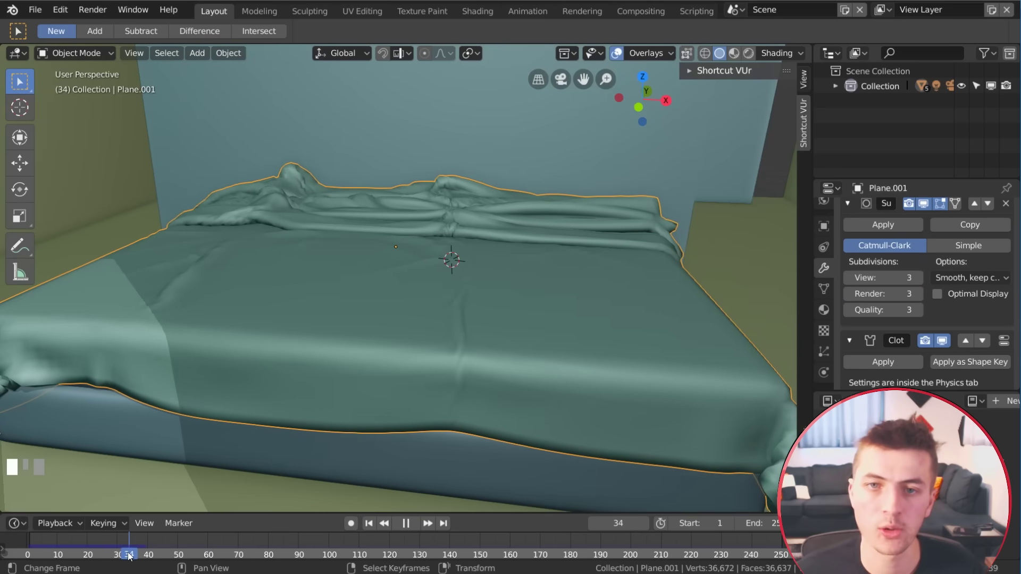
left_click_drag(128, 553, 126, 553)
middle_click_drag(462, 382, 364, 384)
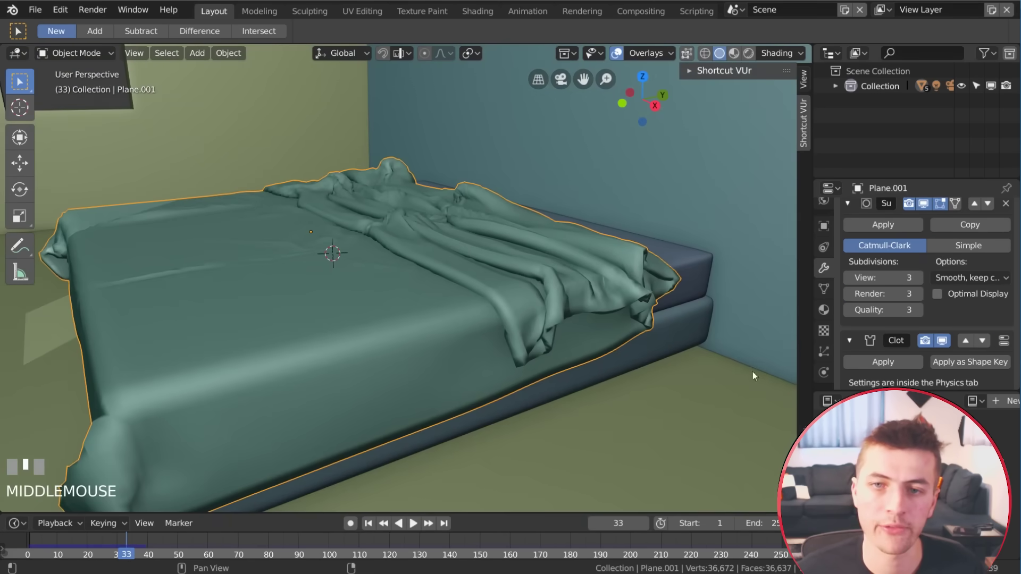
Apply the sheet's Subdivision Surface and Cloth modifiers, and check the resulting mesh in Edit Mode.
left_click(894, 228)
left_click(889, 228)
key("Tab")
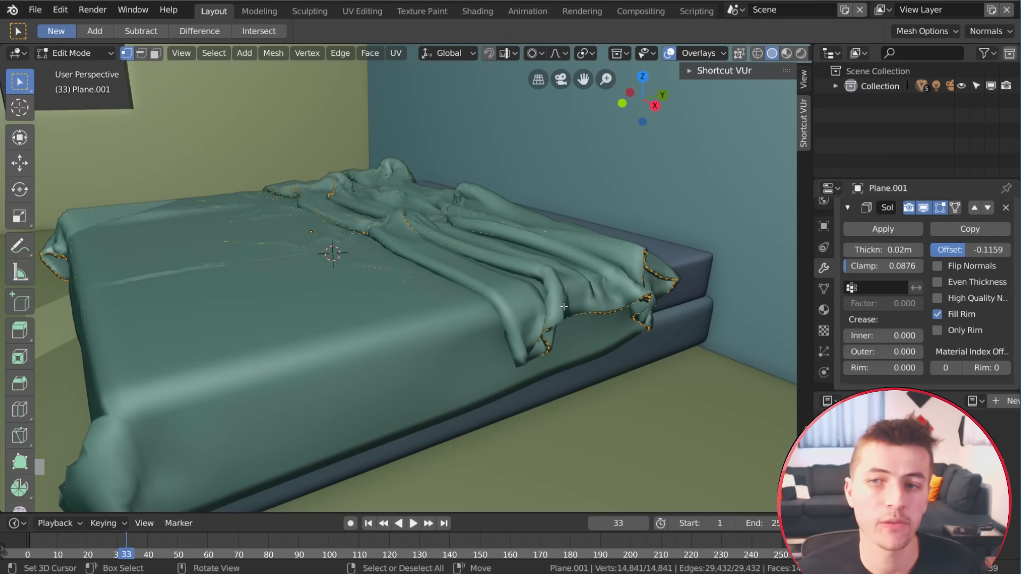
key("Tab")
middle_click_drag(604, 343, 115, 66)
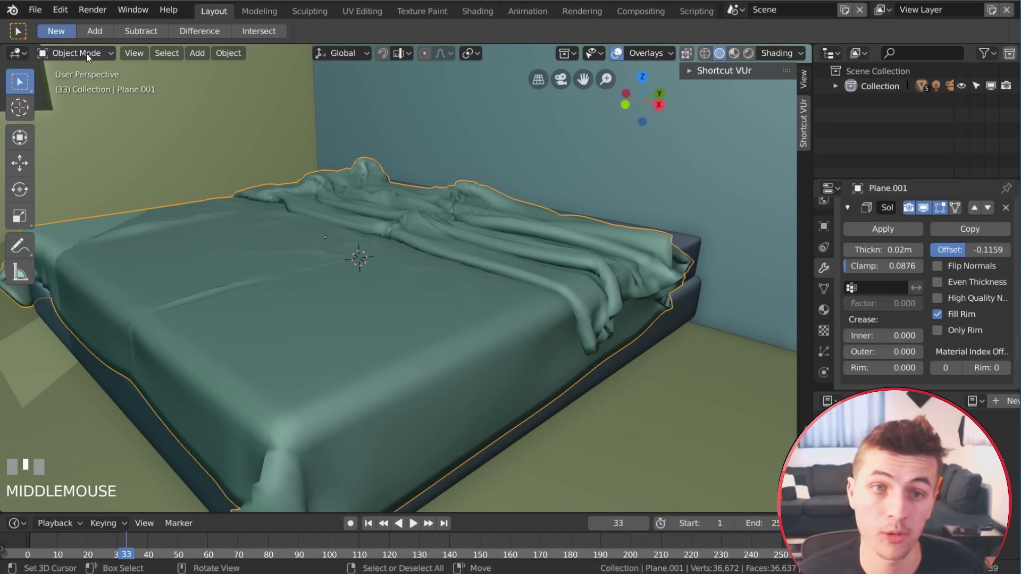
Add a Multiresolution modifier to the sheet, place it above Solidify and subdivide it once.
left_click(899, 232)
left_click(885, 208)
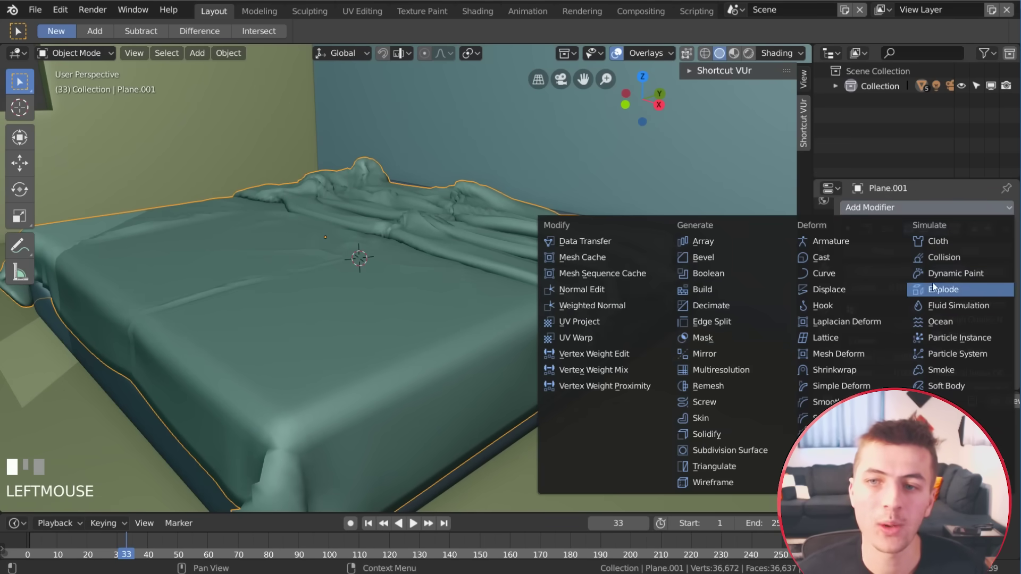
left_click(762, 369)
scroll(932, 356, "down", 5)
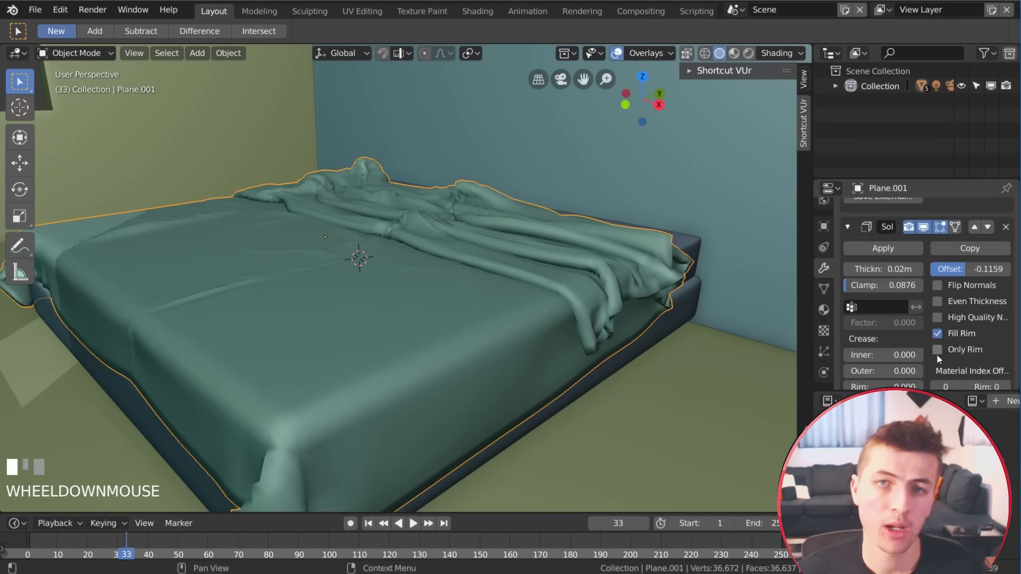
scroll(937, 355, "up", 5)
scroll(941, 359, "up", 2)
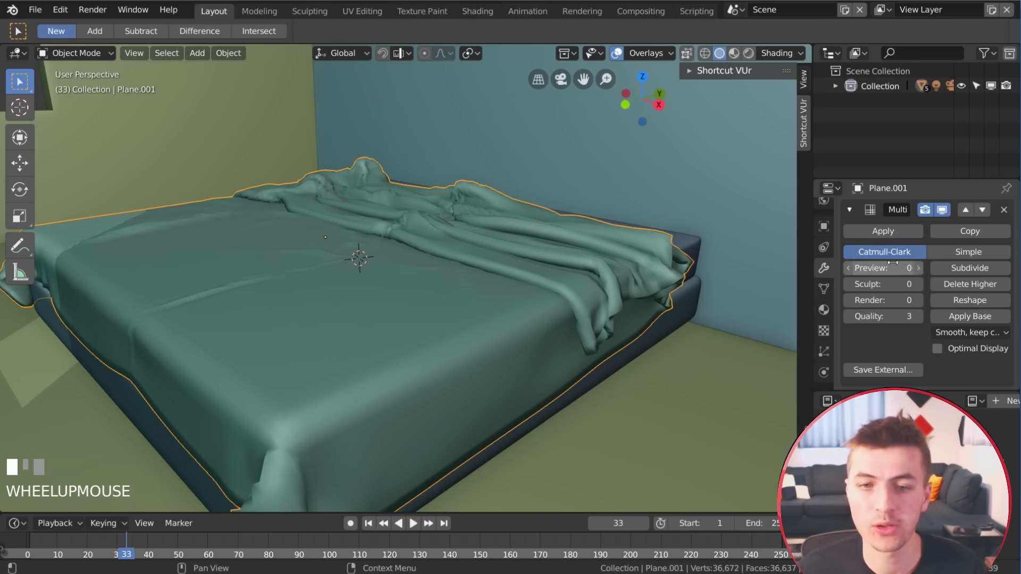
left_click(970, 267)
Switch the sheet to Sculpt Mode and disable Symmetry X.
left_click(77, 55)
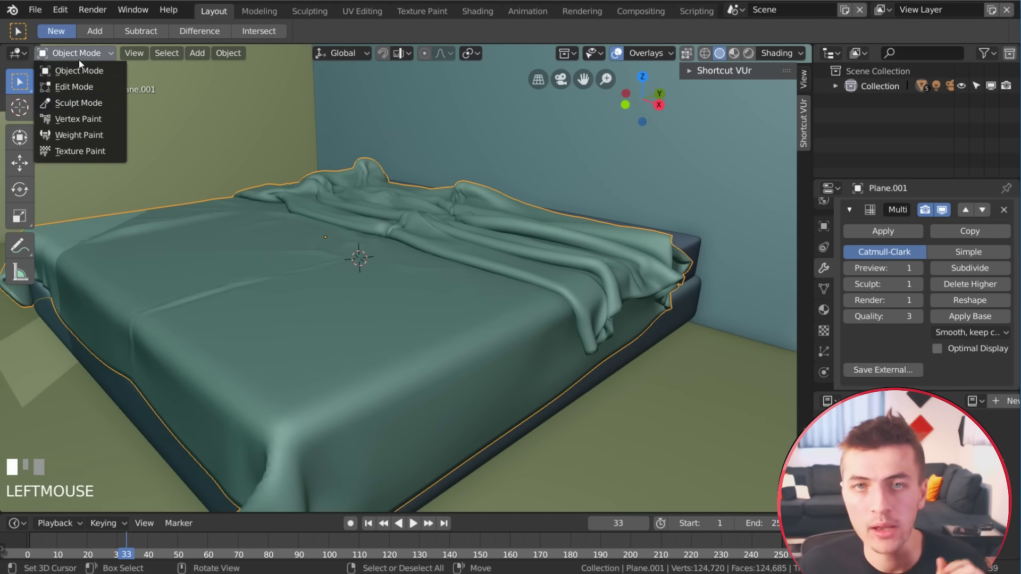
left_click(87, 103)
middle_click_drag(298, 255, 251, 336)
left_click(173, 55)
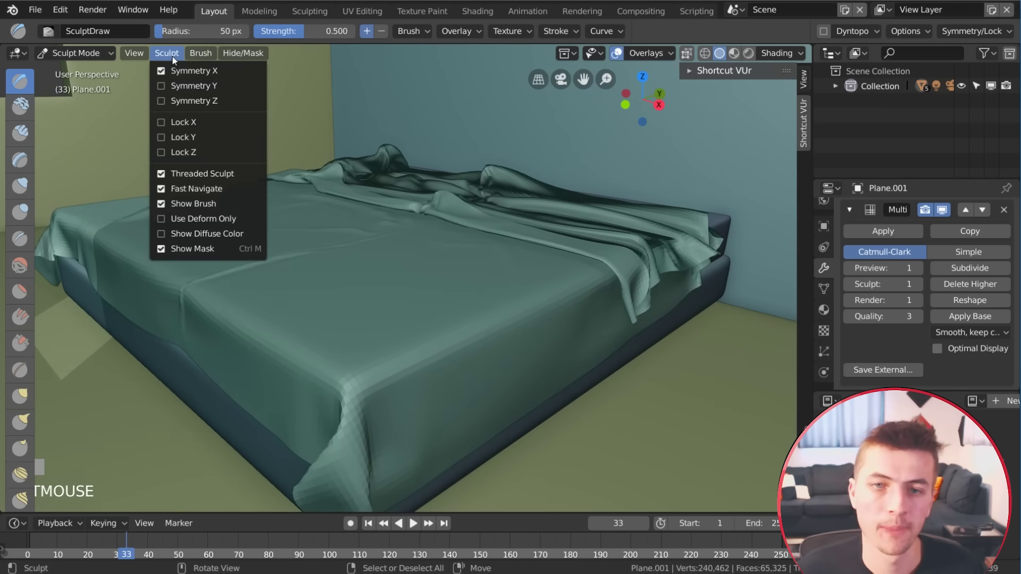
left_click(176, 70)
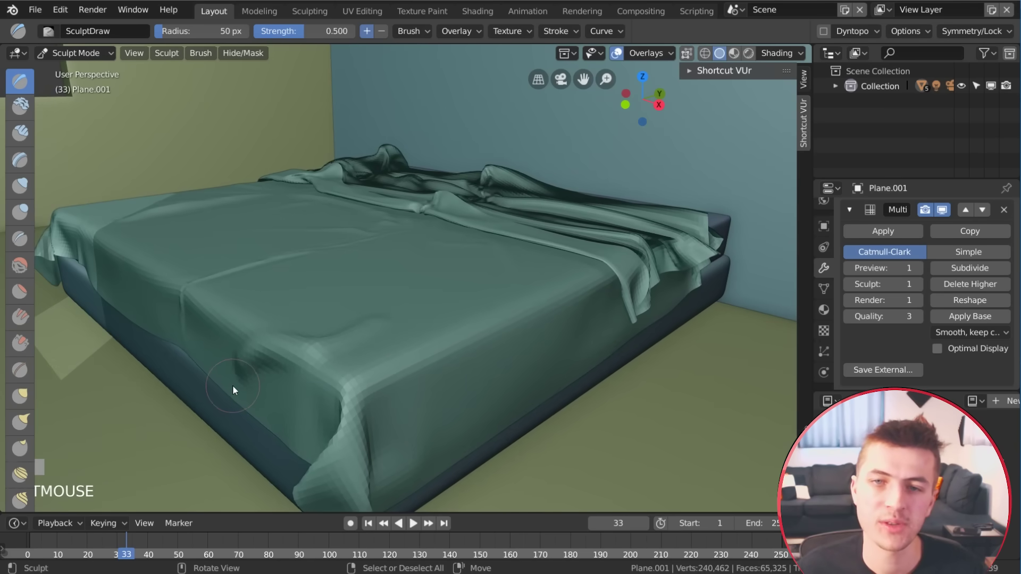
Sculpt wrinkles along the sheet's edges and hanging sides with the SculptDraw brush at 29 px radius.
mouse_move(232, 385)
middle_mouse_down()
mouse_move(274, 369)
mouse_move(167, 360)
middle_mouse_up()
scroll(501, 254, "up", 3)
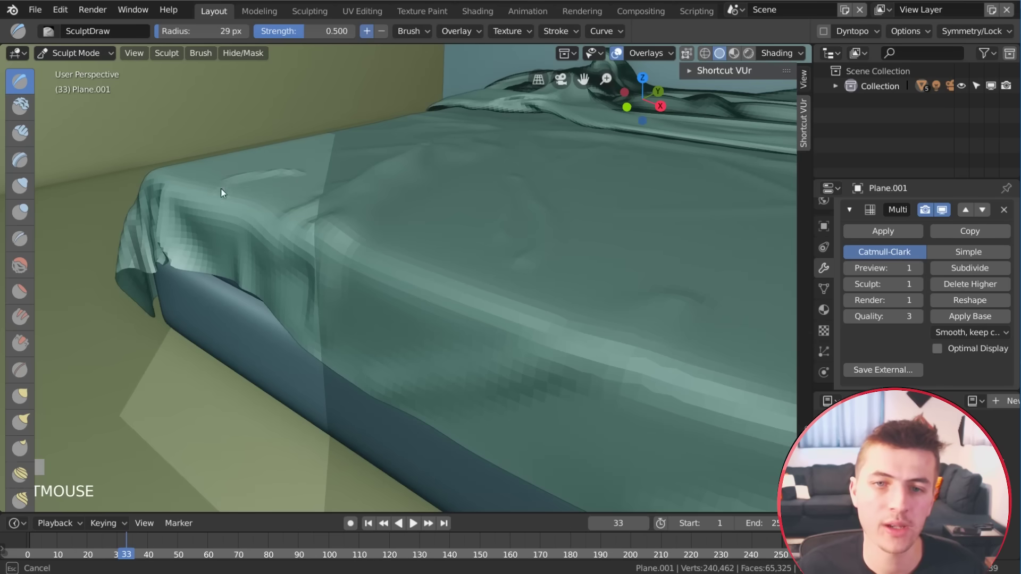
middle_click_drag(564, 298, 439, 253)
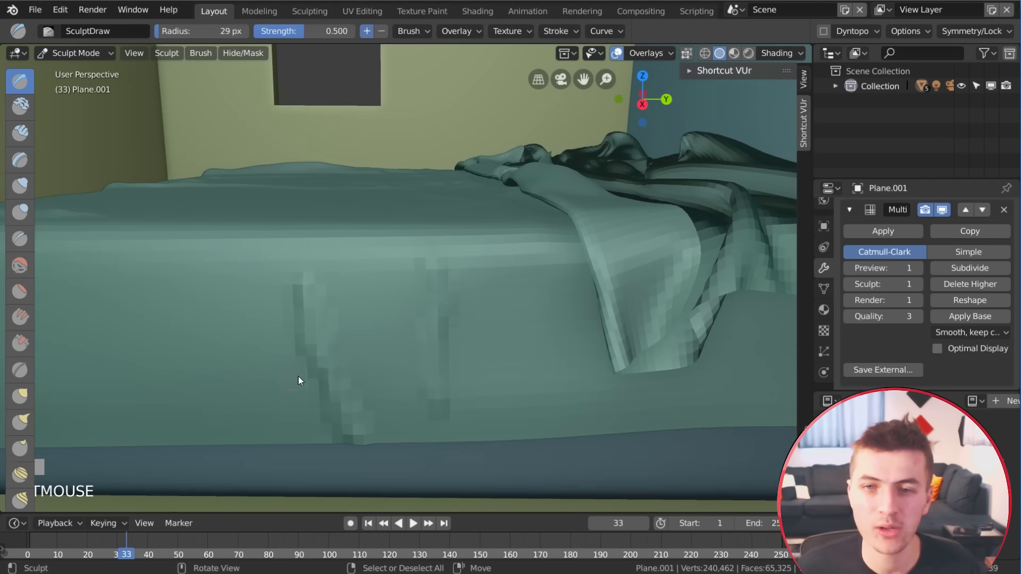
scroll(343, 404, "down", 4)
mouse_move(314, 399)
middle_mouse_down()
mouse_move(336, 407)
mouse_move(361, 380)
middle_mouse_up()
scroll(425, 330, "up", 2)
left_click_drag(509, 284, 443, 354)
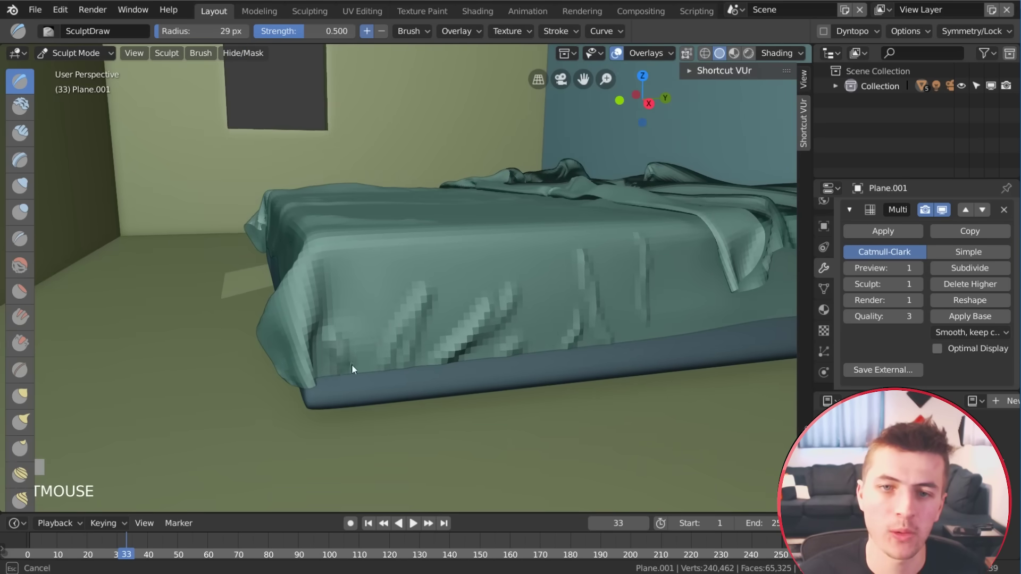
Soften the sculpted wrinkles with the Pinch/Magnify and Smooth brushes at 77 px radius, and return to Object Mode.
key("p")
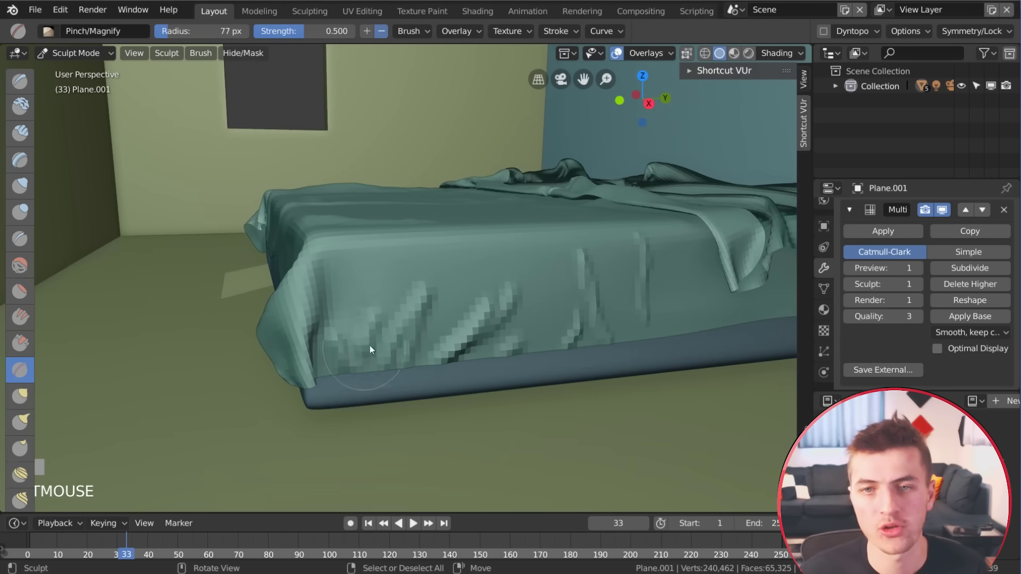
key("shift+s")
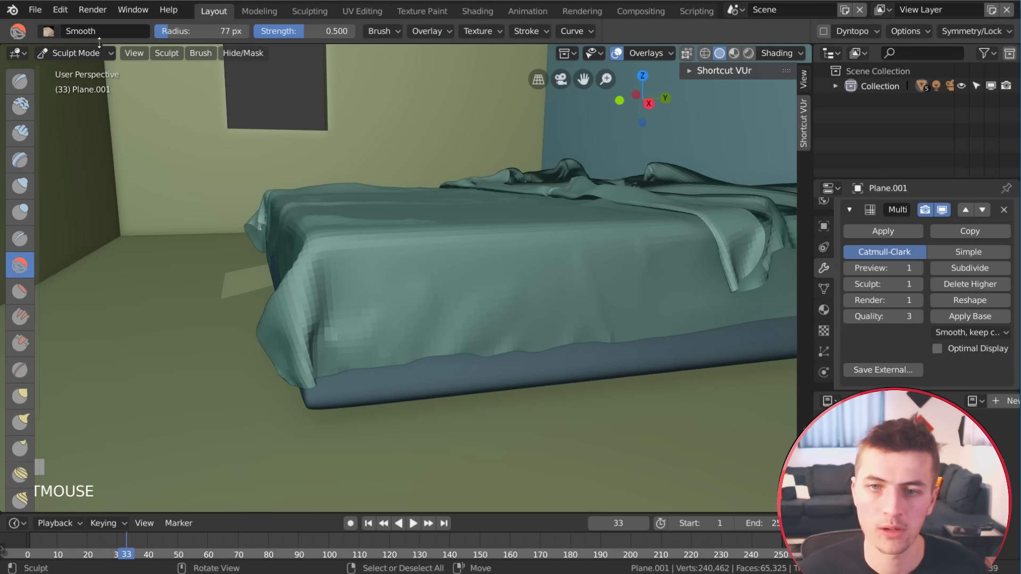
left_click(60, 53)
left_click(79, 72)
scroll(458, 292, "up", 3)
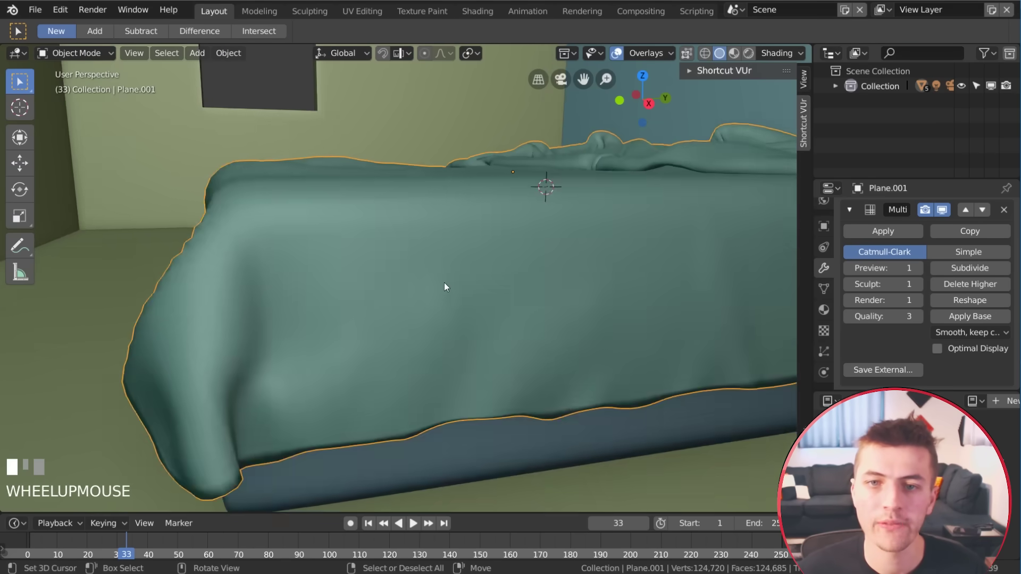
Add a cube at the head of the bed and flatten it along Z as the base for a pillow.
middle_click_drag(445, 282, 496, 290)
key("shift+a")
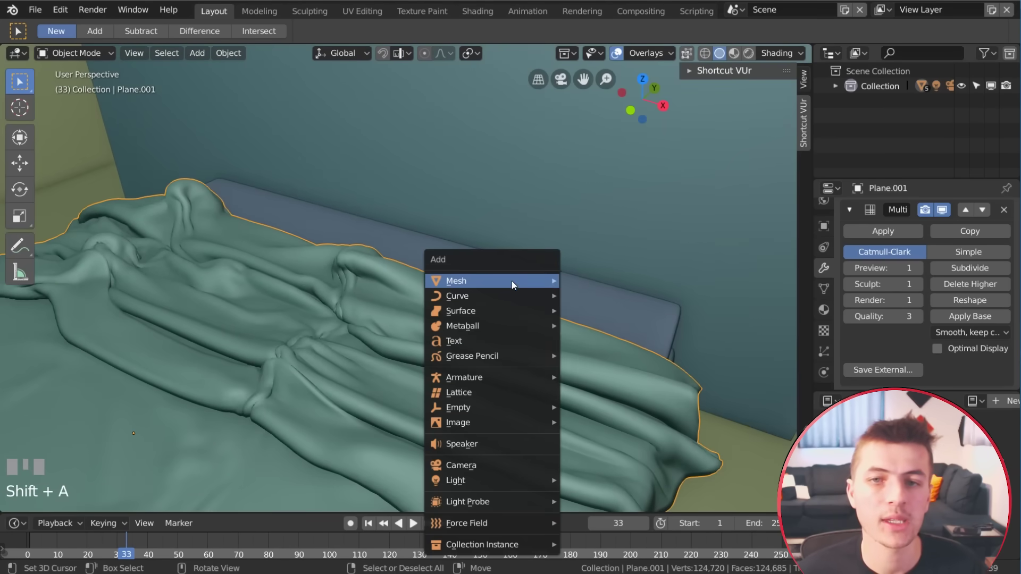
mouse_move(512, 281)
left_click(577, 291)
middle_click_drag(577, 292, 547, 308)
key("s")
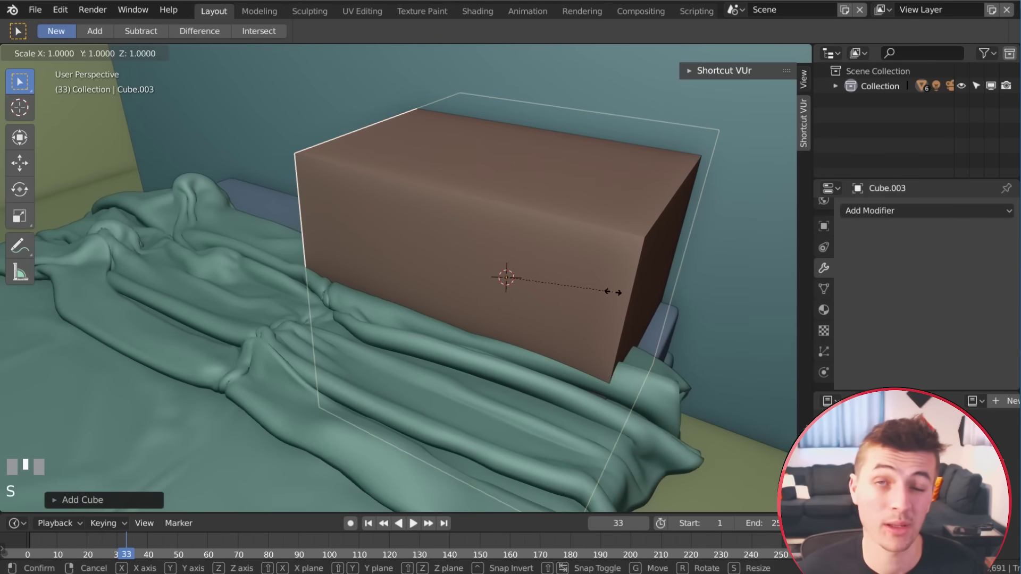
key("z")
left_click(519, 296)
Scale down the flattened cube and move it vertically so it rests on the mattress.
key("s")
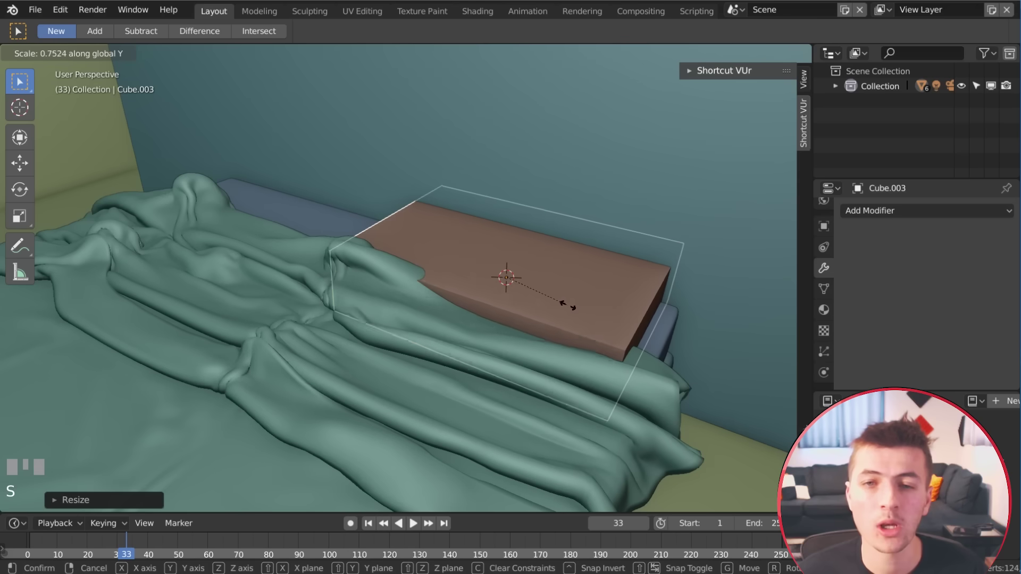
left_click(572, 299)
key("g")
key("z")
left_click(572, 289)
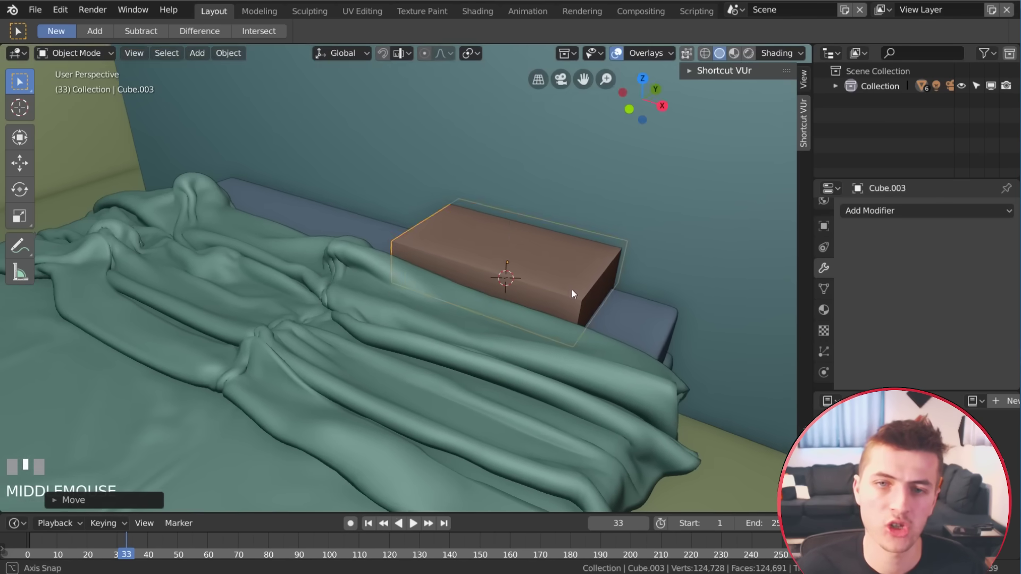
Reposition the pillow block on the mattress near the wall, resize it and adjust its length along X.
middle_click_drag(572, 289, 589, 353)
key("g")
left_click(512, 292)
key("s")
left_click(496, 305)
key("s")
key("x")
left_click(496, 323)
scroll(507, 334, "up", 3)
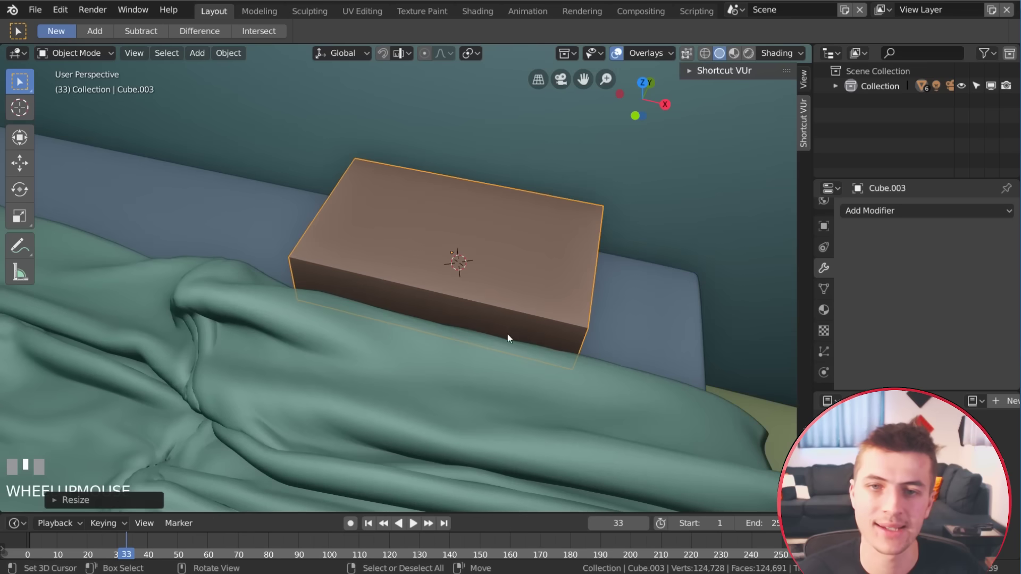
Subdivide the pillow block with five loop cuts across its length, two around its height and six across its depth.
key("Tab")
scroll(523, 306, "up", 4)
left_click(524, 307)
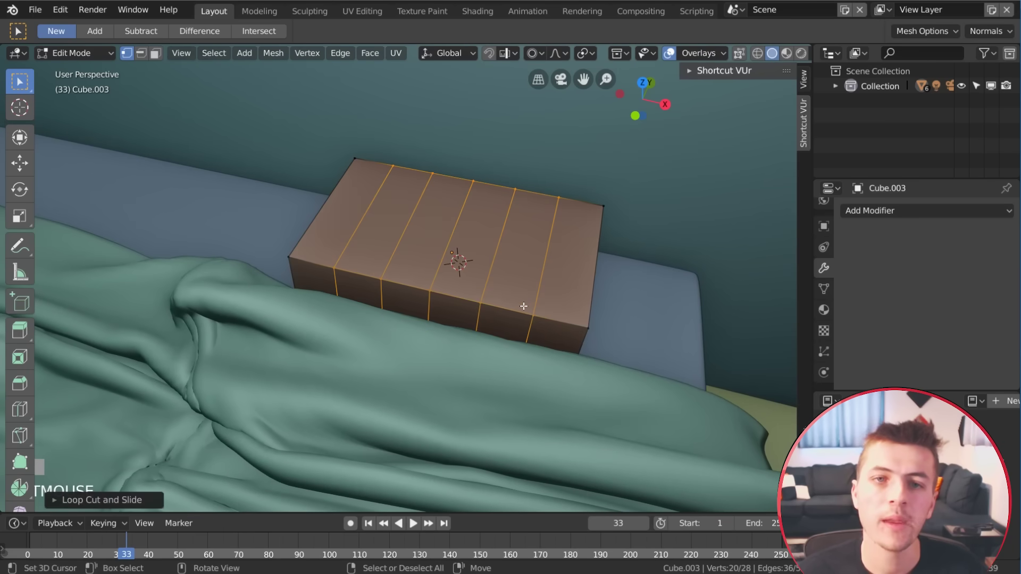
middle_click_drag(525, 308, 426, 306)
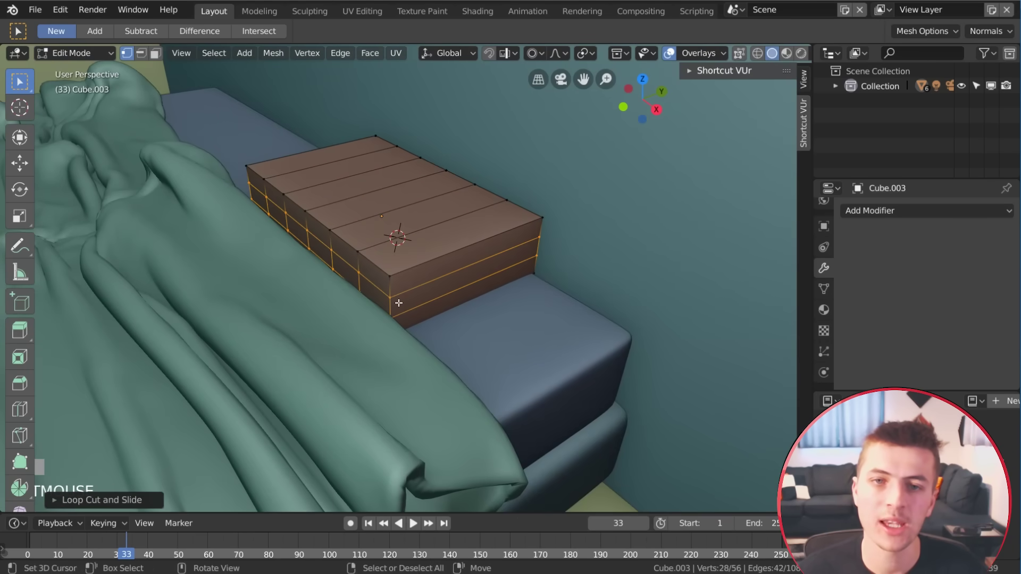
scroll(404, 293, "up", 8)
left_click(411, 281)
right_click(411, 281)
key("a")
key("Tab")
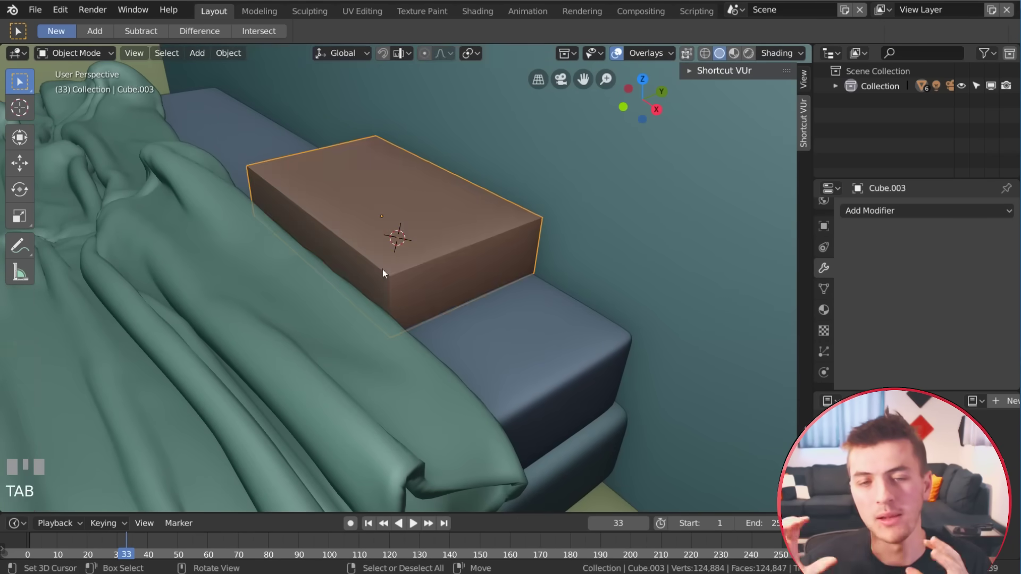
Deform the subdivided block's whole mesh in Edit Mode so its straight sides become slightly uneven.
key("Tab")
middle_click_drag(383, 271, 448, 286)
key("Tab")
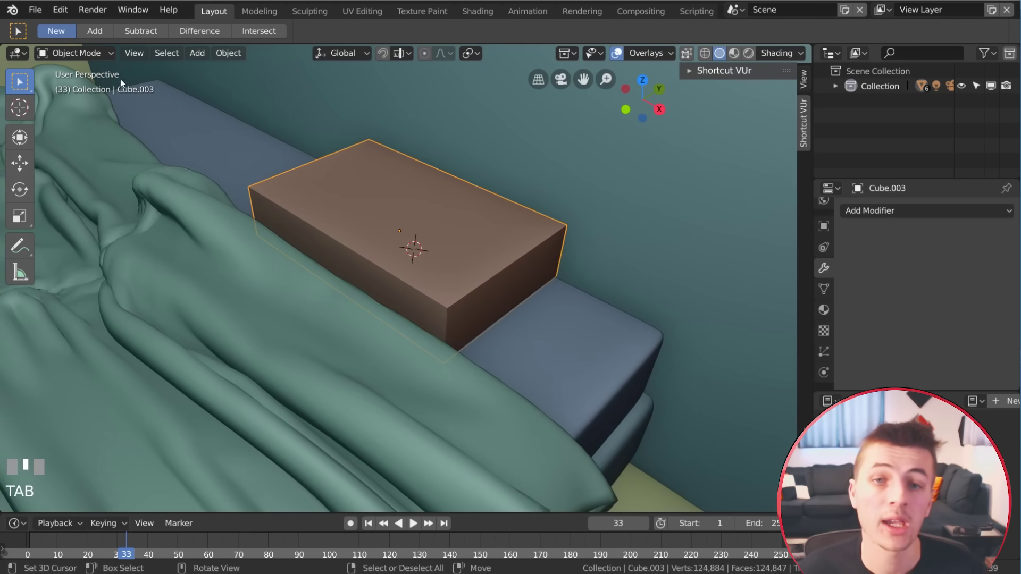
key("Tab")
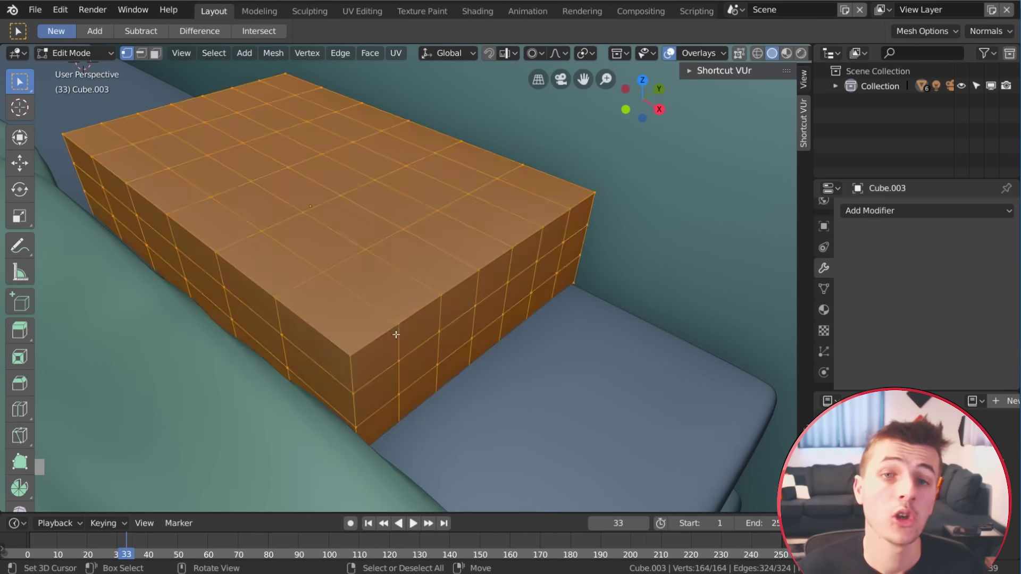
key("a")
key("g")
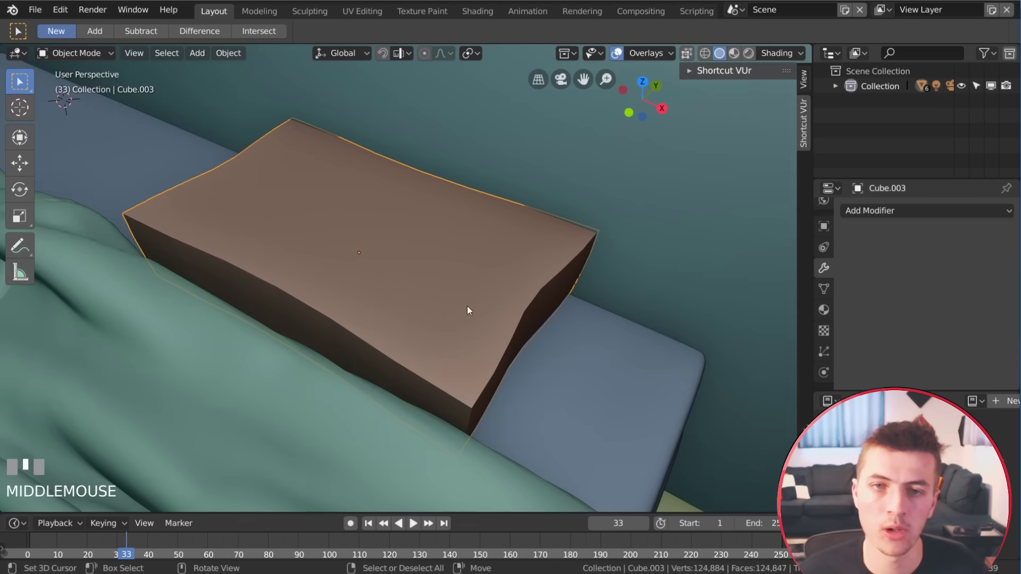
Switch the pillow block to Sculpt Mode, enable Dyntopo and open its settings.
key("ctrl+Tab")
left_click(823, 31)
left_click(826, 73)
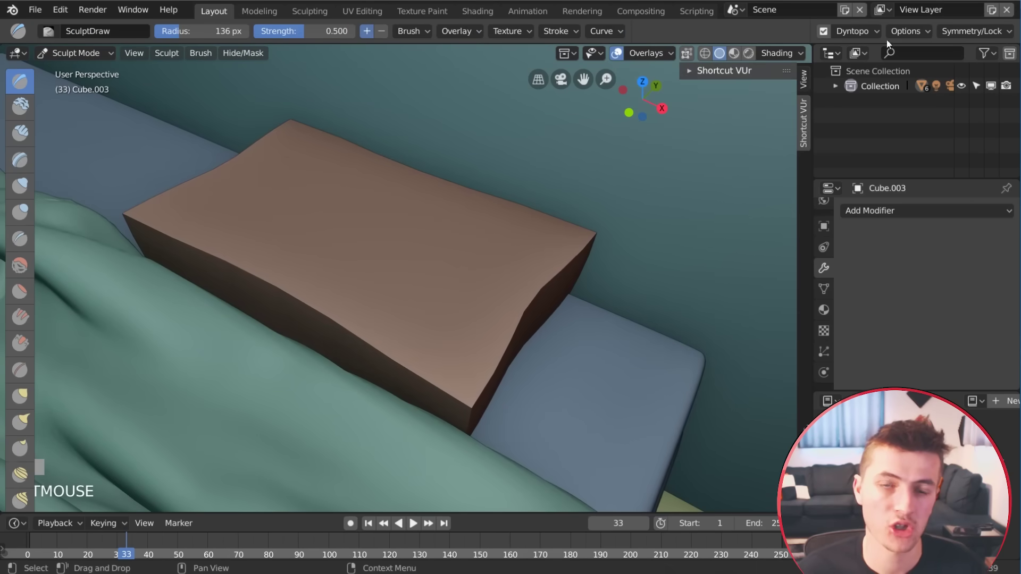
left_click(873, 32)
Sculpt the block into a rough pillow by building up, carving and smoothing it with SculptDraw at 152 px radius.
mouse_move(468, 330)
left_mouse_down()
mouse_move(302, 226)
mouse_move(420, 265)
mouse_move(412, 282)
mouse_move(314, 178)
left_mouse_up()
key("f")
left_click(412, 250)
left_click_drag(232, 261, 367, 341, "ctrl")
mouse_move(218, 272)
left_mouse_down("shift")
mouse_move(482, 400)
mouse_move(523, 356)
left_mouse_up("shift")
mouse_move(544, 336)
left_mouse_down("shift")
mouse_move(492, 202)
mouse_move(530, 315)
left_mouse_up("shift")
middle_click_drag(524, 319, 382, 314)
left_click_drag(229, 284, 410, 242)
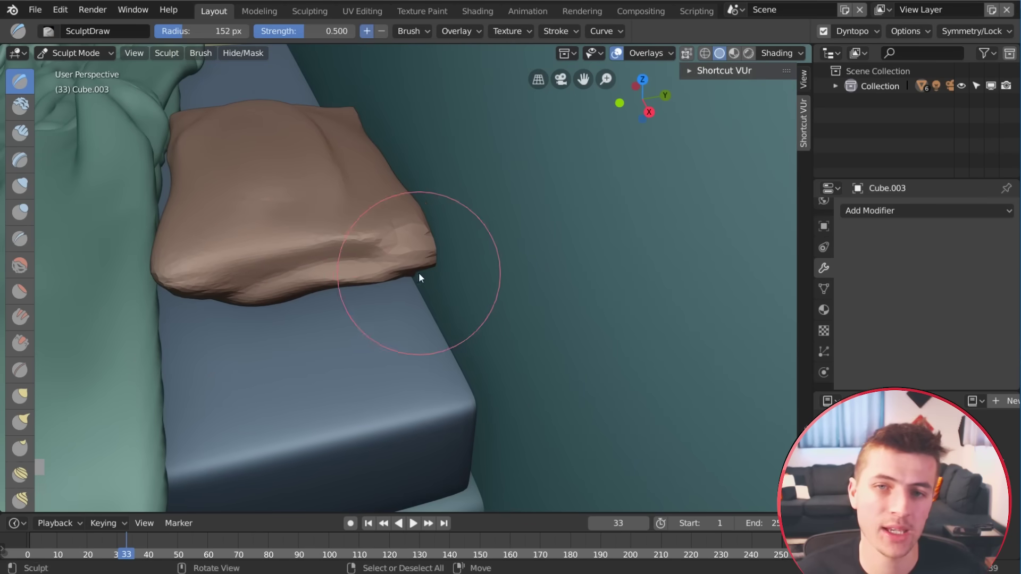
Check the pillow's mesh in wireframe, return to solid shading, and sculpt and smooth its sides at 152 px radius.
middle_click_drag(419, 272, 413, 238)
key("shift+z")
key("z")
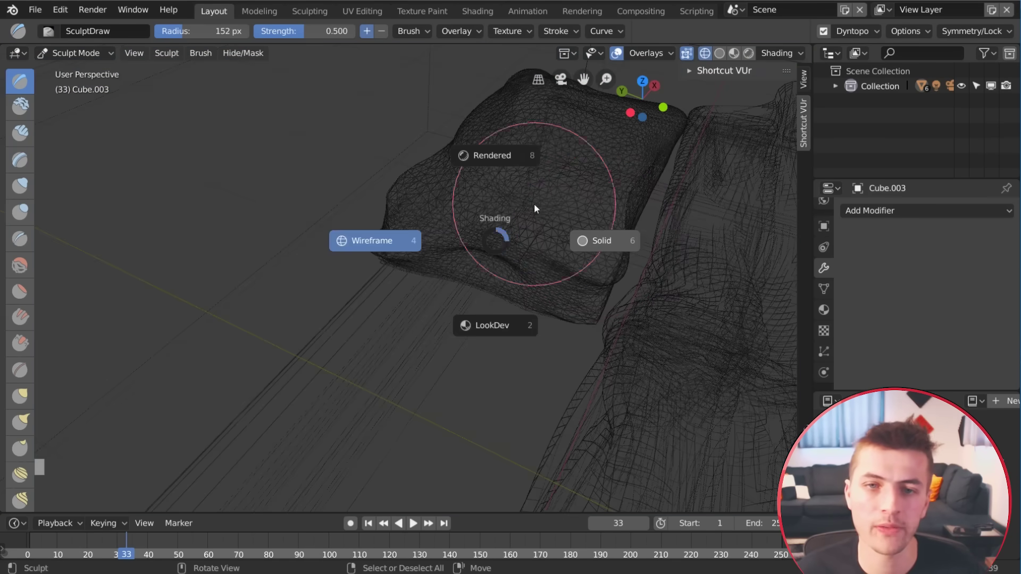
left_click(602, 239)
mouse_move(607, 276)
left_mouse_down()
mouse_move(601, 293)
mouse_move(424, 254)
mouse_move(479, 255)
left_mouse_up()
middle_click_drag(558, 228, 468, 277)
left_click_drag(574, 276, 605, 267, "shift")
mouse_move(606, 266)
middle_mouse_down()
mouse_move(416, 285)
mouse_move(438, 231)
mouse_move(489, 273)
mouse_move(564, 250)
middle_mouse_up()
key("x")
left_click_drag(468, 266, 473, 239, "shift")
Smooth the pillow's front edge and corners at 152 px radius, shaping the front corner between smoothing strokes.
mouse_move(462, 202)
middle_mouse_down()
mouse_move(479, 190)
mouse_move(621, 213)
middle_mouse_up()
left_click_drag(623, 250, 629, 260, "shift")
middle_click_drag(627, 261, 431, 290)
left_click_drag(425, 295, 412, 301, "shift")
middle_click_drag(420, 299, 510, 276)
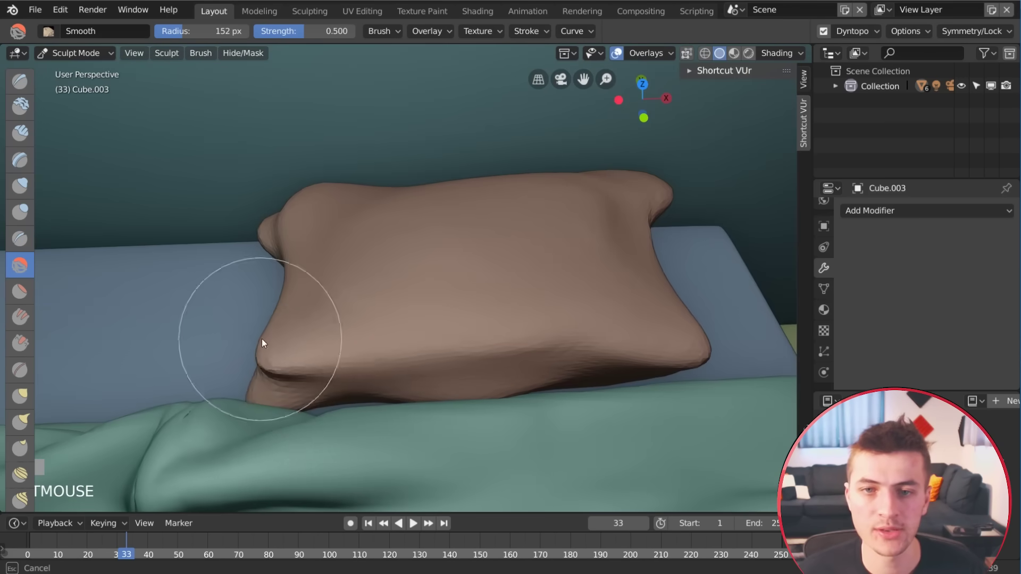
left_click_drag(261, 339, 268, 379, "shift")
mouse_move(269, 376)
left_mouse_down()
mouse_move(274, 366)
mouse_move(281, 374)
left_mouse_up()
left_click_drag(287, 372, 336, 359, "shift")
middle_click_drag(340, 351, 457, 330)
Even out the pillow's overall shape by smoothing it from several sides with the brush radius at 217 px.
key("f")
left_click(621, 293)
left_click_drag(621, 293, 559, 292, "shift")
middle_click_drag(556, 281, 420, 260)
left_click_drag(420, 266, 611, 268, "shift")
middle_click_drag(620, 318, 340, 421)
left_click_drag(339, 418, 356, 372, "shift")
middle_click_drag(373, 273, 409, 301)
Sculpt trial creases around the pillow's front corner with SculptDraw at 27 px radius and adjust the Dyntopo settings.
key("f")
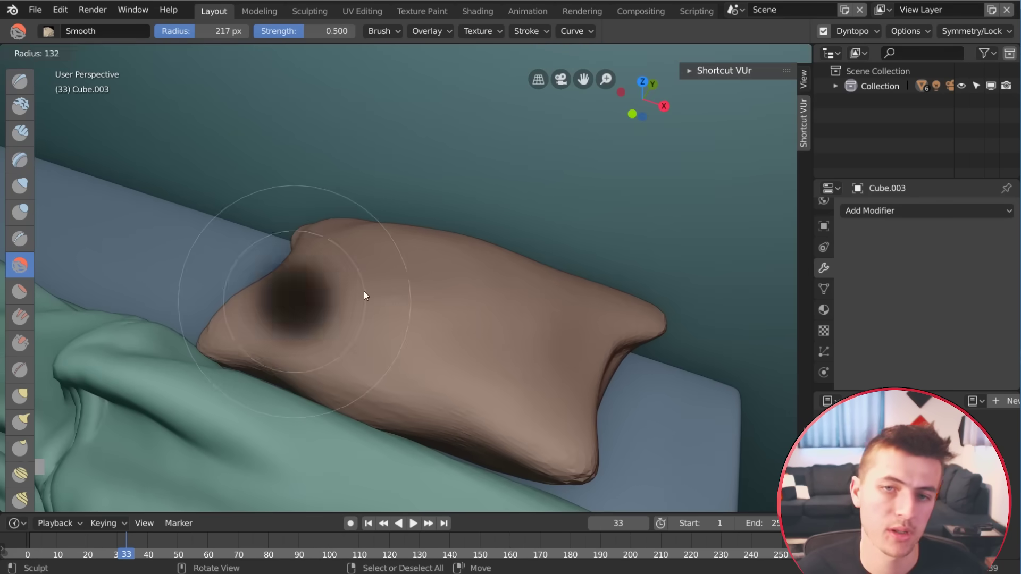
left_click(308, 298)
middle_click_drag(444, 352, 390, 390)
left_click_drag(391, 392, 391, 379)
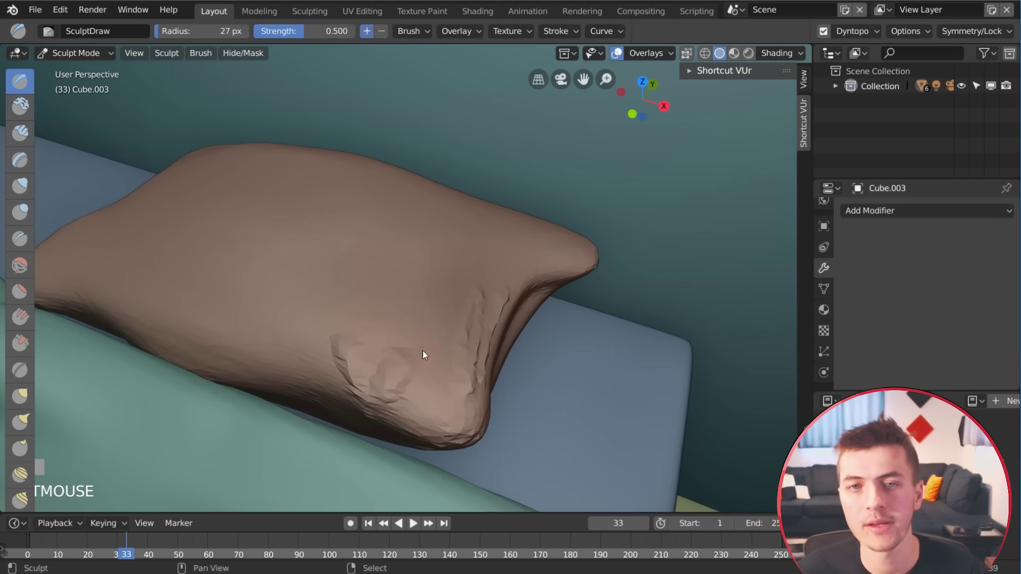
middle_click_drag(424, 354, 508, 363, "shift")
left_click(857, 33)
left_click(853, 113)
Sculpt fine fabric creases around the pillow's corners and edges with SculptDraw at 27 px radius.
left_click_drag(212, 347, 180, 296)
mouse_move(360, 337)
middle_mouse_down("shift")
mouse_move(264, 337)
mouse_move(394, 420)
middle_mouse_up("shift")
left_click_drag(191, 347, 181, 322)
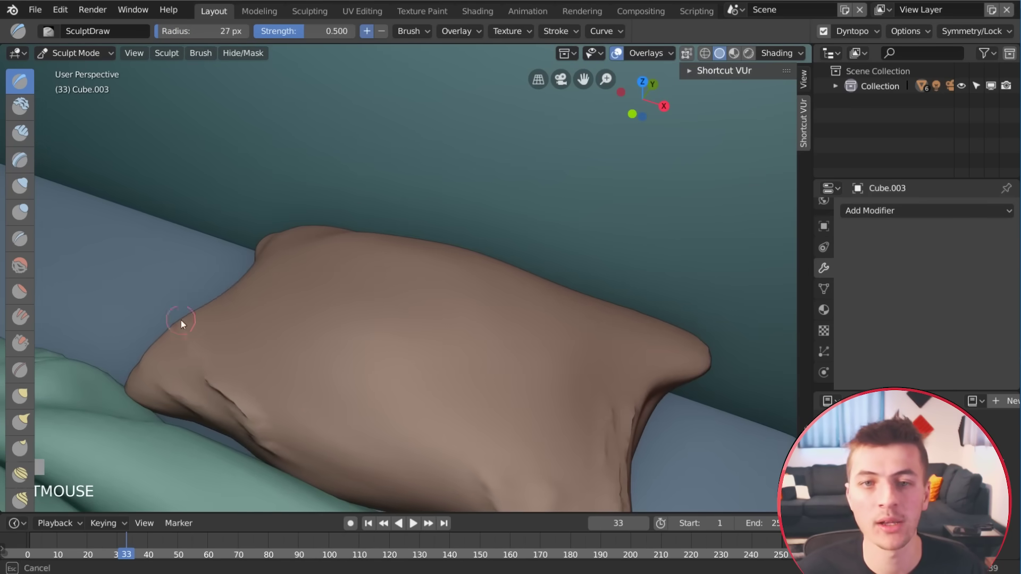
middle_click_drag(635, 416, 359, 323, "shift")
left_click_drag(272, 421, 265, 444)
mouse_move(238, 446)
middle_mouse_down("shift")
mouse_move(299, 388)
mouse_move(401, 398)
middle_mouse_up("shift")
left_click_drag(263, 326, 325, 349)
middle_click_drag(372, 380, 553, 420, "shift")
Soften the pillow's creases with the Smooth brush at 106 px radius.
key("shift+s")
key("f")
left_click(469, 331)
left_click_drag(343, 298, 300, 272)
middle_click_drag(548, 284, 329, 234, "shift")
scroll(354, 233, "down", 3)
mouse_move(437, 338)
middle_mouse_down("shift")
mouse_move(469, 324)
mouse_move(521, 359)
middle_mouse_up("shift")
left_click_drag(292, 247, 306, 255)
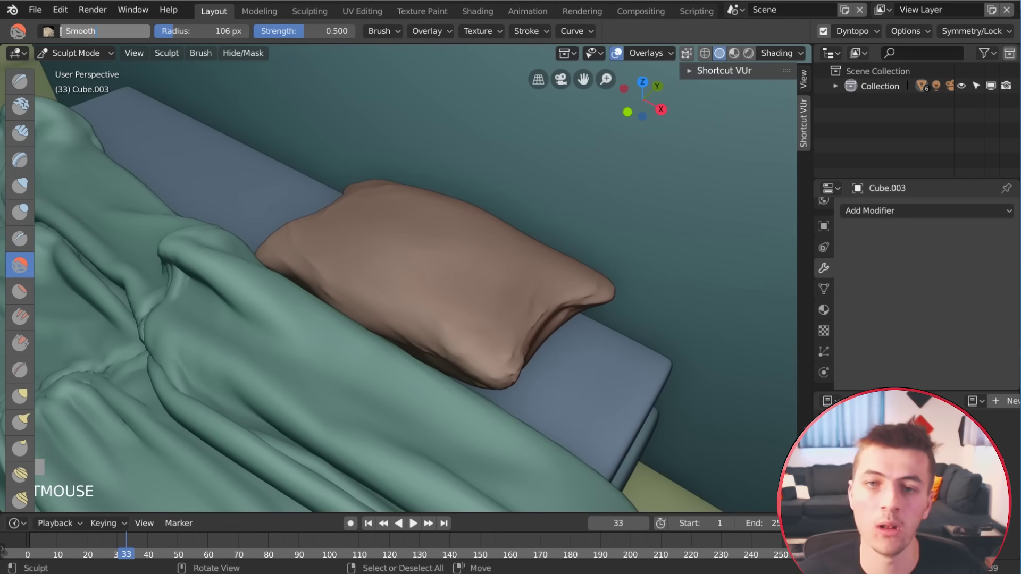
Return to Object Mode, then move and rotate the sculpted pillow so it lies naturally on the mattress.
left_click(83, 53)
left_click(78, 72)
key("g")
left_click(461, 304)
key("r")
left_click(468, 311)
mouse_move(519, 308)
middle_mouse_down("shift")
mouse_move(550, 317)
mouse_move(240, 265)
mouse_move(323, 301)
mouse_move(375, 291)
mouse_move(353, 308)
mouse_move(394, 346)
mouse_move(417, 319)
mouse_move(470, 326)
middle_mouse_up("shift")
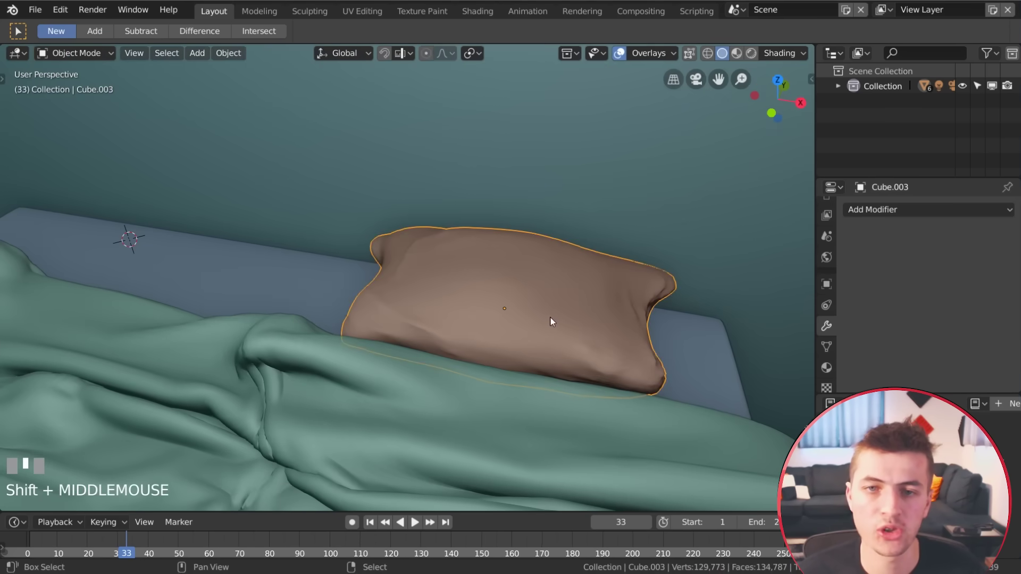
Duplicate the pillow to the far half of the bed, turn it about Z and tilt it freely.
key("shift+d")
left_click(234, 266)
key("r")
key("z")
left_click(319, 330)
key("r")
key("r")
left_click(361, 298)
key("r")
left_click(372, 299)
Resize the duplicated far pillow and shift it along Y into place.
scroll(376, 290, "up", 1)
right_click(353, 308, "shift")
key("s")
left_click(389, 316)
key("g")
key("y")
left_click(367, 319)
scroll(417, 319, "up", 2)
right_click(420, 305, "shift")
Move the near pillow slightly toward the bed sheet.
right_click(456, 335)
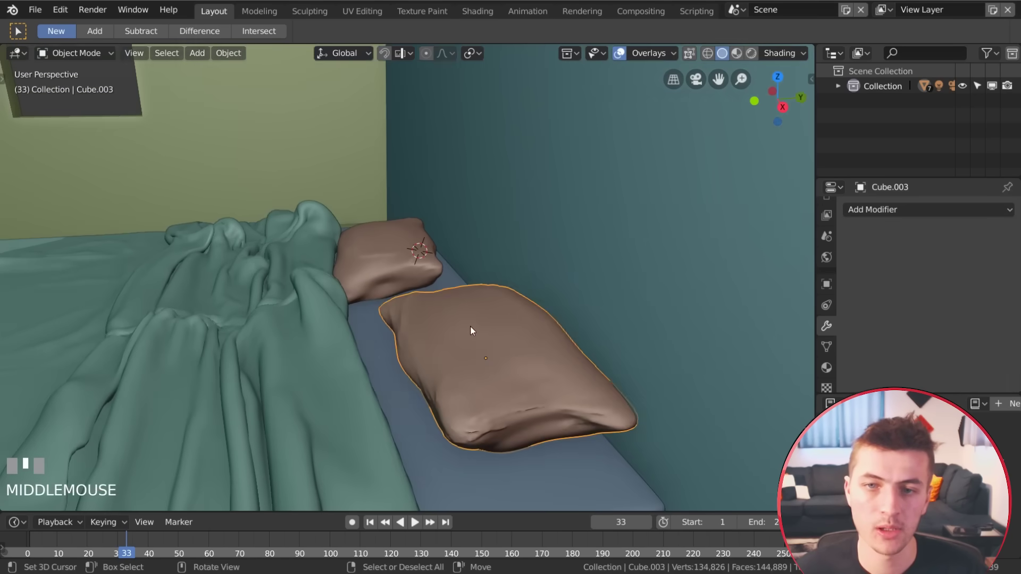
key("g")
left_click(431, 333)
Duplicate the near pillow, rotate the copy about X until upright and lean it against the wall behind the original.
key("shift+d")
left_click(466, 306)
key("r")
key("x")
left_click(511, 297)
key("g")
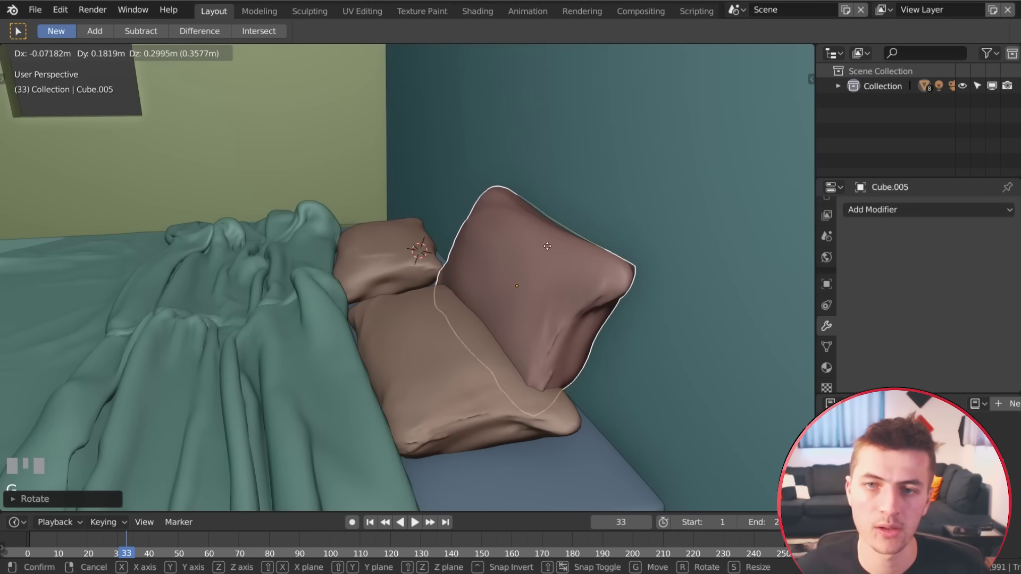
left_click(547, 246)
middle_click_drag(547, 246, 577, 299)
Resize and reposition the upright pillow, and place a duplicate of it behind the far pillow.
key("s")
left_click(625, 296)
right_click(627, 338)
key("g")
left_click(627, 340)
key("shift+d")
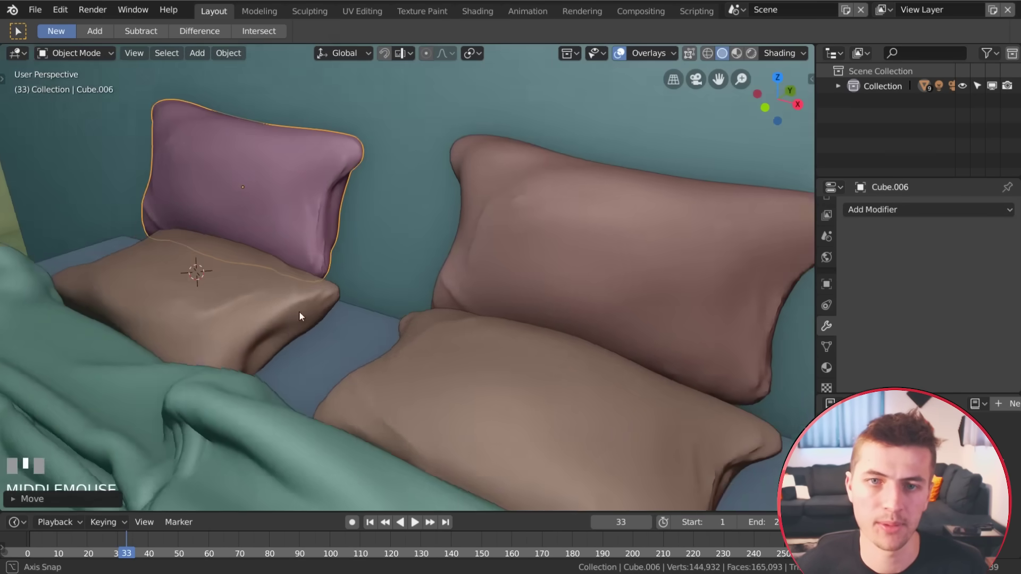
middle_click_drag(299, 314, 432, 322)
Switch to the camera view and adjust the position of the near upright pillow.
right_click(480, 319)
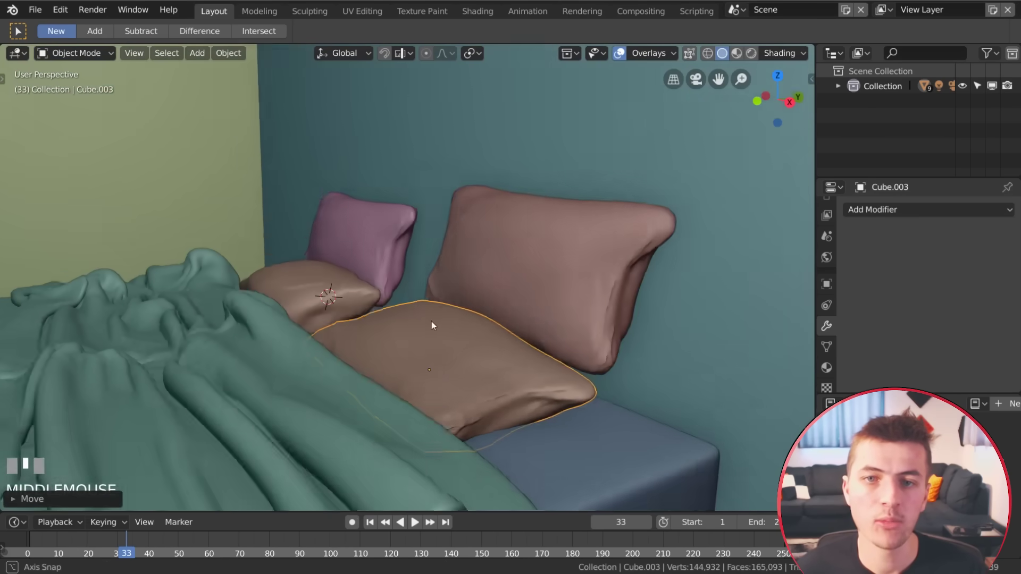
key("KP_0")
right_click(668, 239)
key("g")
left_click(654, 242)
Move the far upright pillow and rotate it freely so it leans naturally behind the flat one.
middle_click_drag(558, 226, 475, 270, "shift")
right_click(379, 242)
key("g")
left_click(394, 255)
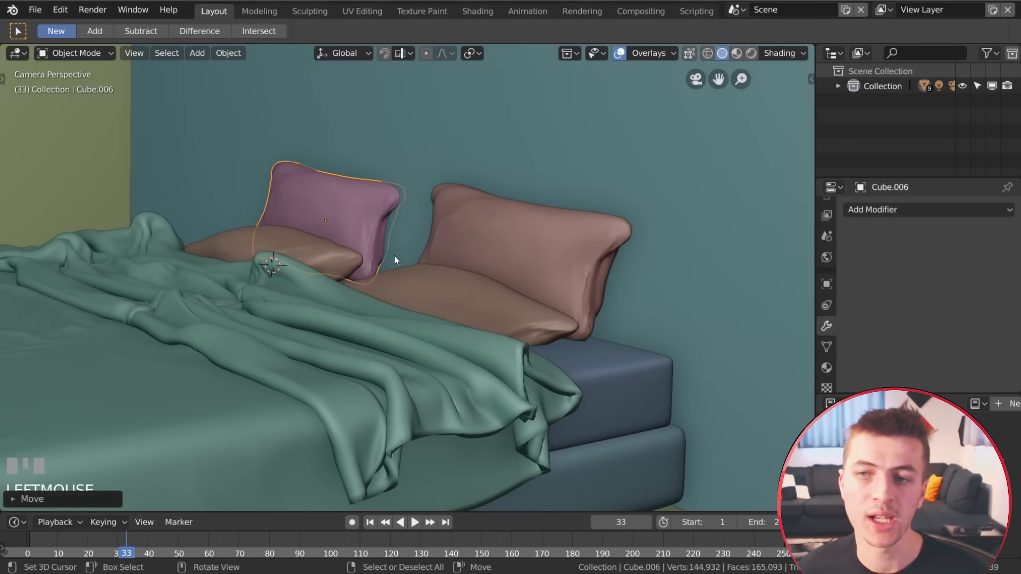
key("r")
key("r")
left_click(395, 258)
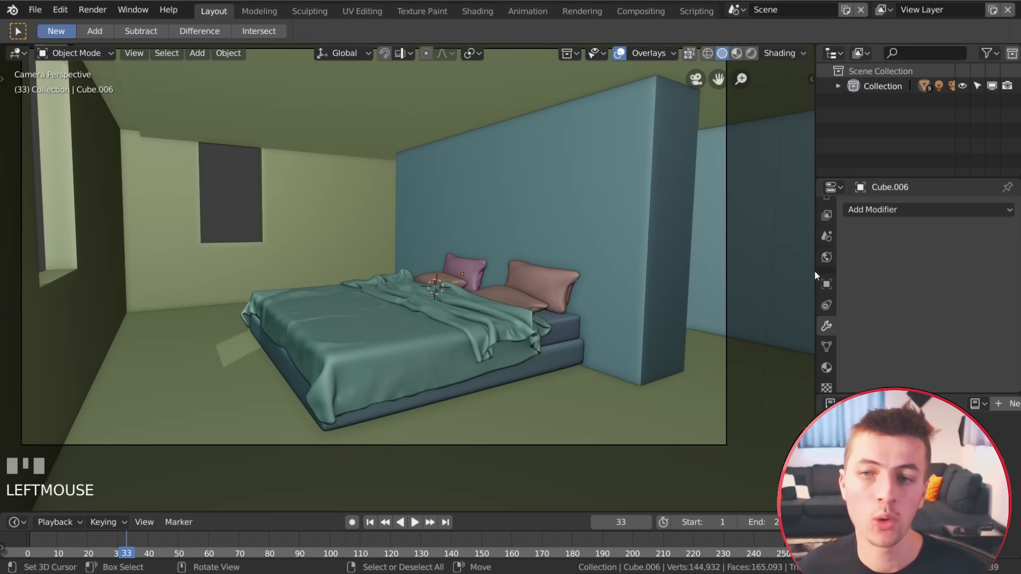
Enable nodes for the world surface and use an Environment Texture as its background color.
left_click(827, 258)
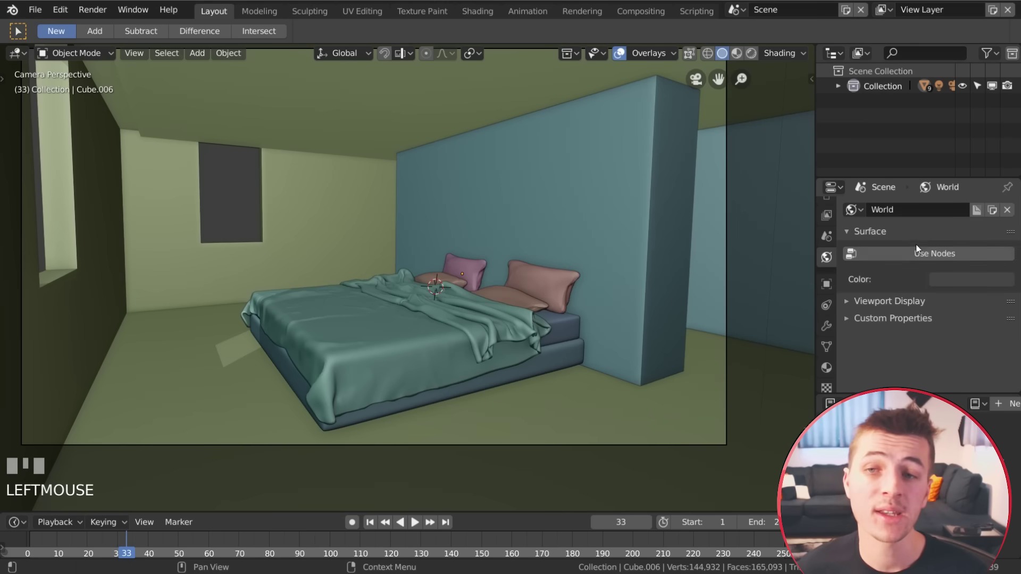
left_click(935, 254)
left_click(1008, 305)
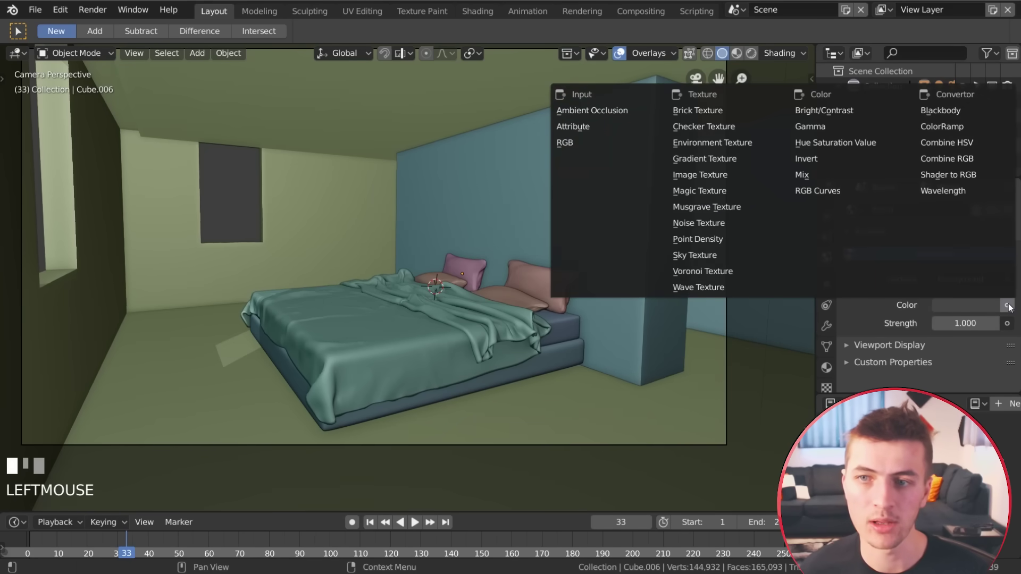
left_click(737, 143)
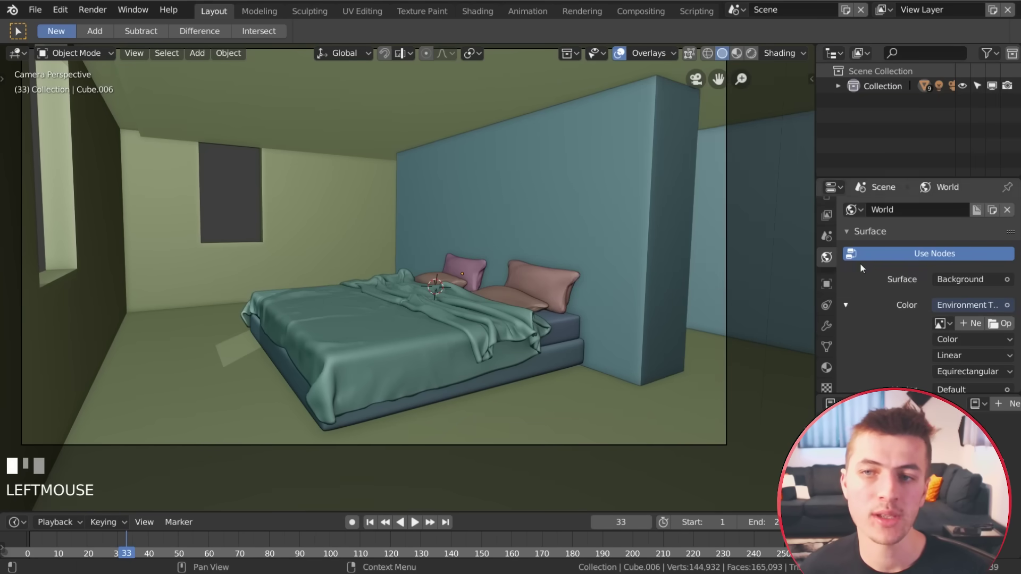
scroll(953, 301, "down", 3)
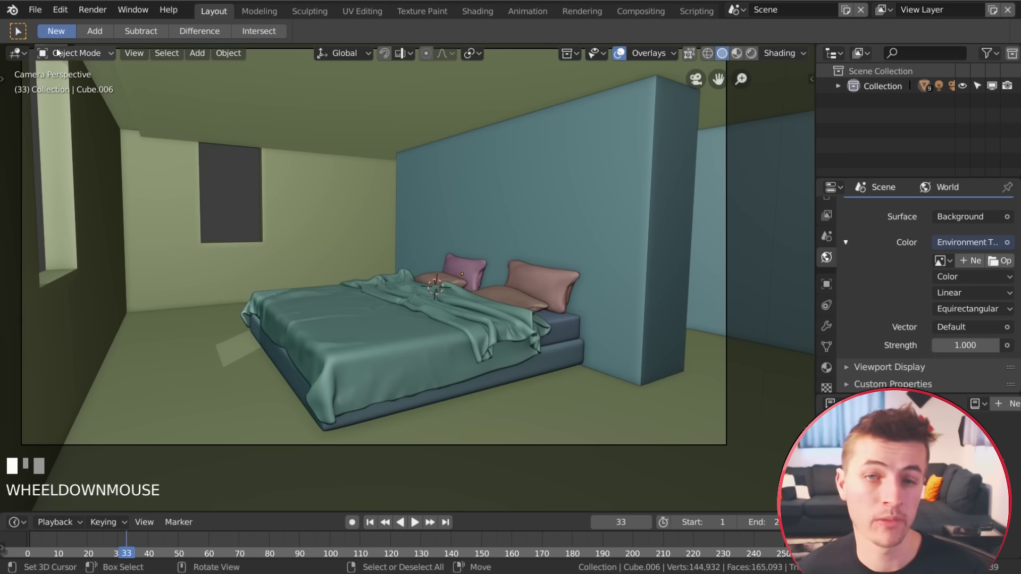
Split the viewport in two and show the World node tree in a Shader Editor with its sidebar hidden.
left_click_drag(4, 44, 372, 159)
scroll(487, 142, "up", 2)
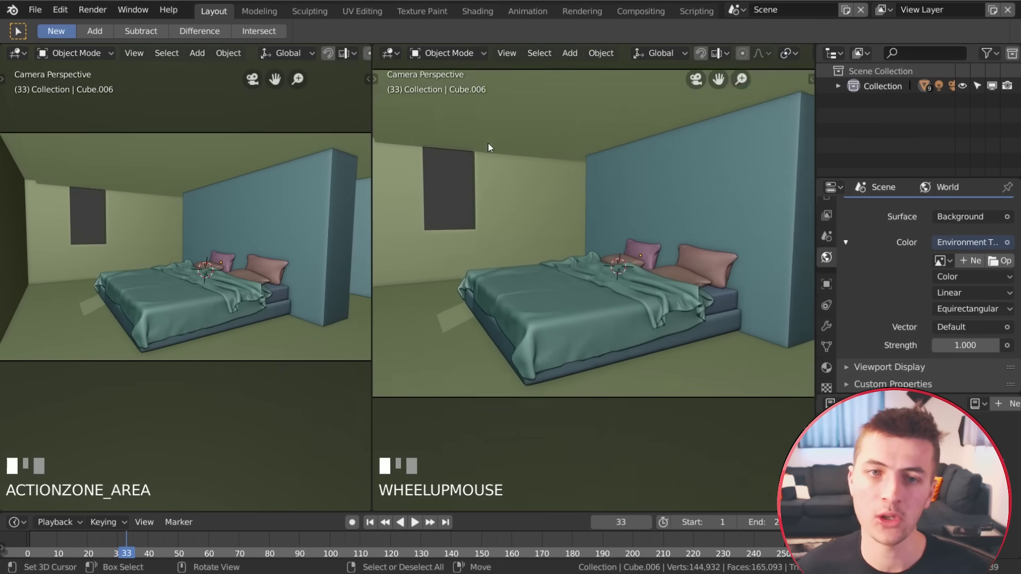
middle_click_drag(487, 142, 610, 218, "shift")
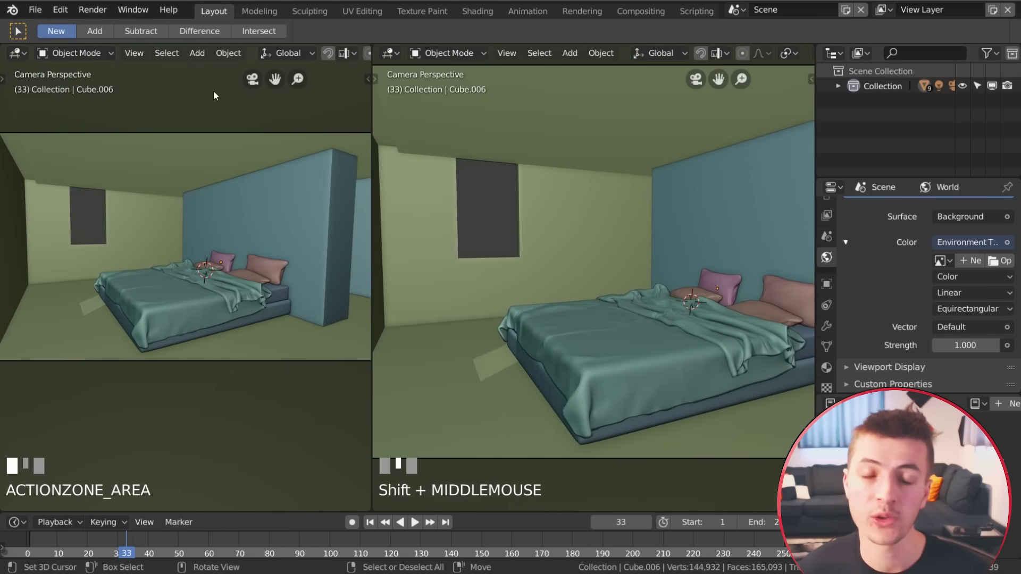
left_click(17, 54)
left_click(54, 157)
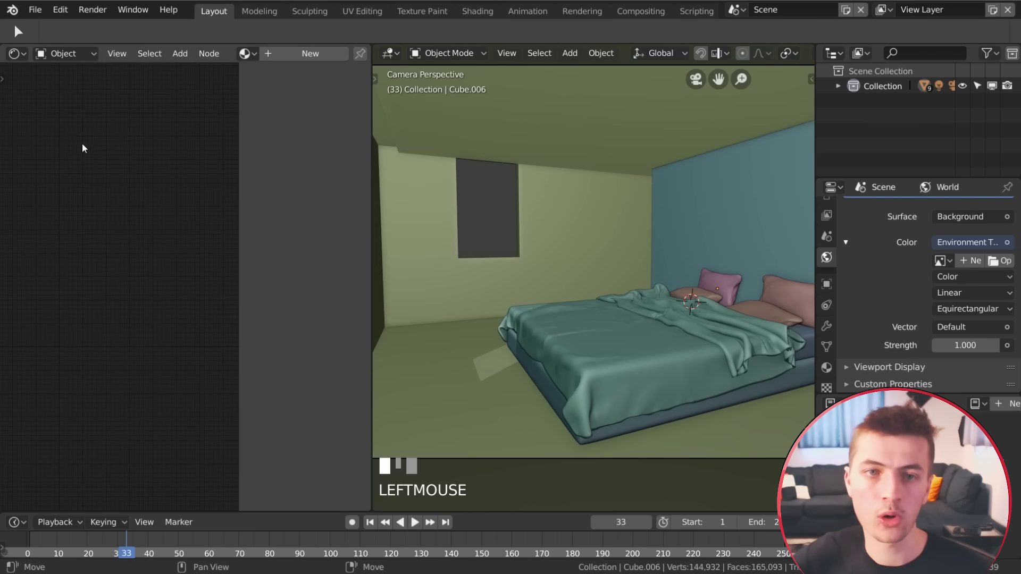
left_click(62, 53)
left_click(58, 87)
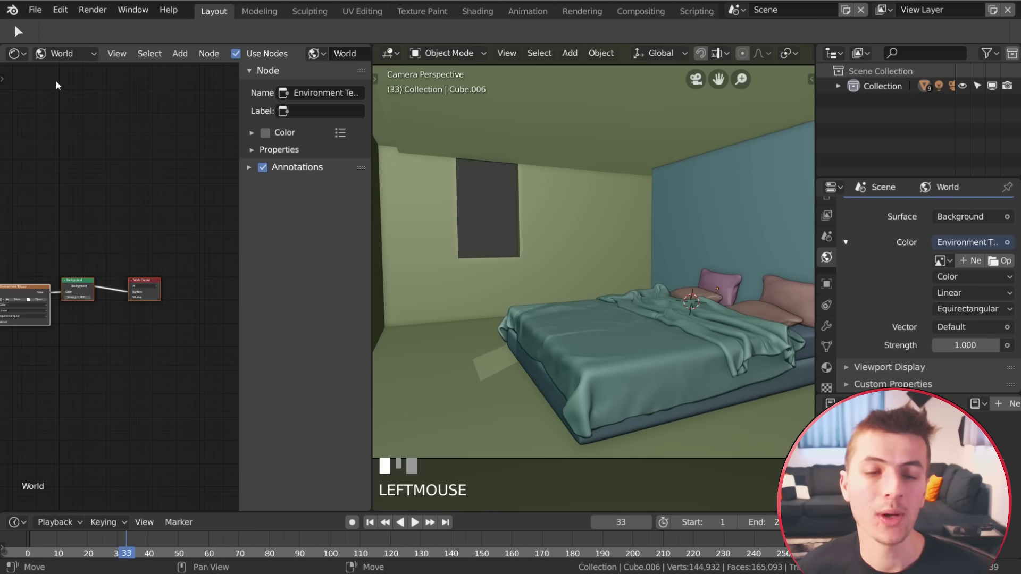
key("n")
scroll(190, 212, "up", 2)
middle_click_drag(172, 229, 263, 166)
scroll(263, 166, "up", 4)
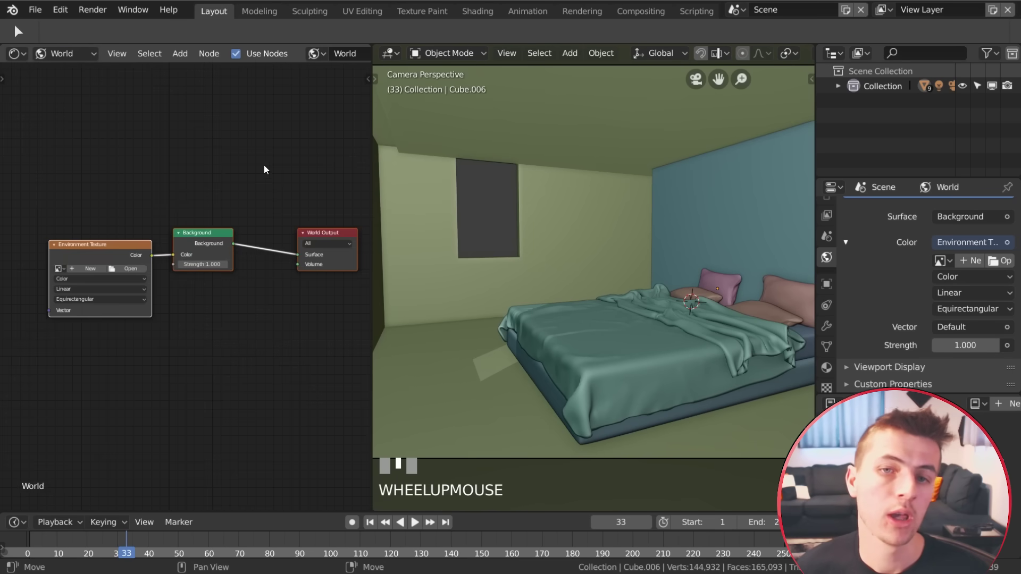
Load the pond_bridge_night_4k HDR image into the world's Environment Texture node.
middle_click_drag(174, 205, 252, 233)
left_click(217, 295)
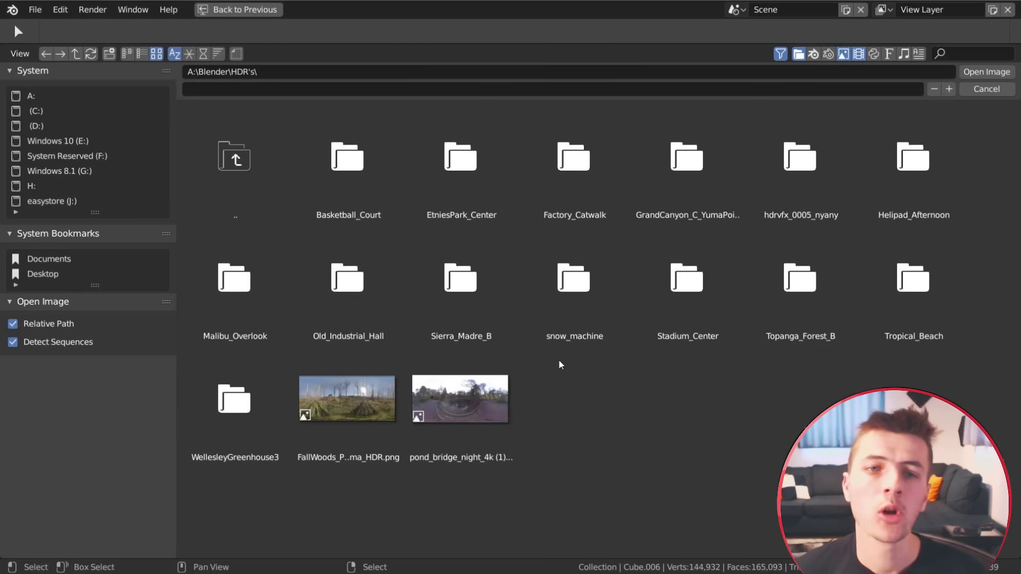
double_click(505, 397)
Add Mapping and Texture Coordinate nodes, linking Generated through Mapping to the Vector input of the environment texture.
key("shift+a")
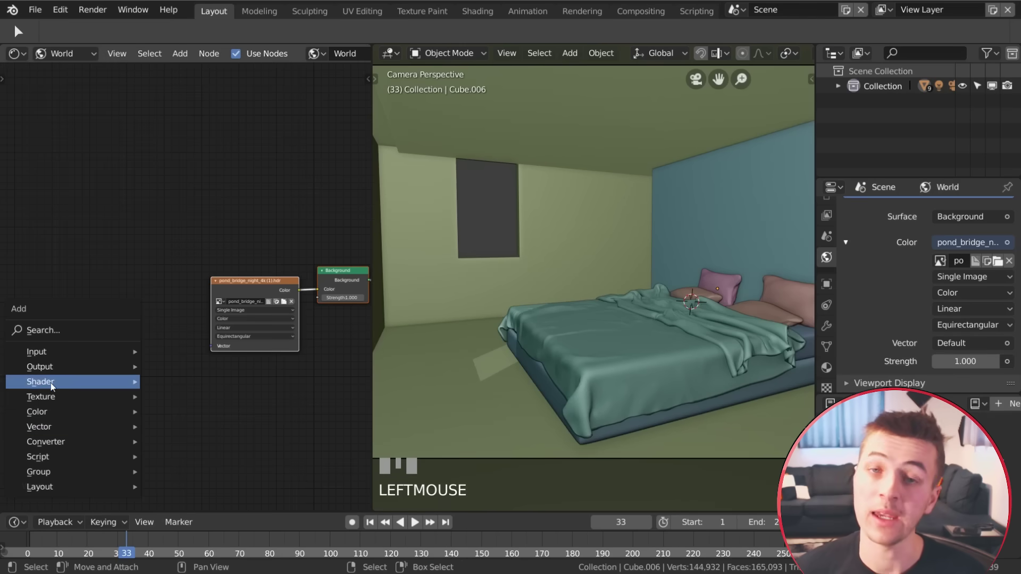
mouse_move(53, 425)
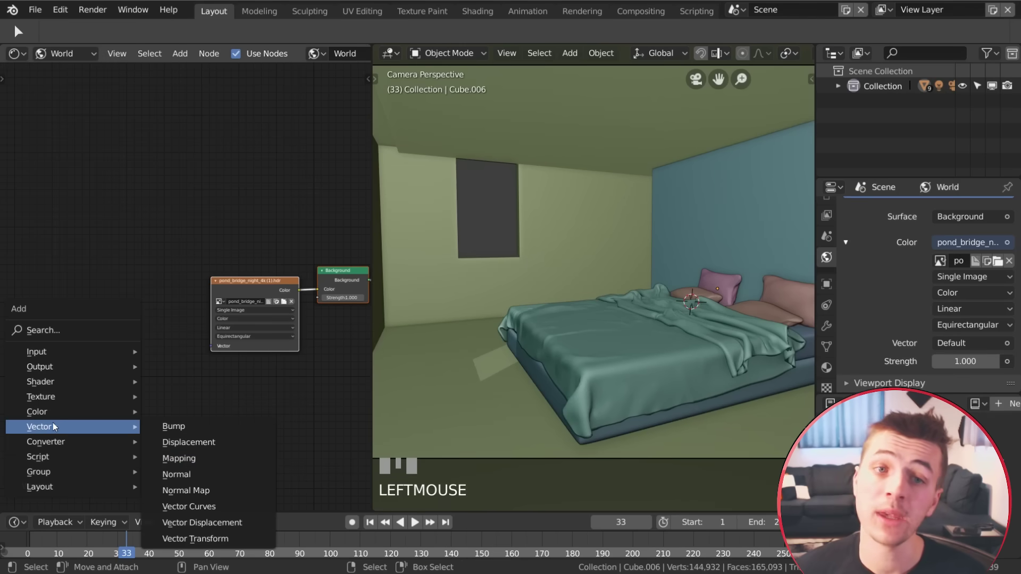
left_click(178, 459)
left_click(89, 264)
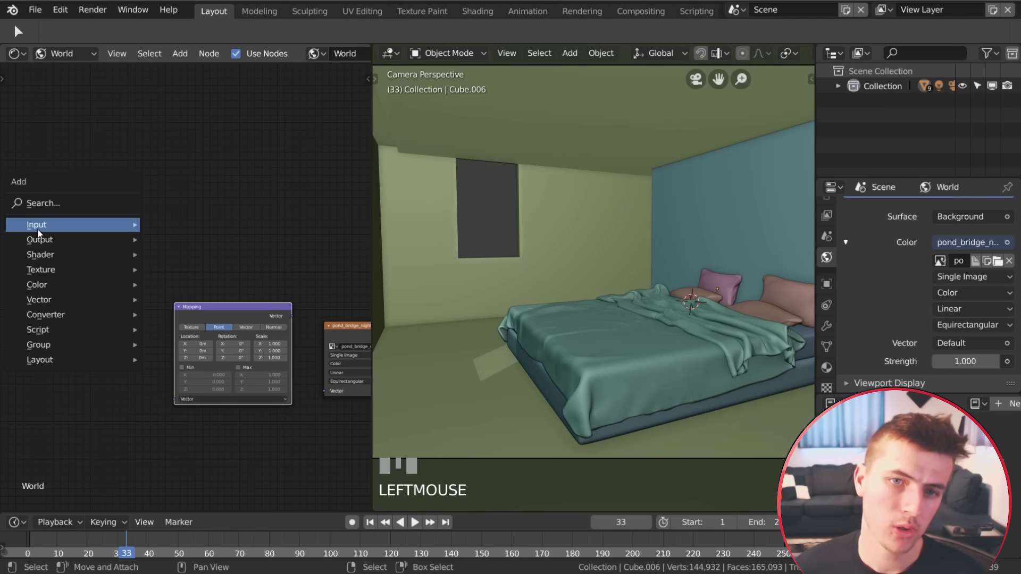
mouse_move(37, 224)
left_click(180, 436)
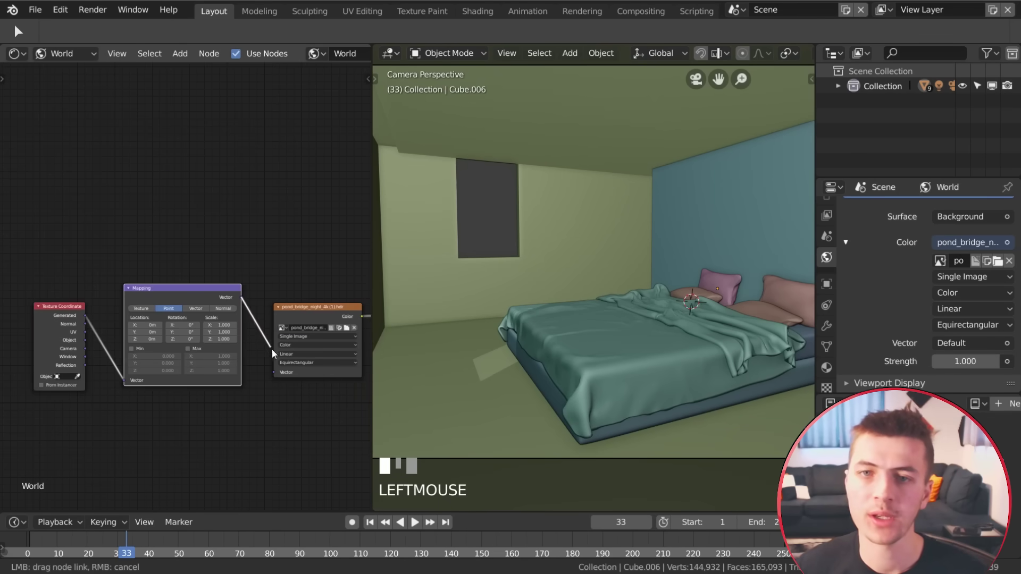
left_click_drag(272, 353, 273, 367)
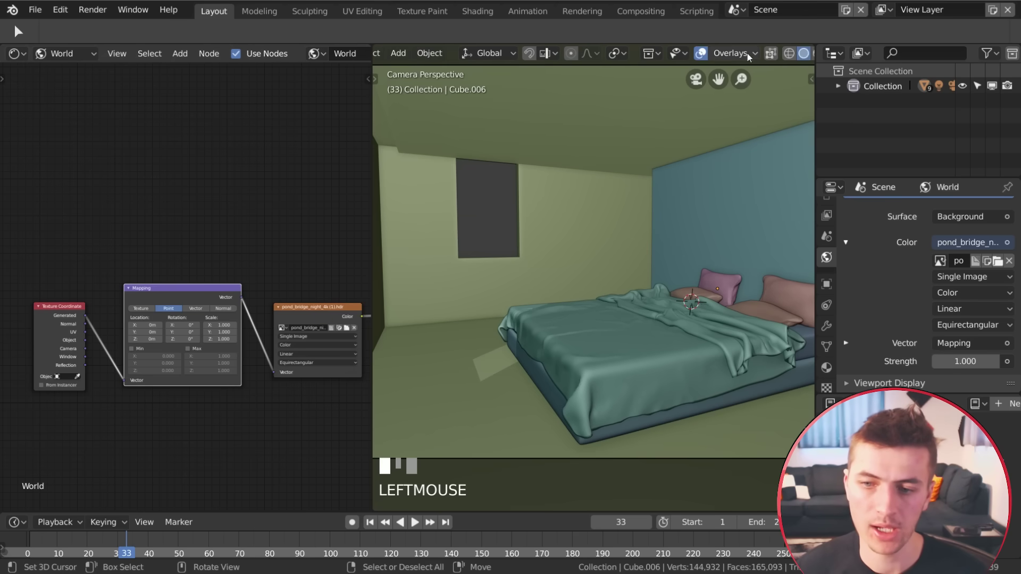
Switch the camera viewport to rendered shading and adjust the Mapping node's Z rotation to change the scenery behind the window.
left_click(770, 55)
scroll(563, 218, "down", 1)
middle_click_drag(537, 221, 509, 229, "shift")
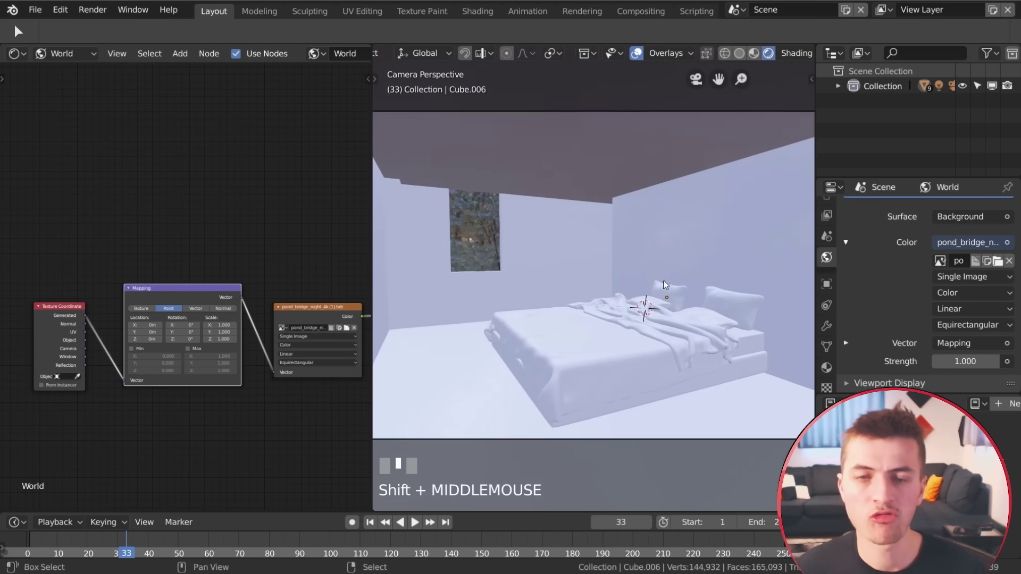
scroll(412, 225, "up", 2)
scroll(593, 296, "up", 8)
mouse_move(412, 225)
middle_mouse_down("shift")
mouse_move(553, 292)
mouse_move(631, 298)
middle_mouse_up("shift")
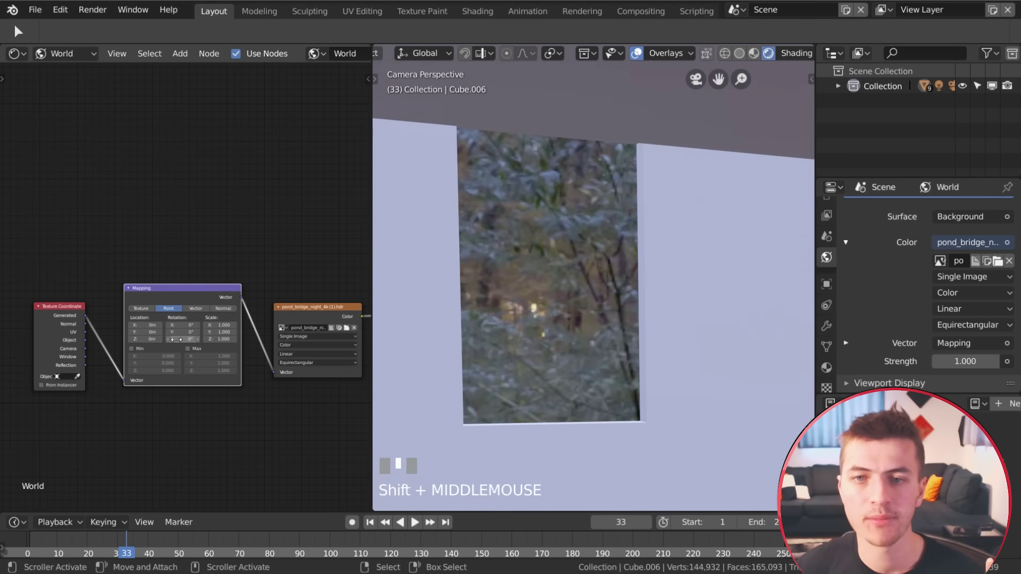
left_click_drag(177, 339, 225, 340)
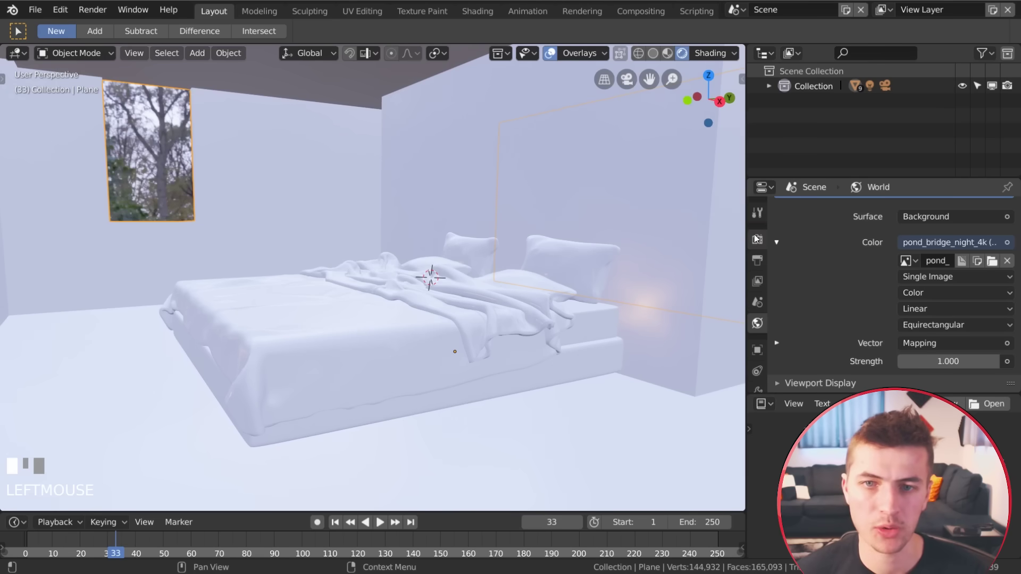
Enable Ambient Occlusion in the Eevee render settings and expand its options.
left_click(757, 239)
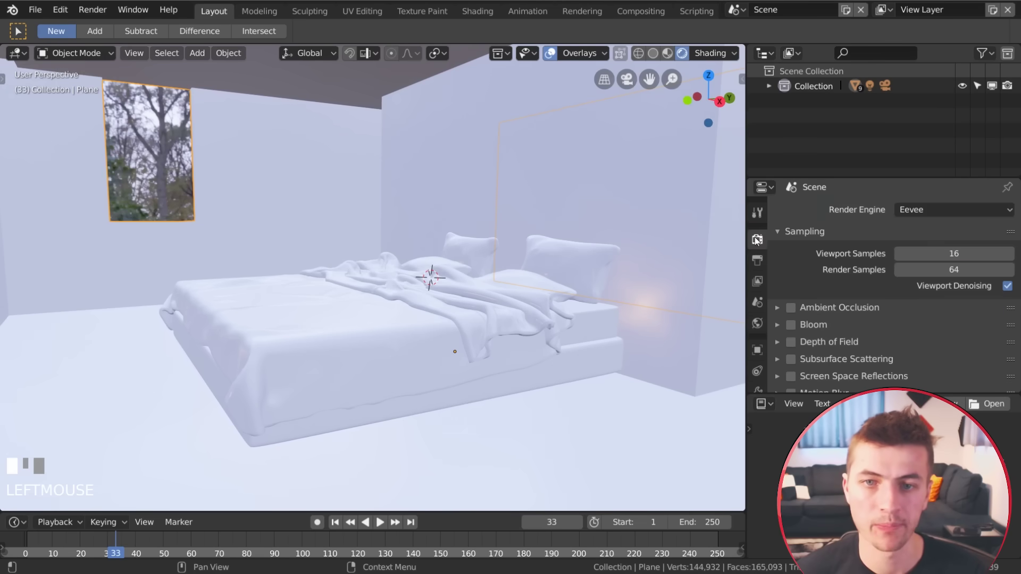
left_click(791, 308)
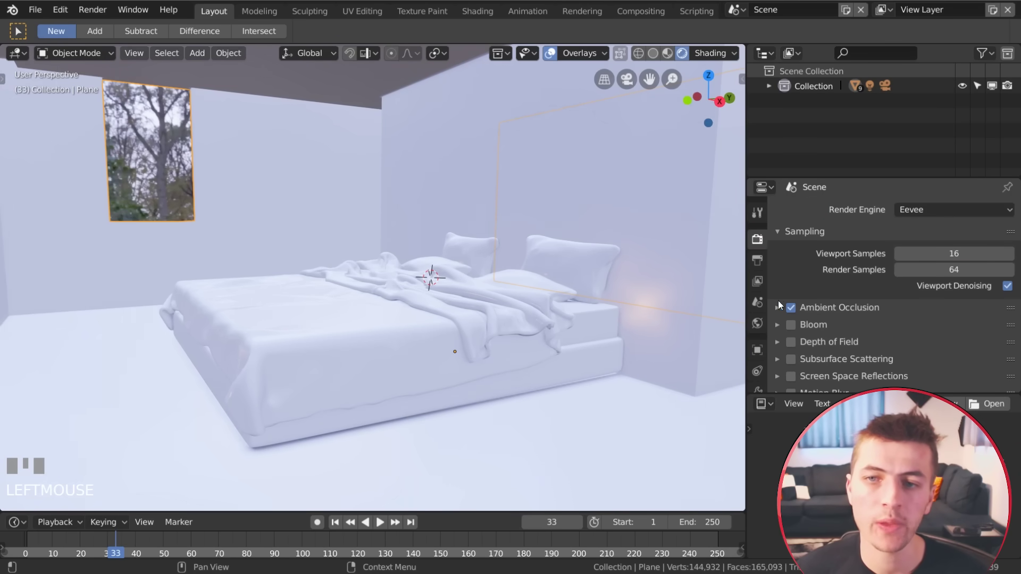
middle_click_drag(562, 208, 615, 272, "shift")
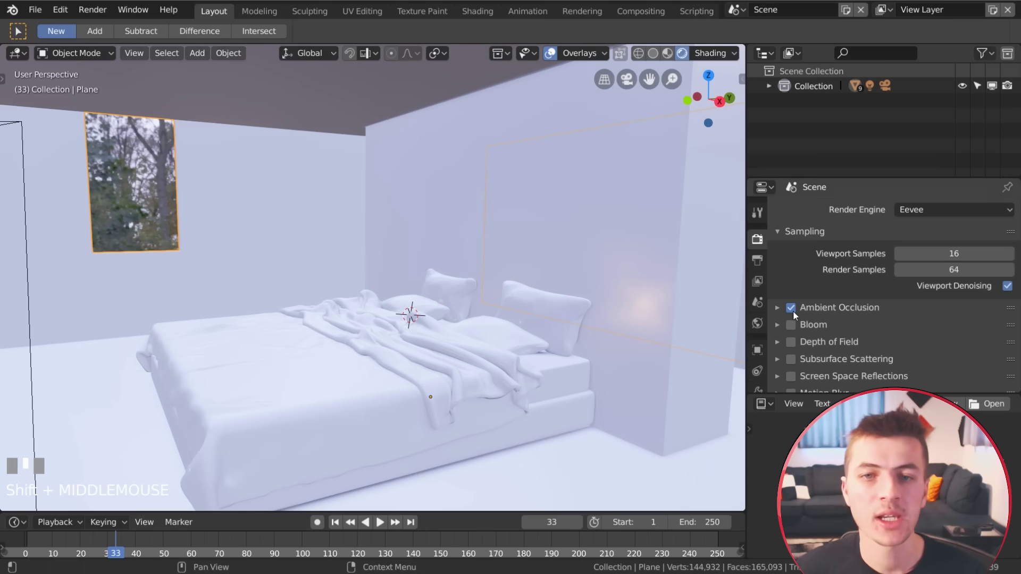
left_click(776, 308)
left_click_drag(938, 329, 917, 333)
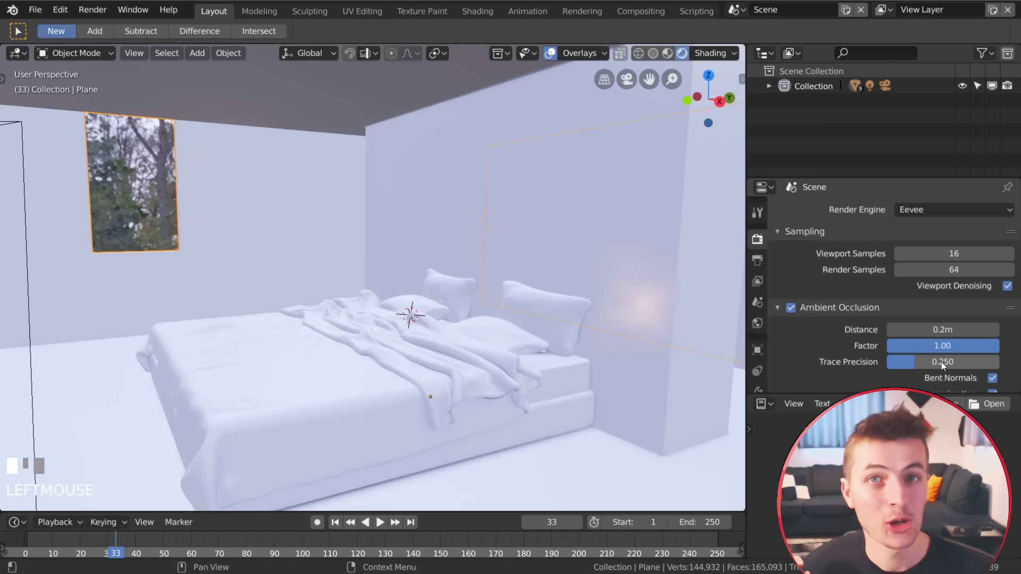
Turn Bounces Approximation off and back on to compare its effect on the room's shading.
scroll(951, 359, "down", 2)
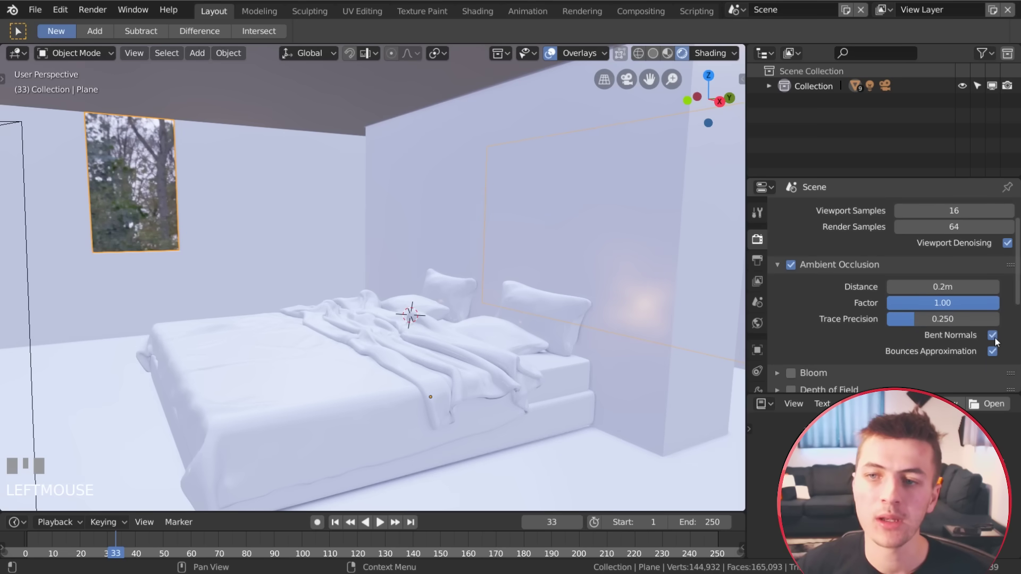
left_click(992, 350)
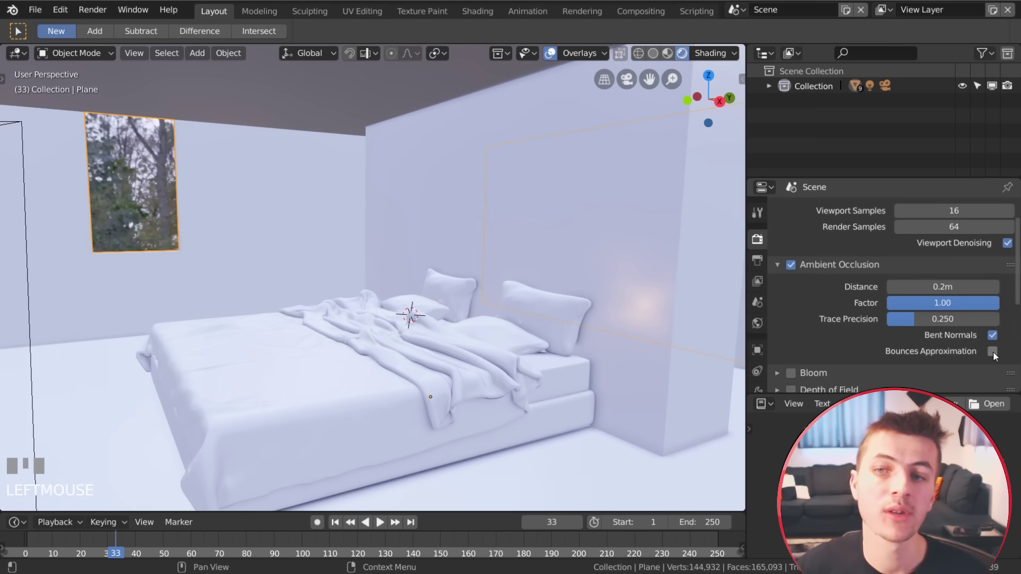
left_click(993, 350)
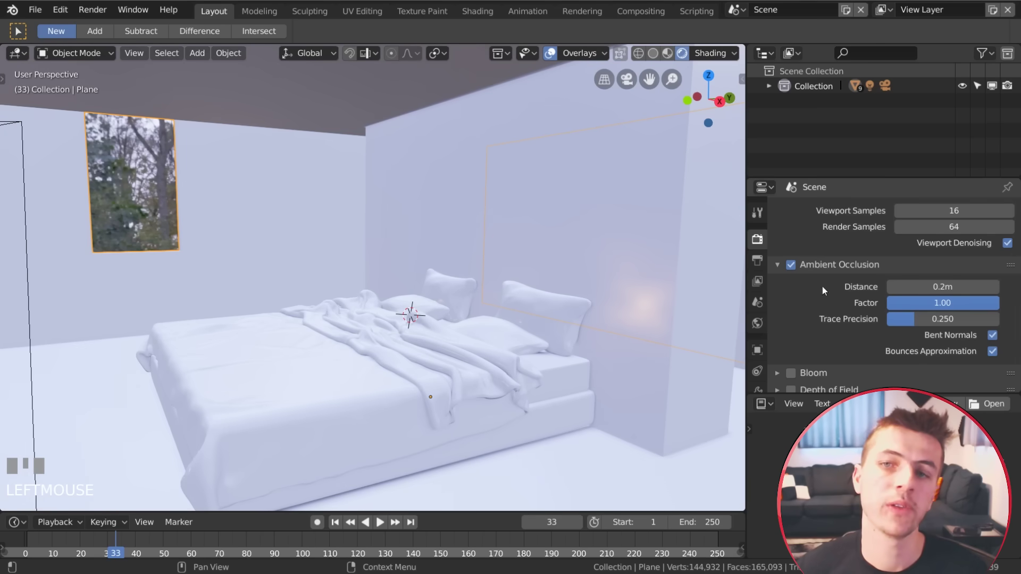
Enable Screen Space Reflections for the Eevee render.
scroll(829, 307, "down", 4)
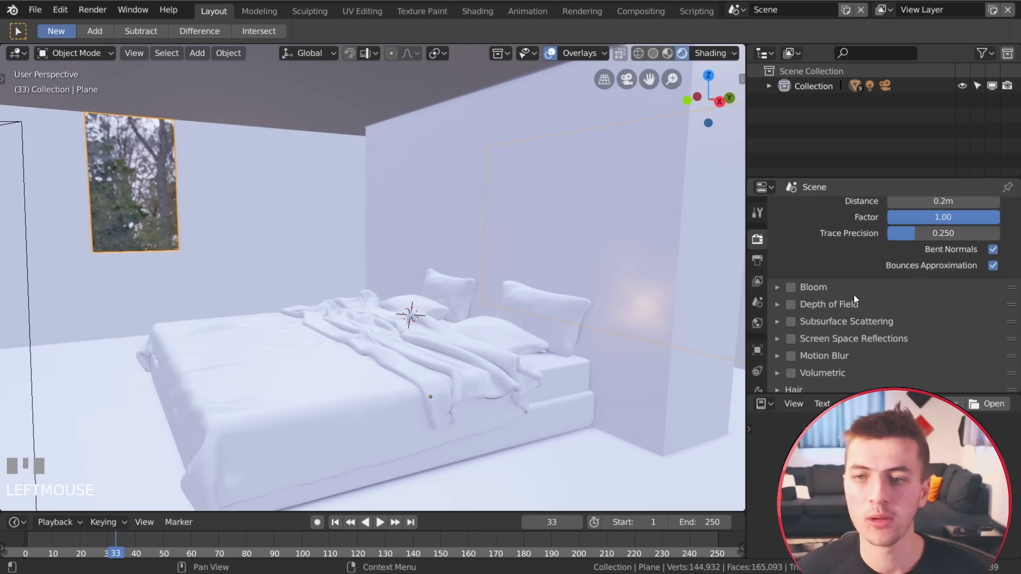
left_click(795, 340)
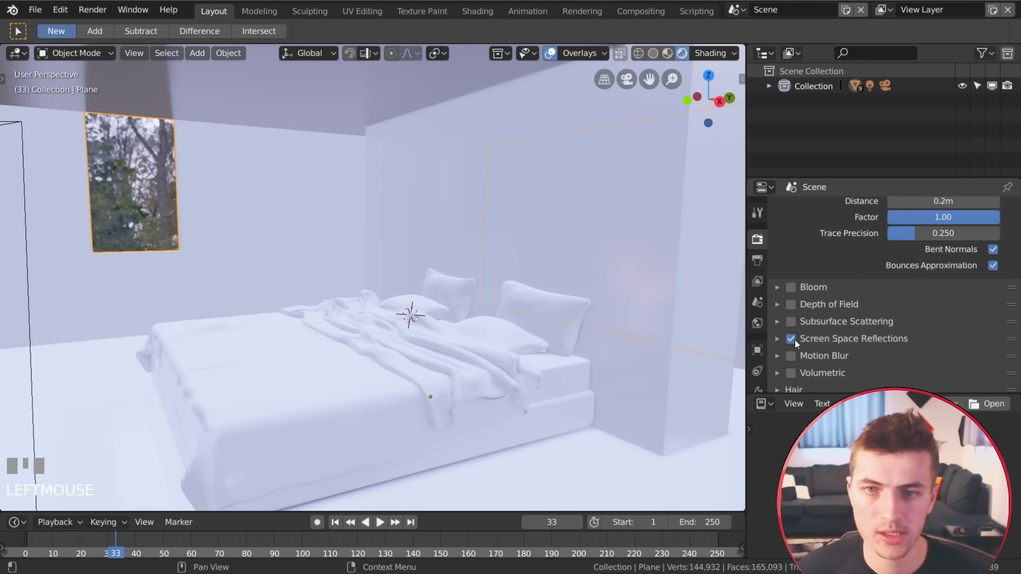
scroll(589, 367, "down", 3)
scroll(623, 339, "up", 3)
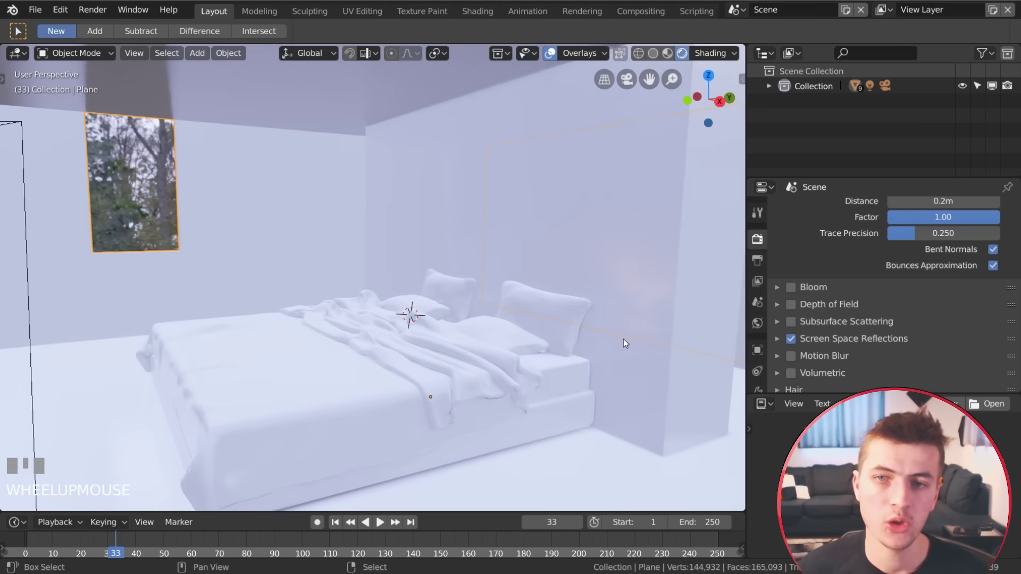
middle_click_drag(623, 339, 664, 303, "shift")
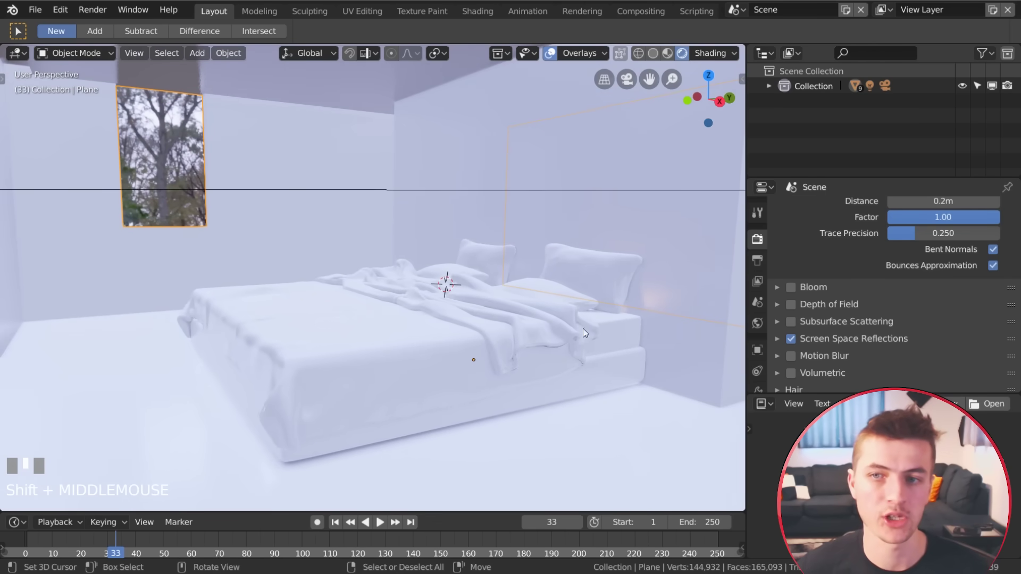
Enable Subsurface Scattering and expand the Indirect Lighting settings.
left_click(790, 321)
scroll(822, 350, "down", 2)
left_click(825, 379)
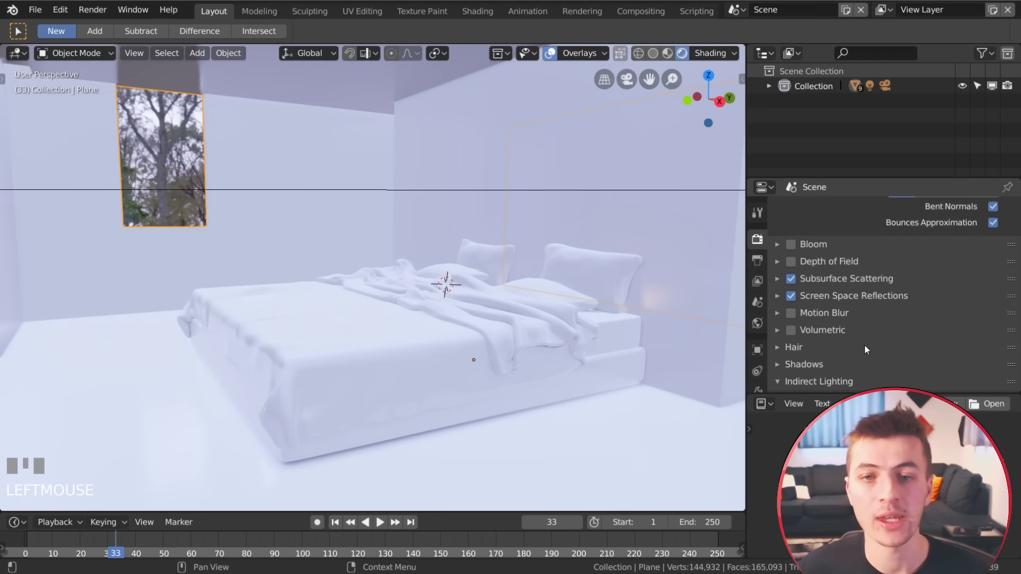
scroll(864, 344, "down", 3)
scroll(821, 291, "down", 1)
Place the 3D cursor on the near side of the bed and add an Irradiance Volume light probe there.
right_click(473, 362, "shift")
key("shift+a")
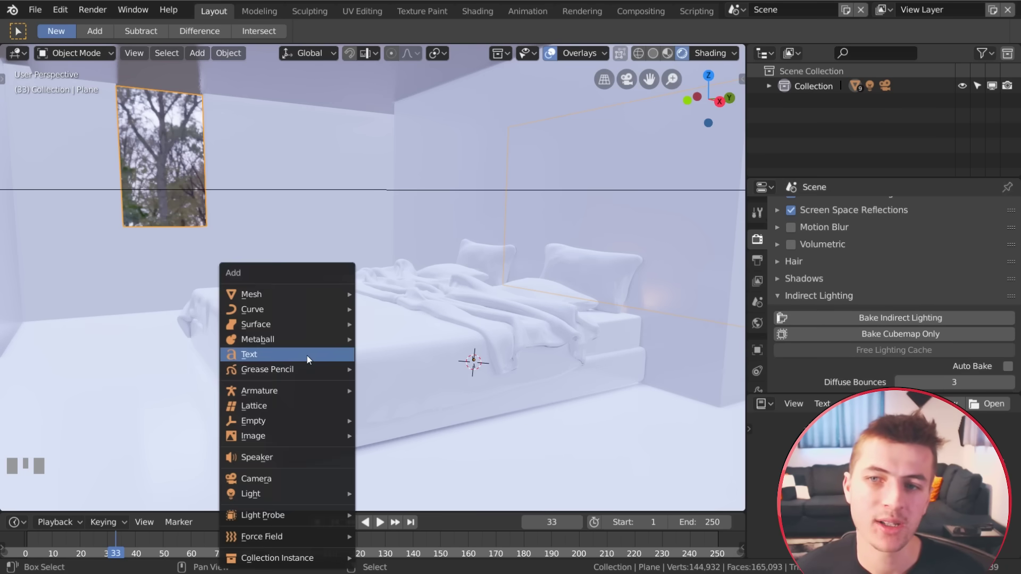
mouse_move(285, 513)
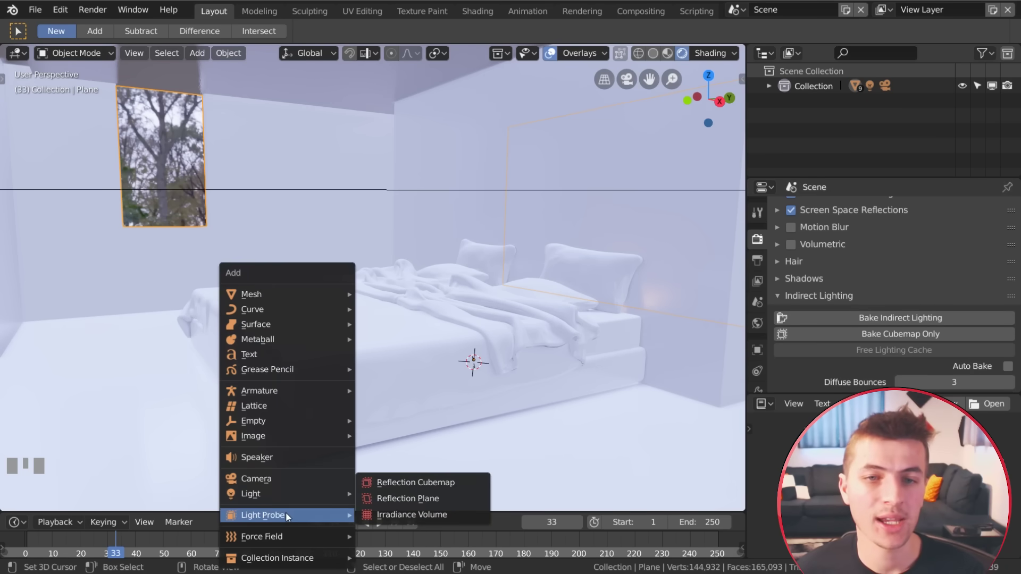
left_click(442, 513)
Scale the irradiance volume up uniformly until it extends past the outer walls of the room.
key("s")
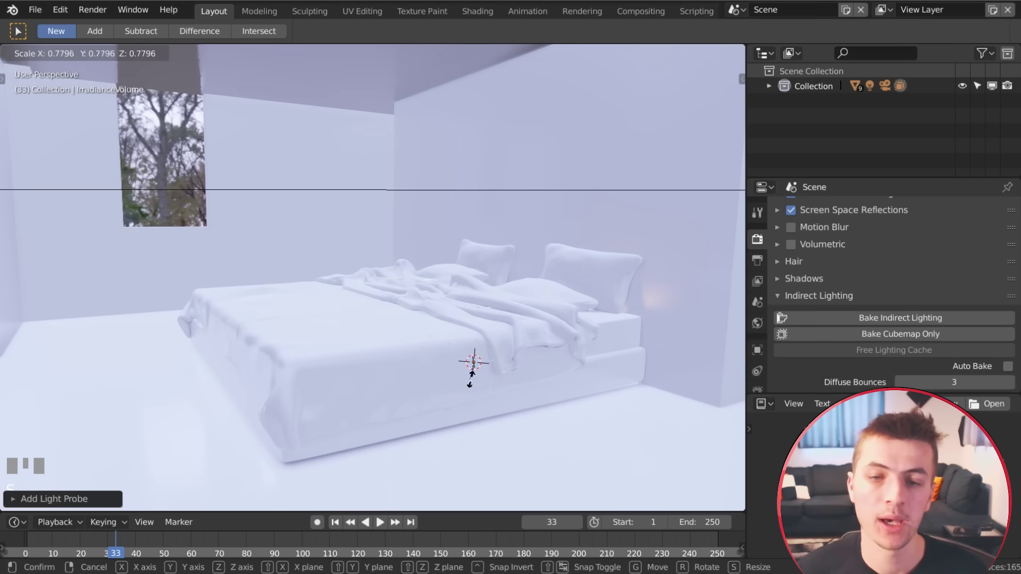
left_click(530, 391)
scroll(530, 392, "down", 4)
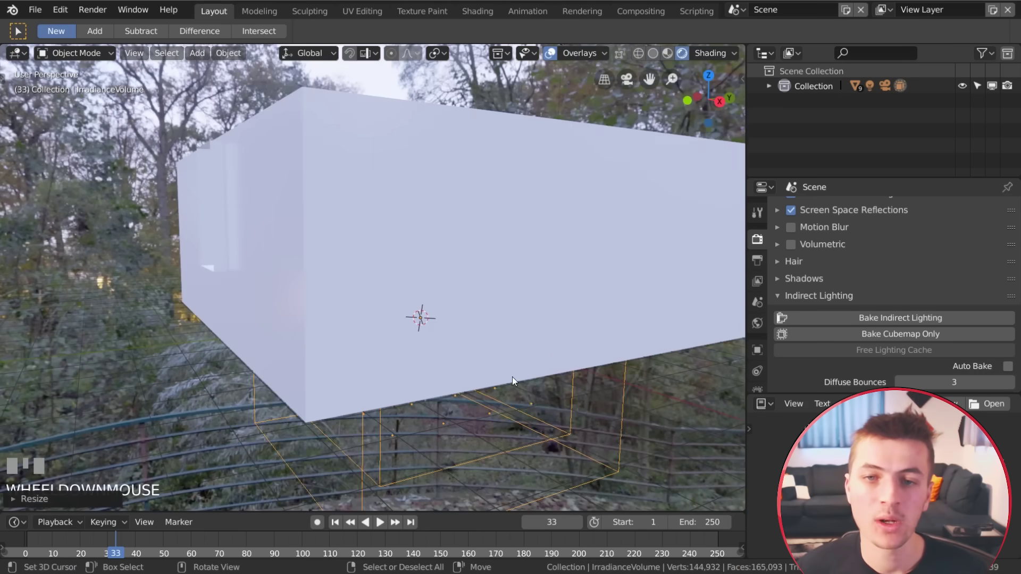
key("s")
left_click(537, 396)
scroll(537, 397, "down", 3)
key("s")
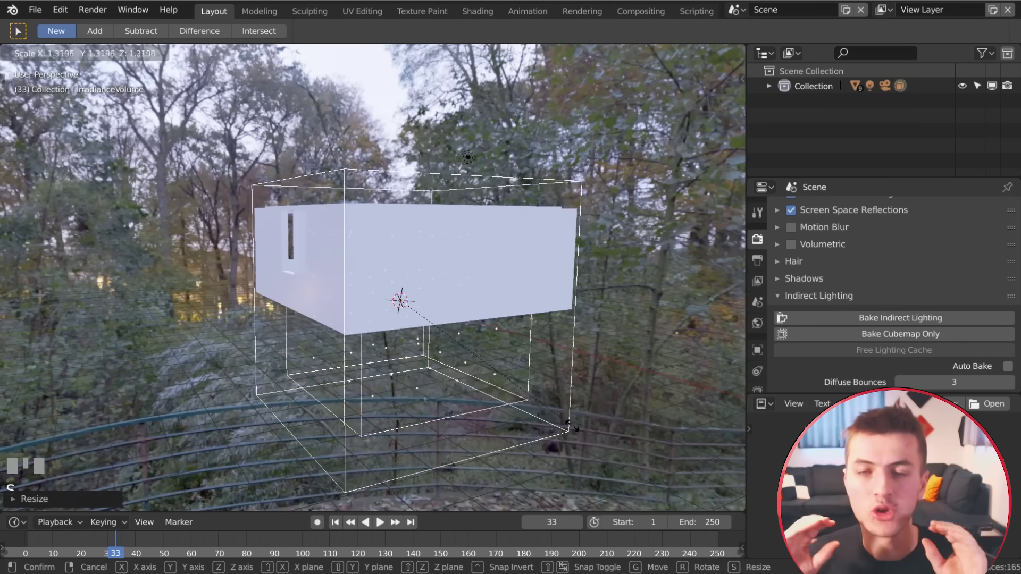
left_click(547, 398)
middle_click_drag(547, 398, 527, 405)
key("s")
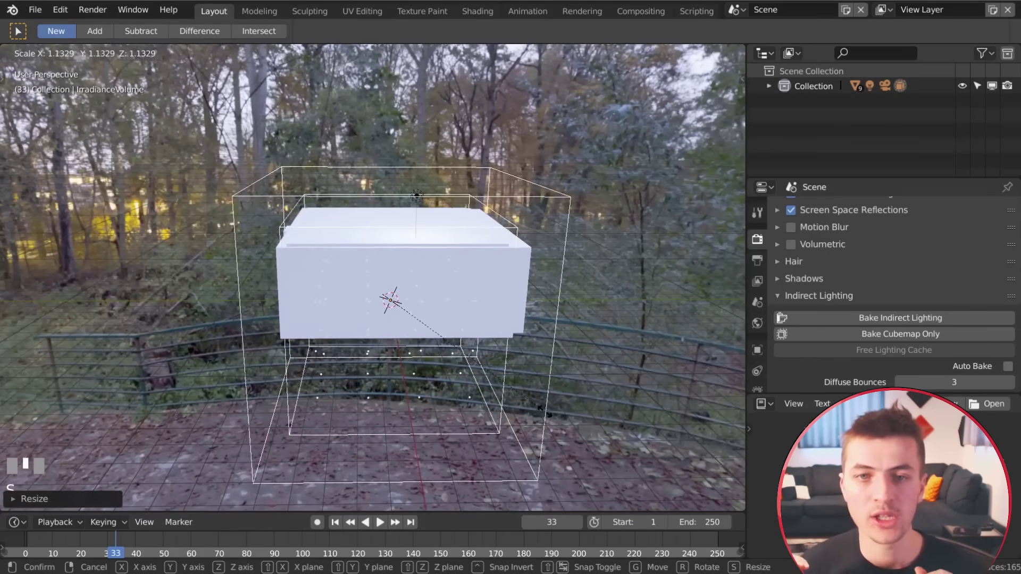
left_click(577, 409)
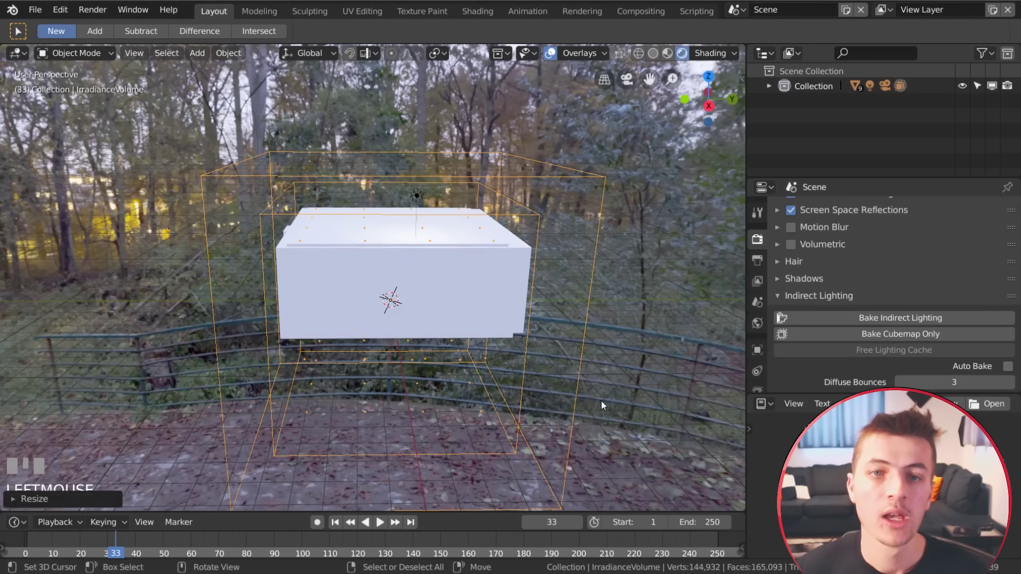
Scale the irradiance volume down slightly so it fits more closely around the room.
key("s")
left_click(522, 389)
middle_click_drag(522, 390, 634, 366)
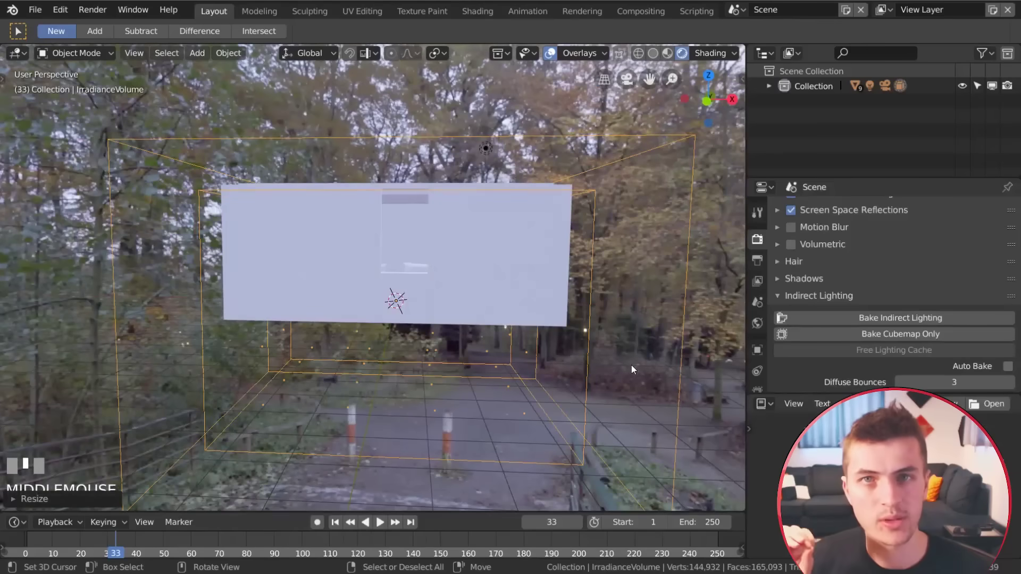
key("s")
left_click(617, 363)
Raise the irradiance volume along Z and scale it down vertically so its height fits around the room.
key("g")
key("z")
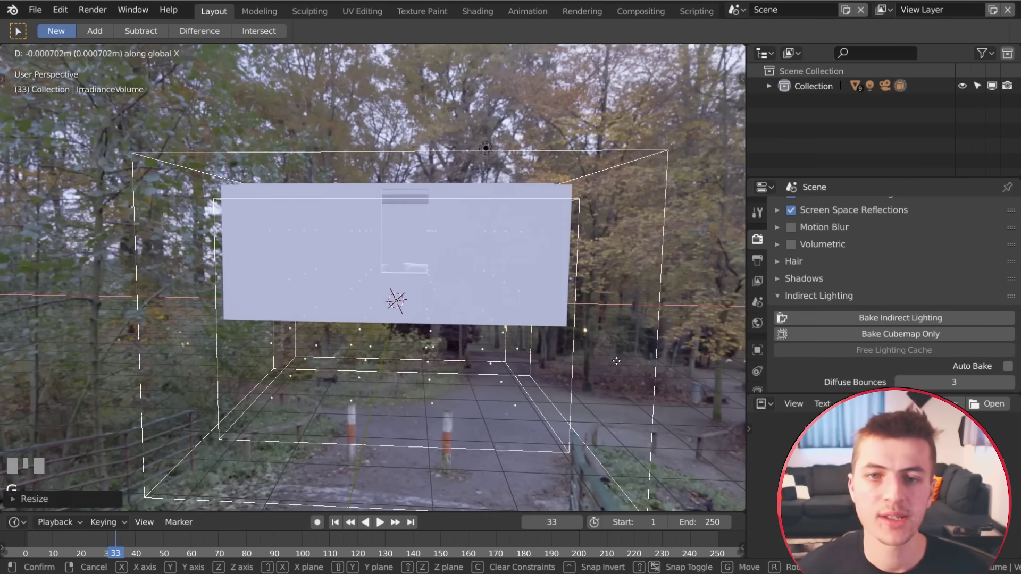
left_click(611, 307)
key("s")
key("z")
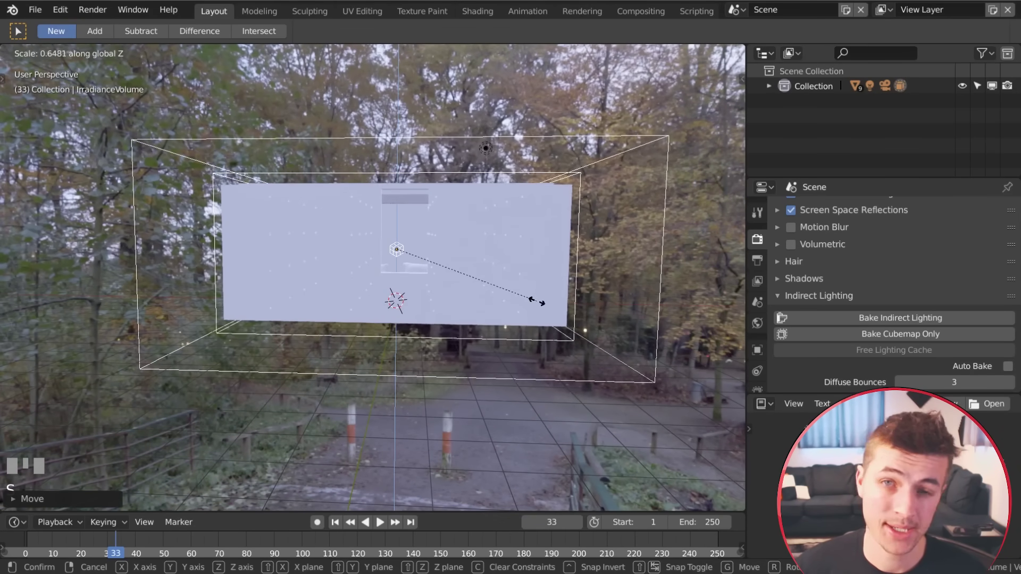
left_click(521, 298)
middle_click_drag(522, 298, 422, 285)
Bake the indirect lighting for the scene and examine the bedroom through the camera.
key("KP_0")
scroll(904, 266, "down", 3)
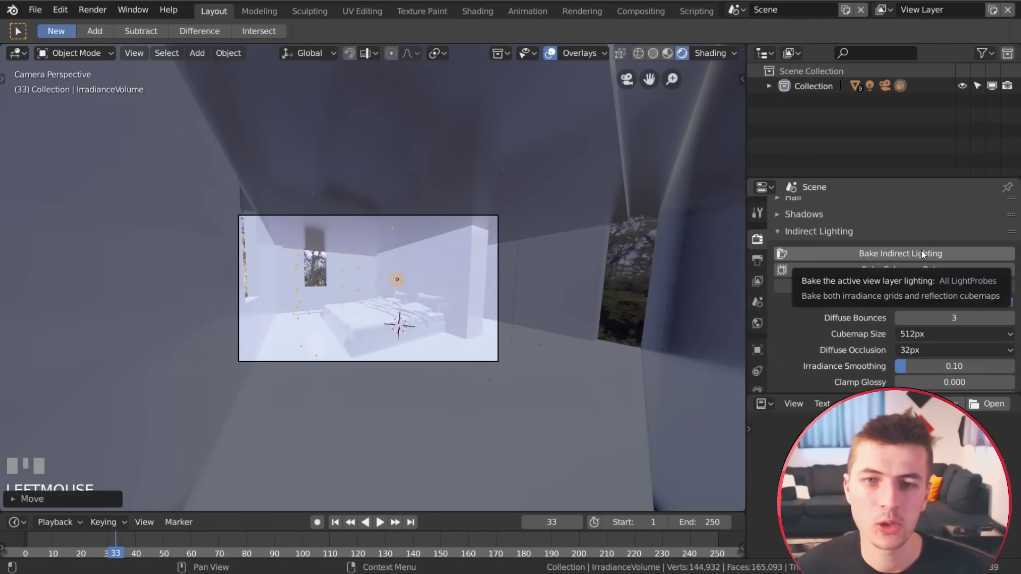
left_click(922, 254)
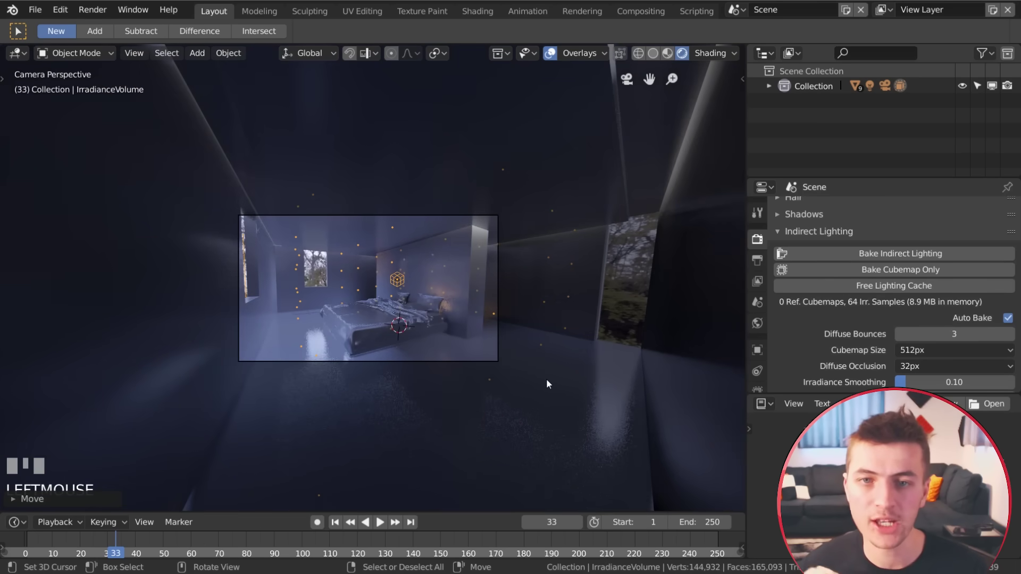
scroll(546, 378, "up", 6)
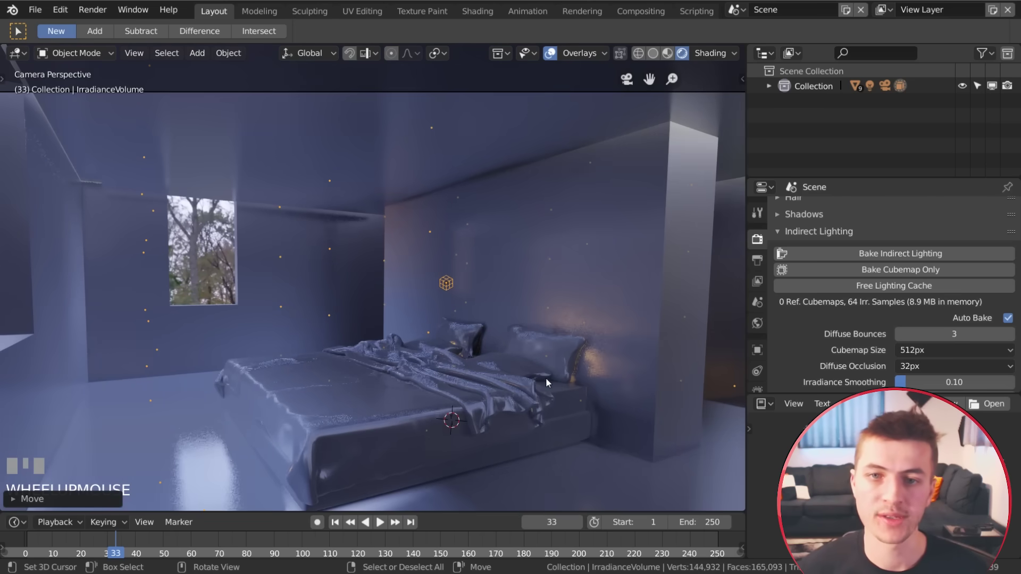
middle_click_drag(573, 389, 593, 349, "shift")
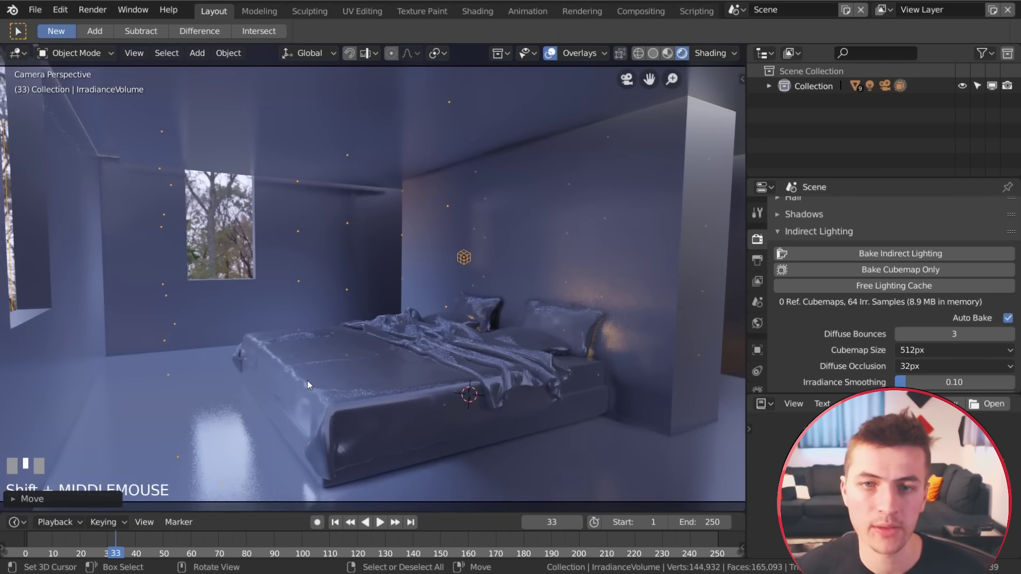
scroll(307, 384, "down", 2)
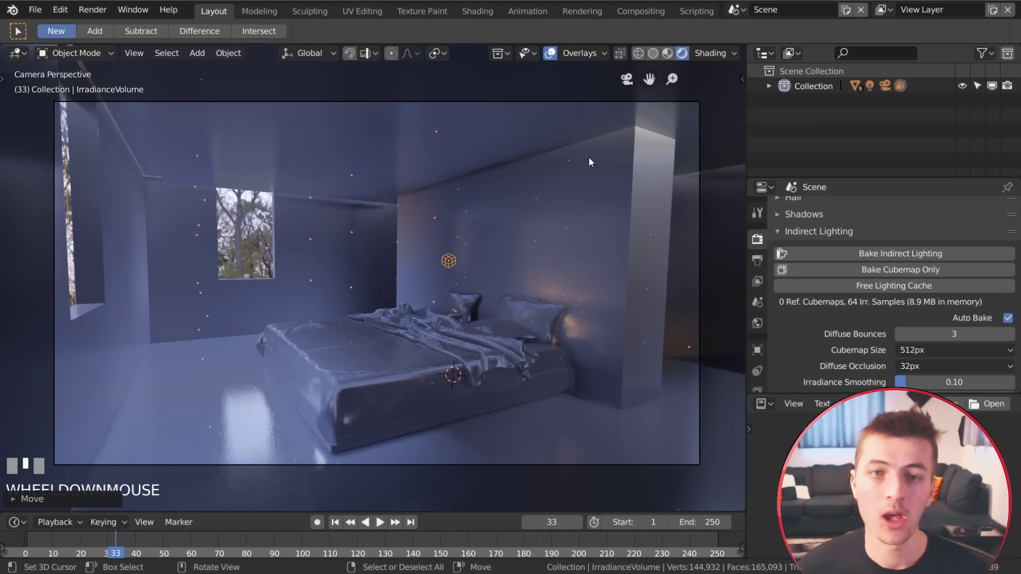
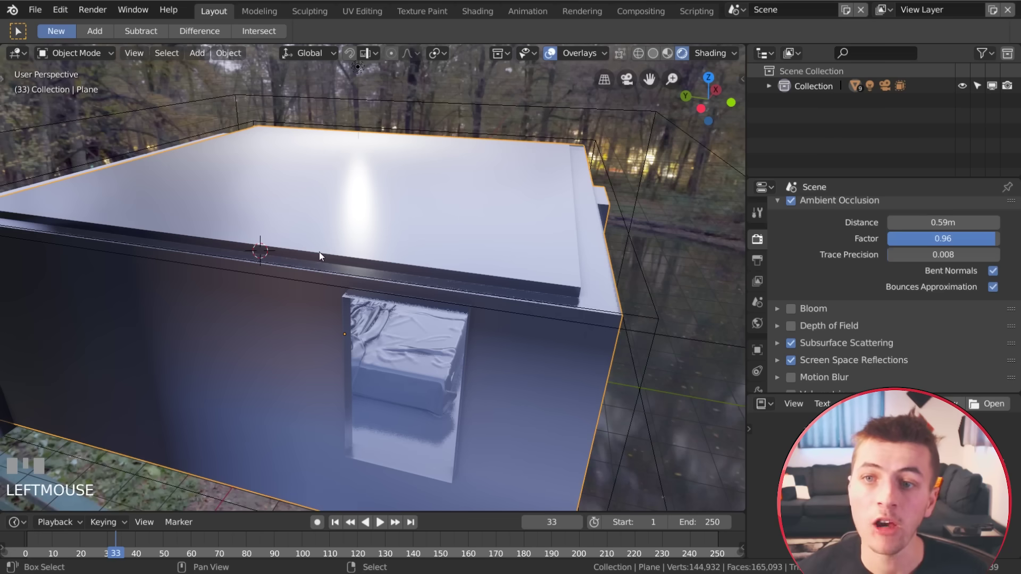
Add an area light at the 3D cursor beside the ceiling edge and rotate it 90° to face the window wall.
key("shift+a")
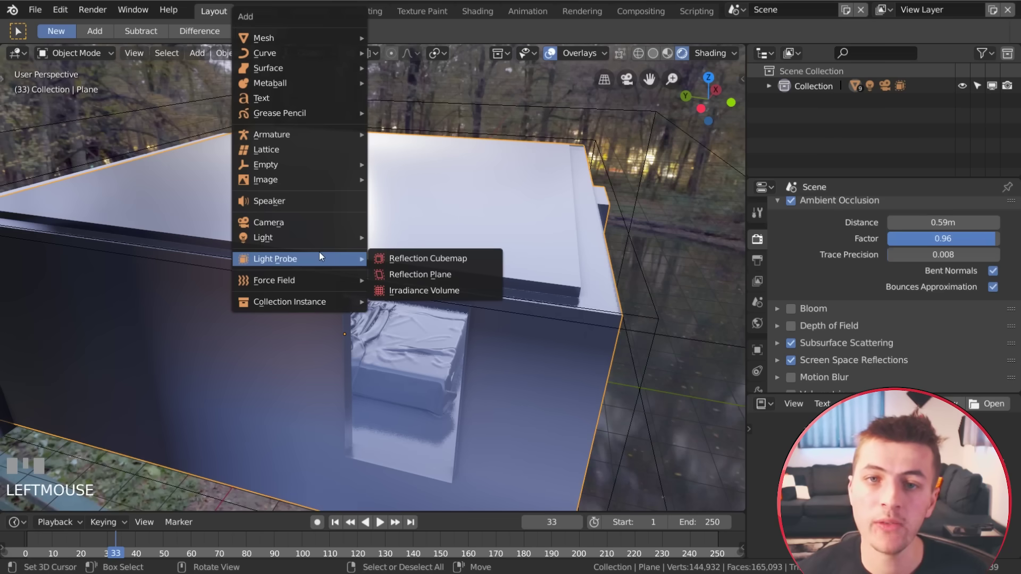
mouse_move(293, 240)
left_click(403, 284)
middle_click_drag(356, 287, 474, 265)
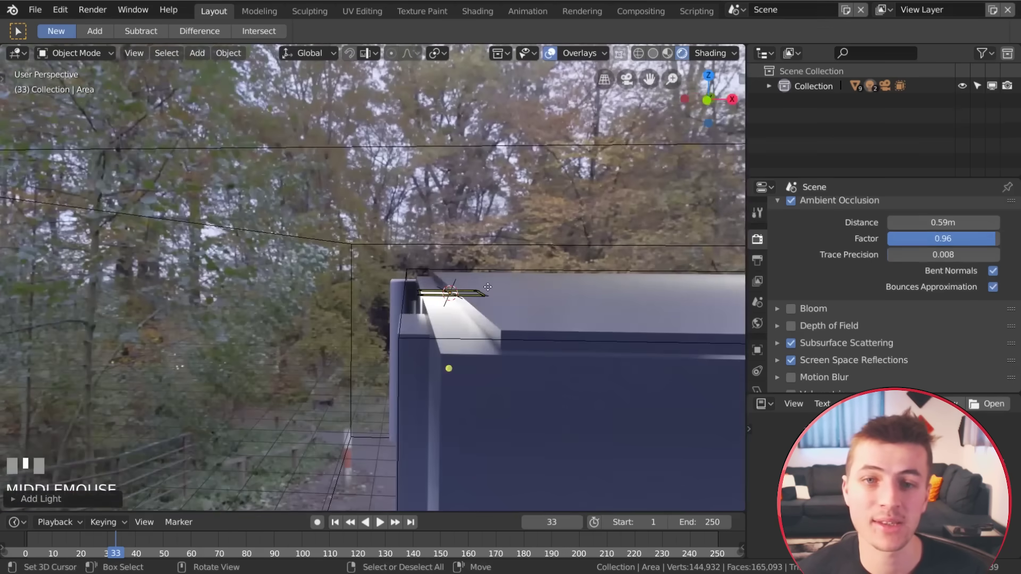
type("r90x")
key("Return")
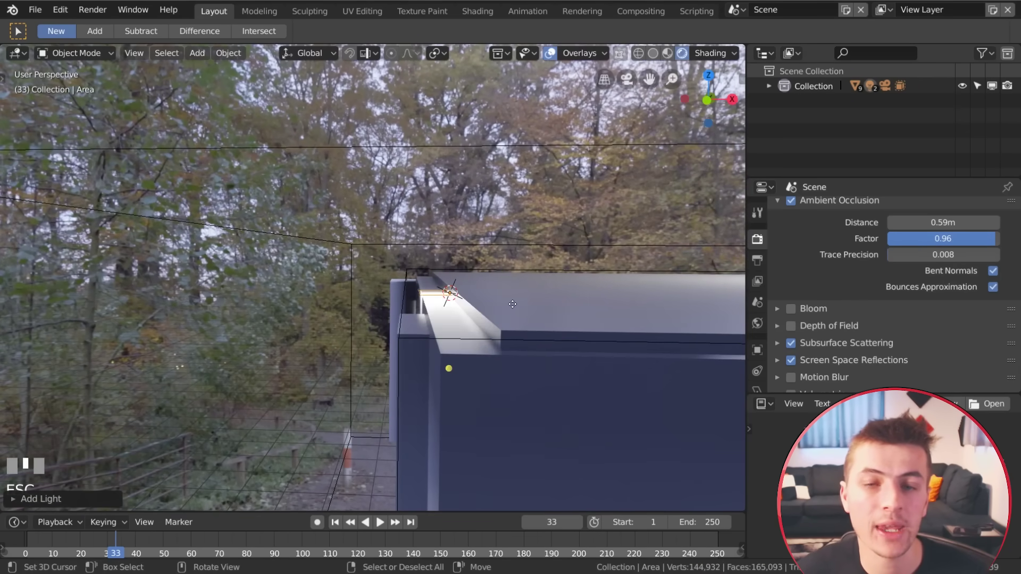
scroll(505, 301, "up", 5)
middle_click_drag(505, 301, 434, 277, "shift")
type("r90x")
key("Return")
Stretch the area light along Y to the length of the ceiling gap and centre it along that edge.
scroll(497, 270, "down", 4)
key("s")
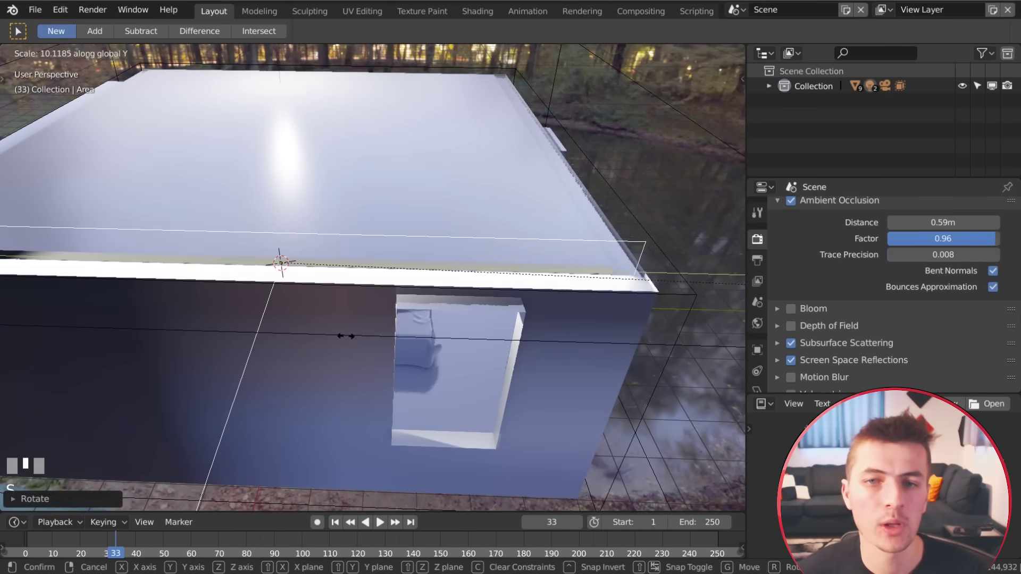
left_click(298, 327)
scroll(298, 327, "down", 3)
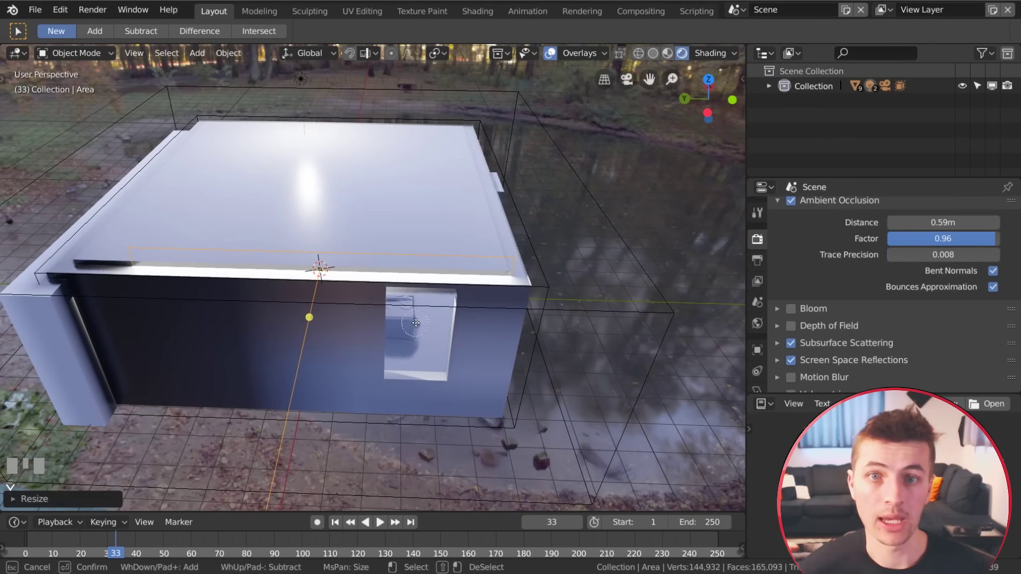
right_click(411, 318)
key("g")
left_click(402, 319)
key("s")
key("y")
left_click(411, 319)
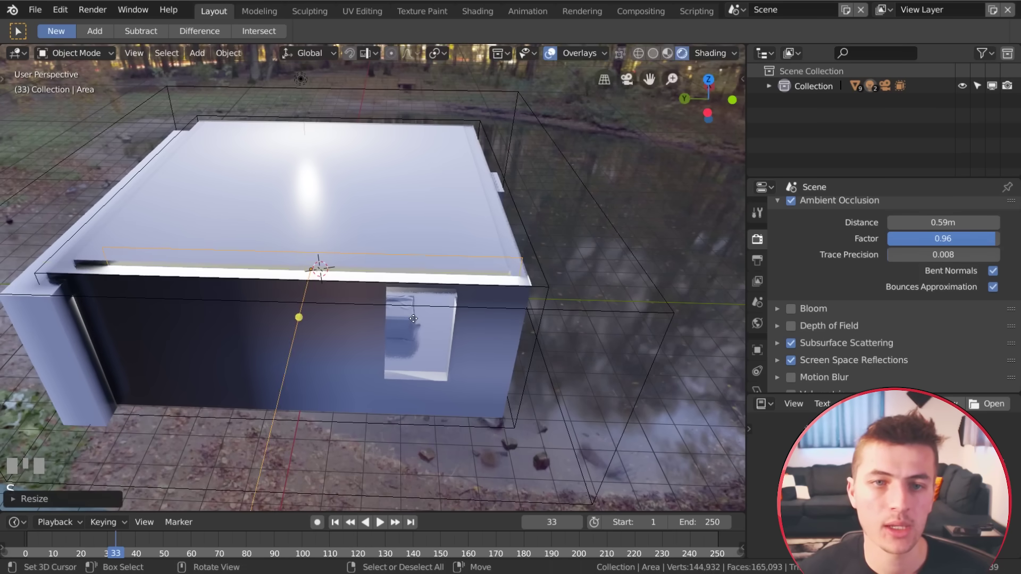
key("g")
key("y")
left_click(398, 320)
Flatten the area light along Z into a thin strip and move it vertically into the ceiling gap.
scroll(443, 234, "up", 3)
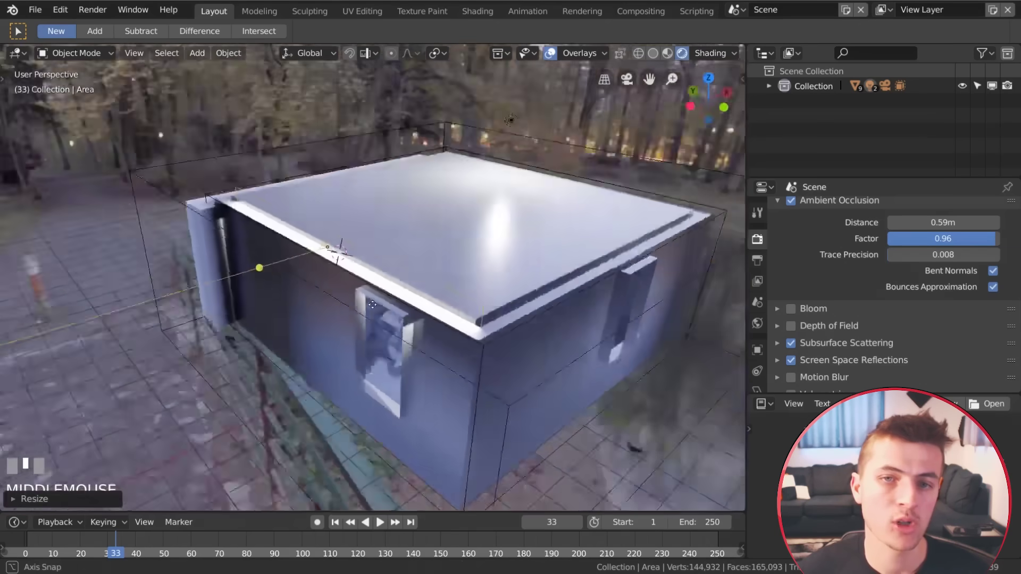
key("s")
key("z")
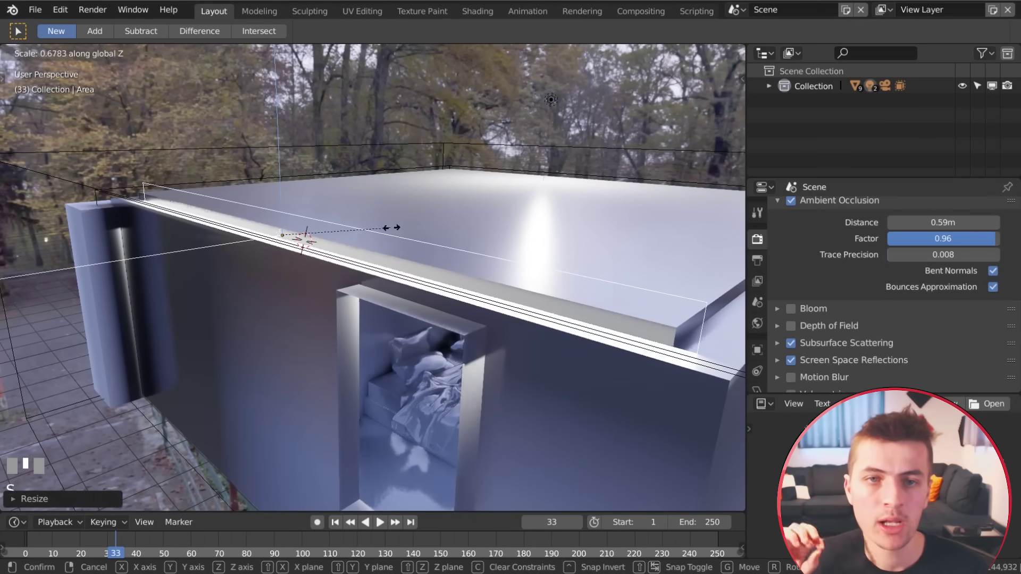
left_click(277, 223)
key("g")
key("z")
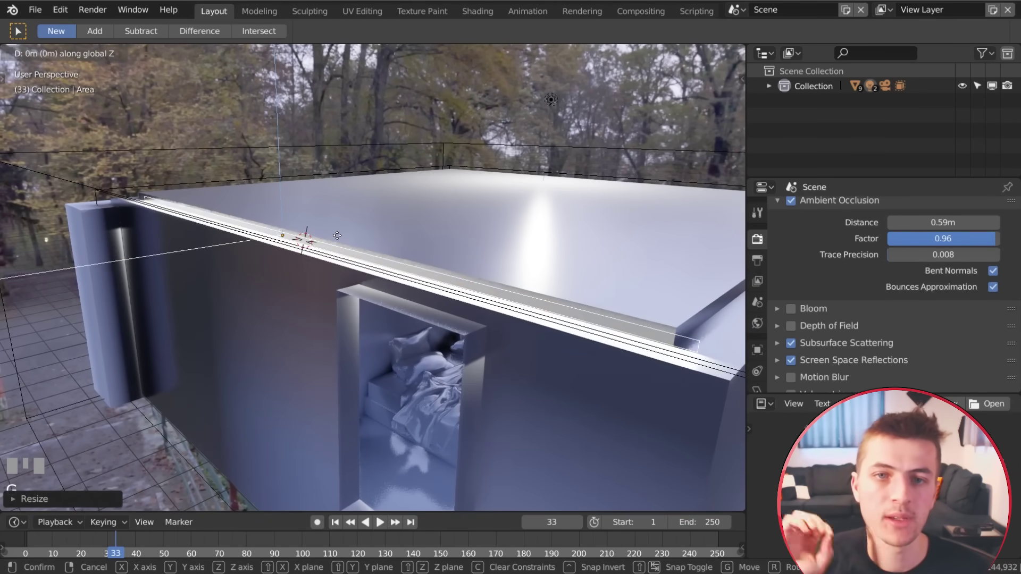
left_click(335, 259)
Fine-tune the light strip's Z scale and height from the camera view so it sits at the ceiling edge.
key("KP_0")
scroll(300, 248, "up", 2)
middle_click_drag(298, 245, 308, 295, "shift")
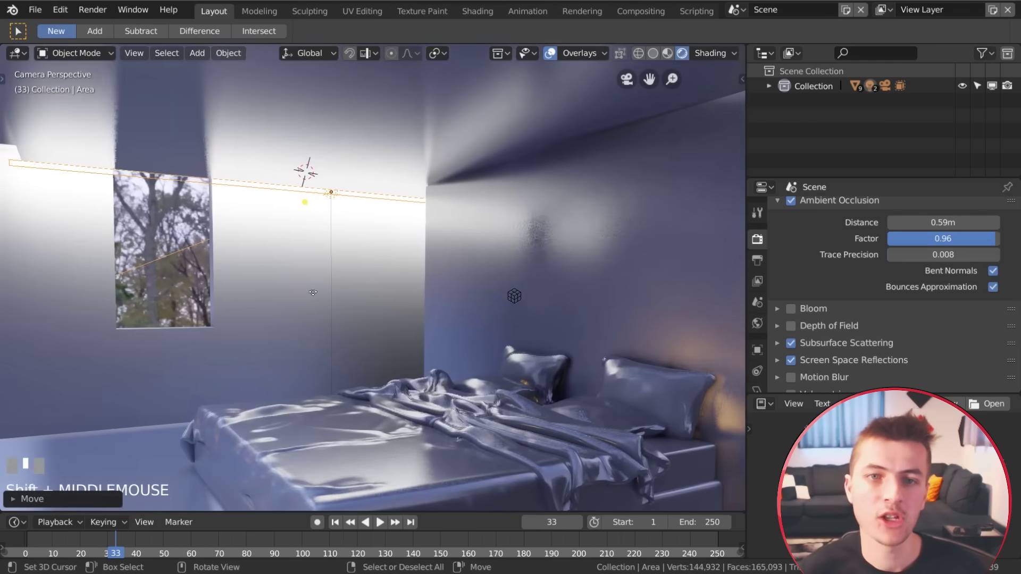
scroll(309, 295, "down", 1)
key("s")
key("z")
left_click(319, 313)
key("g")
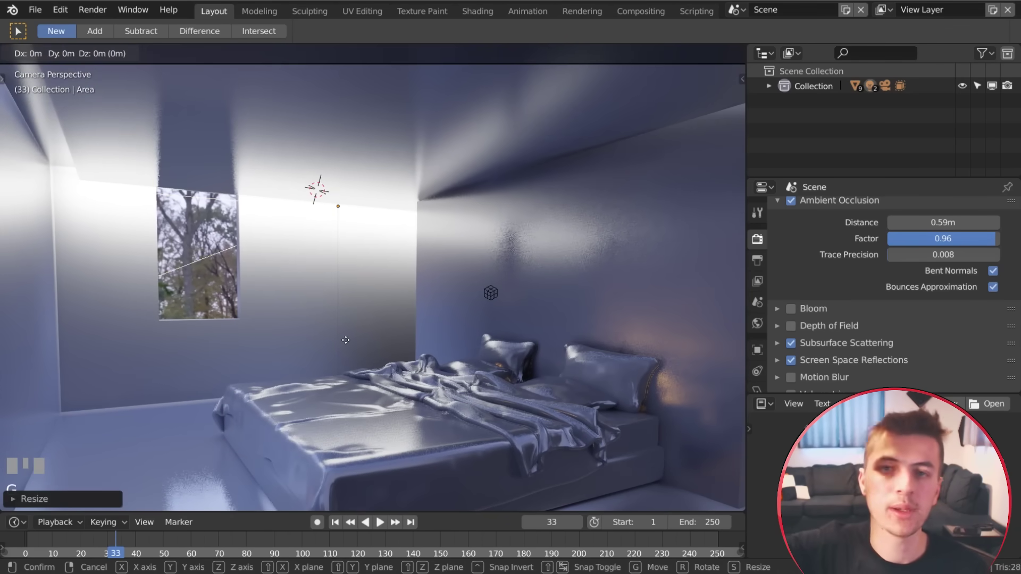
key("z")
left_click(348, 336)
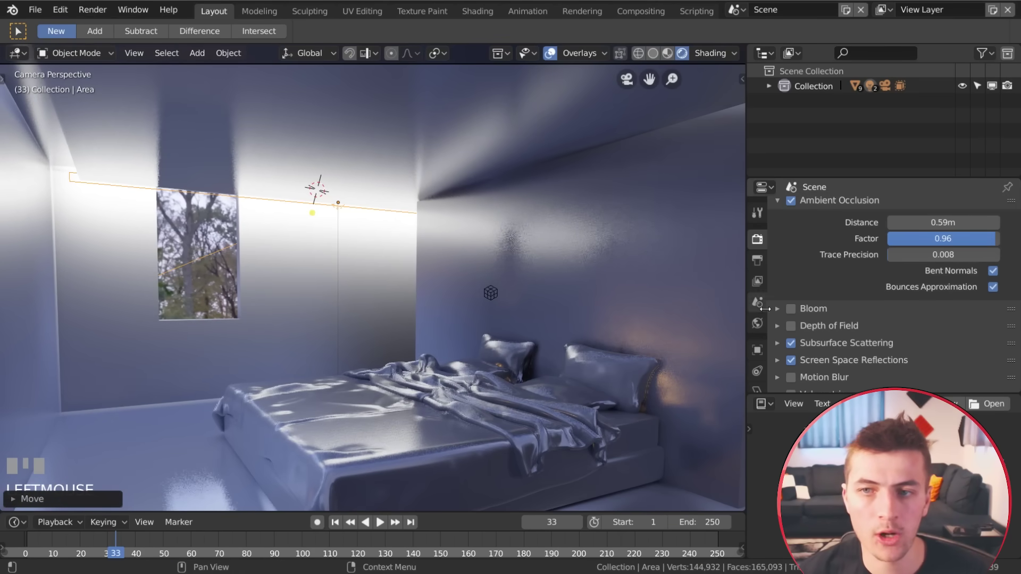
Set the area light's energy to 1.5 and its color to a warm orange (R 1.000, G 0.660, B 0.368).
scroll(760, 345, "down", 3)
left_click(758, 335)
left_click(918, 306)
type("1.5")
key("Return")
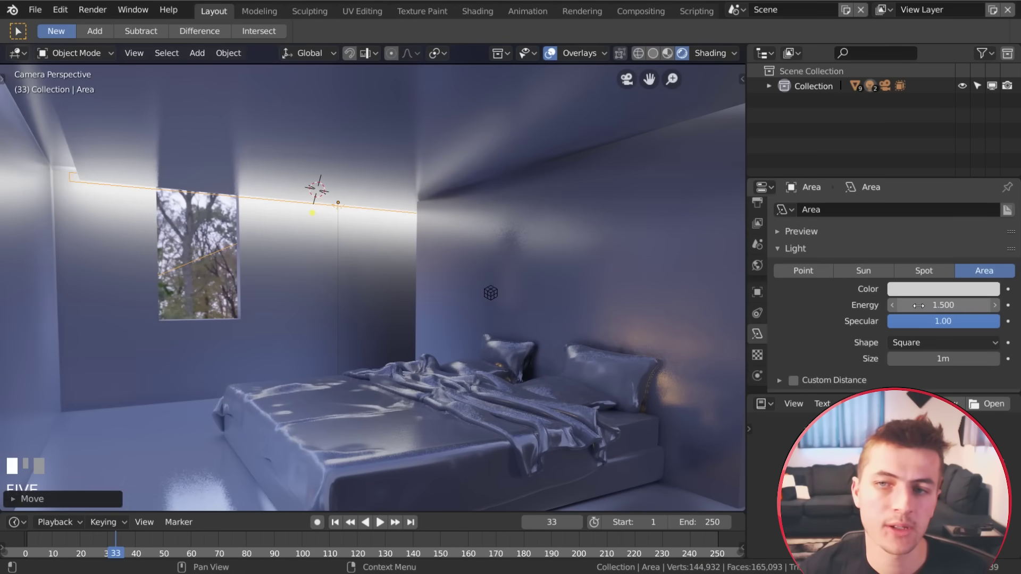
left_click(943, 291)
left_click(911, 160)
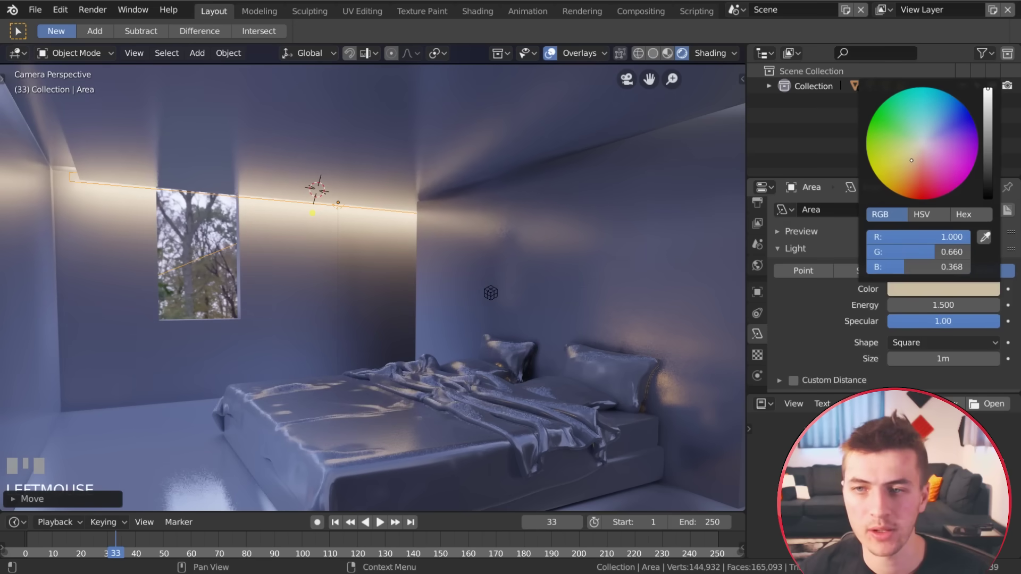
Expand the area light's Shadow settings and enable Contact Shadows.
scroll(835, 345, "down", 5)
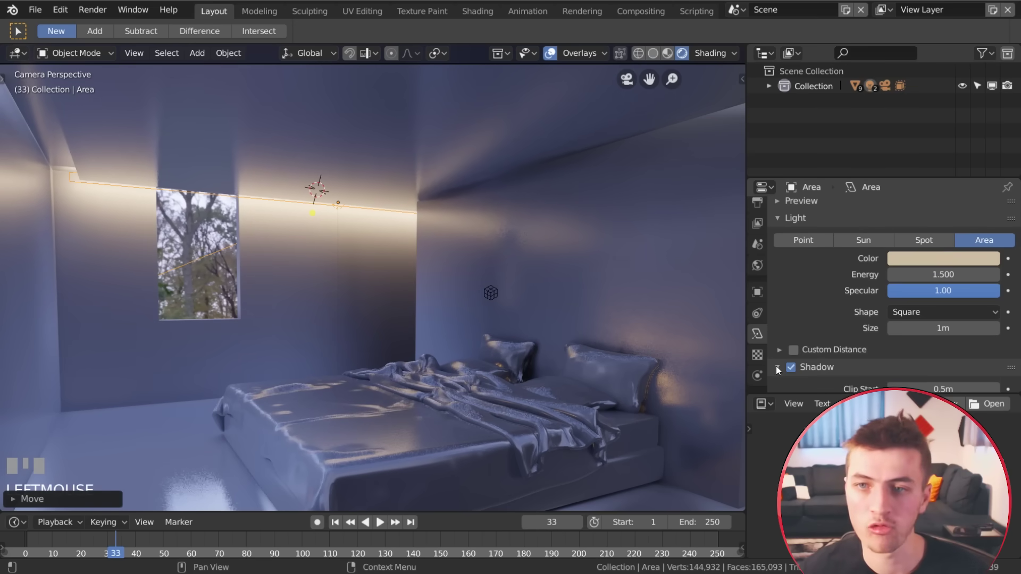
scroll(804, 302, "down", 4)
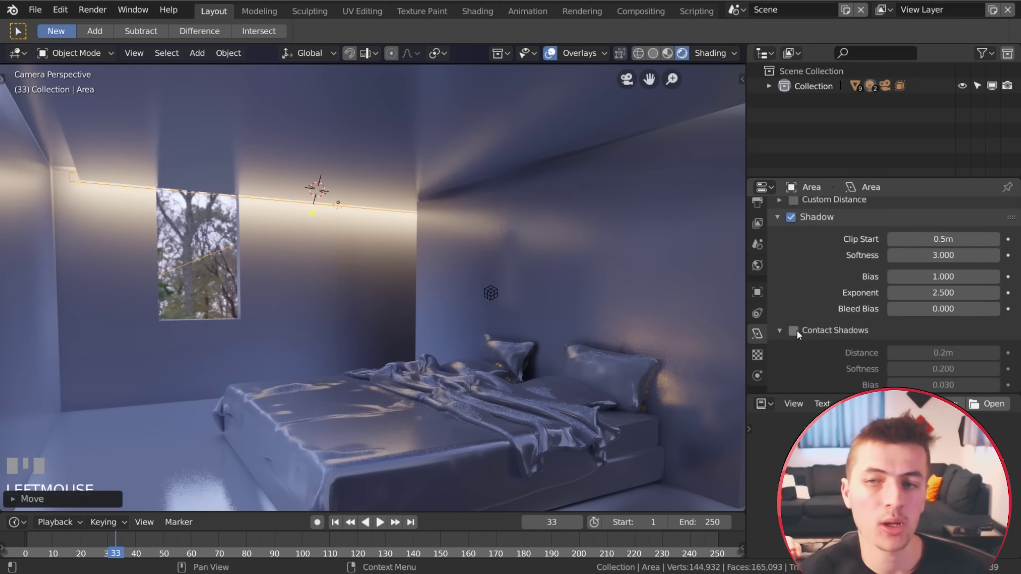
scroll(898, 323, "down", 2)
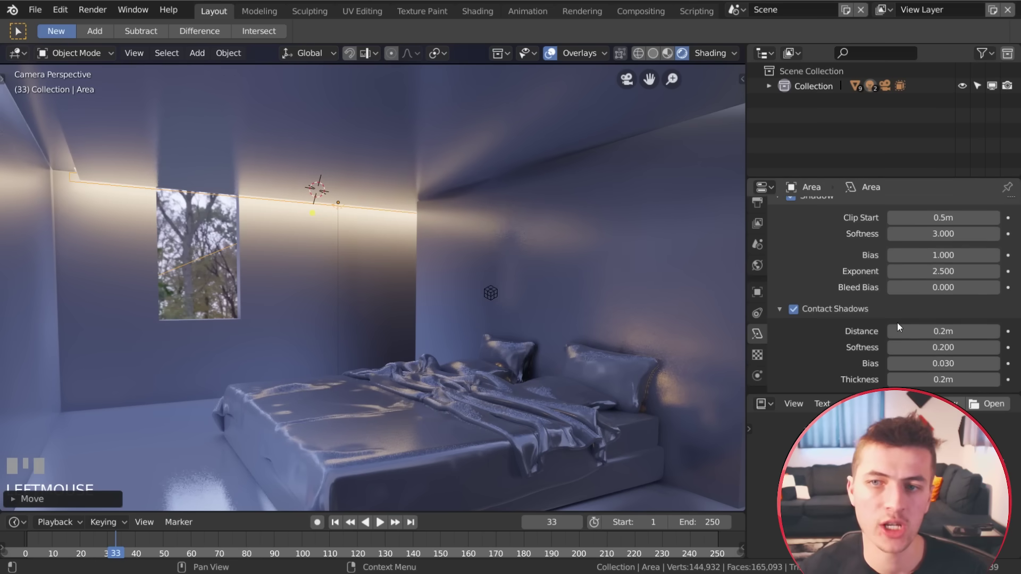
scroll(875, 302, "up", 2)
scroll(873, 301, "up", 2)
Enable Custom Distance for the area light and nudge the light strip slightly upward.
left_click(794, 246)
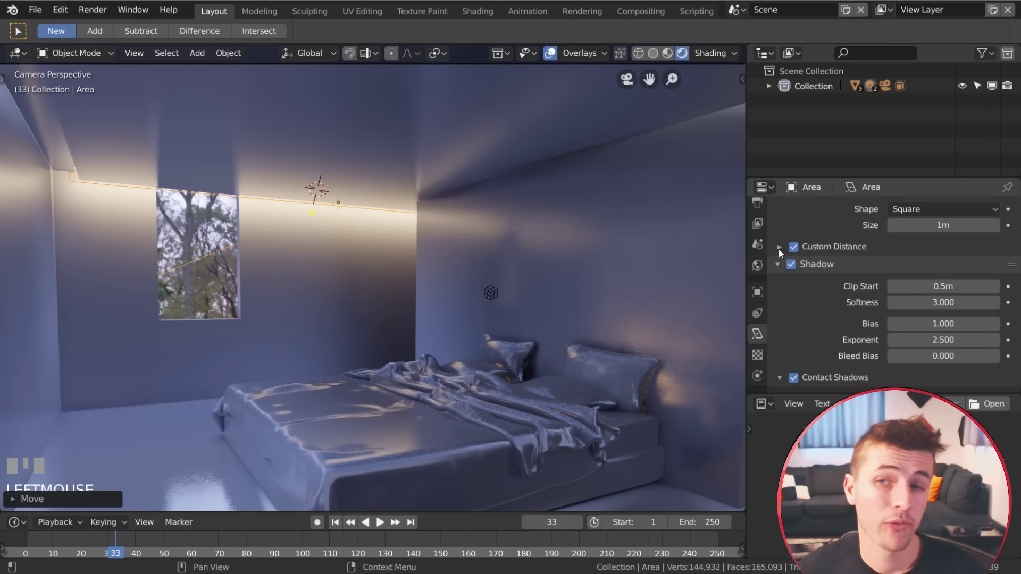
left_click(778, 247)
left_click_drag(937, 269, 905, 269)
key("Escape")
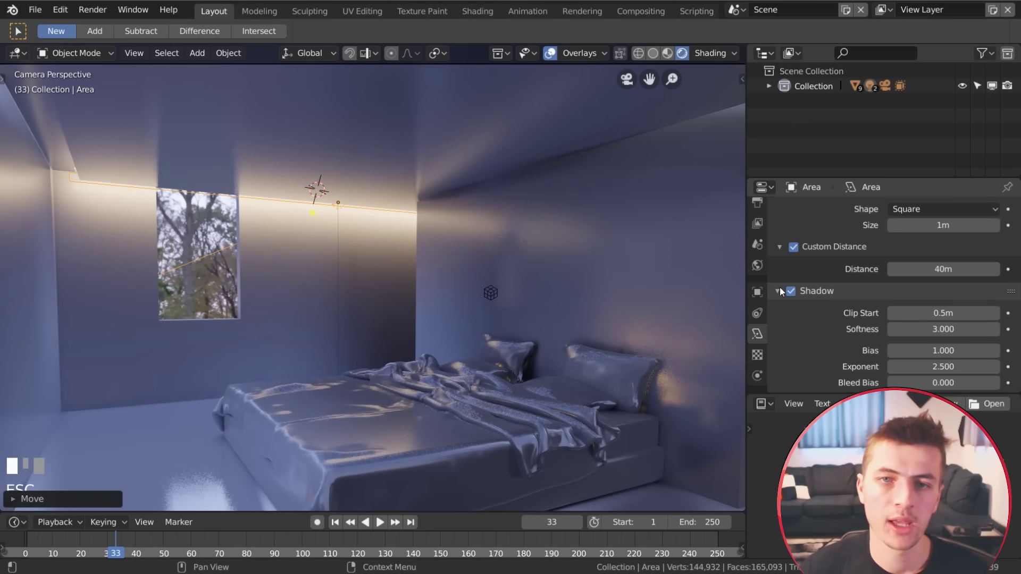
left_click(303, 235)
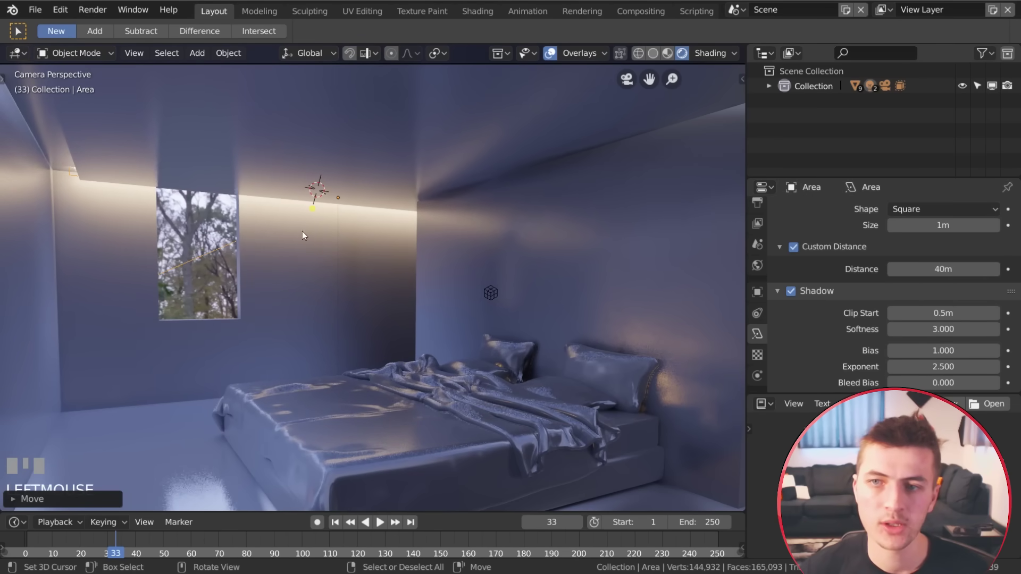
Duplicate the light strip, rotate the copy -90° in top view and place it along the room's -Y ceiling edge.
scroll(372, 241, "down", 3)
key("KP_7")
middle_click_drag(468, 278, 368, 262, "shift")
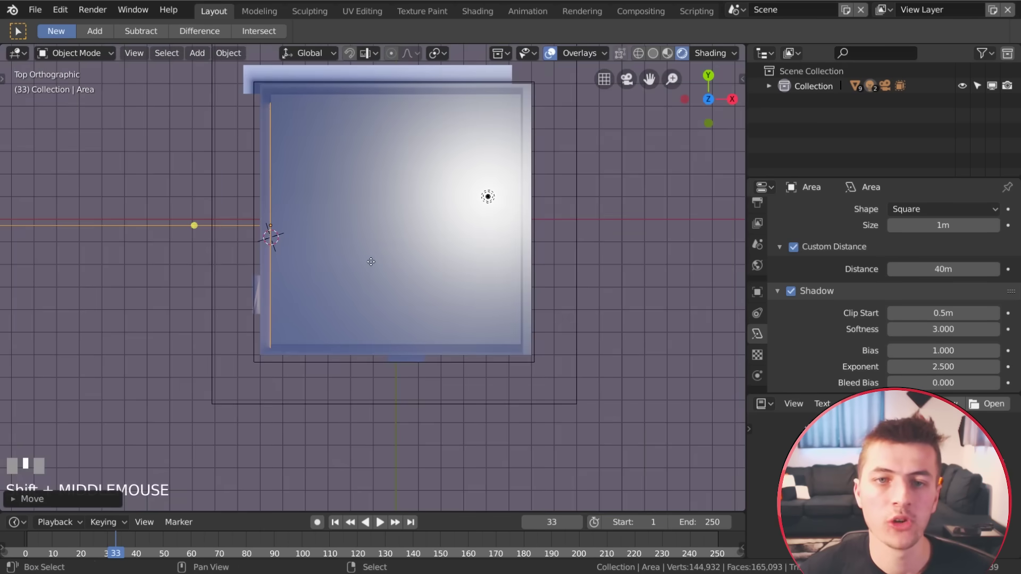
key("shift+d")
left_click(367, 294)
type("r-90")
key("Return")
key("g")
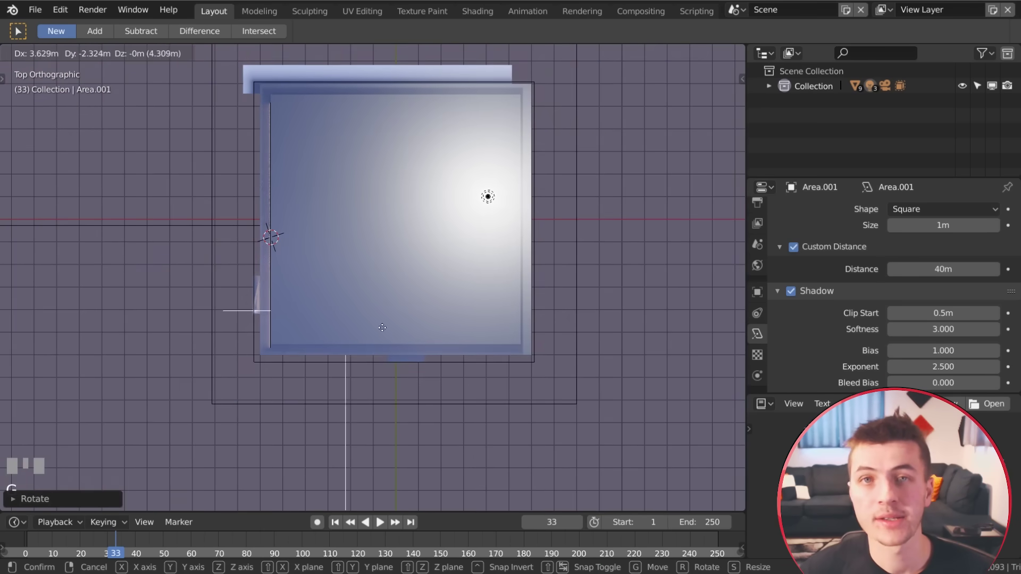
left_click(423, 359)
Duplicate the light strip again and place the copy, facing +X, along the room's +X ceiling edge.
key("shift+d")
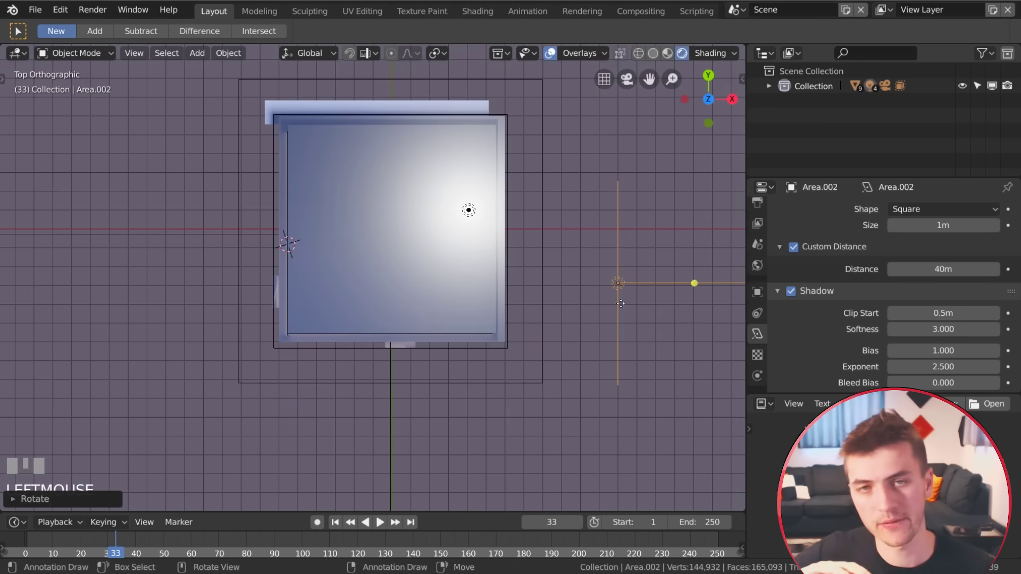
key("g")
left_click(535, 259)
middle_click_drag(535, 259, 424, 228)
scroll(551, 314, "up", 5)
scroll(423, 228, "down", 2)
key("KP_0")
scroll(423, 228, "up", 3)
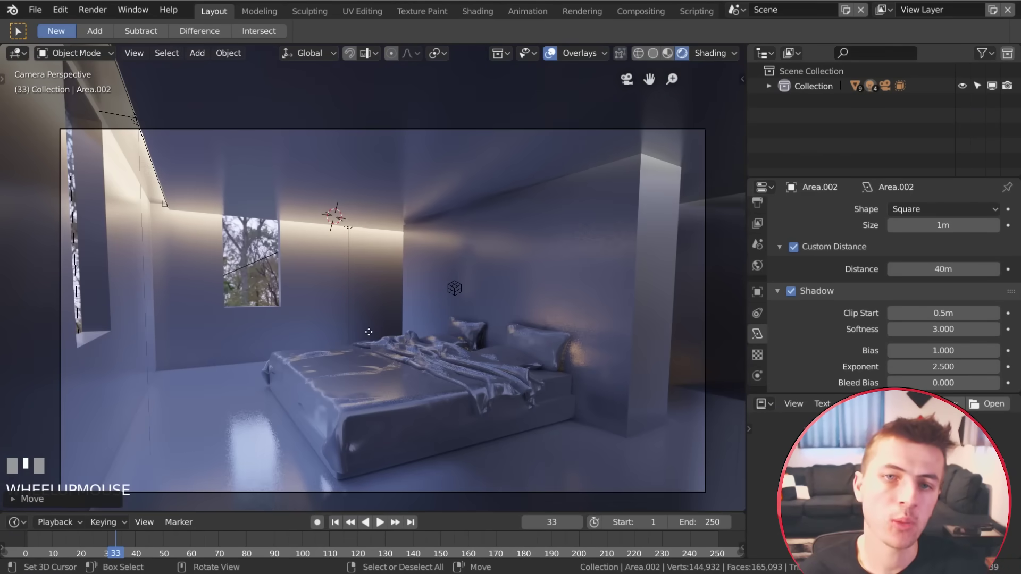
Add a plane with the 3D cursor at the world origin and scale it up uniformly.
key("shift+s")
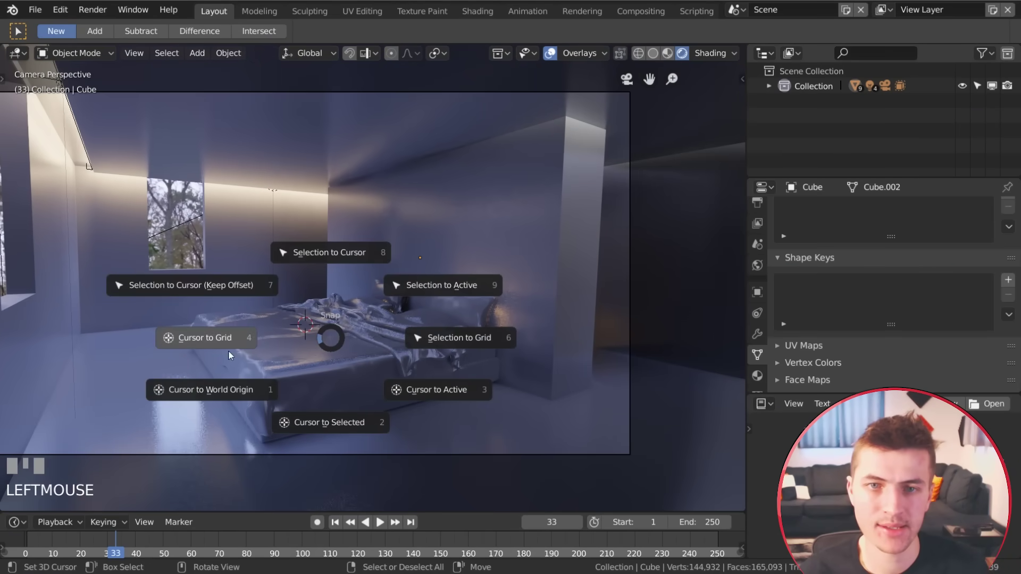
left_click(229, 383)
key("shift+a")
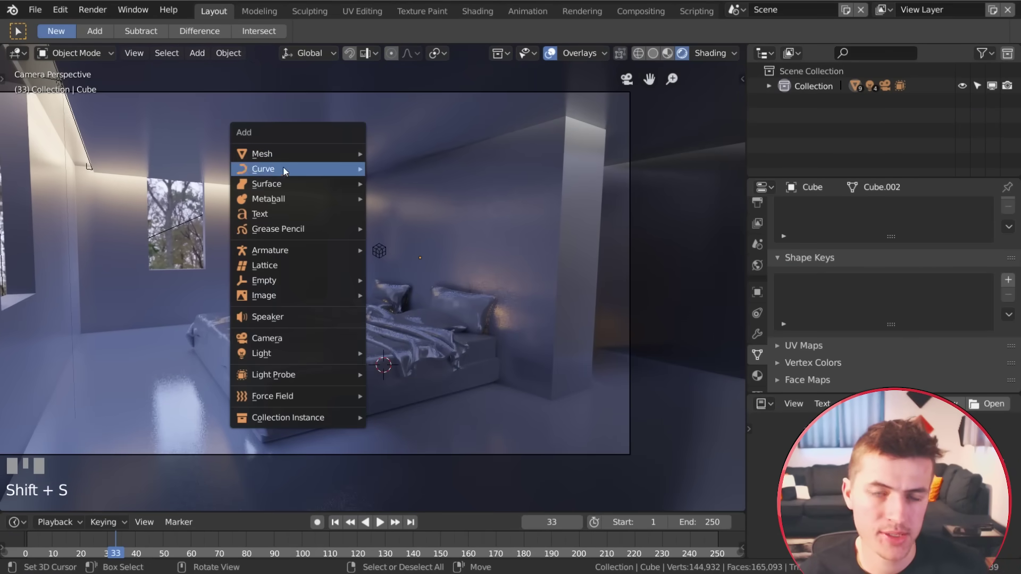
mouse_move(282, 154)
left_click(387, 155)
key("s")
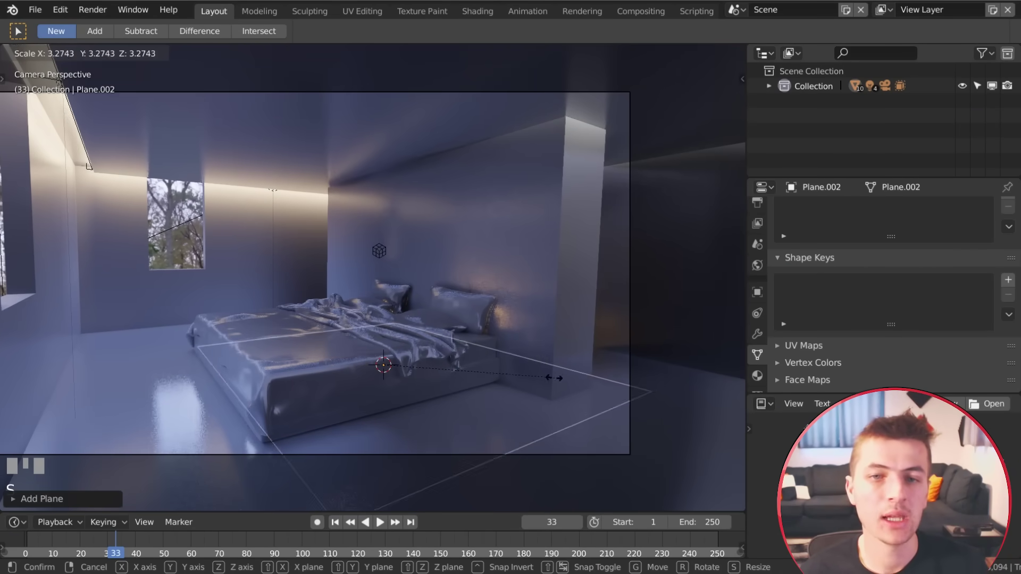
Scale the new plane up about three times and move it along X and Z beneath the foot of the bed.
left_click(537, 376)
key("g")
key("x")
left_click(462, 379)
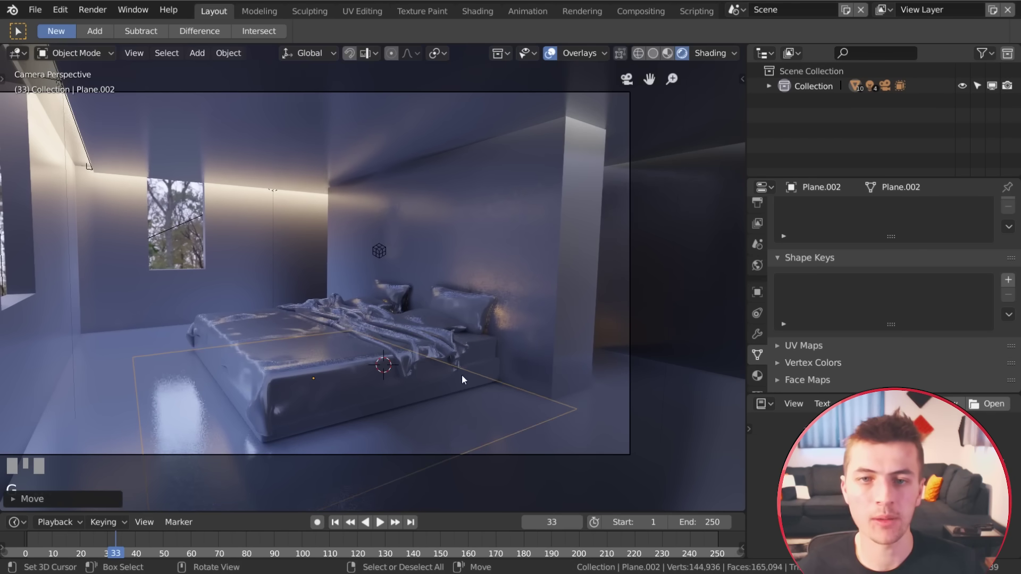
key("g")
key("z")
left_click(482, 394)
Shrink the rug plane slightly and adjust its height along Z so it lies just above the floor.
key("s")
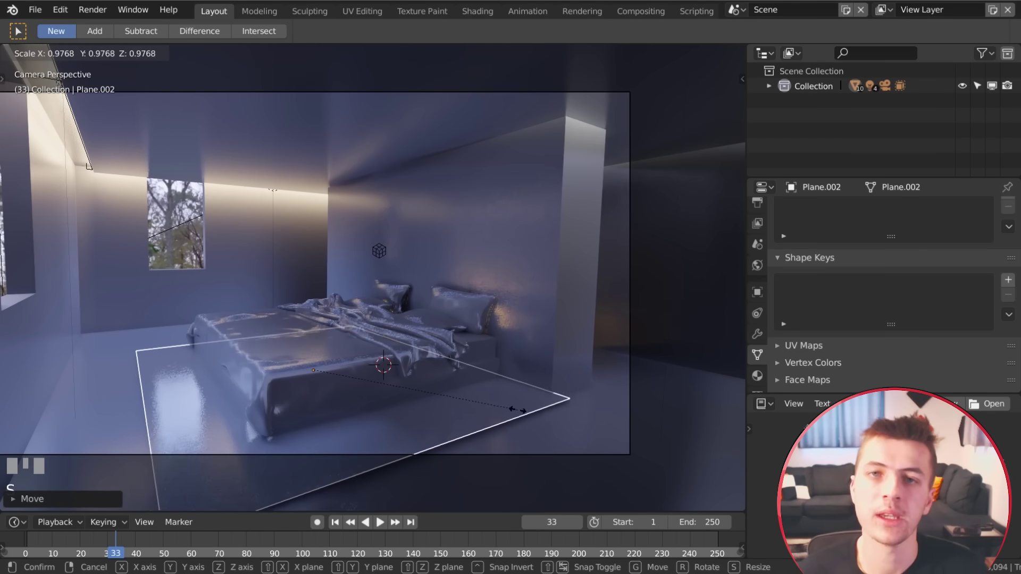
left_click(506, 406)
key("g")
key("z")
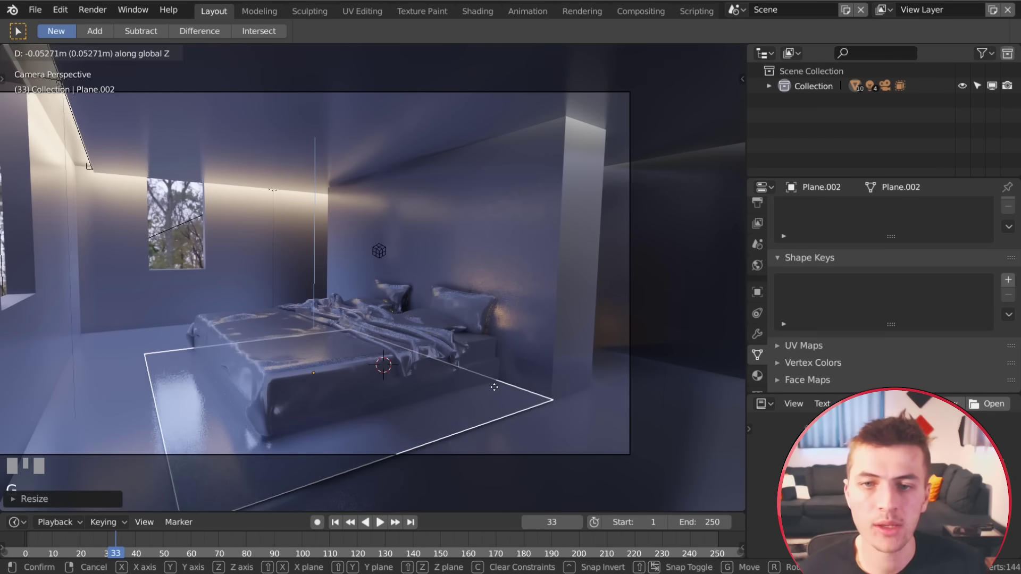
left_click(493, 389)
middle_click_drag(481, 403, 470, 324, "shift")
scroll(474, 326, "up", 2)
key("g")
key("z")
left_click(487, 335)
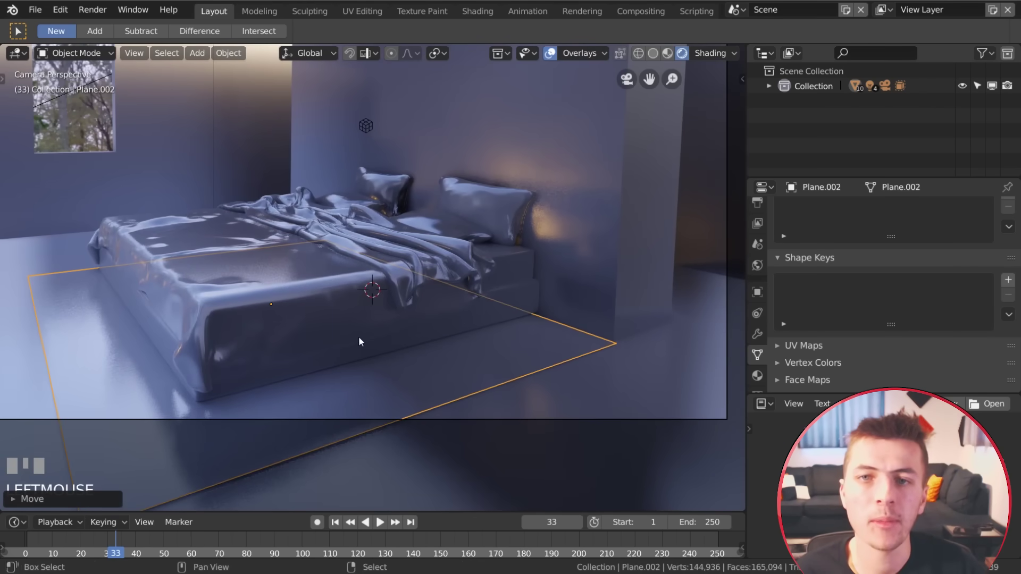
Switch the viewport to solid shading and add a Hair particle system with Advanced enabled to the rug plane.
mouse_move(360, 340)
middle_mouse_down("shift")
mouse_move(439, 328)
mouse_move(428, 253)
middle_mouse_up("shift")
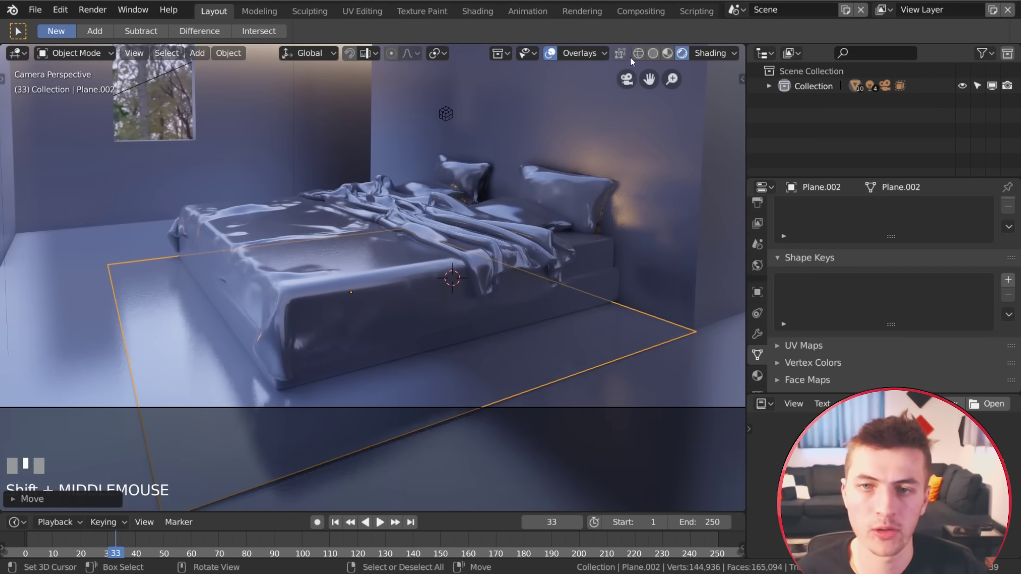
left_click(653, 53)
scroll(764, 354, "down", 3)
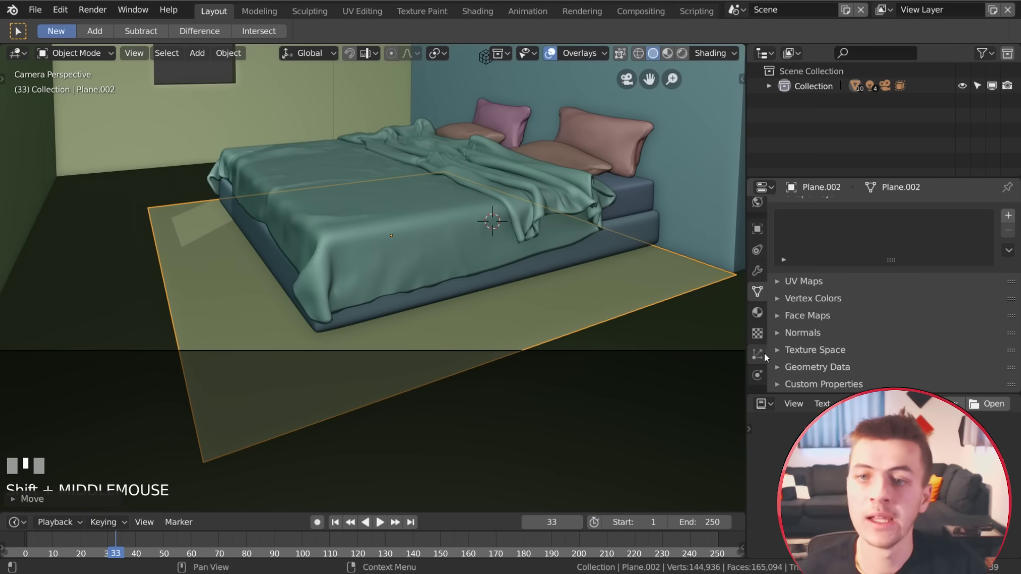
left_click(757, 354)
left_click(850, 272)
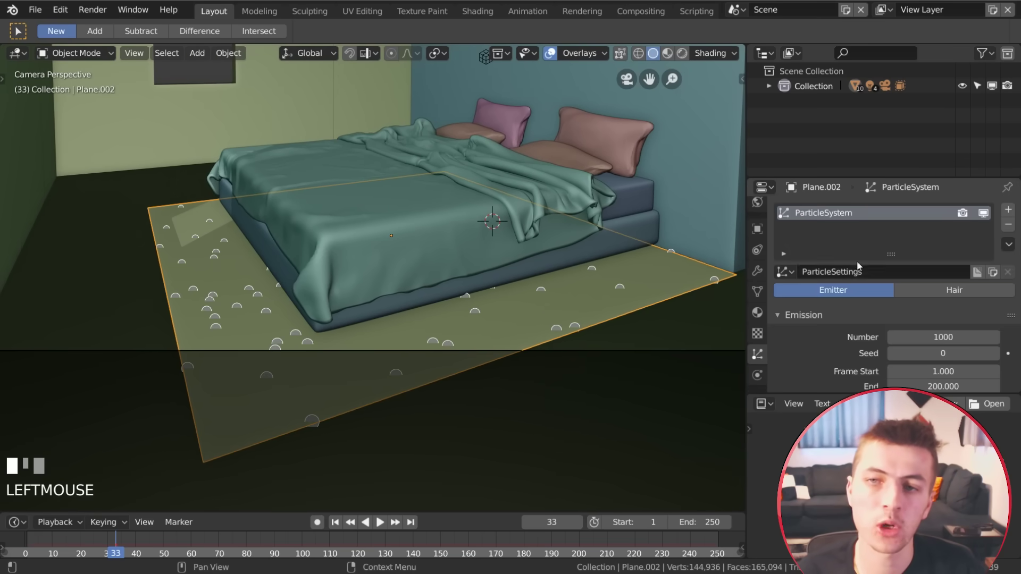
left_click(936, 289)
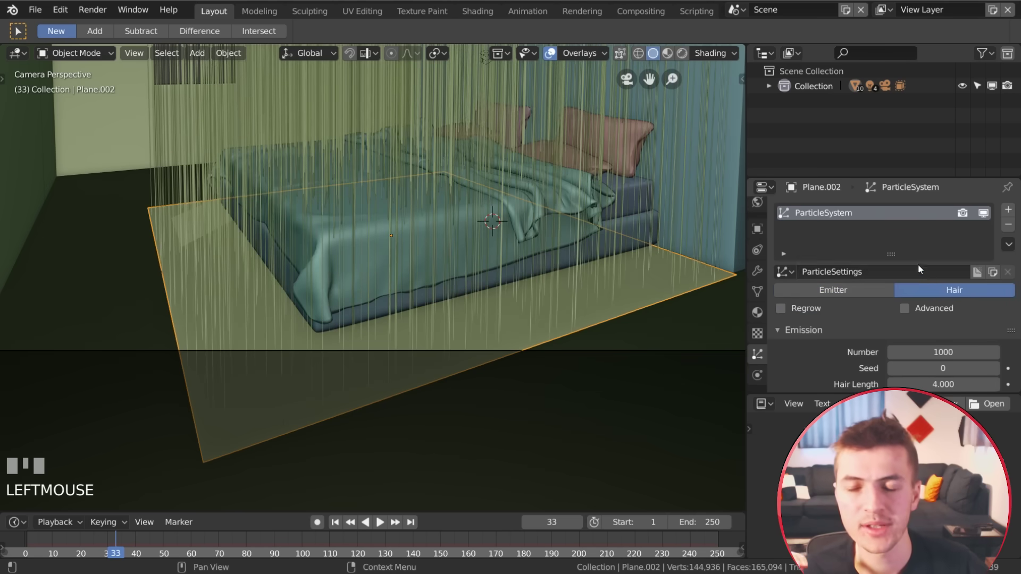
left_click(916, 309)
Set the rug's hair length to 0.02 and its number of hairs to 10000.
scroll(934, 309, "down", 3)
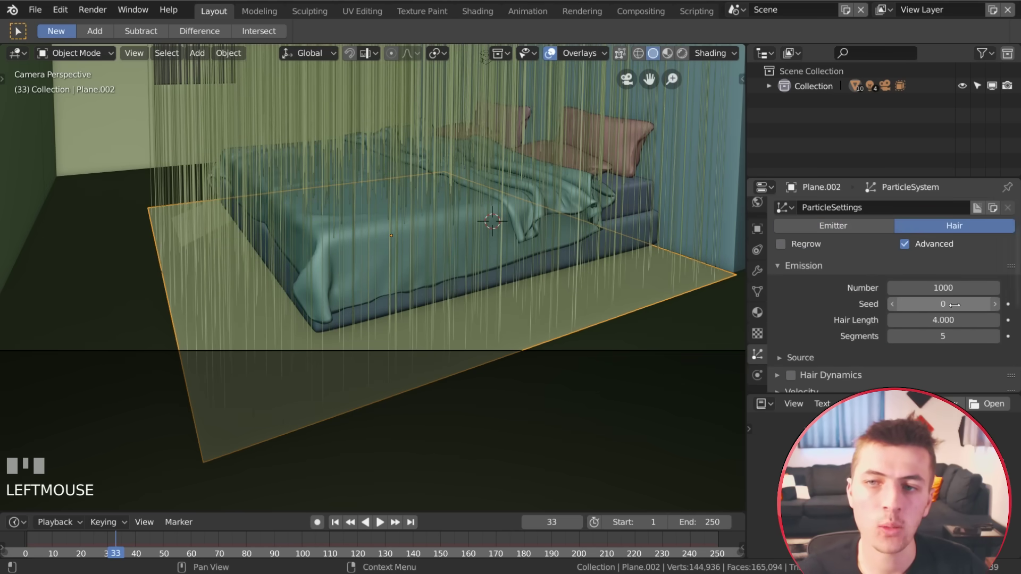
left_click(892, 303)
left_click_drag(947, 320, 923, 320)
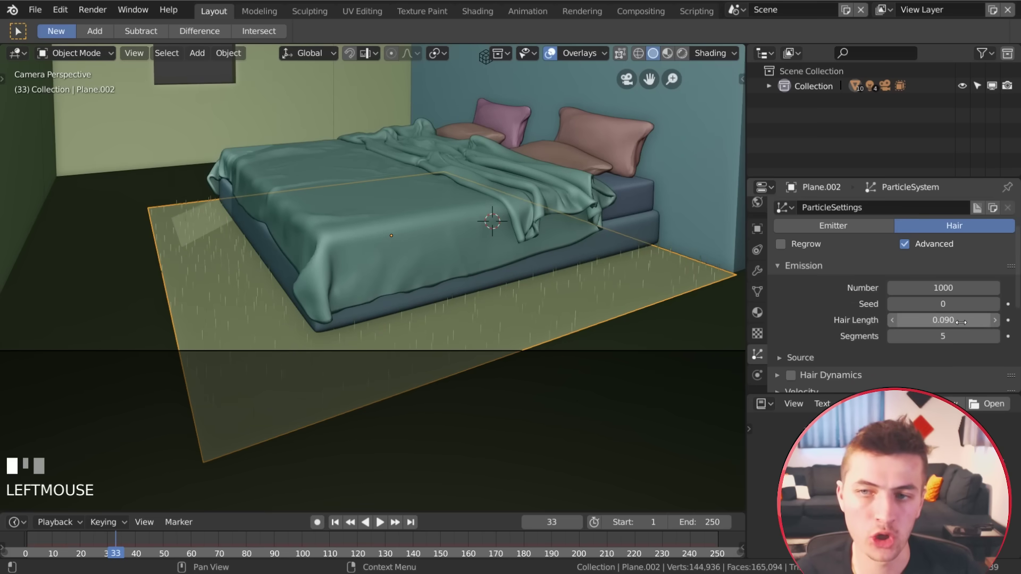
left_click(939, 320)
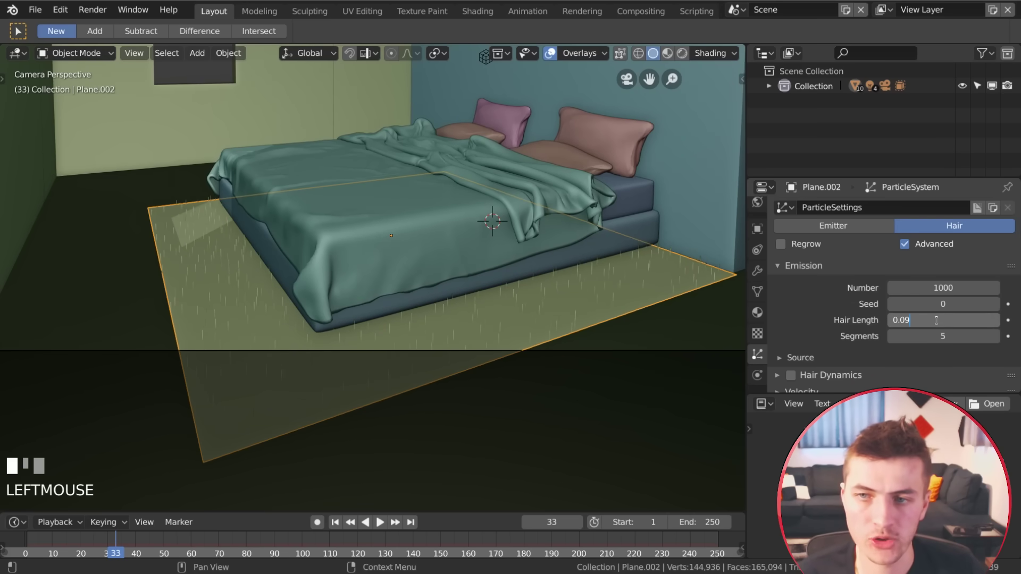
scroll(946, 321, "up", 2)
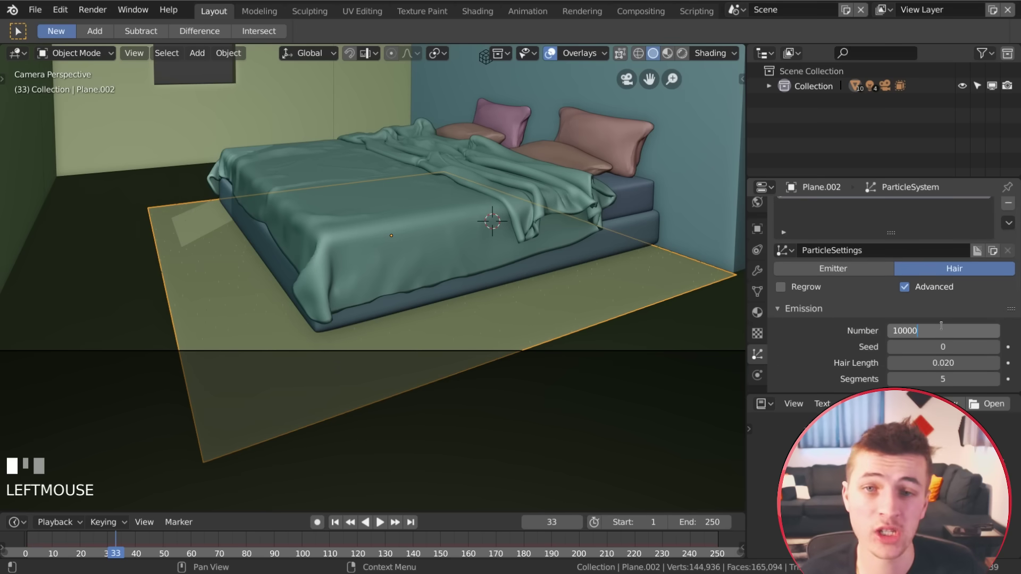
Set the Brownian force in the hair physics to 0.01 to randomize the strands.
scroll(642, 273, "up", 3)
middle_click_drag(643, 272, 522, 228, "shift")
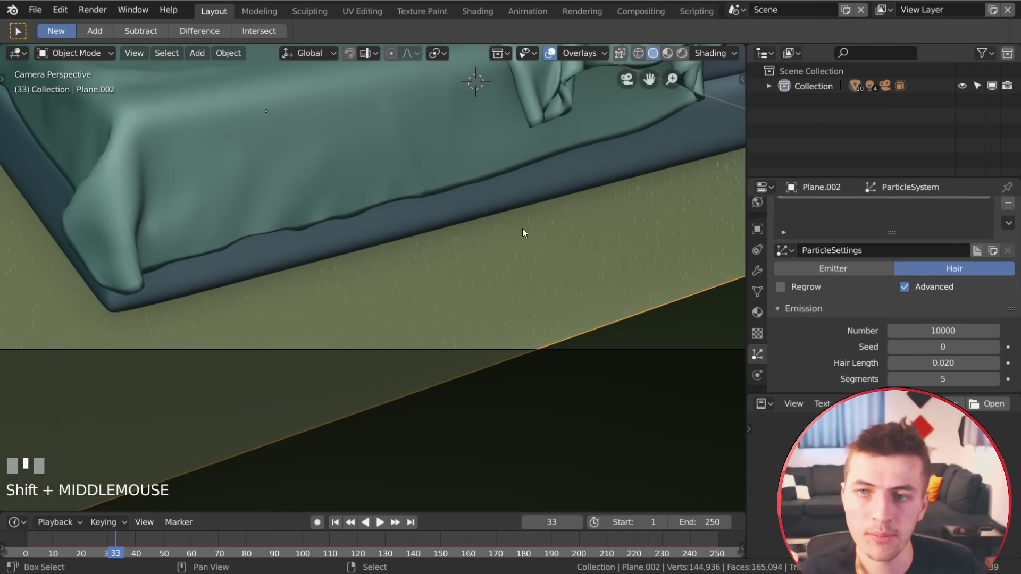
scroll(508, 202, "up", 3)
scroll(908, 312, "down", 10)
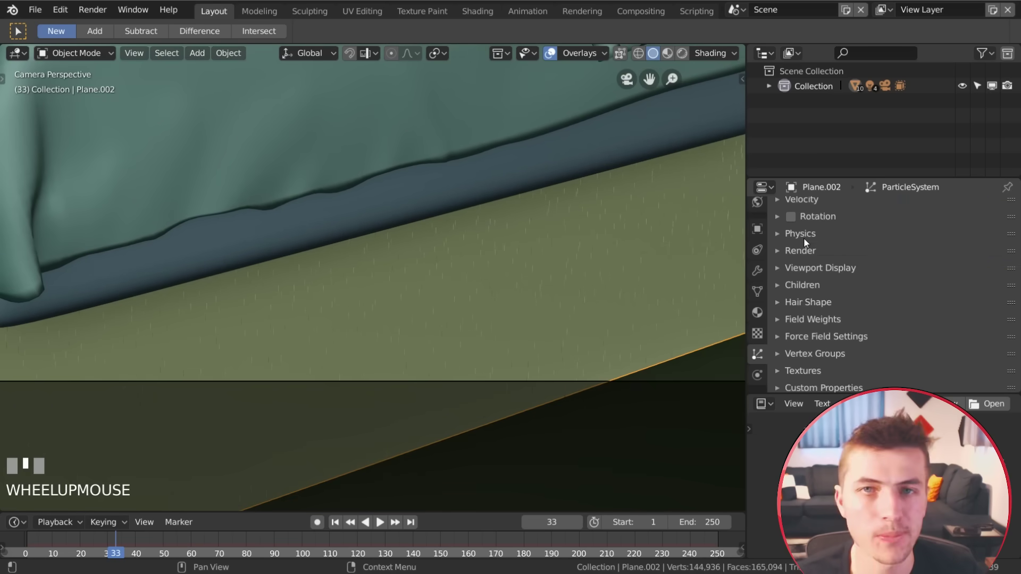
left_click(803, 237)
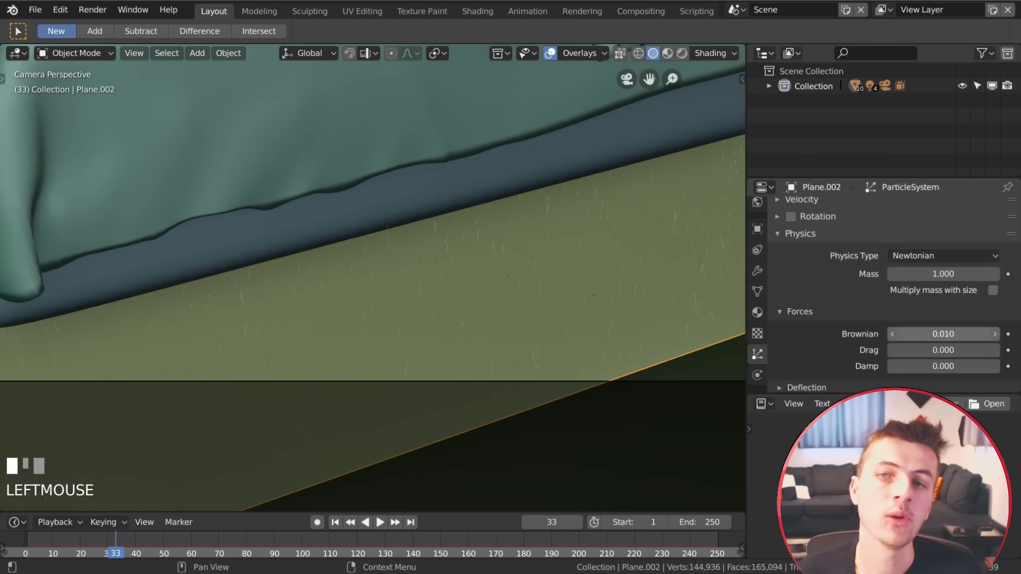
left_click_drag(944, 334, 959, 334)
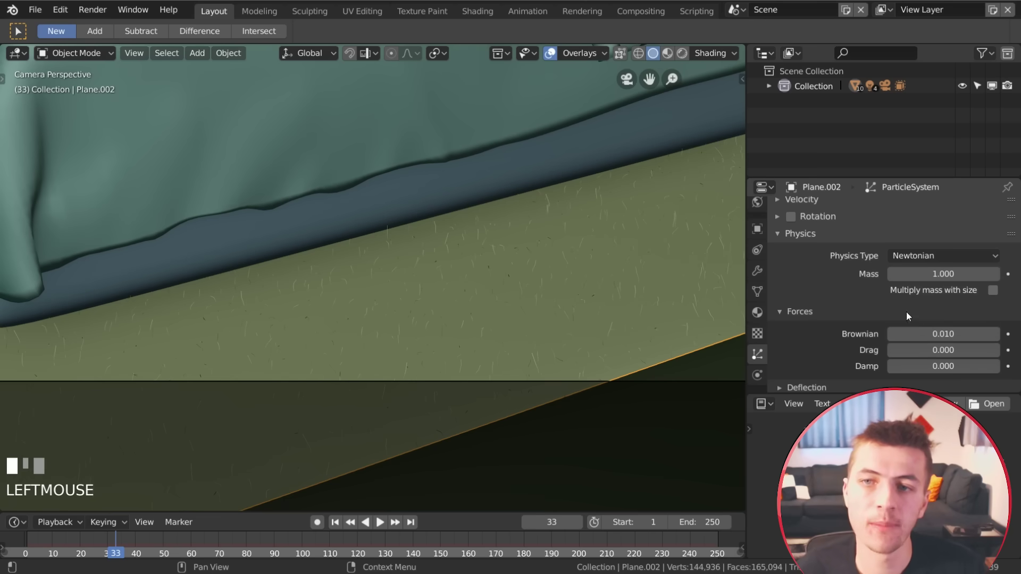
Enable Simple children for the rug hair with a length of 1 and a radius of 0.03.
scroll(904, 311, "down", 5)
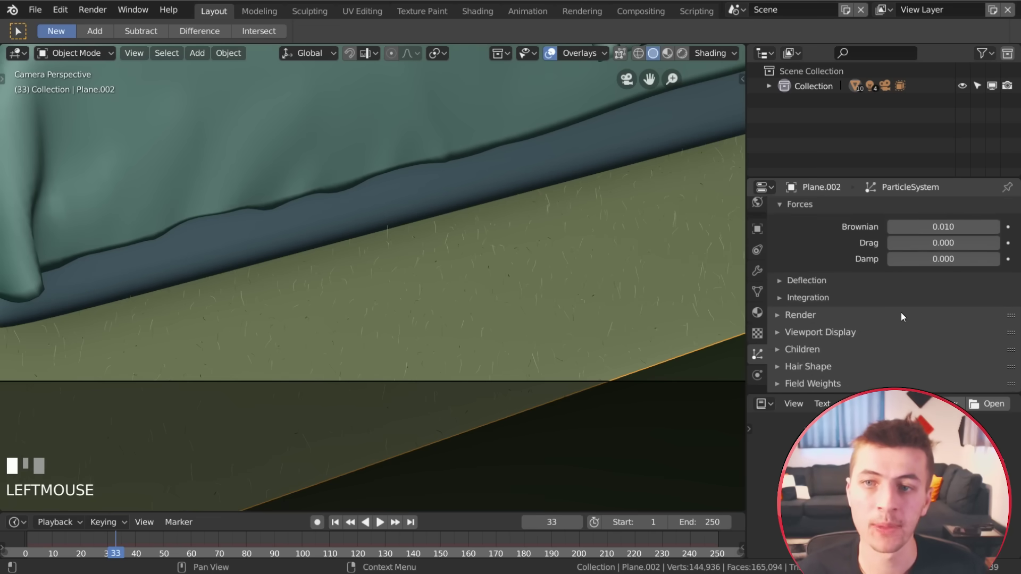
scroll(901, 317, "down", 2)
left_click(812, 306)
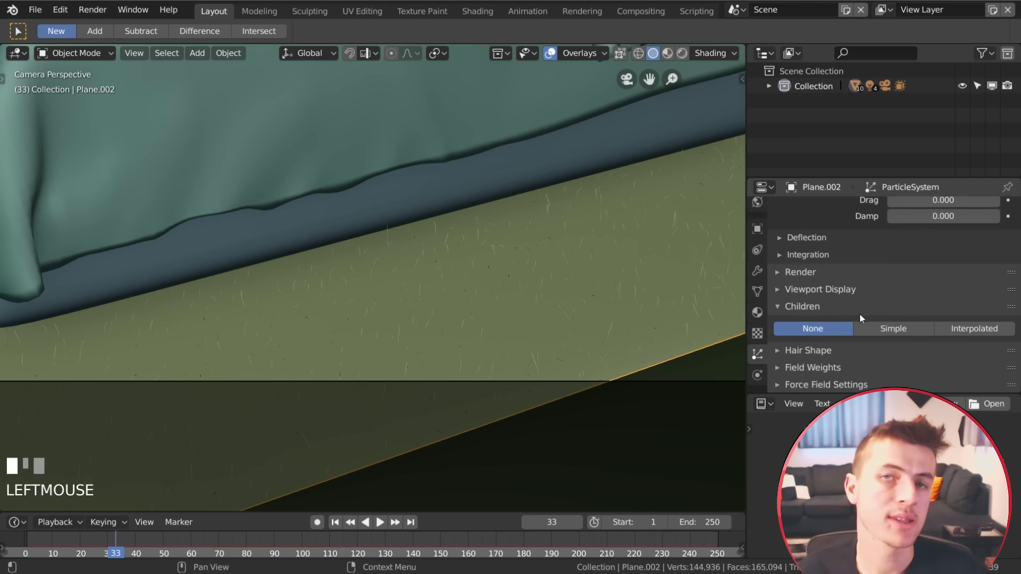
left_click(891, 329)
scroll(922, 337, "down", 5)
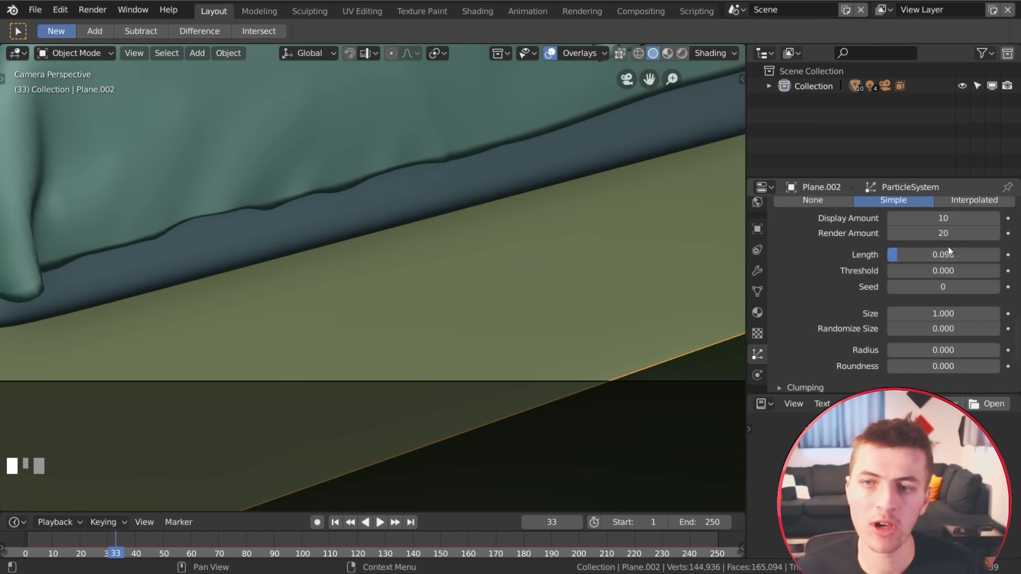
left_click_drag(950, 252, 951, 252)
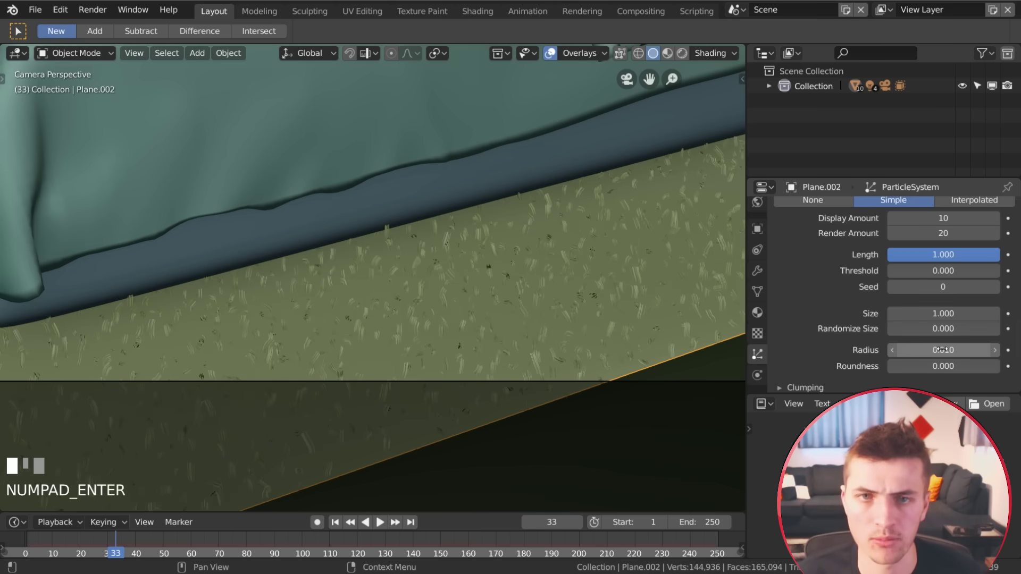
key("Return")
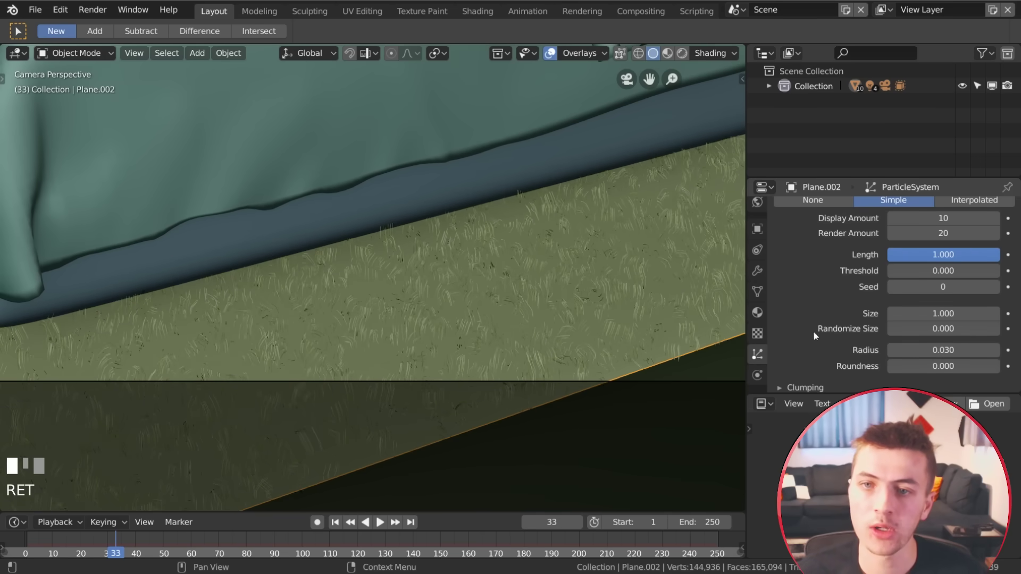
Set the rug's hair length to 0.05.
scroll(521, 299, "down", 4)
middle_click_drag(521, 299, 544, 282, "shift")
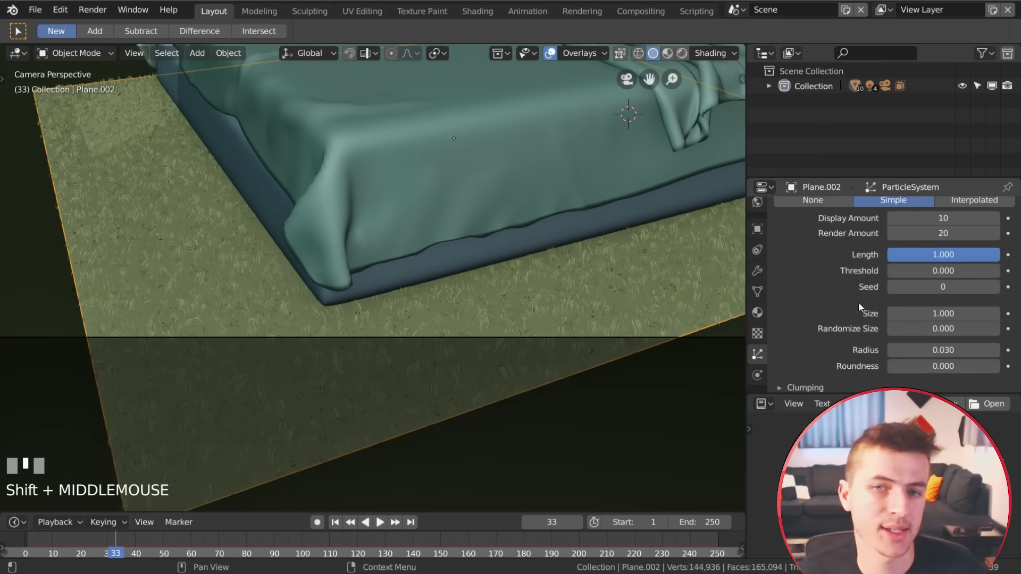
scroll(944, 319, "up", 10)
scroll(943, 352, "down", 2)
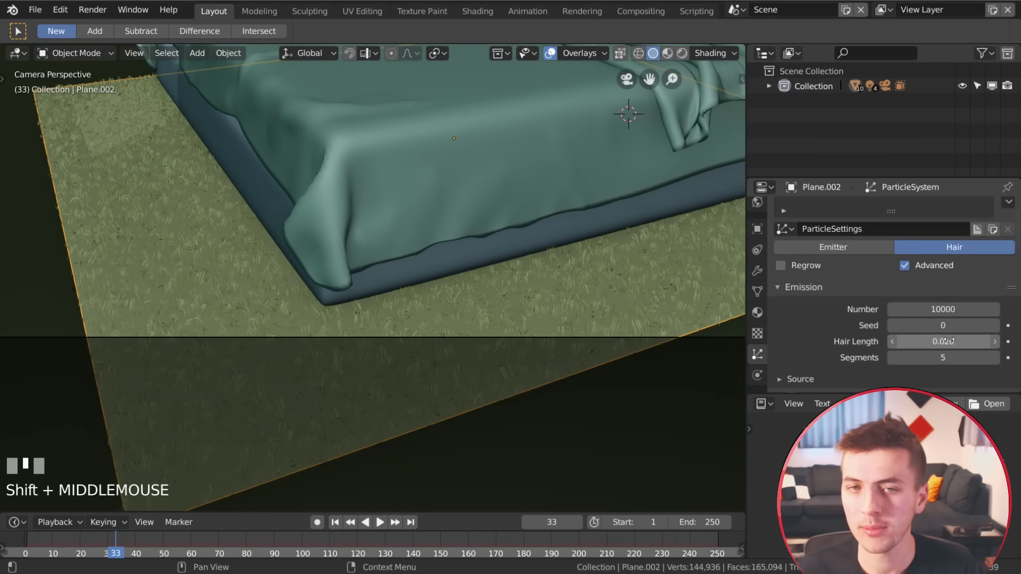
double_click(948, 340)
type("5")
left_click(948, 340)
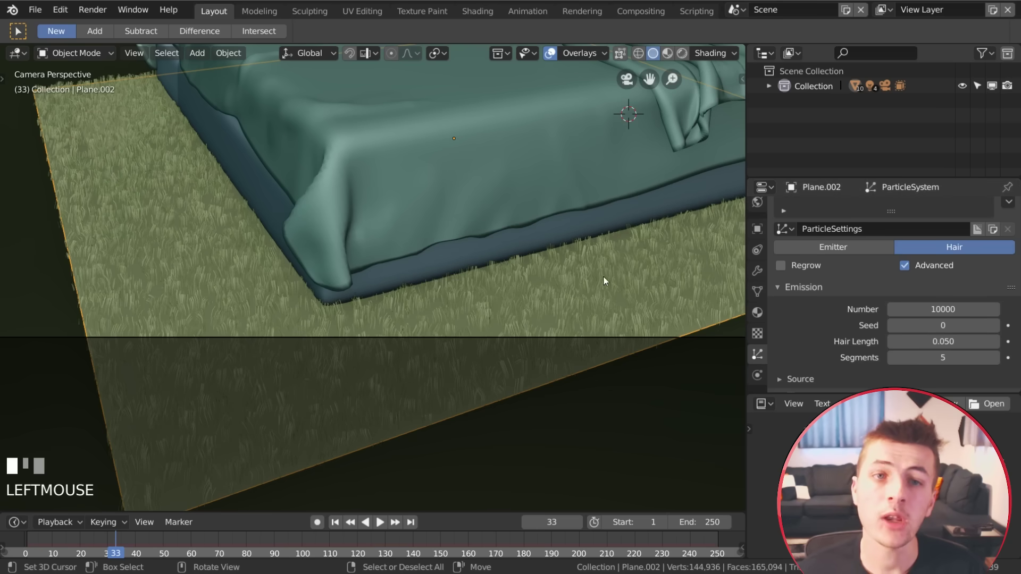
Enter Particle Edit mode on the rug and enlarge the comb brush radius to 121 px.
scroll(340, 251, "down", 4)
scroll(519, 253, "up", 3)
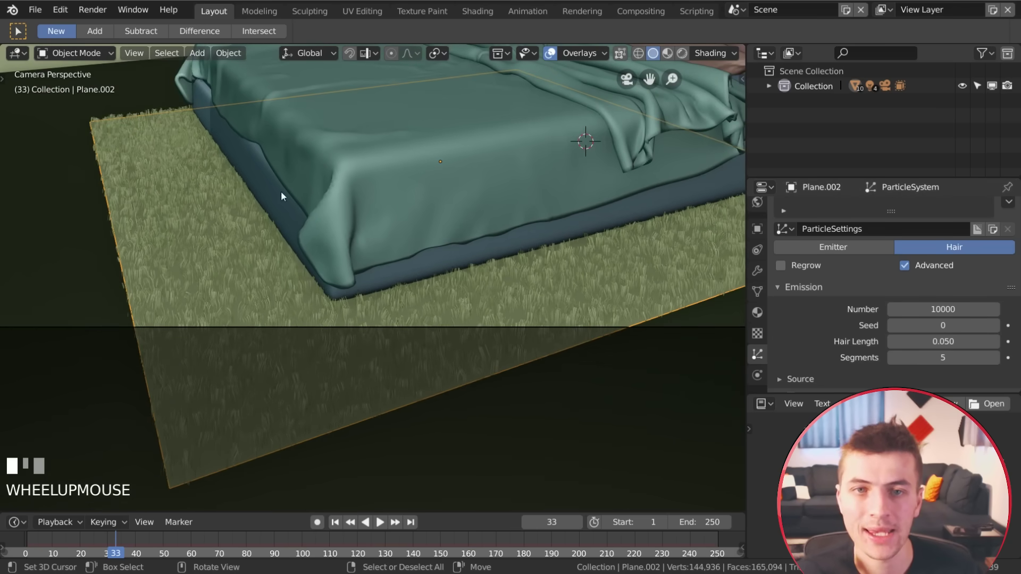
left_click(80, 53)
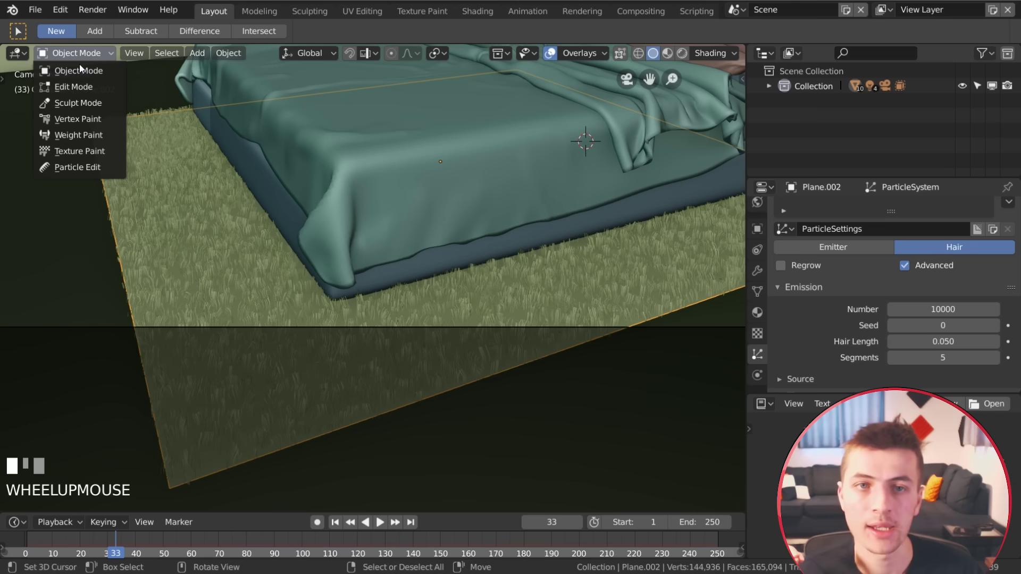
left_click(93, 169)
key("f")
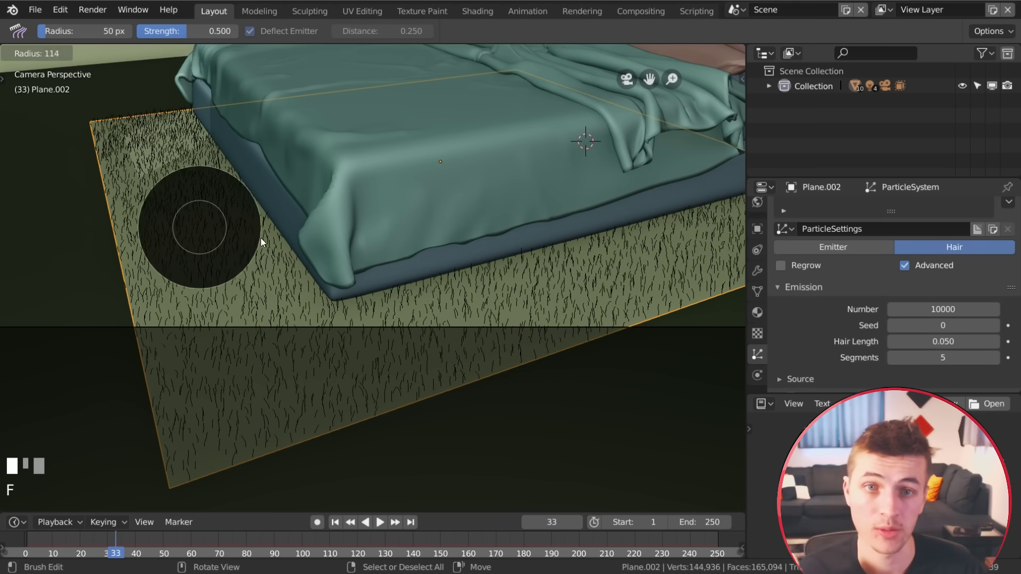
left_click(261, 237)
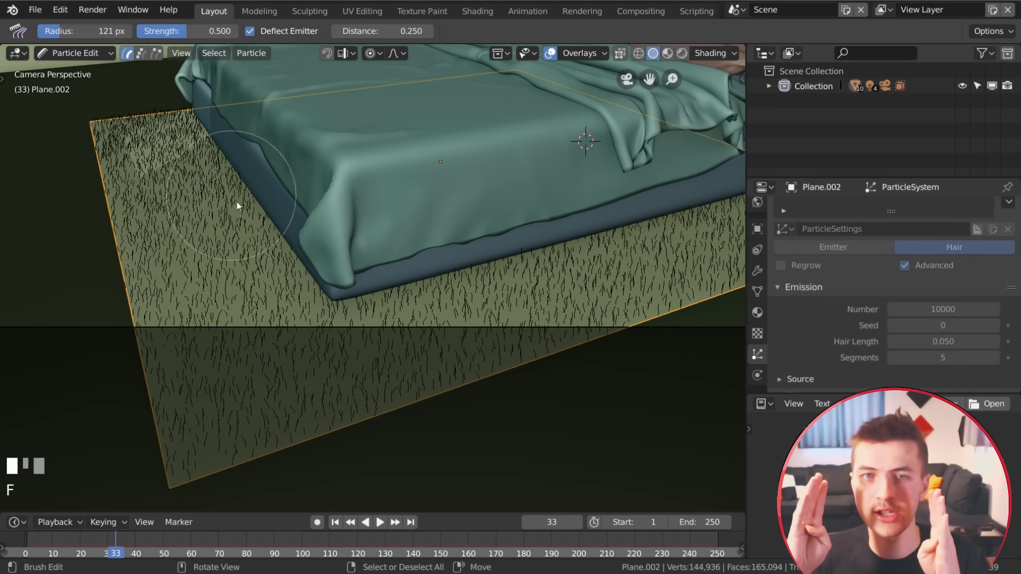
Undo a trial comb stroke near the bed corner and set the brush to 146 px radius and 0.32 strength.
mouse_move(318, 317)
left_mouse_down()
mouse_move(218, 302)
mouse_move(260, 230)
left_mouse_up()
key("ctrl+z")
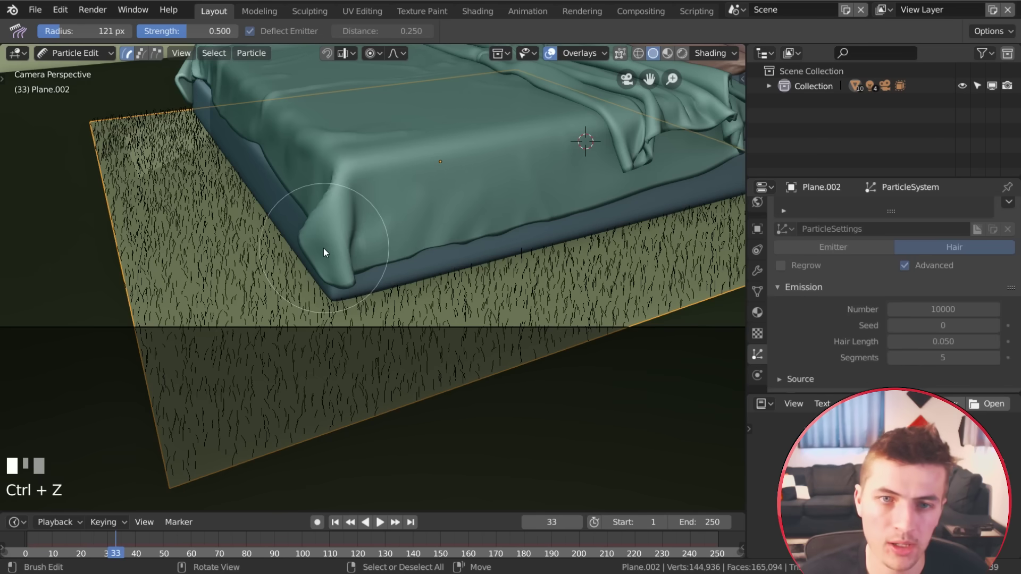
key("f")
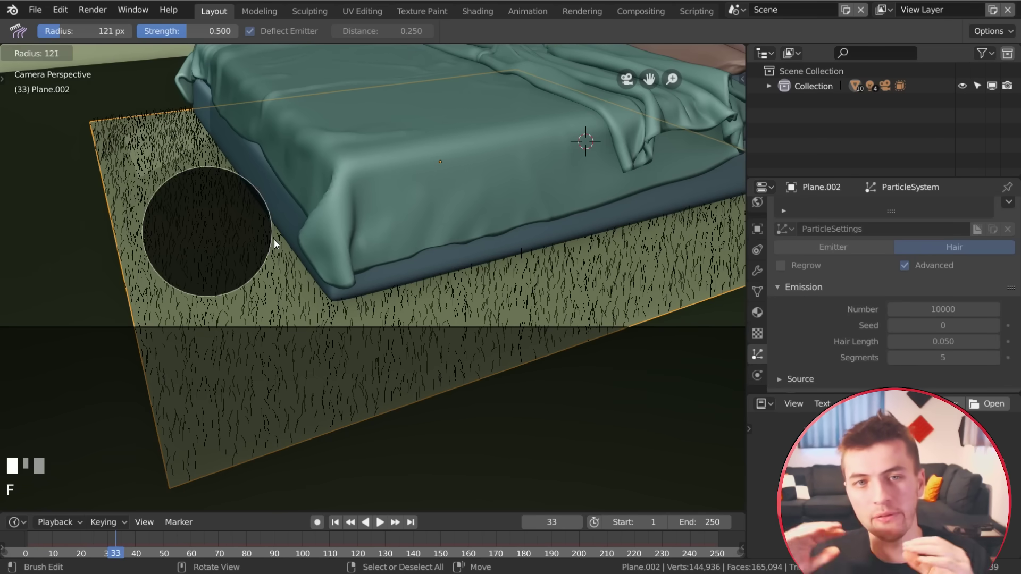
left_click(283, 242)
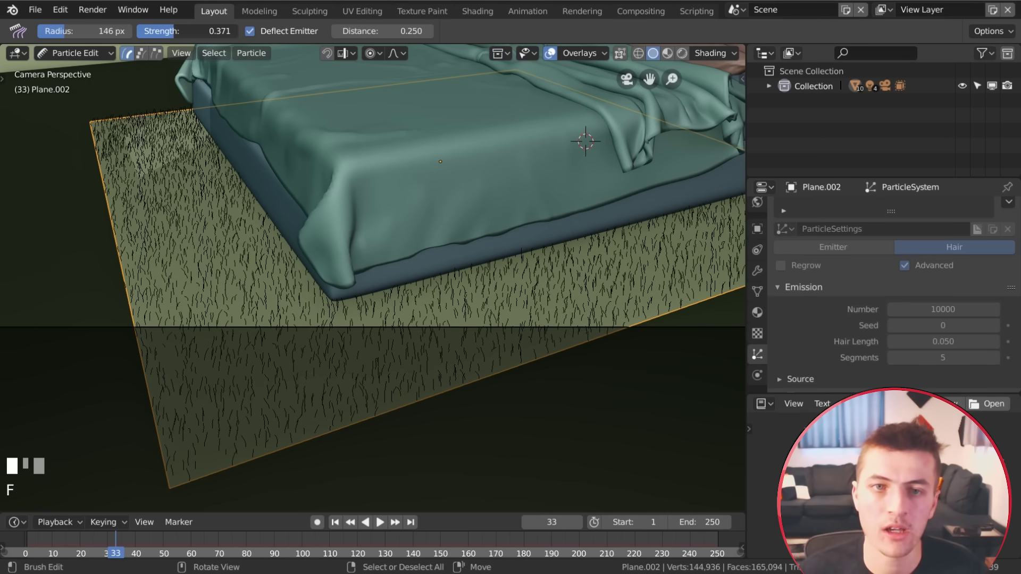
Comb the rug hairs in varied directions around the bed's corner and along its side, reducing the brush radius to 99 px.
mouse_move(285, 248)
left_mouse_down()
mouse_move(251, 276)
mouse_move(191, 240)
left_mouse_up()
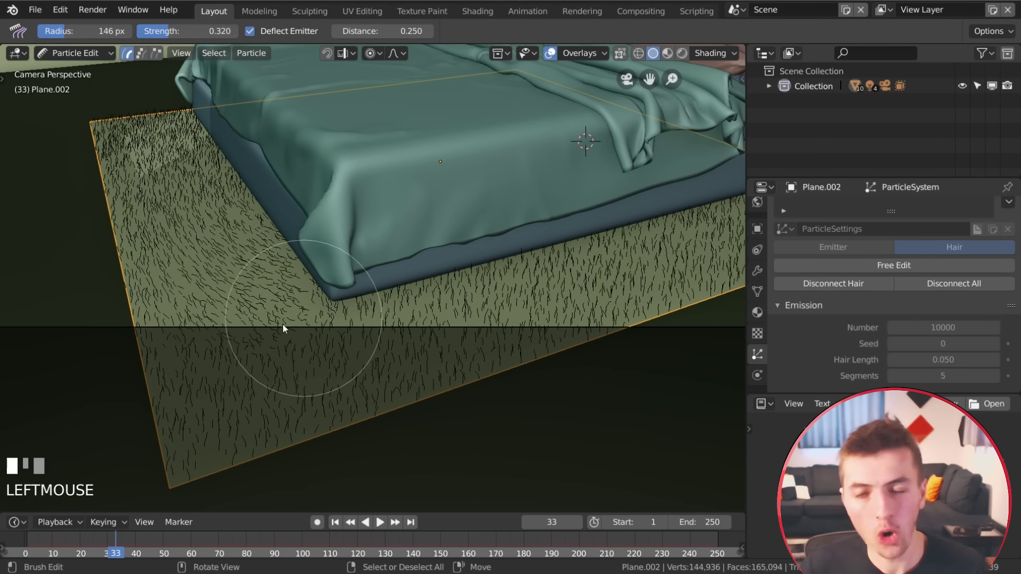
mouse_move(282, 323)
left_mouse_down()
mouse_move(171, 251)
mouse_move(129, 161)
mouse_move(195, 161)
mouse_move(142, 137)
mouse_move(646, 268)
mouse_move(401, 339)
left_mouse_up()
key("f")
left_click(168, 171)
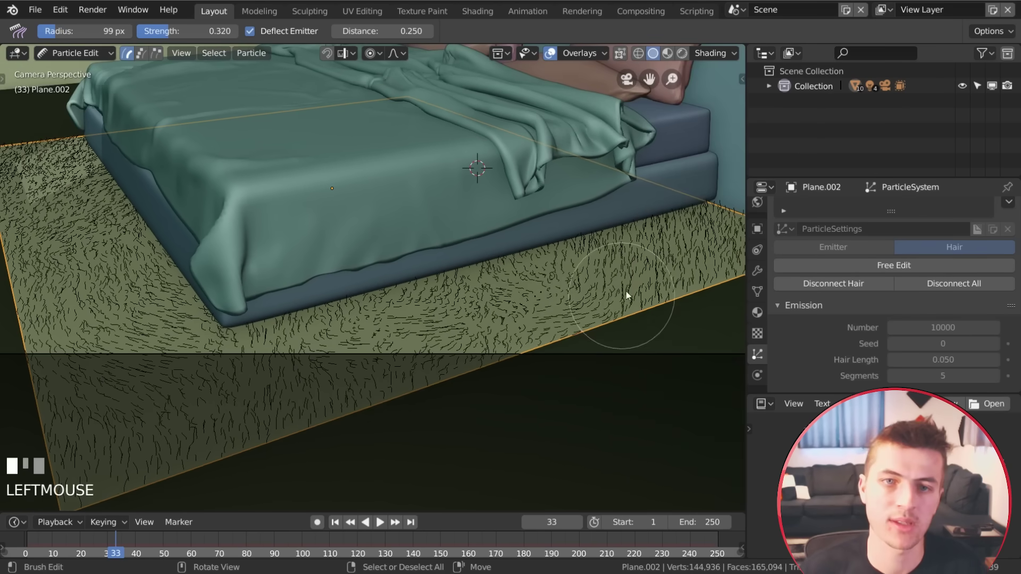
left_click_drag(626, 293, 730, 238)
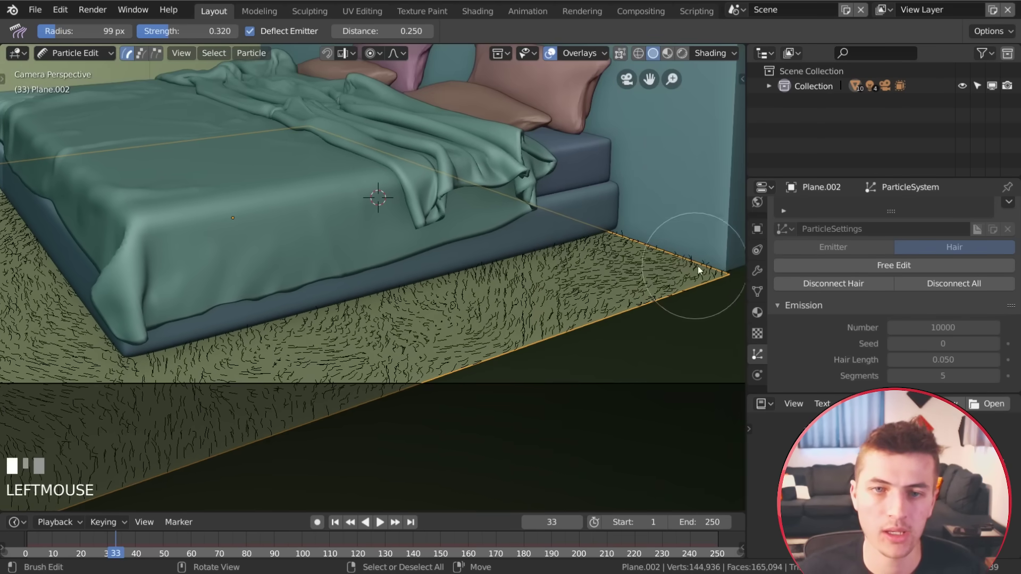
mouse_move(698, 266)
left_mouse_down()
mouse_move(498, 292)
mouse_move(384, 323)
left_mouse_up()
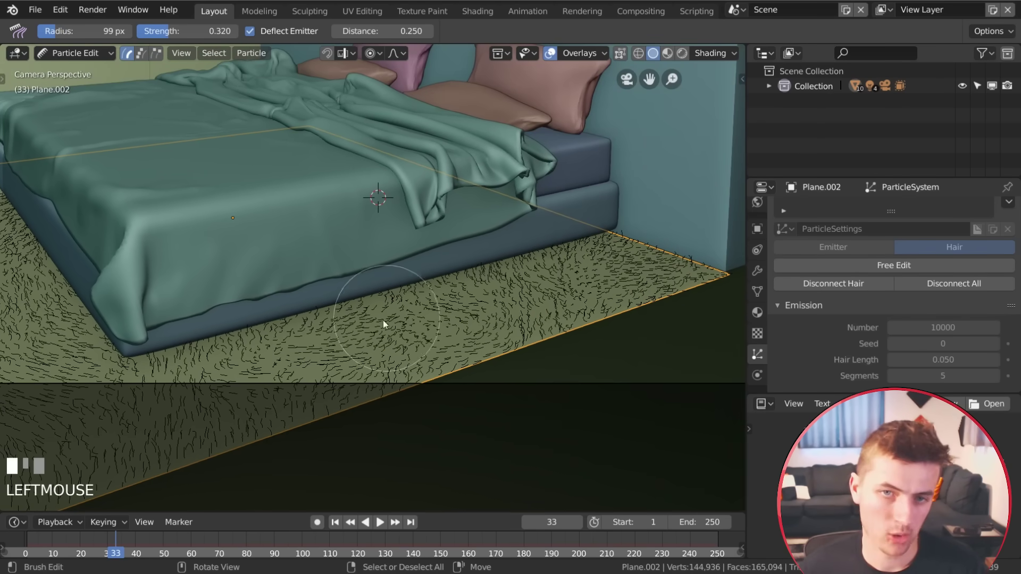
Comb the rug hairs in front of the bed's near corner and return to Object Mode.
middle_click_drag(383, 320, 304, 404, "shift")
left_click_drag(304, 404, 167, 399)
middle_click_drag(167, 399, 244, 411, "shift")
mouse_move(244, 412)
left_mouse_down()
mouse_move(252, 368)
mouse_move(209, 199)
mouse_move(265, 284)
mouse_move(209, 376)
left_mouse_up()
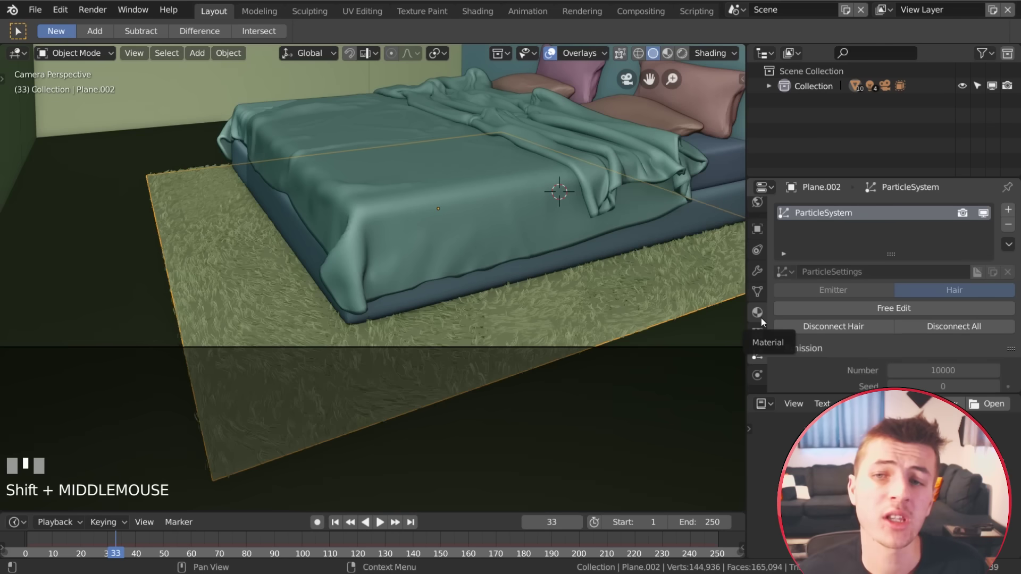
Create a new material for the rug and expand its Settings section.
left_click(762, 315)
left_click(875, 270)
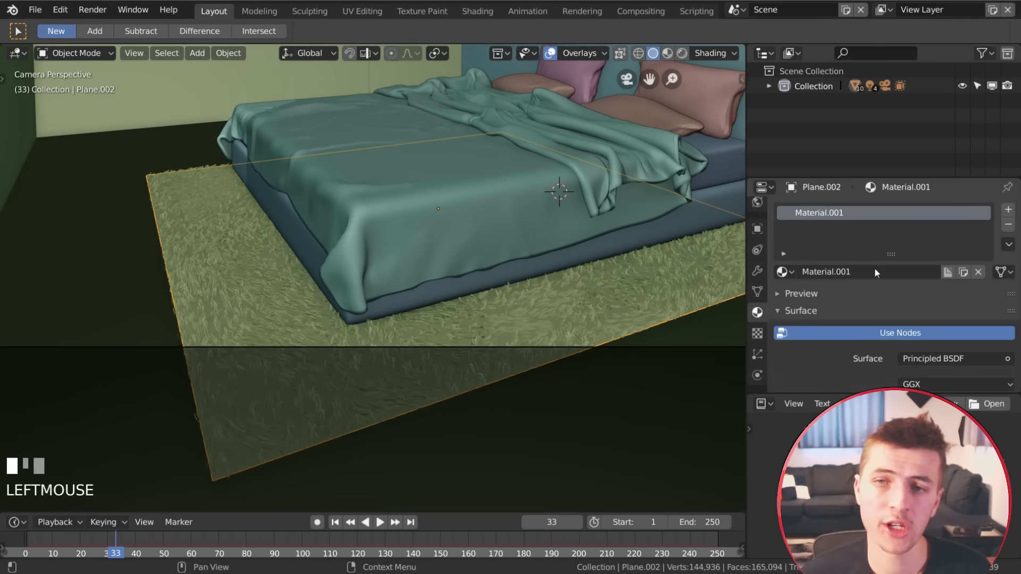
scroll(899, 305, "down", 4)
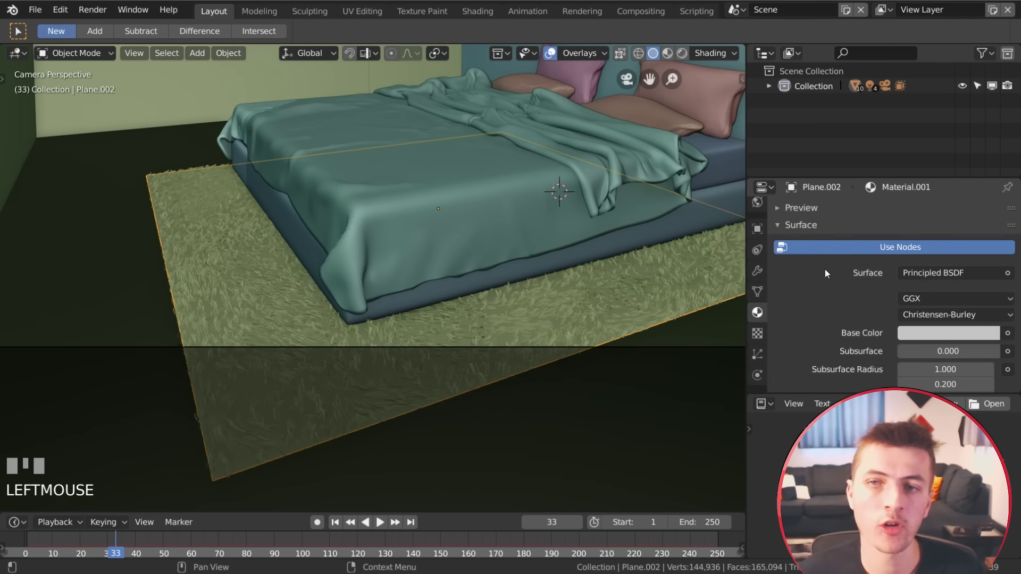
scroll(823, 261, "up", 4)
left_click(798, 311)
left_click(787, 345)
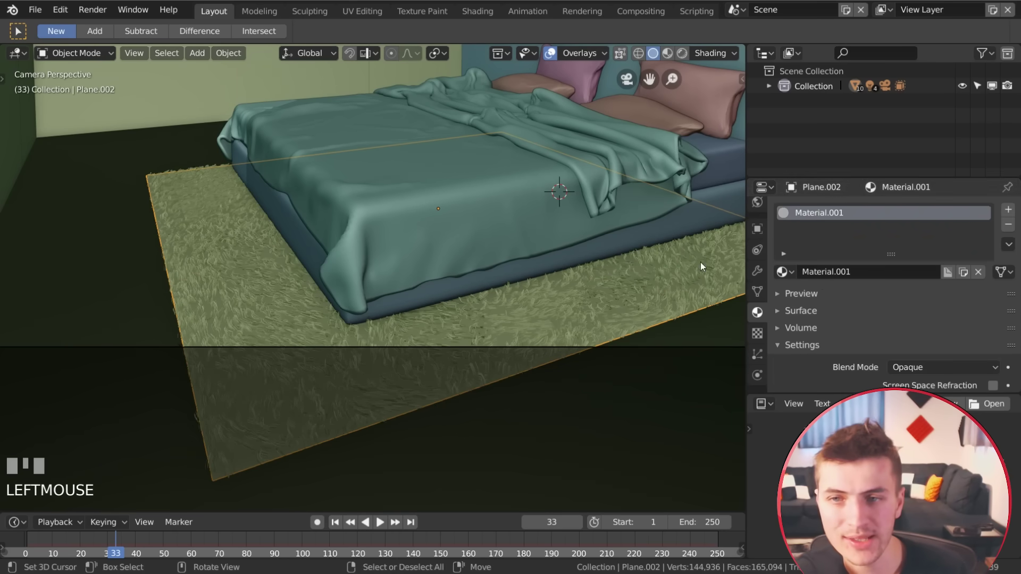
Set the scene's render hair shape type to Strip with an additional subdivision of 1.
scroll(764, 233, "up", 5)
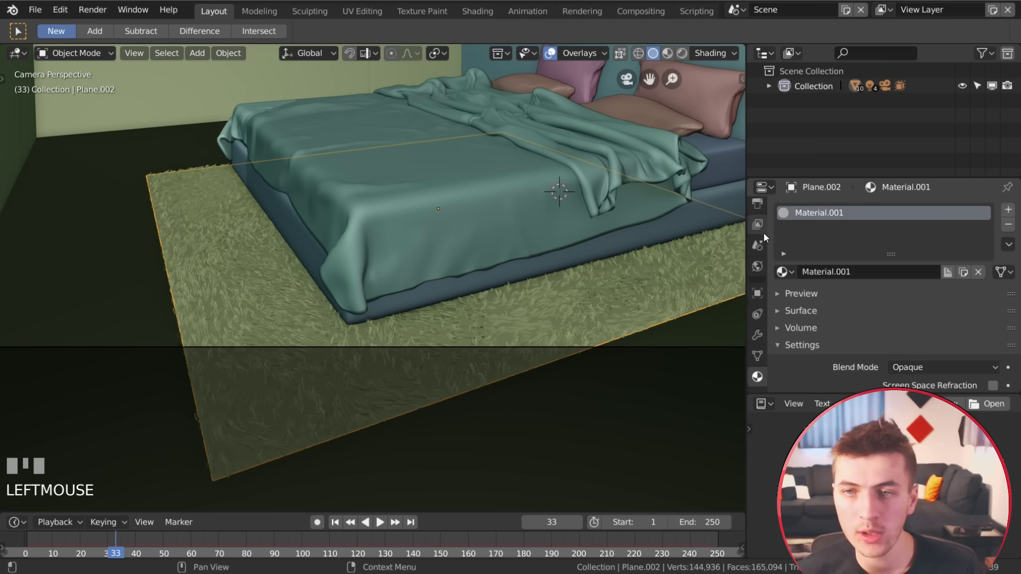
left_click(757, 239)
scroll(866, 264, "down", 5)
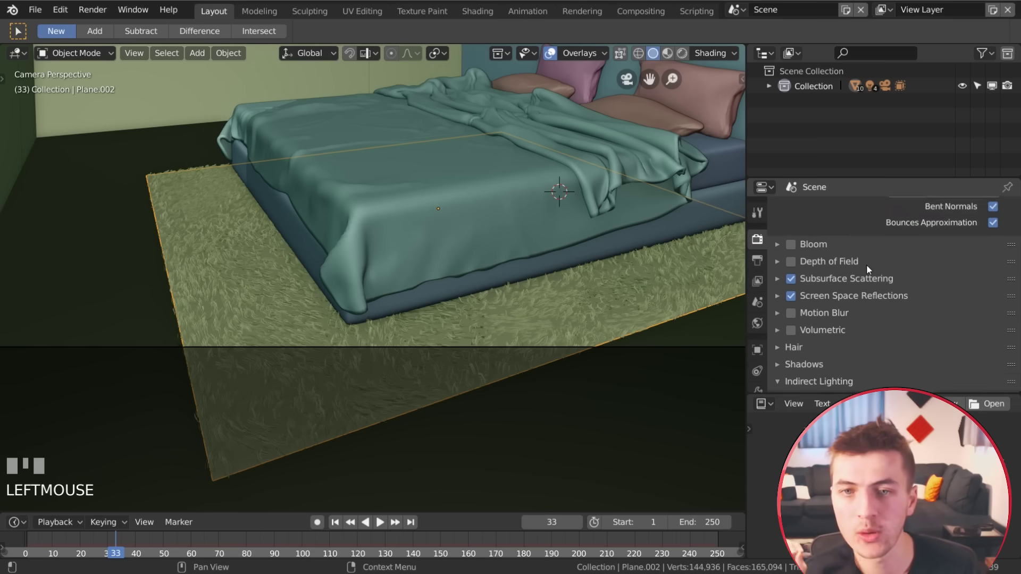
left_click(790, 327)
scroll(903, 302, "down", 2)
left_click(972, 307)
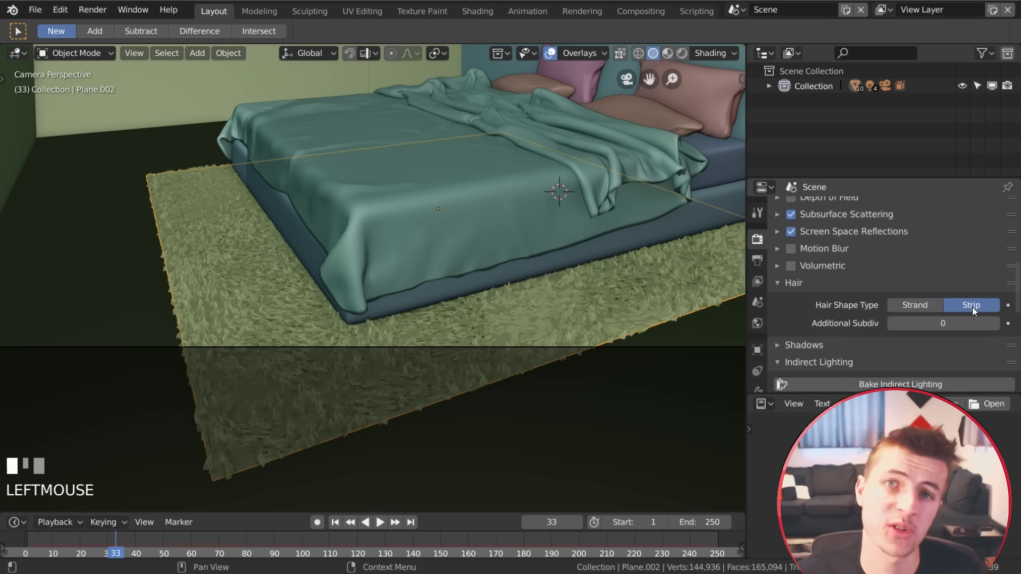
left_click(993, 322)
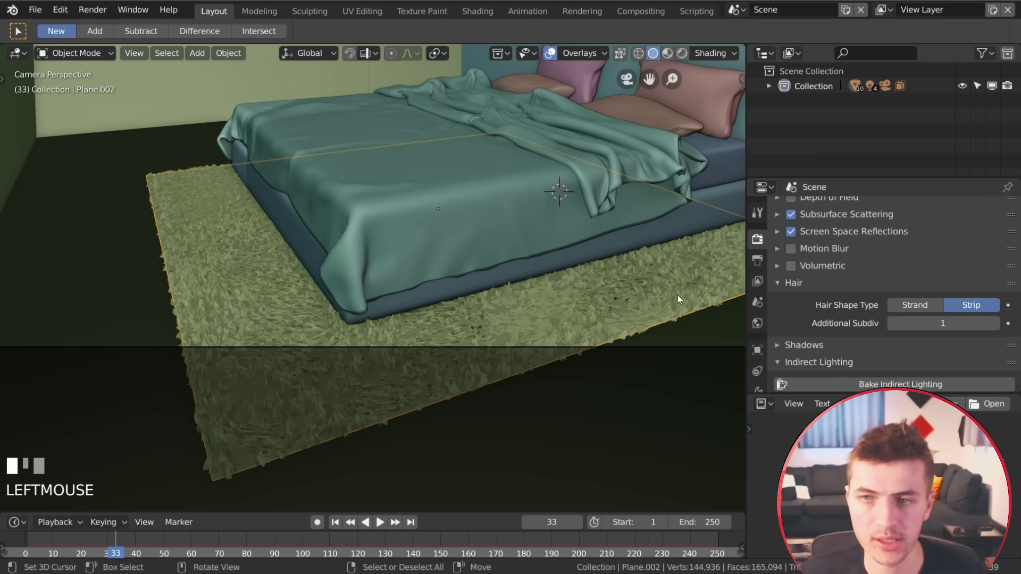
In the rug particle system's Hair Shape settings, set the strand shape to -1 and the root radius to 0.1.
scroll(598, 304, "up", 6)
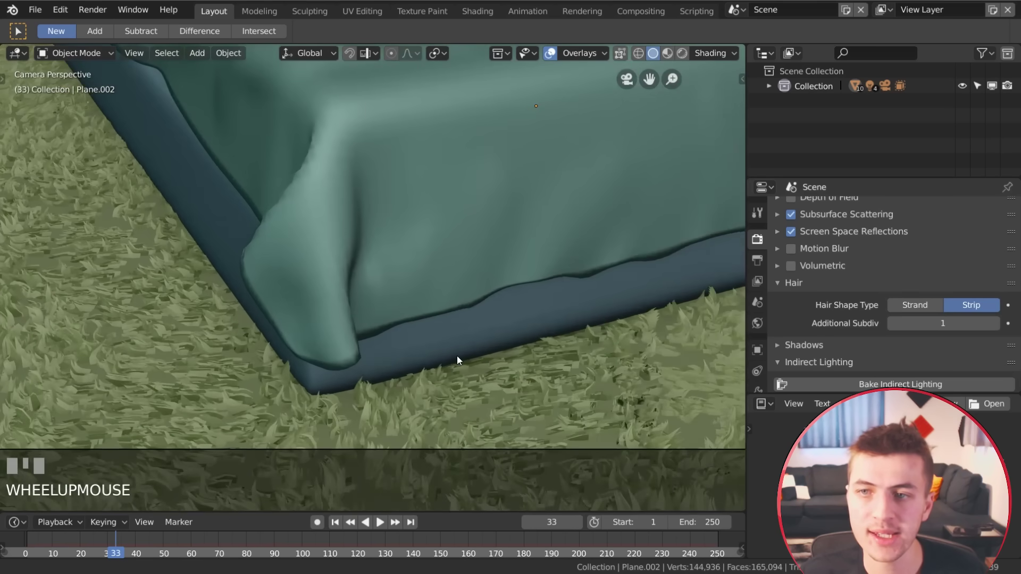
middle_click_drag(458, 360, 362, 313, "shift")
scroll(367, 317, "down", 3)
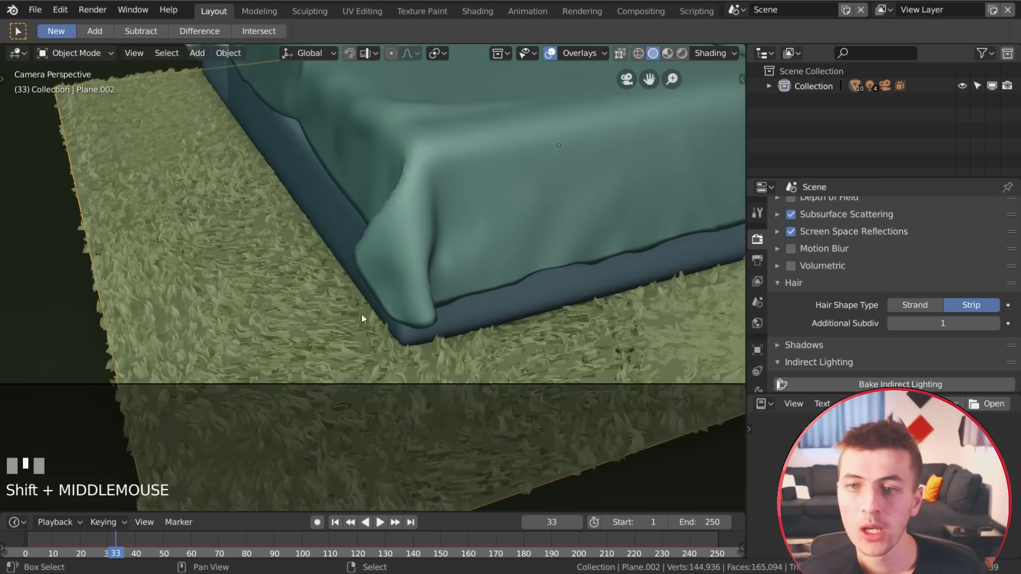
left_click(762, 262)
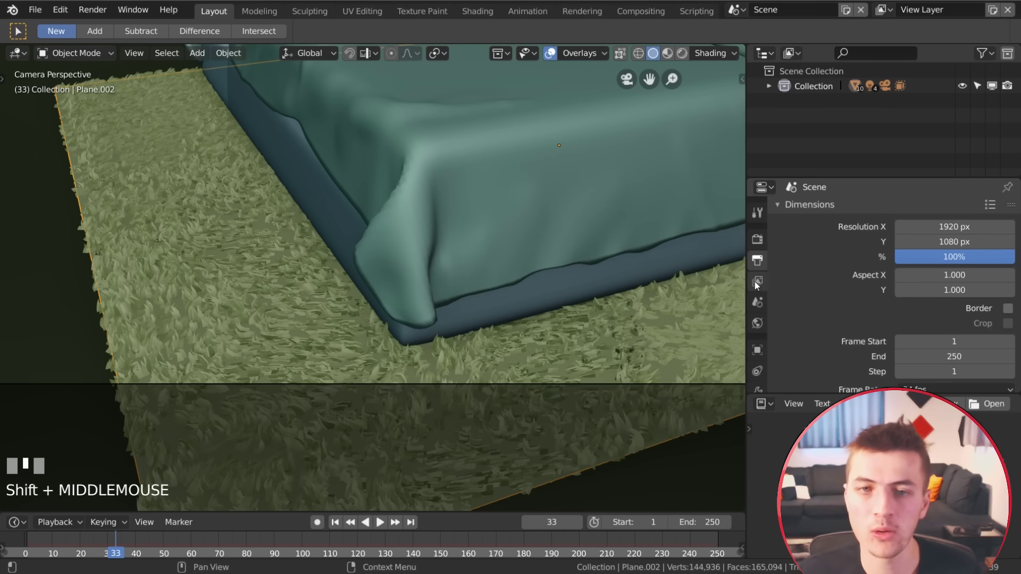
scroll(761, 358, "down", 5)
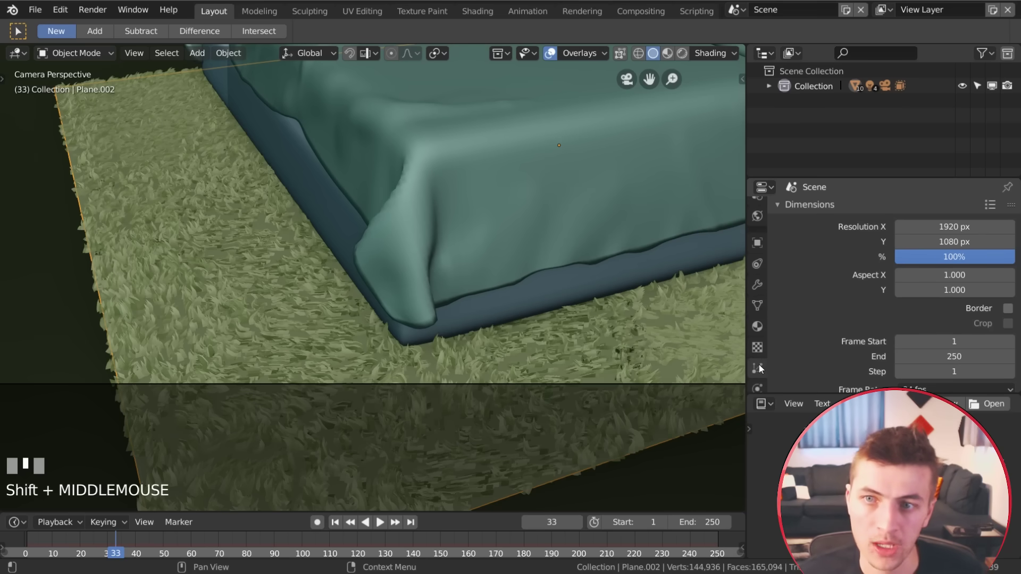
left_click(758, 366)
scroll(868, 332, "down", 12)
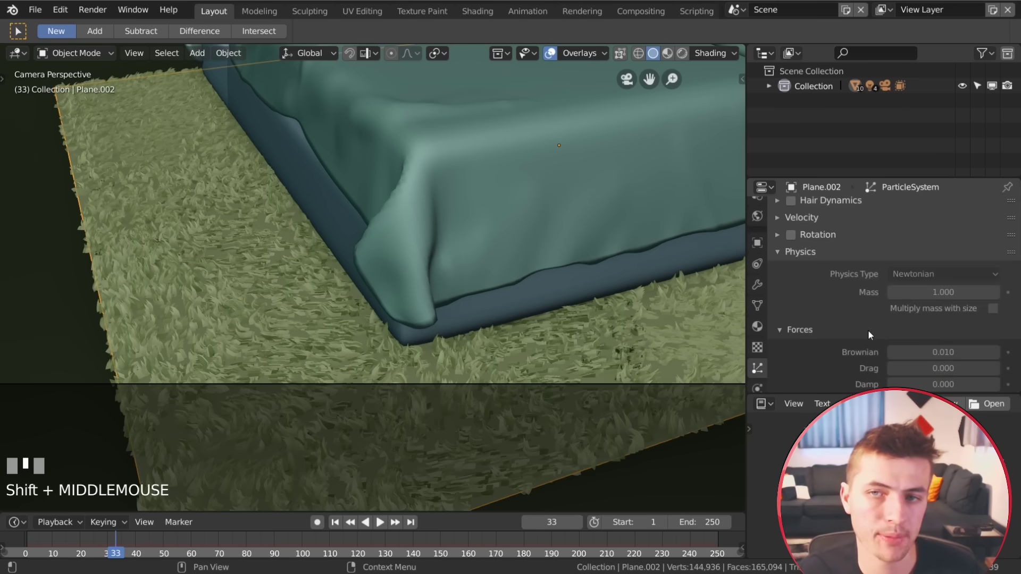
scroll(869, 326, "down", 15)
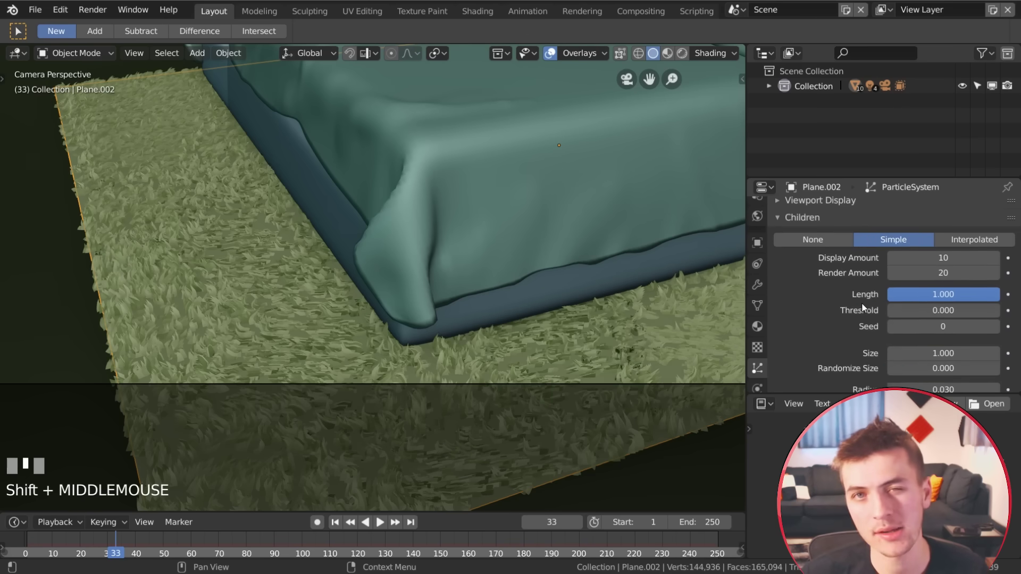
scroll(861, 297, "down", 3)
scroll(828, 308, "down", 3)
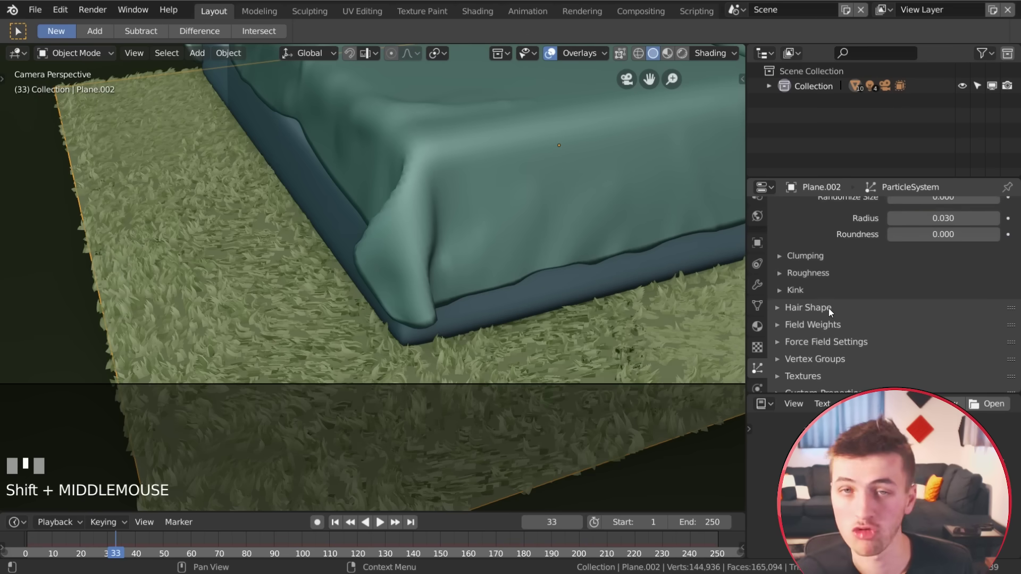
left_click(799, 298)
left_click_drag(949, 324, 887, 324)
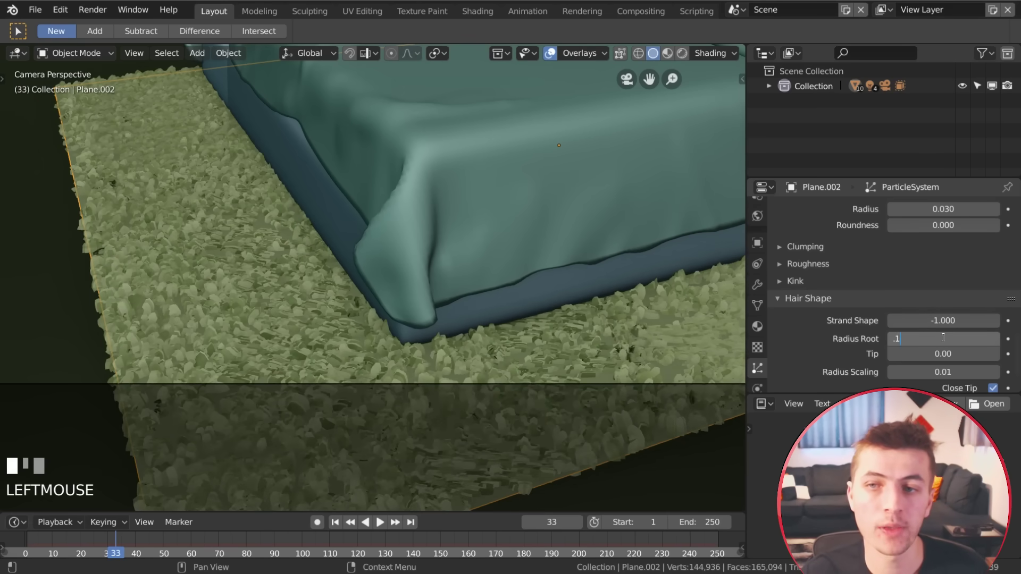
key("Return")
Set the tip radius of the rug's hair to 0.01.
scroll(454, 295, "up", 3)
middle_click_drag(455, 295, 440, 311, "shift")
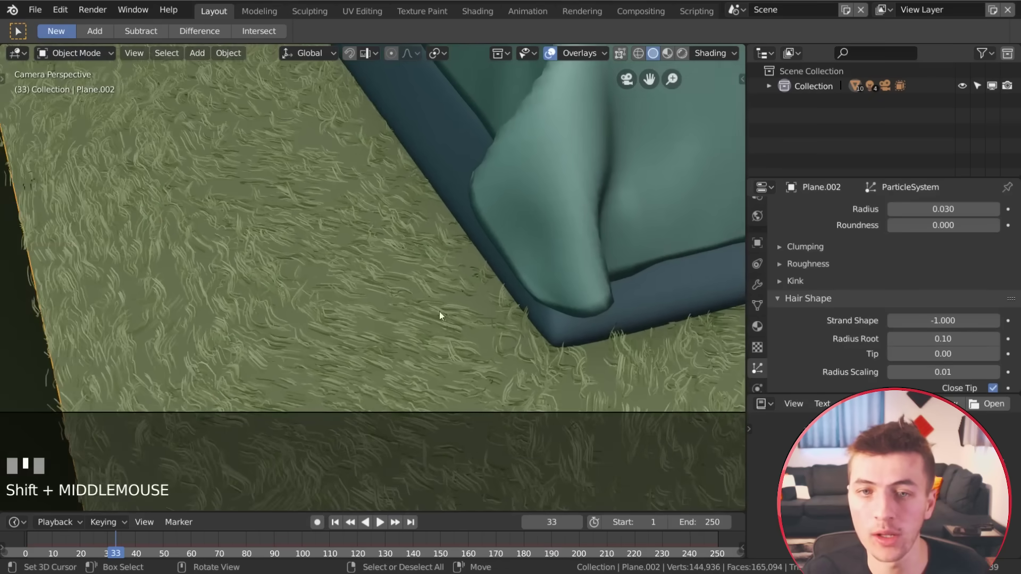
scroll(948, 353, "down", 1)
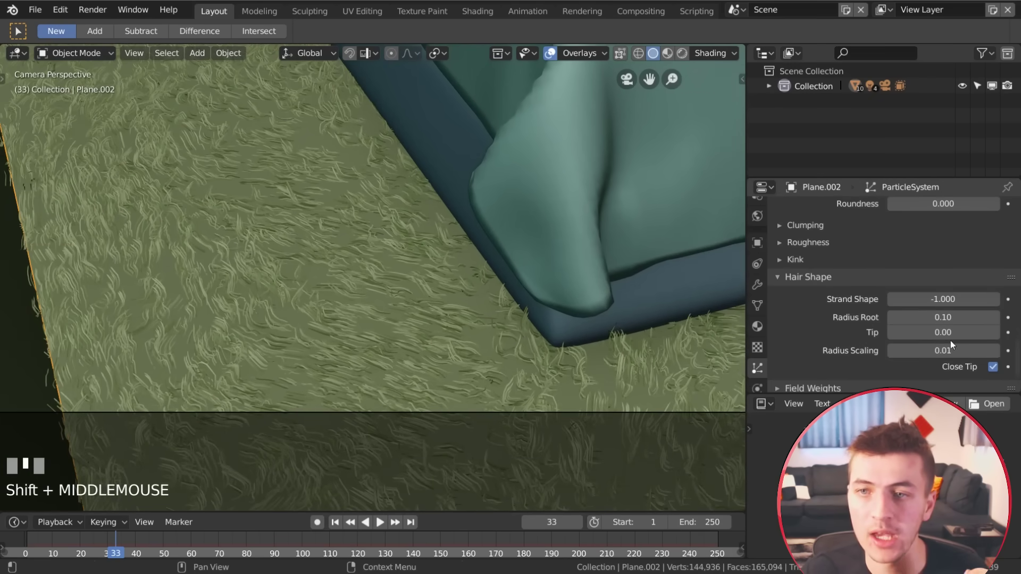
left_click(949, 337)
type(".01")
key("Return")
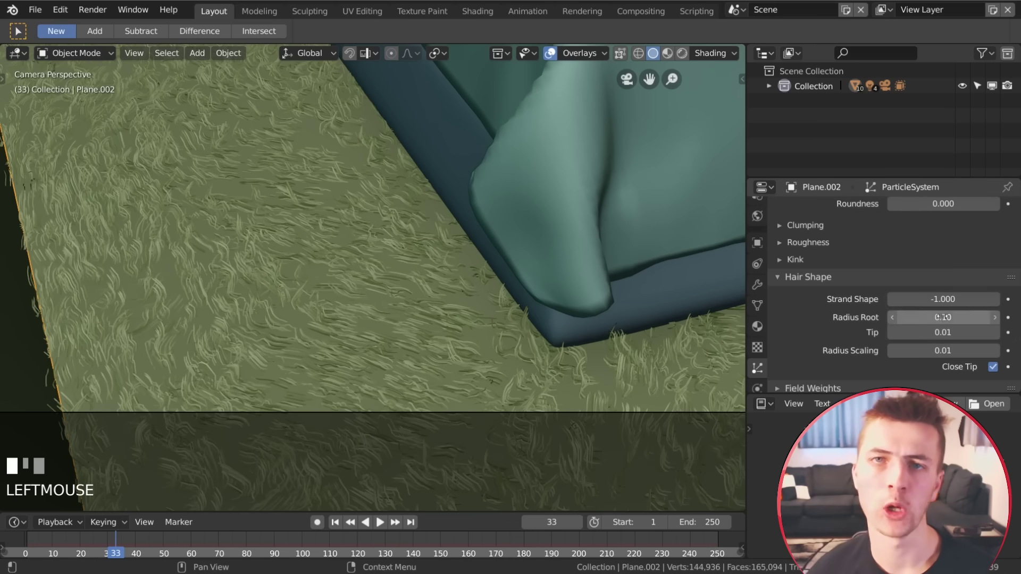
Switch the viewport to rendered shading and raise the rug material's roughness to 0.785 in the shader nodes.
scroll(339, 333, "down", 2)
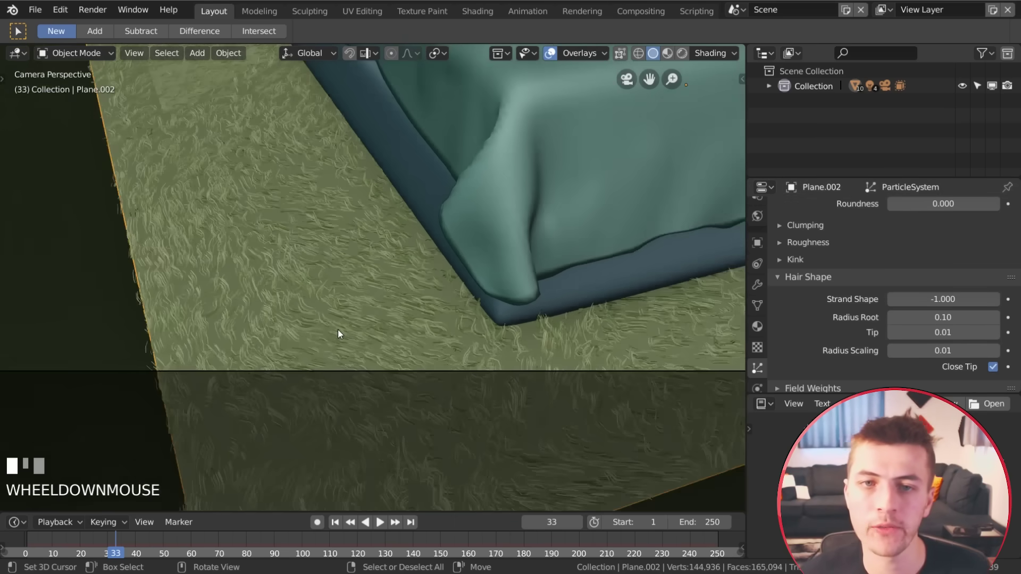
scroll(458, 266, "down", 3)
middle_click_drag(462, 261, 460, 289, "shift")
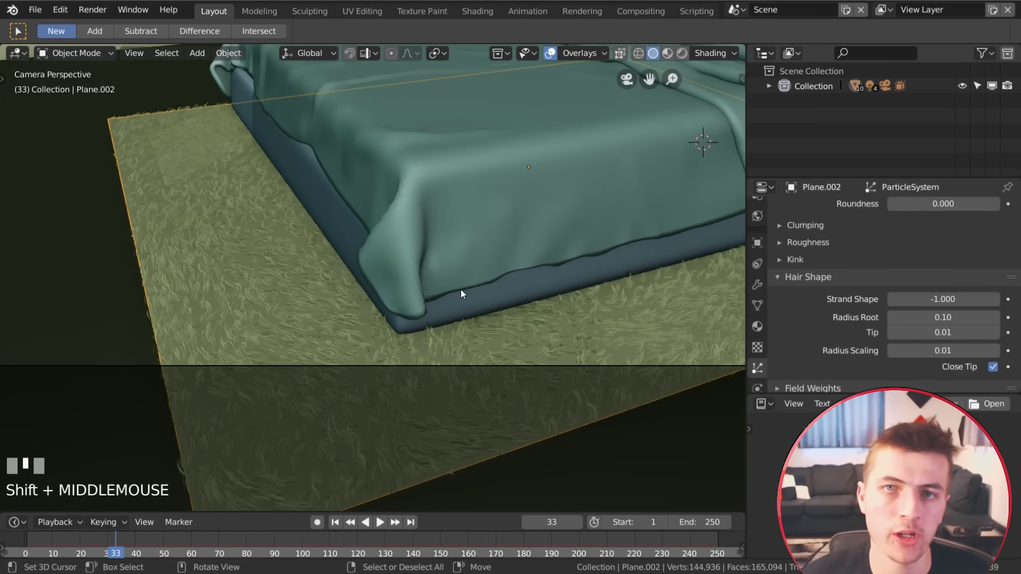
scroll(764, 300, "up", 10)
left_click(682, 53)
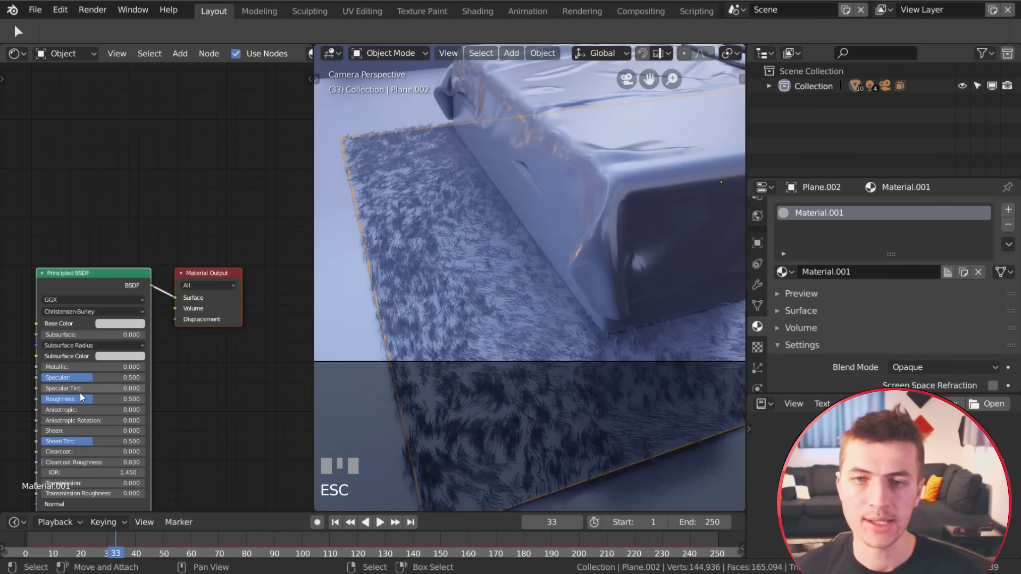
left_click_drag(76, 404, 173, 393)
Turn off Show Emitter in the rug particle system's render settings.
left_click(757, 368)
left_click(820, 336)
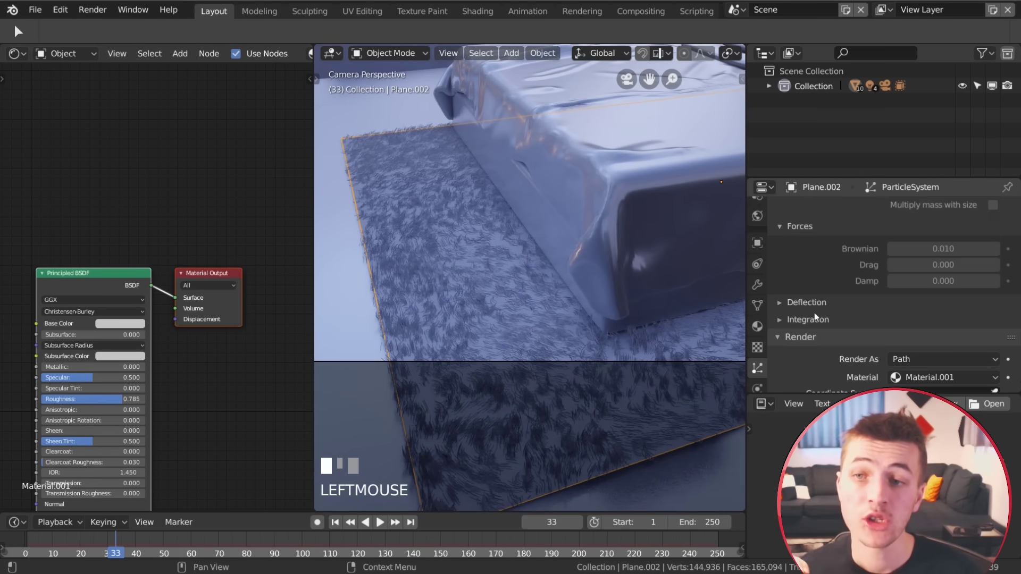
scroll(851, 313, "down", 4)
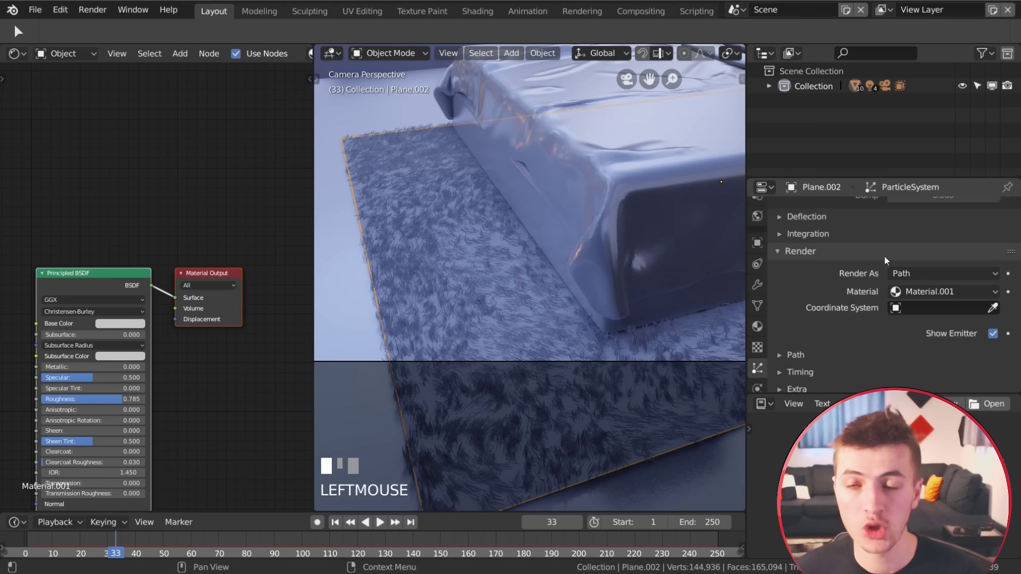
left_click(757, 326)
scroll(874, 292, "up", 3)
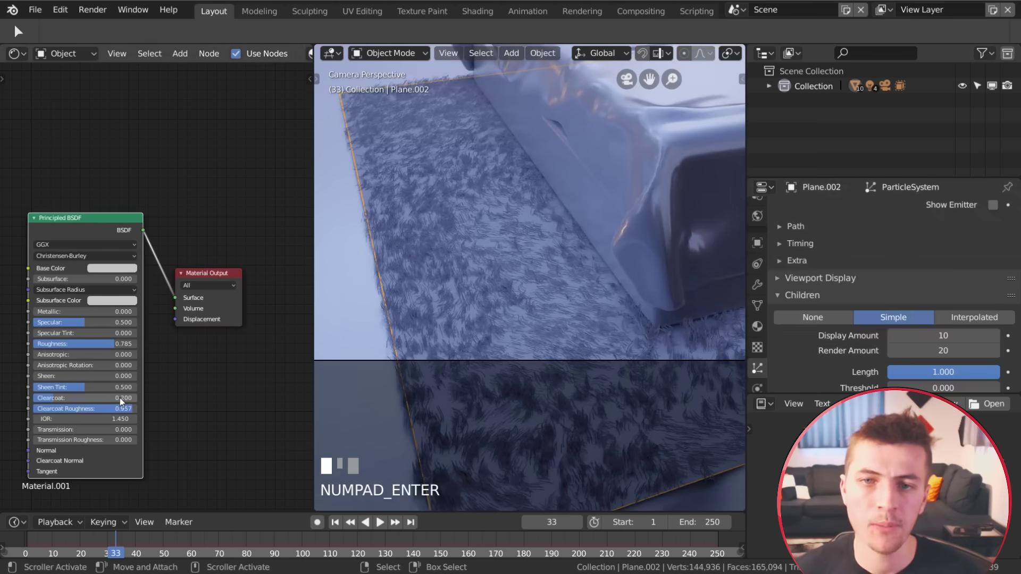
Set the rug material's clearcoat to 0.2, clearcoat roughness to 0.957 and sheen to 0.6, and brighten its base color.
key("KP_Enter")
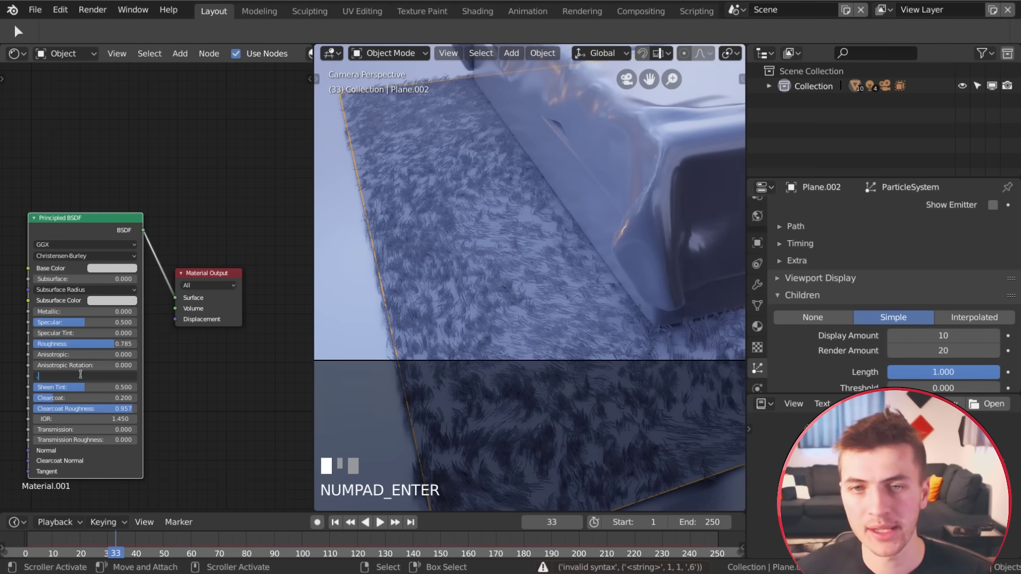
type(".6")
key("KP_Enter")
left_click(104, 269)
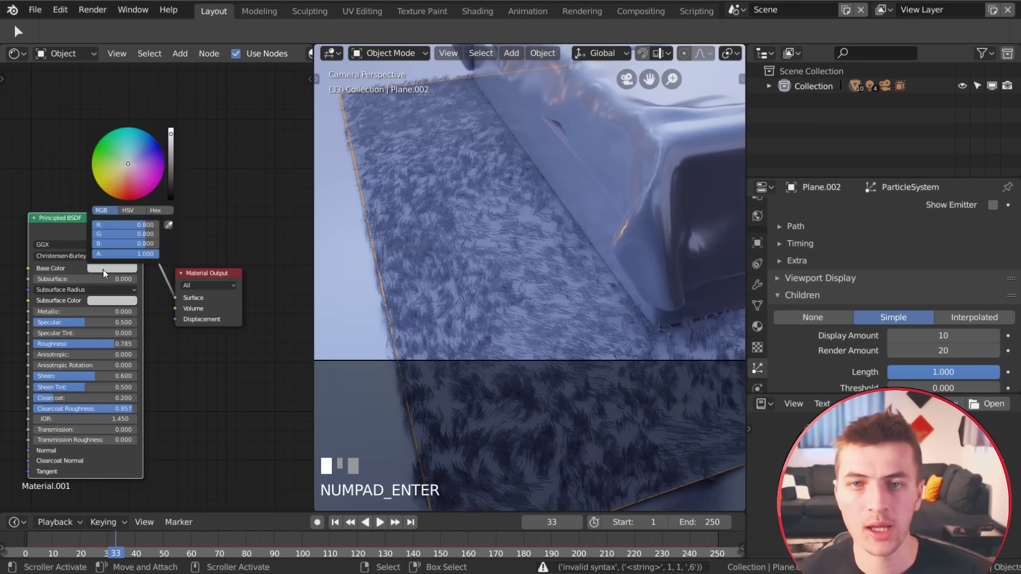
left_click_drag(171, 134, 171, 126)
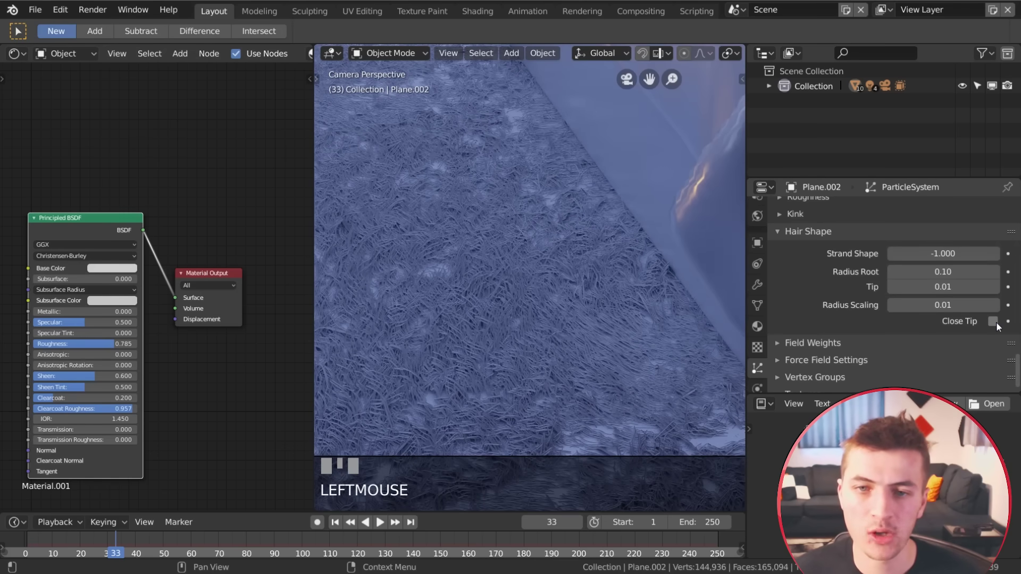
Select the room's wall object and add a second material slot with a new material.
scroll(618, 335, "down", 5)
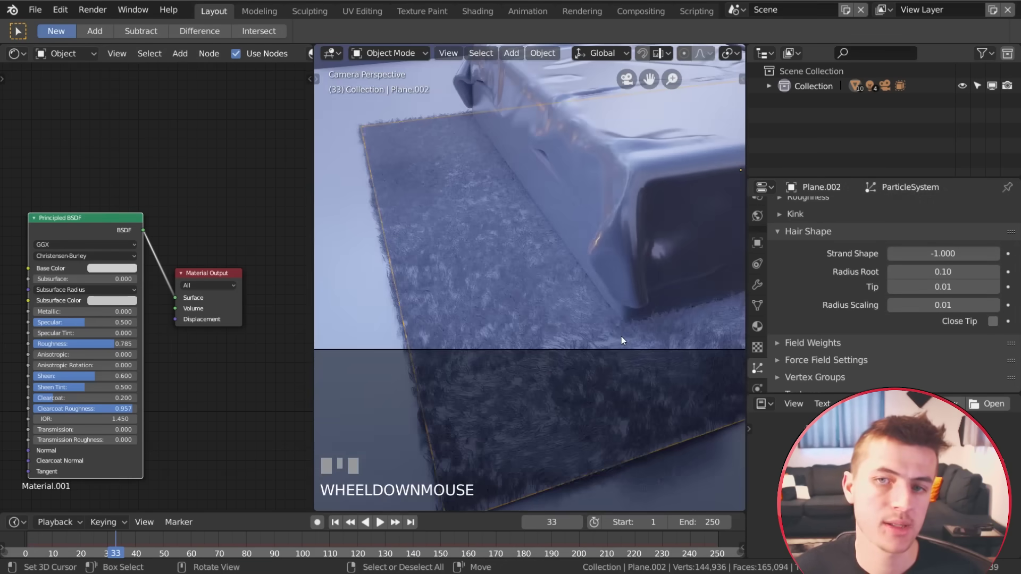
middle_click_drag(621, 336, 506, 323, "shift")
scroll(566, 330, "down", 3)
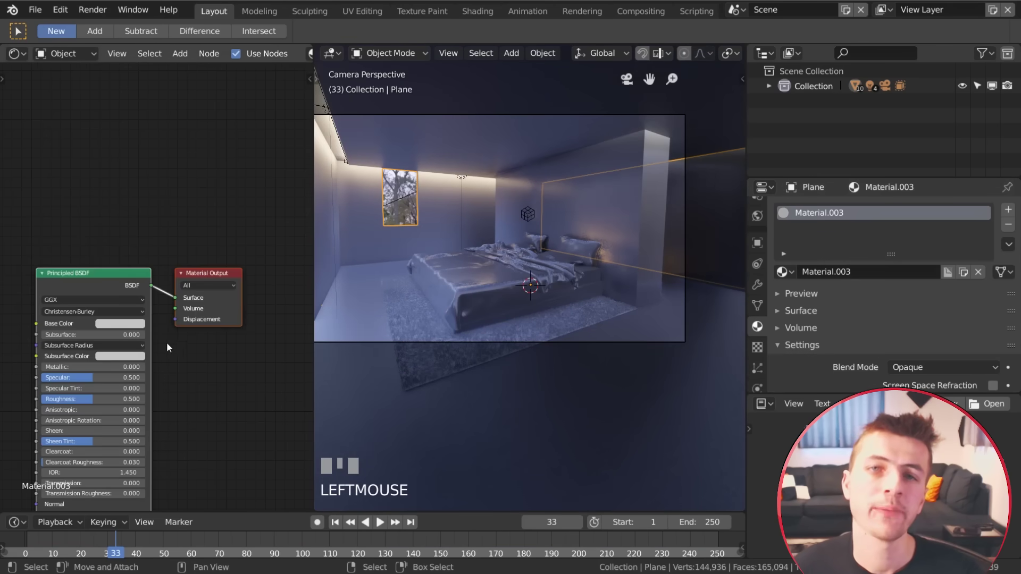
left_click(1007, 211)
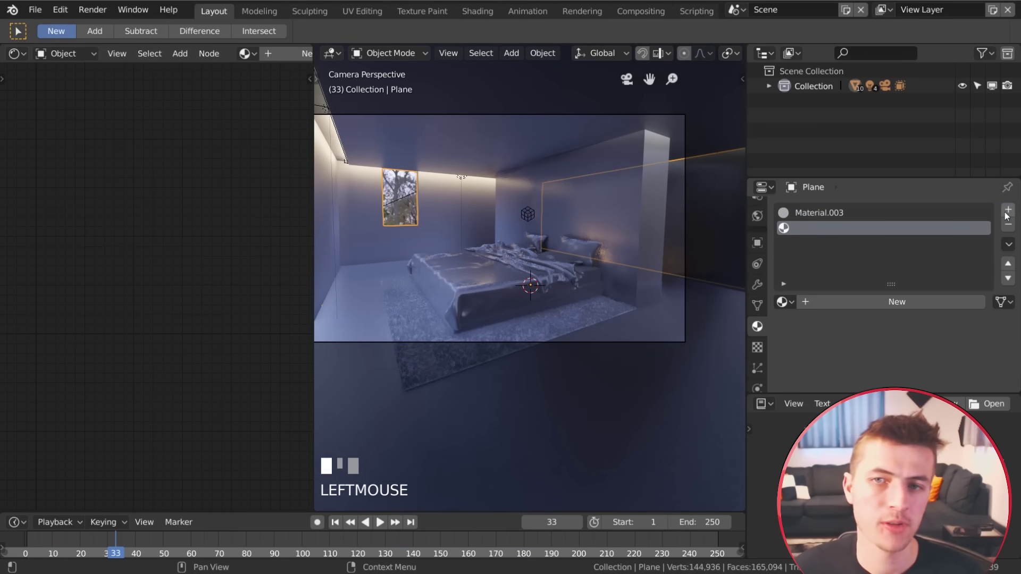
left_click(921, 301)
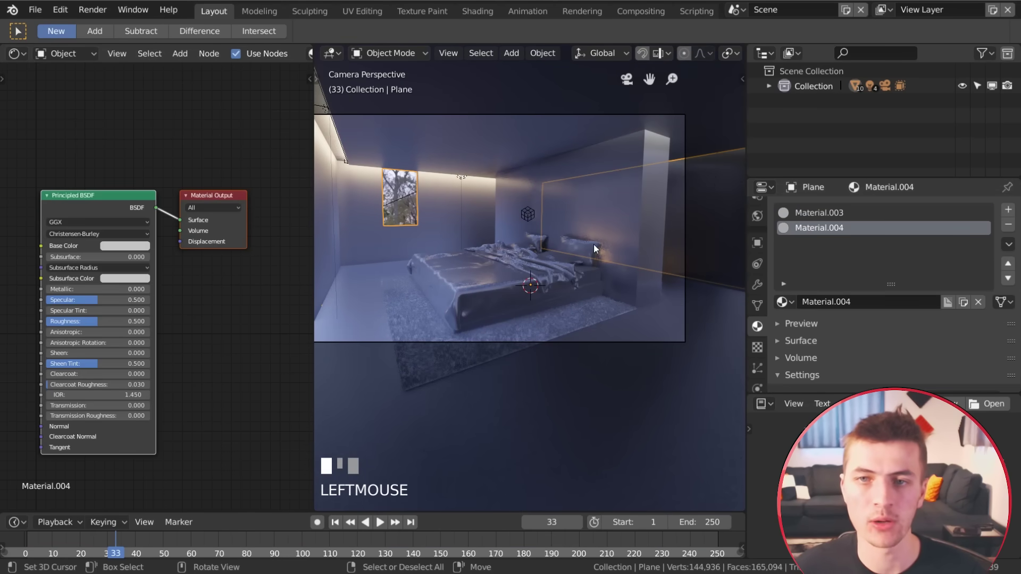
Open the application preferences.
left_click(35, 9)
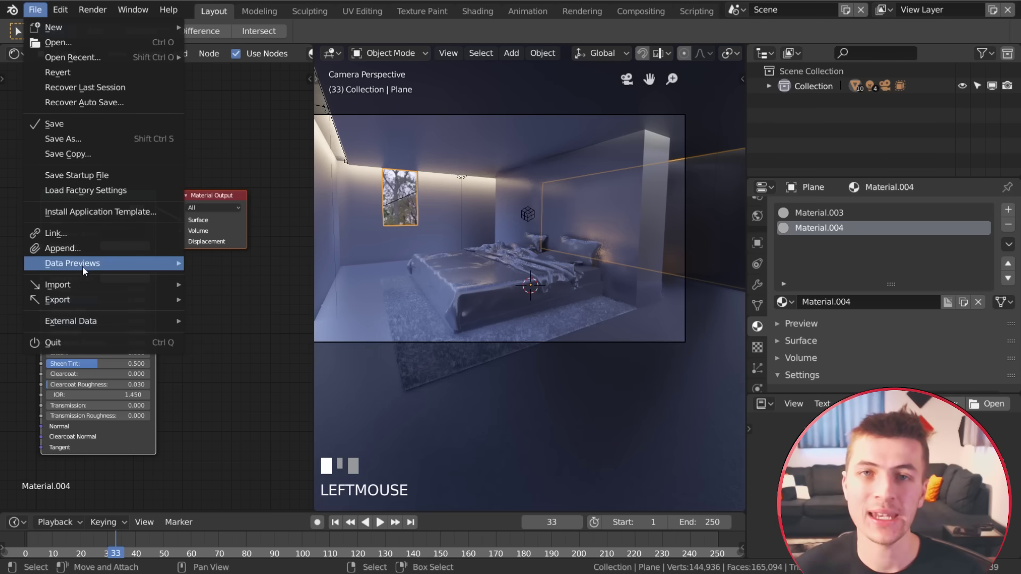
mouse_move(60, 10)
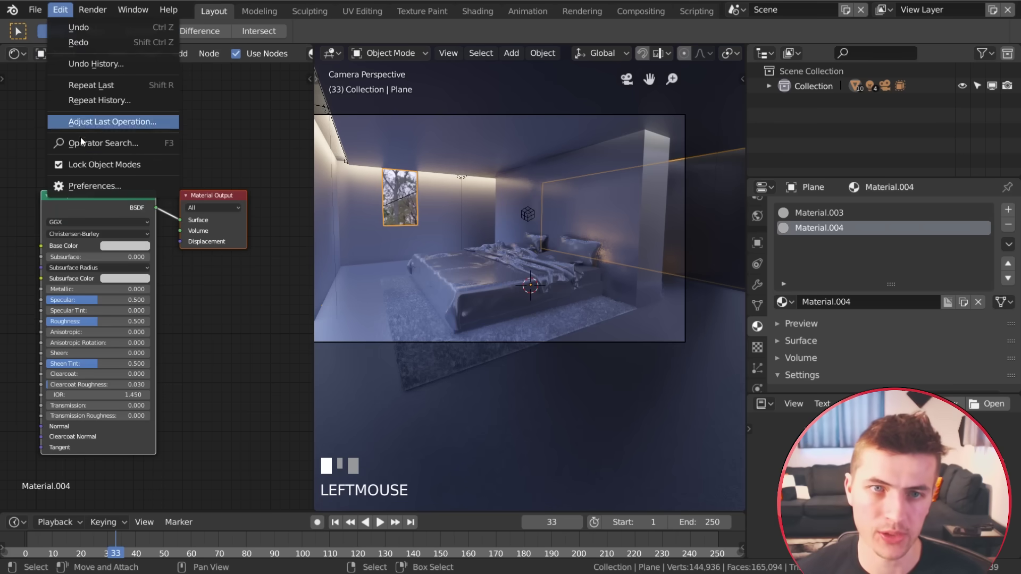
left_click(85, 182)
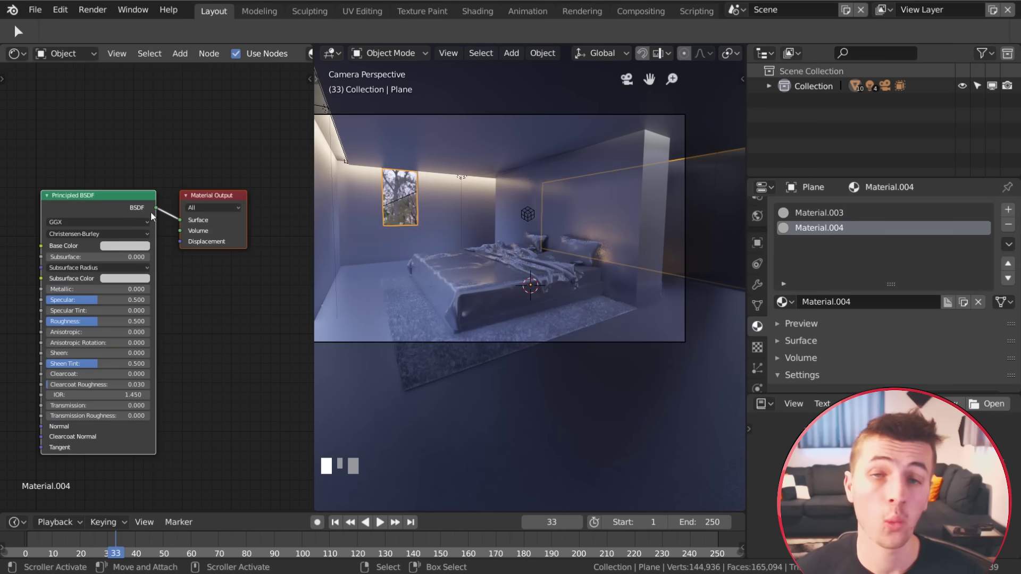
Widen the node editor and select only the floor face of the room mesh in face select mode.
scroll(178, 178, "up", 2)
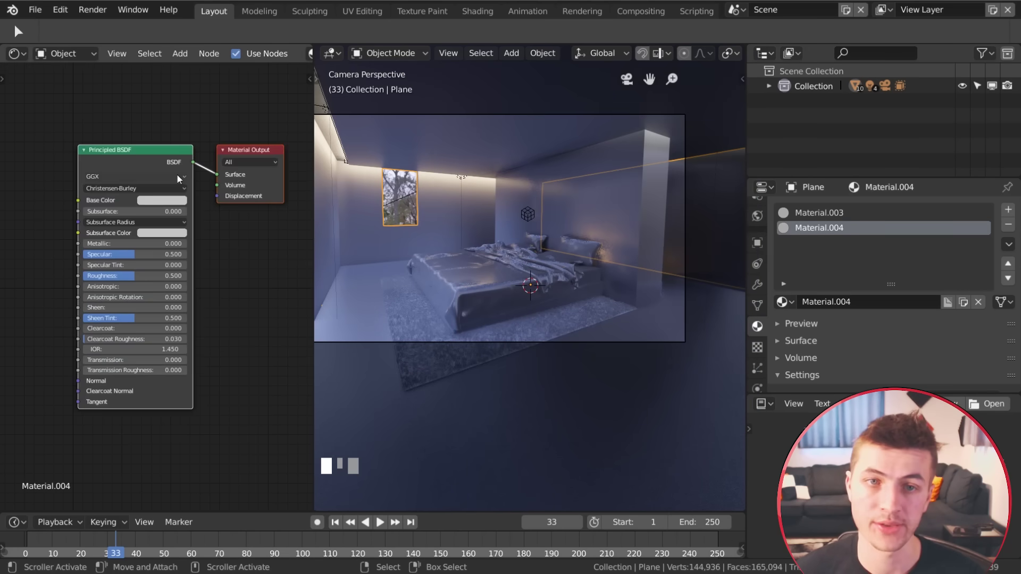
scroll(178, 178, "down", 2)
left_click_drag(314, 255, 355, 253)
scroll(531, 319, "up", 2)
middle_click_drag(542, 362, 555, 383, "shift")
right_click(555, 383)
key("Tab")
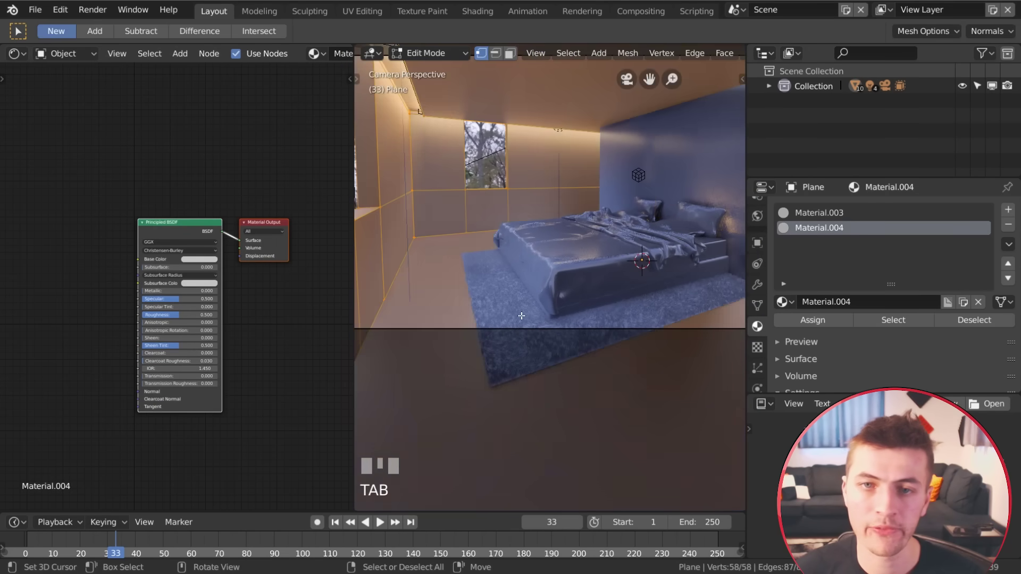
scroll(522, 315, "down", 1)
key("3")
left_click(529, 340)
scroll(531, 338, "down", 1)
middle_click_drag(534, 336, 551, 307, "shift")
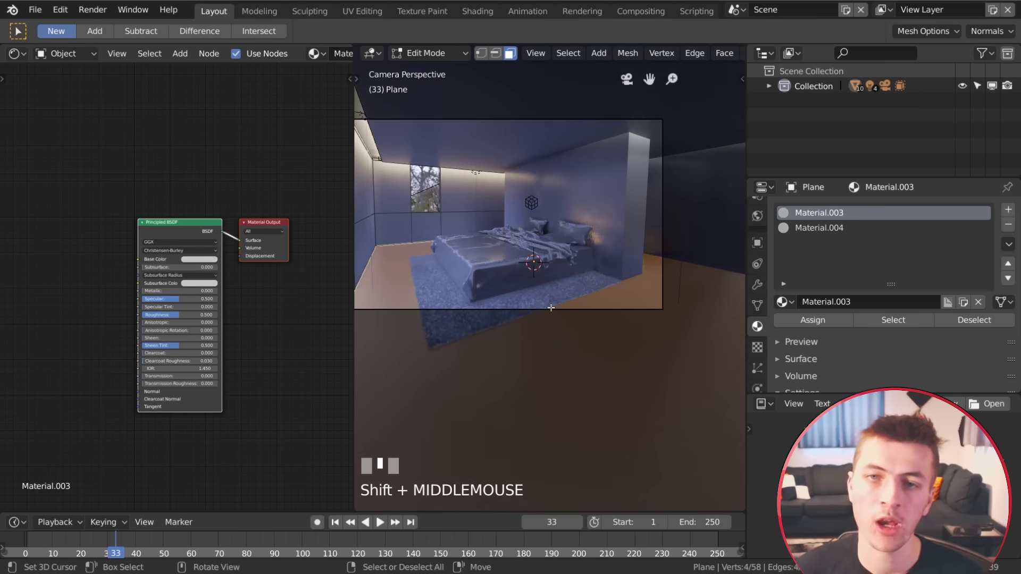
Unwrap the selected floor face and return to Object Mode.
key("u")
left_click(551, 307)
middle_click_drag(225, 326, 253, 313)
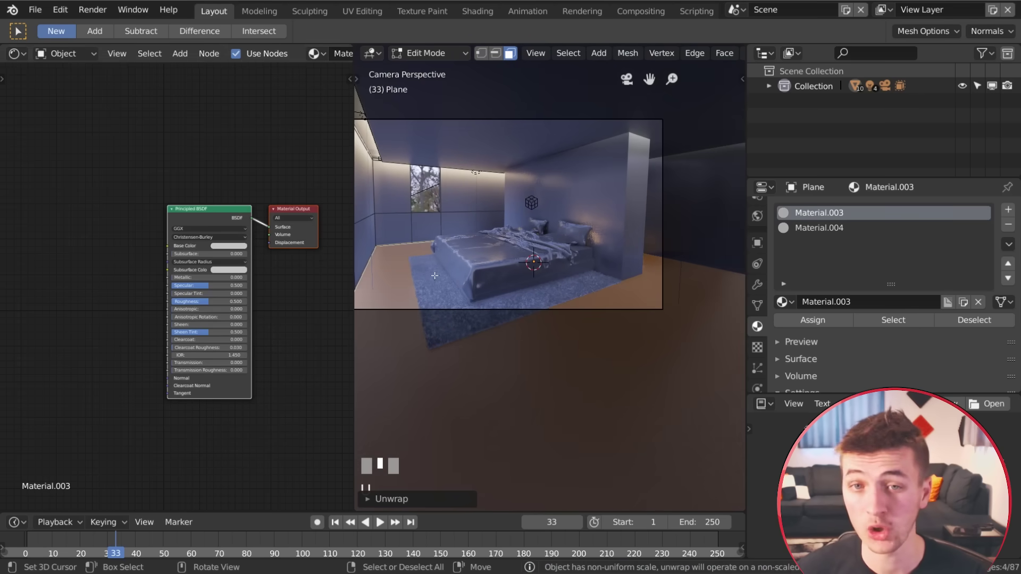
key("Tab")
Add an Image Texture node with WoodFloor07_col.jpg to Material.003 and link its Color to the Principled BSDF's Base Color.
middle_click_drag(144, 275, 165, 261)
key("shift+a")
mouse_move(82, 257)
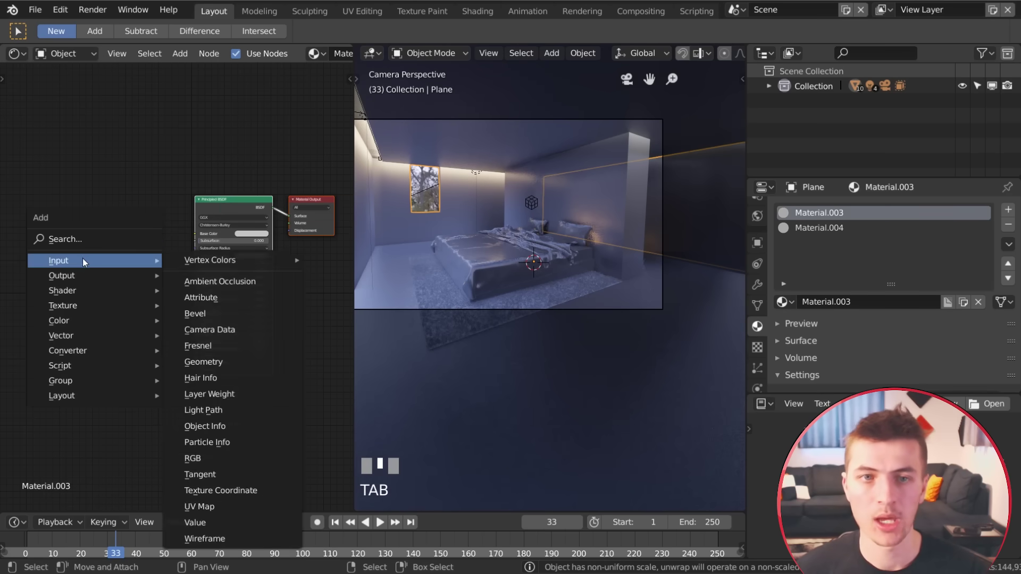
mouse_move(67, 307)
left_click(208, 422)
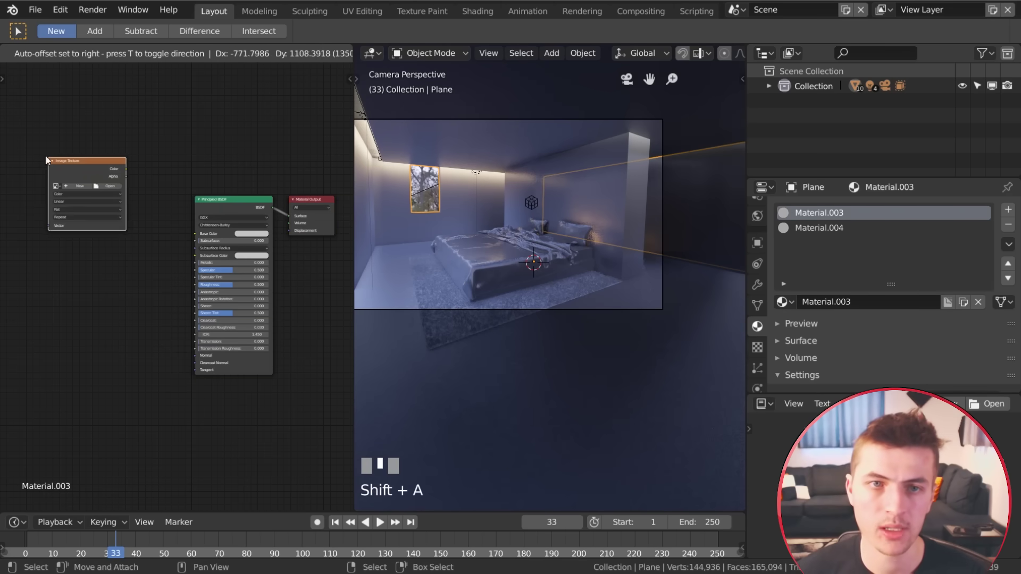
left_click(45, 157)
left_click_drag(88, 167, 68, 149)
left_click(89, 167)
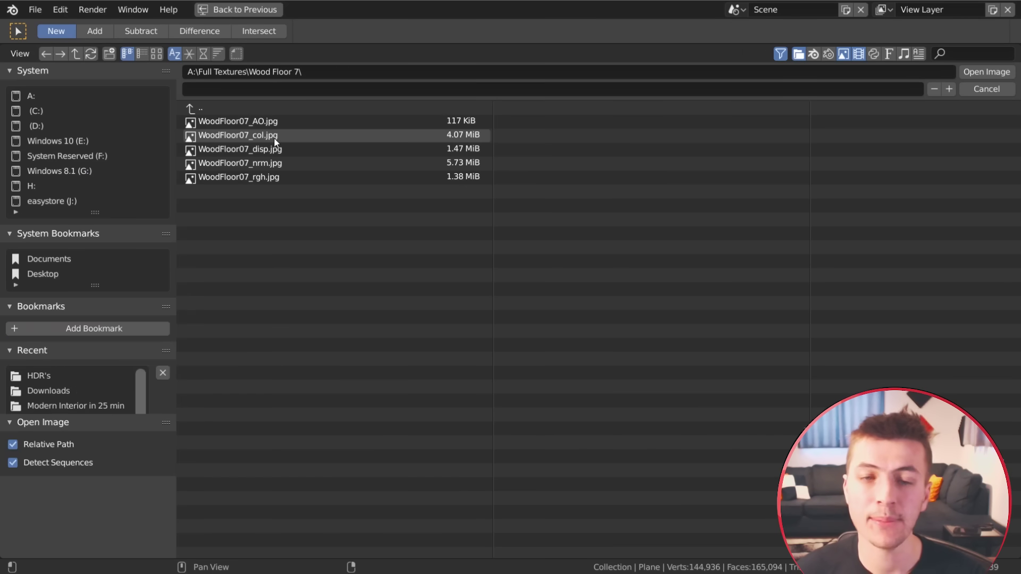
double_click(274, 135)
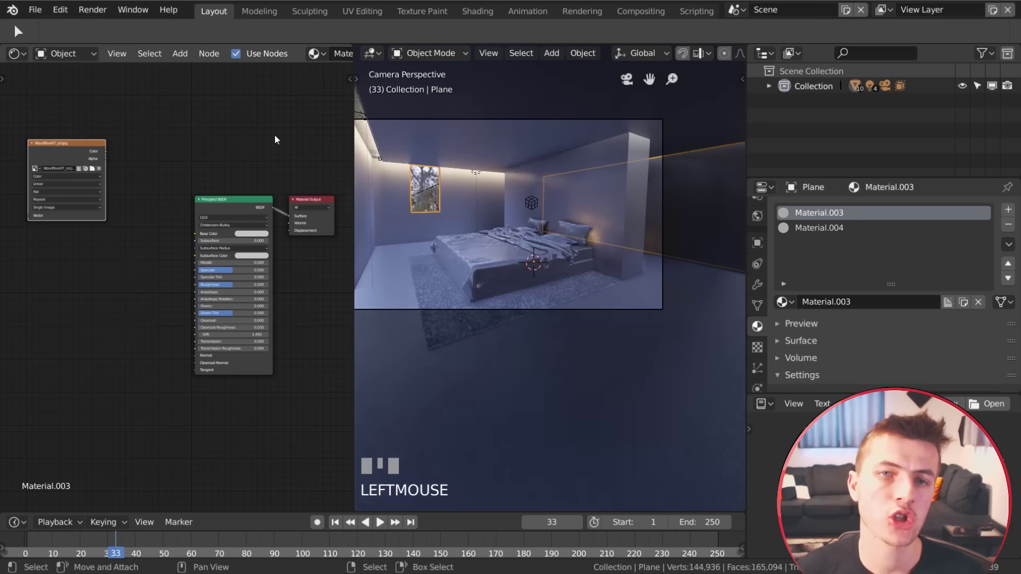
left_click_drag(105, 152, 143, 189)
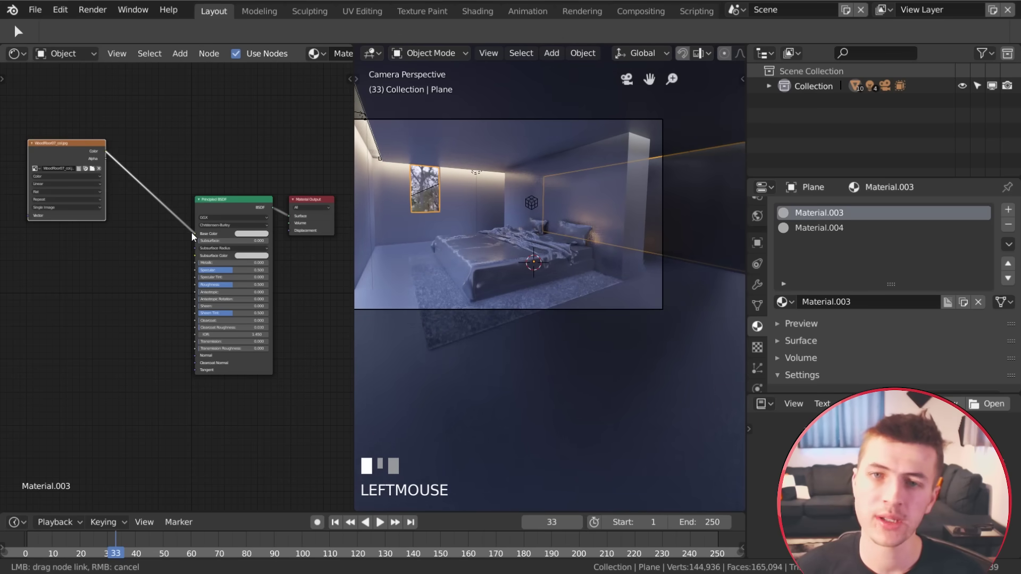
left_click_drag(193, 237, 195, 234)
Open a UV editor below the node editor and rotate all of the floor face's UVs.
scroll(476, 294, "up", 1)
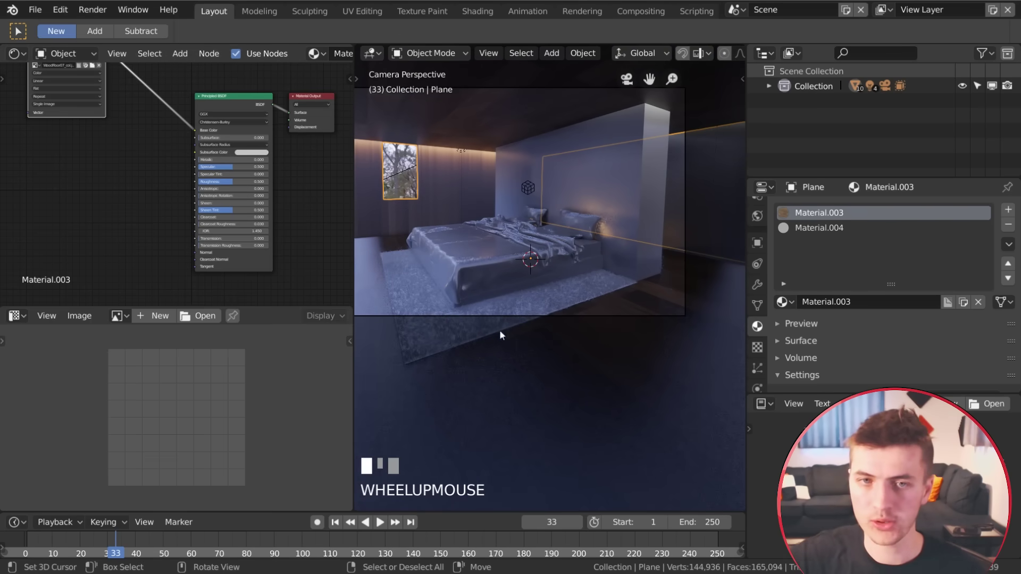
key("Tab")
key("a")
key("r")
left_click(528, 355)
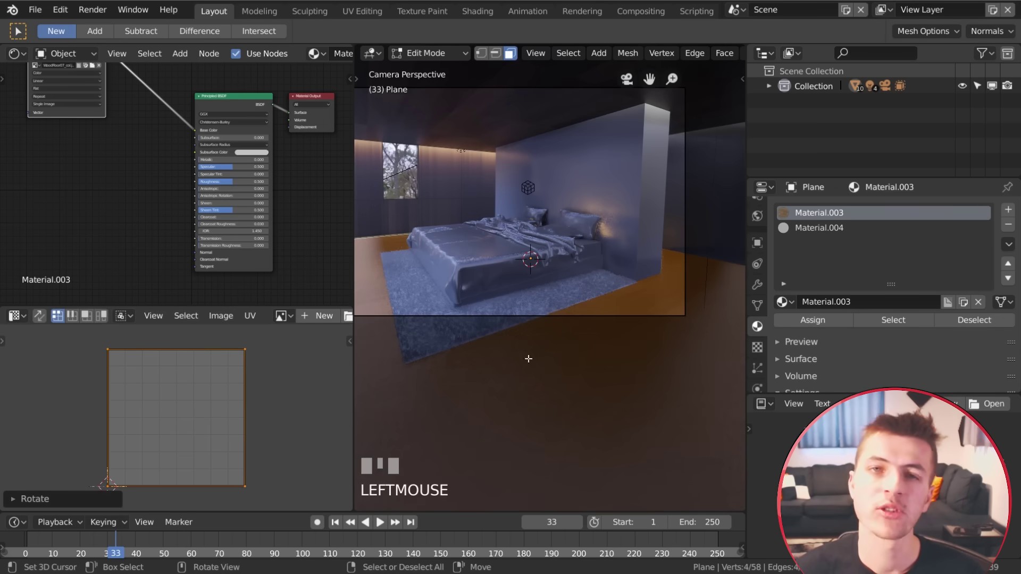
Scale the floor's UVs up to about twice their size, fine-tune the scale and leave Edit Mode.
scroll(571, 354, "up", 2)
scroll(326, 406, "down", 3)
middle_click_drag(519, 348, 379, 313, "shift")
key("s")
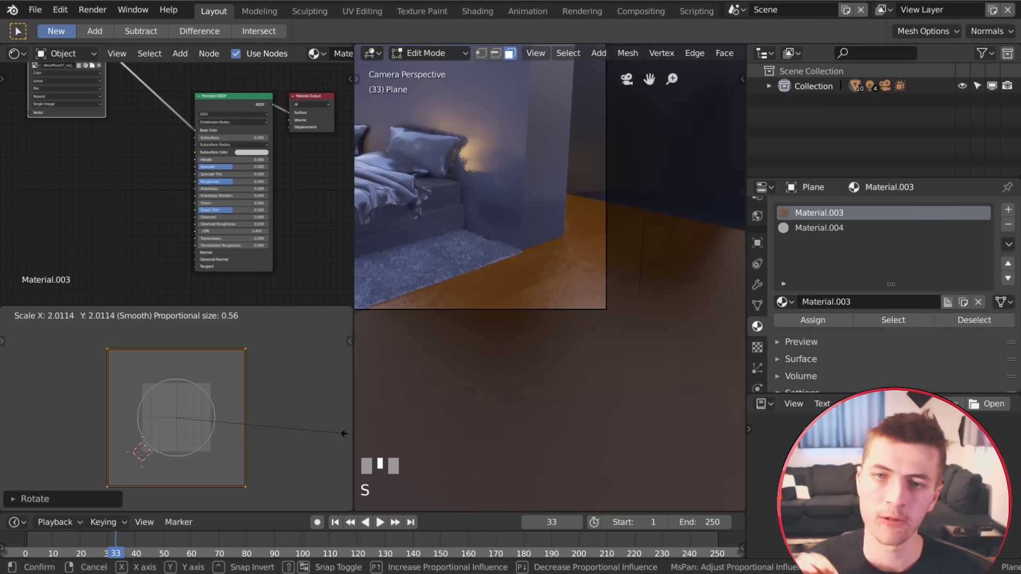
left_click(344, 433)
middle_click_drag(485, 357, 656, 348, "shift")
scroll(522, 337, "up", 5)
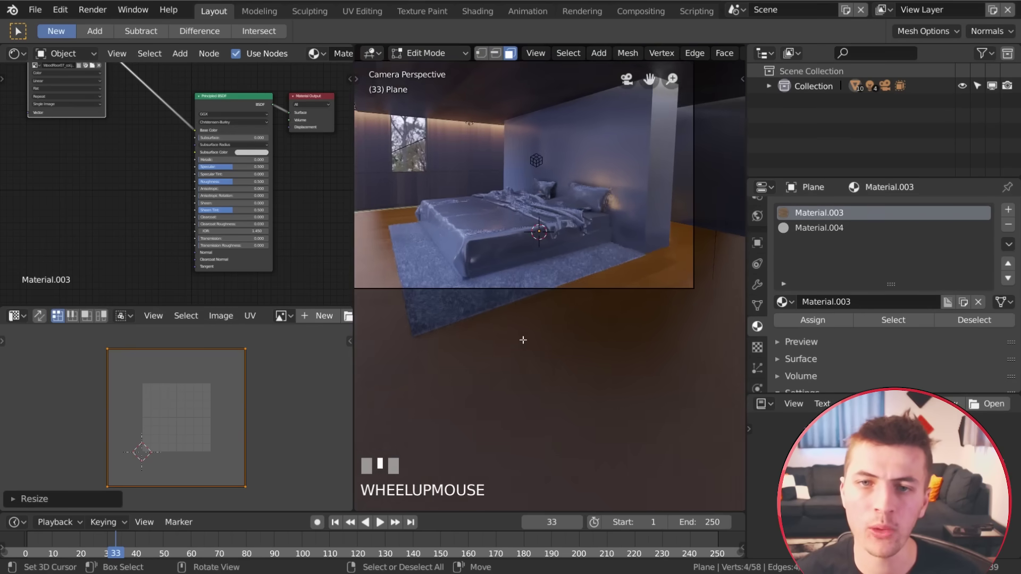
middle_click_drag(560, 372, 548, 327, "shift")
key("s")
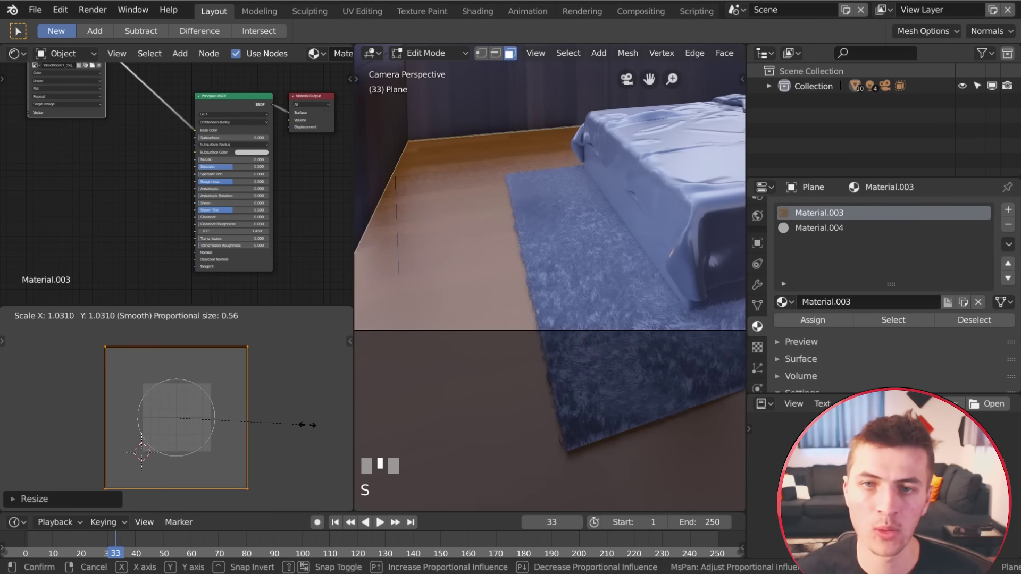
left_click(300, 425)
key("Tab")
Move the wood floor material's slot below Material.004 in the room's material list.
scroll(572, 283, "down", 4)
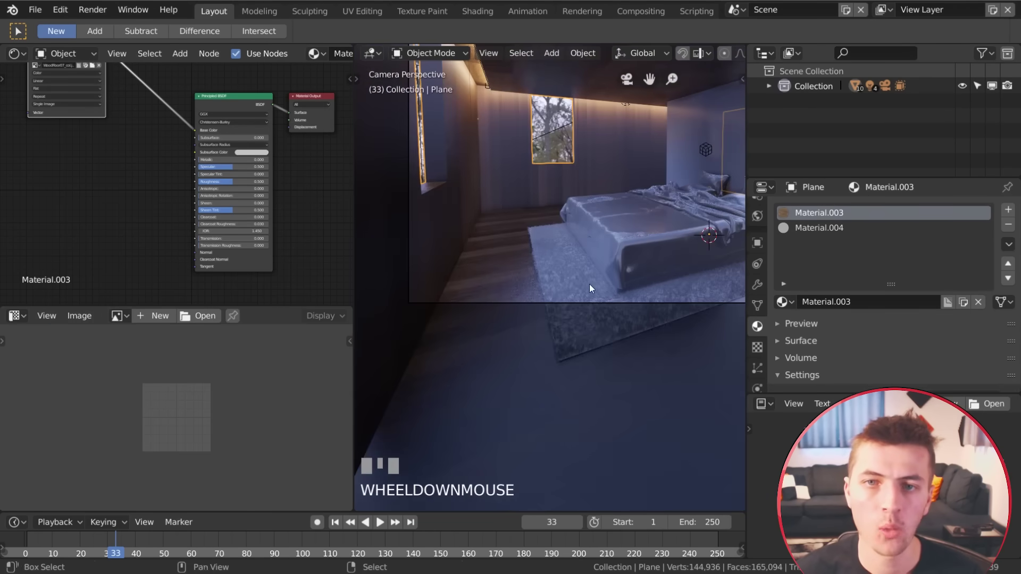
scroll(628, 252, "up", 1)
middle_click_drag(739, 261, 641, 232, "shift")
scroll(629, 255, "up", 1)
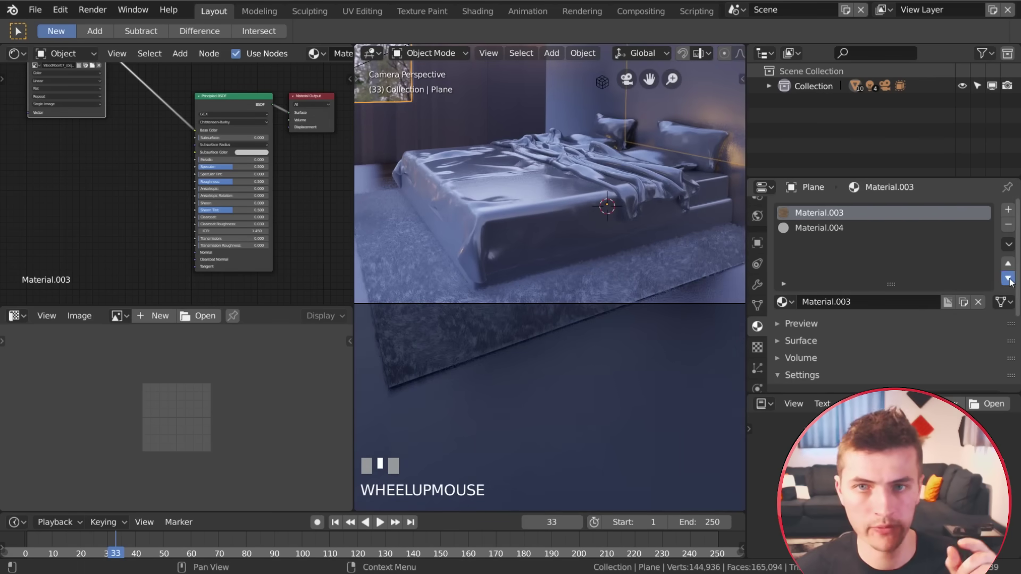
left_click(1008, 278)
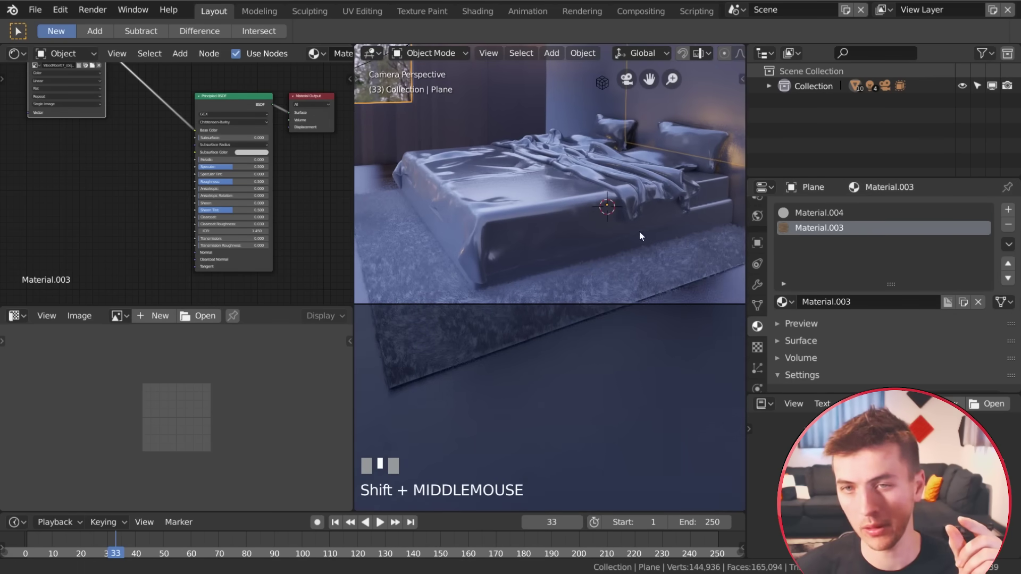
Assign Material.004 to all faces of the room except the floor by inverting the floor selection.
scroll(641, 232, "down", 4)
key("Tab")
right_click(527, 274)
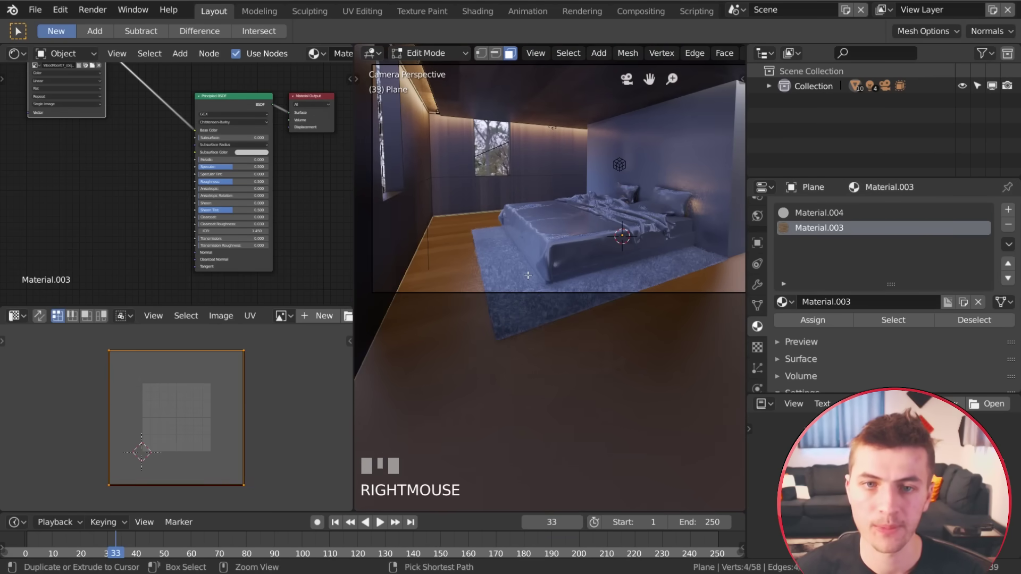
key("ctrl+i")
left_click(806, 215)
left_click(825, 320)
key("a")
key("Tab")
scroll(563, 269, "up", 2)
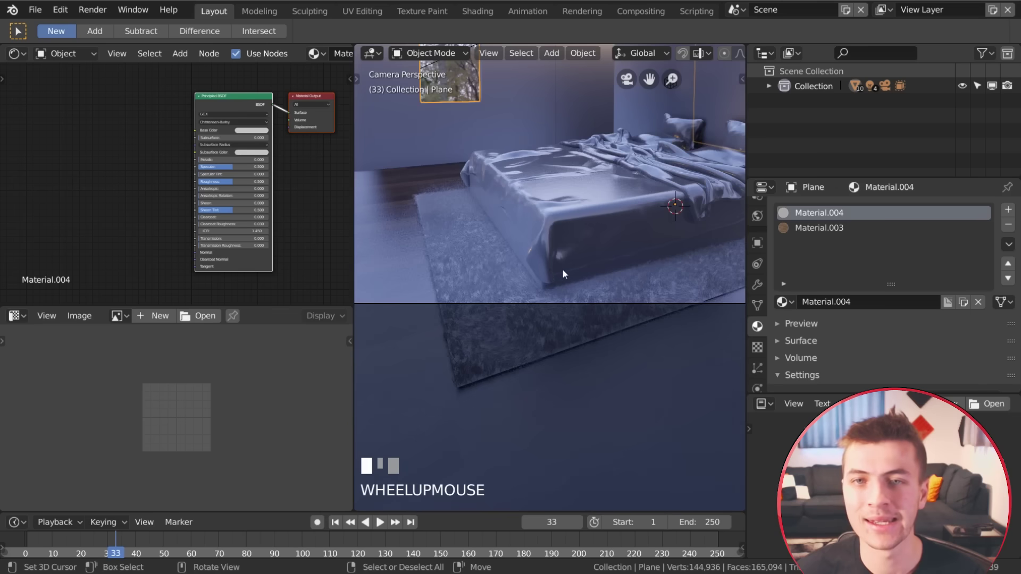
middle_click_drag(563, 270, 514, 265, "shift")
right_click(473, 336)
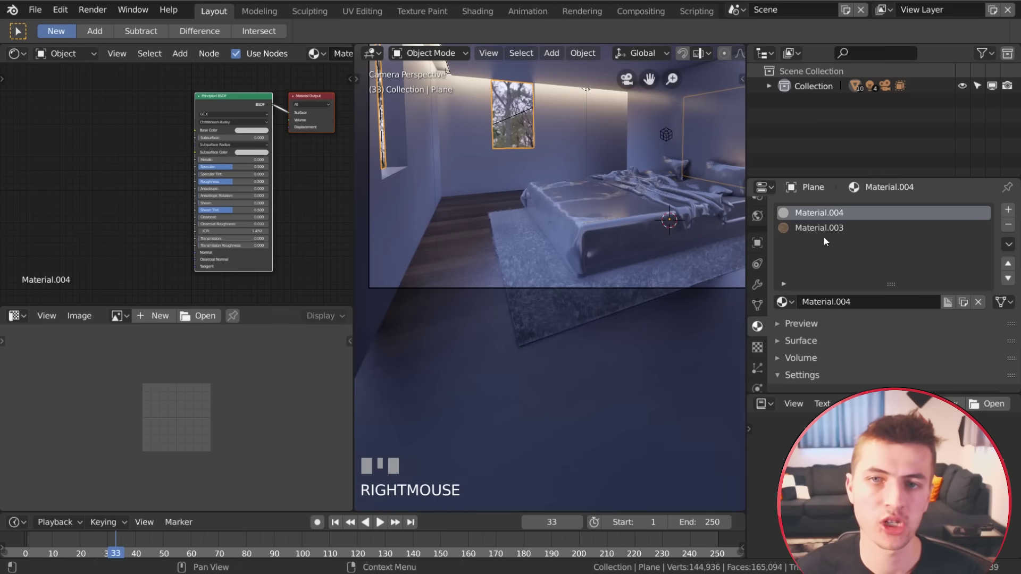
Duplicate Material.003's image texture node, load WoodFloor07_rgh.jpg into the copy and link its Color to Roughness.
left_click(825, 231)
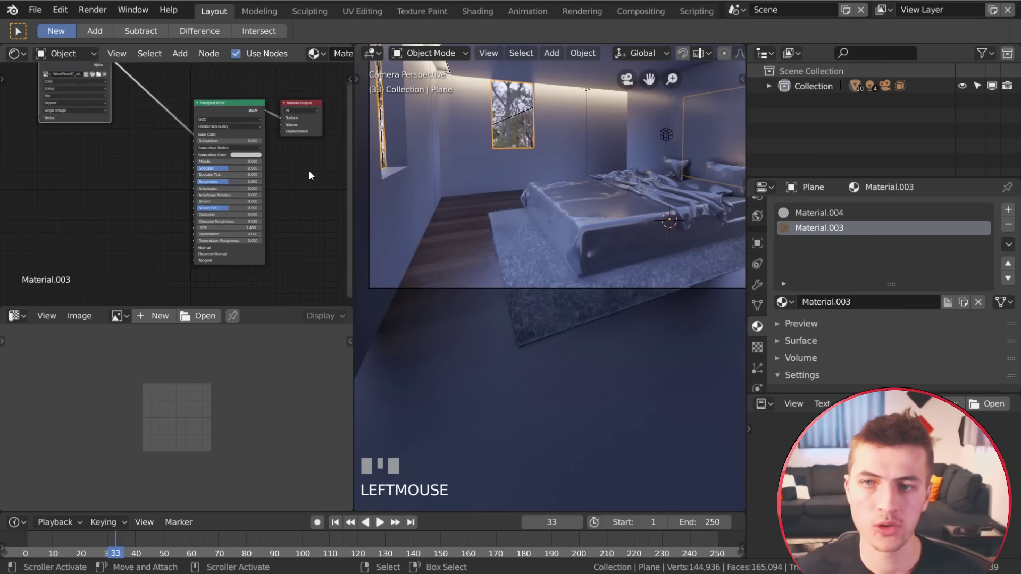
scroll(306, 171, "down", 2)
left_click_drag(111, 92, 69, 83)
key("shift+d")
left_click(80, 158)
middle_click_drag(96, 160, 151, 174)
scroll(148, 174, "up", 4)
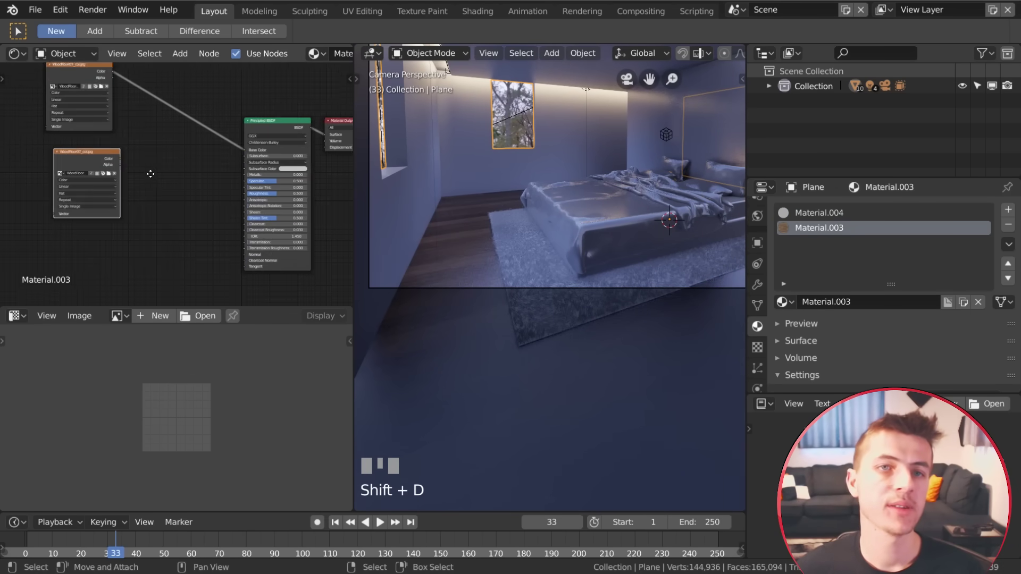
left_click(107, 169)
left_click(274, 164)
double_click(272, 180)
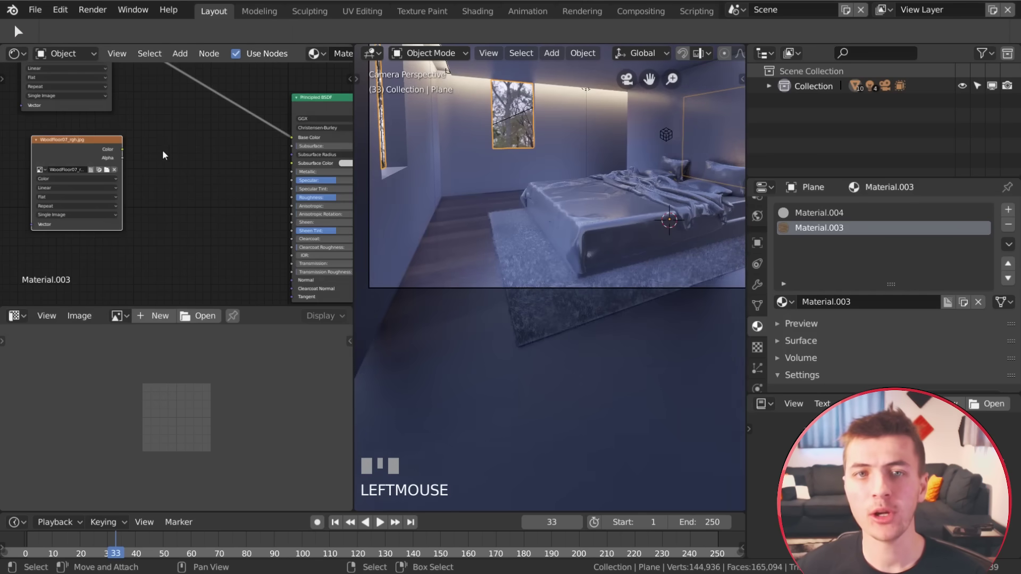
left_click_drag(123, 150, 292, 198)
Duplicate the roughness texture node, load WoodFloor07_nrm.jpg into the copy and place it below the roughness texture.
scroll(161, 154, "down", 2)
scroll(158, 150, "down", 3)
middle_click_drag(158, 151, 139, 109)
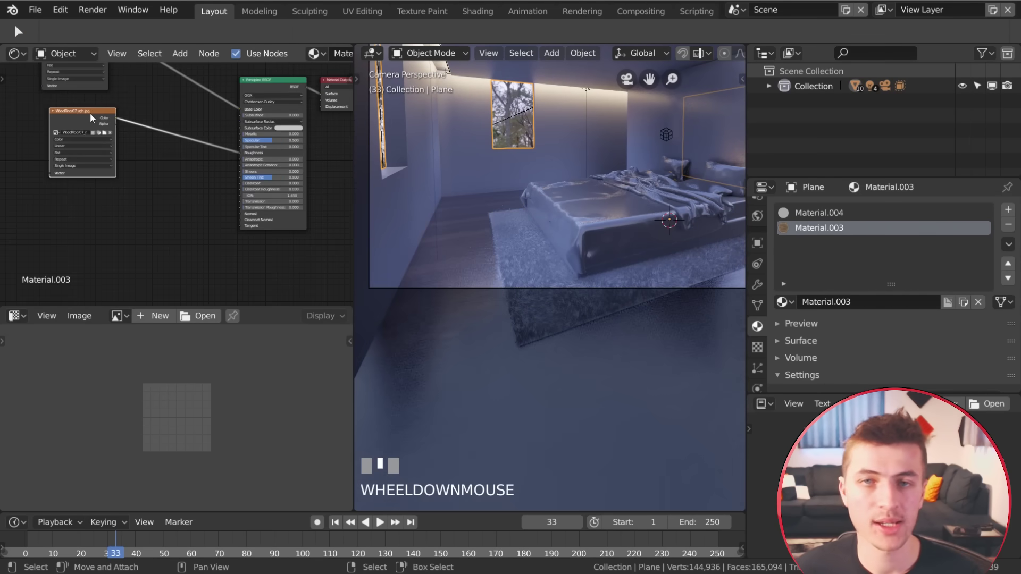
key("shift+d")
left_click(70, 199)
scroll(102, 221, "up", 2)
left_click(72, 213)
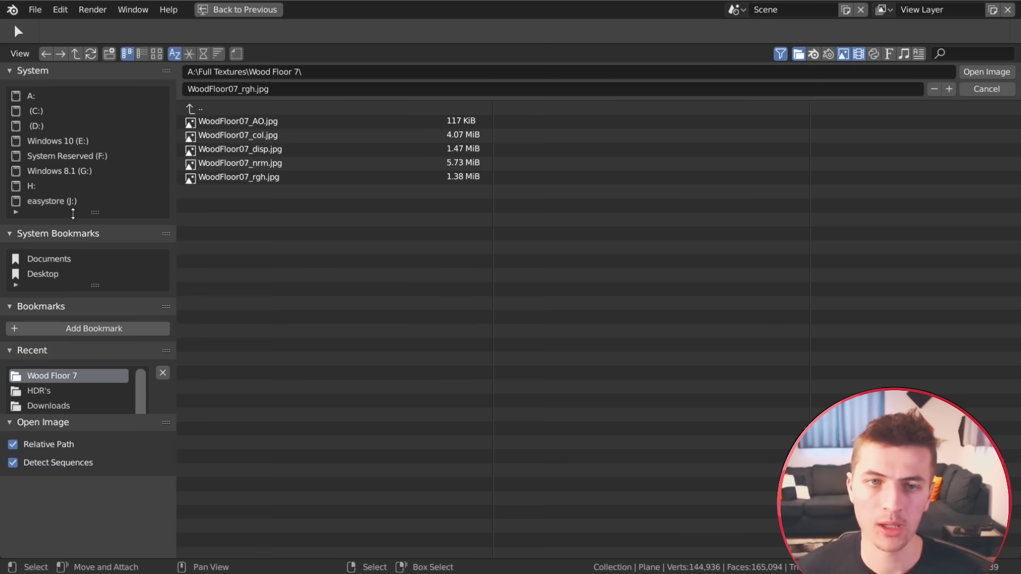
double_click(270, 165)
left_click_drag(52, 198, 62, 231)
middle_click_drag(125, 230, 124, 172)
key("shift+a")
mouse_move(120, 218)
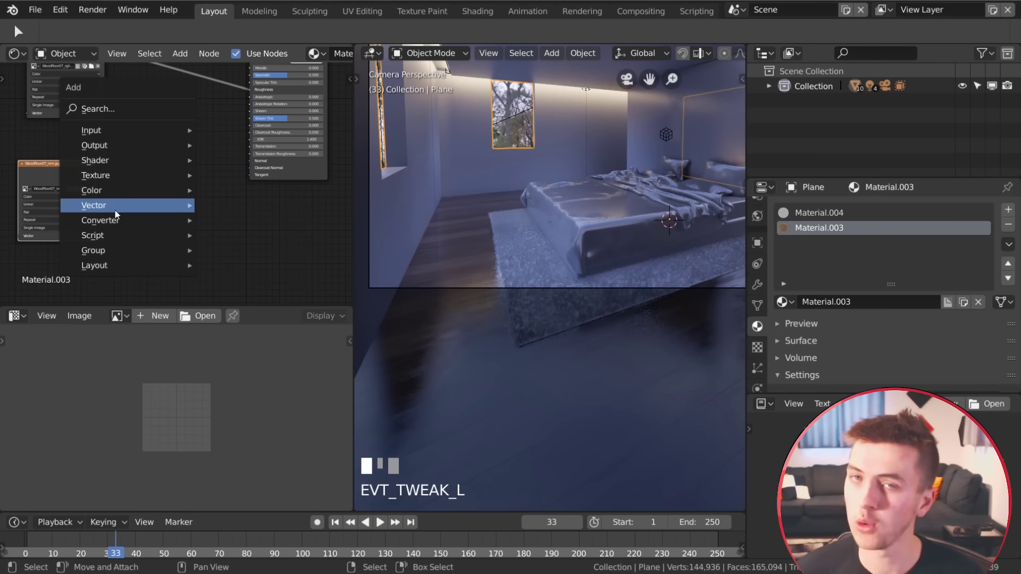
left_click(233, 253)
left_click(144, 177)
key("x")
Add a Normal Map node and link the WoodFloor07_nrm.jpg texture's Color to its Color input.
key("shift+a")
mouse_move(145, 179)
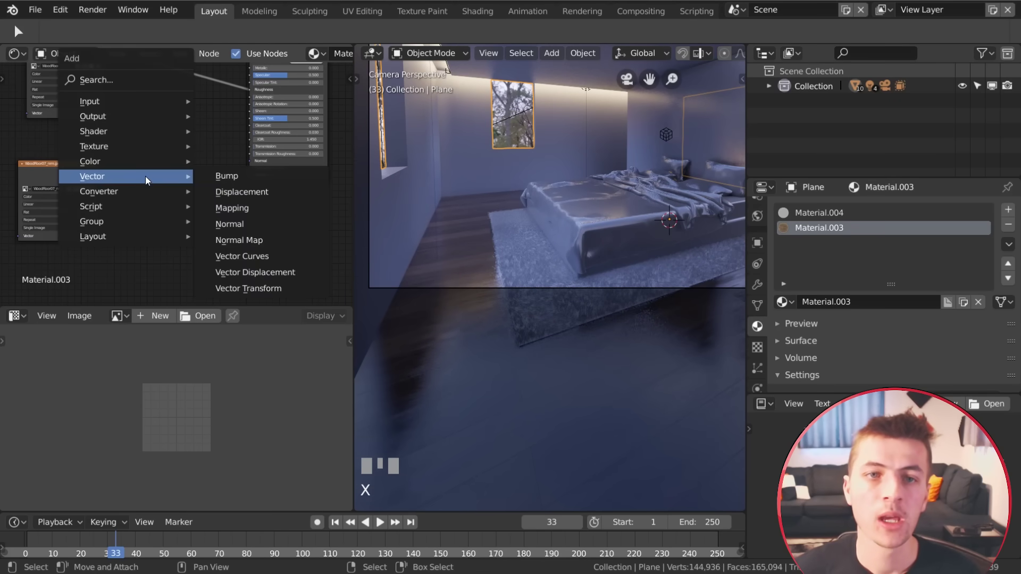
left_click(246, 237)
left_click(130, 177)
left_click_drag(97, 173, 130, 220)
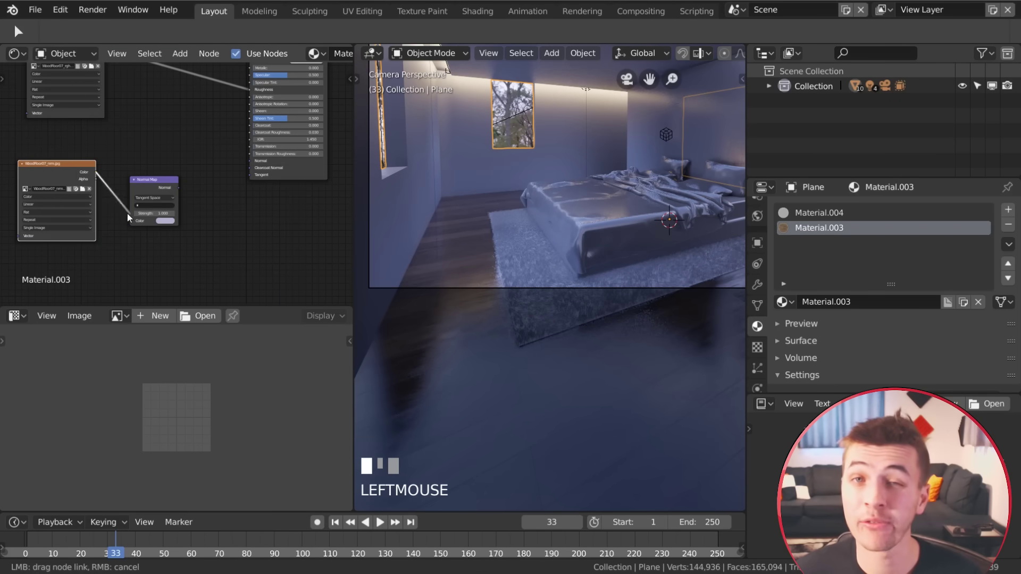
Add a Bump node and connect it between the Normal Map node and the Principled BSDF's Normal input.
key("shift+a")
mouse_move(205, 200)
left_click(264, 197)
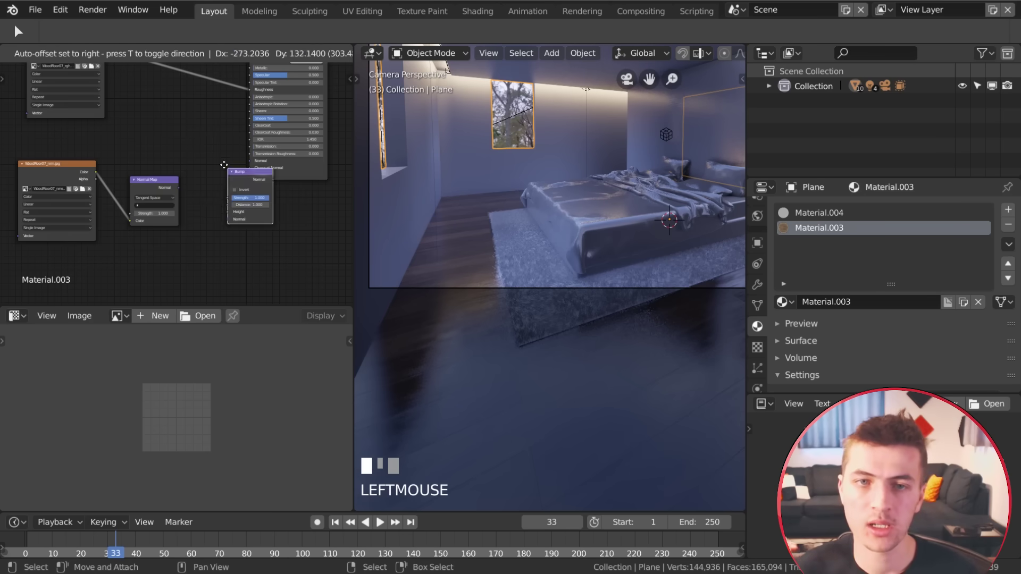
left_click(190, 133)
left_click_drag(181, 187, 191, 183)
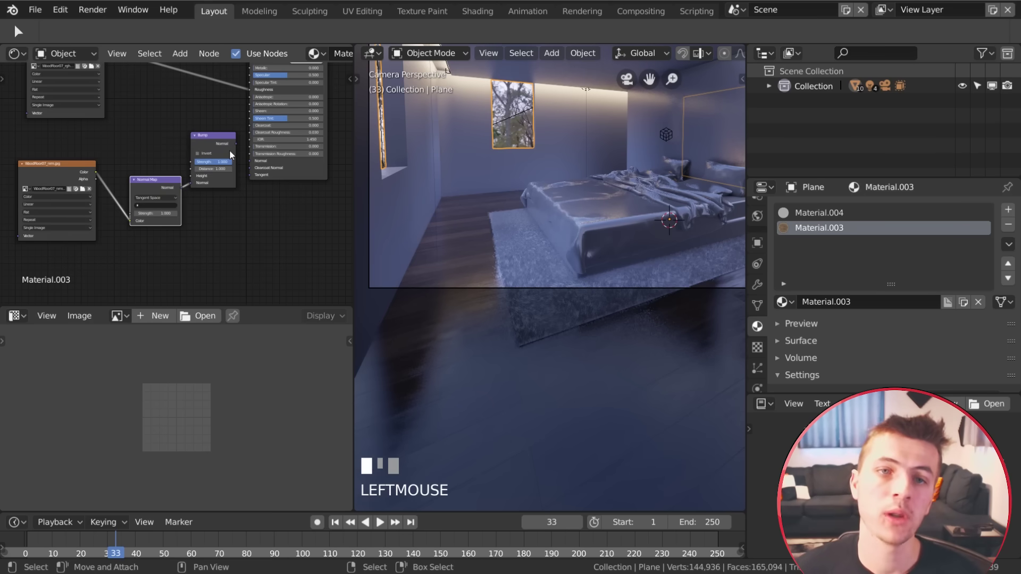
left_click_drag(236, 143, 249, 161)
Set the Normal Map node's UV map to UVMap and its strength to 0.1.
scroll(246, 183, "up", 4)
middle_click_drag(245, 184, 261, 188)
left_click(179, 218)
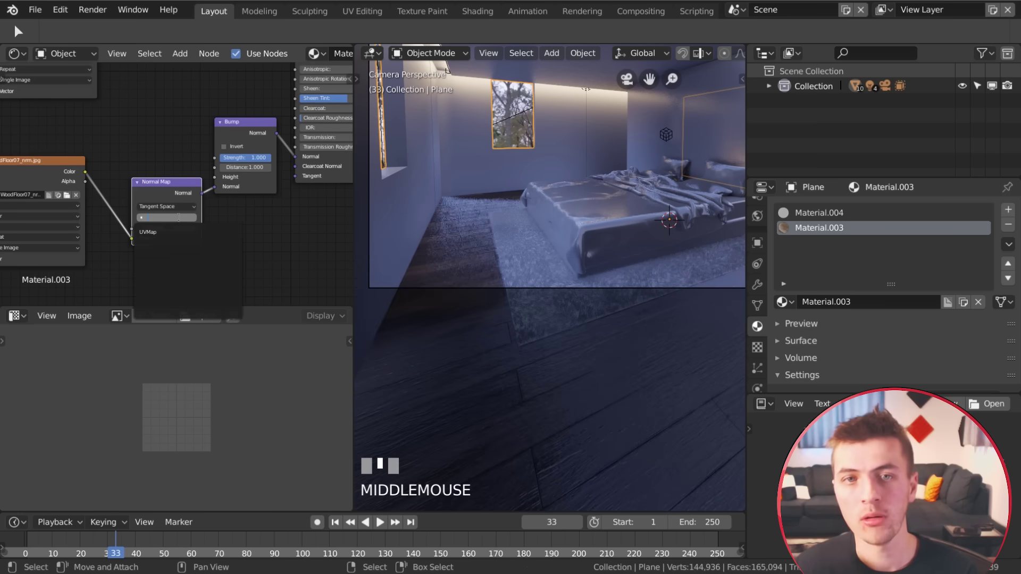
left_click(166, 232)
scroll(244, 242, "down", 1)
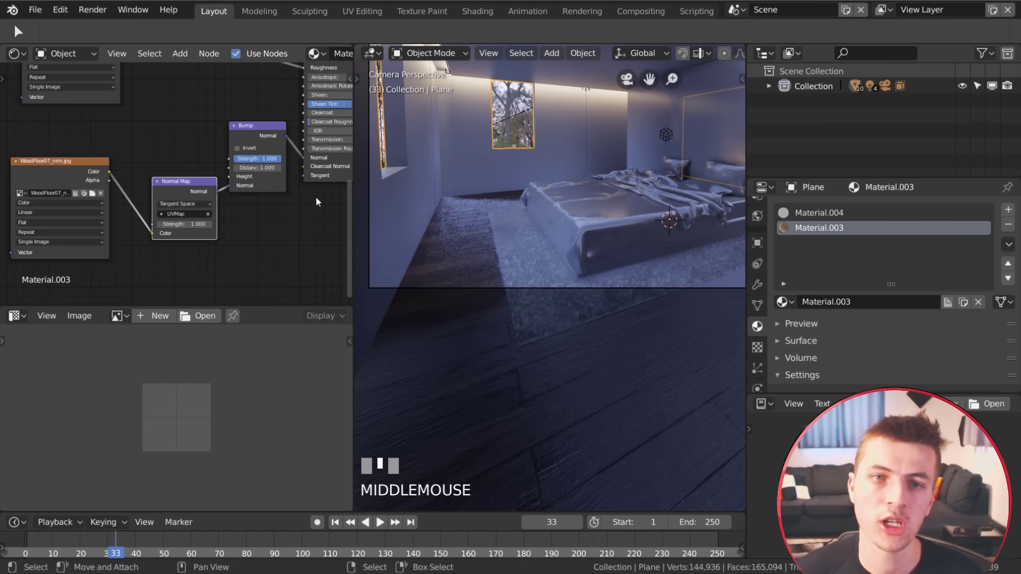
scroll(317, 199, "down", 1)
scroll(457, 274, "up", 3)
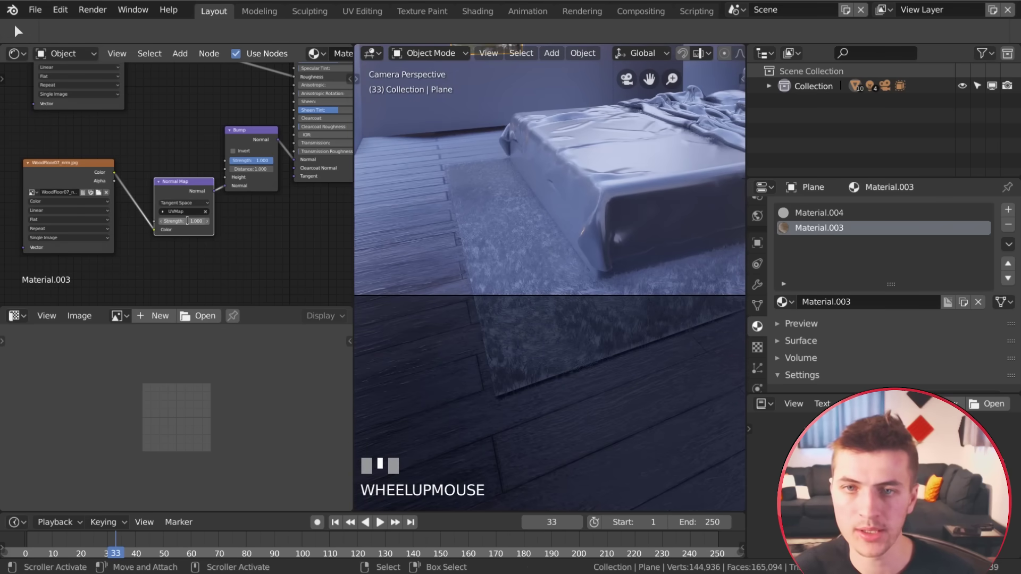
key("KP_Enter")
scroll(472, 219, "down", 3)
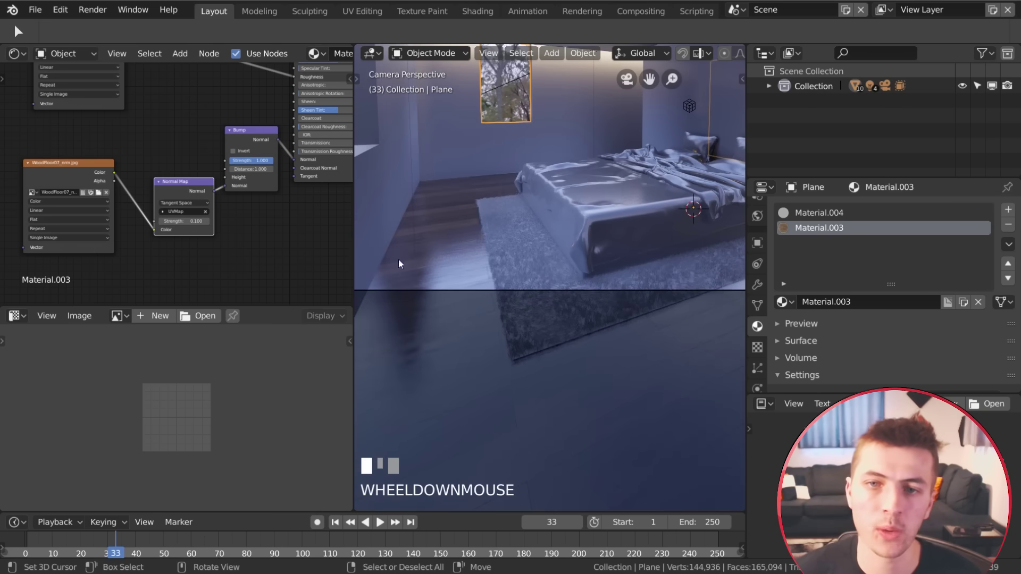
Duplicate the WoodFloor07_nrm.jpg texture node and load WoodFloor07_disp.jpg into the copy, making room below the roughness texture.
scroll(265, 252, "down", 2)
left_click_drag(123, 229, 106, 277)
key("shift+d")
left_click(100, 201)
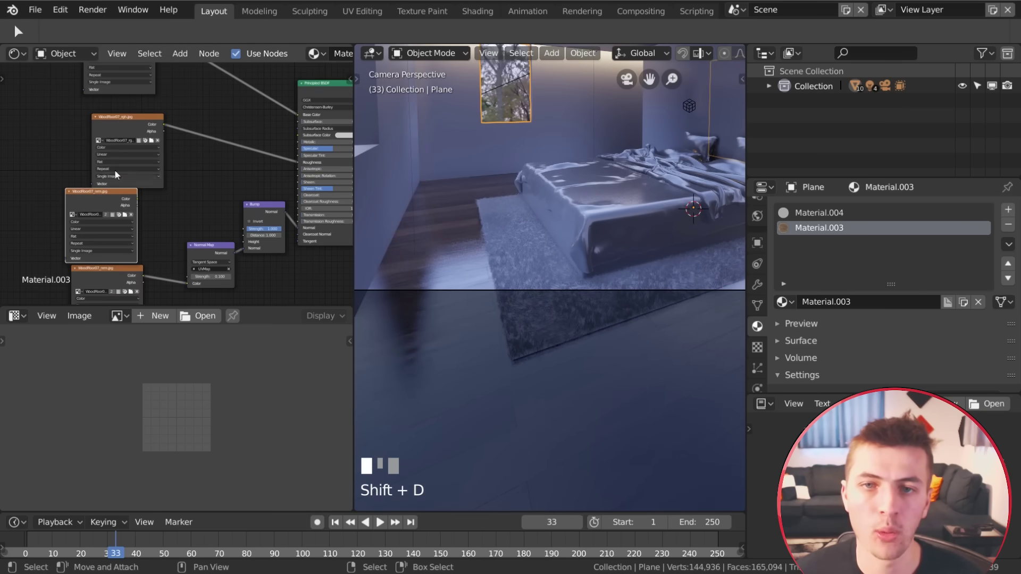
left_click_drag(128, 127, 108, 113)
left_click(129, 215)
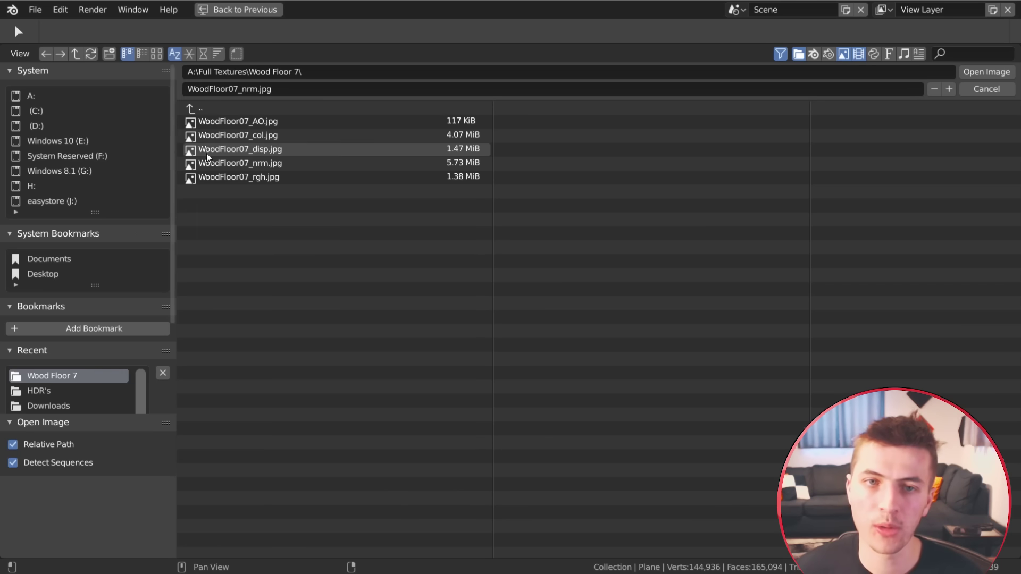
double_click(273, 149)
Link the WoodFloor07_disp.jpg texture's Color to the Bump node's Height input and set the Bump strength to 0.03.
left_click_drag(242, 243, 243, 244)
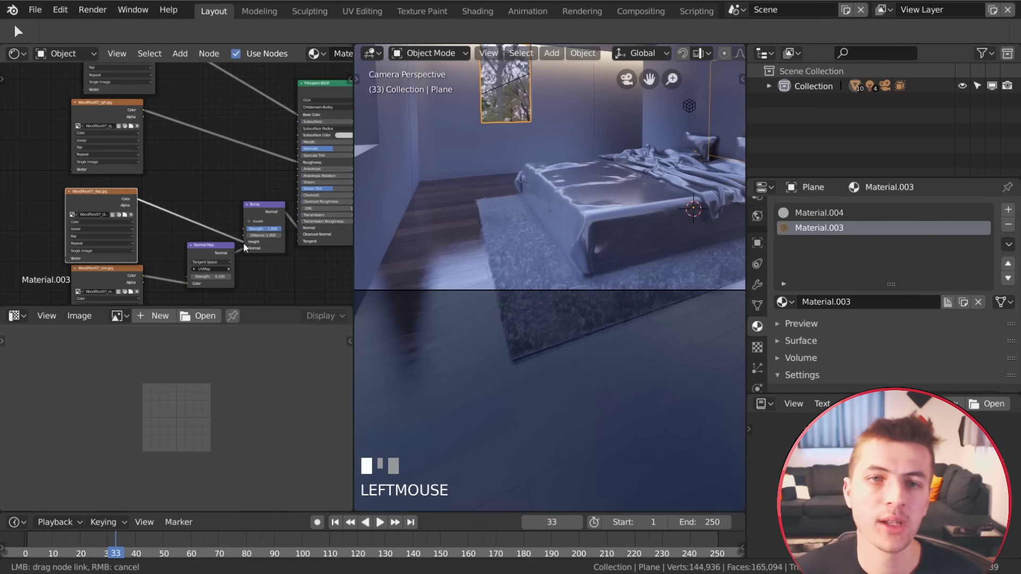
middle_click_drag(464, 268, 497, 267, "shift")
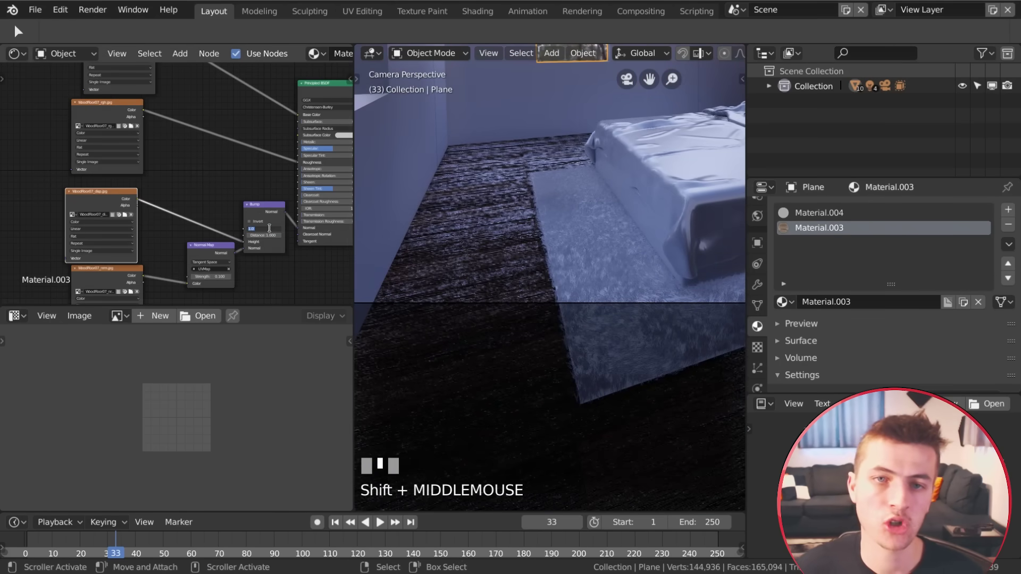
key("Return")
scroll(203, 107, "up", 4)
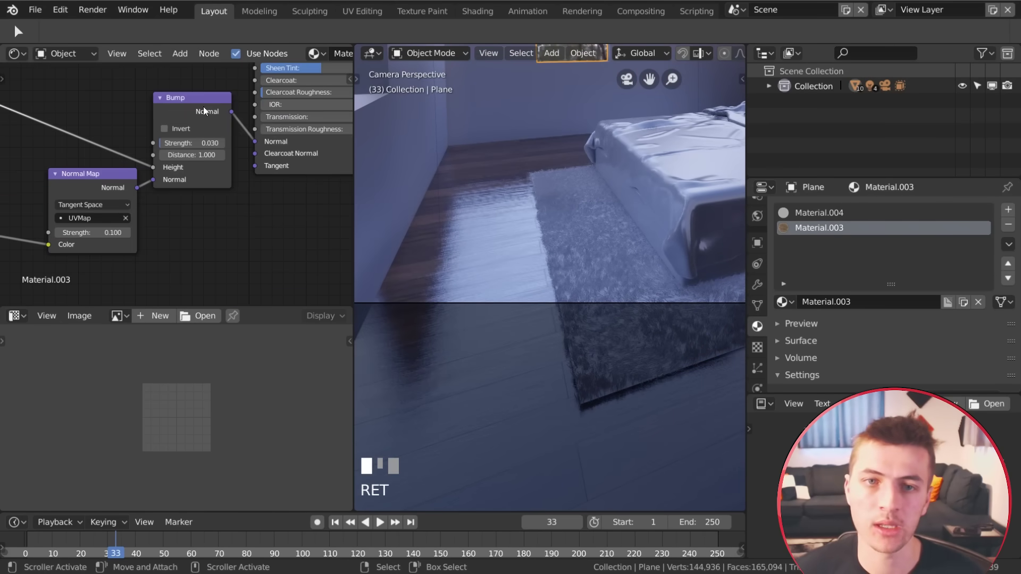
Add a MixRGB node on the link between the WoodFloor07_rgh.jpg texture and the Principled BSDF's Roughness input.
scroll(448, 214, "down", 3)
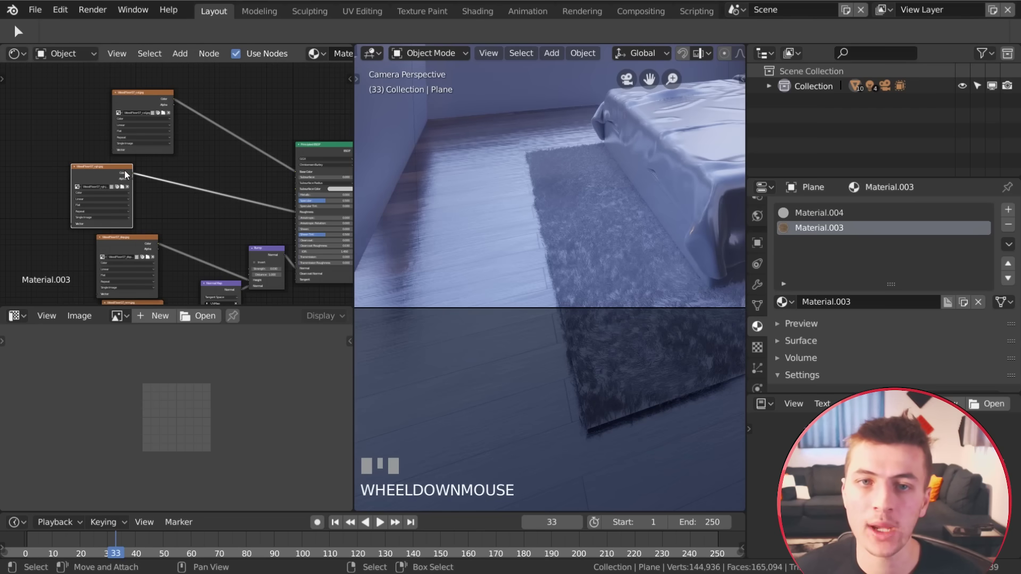
left_click_drag(104, 169, 94, 163)
key("shift+a")
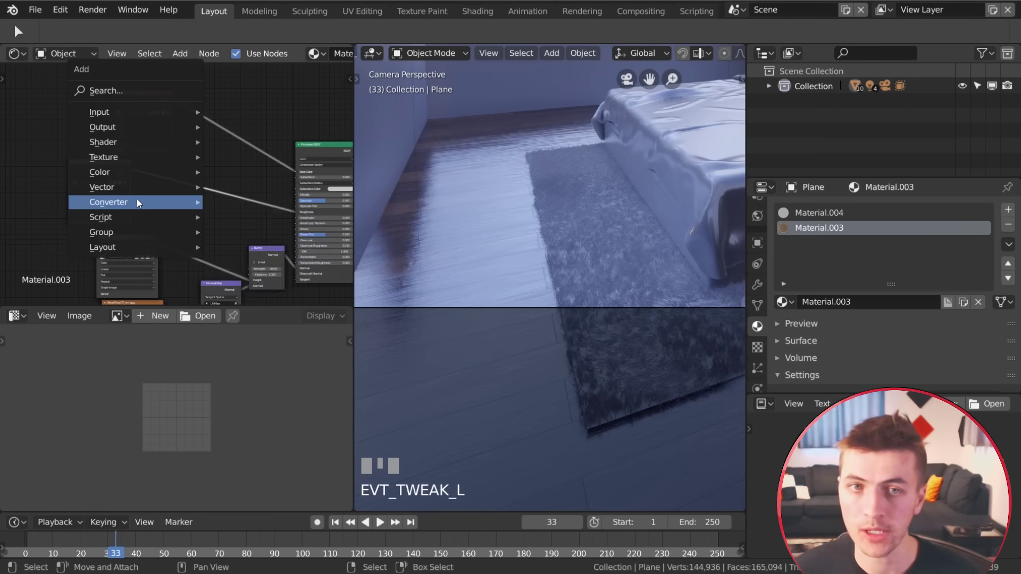
mouse_move(113, 175)
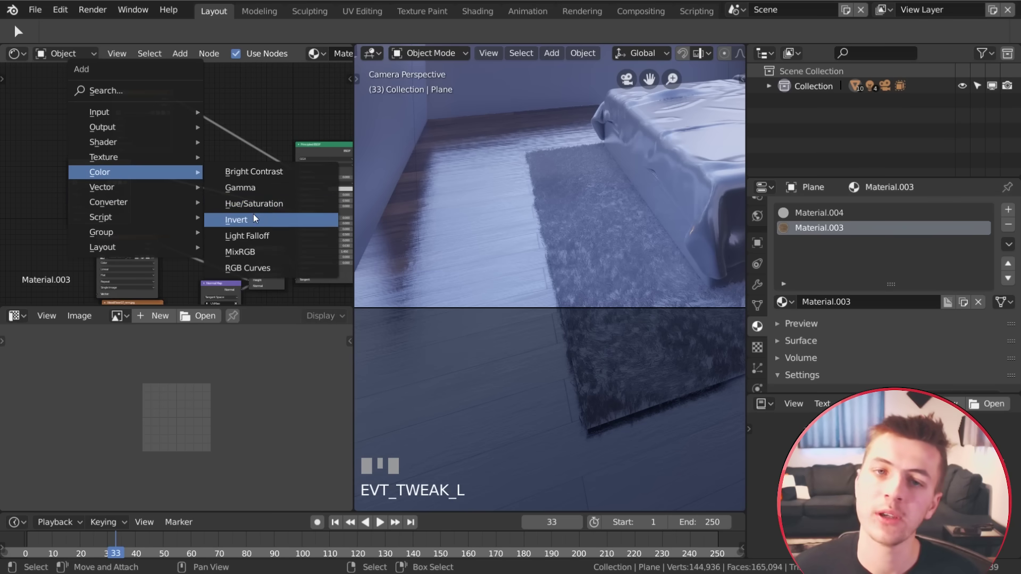
left_click(242, 252)
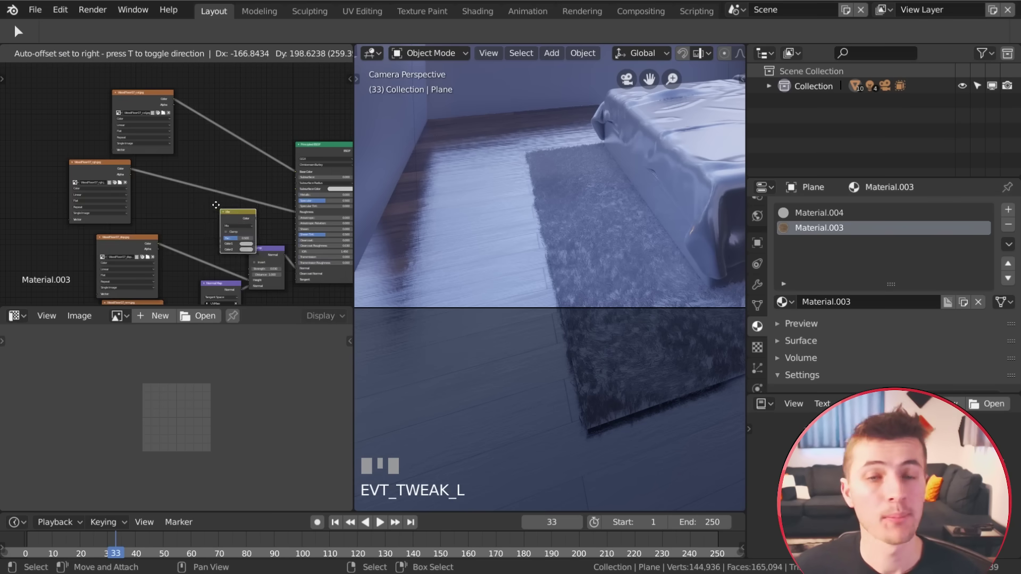
left_click(198, 177)
scroll(234, 210, "up", 2)
Set the roughness Mix node's factor to 1.0 and its Color2 to a mid grey of about 0.46.
left_click_drag(235, 211, 260, 212)
left_click(241, 232)
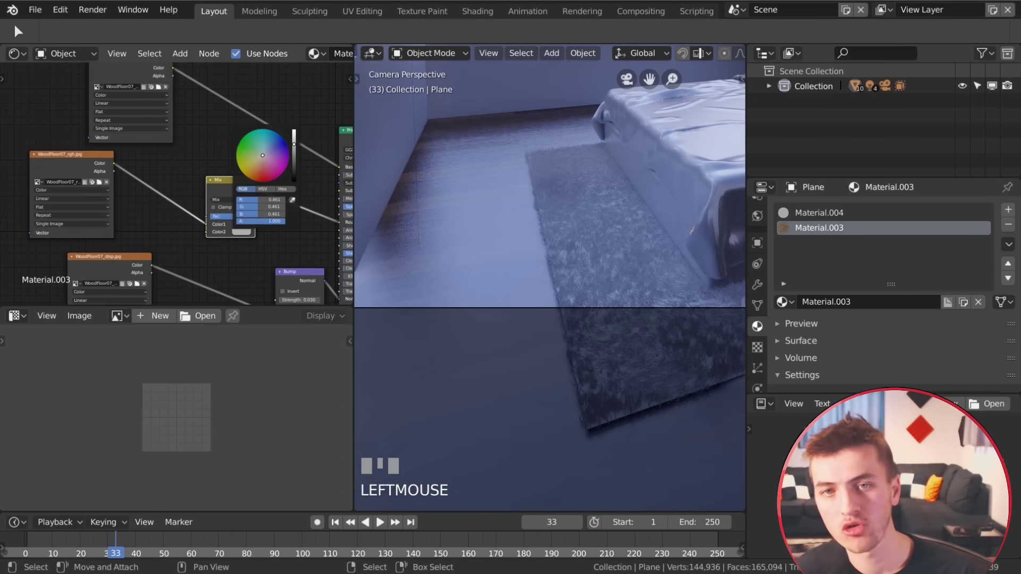
left_click_drag(293, 144, 294, 146)
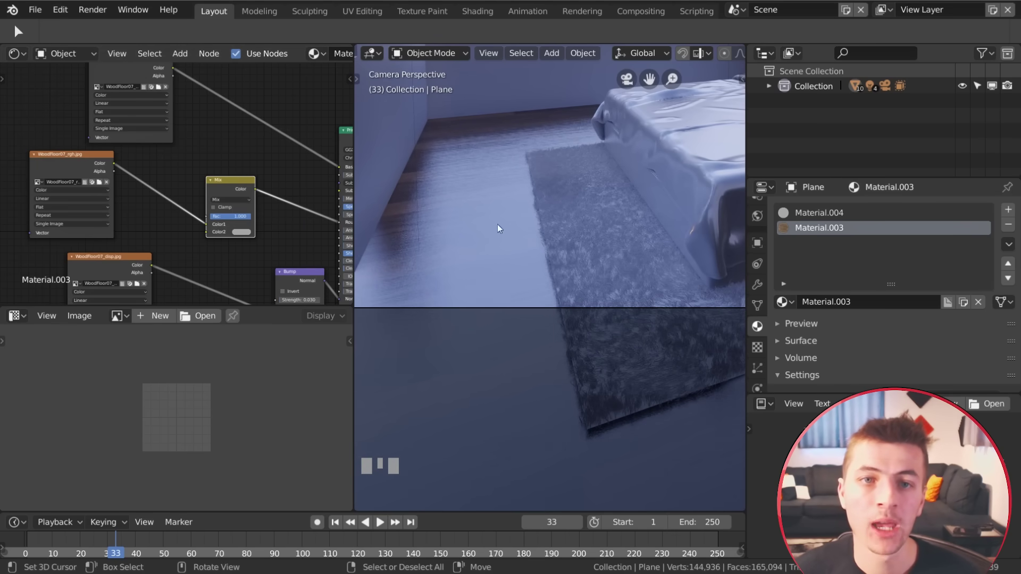
Duplicate the color texture node, load WoodFloor07_AO.jpg into the copy and place it between the color and roughness textures.
scroll(192, 186, "down", 2)
middle_click_drag(192, 186, 175, 224)
left_click_drag(147, 158, 100, 80)
key("shift+d")
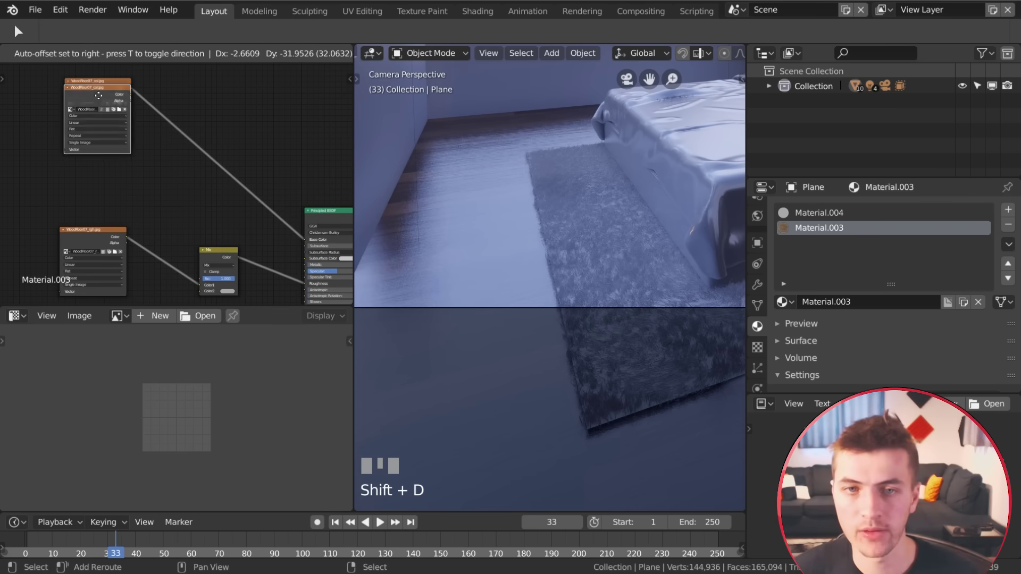
left_click(97, 157)
scroll(111, 175, "up", 1)
left_click(108, 173)
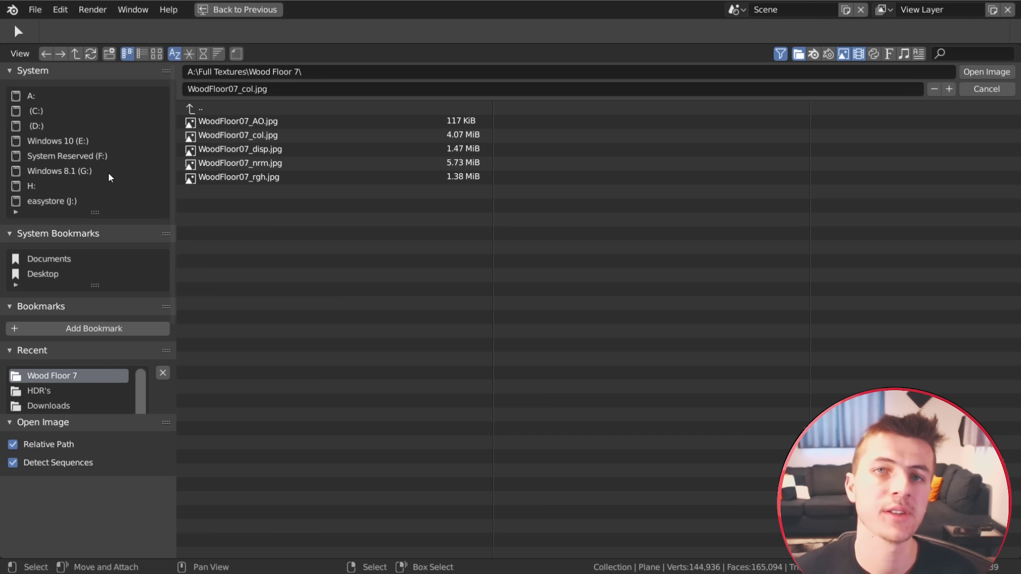
double_click(260, 122)
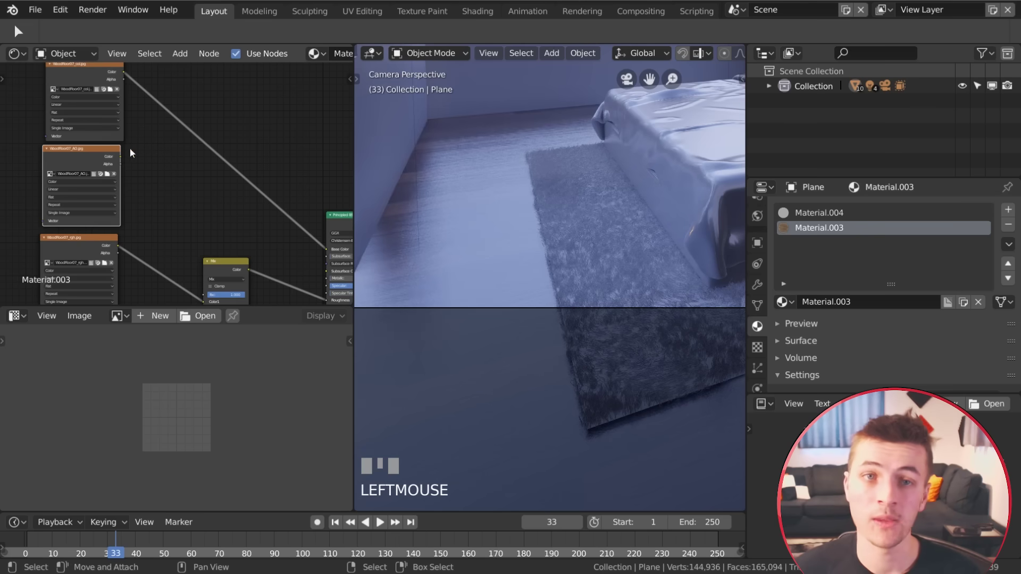
left_click_drag(93, 149, 88, 150)
Add a MixRGB node on the link between the wood color texture and the Principled BSDF's Base Color input.
scroll(123, 159, "up", 1)
middle_click_drag(123, 159, 142, 165)
key("shift+a")
mouse_move(177, 180)
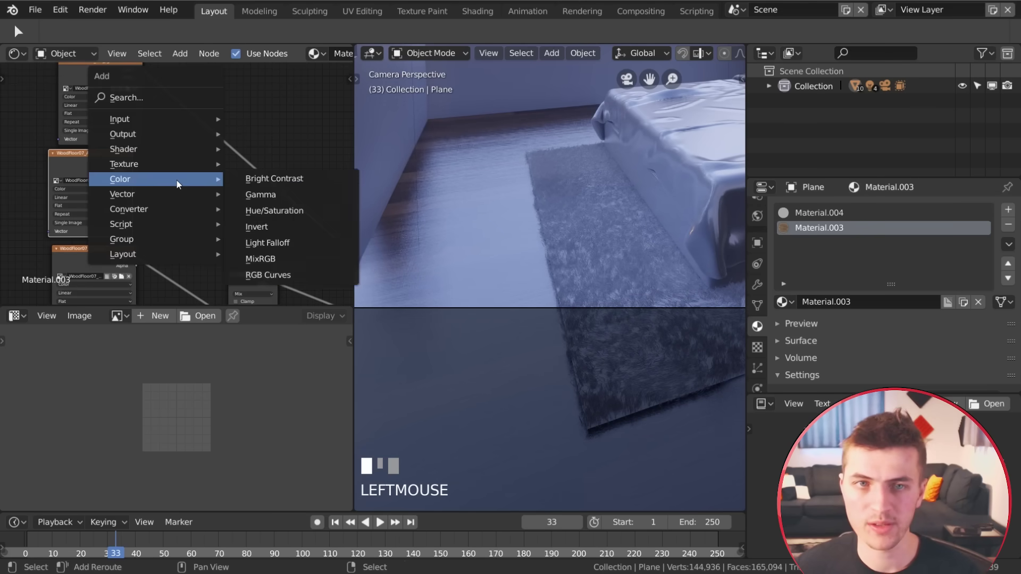
left_click(266, 259)
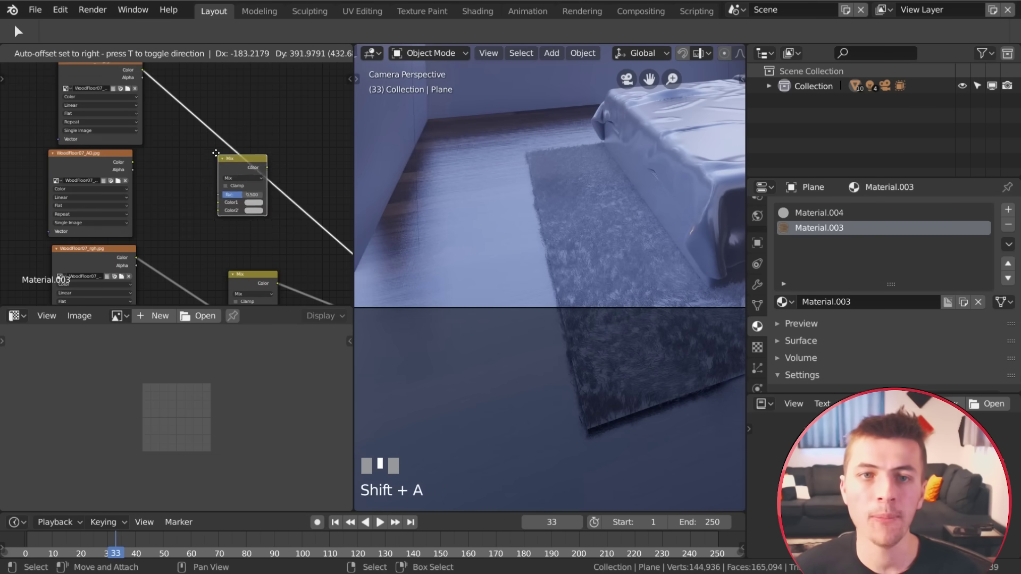
left_click(221, 153)
Set the new mix node to Multiply with factor 1.0 and link the WoodFloor07_AO.jpg texture's Color to its Color2 input.
left_click(233, 166)
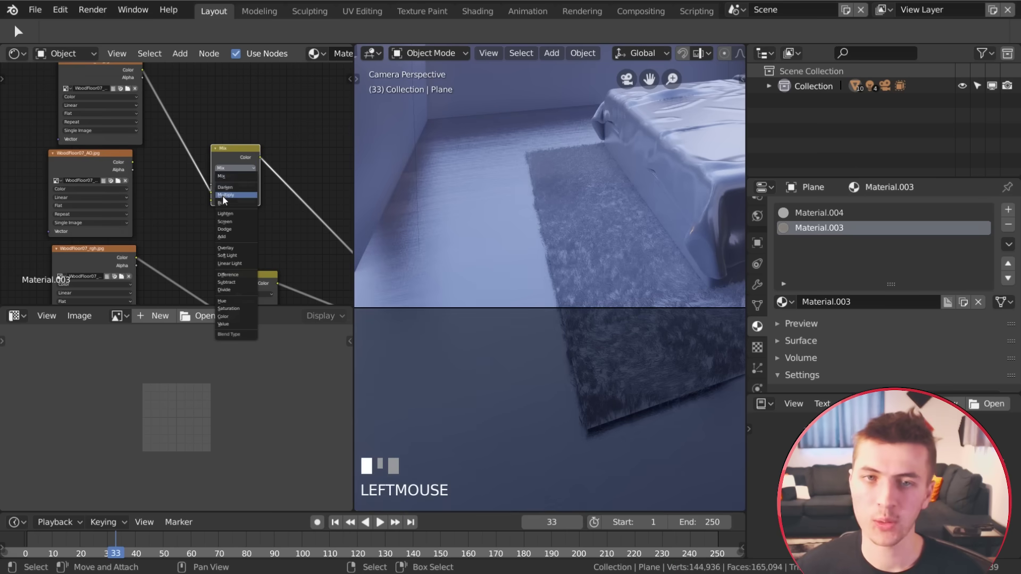
left_click(226, 195)
left_click_drag(133, 162, 258, 184)
middle_click_drag(426, 221, 553, 230)
middle_click_drag(553, 230, 638, 238, "shift")
scroll(567, 280, "up", 2)
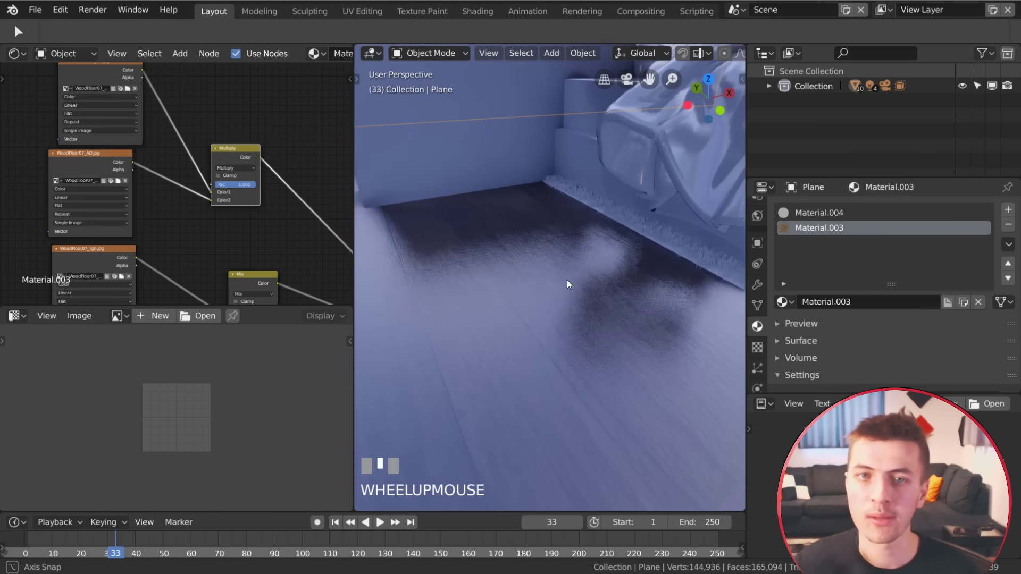
middle_click_drag(567, 280, 570, 263)
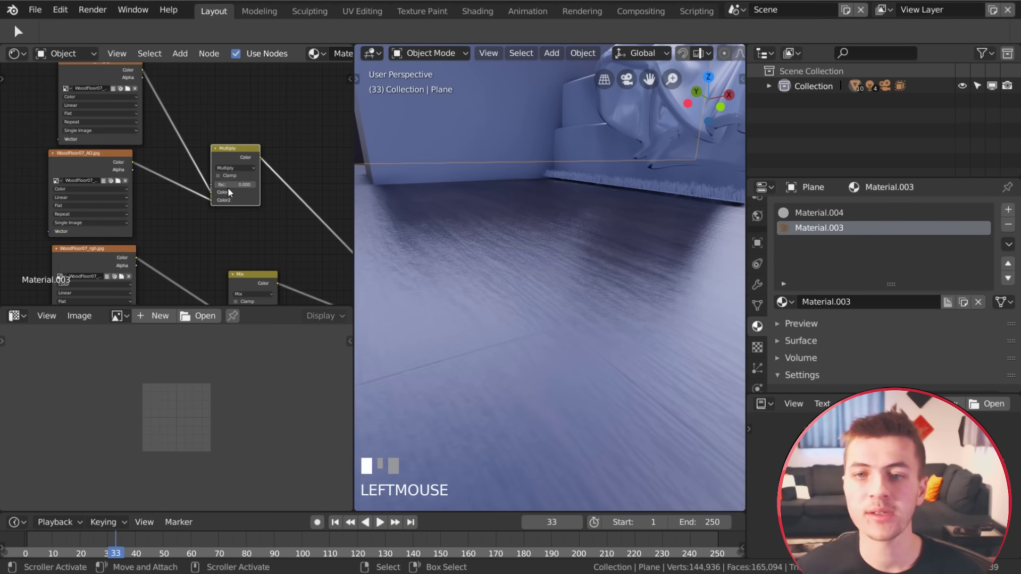
Scale the whole UV layout of the wall cube behind the bed up about 3 times and shift it down.
key("Tab")
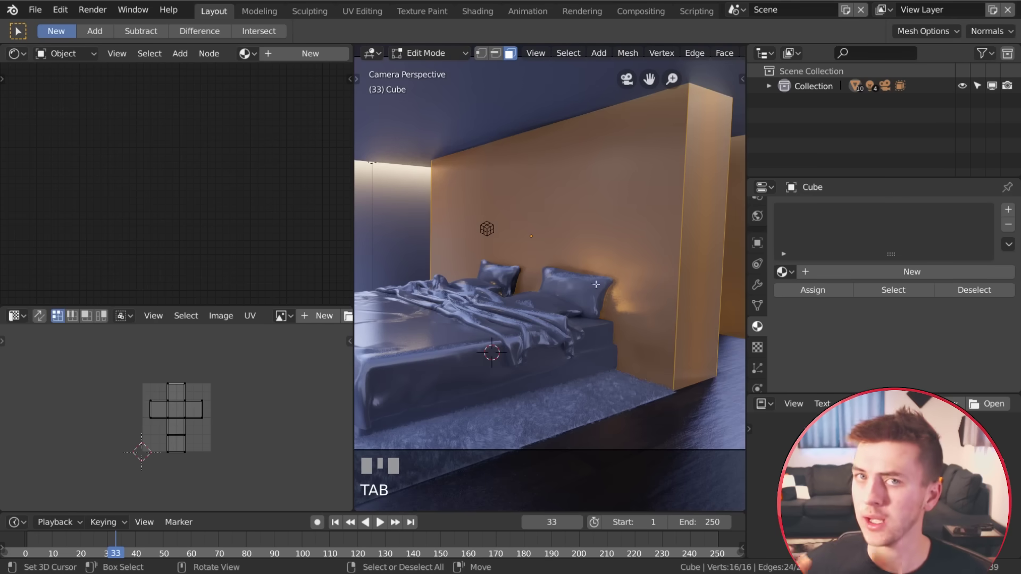
key("a")
key("s")
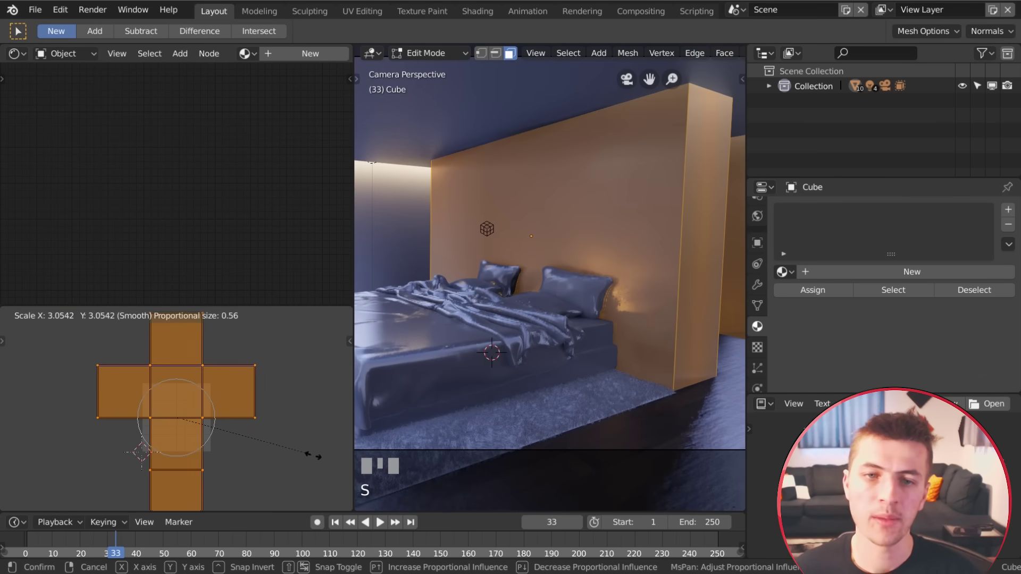
key("g")
left_click(259, 422)
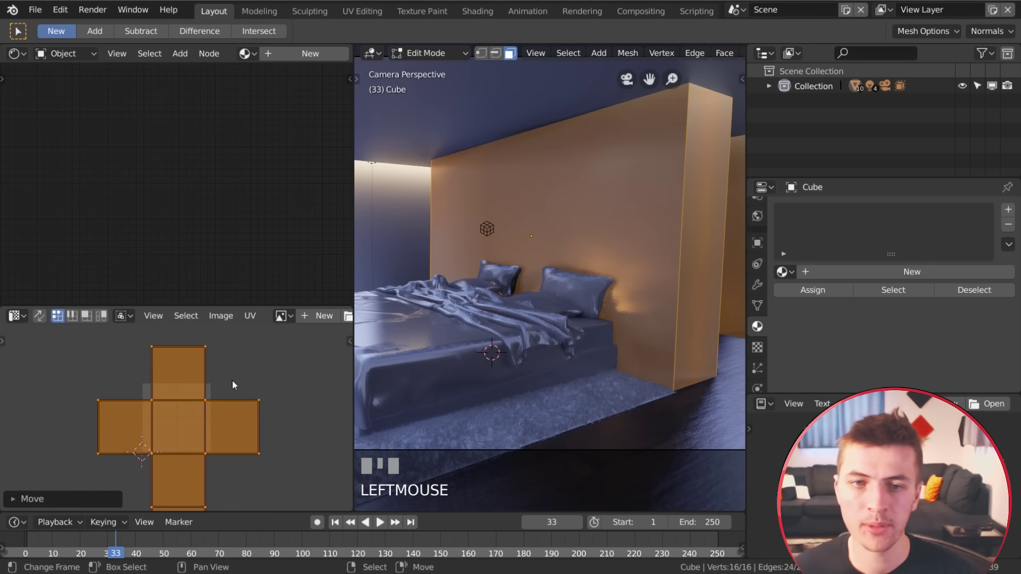
Move the uppermost edge of the wall cube's UV layout down along Y to shorten that face.
key("a")
key("a")
key("b")
left_click_drag(224, 369, 140, 338)
key("g")
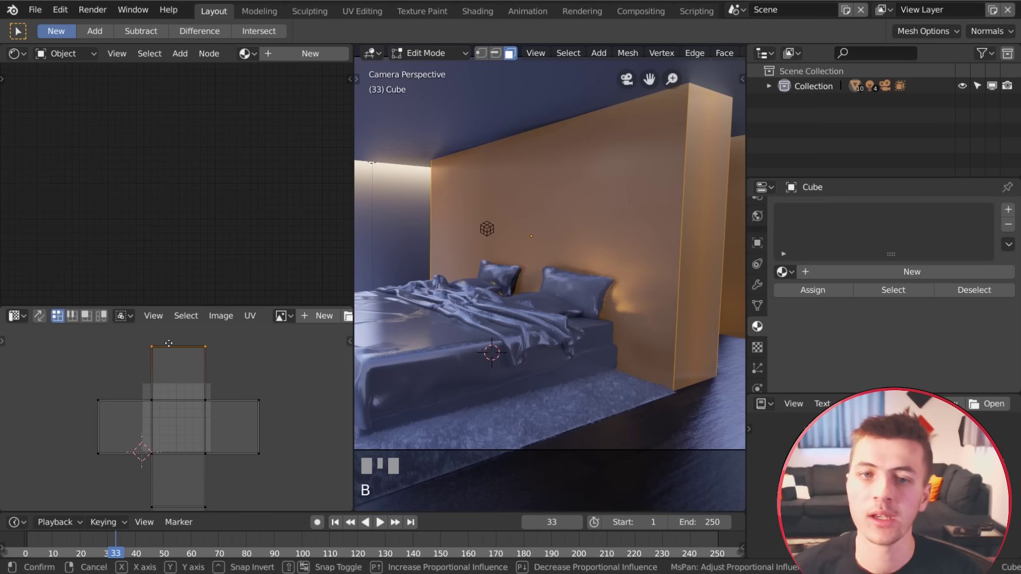
key("y")
left_click(165, 378)
key("a")
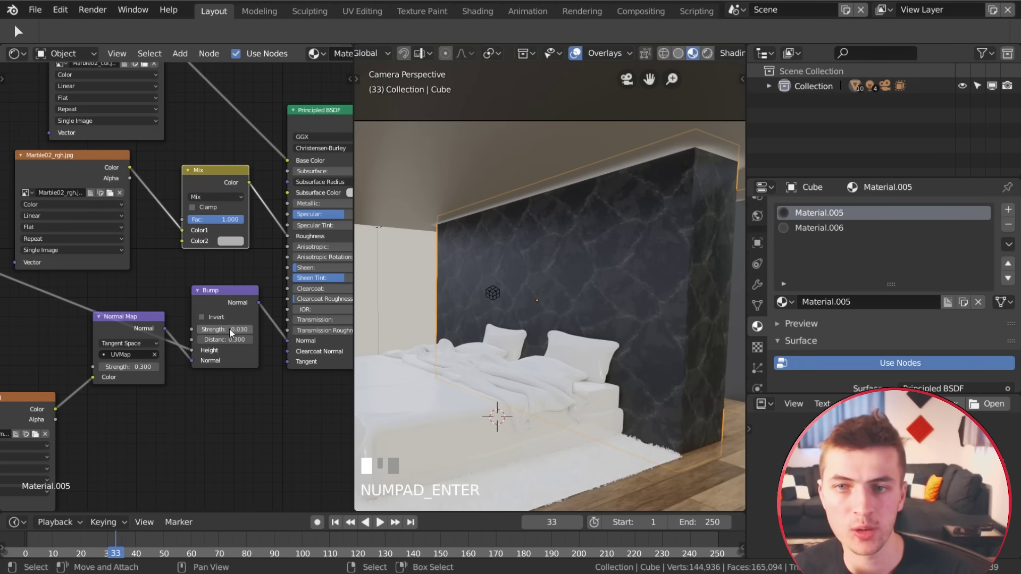
Examine the marble wall behind the bed and the node setup of its material.
scroll(660, 327, "up", 4)
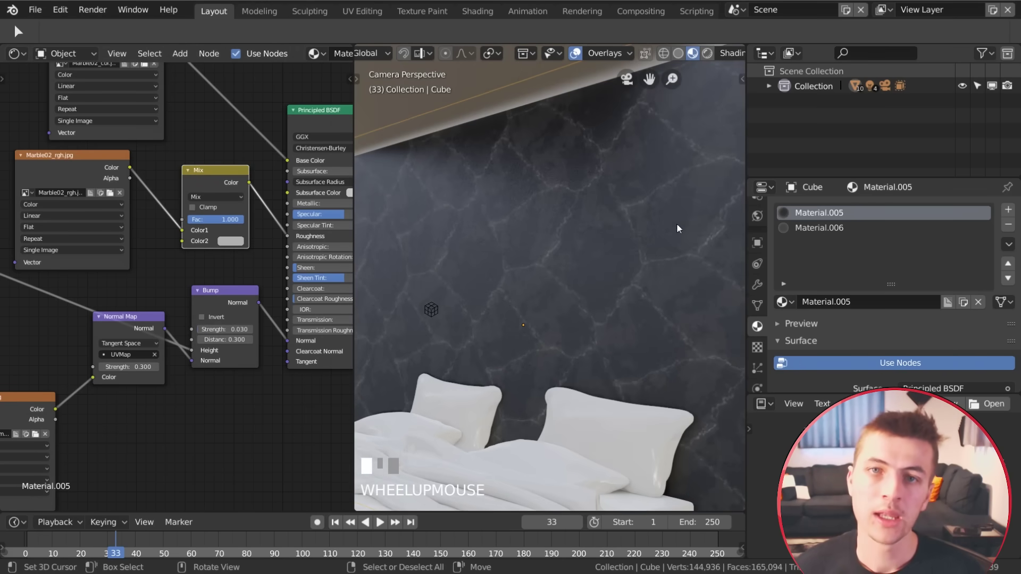
scroll(593, 318, "down", 8)
middle_click_drag(608, 366, 572, 351, "shift")
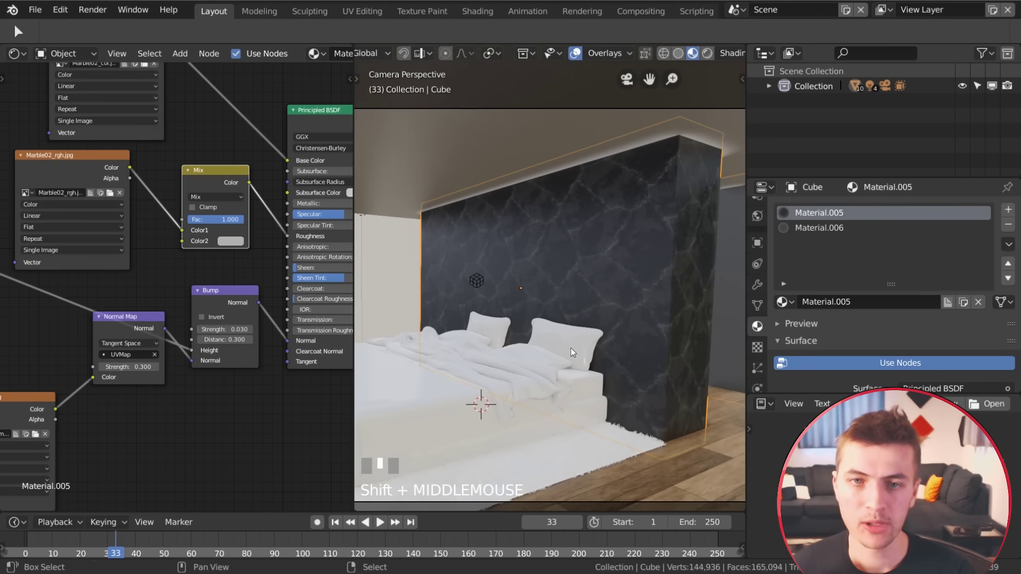
key("Home")
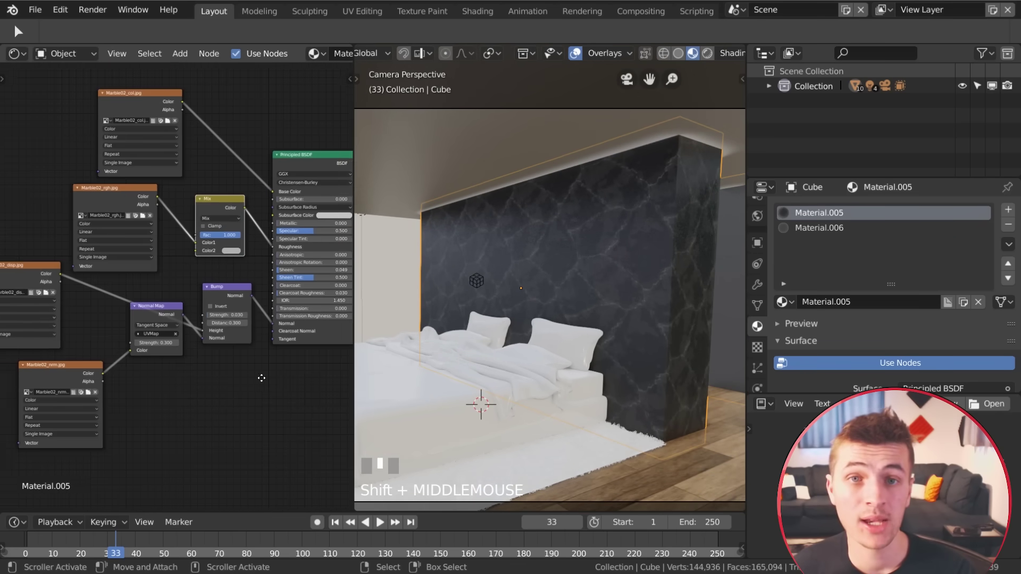
mouse_move(252, 230)
left_mouse_down()
mouse_move(218, 230)
mouse_move(256, 230)
left_mouse_up()
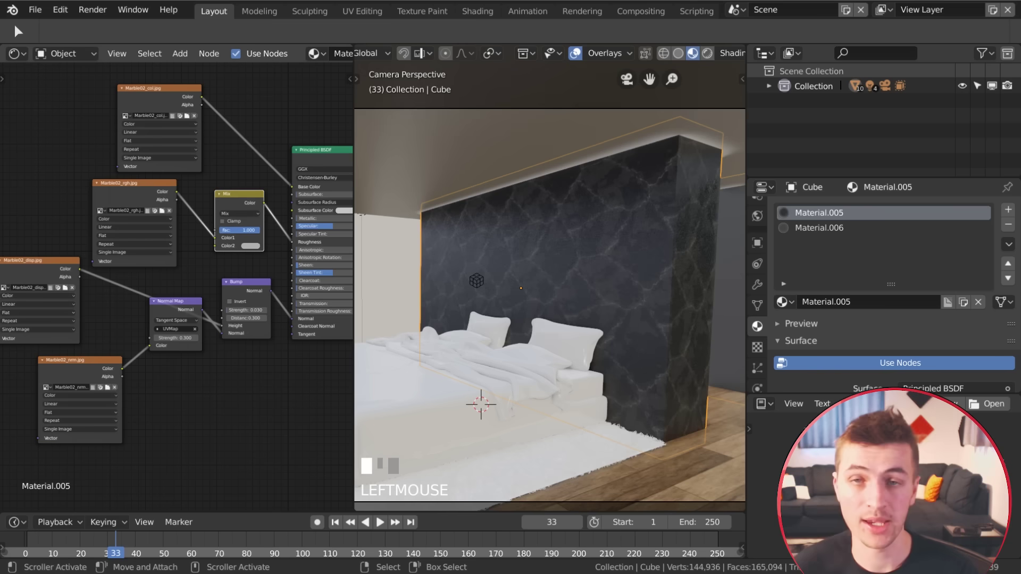
key("Escape")
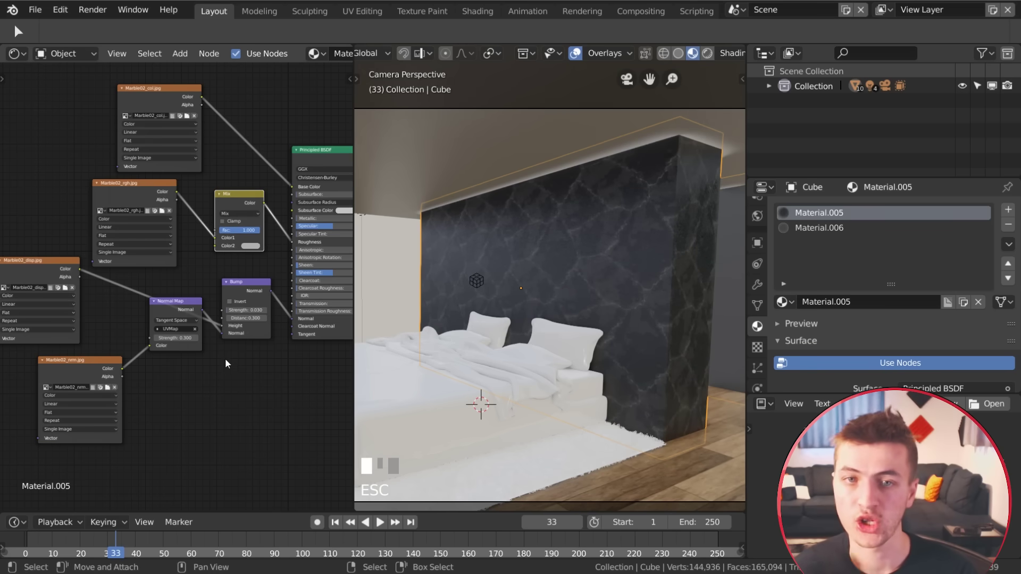
scroll(225, 359, "down", 1)
scroll(226, 364, "down", 1)
middle_click_drag(210, 363, 233, 363)
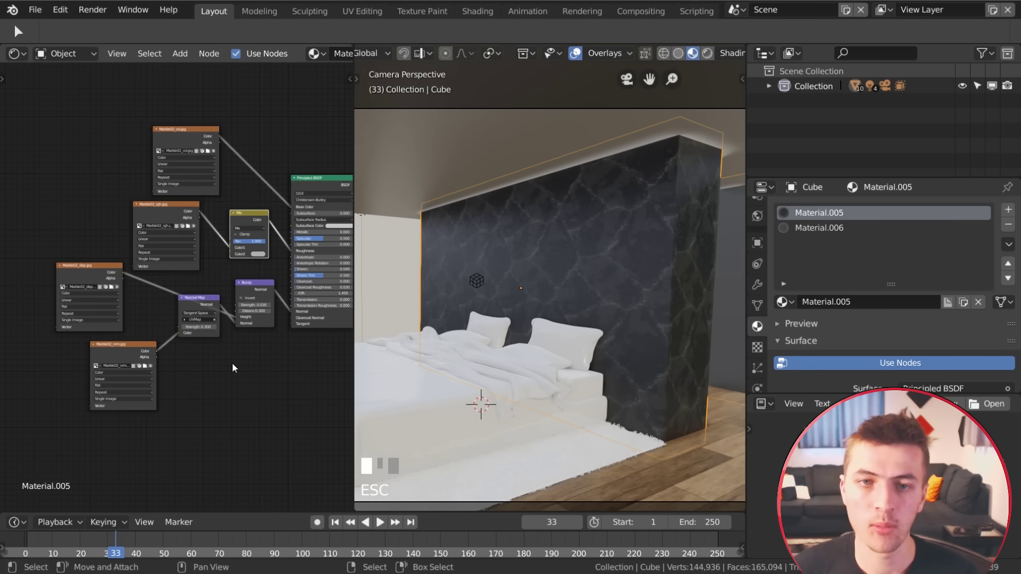
scroll(162, 277, "down", 2)
middle_click_drag(164, 275, 213, 199)
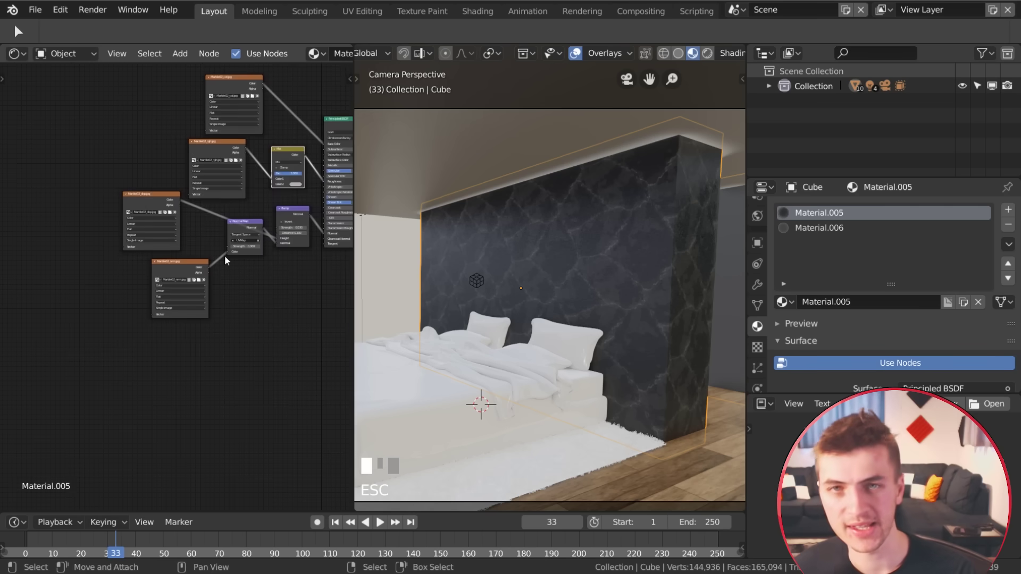
Move the marble material's Normal Map node down beside the Marble02_nrm.jpg texture, clear of the displacement link.
scroll(225, 256, "up", 1)
middle_click_drag(233, 259, 176, 318)
left_click_drag(196, 281, 191, 319)
middle_click_drag(173, 356, 204, 342)
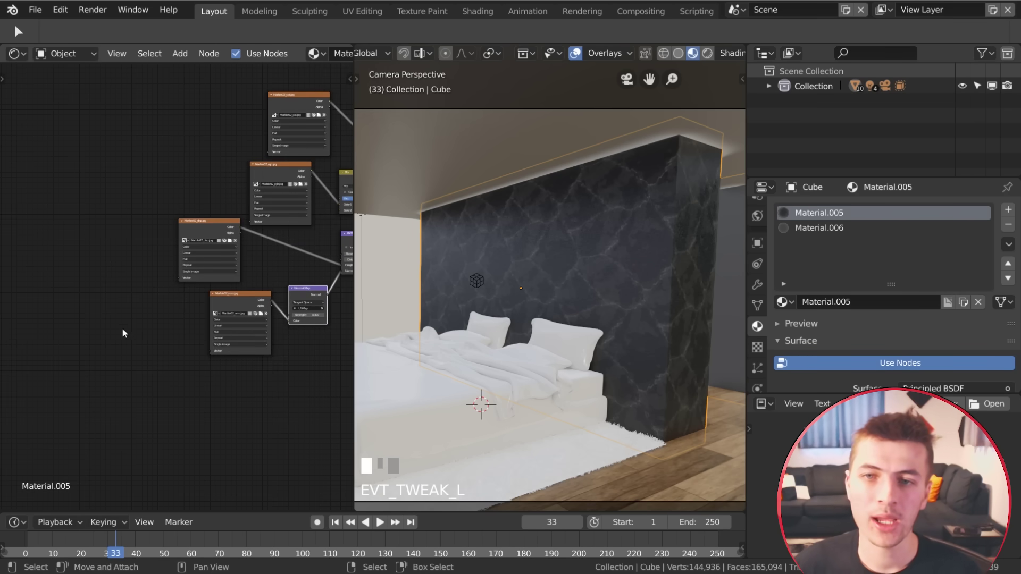
Add a Brick Texture node to the left of the marble textures and preview its output on the wall.
key("shift+a")
mouse_move(77, 326)
mouse_move(52, 309)
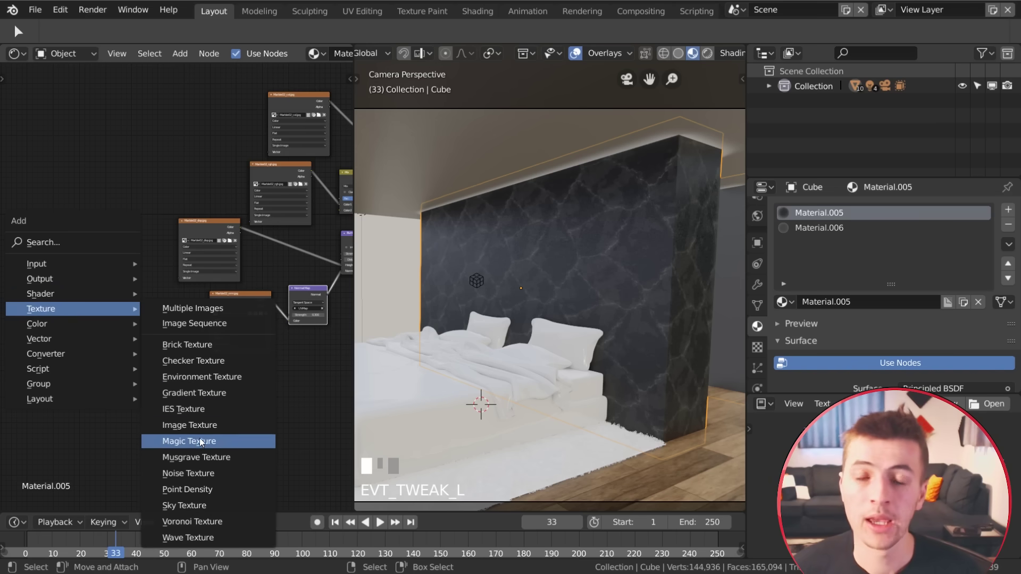
left_click(200, 347)
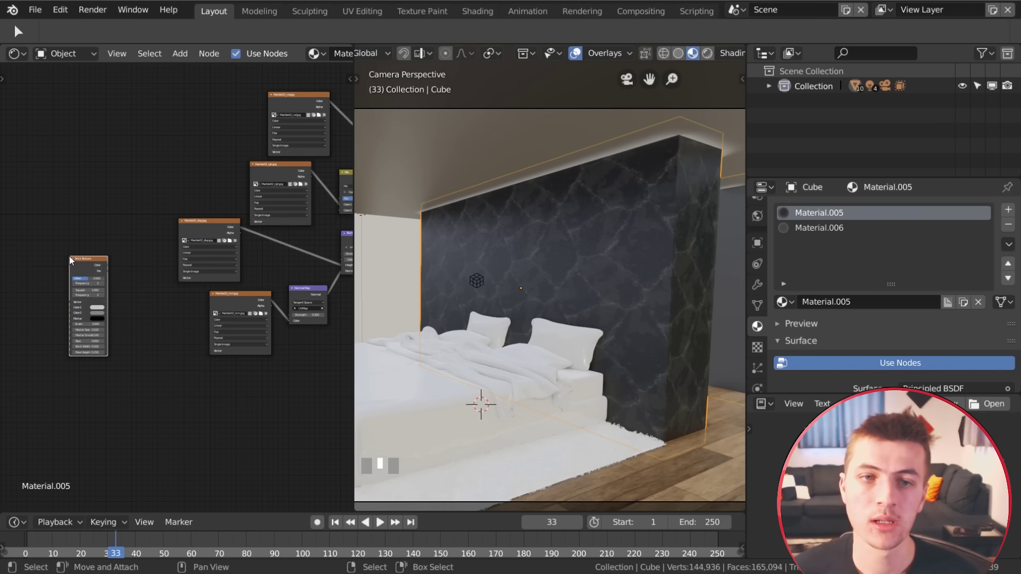
left_click(69, 256)
scroll(100, 289, "up", 4)
left_click(87, 260, "ctrl+shift")
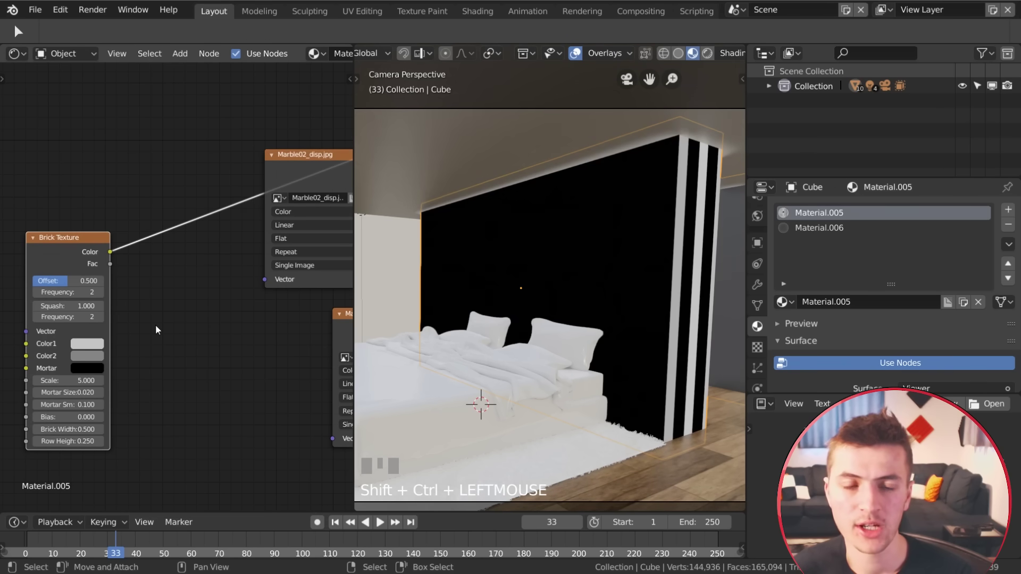
Add a Texture Coordinate node to the left of the Brick Texture, leaving room between the two nodes.
scroll(123, 303, "down", 3)
middle_click_drag(111, 302, 139, 290)
middle_click_drag(137, 330, 243, 308)
key("shift+a")
mouse_move(86, 358)
left_click(240, 305)
left_click(62, 260)
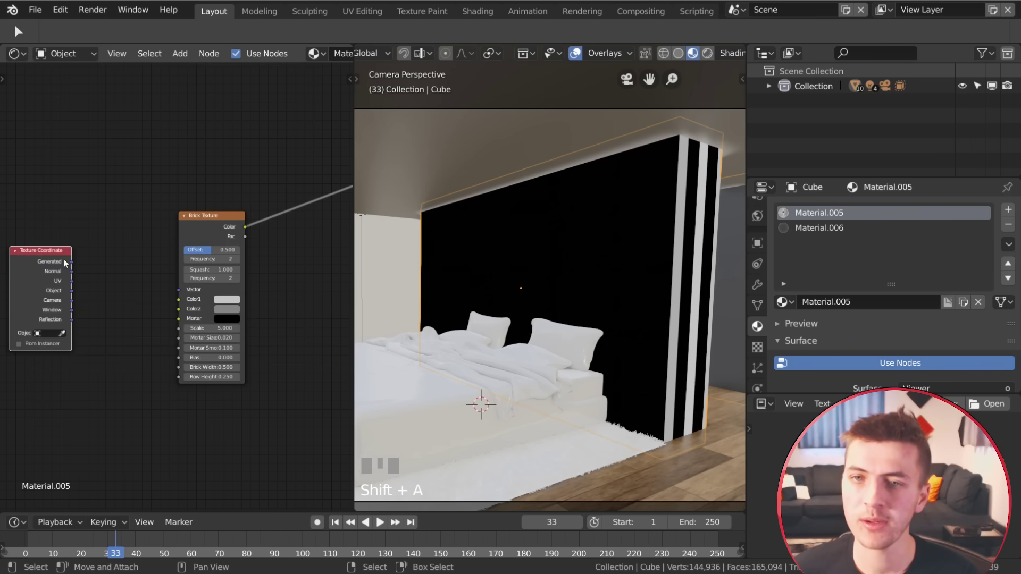
middle_click_drag(62, 259, 139, 273)
scroll(139, 273, "down", 3)
left_click_drag(139, 279, 108, 352)
Add a Mapping node and link the UV coordinates through it to the Brick Texture's Vector input.
key("shift+a")
left_click(202, 387)
left_click(101, 255)
left_click_drag(90, 278, 111, 354)
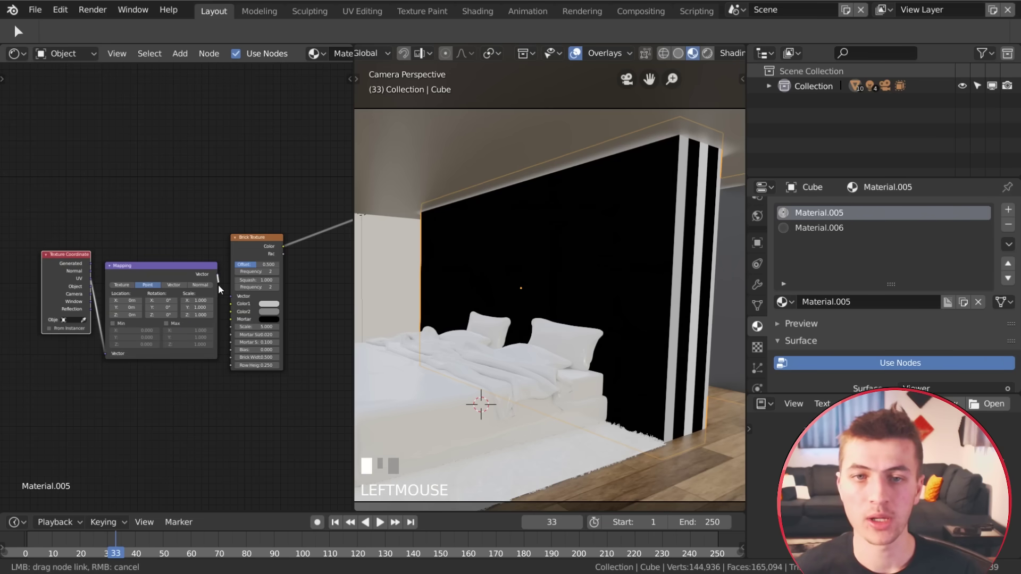
left_click_drag(230, 293, 231, 296)
middle_click_drag(230, 297, 192, 302)
scroll(629, 318, "up", 2)
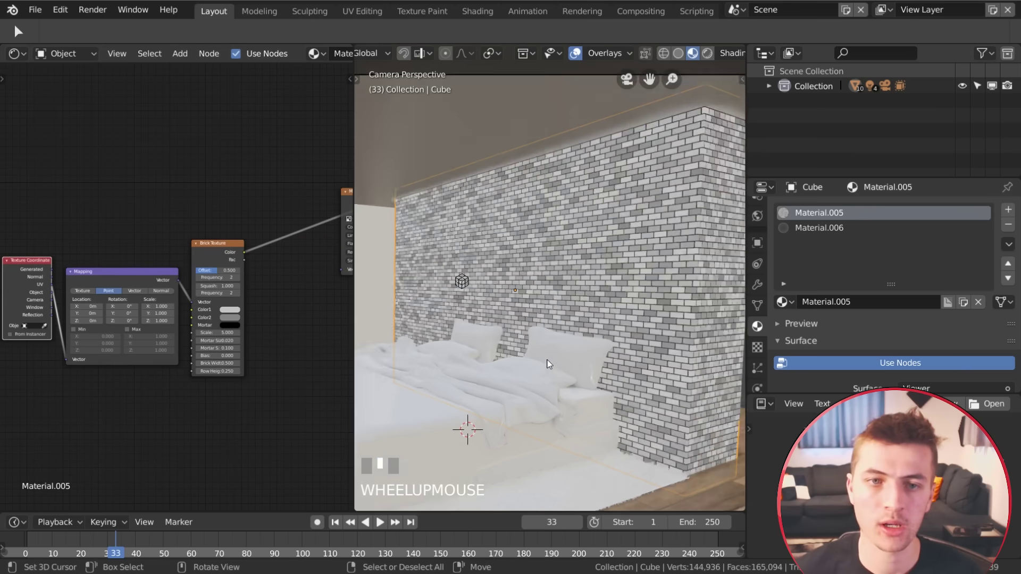
Set the Brick Texture's Scale to 0.600, Mortar Smooth to 1.000, Bias to 1.000 and Brick Width to 0.900.
scroll(621, 316, "down", 1)
scroll(305, 335, "up", 5)
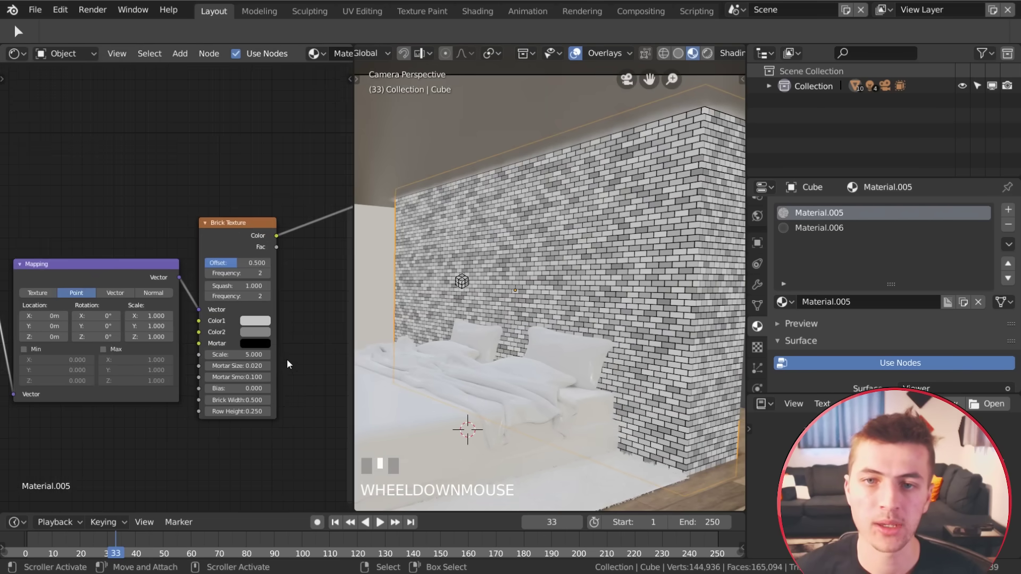
middle_click_drag(286, 359, 254, 355)
left_click_drag(231, 351, 198, 351)
scroll(665, 312, "down", 2)
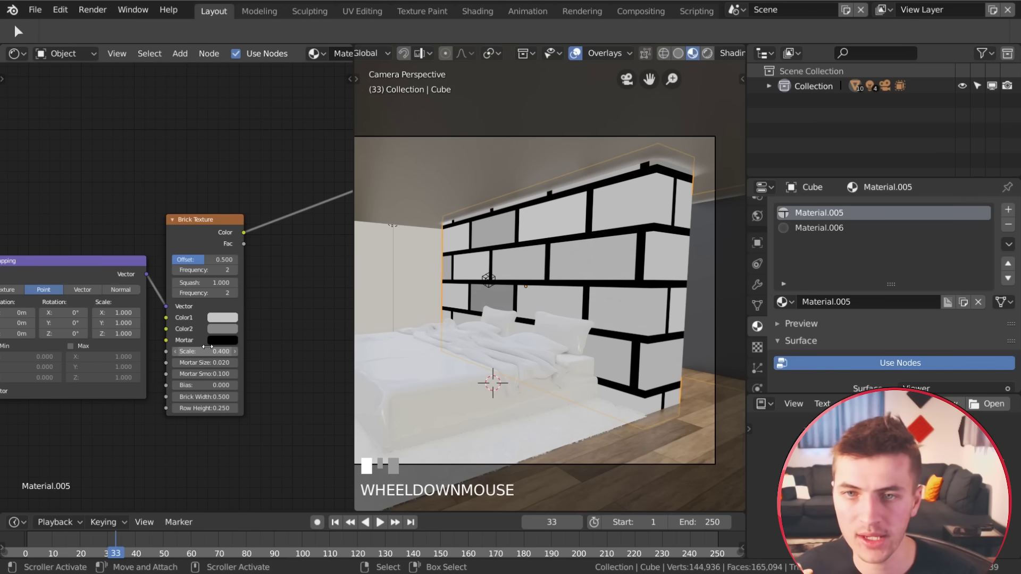
mouse_move(205, 363)
left_mouse_down()
mouse_move(223, 363)
mouse_move(204, 363)
left_mouse_up()
scroll(211, 373, "up", 2)
left_click_drag(211, 388, 239, 414)
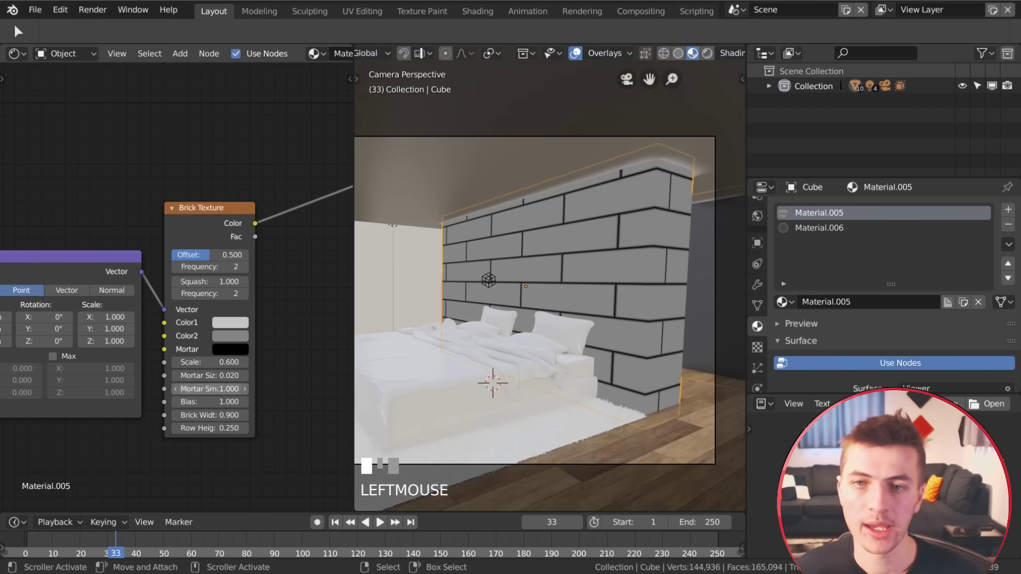
Set the brick Row Height to 0.350 and shift the pattern along Y with the Mapping node's Location.
left_click_drag(210, 428, 228, 428)
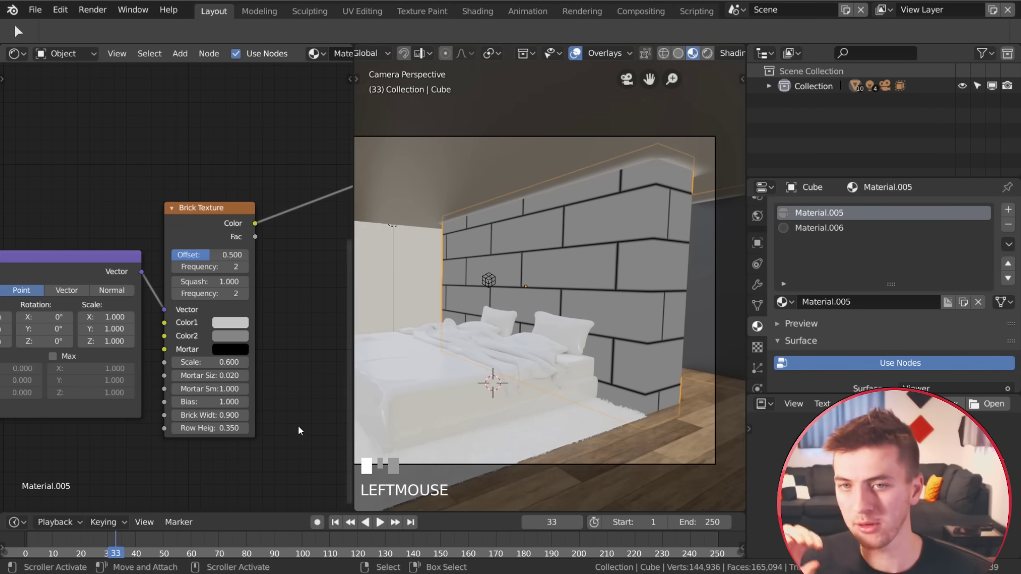
middle_click_drag(16, 346, 104, 345)
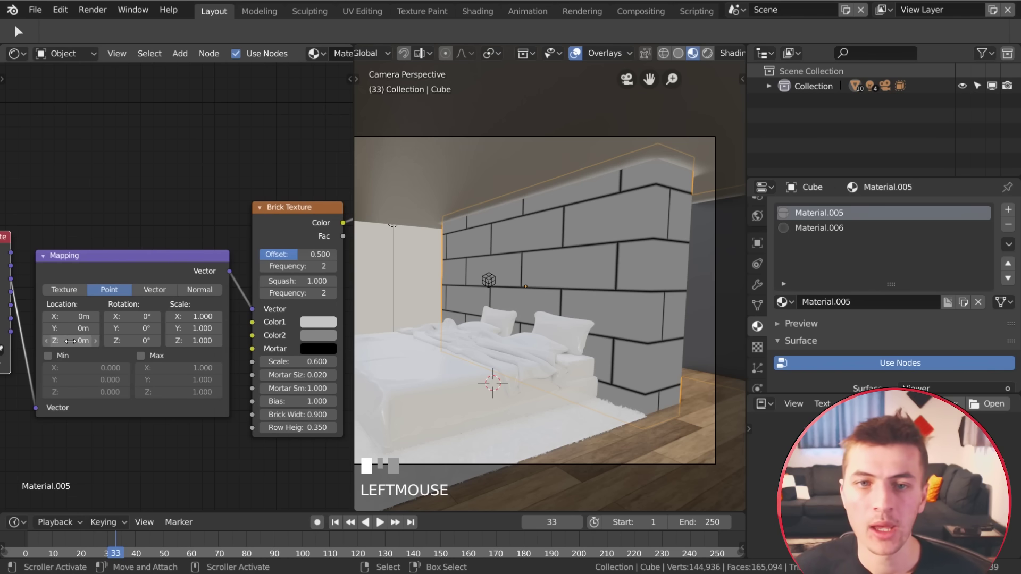
left_click_drag(74, 330, 138, 330, "shift")
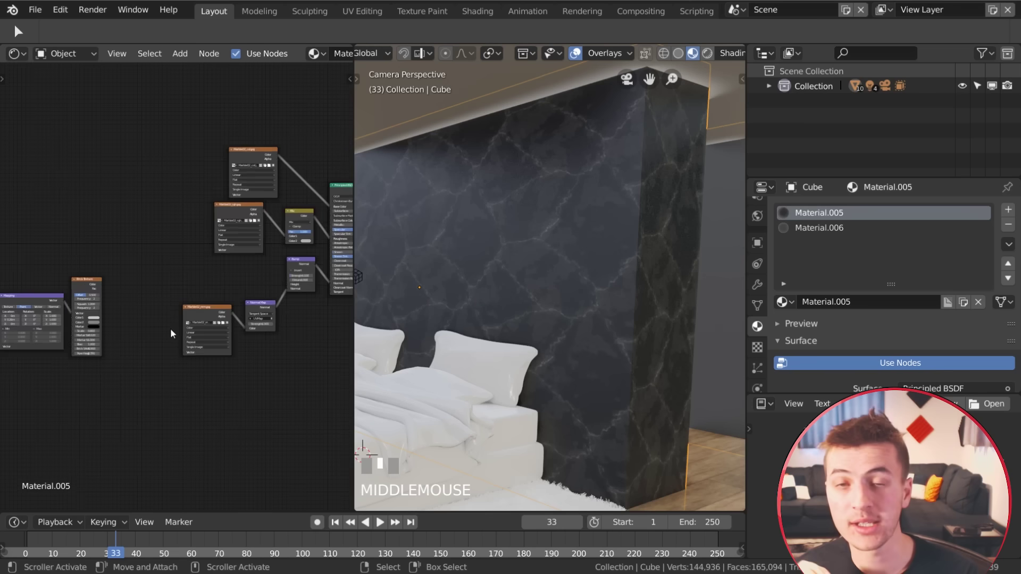
Link the Brick Texture's Color output to the Bump node's Height input and inspect the grooves on the marble wall.
middle_click_drag(171, 327, 71, 288)
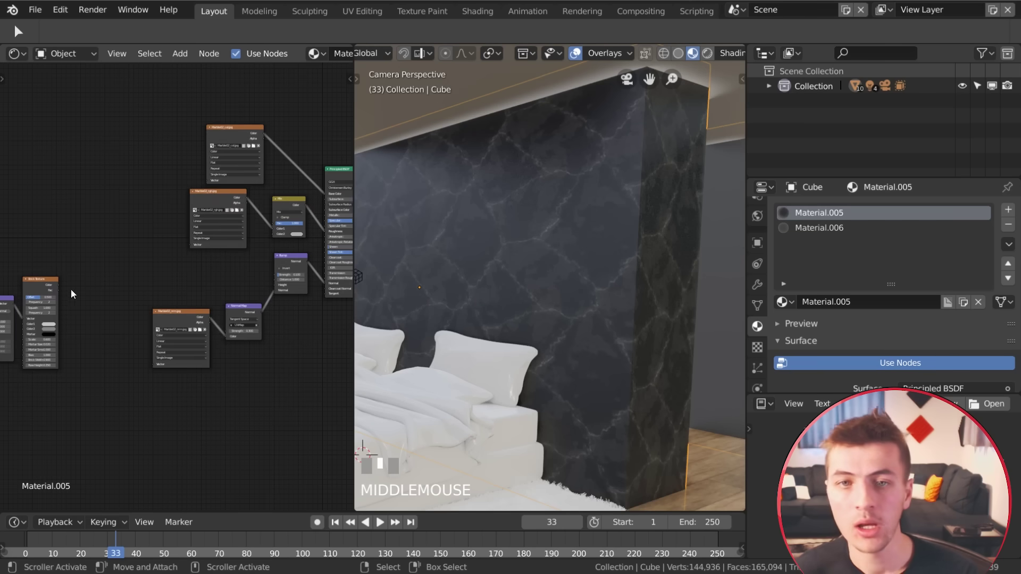
left_click_drag(58, 285, 276, 285)
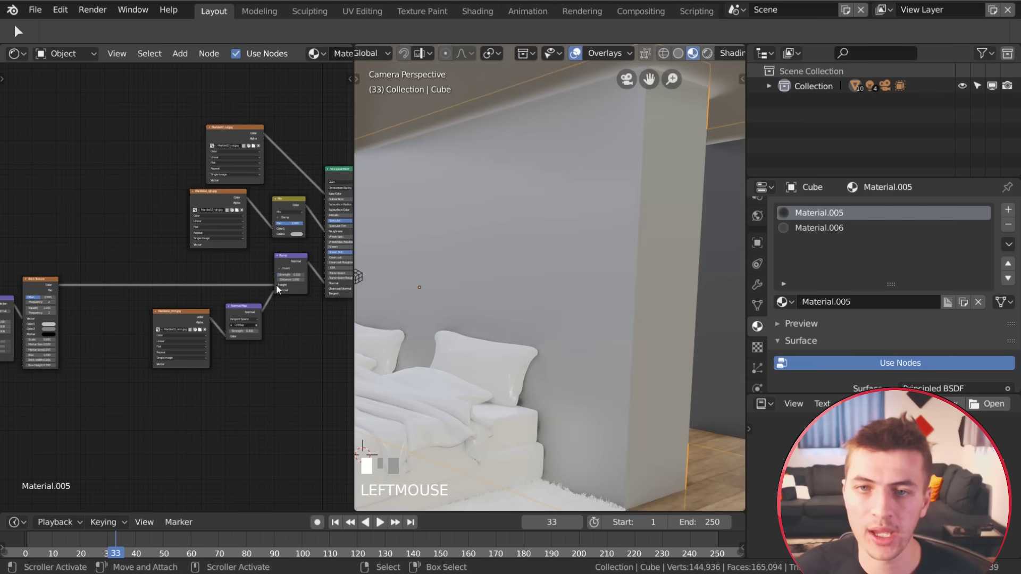
scroll(559, 317, "up", 3)
scroll(557, 327, "down", 2)
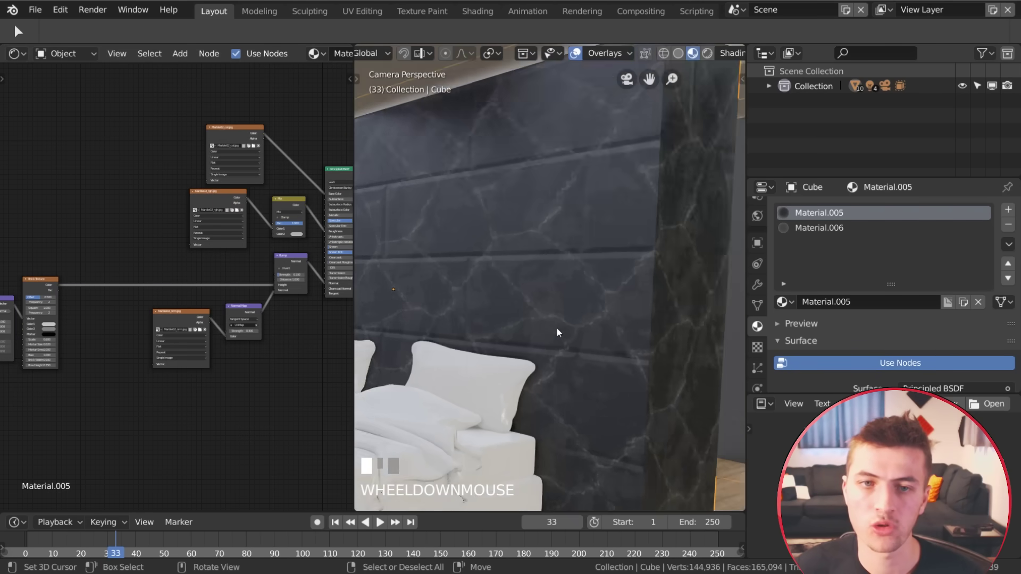
scroll(557, 328, "up", 2)
Set the Brick Texture's Mortar Size to 0.008 to thin the grooves in the marble wall.
scroll(248, 304, "up", 4)
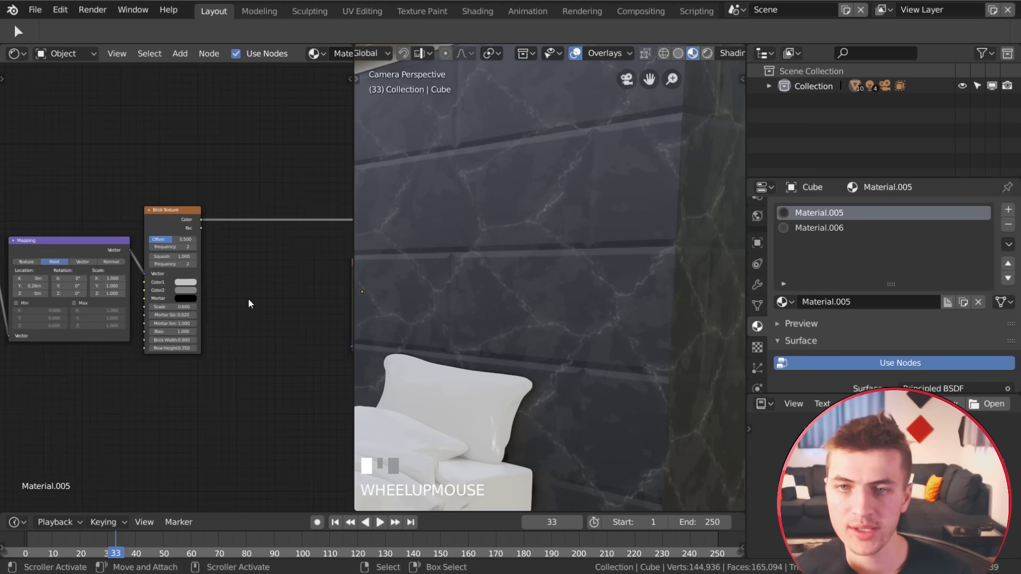
scroll(234, 303, "up", 4)
double_click(188, 348)
type("0.008")
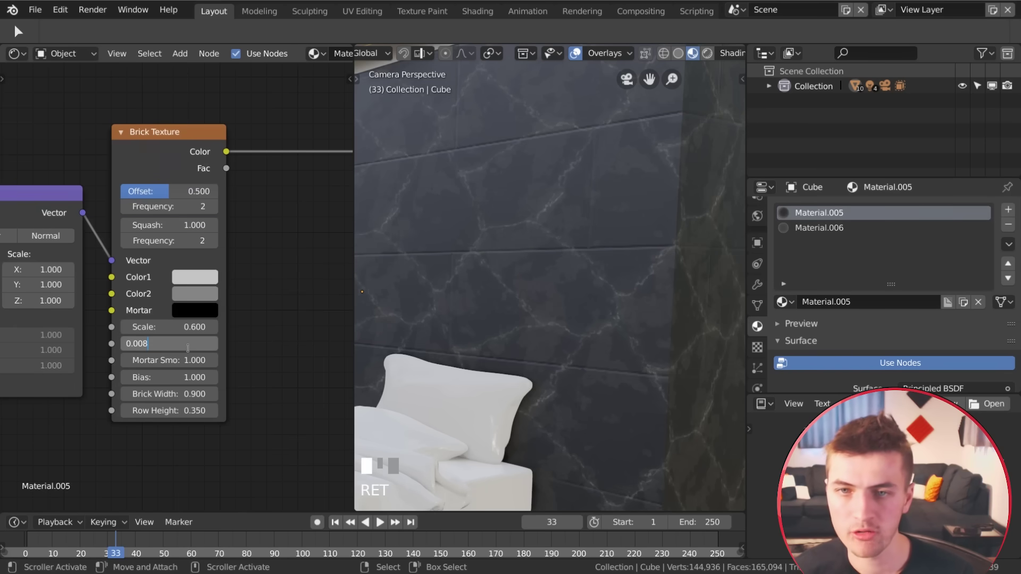
scroll(554, 272, "down", 3)
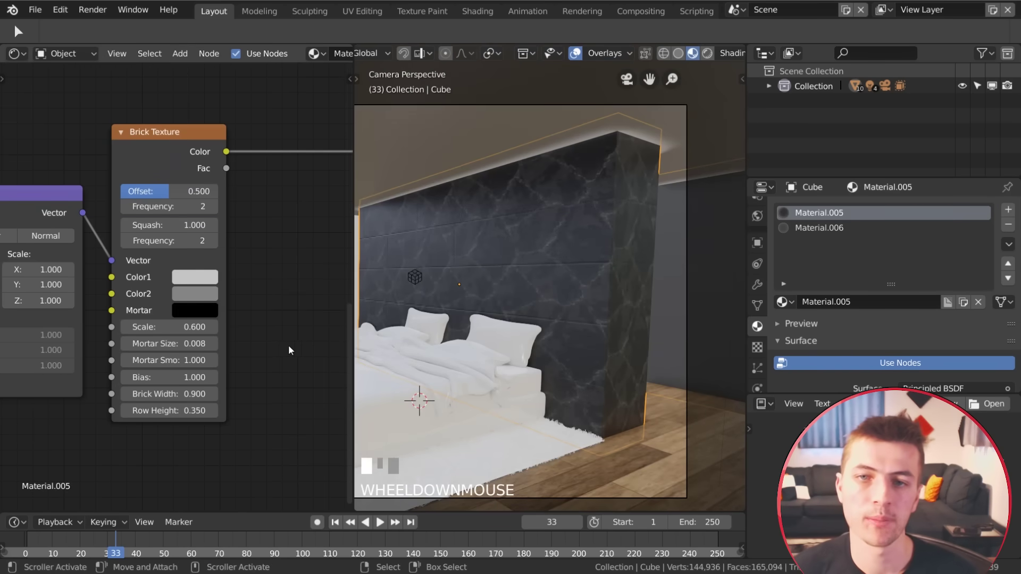
Set the Bump node's Strength to 0.300 in the marble wall material.
scroll(179, 335, "right", 5, "ctrl")
scroll(179, 335, "down", 5)
middle_click_drag(186, 343, 39, 341)
middle_click_drag(211, 319, 21, 368)
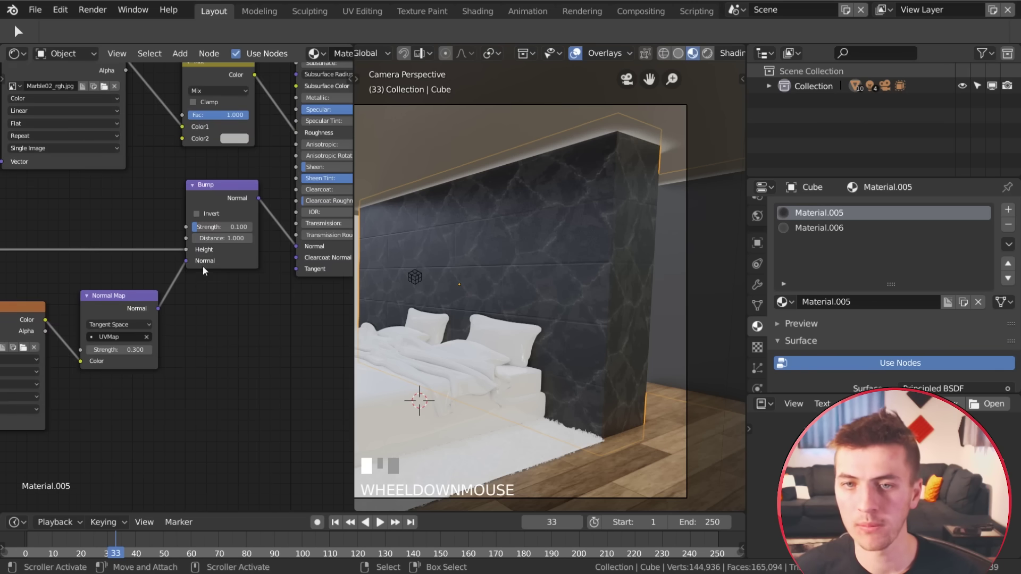
left_click(229, 230)
scroll(587, 315, "down", 1)
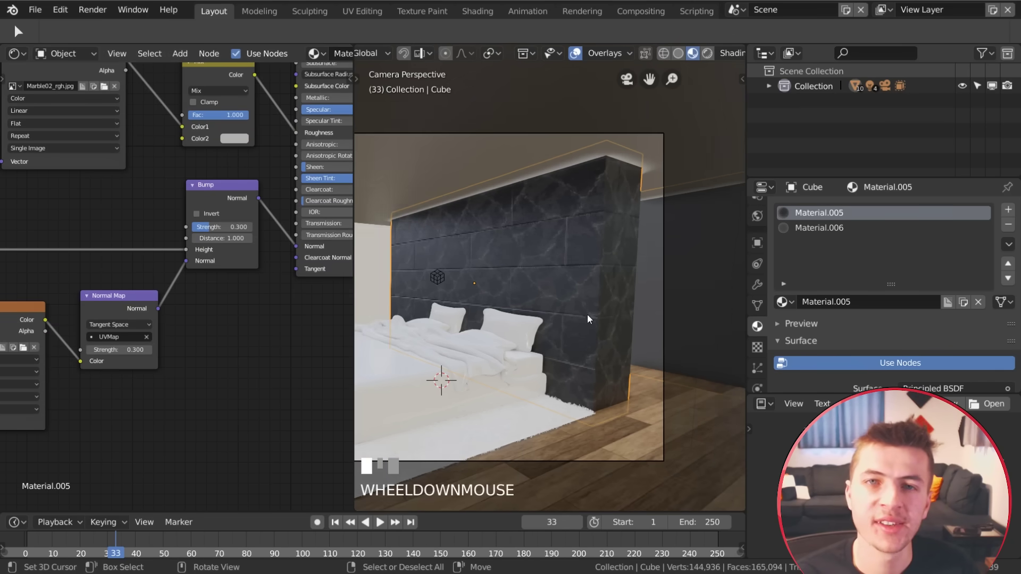
Examine the brick-patterned marble wall together with the bed and rug in the camera view.
key("a")
scroll(582, 317, "down", 2)
middle_click_drag(524, 309, 590, 300, "shift")
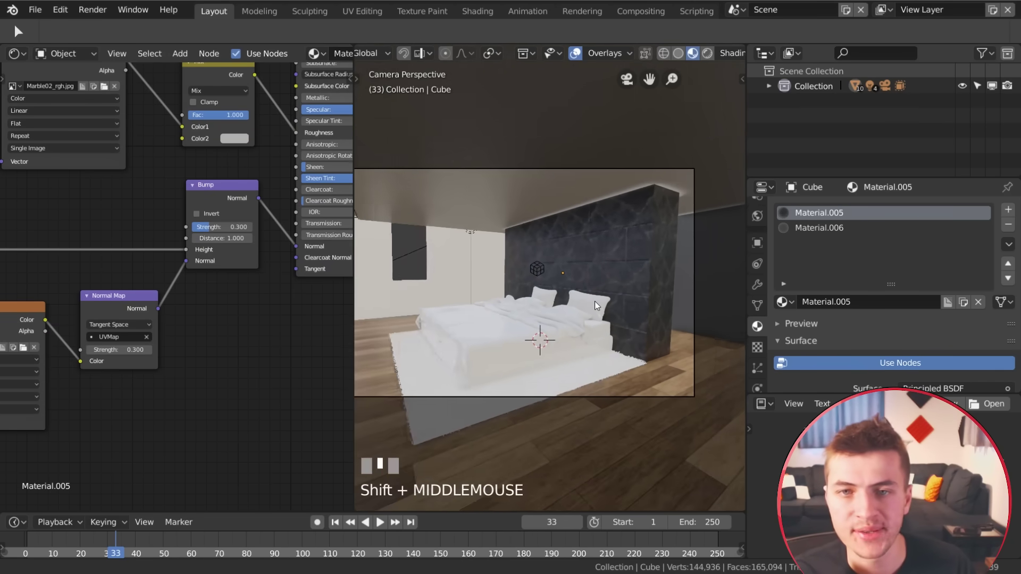
scroll(585, 366, "up", 2)
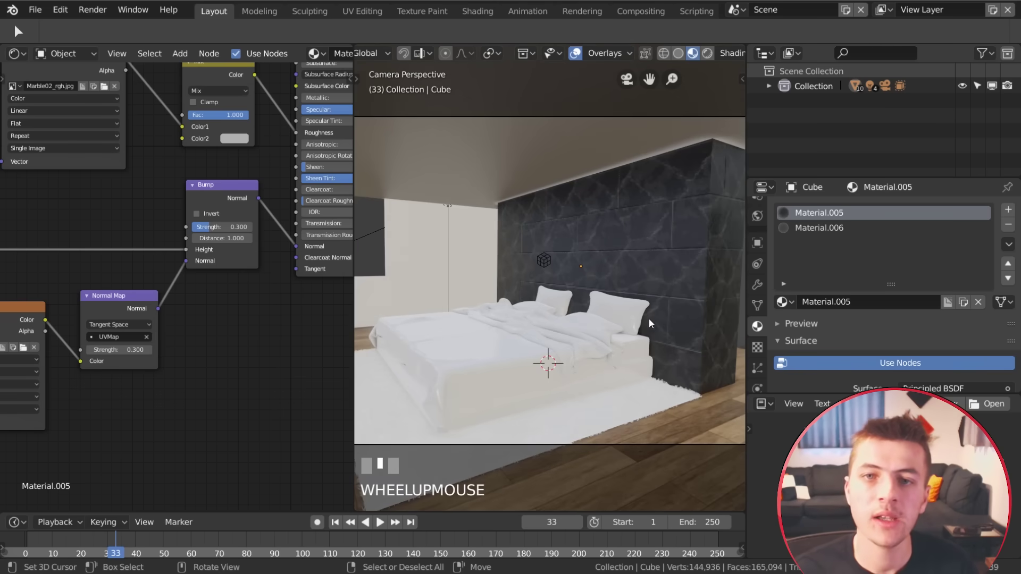
scroll(572, 401, "down", 2)
middle_click_drag(573, 401, 594, 400, "shift")
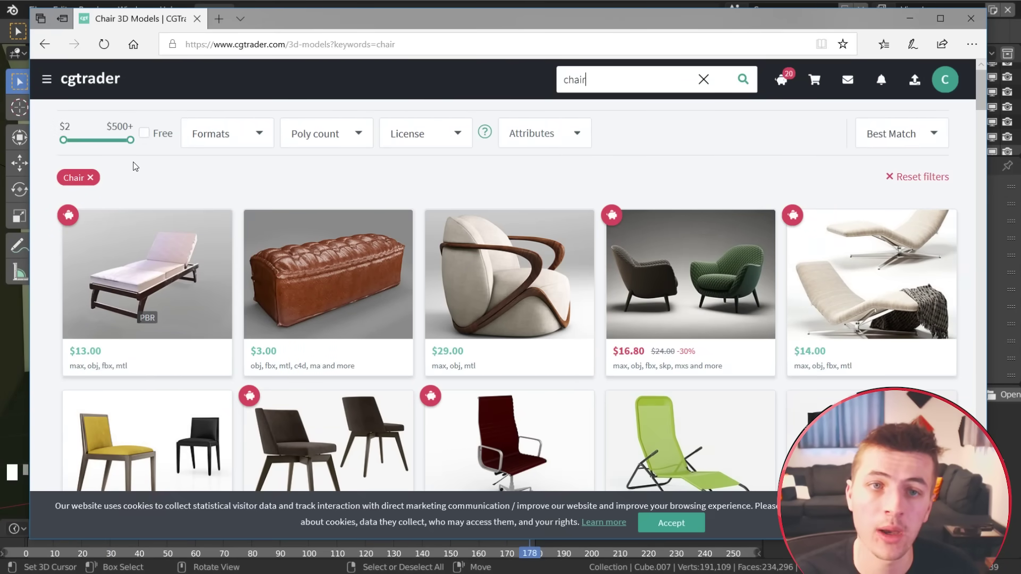
Limit the CGTrader chair results to free models and browse through them.
scroll(134, 166, "down", 1)
scroll(437, 286, "up", 1)
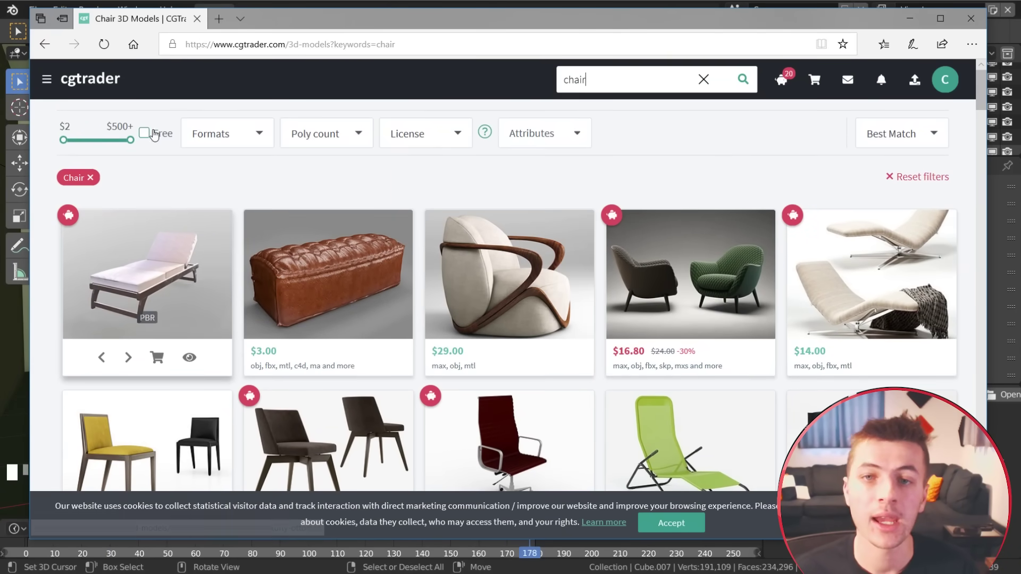
left_click(144, 128)
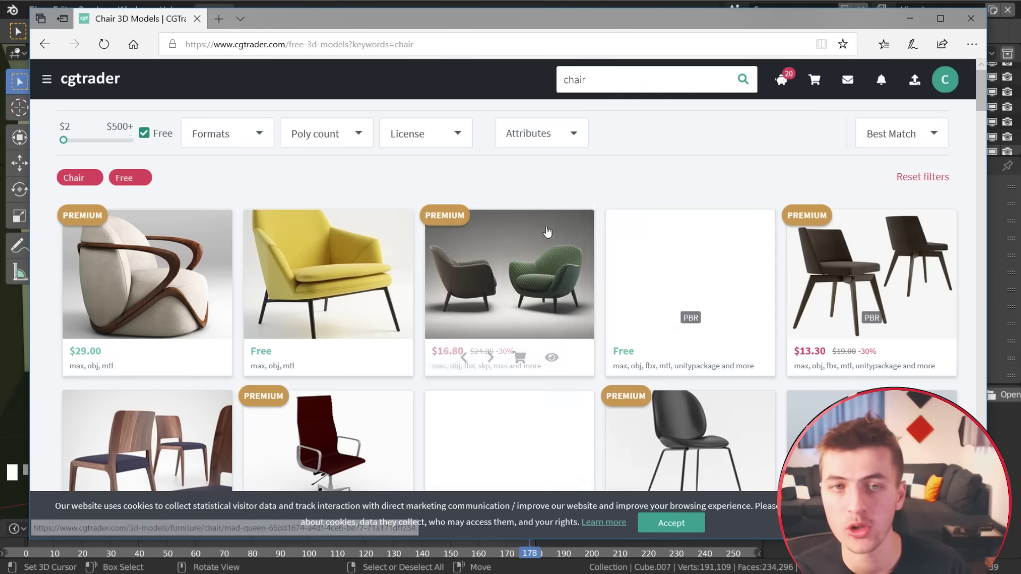
scroll(711, 250, "down", 1)
scroll(872, 346, "down", 5)
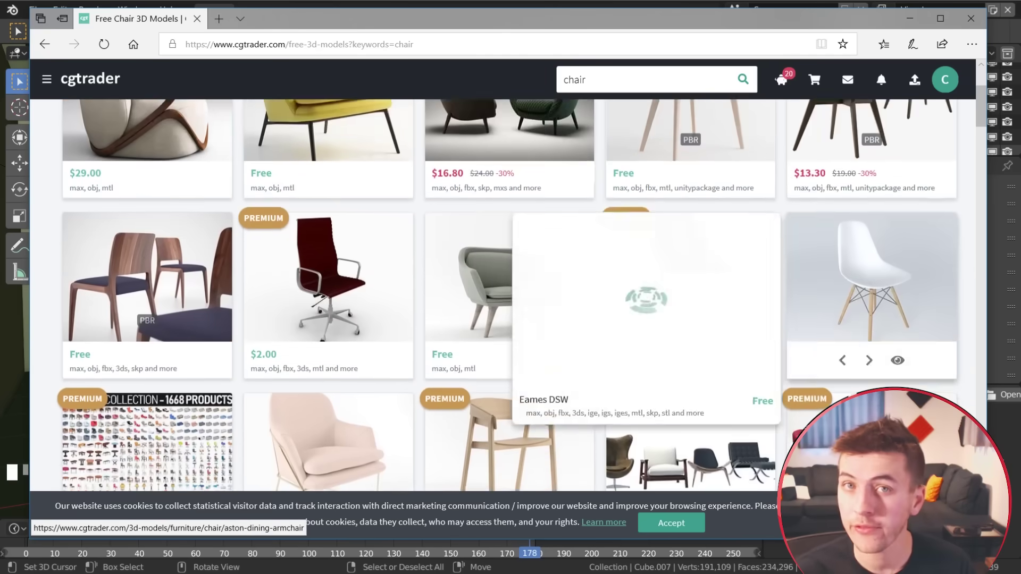
scroll(691, 319, "down", 1)
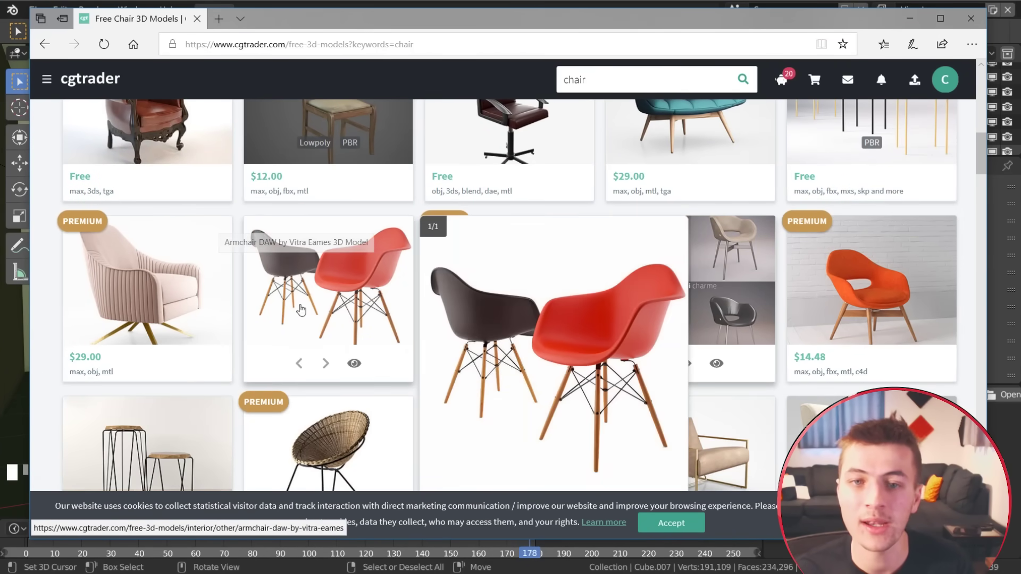
Open the free Armchair DAW by Vitra Eames model and go to its file download page.
left_click(354, 300)
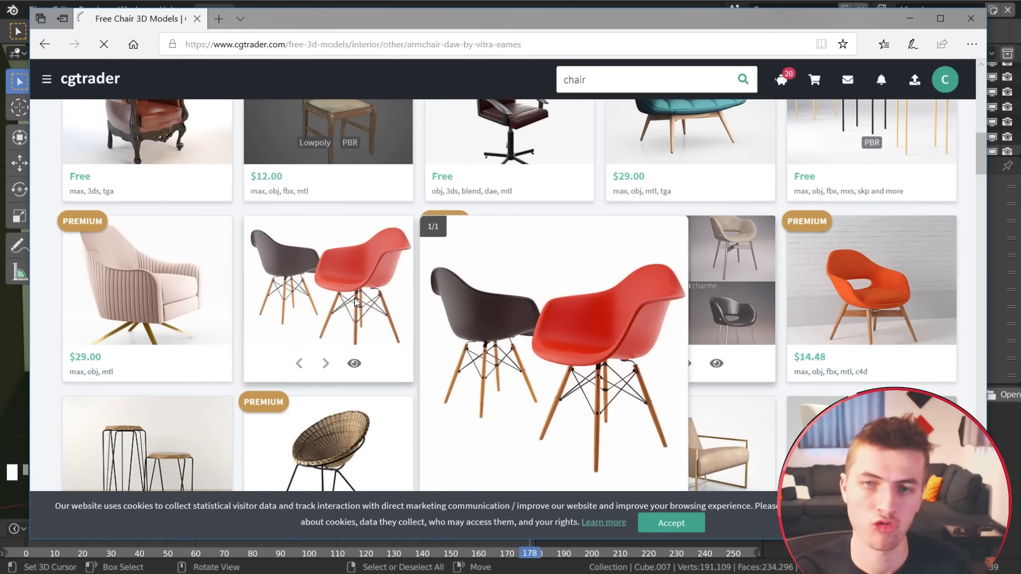
scroll(681, 391, "down", 3)
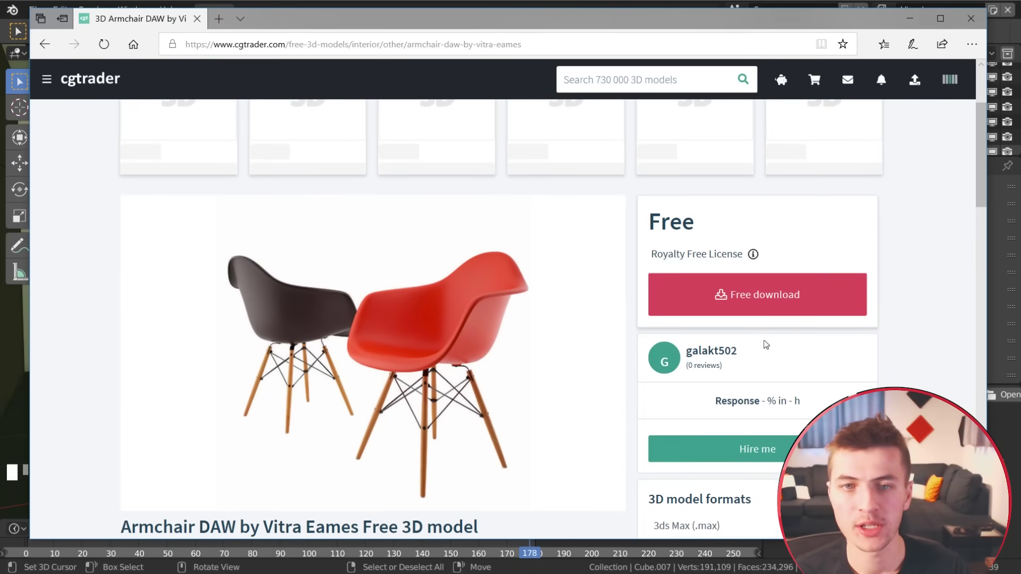
scroll(812, 322, "down", 2)
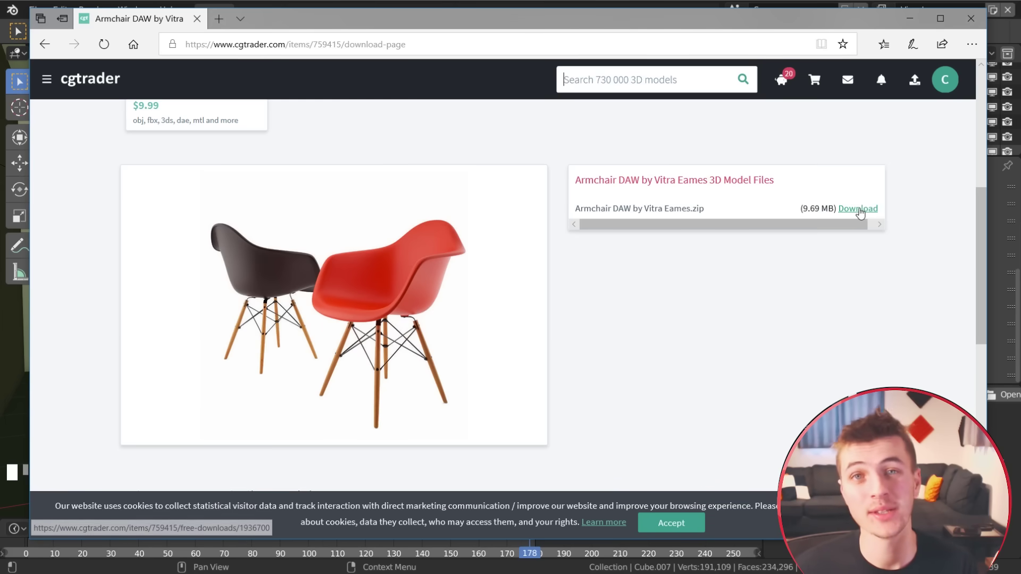
Switch back to Blender and import Armchair DAW_obj.obj as a Wavefront OBJ into the bedroom scene.
left_click(260, 7)
scroll(212, 340, "down", 1)
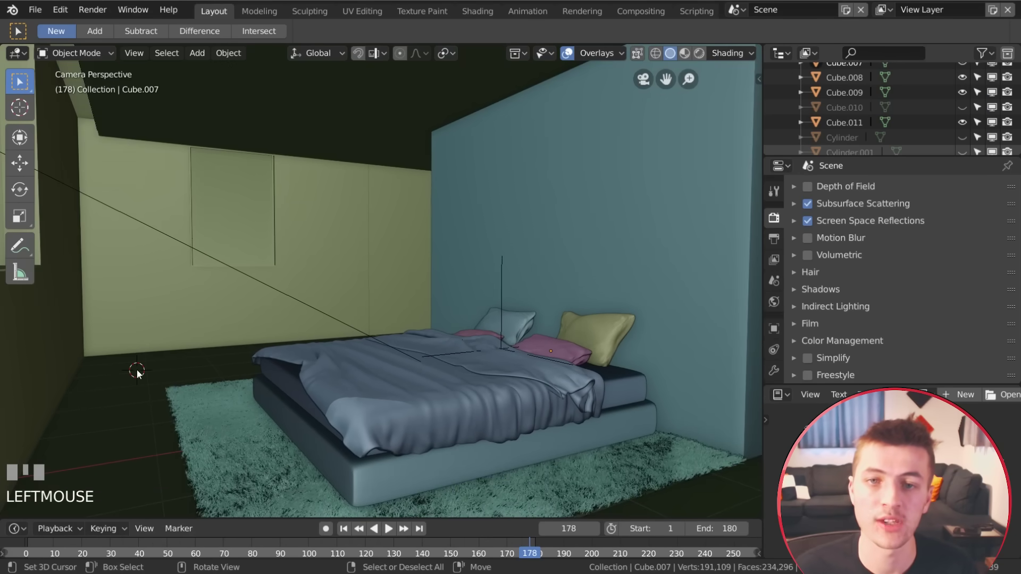
middle_click_drag(409, 398, 492, 346, "shift")
left_click(36, 10)
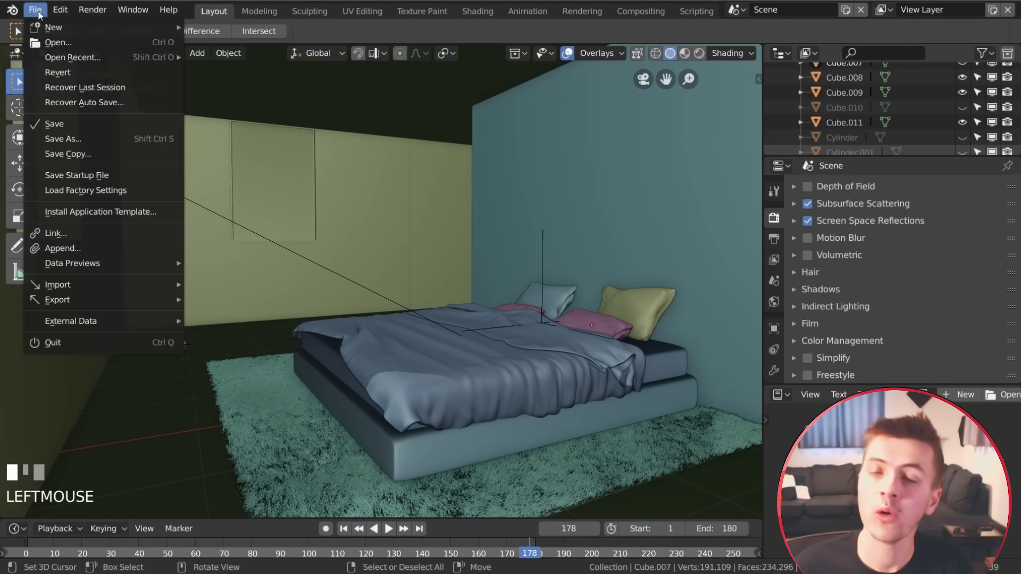
mouse_move(113, 286)
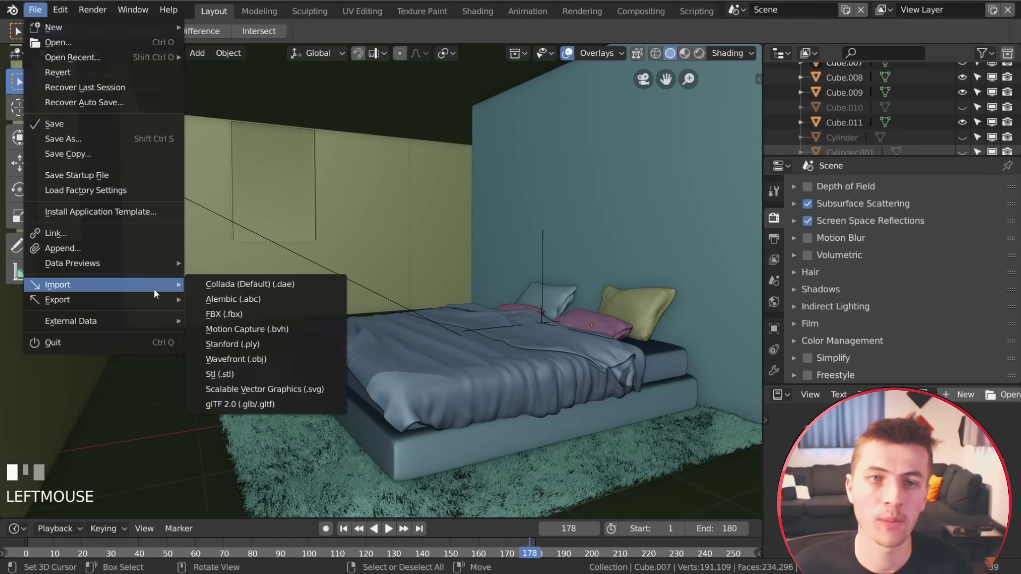
left_click(266, 358)
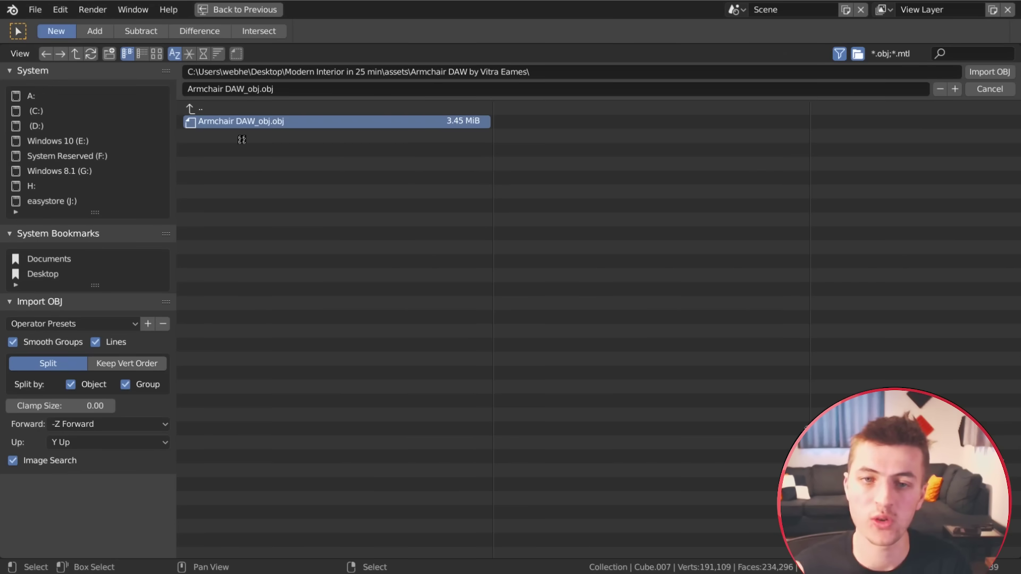
double_click(266, 121)
Scale the imported armchair down to chair size and move it to the open floor between the window wall and the rug.
key("g")
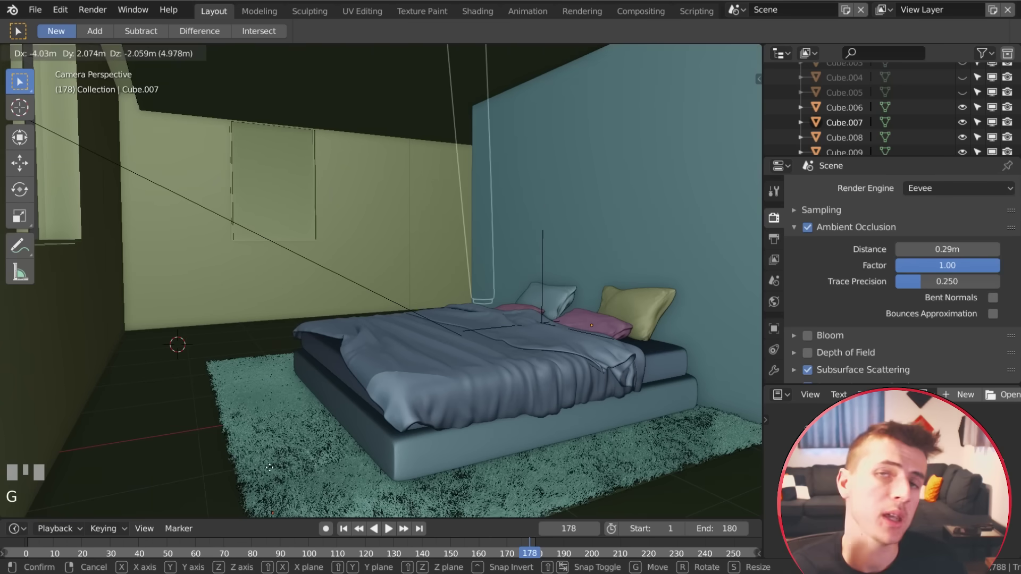
left_click(502, 358)
key("s")
left_click(485, 296)
key("s")
left_click(383, 330)
key("g")
left_click(341, 249)
key("s")
left_click(267, 325)
Reposition the armchair on the floor beside the rug and scale it by a further factor of 0.811.
key("g")
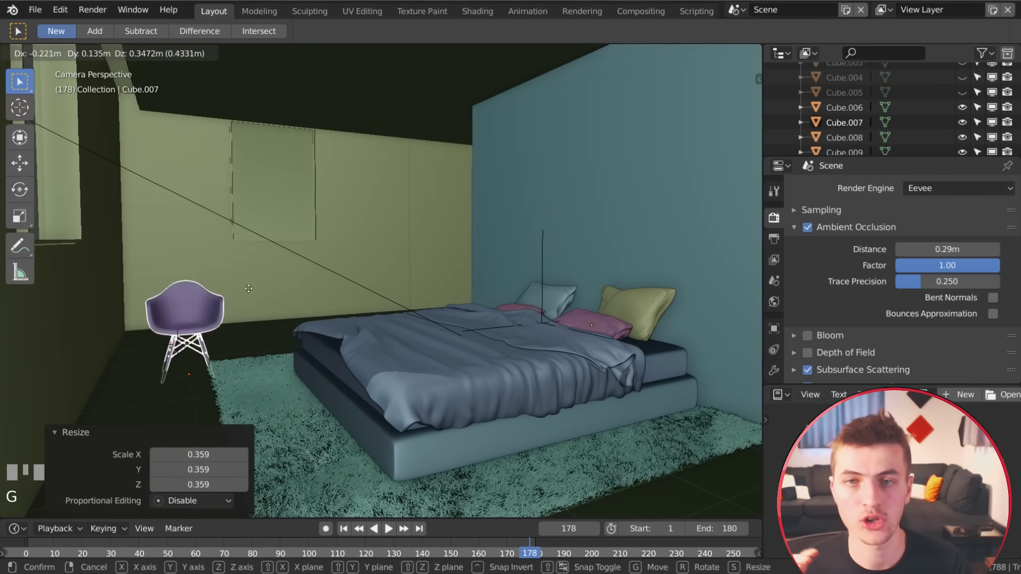
left_click(252, 270)
key("g")
key("z")
left_click(295, 319)
key("s")
left_click(275, 322)
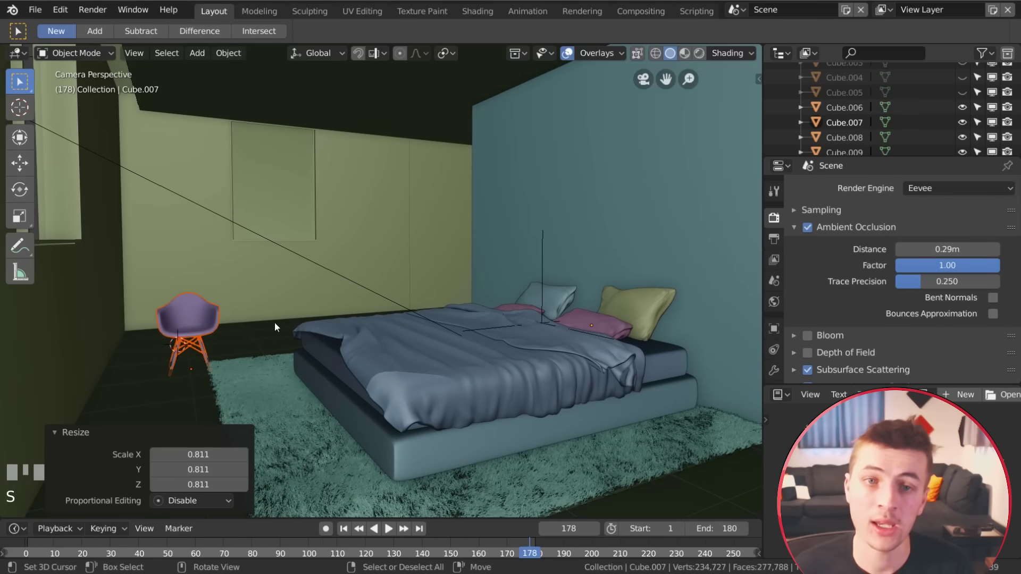
Scale the armchair by a factor of 1.168 and move it 0.283 m along X and 1.83 m along Y toward the corner.
key("s")
left_click(276, 330)
key("g")
left_click(274, 323)
key("s")
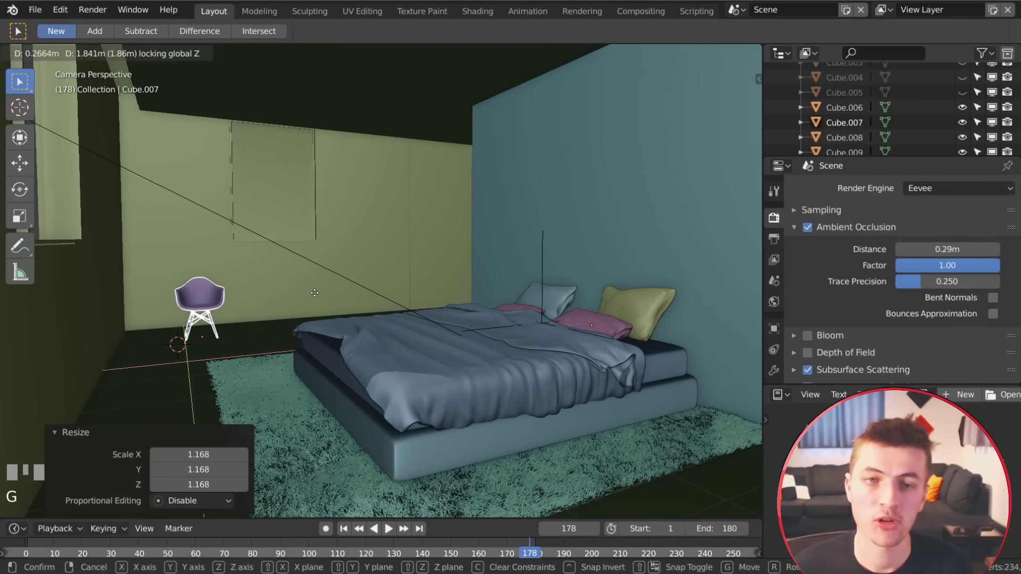
left_click(316, 293)
Enlarge the armchair slightly by a factor of about 1.14 and lower it 0.03 m along Z onto the floor.
key("KP_Decimal")
middle_click_drag(356, 289, 532, 404)
key("s")
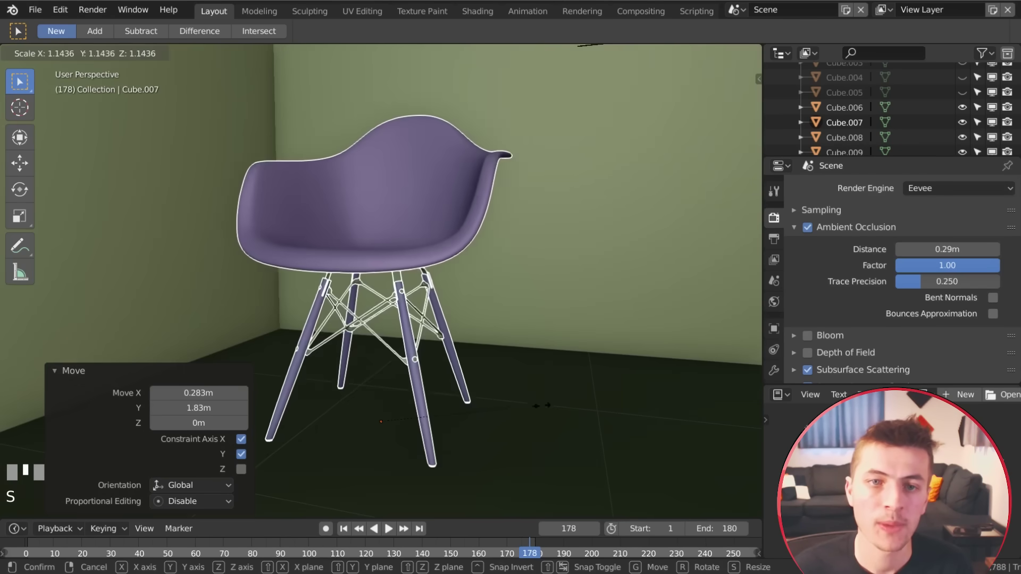
left_click(542, 406)
key("g")
key("z")
left_click(445, 334)
Rotate the armchair by -395° about the Z axis so it faces away from the corner.
key("r")
key("z")
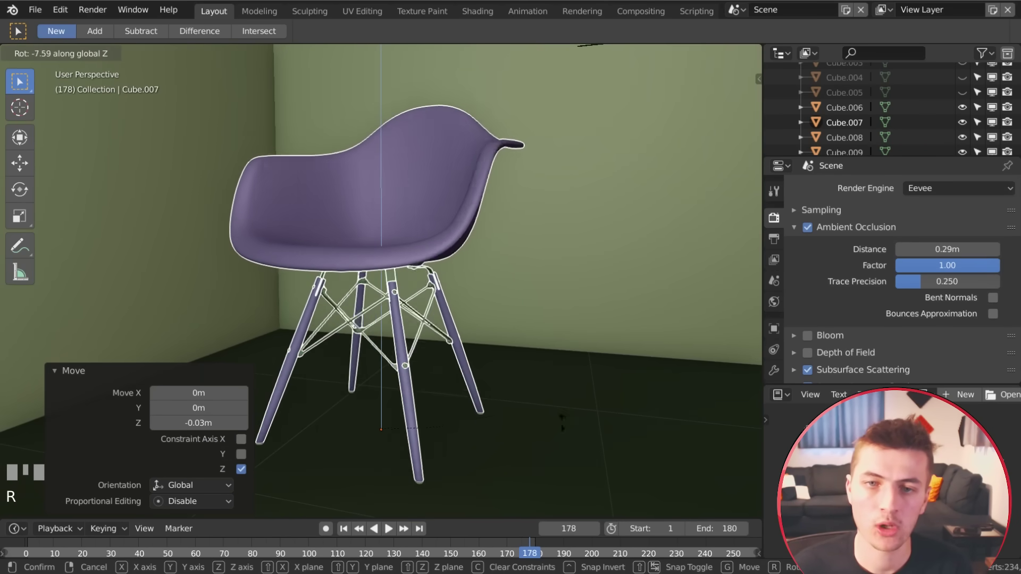
left_click(425, 409)
scroll(426, 409, "down", 1)
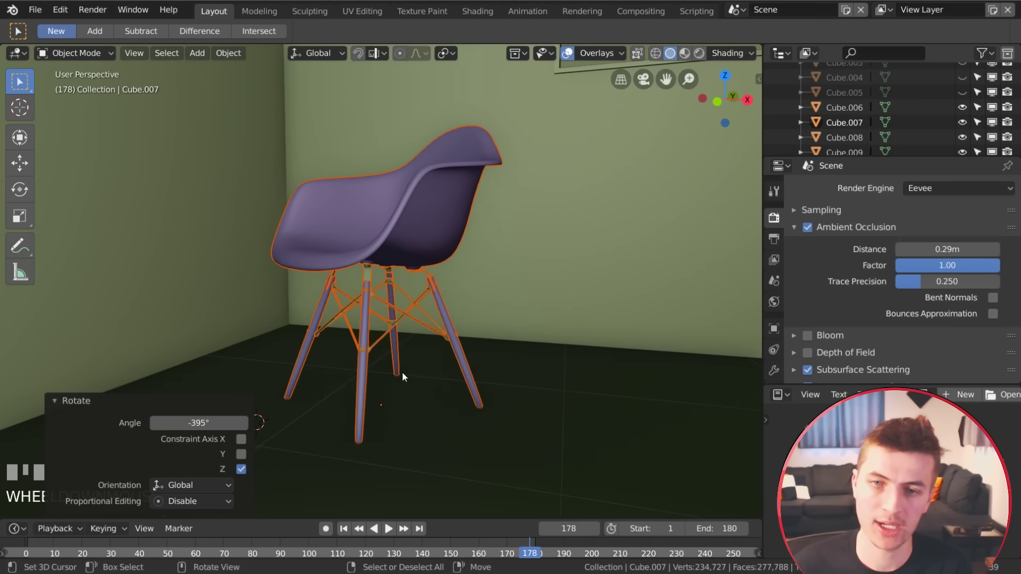
Shift the armchair along the Y axis and move it 0.442 m along the X axis.
key("g")
key("y")
left_click(487, 380)
key("g")
key("x")
left_click(568, 412)
middle_click_drag(567, 411, 506, 369, "shift")
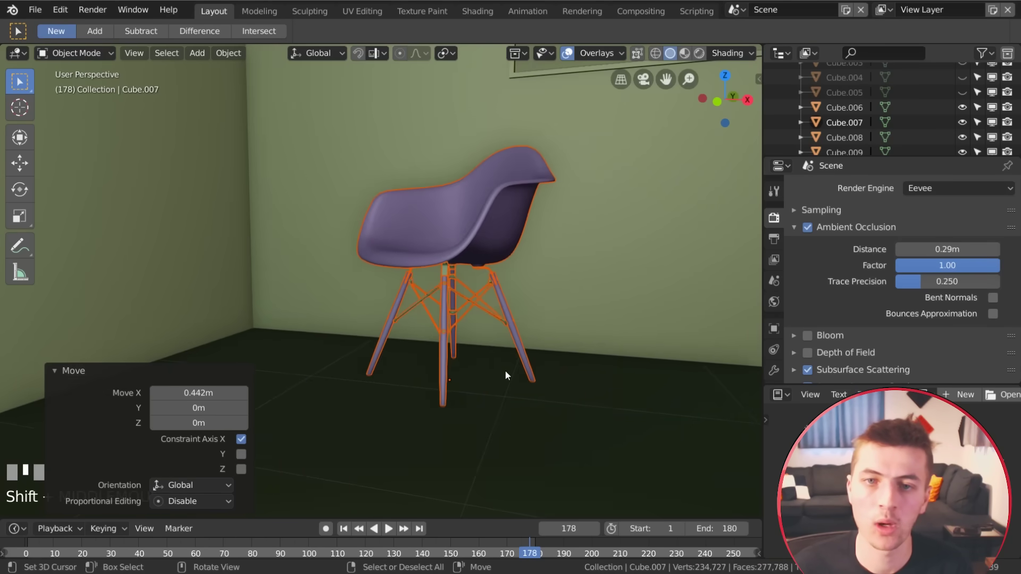
Select the armchair's seat with its material settings open and display the scene in rendered shading.
scroll(237, 339, "down", 5)
middle_click_drag(237, 340, 351, 330, "shift")
key("KP_Decimal")
middle_click_drag(443, 310, 372, 319)
right_click(410, 248)
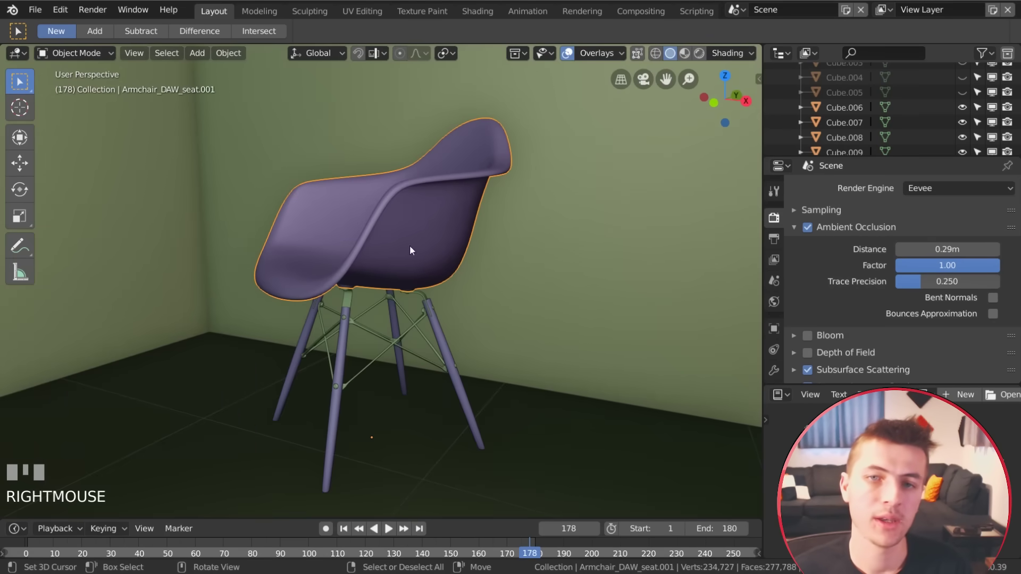
scroll(779, 317, "down", 3)
left_click(774, 369)
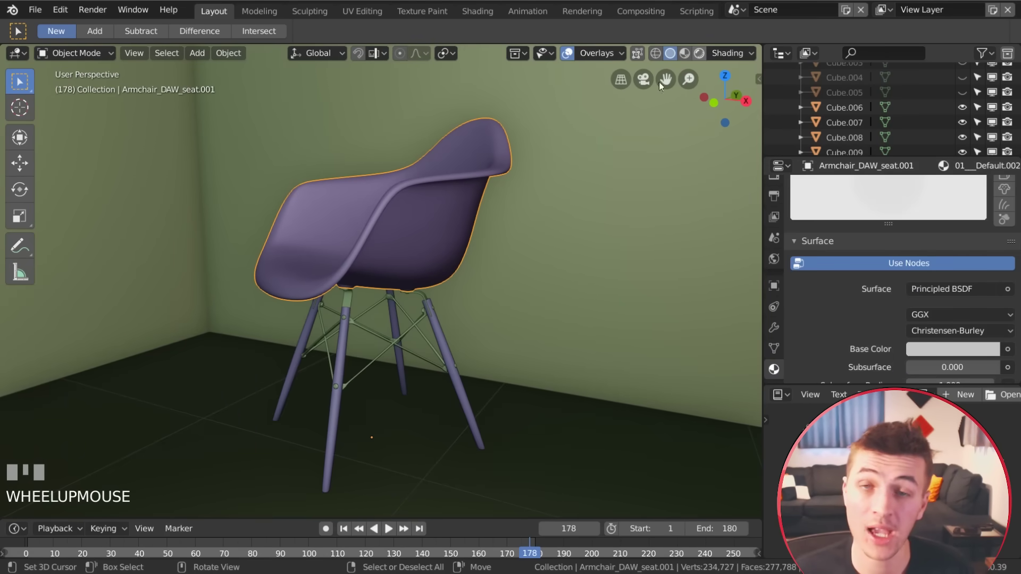
left_click(698, 53)
mouse_move(386, 219)
middle_mouse_down()
mouse_move(406, 222)
mouse_move(377, 218)
mouse_move(441, 221)
middle_mouse_up()
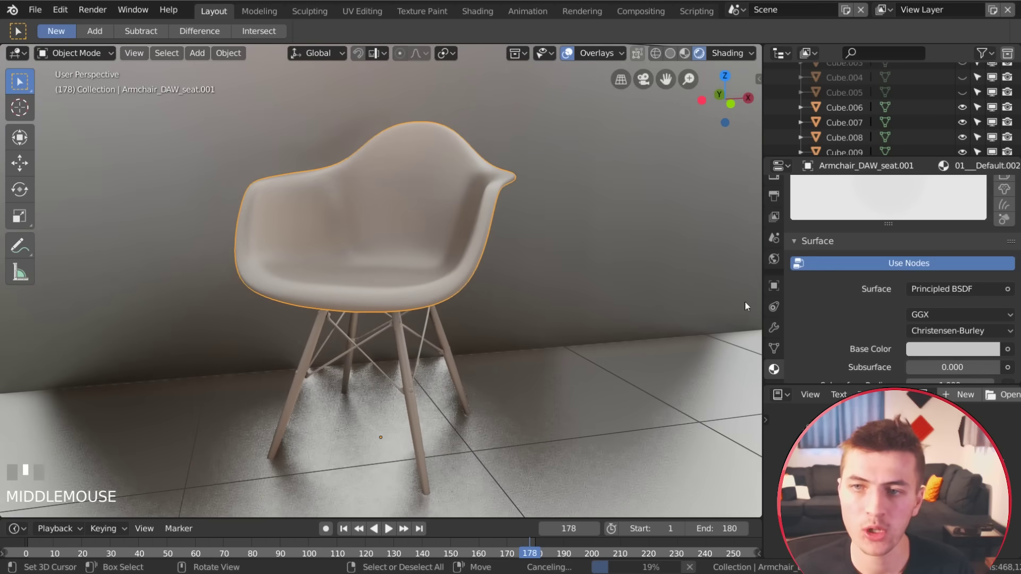
Add a second material slot with a new material to the armchair's seat.
scroll(999, 213, "up", 5)
left_click(1007, 188)
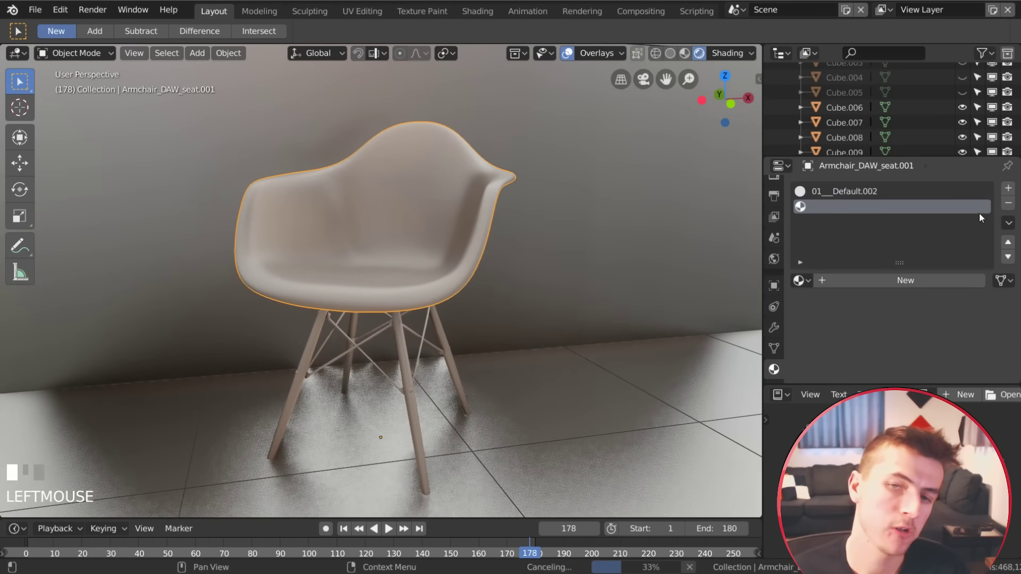
left_click(907, 278)
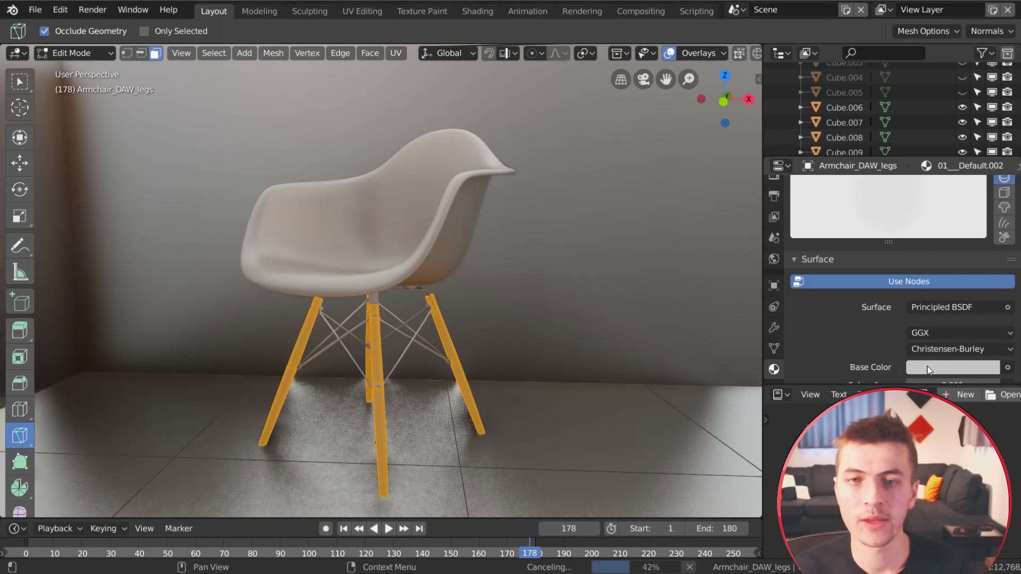
Set the base color of the legs' 01___Default.002 material to black and assign it to the legs.
left_click(952, 367)
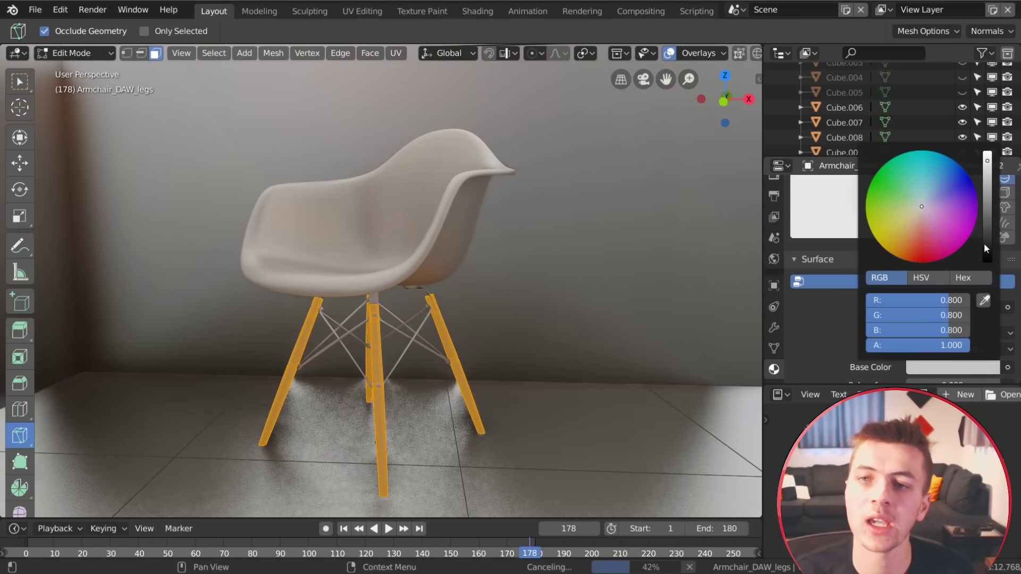
left_click_drag(987, 160, 985, 263)
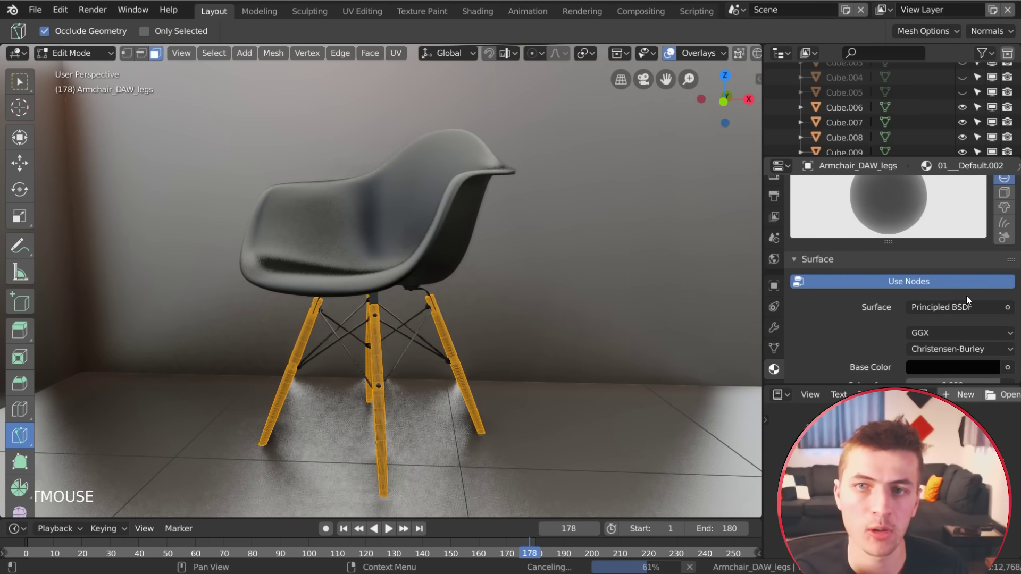
scroll(965, 295, "up", 5)
left_click(831, 227)
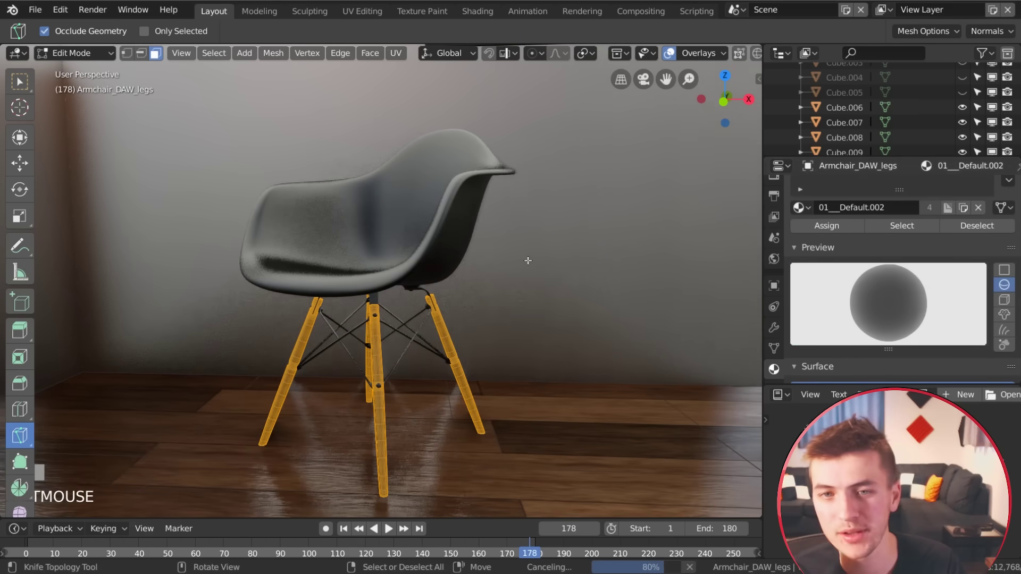
Add a second material slot with a new material to the armchair legs and return to Object Mode.
scroll(947, 282, "up", 2)
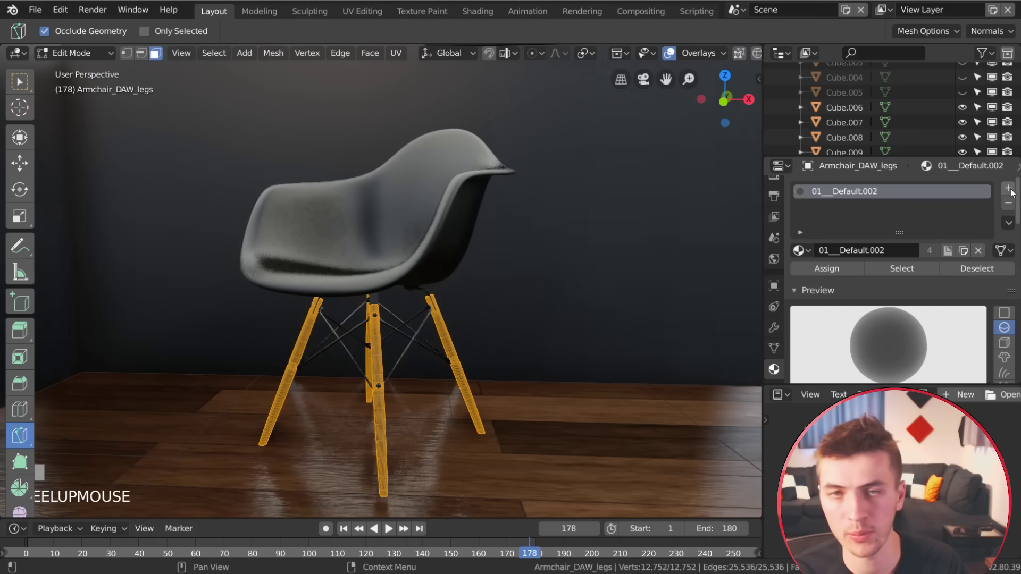
left_click(1009, 189)
left_click(913, 280)
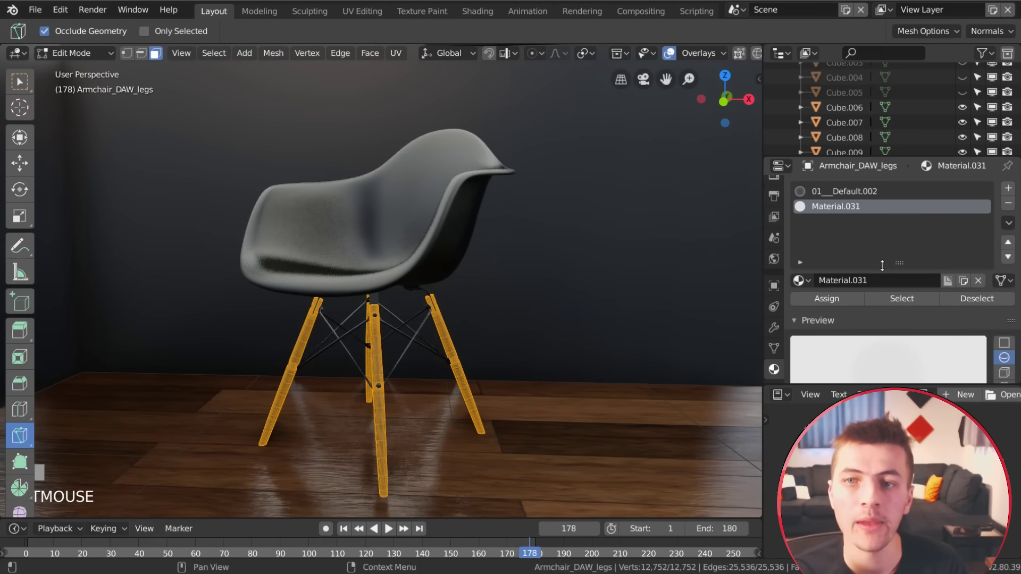
scroll(894, 336, "down", 3)
key("Tab")
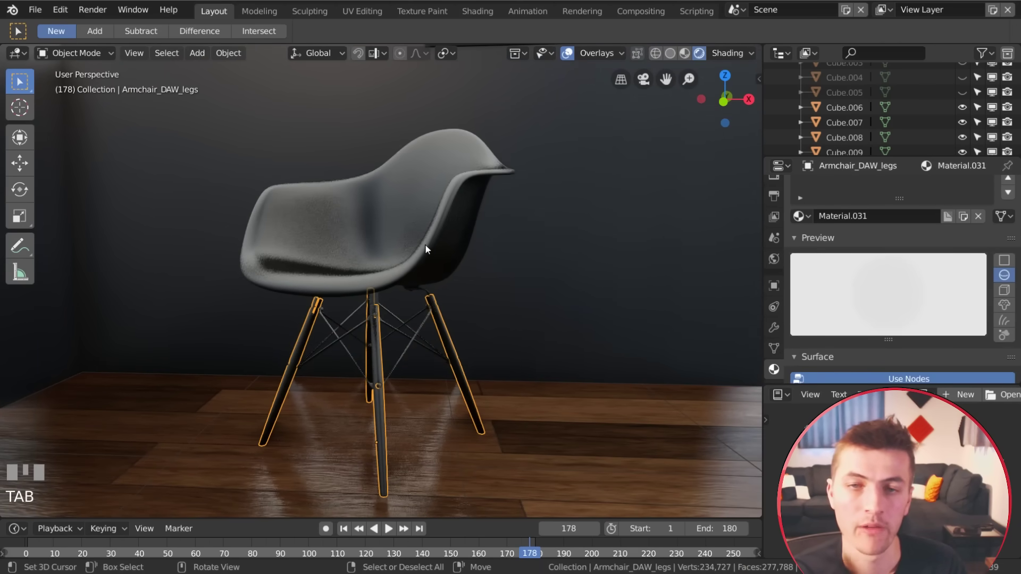
Assign the white Material.029 to the whole armchair seat.
right_click(426, 244)
key("Tab")
scroll(927, 296, "up", 4)
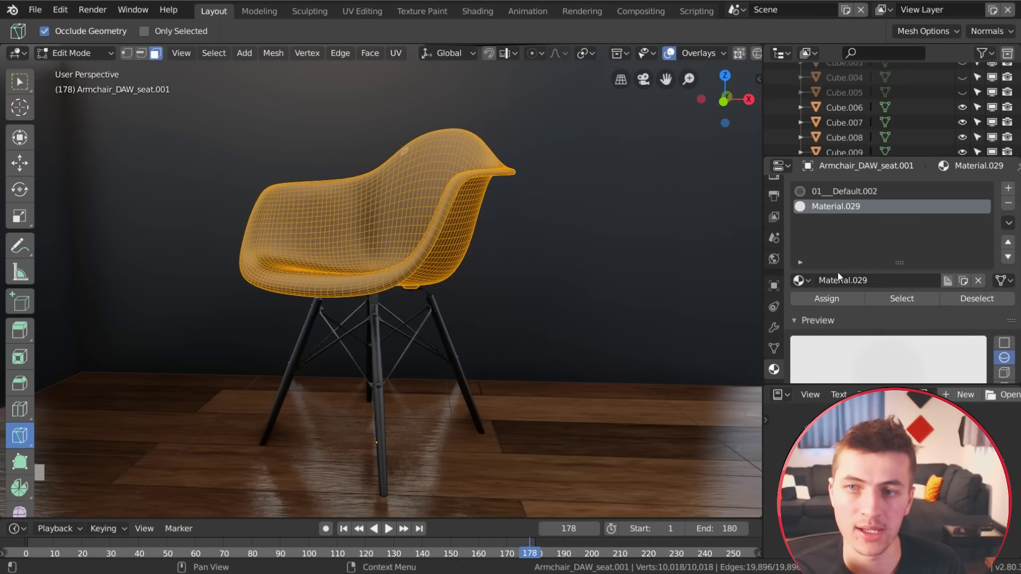
left_click(829, 295)
key("Tab")
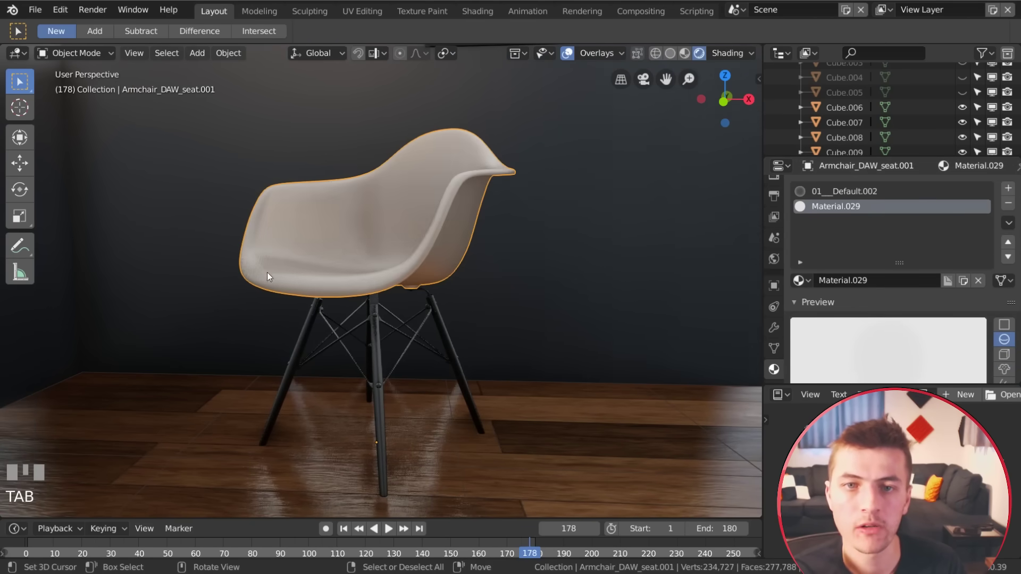
Assign Material.032 to the selected screw heads on the armchair legs.
middle_click_drag(267, 272, 437, 293)
middle_click_drag(458, 345, 439, 340)
scroll(483, 378, "up", 3)
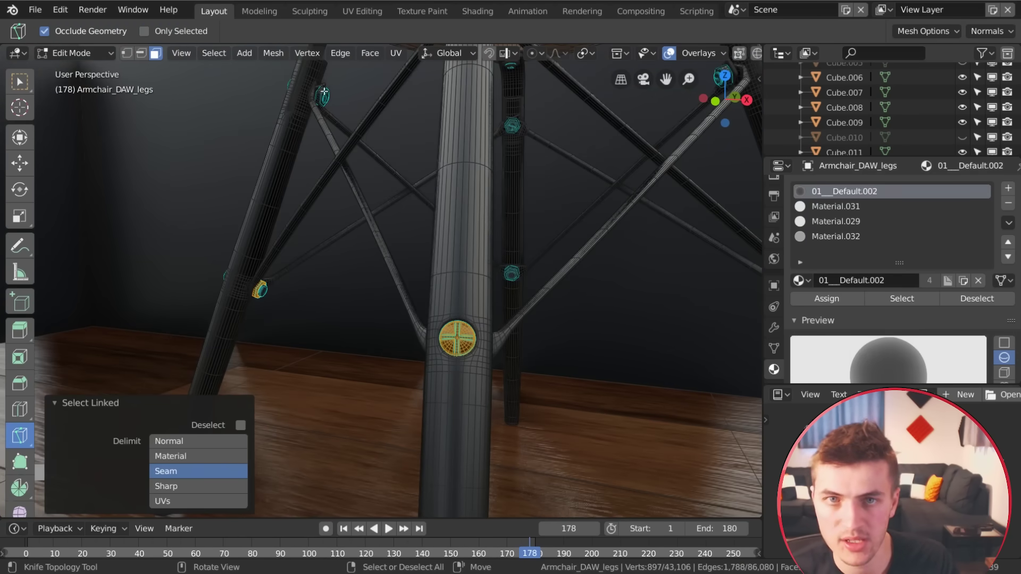
left_click(828, 236)
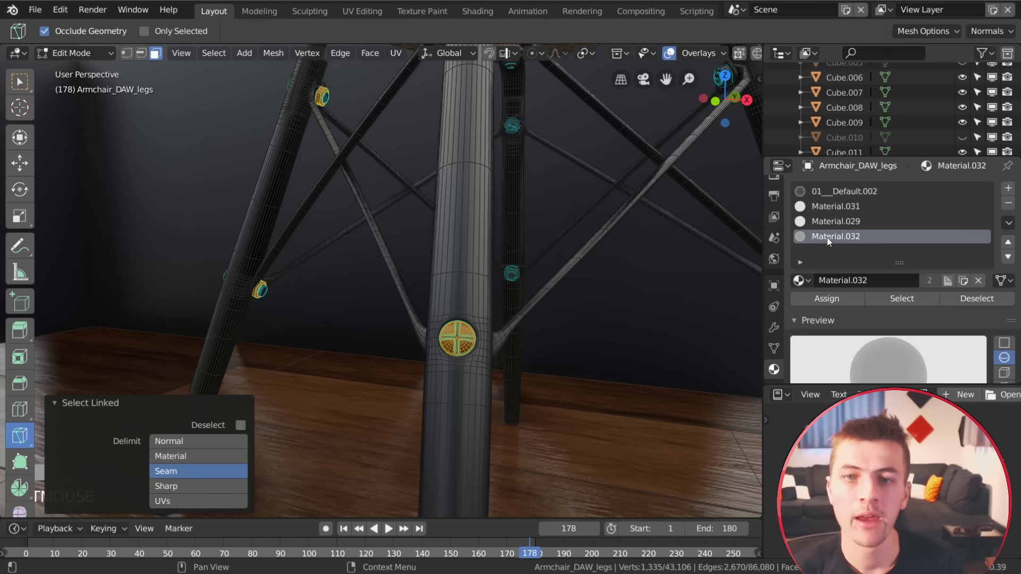
left_click(824, 300)
key("Tab")
Insert an RGB Curves node between the environment texture and the Background node in the world nodes.
middle_click_drag(412, 347, 550, 336)
scroll(555, 283, "down", 6)
scroll(544, 330, "down", 2)
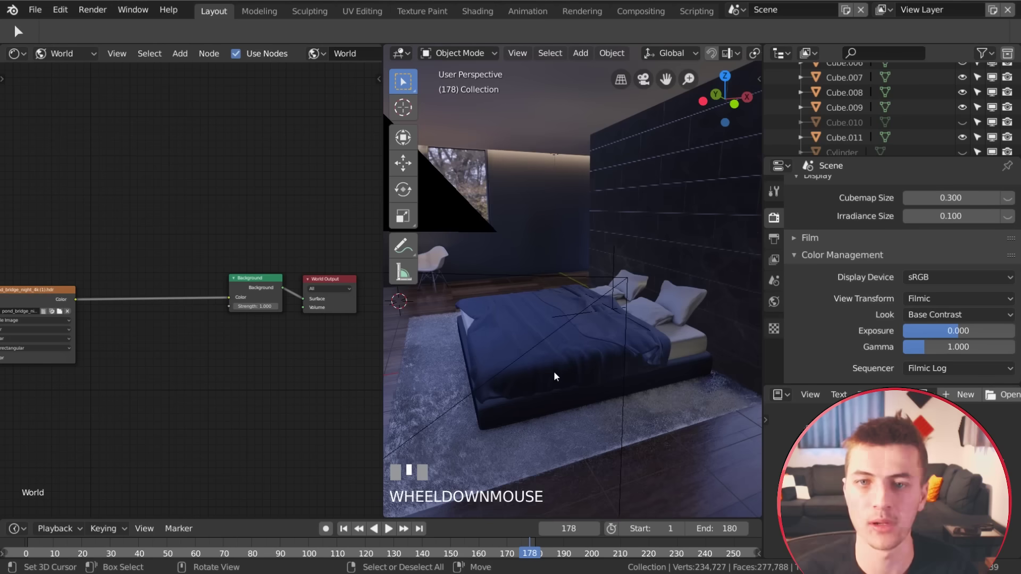
middle_click_drag(574, 367, 588, 378, "shift")
scroll(589, 378, "up", 3)
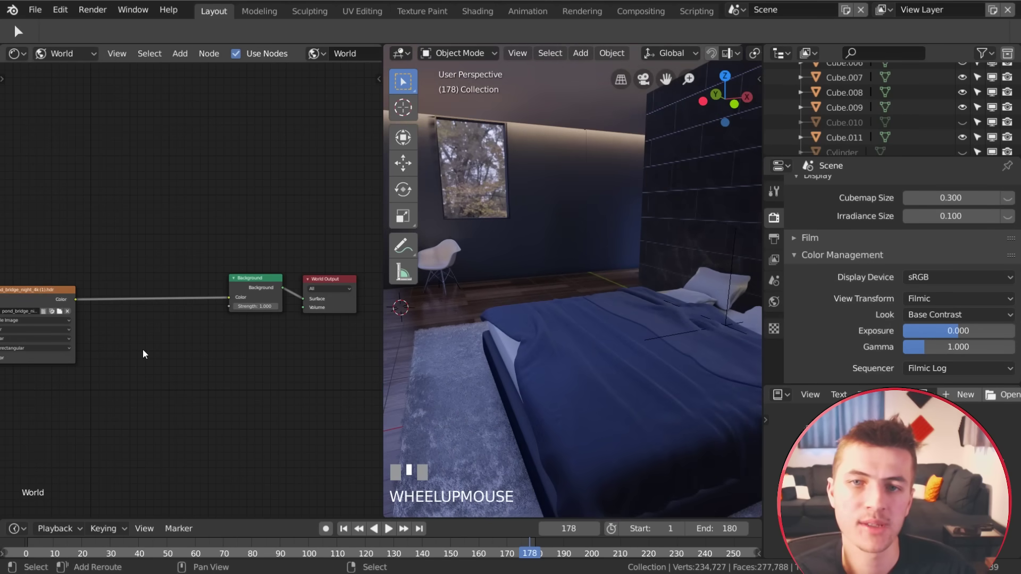
key("shift+a")
left_click(235, 445)
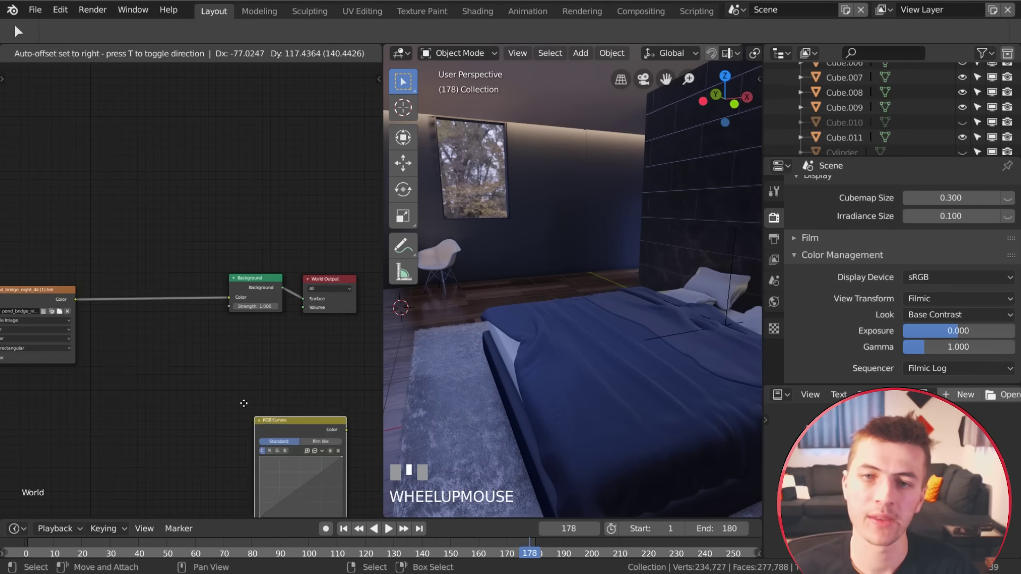
left_click(181, 292)
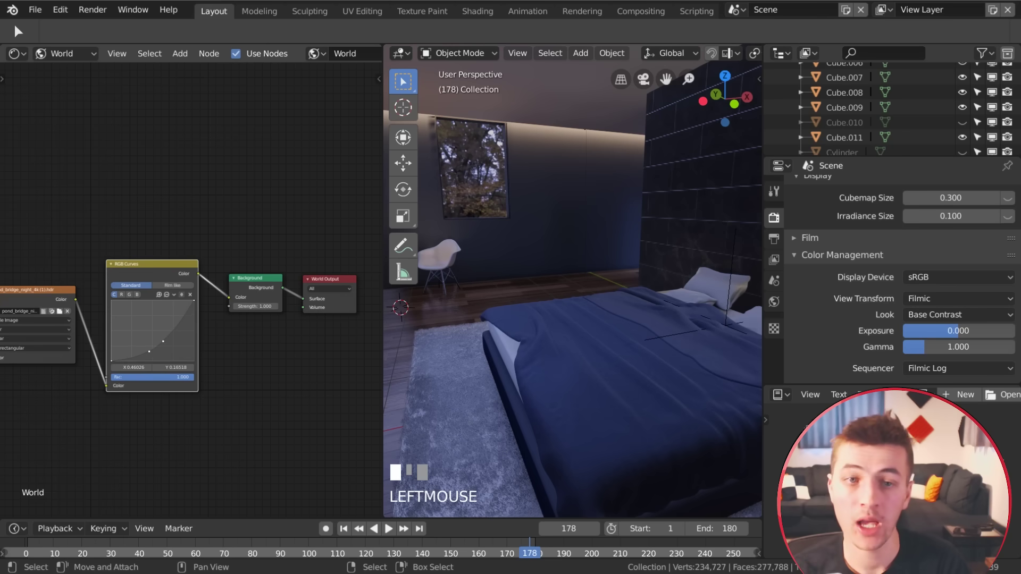
Lower the world's combined RGB curve to about X 0.46, Y 0.17 and the green channel to about X 0.55, Y 0.47.
left_click_drag(149, 352, 149, 352)
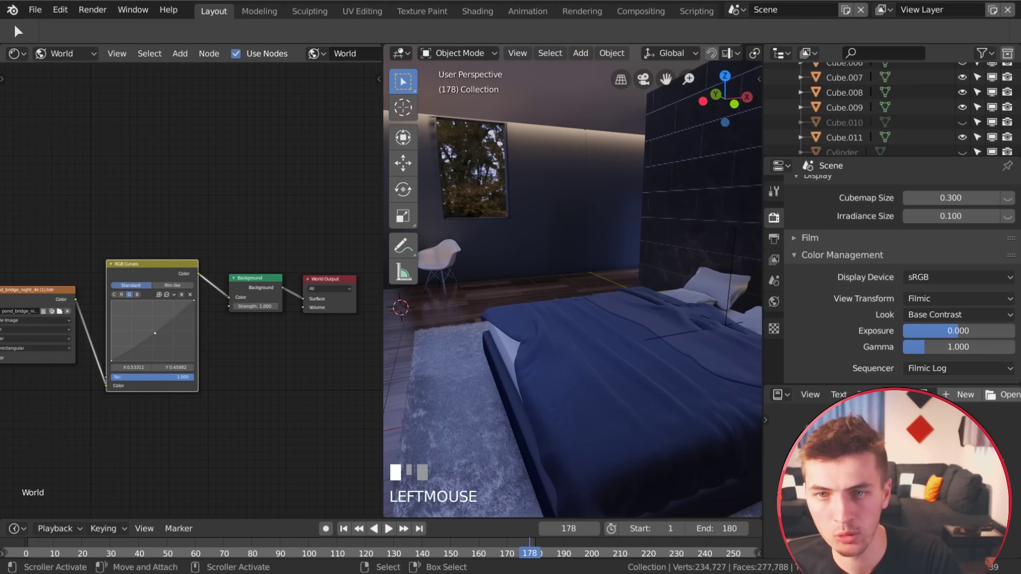
left_click_drag(149, 342, 152, 341)
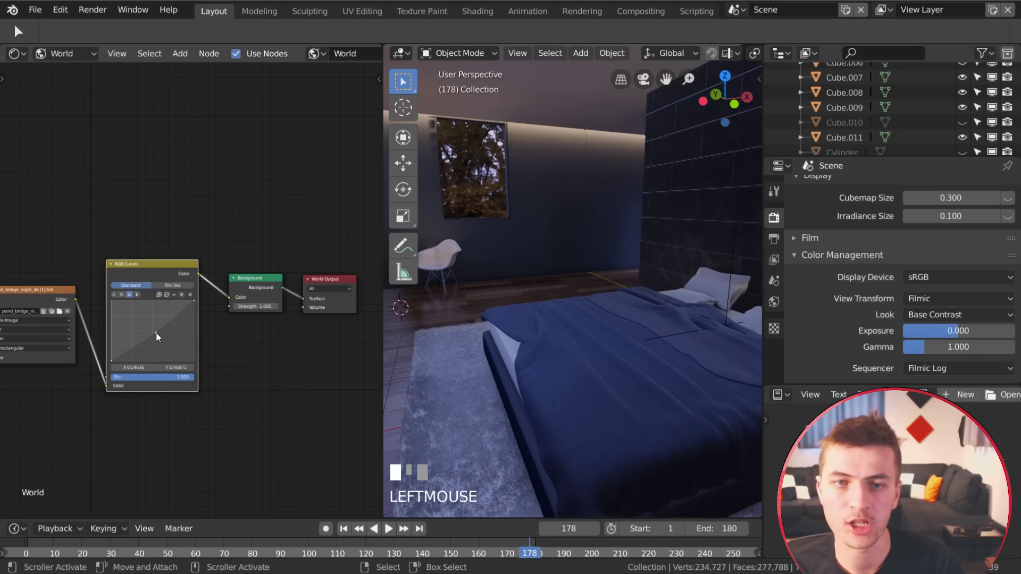
scroll(567, 304, "down", 2)
scroll(567, 305, "up", 4)
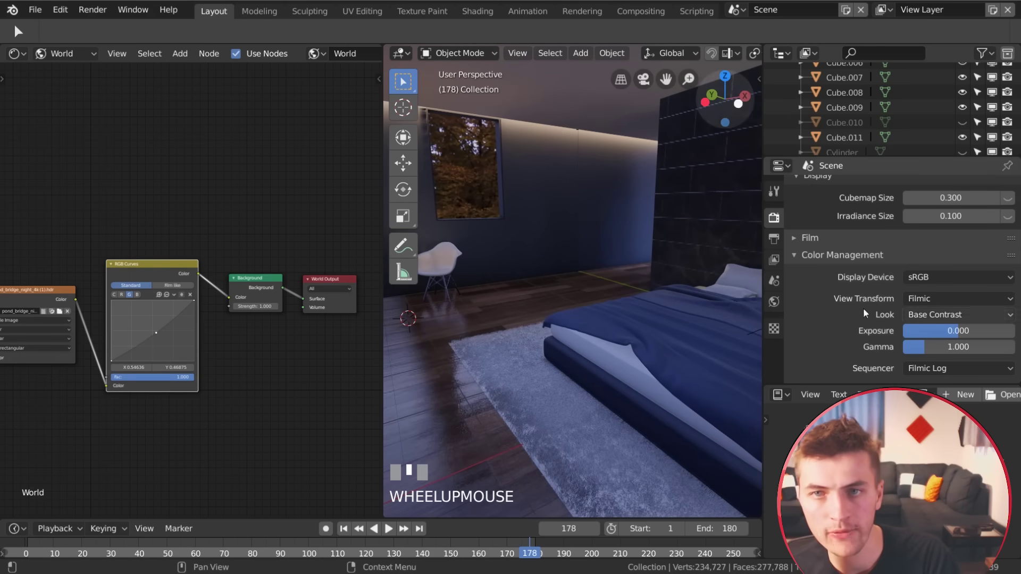
Free the scene's indirect lighting cache and check the room without baked lighting.
scroll(849, 283, "up", 6)
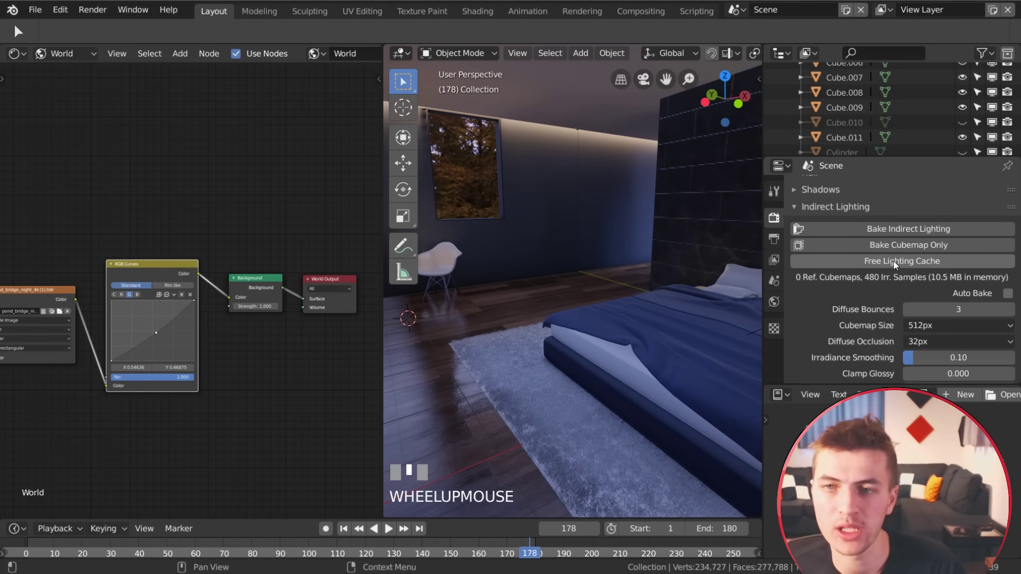
left_click(895, 261)
middle_click_drag(603, 311, 671, 287)
scroll(619, 332, "down", 2)
middle_click_drag(619, 332, 619, 349)
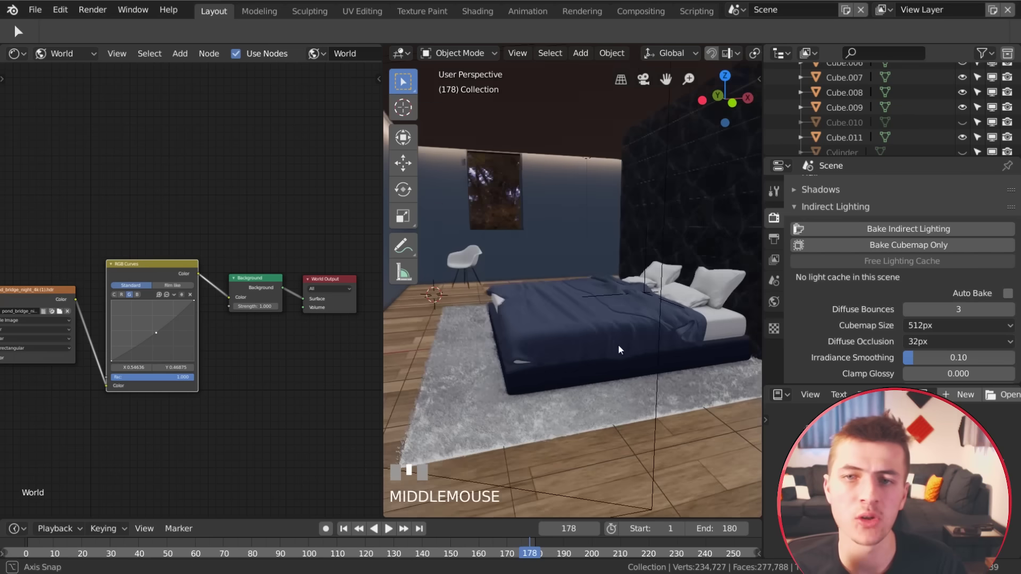
Compare the room's lighting with the RGB Curves node muted and unmuted.
scroll(618, 349, "up", 3)
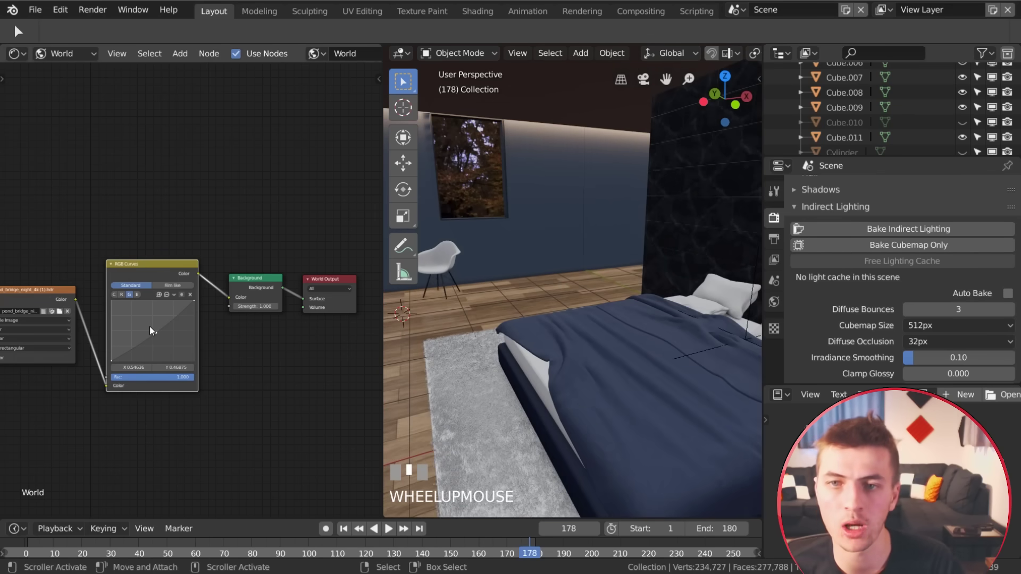
key("m")
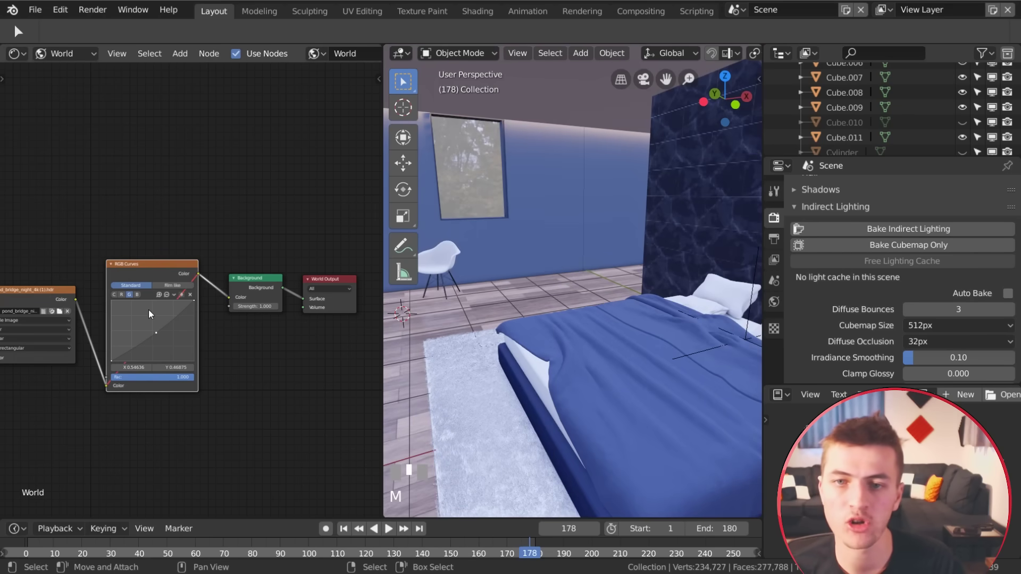
key("m")
Add an area light outside the building and move it toward the window.
scroll(631, 363, "down", 2)
middle_click_drag(632, 363, 615, 354)
scroll(625, 358, "up", 2)
middle_click_drag(528, 343, 591, 259)
key("shift+a")
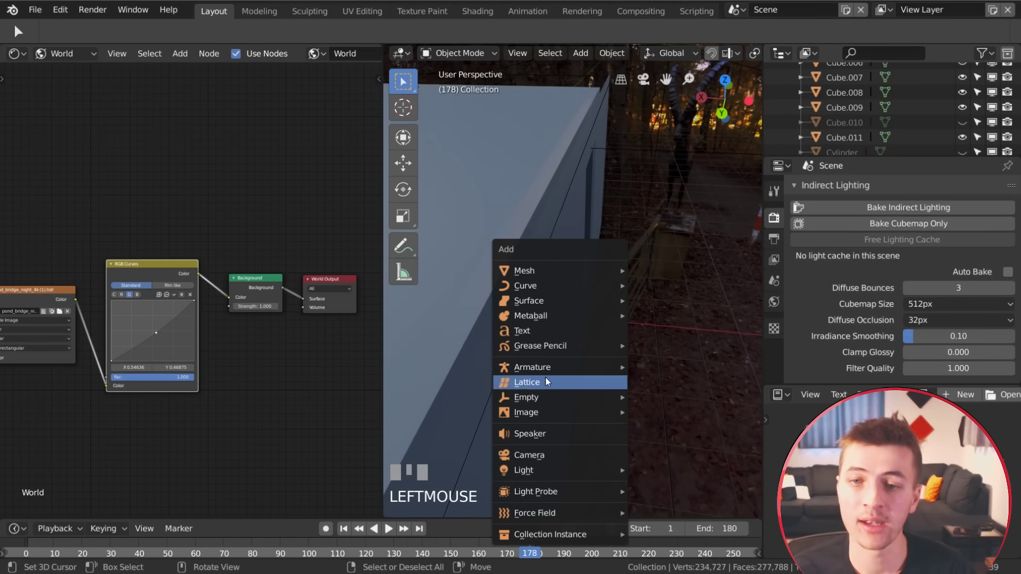
mouse_move(573, 471)
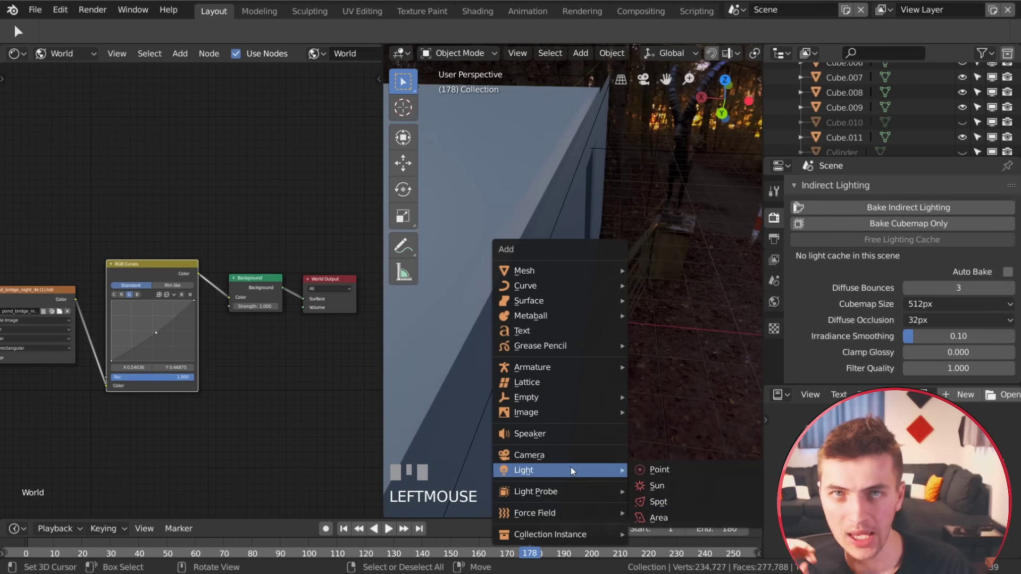
left_click(686, 519)
key("g")
left_click(686, 275)
Rotate the area light to face the window, position it in front of the opening and scale it by 2.8.
middle_click_drag(692, 274, 640, 262)
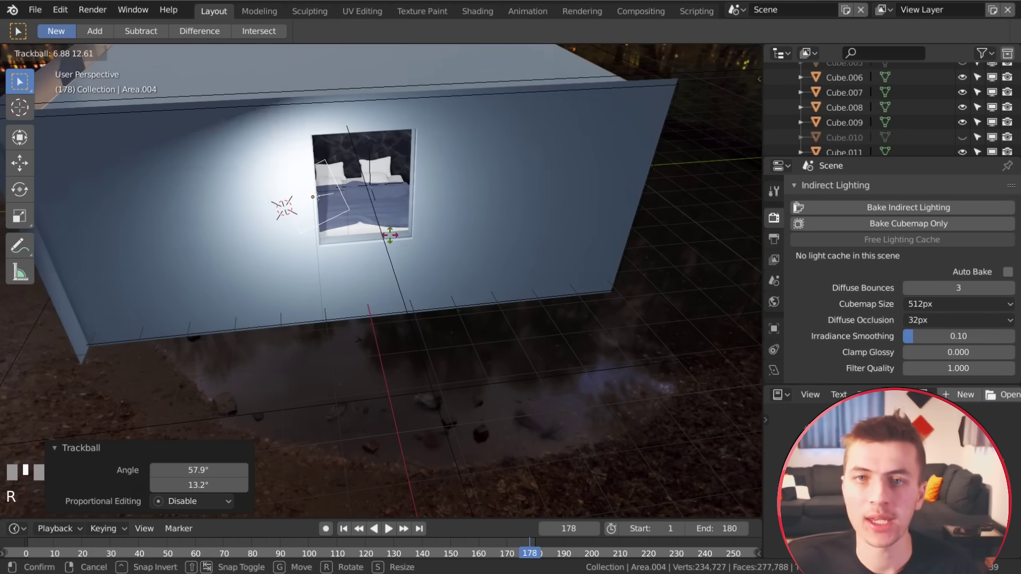
left_click(397, 237)
key("g")
left_click(456, 239)
key("s")
left_click(641, 307)
Give the area light outside the window a pale warm white color and set its energy to 3.65.
middle_click_drag(641, 307, 585, 265)
scroll(900, 307, "up", 5)
left_click(774, 370)
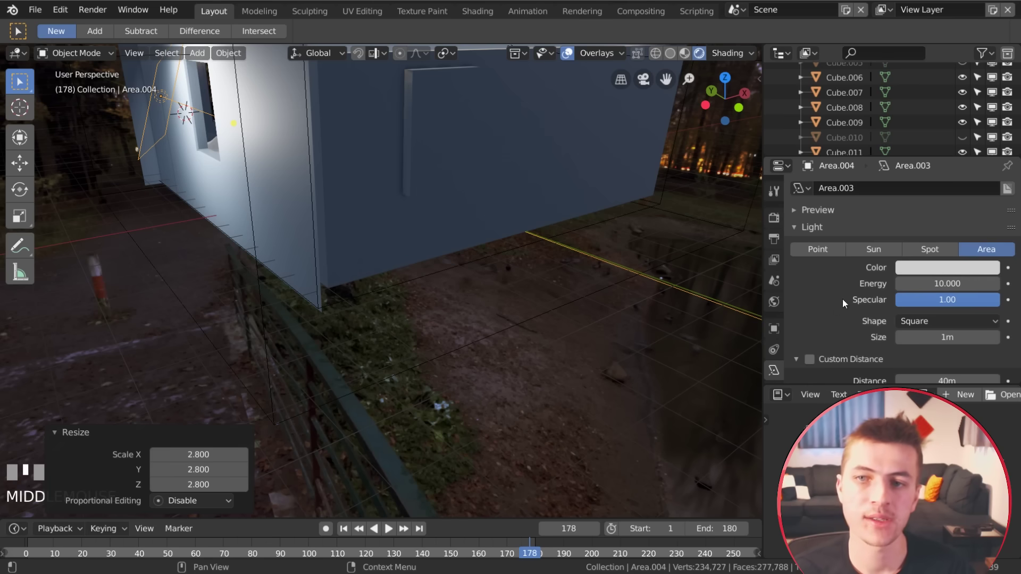
left_click(936, 285)
type("10.0")
key("Return")
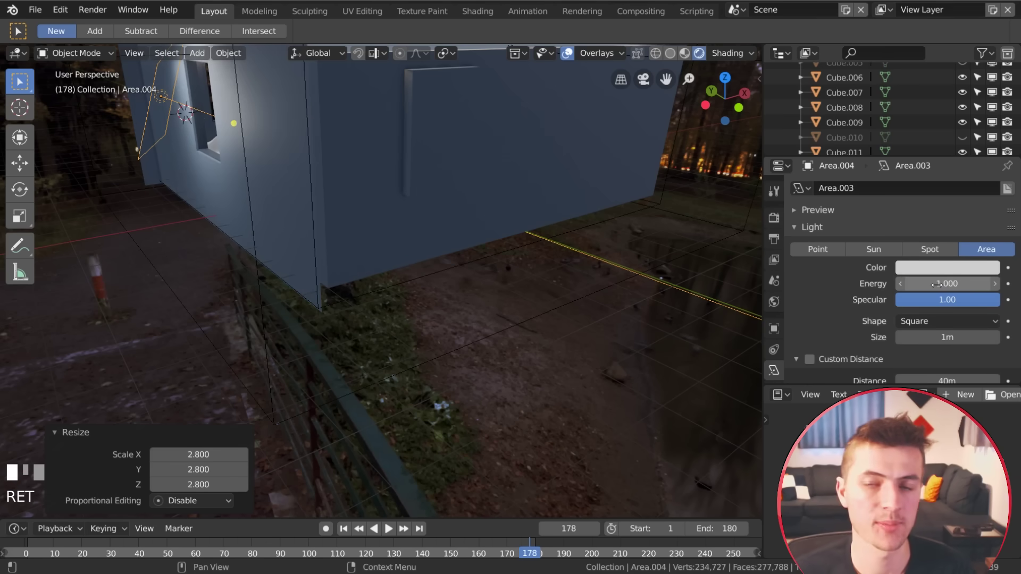
left_click(942, 269)
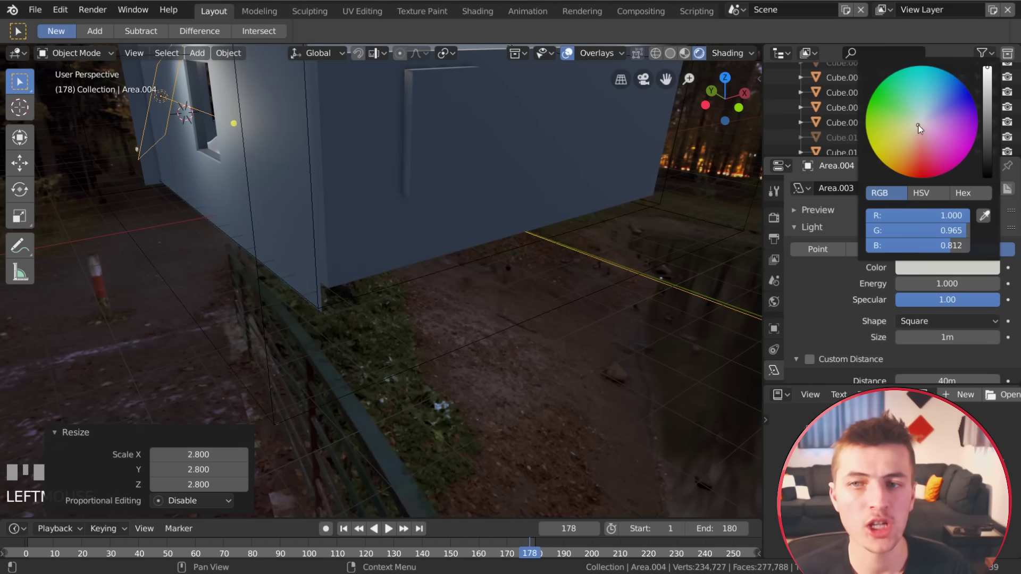
key("KP_0")
left_click_drag(903, 281, 967, 282)
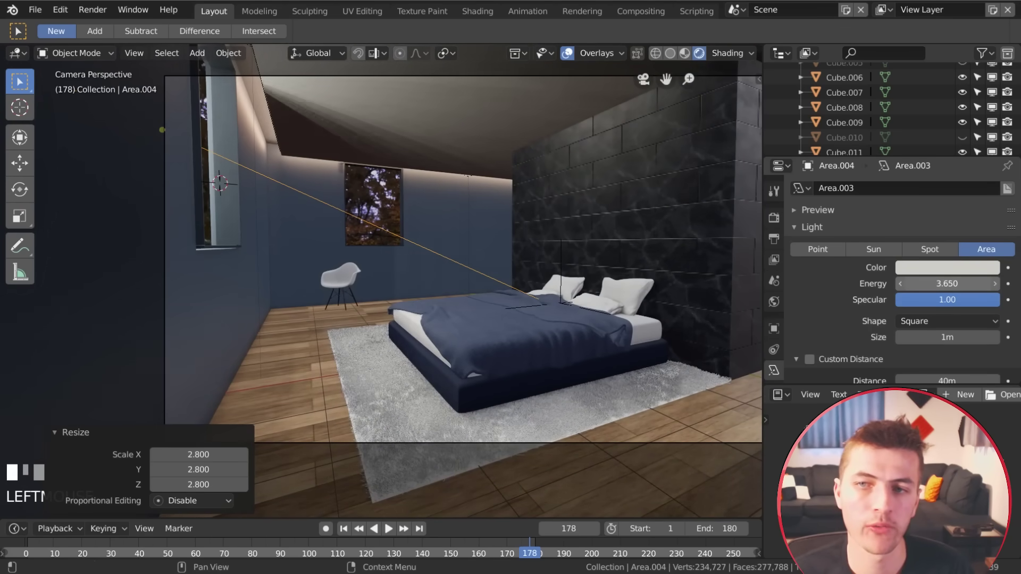
Scale the window's area light by about 0.91, shift it down about 0.16 m and tilt it toward the room.
key("s")
left_click(561, 290)
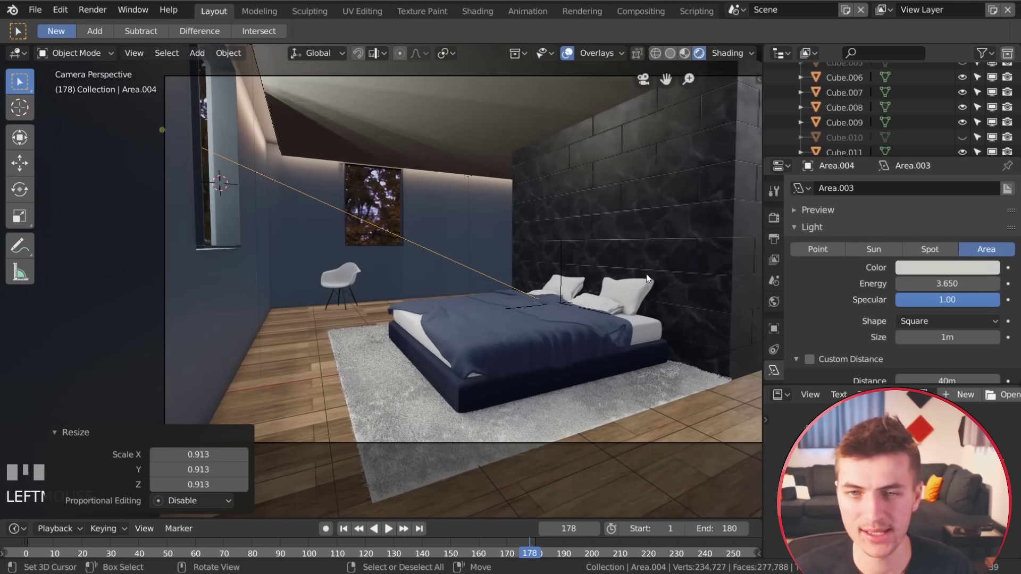
key("g")
left_click(536, 315)
key("r")
key("r")
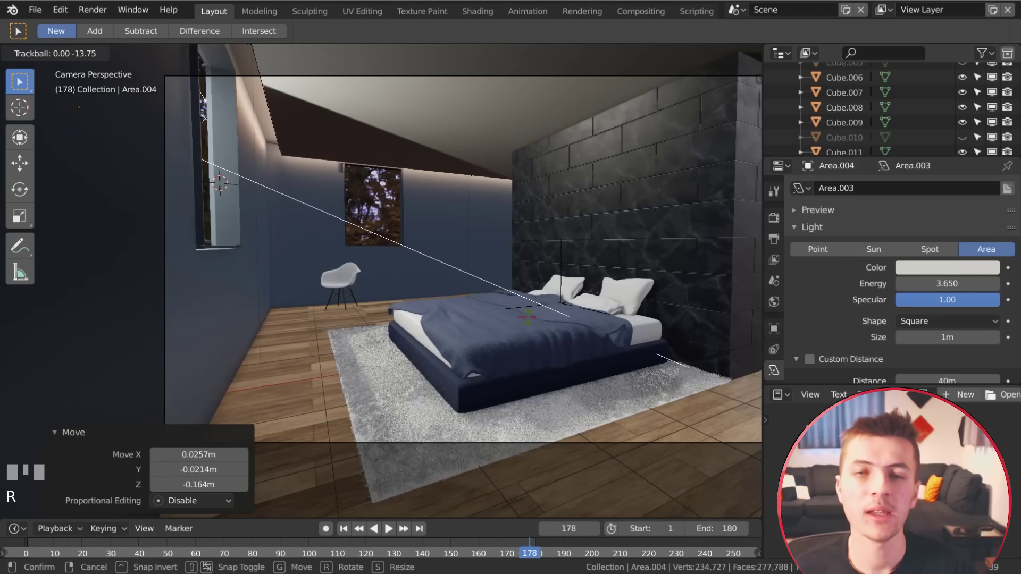
left_click(527, 312)
Enable contact shadows on the window's area light and rotate it about 13° more.
scroll(851, 292, "down", 9)
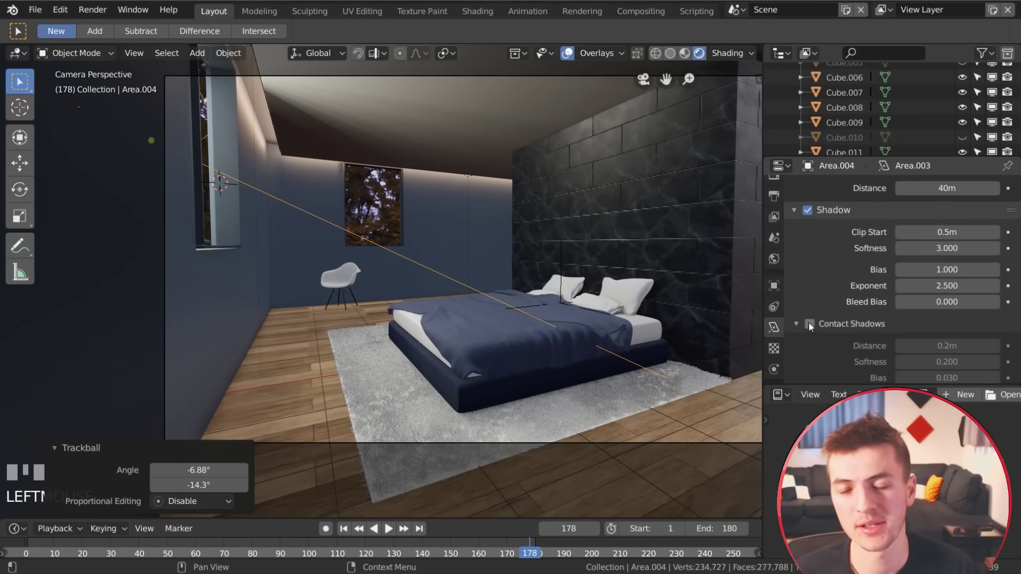
left_click(810, 324)
key("r")
key("r")
left_click(668, 331)
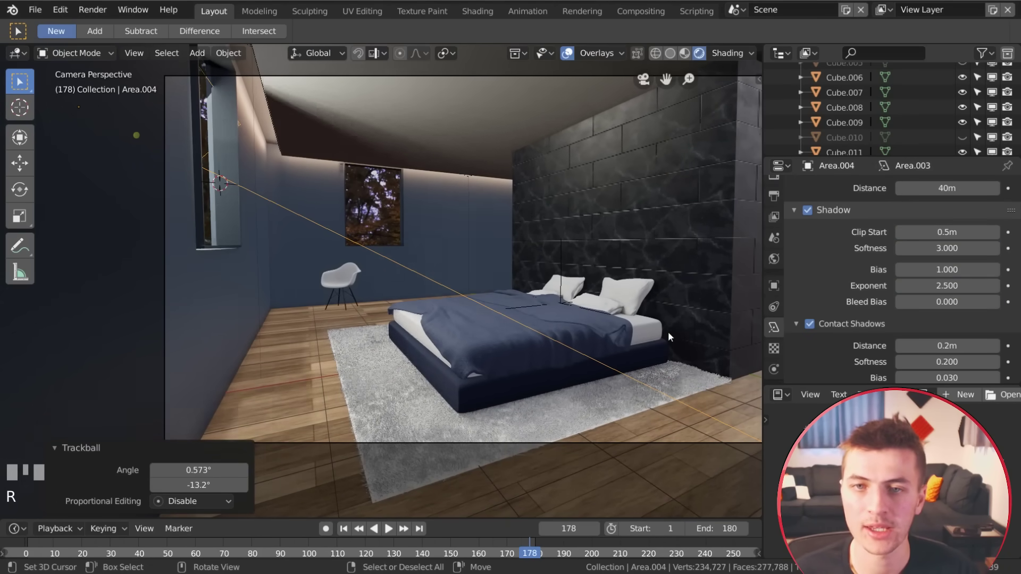
Adjust the area light's rotation slightly, and place a duplicate about 2.98 m along X and 7.35 m along Y near the other window.
middle_click_drag(574, 333, 636, 347)
scroll(581, 335, "up", 3)
key("r")
left_click(673, 352)
key("g")
left_click(677, 353)
key("KP_0")
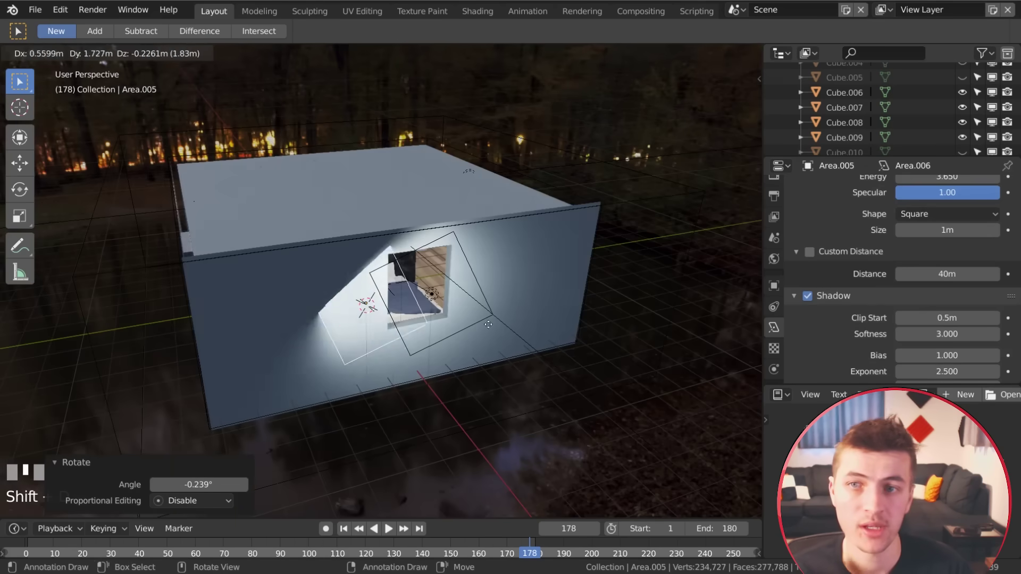
left_click(301, 305)
Rotate the duplicated area light to face the second window and move it in front of the opening.
middle_click_drag(301, 305, 457, 356)
key("r")
key("r")
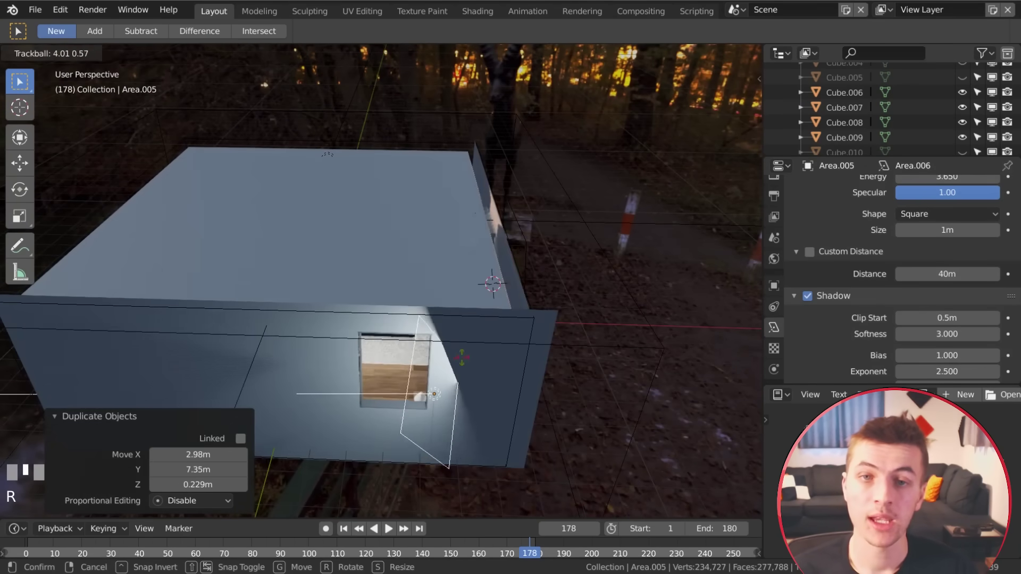
left_click(431, 363)
key("r")
key("r")
left_click(417, 369)
key("g")
left_click(381, 324)
Fine-tune the duplicated light's angle and lower it about 0.19 m at the second window.
middle_click_drag(381, 323, 494, 290)
key("r")
key("r")
left_click(597, 375)
key("g")
left_click(598, 383)
Tint the second window's area light a pale pinkish white and move it down about 0.98 m.
scroll(907, 236, "up", 2)
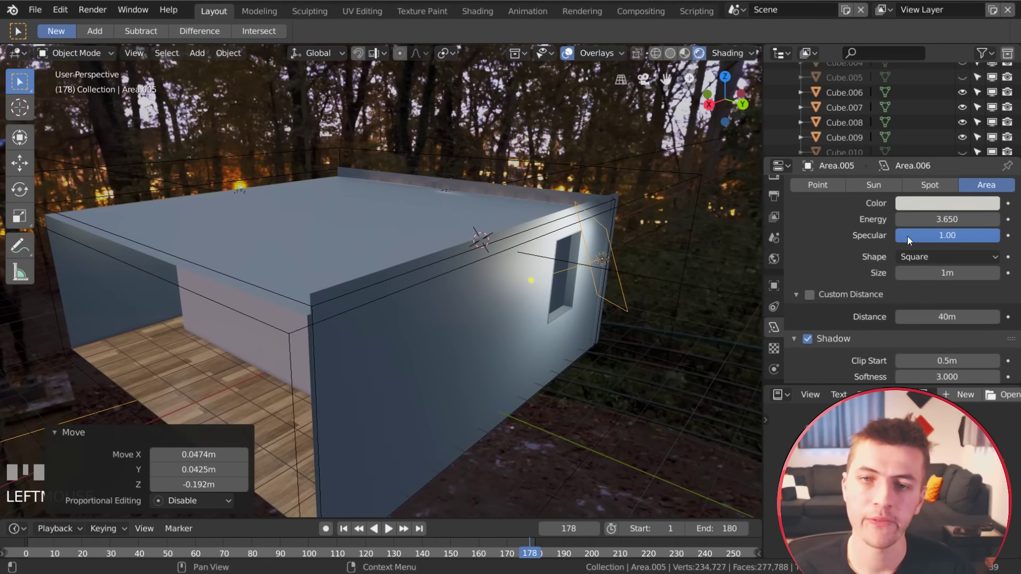
left_click(928, 207)
left_click_drag(928, 250, 924, 258)
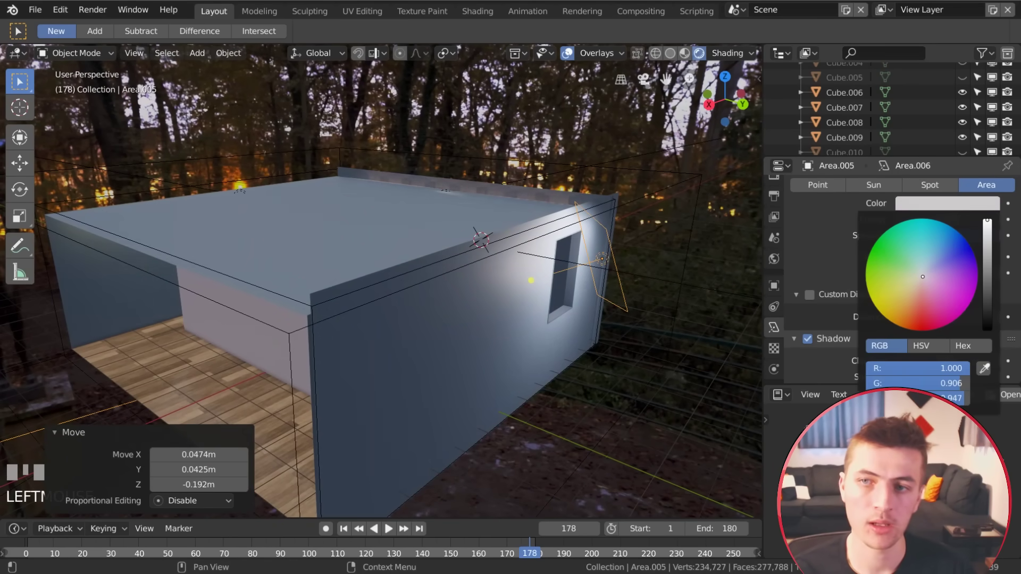
key("KP_0")
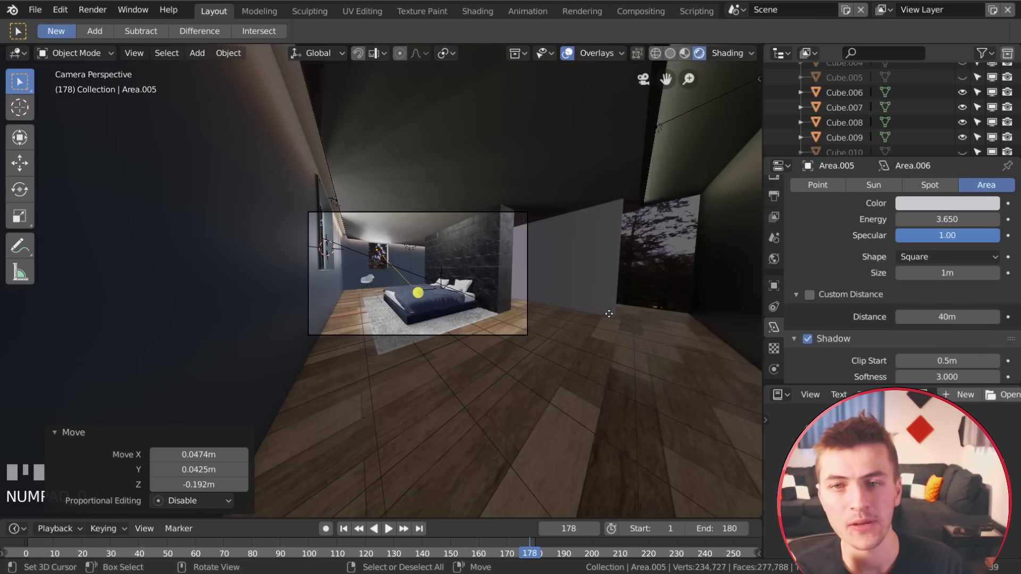
key("g")
left_click(570, 348)
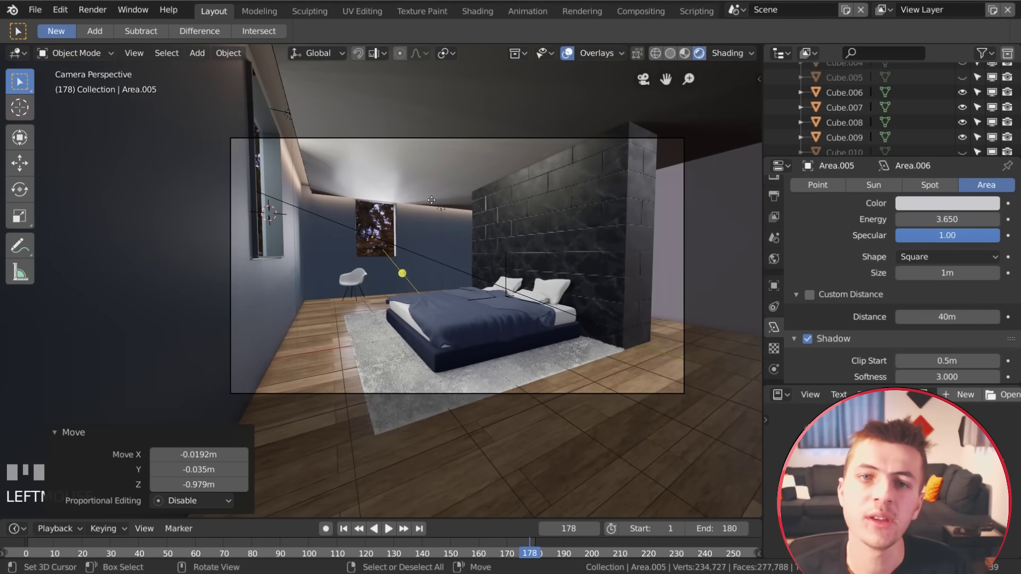
Bake the scene's indirect lighting with both window lights in place.
scroll(450, 260, "up", 2)
left_click(776, 191)
left_click(772, 179)
scroll(848, 257, "down", 2)
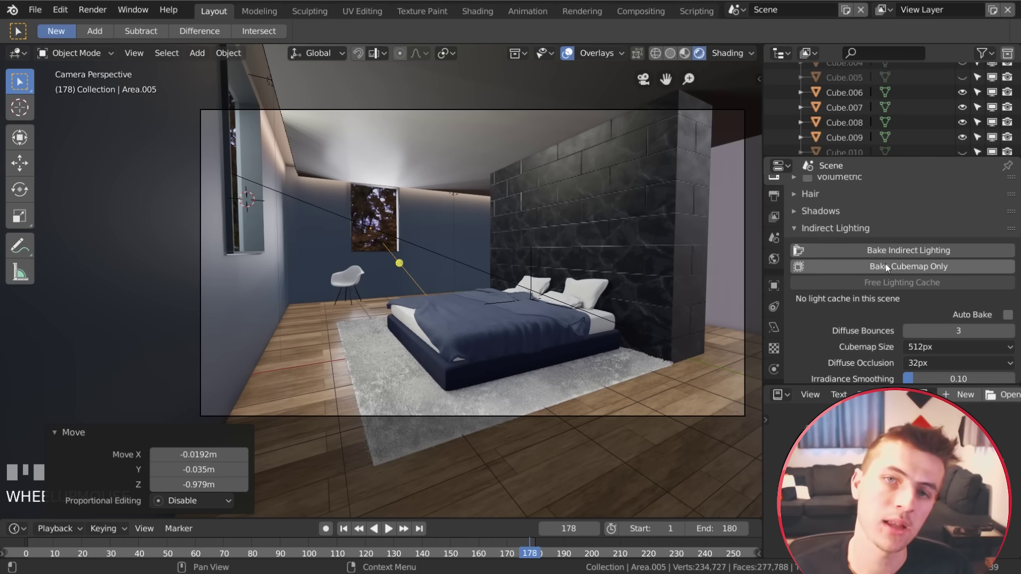
left_click(901, 249)
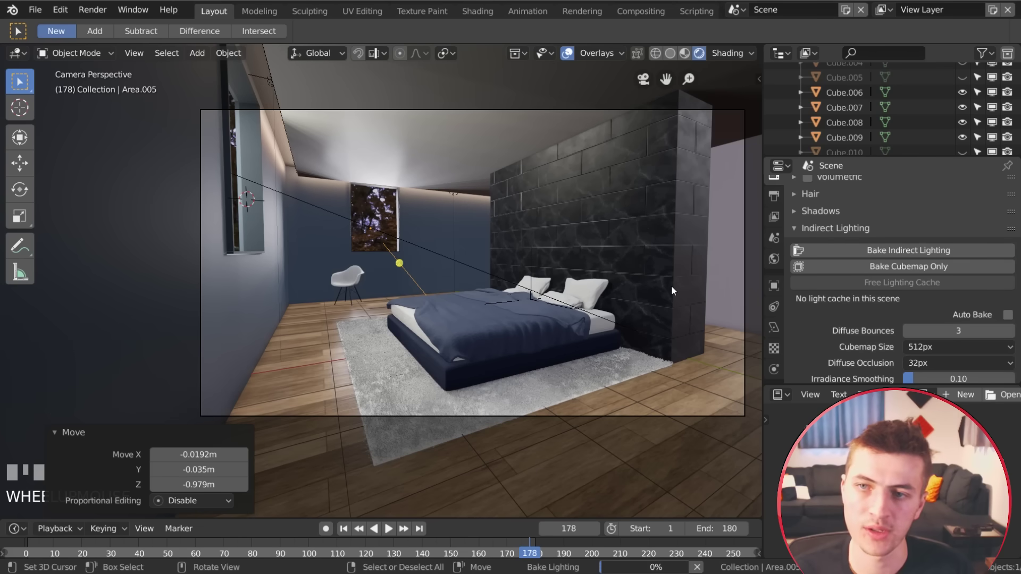
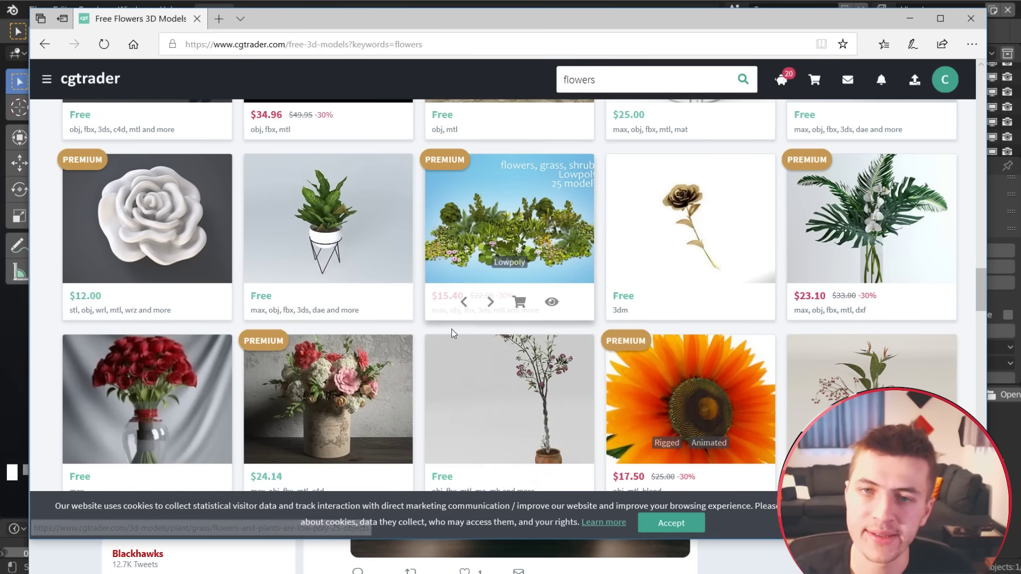
Switch to the browser and look through the free flower models on CGTrader.
scroll(451, 342, "down", 3)
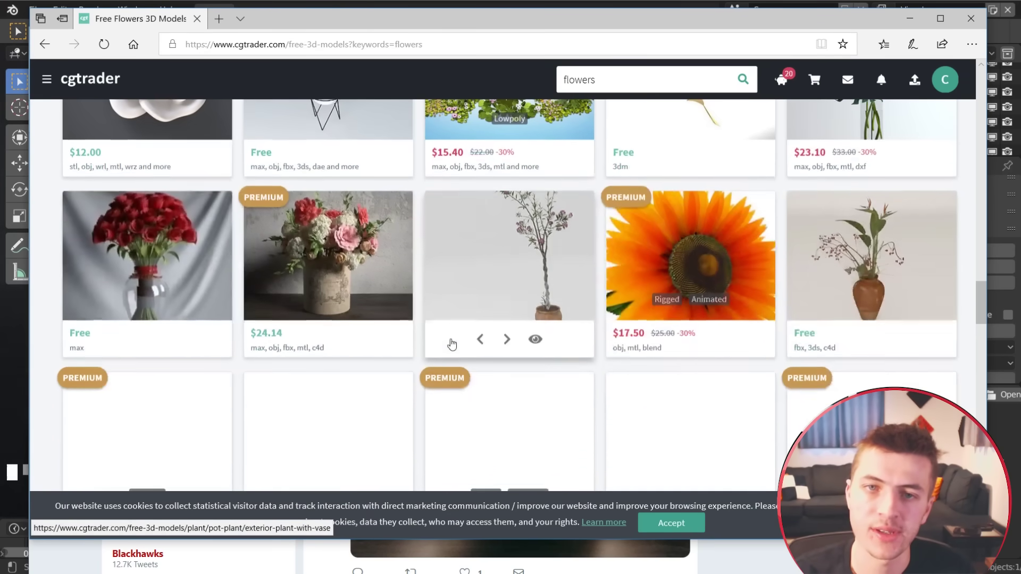
scroll(404, 269, "down", 3)
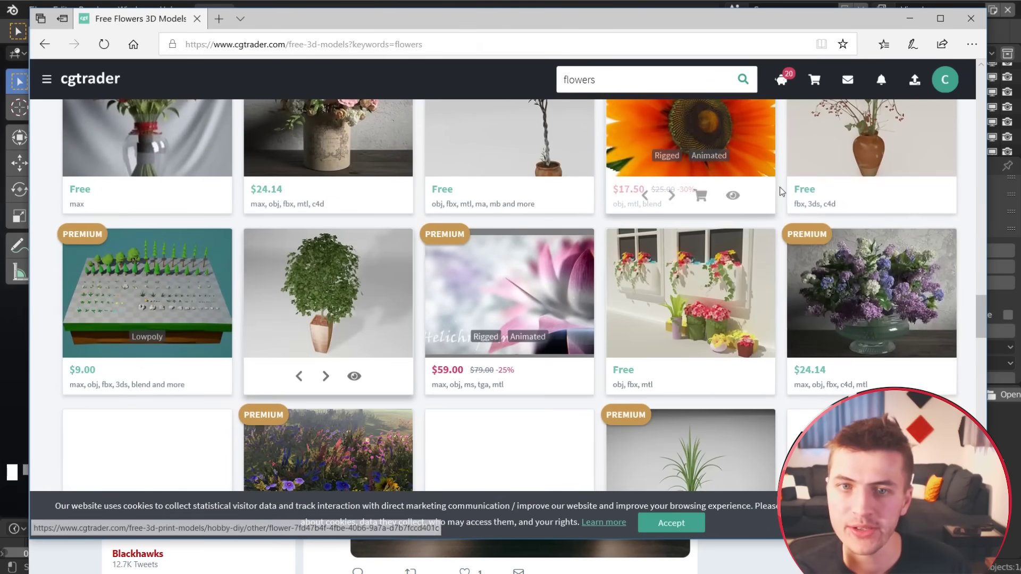
scroll(782, 191, "up", 3)
scroll(824, 326, "down", 4)
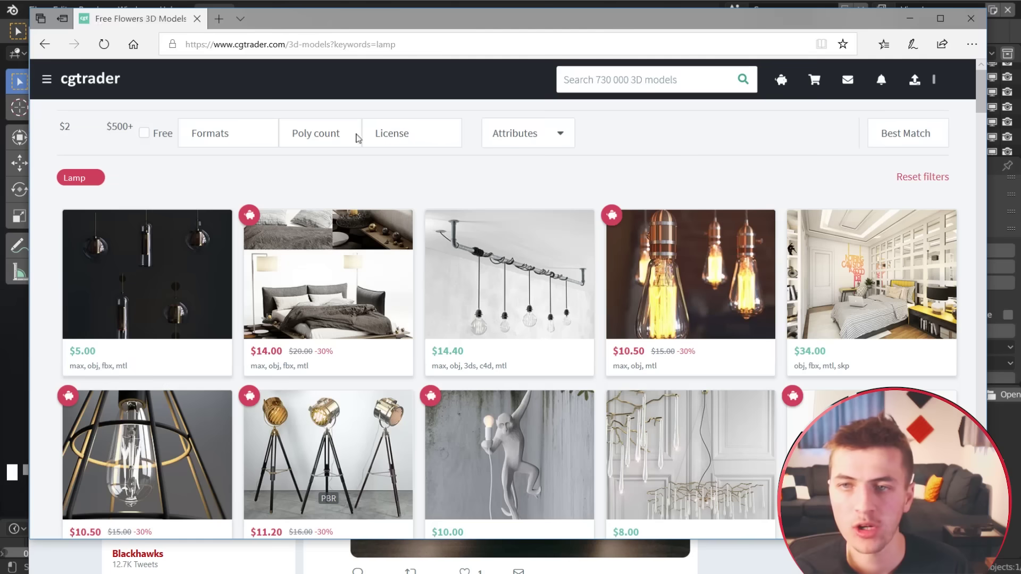
Limit the CGTrader lamp search to free models and look through the results.
left_click(144, 133)
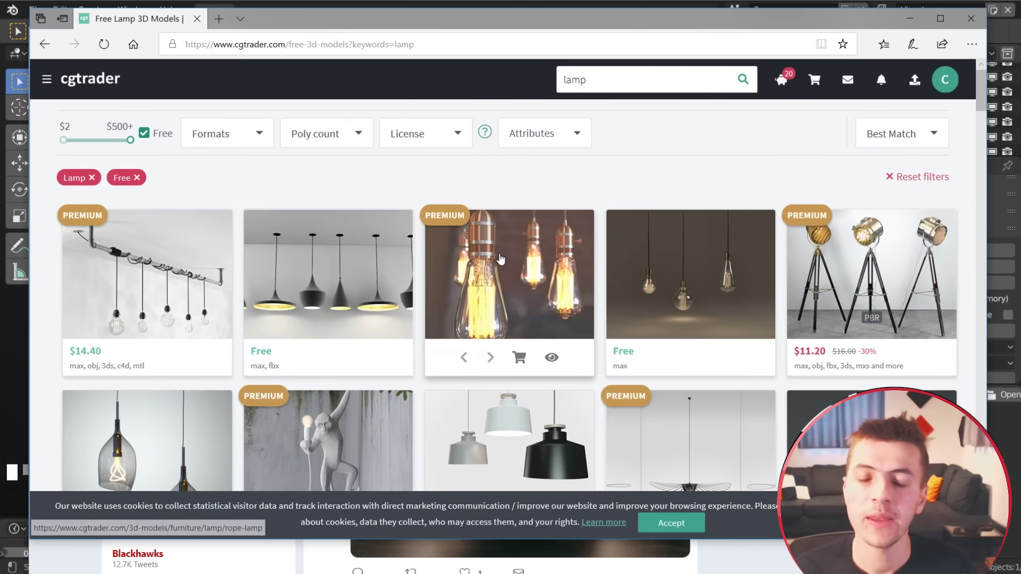
scroll(601, 296, "down", 5)
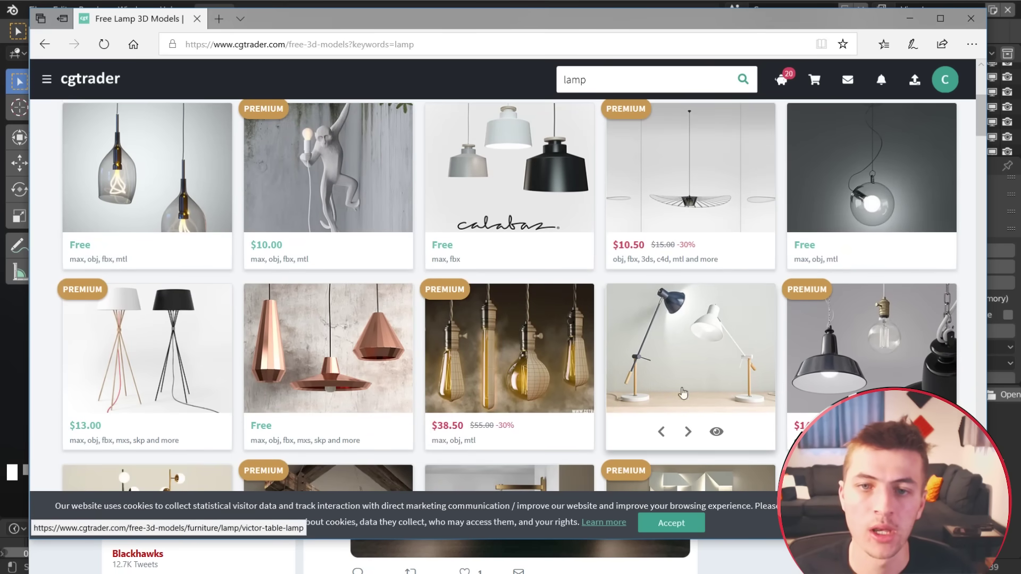
left_click(727, 365)
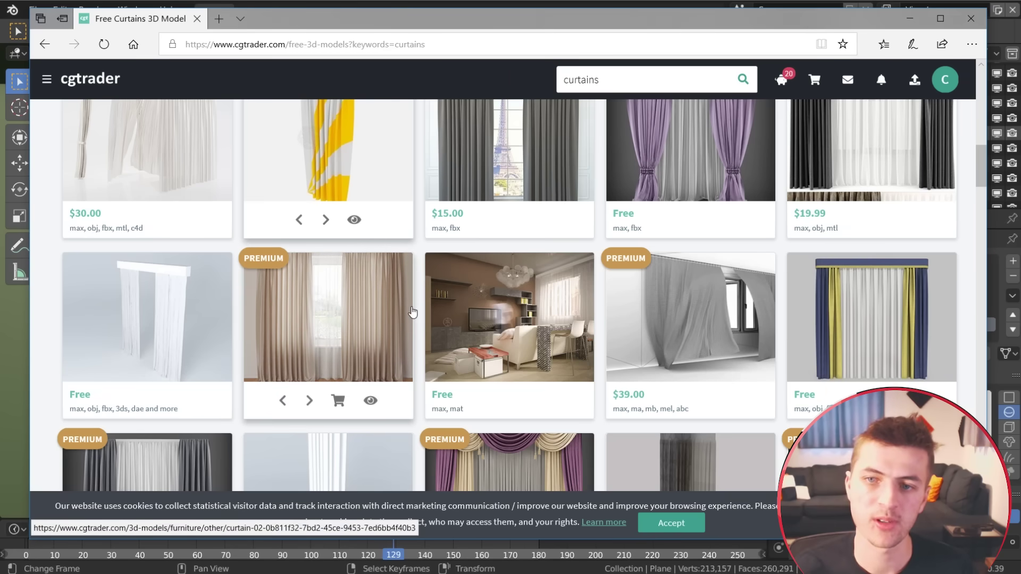
Browse the free curtain models on CGTrader for one suited to the bedroom window.
scroll(315, 250, "down", 4)
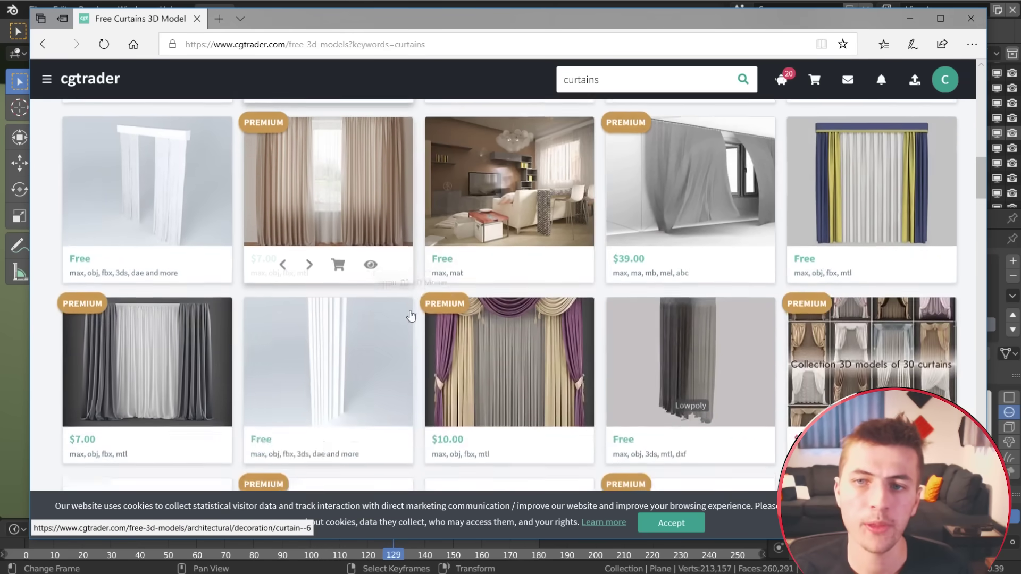
scroll(319, 292, "up", 3)
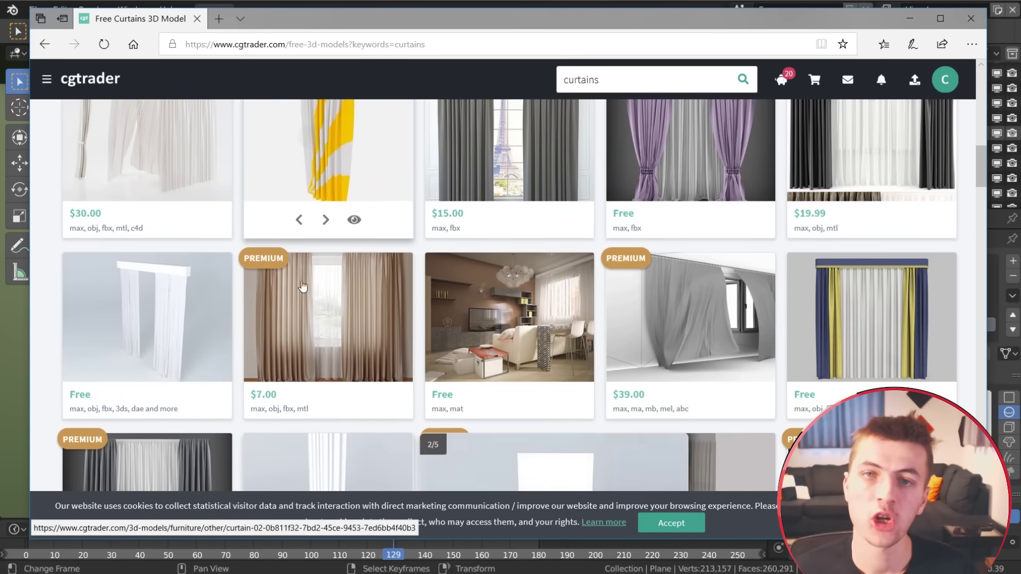
scroll(196, 346, "up", 3)
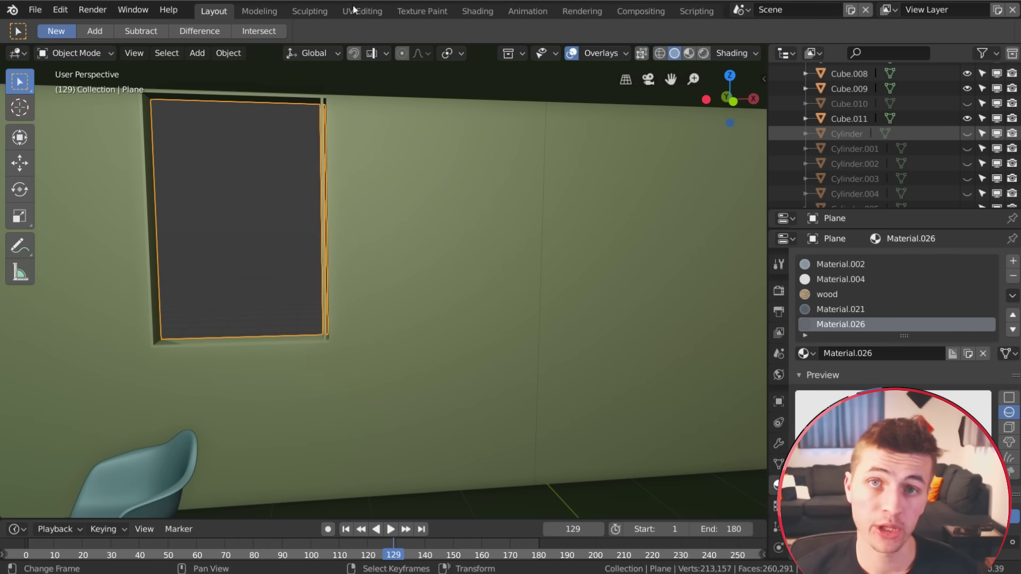
Switch back to Blender and append the object Mesh from curt1-default.blend in the assets folder.
scroll(528, 352, "down", 2)
middle_click_drag(528, 352, 523, 272, "shift")
scroll(410, 324, "down", 2)
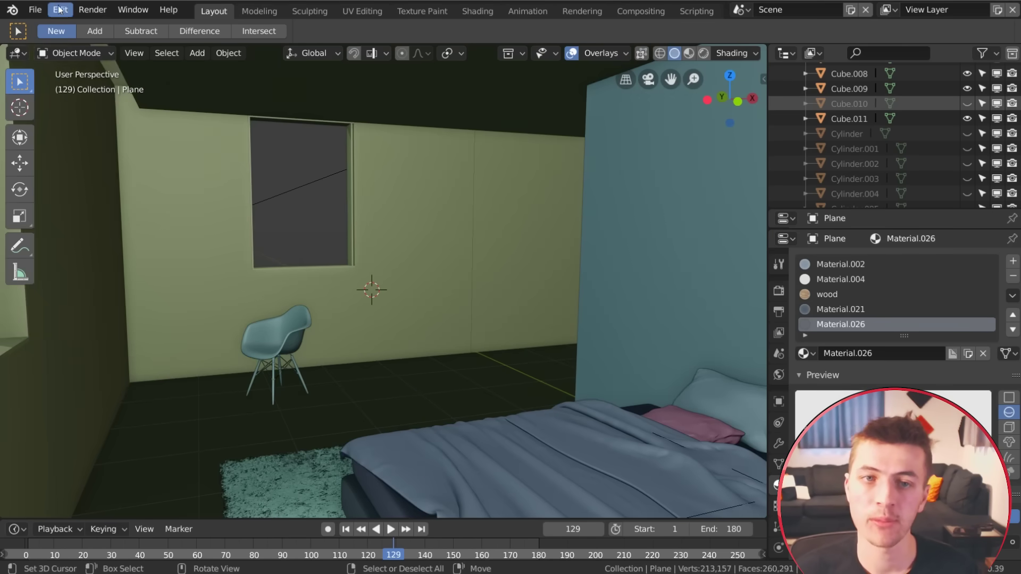
left_click(36, 8)
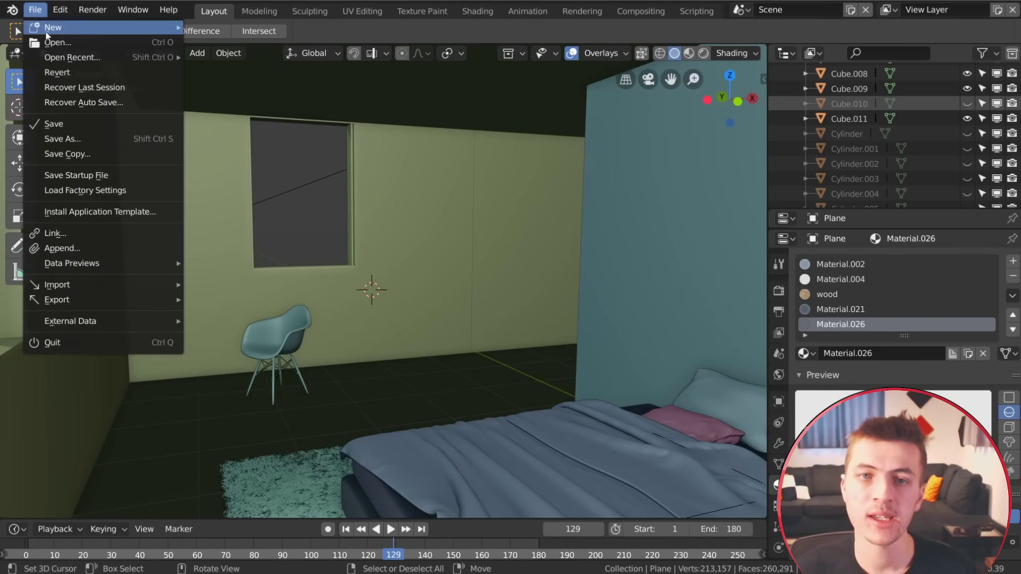
left_click(99, 248)
left_click(250, 135)
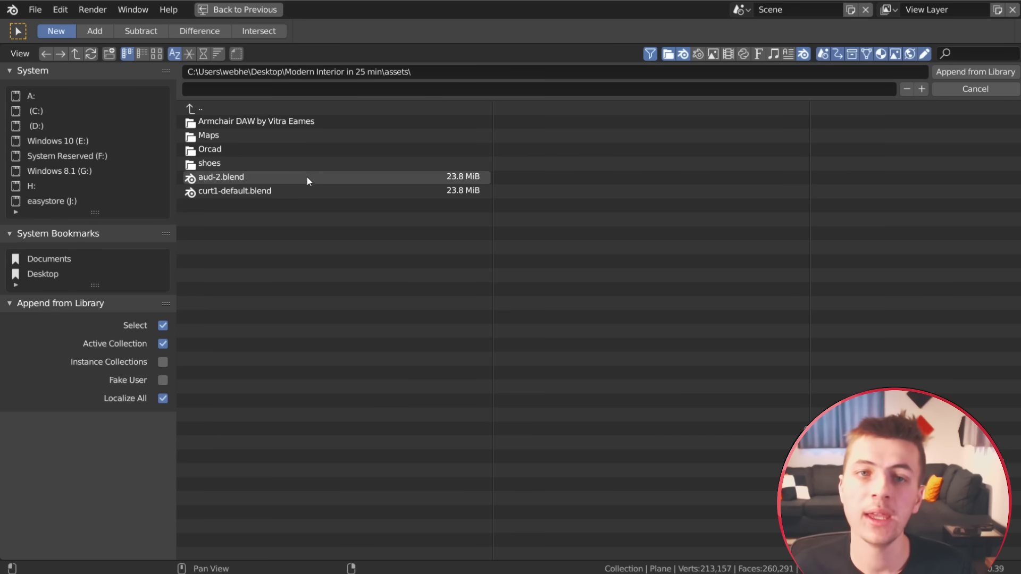
double_click(298, 190)
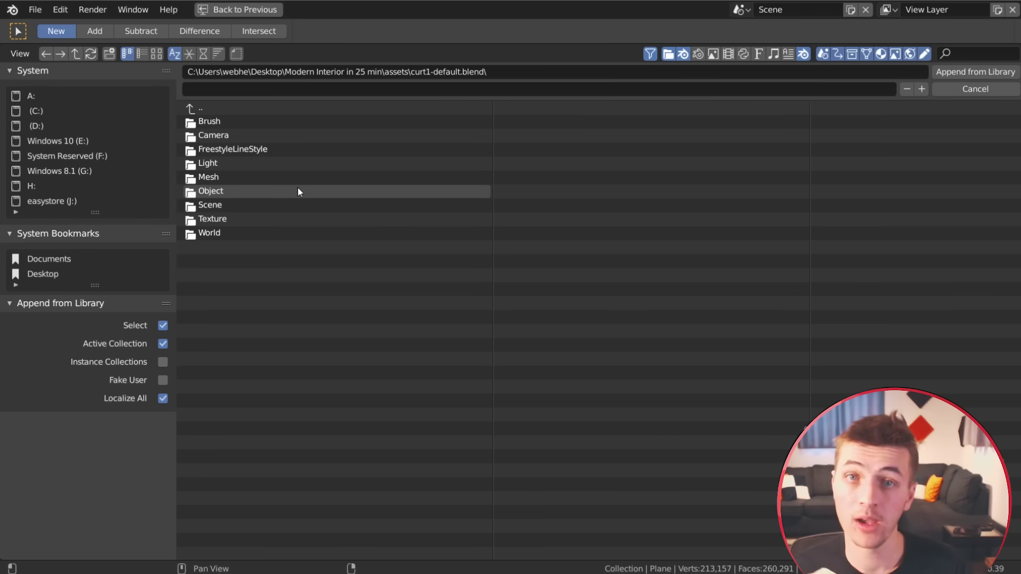
left_click(250, 190)
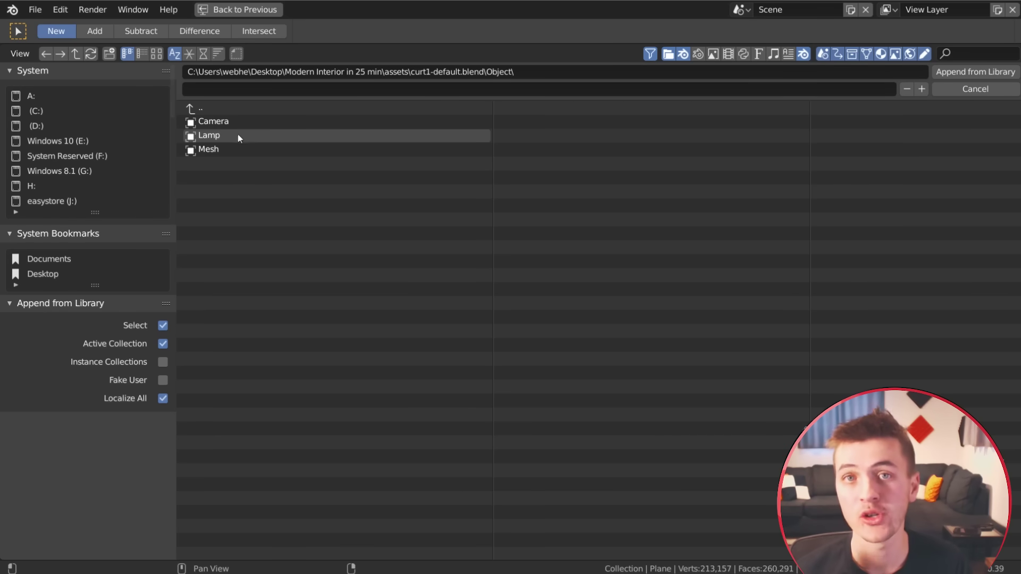
double_click(238, 149)
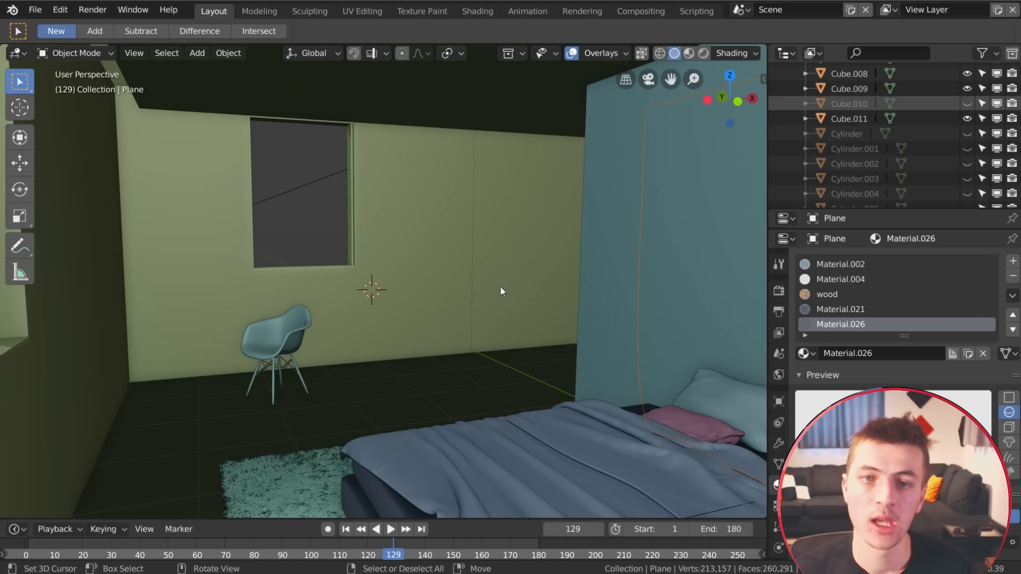
Scale the appended curtains to about 0.78 and move them about -2.72 m along the X axis.
key("s")
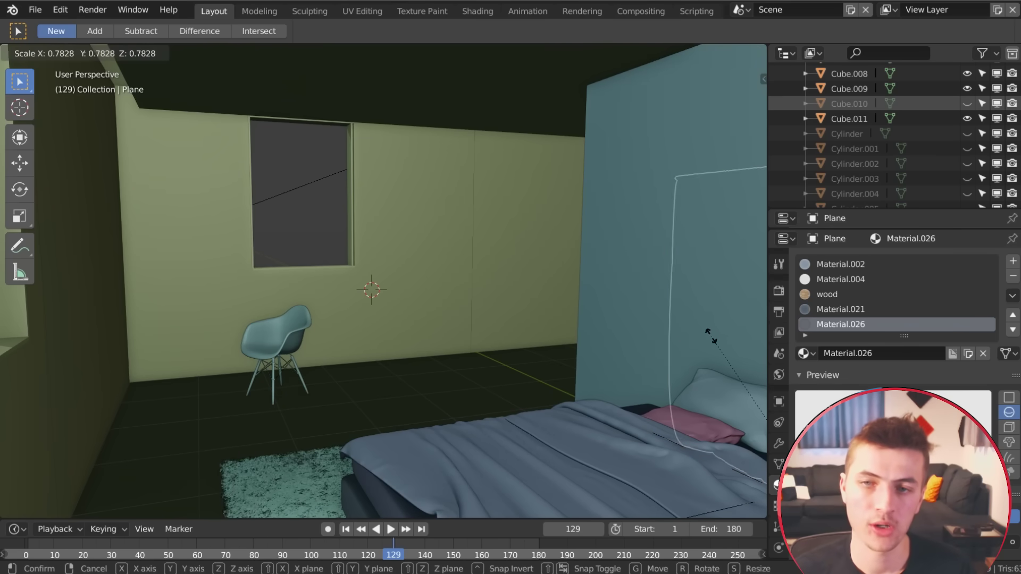
left_click(711, 331)
key("g")
key("x")
left_click(436, 320)
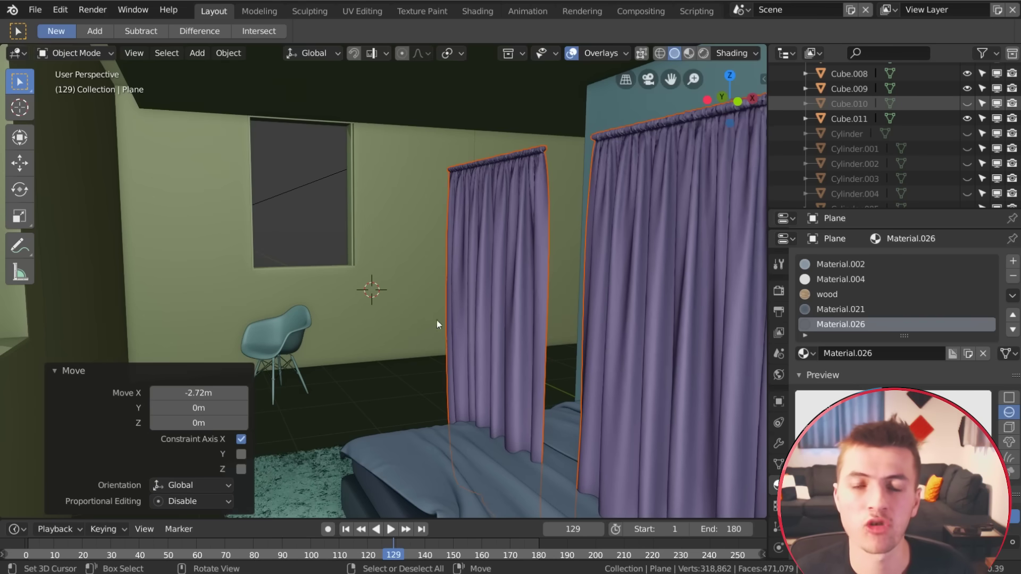
Rotate the curtains -90° about the Z axis and scale them down to about 0.515.
key("r")
key("z")
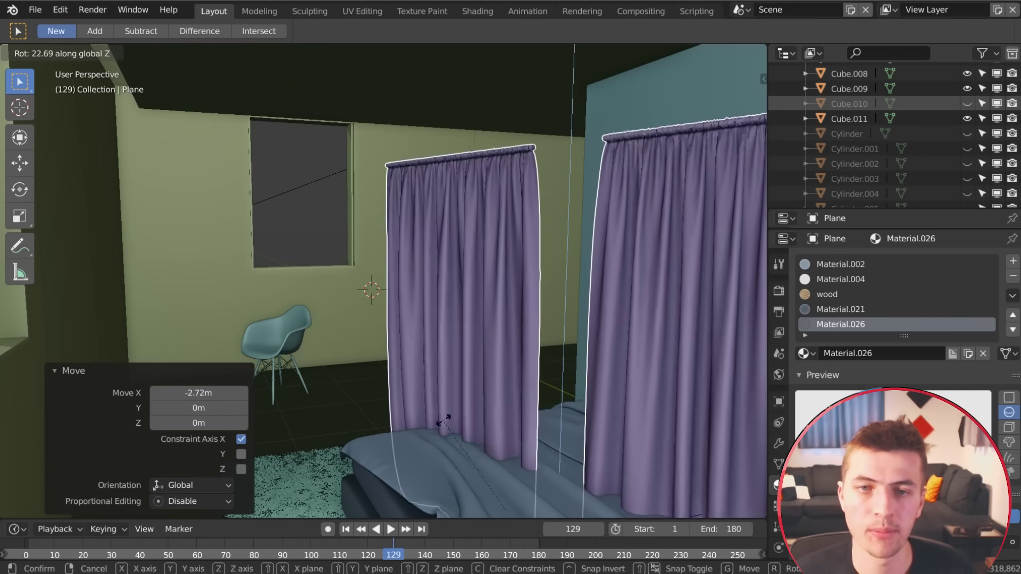
key("Return")
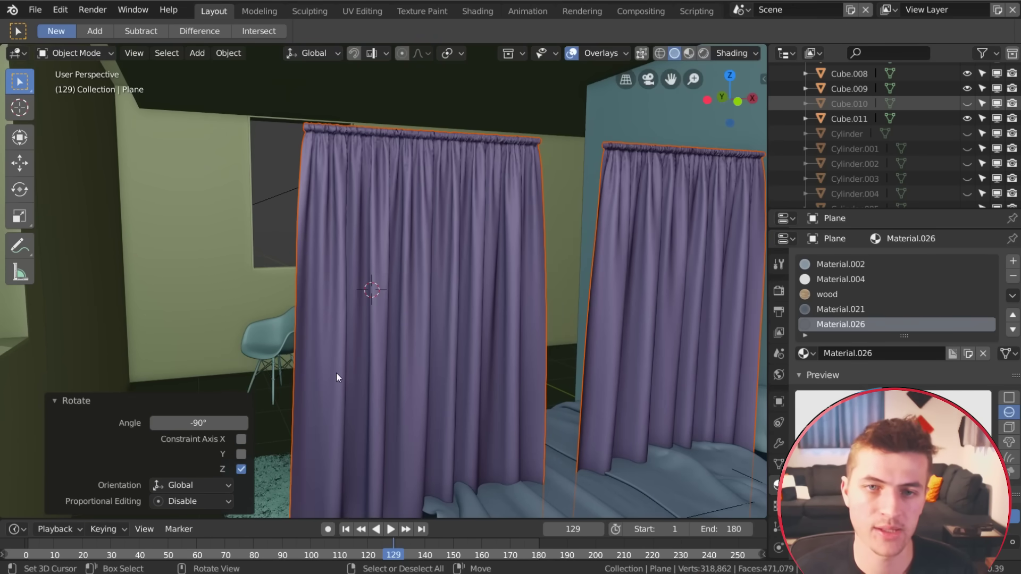
key("g")
left_click(334, 356)
key("s")
left_click(399, 429)
Fit the curtains at the window wall by moving them about 3.97 m along Y, scaling by about 2.203, and moving another 1.31 m along Y.
key("g")
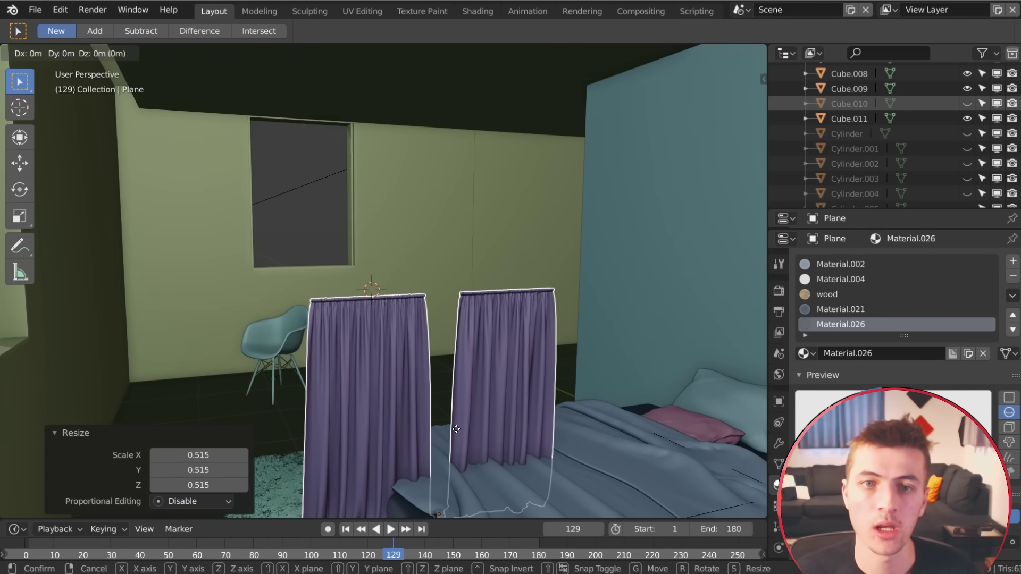
key("y")
left_click(319, 285)
key("s")
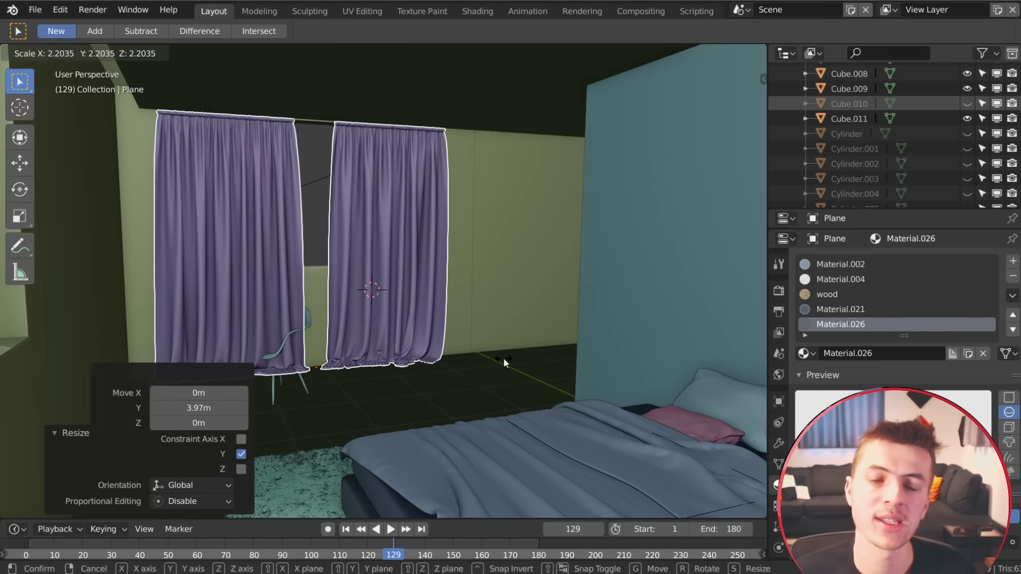
left_click(500, 358)
key("g")
key("x")
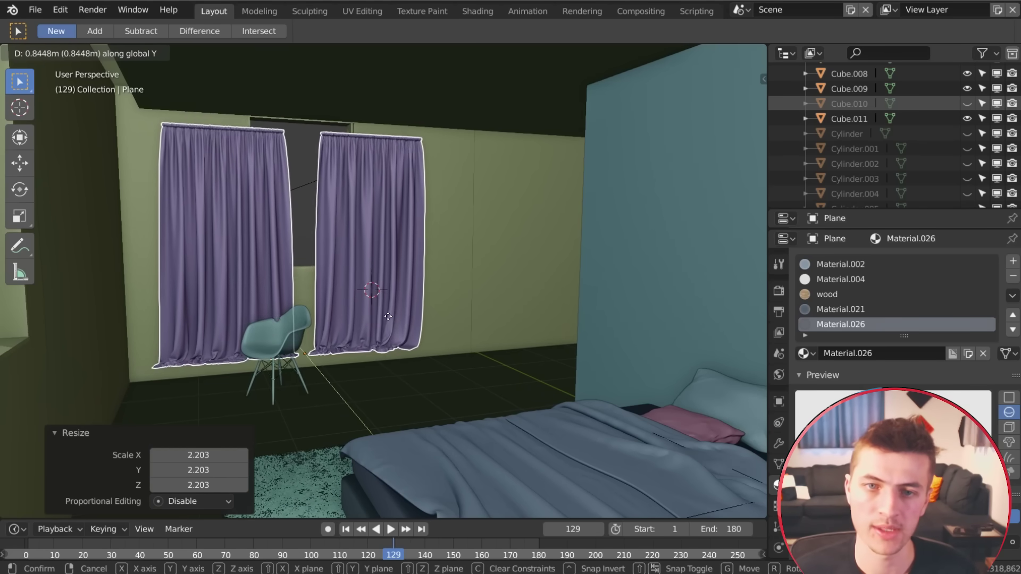
key("y")
left_click(394, 317)
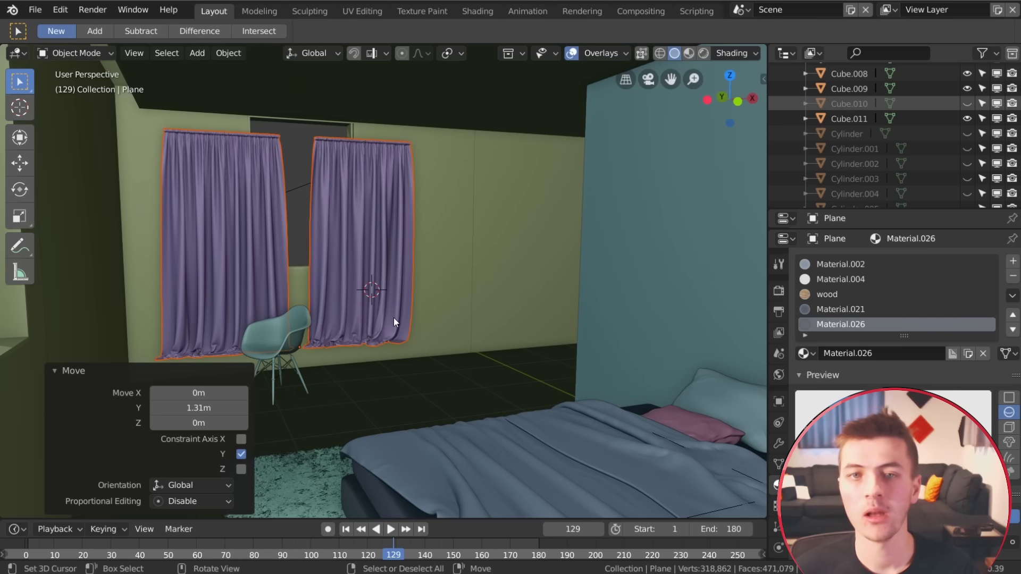
Stretch the curtains by about 1.289 along Z and lower them along Z to floor height.
key("s")
key("z")
left_click(413, 437)
key("g")
key("z")
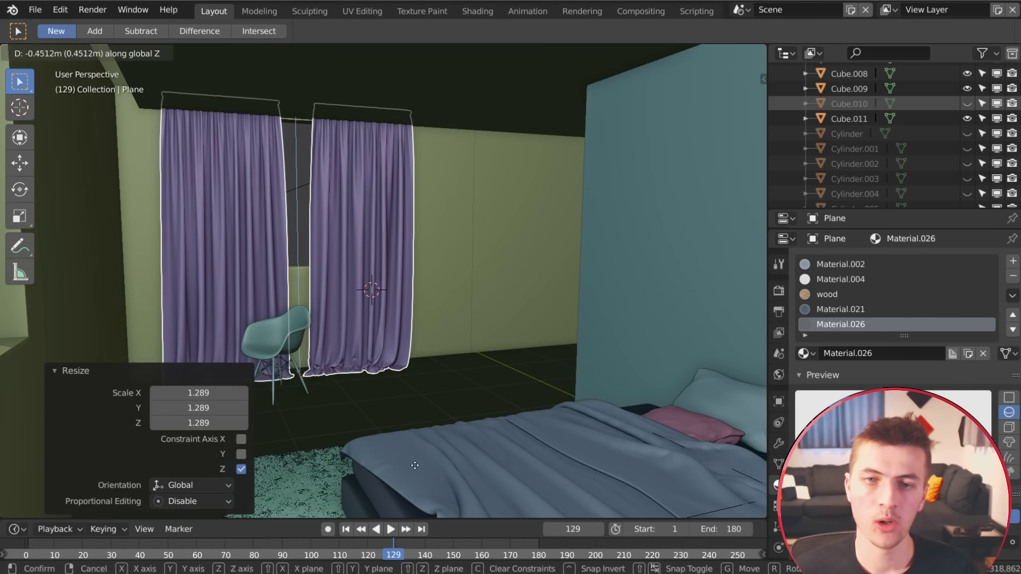
left_click(390, 355)
In the joined mesh, select only the linked geometry of the curtain nearer the bed and move it about 0.609 m along X.
key("Tab")
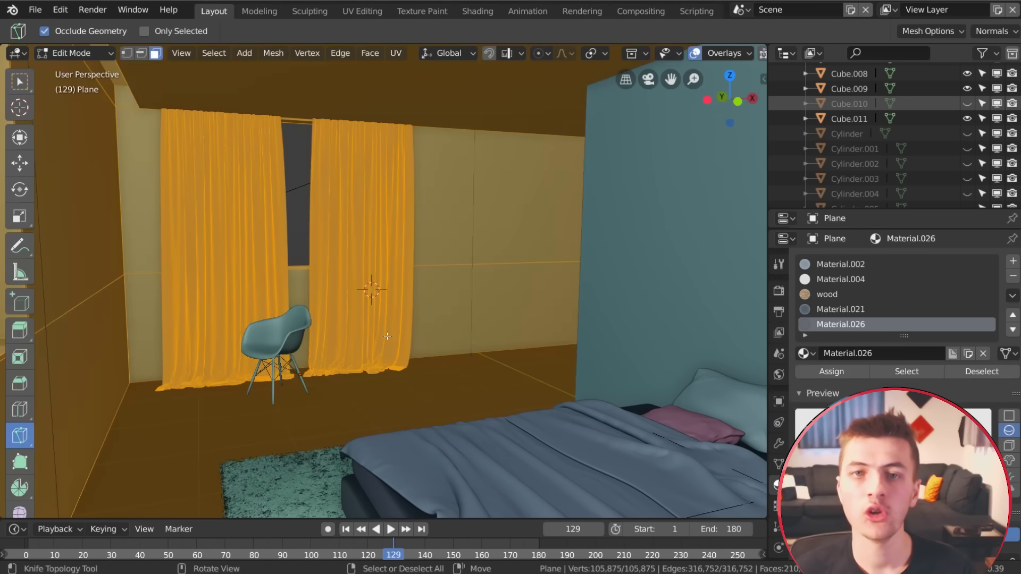
key("alt+a")
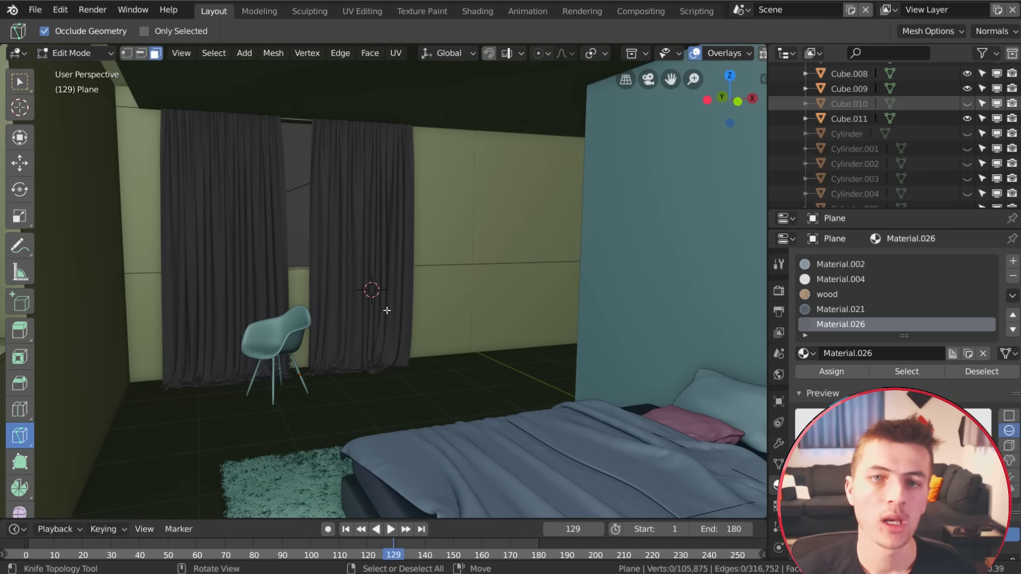
key("l")
key("alt+a")
key("l")
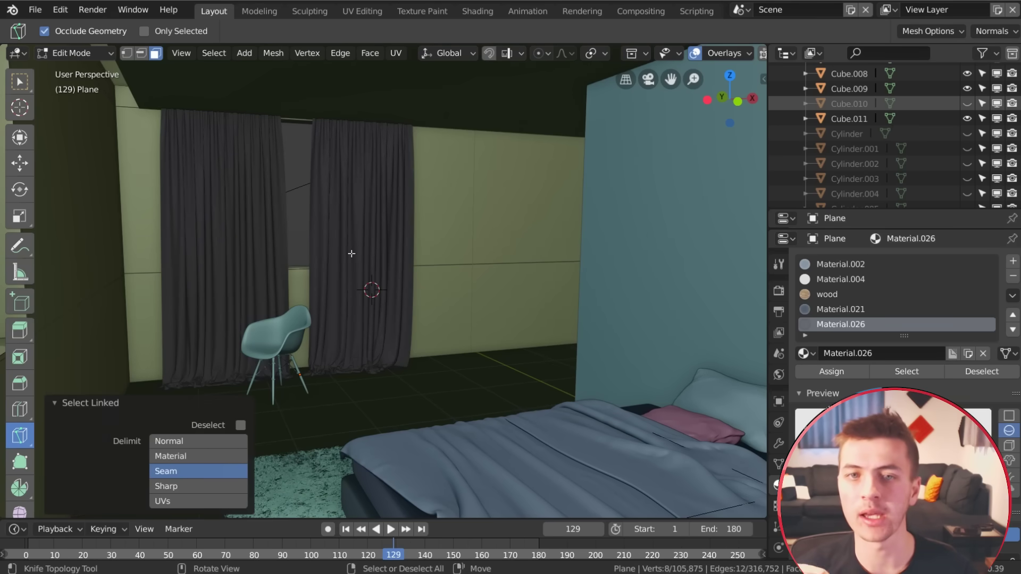
key("g")
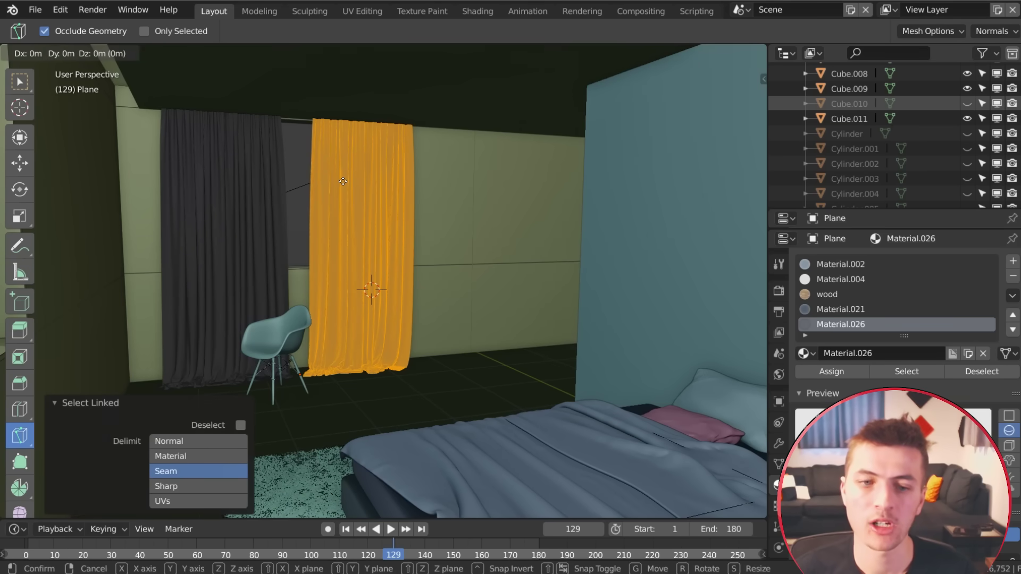
key("x")
left_click(377, 185)
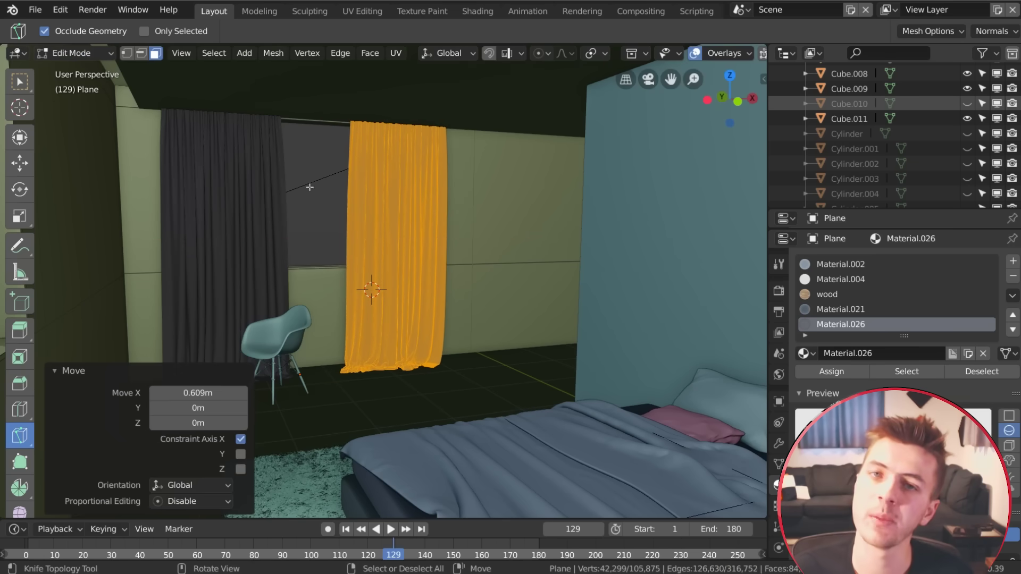
key("Tab")
key("Tab")
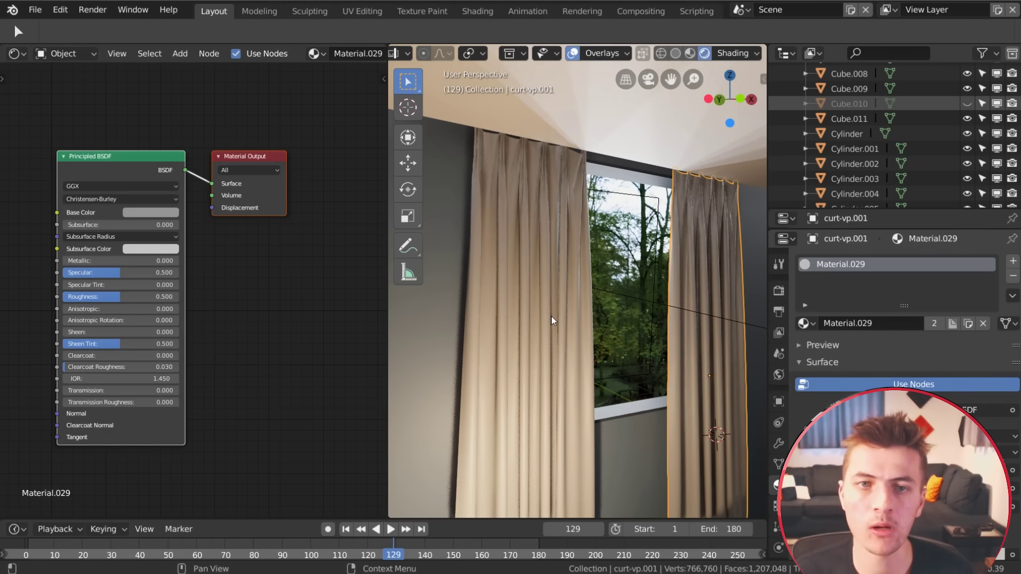
Set the curtain material's Specular to about 0.174 and Sheen to 0.200.
left_click(547, 311)
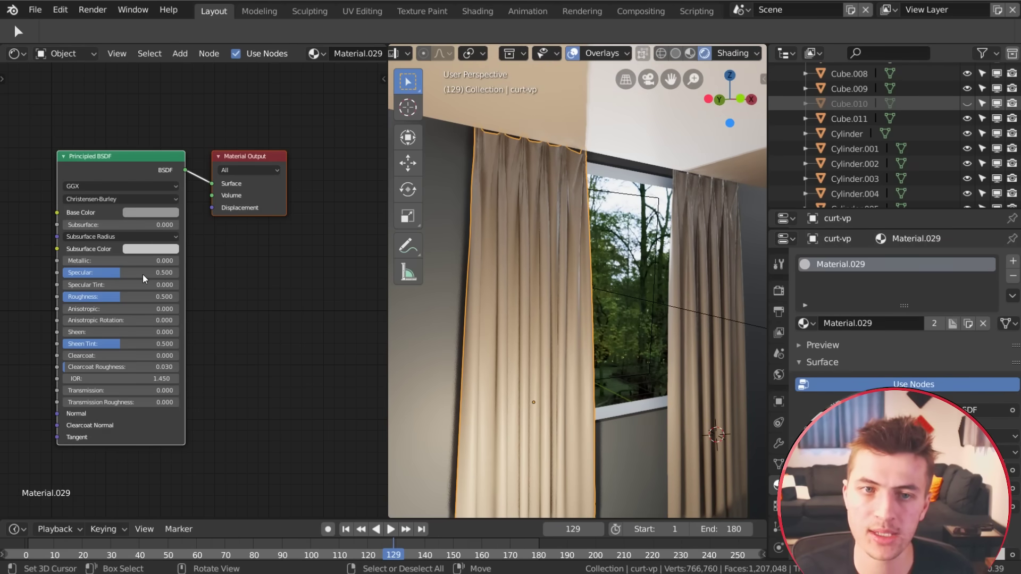
left_click(127, 274)
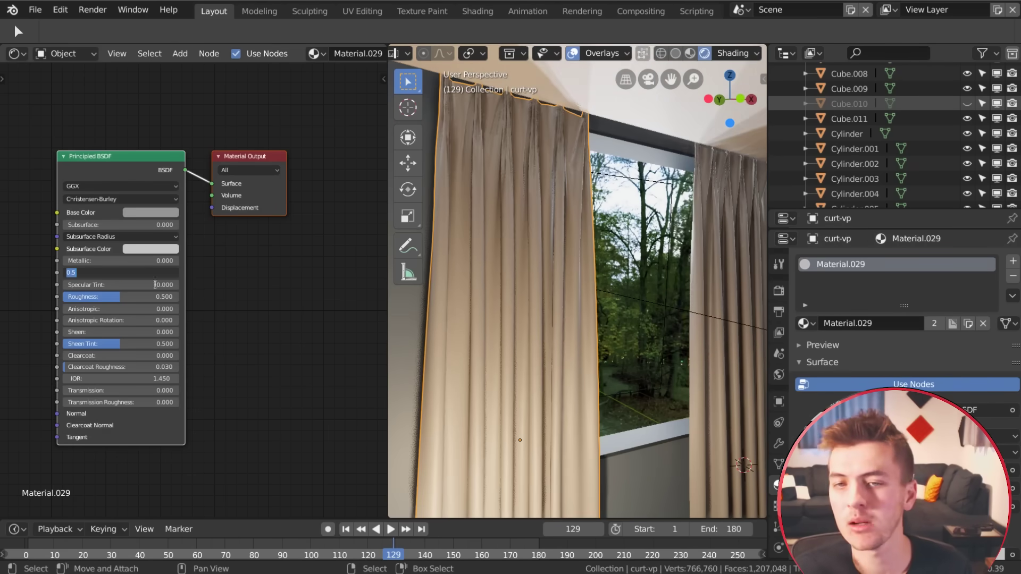
key("Escape")
left_click_drag(146, 276, 131, 272)
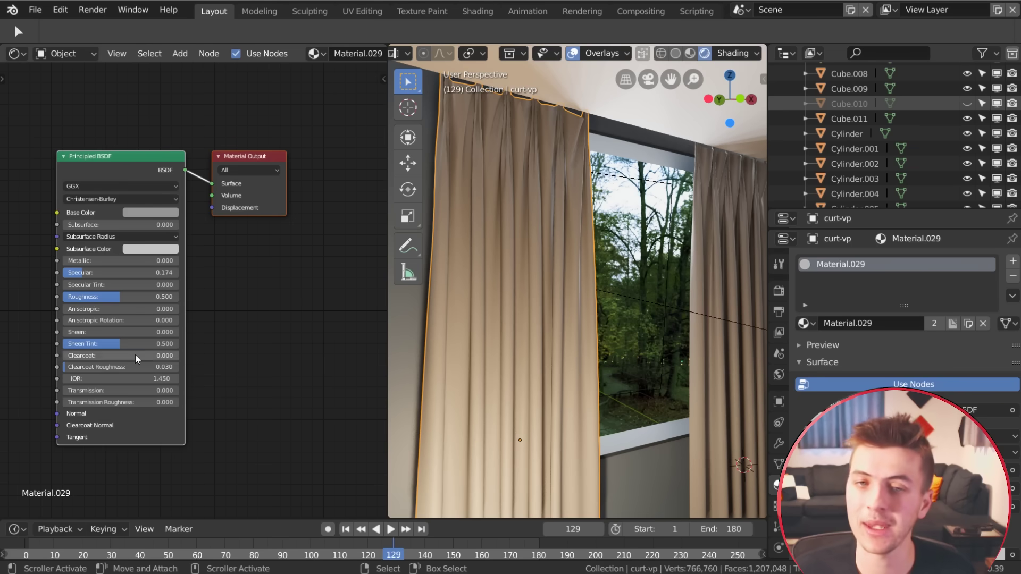
scroll(495, 293, "down", 1)
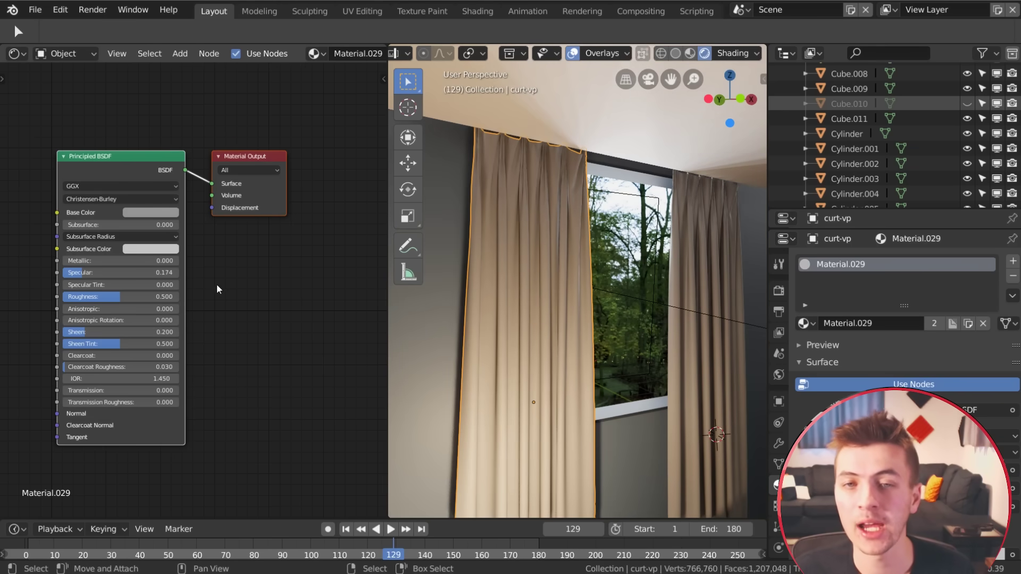
Move the Material Output away from the Principled BSDF and insert a Mix Shader on the link between them.
scroll(216, 288, "down", 1)
middle_click_drag(213, 291, 189, 280)
left_click_drag(215, 170, 332, 171)
key("shift+a")
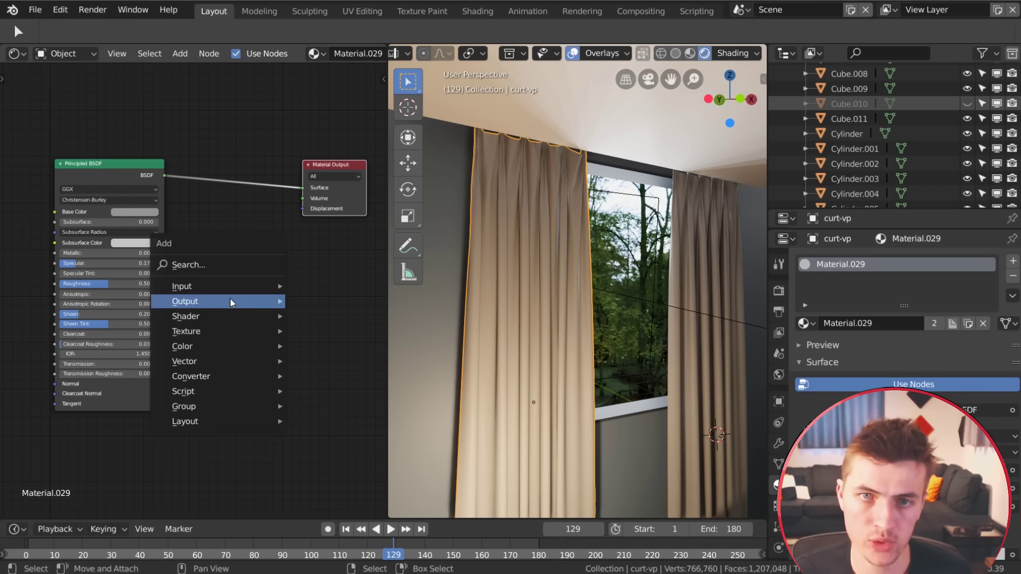
mouse_move(274, 317)
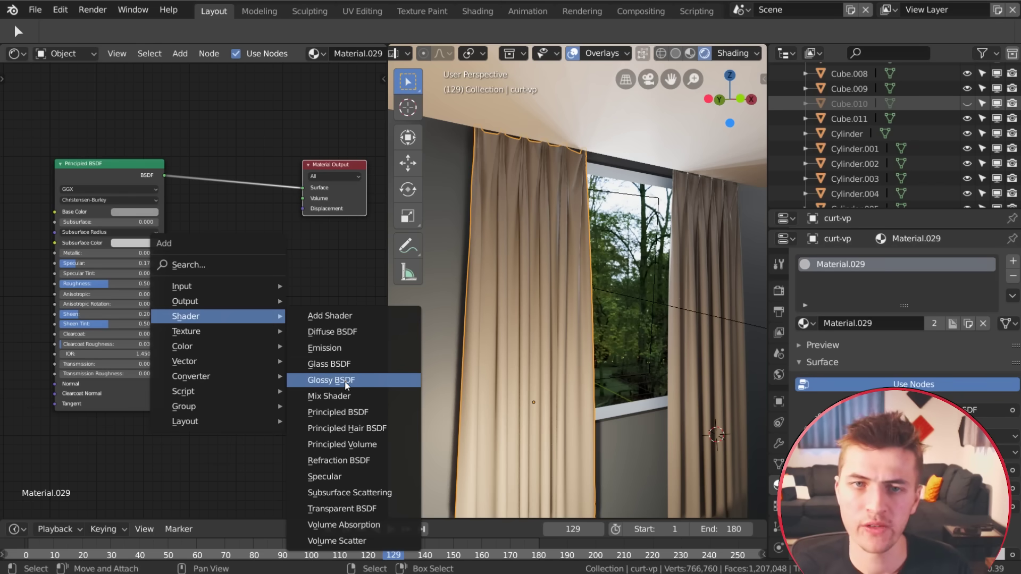
left_click(328, 396)
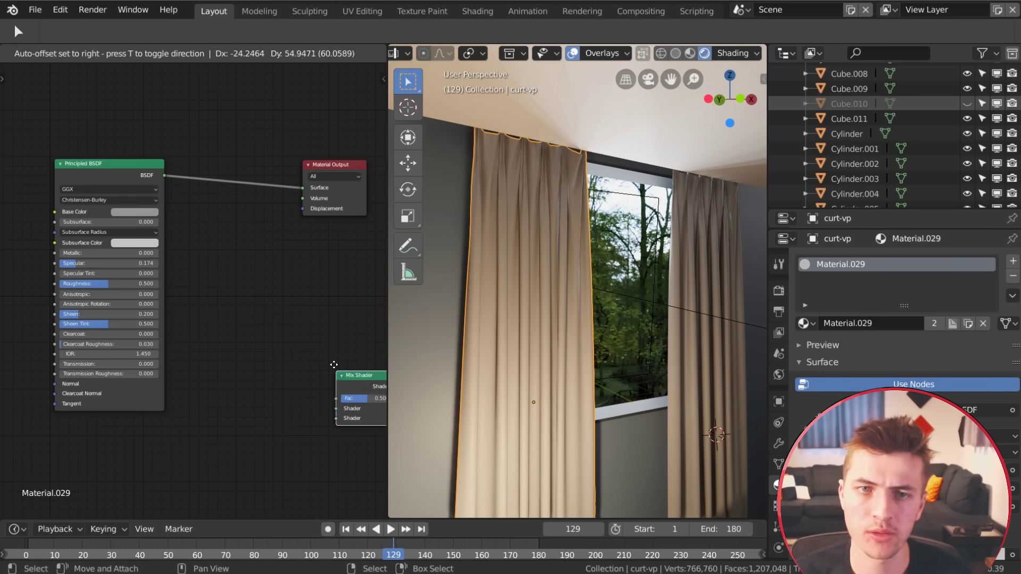
left_click(230, 171)
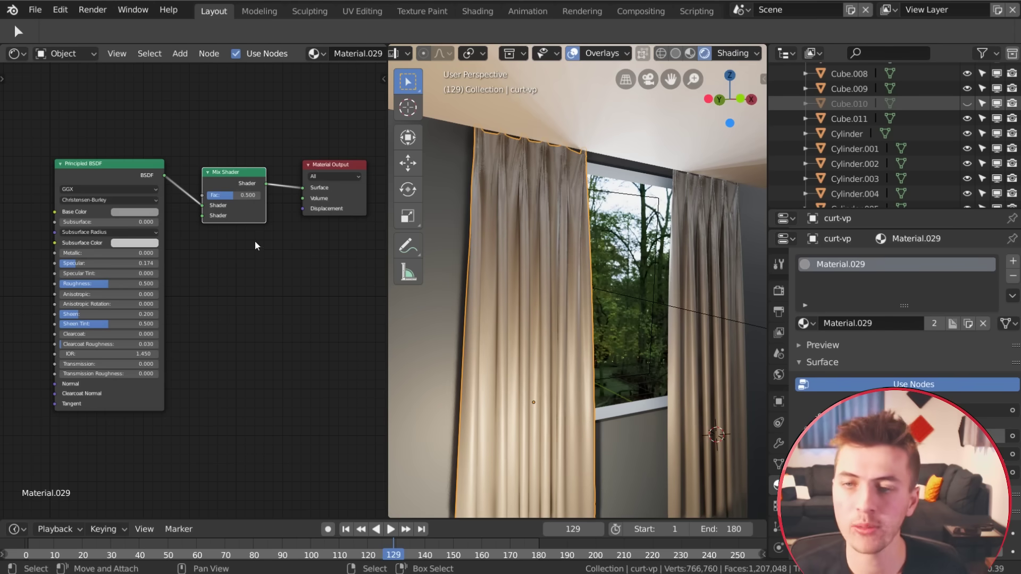
Disconnect the Principled BSDF, replace the Mix Shader with a Translucent BSDF, and place that node lower in the graph.
left_click_drag(202, 206, 195, 206)
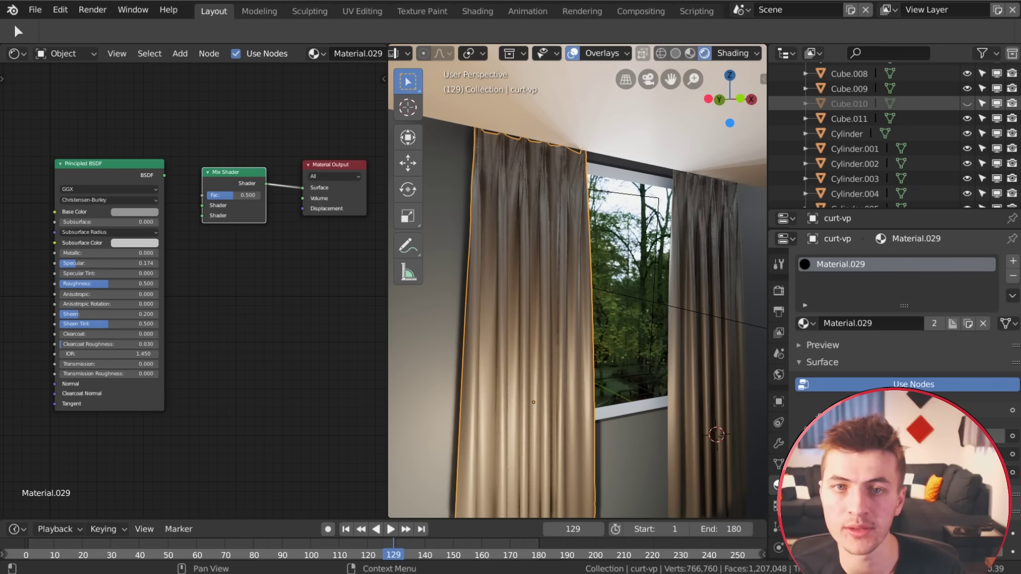
left_click(840, 407)
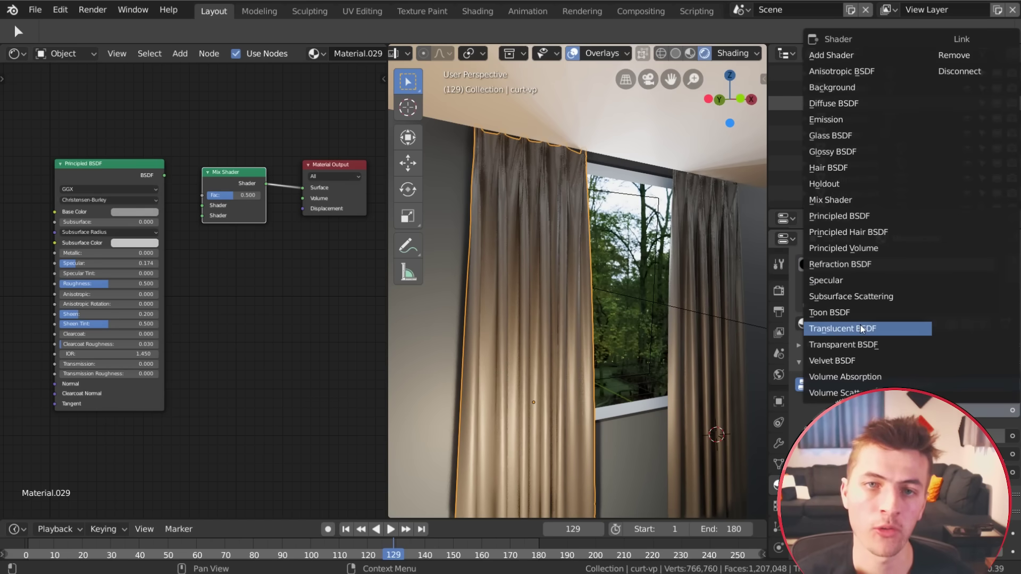
left_click(911, 328)
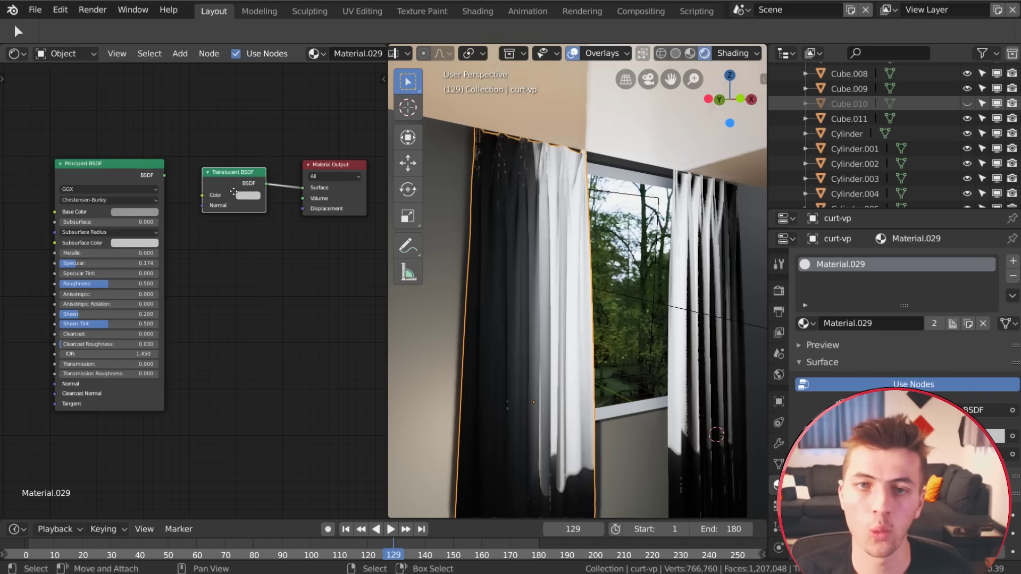
left_click(220, 251)
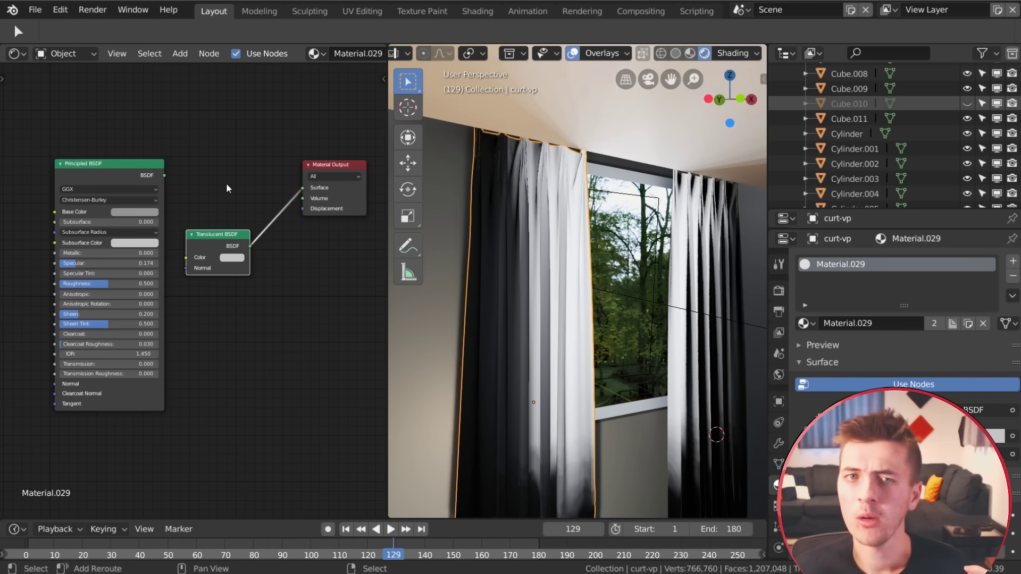
Insert a Mix Shader before the Material Output to combine the Principled BSDF with the Translucent BSDF in its second shader input.
key("shift+a")
mouse_move(225, 184)
left_click(335, 268)
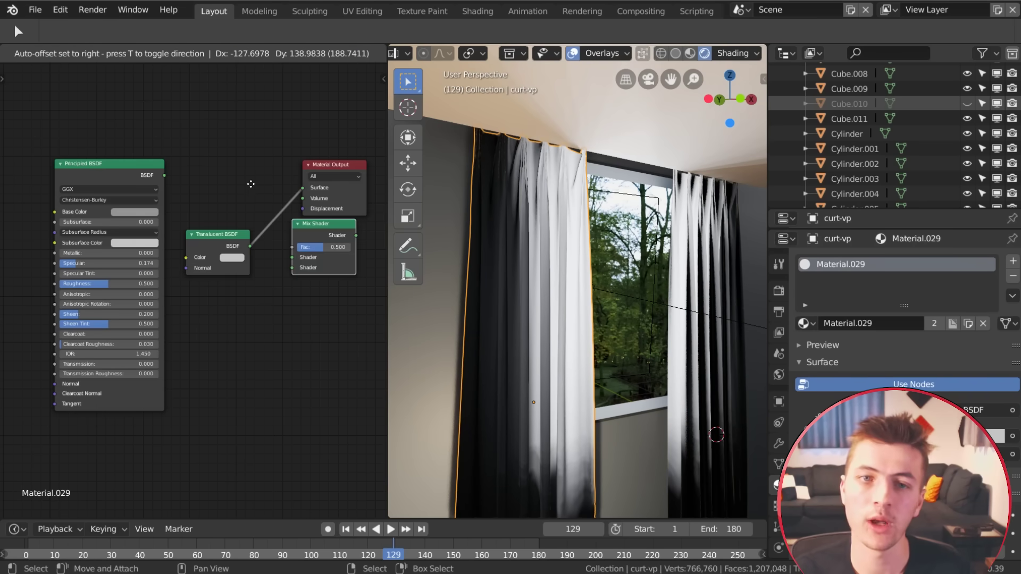
left_click(289, 190)
mouse_move(278, 194)
left_mouse_down()
mouse_move(267, 192)
mouse_move(281, 209)
left_mouse_up()
scroll(213, 264, "up", 1)
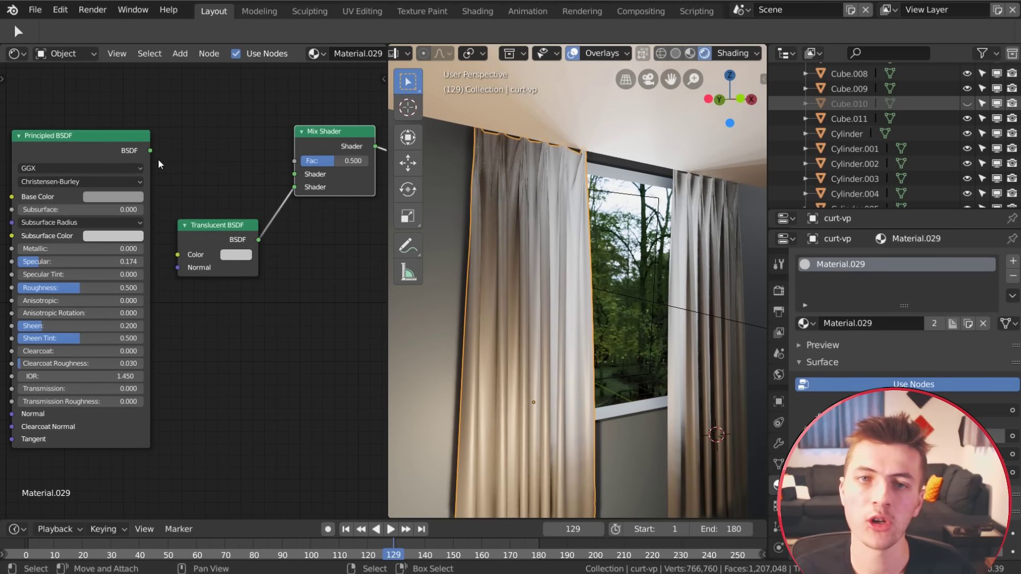
left_click_drag(151, 151, 208, 152)
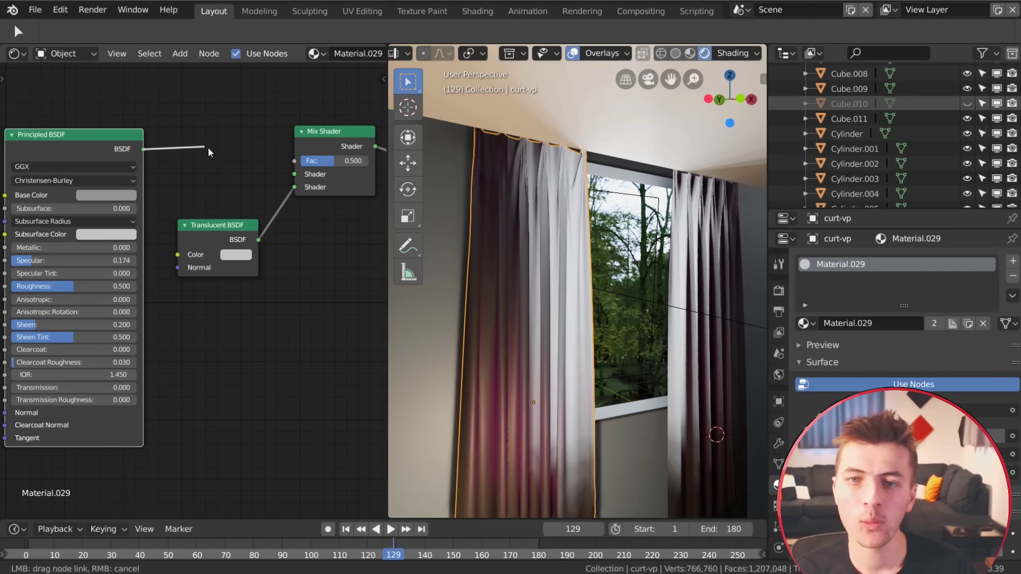
Connect the Principled BSDF to the Mix Shader's first shader input and set the mix factor to 0.15.
left_click_drag(296, 180, 297, 181)
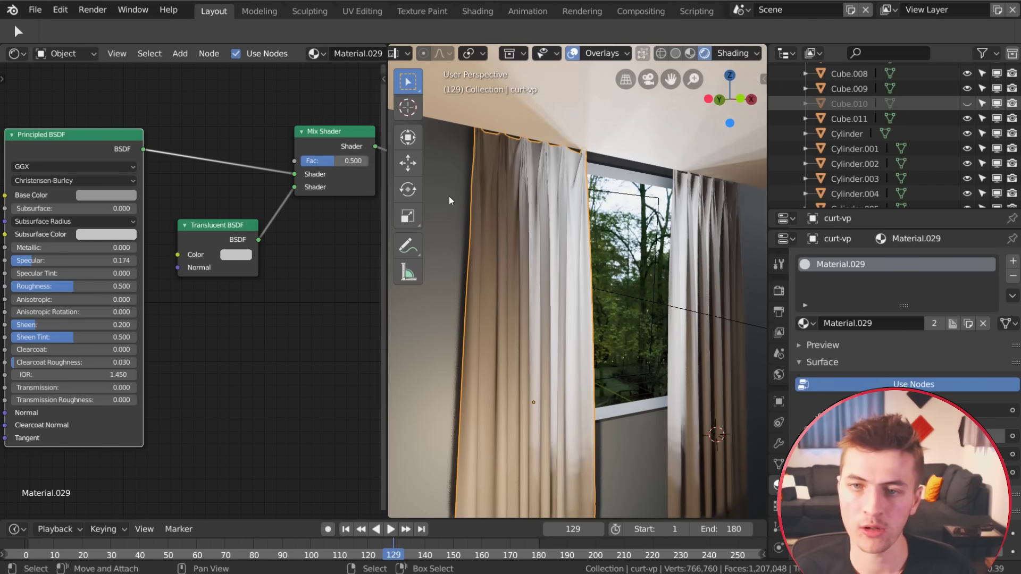
middle_click_drag(654, 313, 646, 382)
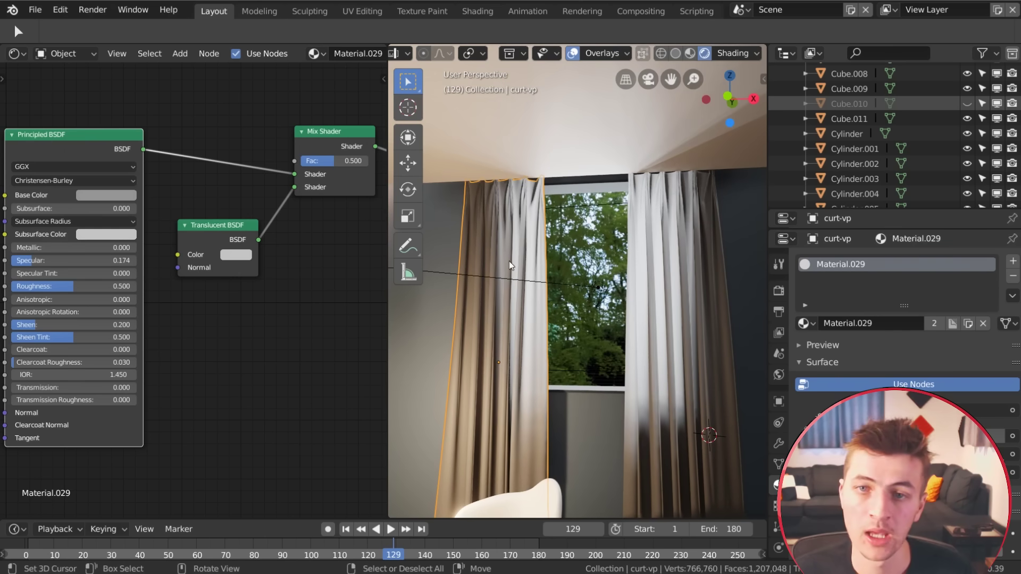
middle_click_drag(510, 292, 508, 324)
double_click(341, 160)
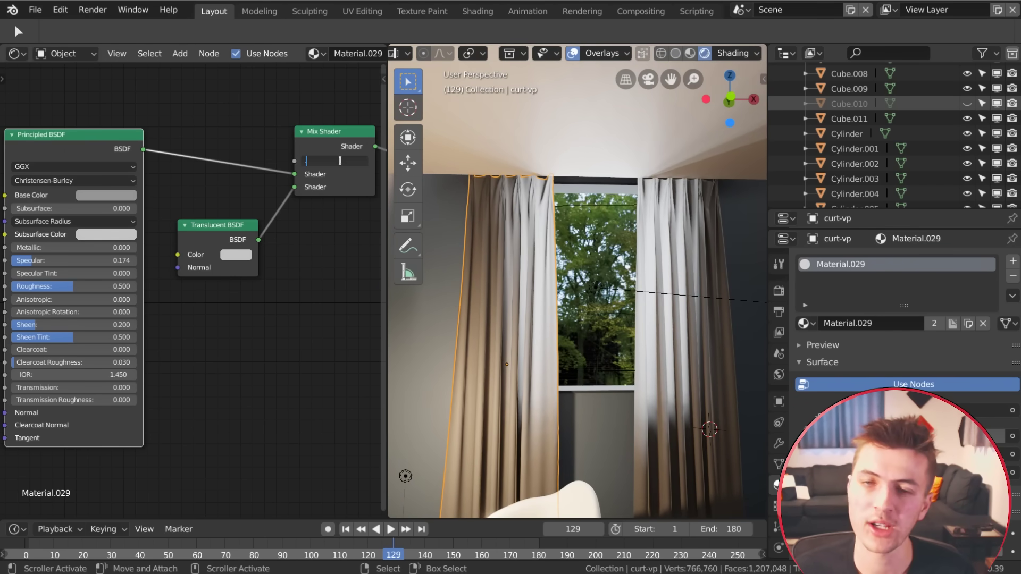
type(".15")
key("Return")
middle_click_drag(512, 216, 531, 237)
middle_click_drag(545, 342, 500, 327)
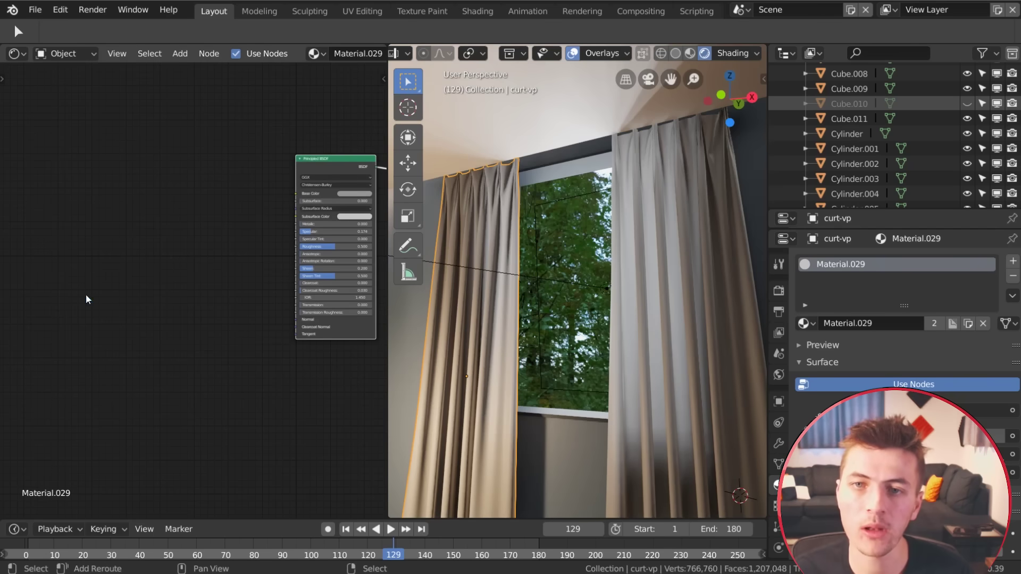
Add a Texture Coordinate node in the empty space before the Principled BSDF.
key("shift+a")
mouse_move(36, 264)
left_click(223, 490)
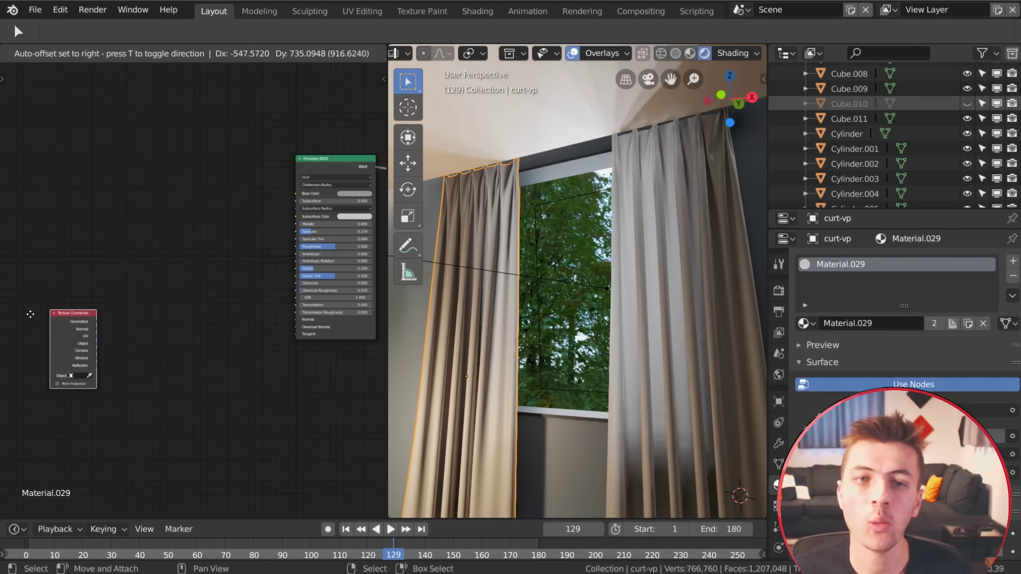
left_click(83, 326)
scroll(83, 325, "up", 1)
Add a Noise Texture node after the Texture Coordinate node and connect the Generated output to its Vector input.
key("shift+a")
mouse_move(80, 376)
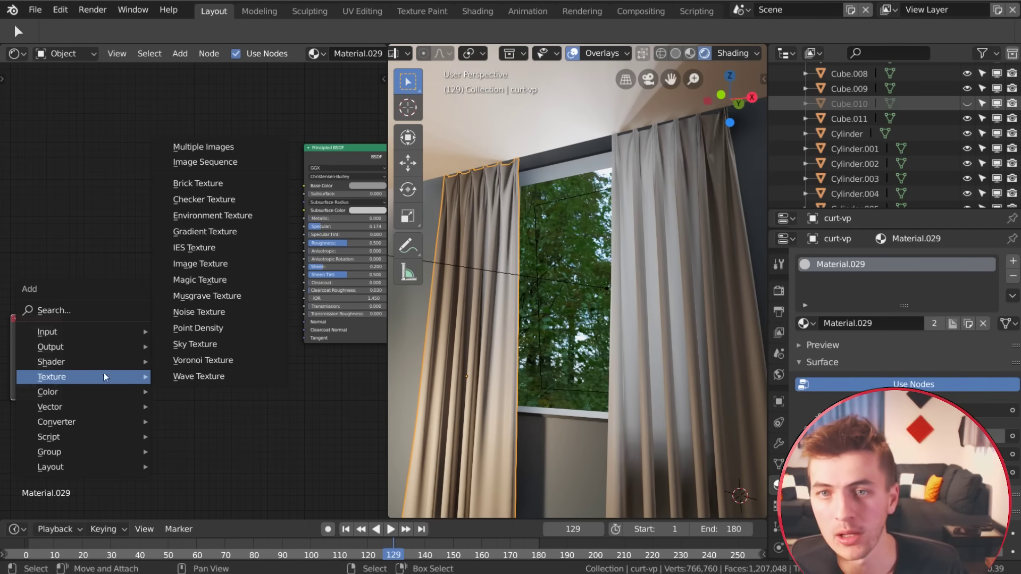
left_click(212, 311)
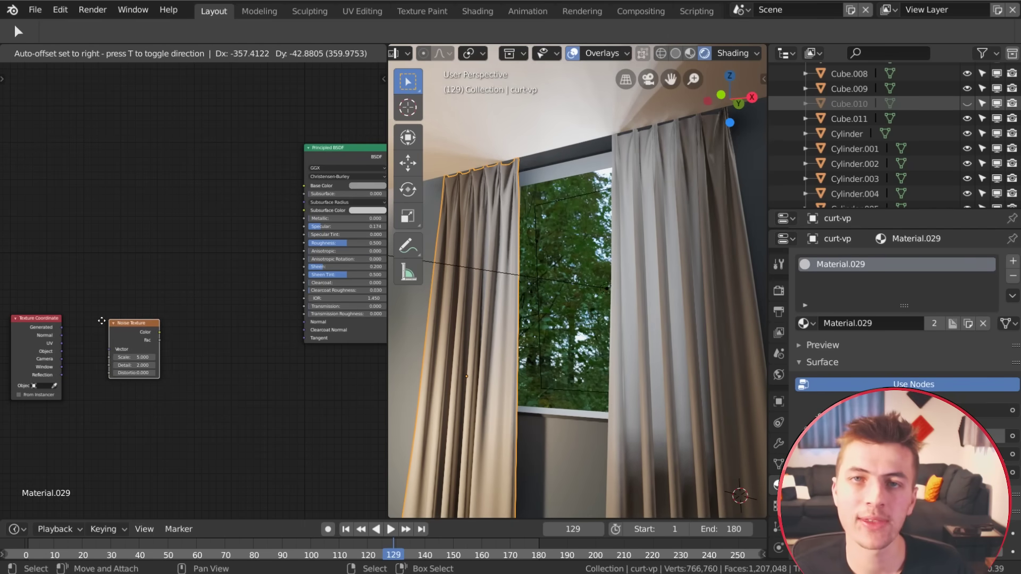
left_click(170, 301)
scroll(170, 301, "up", 1)
left_click_drag(102, 307, 162, 341)
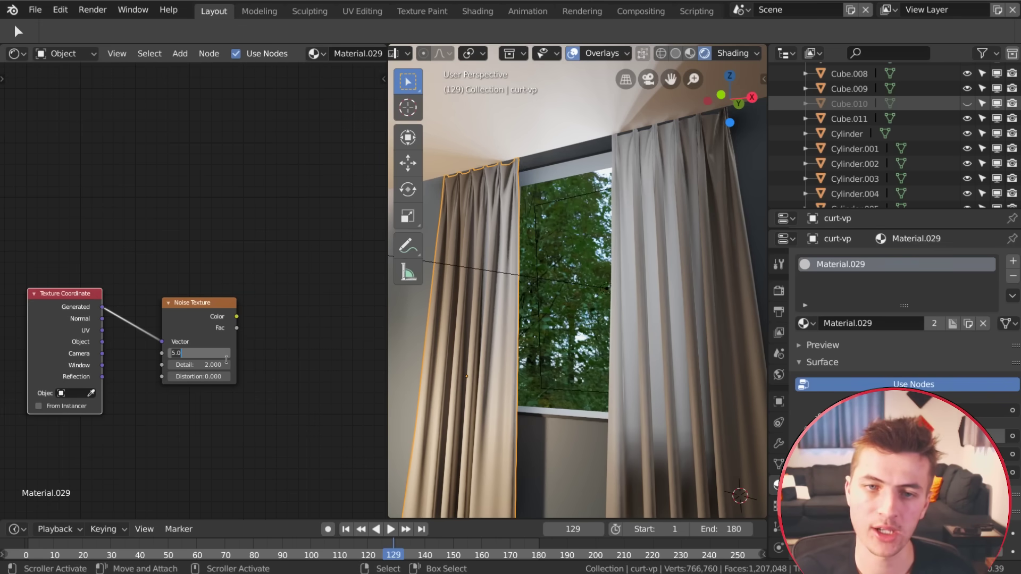
Set the Noise Texture's scale to 400 and detail to 6, and place it closer to the Texture Coordinate node.
key("Return")
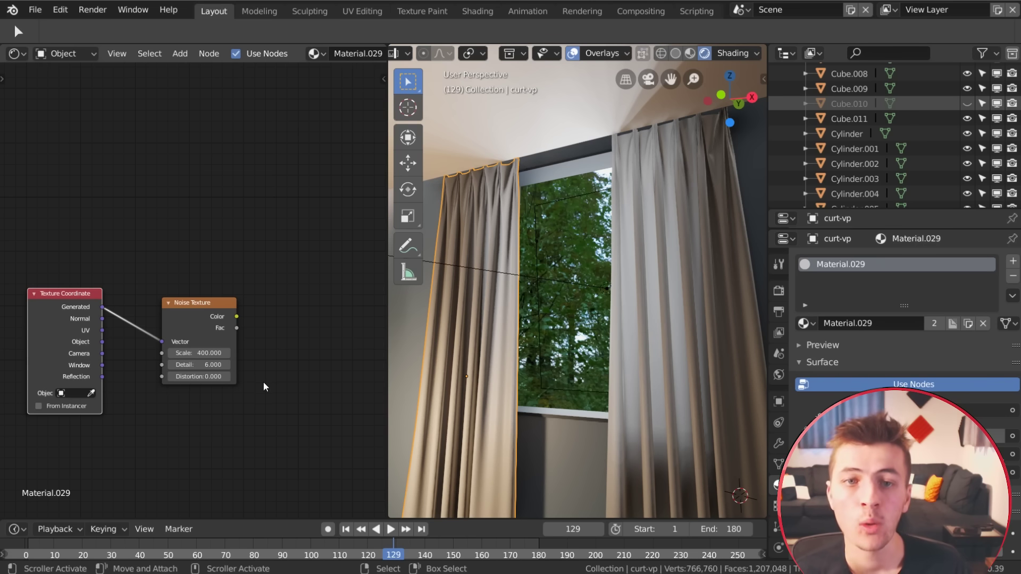
scroll(263, 383, "down", 1)
middle_click_drag(239, 346, 163, 324)
left_click_drag(110, 297, 86, 288)
Add a ColorRamp node driven by the Noise Texture's Fac output and preview its colour directly on the curtain.
key("shift+a")
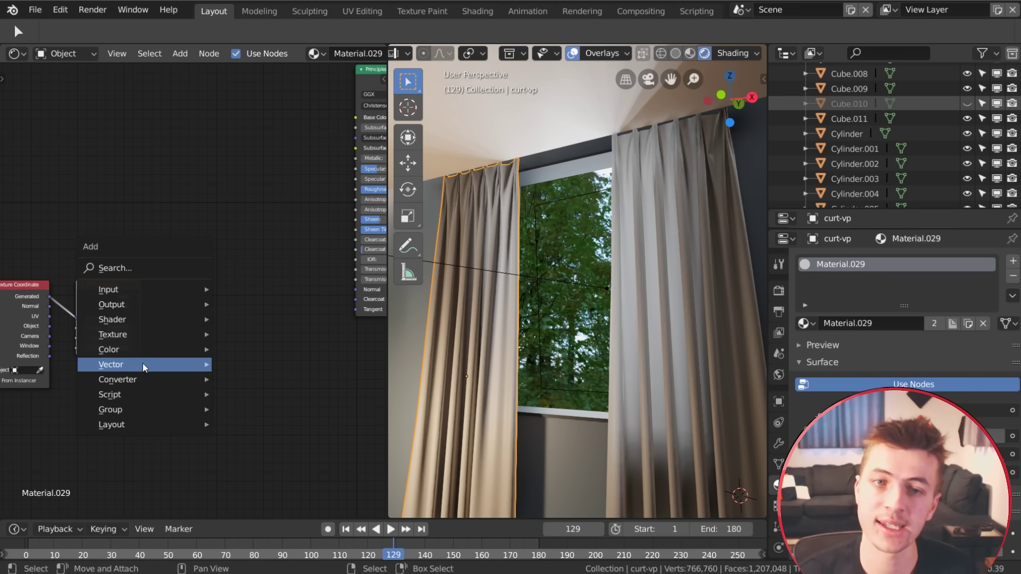
mouse_move(139, 379)
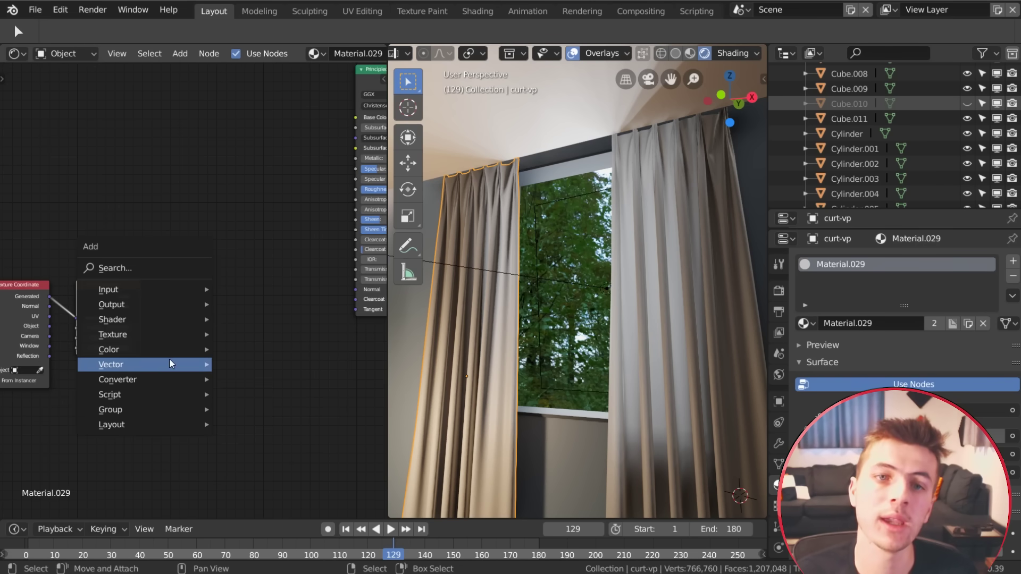
left_click(253, 207)
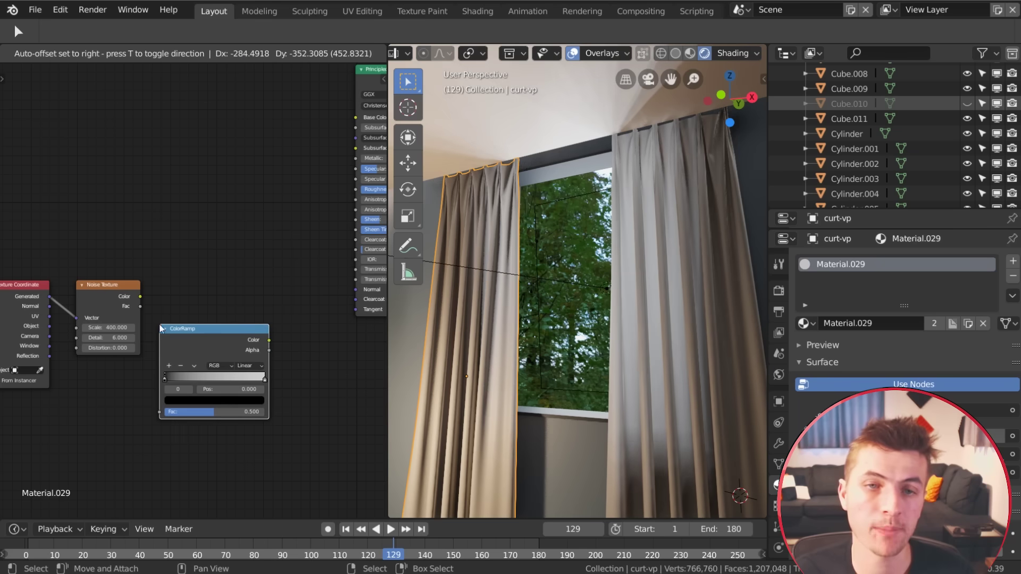
left_click(170, 317)
left_click_drag(158, 394, 160, 412)
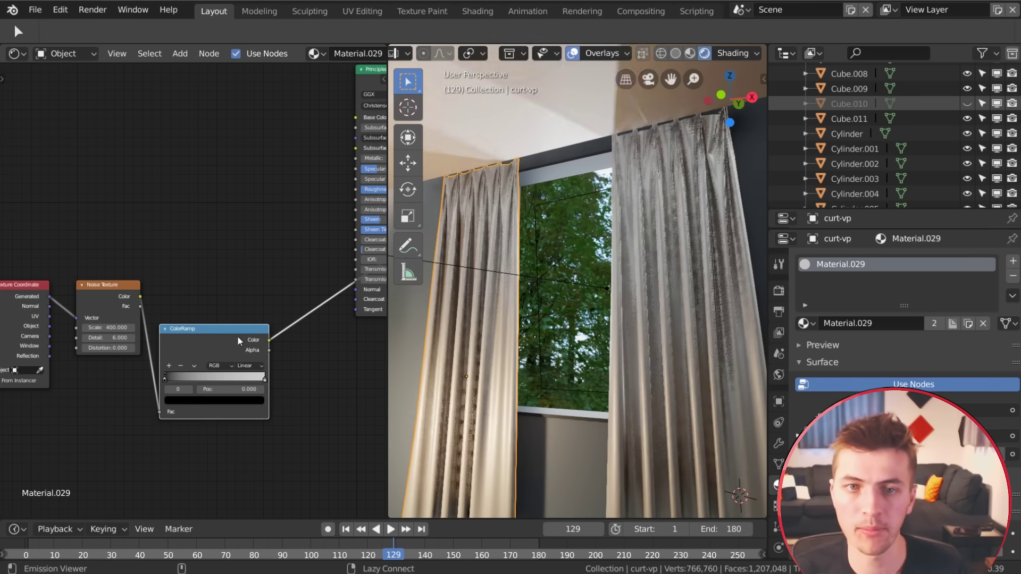
left_click_drag(269, 340, 355, 279)
Move the ColorRamp's black stop to position 0.371 and lighten it to a dark grey of about 0.032.
scroll(590, 360, "up", 6)
scroll(588, 335, "up", 2)
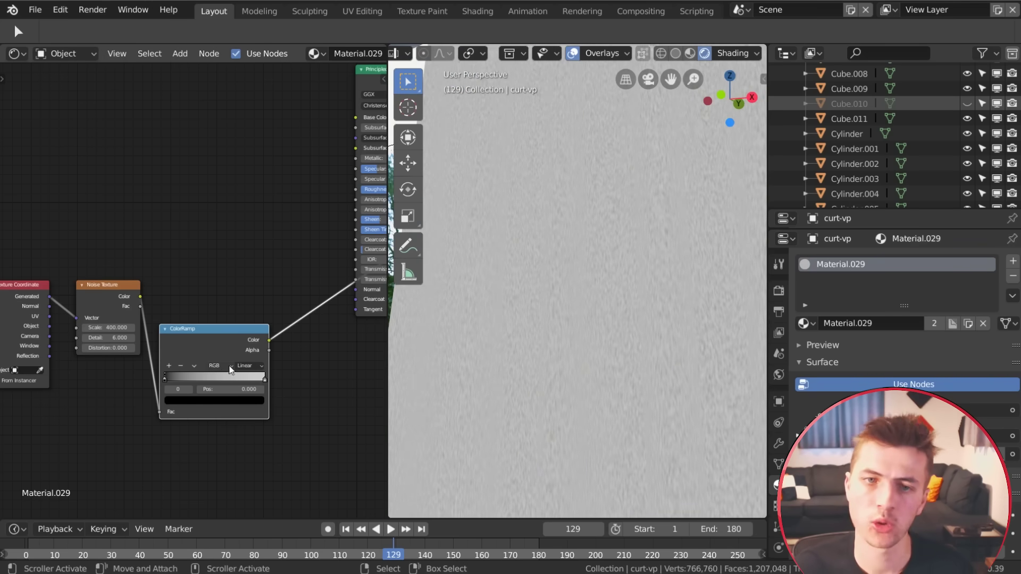
left_click_drag(167, 377, 202, 376)
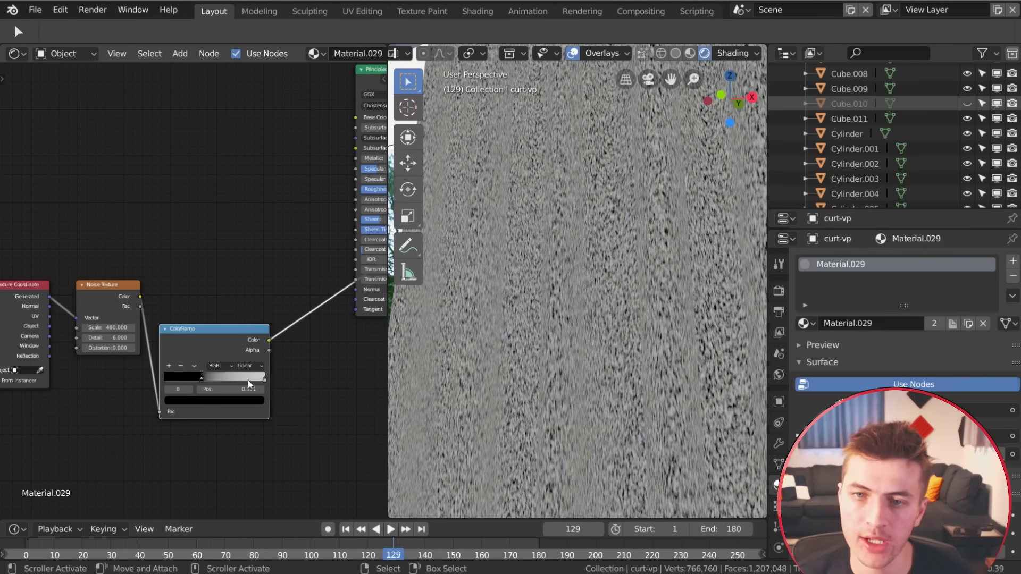
left_click(237, 398)
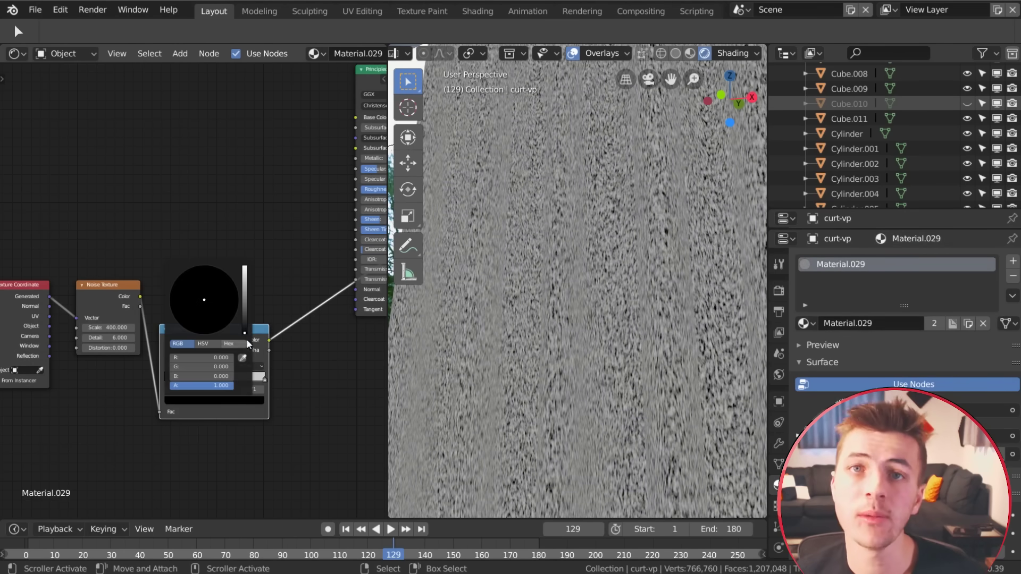
left_click_drag(243, 320, 245, 308)
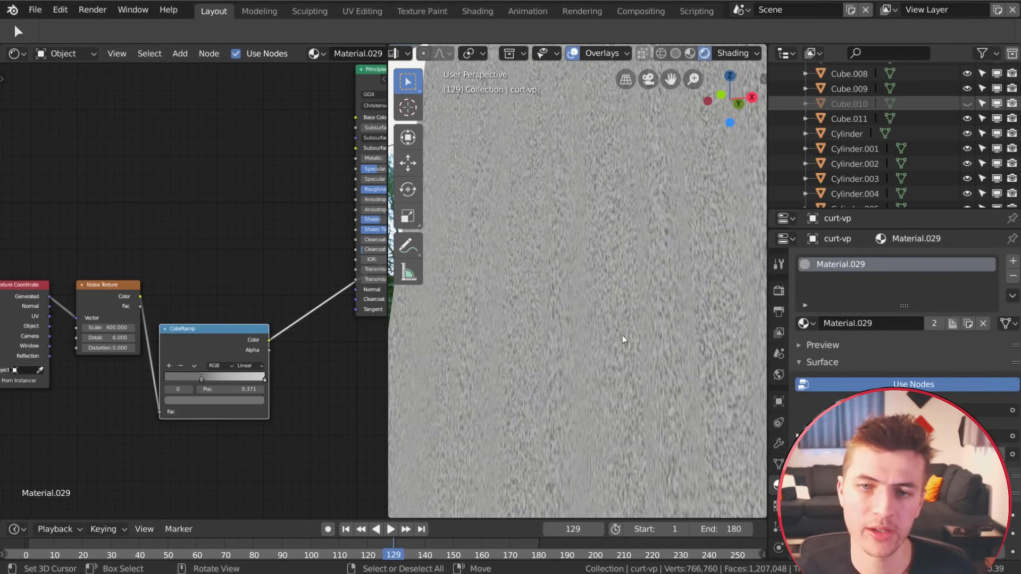
left_click(220, 400)
left_click(245, 326)
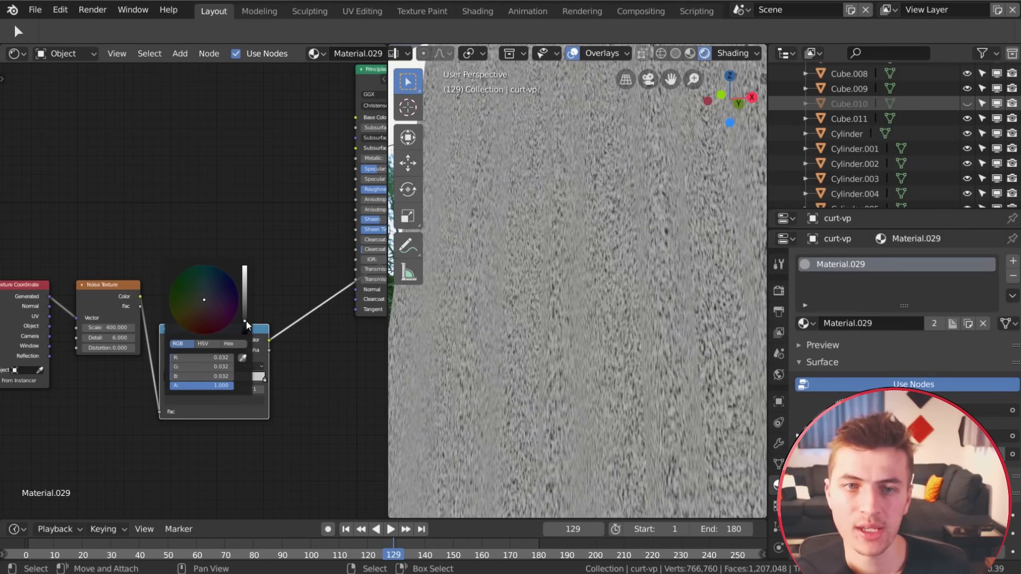
Add a Bump node and connect the ColorRamp's Color output to its Height input.
scroll(252, 361, "down", 2)
middle_click_drag(299, 306, 165, 337)
scroll(164, 337, "up", 1)
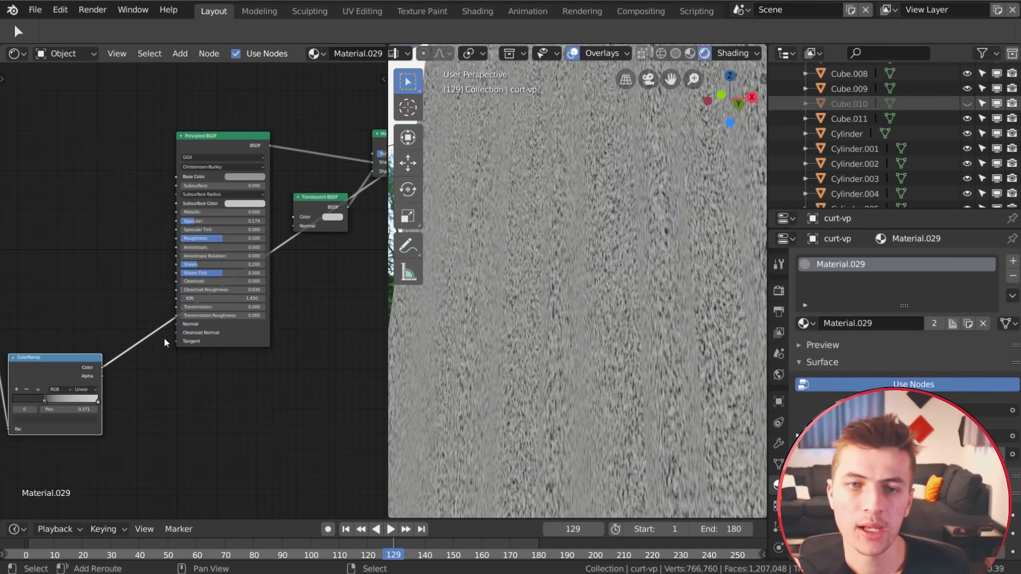
key("shift+a")
mouse_move(111, 324)
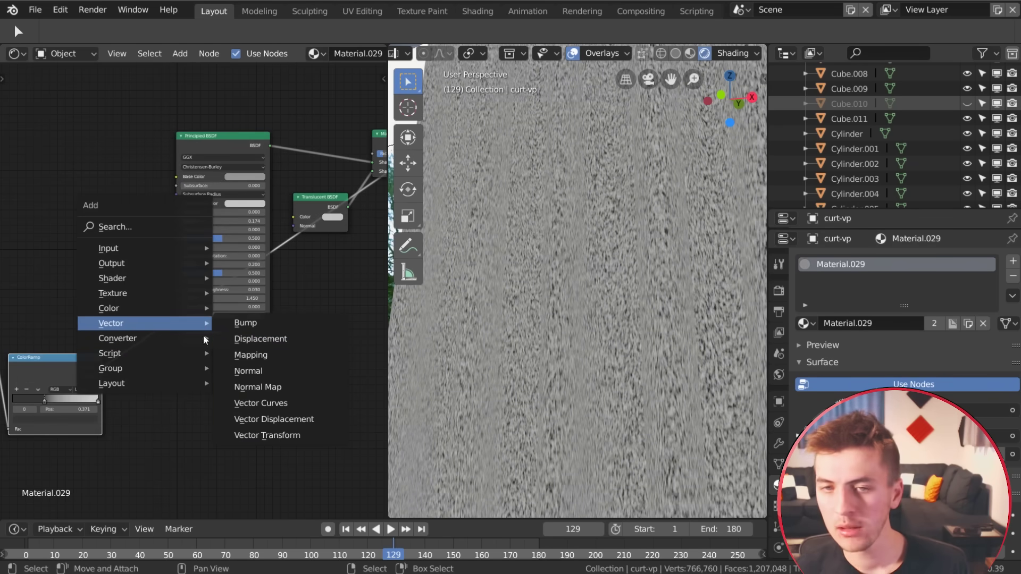
left_click(249, 324)
left_click(141, 319)
left_click_drag(141, 369, 134, 382)
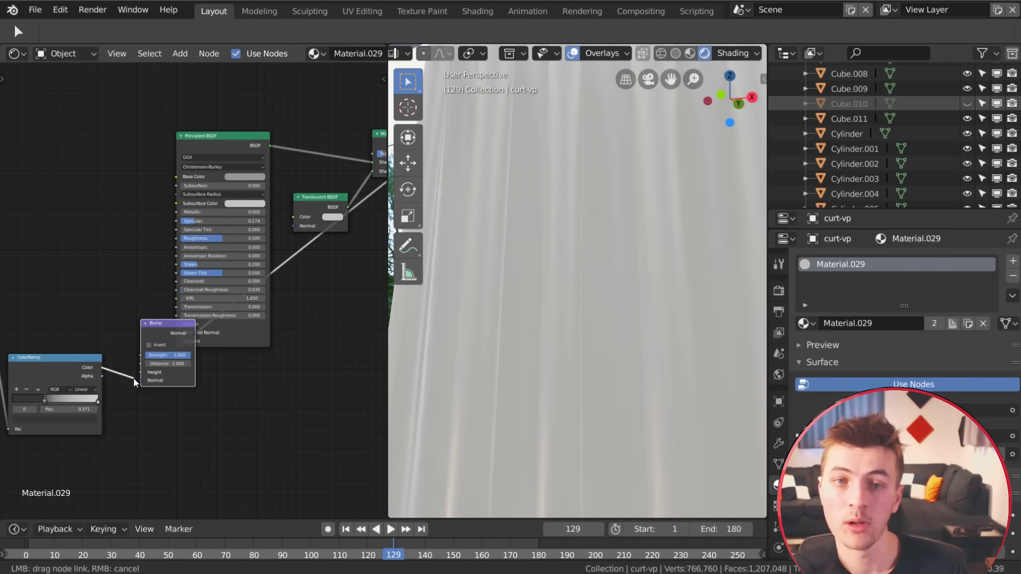
Place the Bump node between the ColorRamp and Principled BSDF, and connect its Normal output to the shader's Normal input.
key("g")
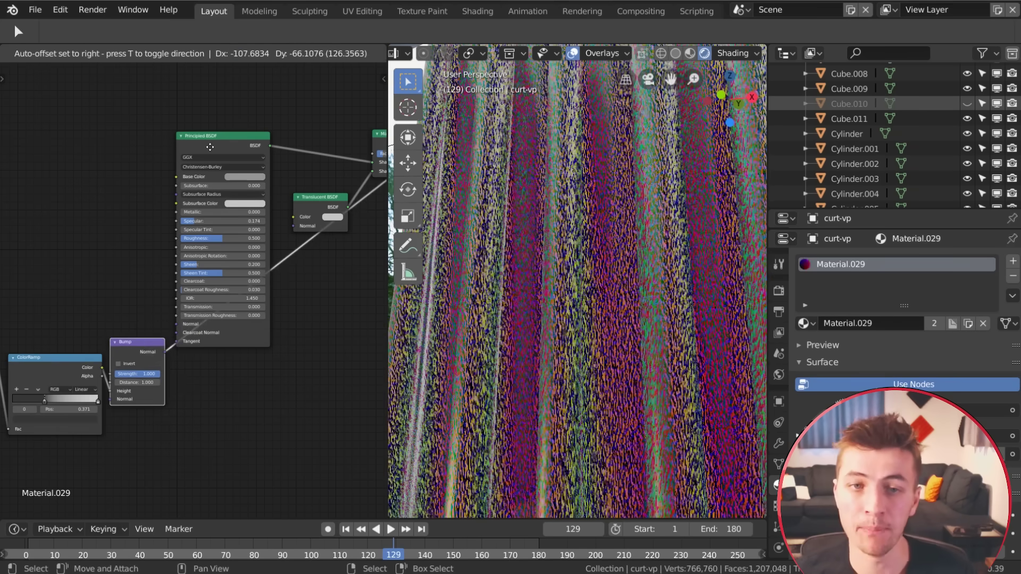
left_click(215, 145)
left_click_drag(174, 326, 177, 325)
scroll(184, 327, "up", 5)
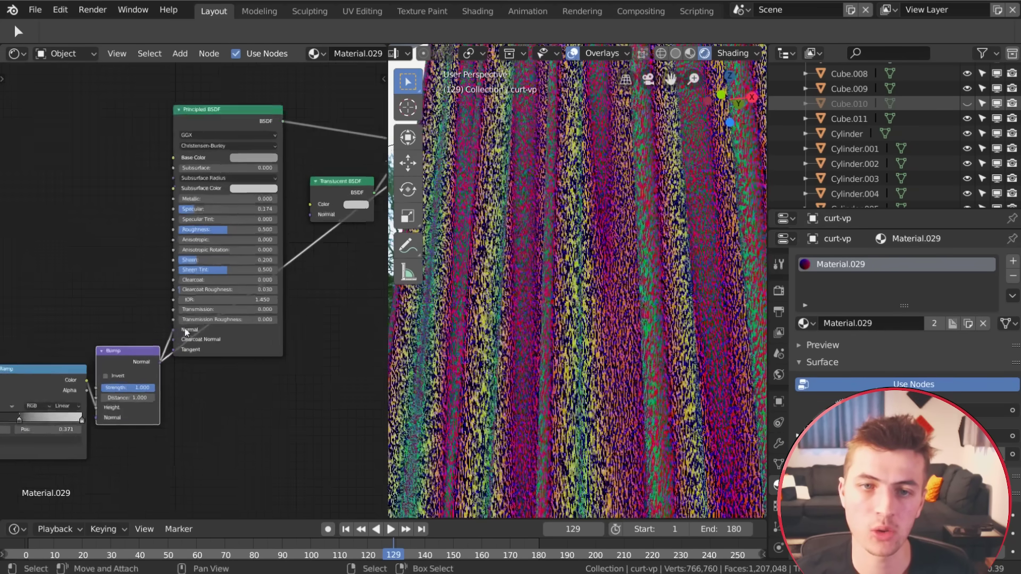
Route the Mix Shader back to the material output and inspect the bump on the curtain fabric.
scroll(205, 336, "down", 5)
middle_click_drag(380, 141, 323, 169)
left_click(324, 167, "ctrl+shift")
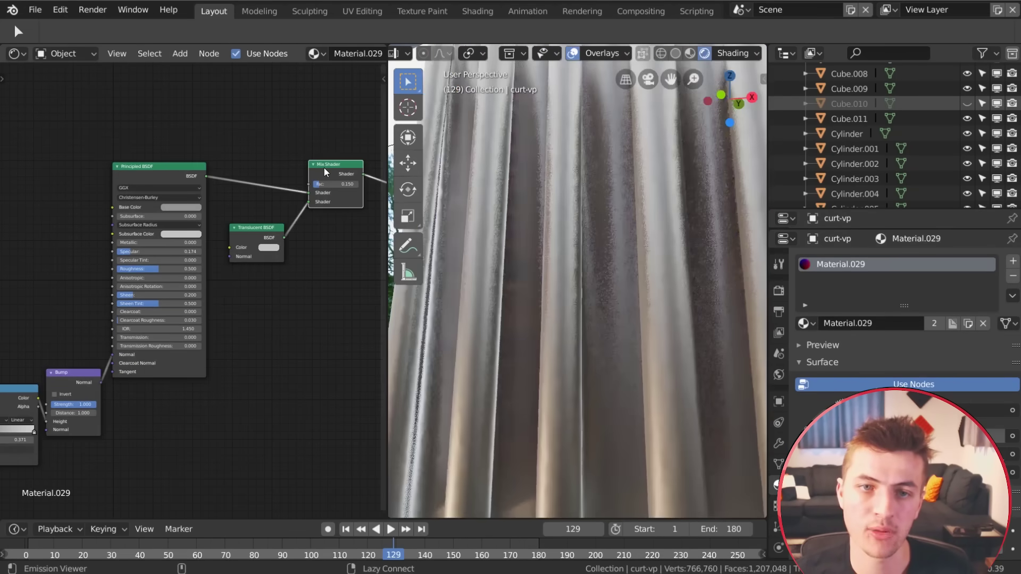
scroll(615, 381, "down", 4)
mouse_move(614, 381)
middle_mouse_down()
mouse_move(583, 394)
mouse_move(617, 394)
mouse_move(604, 391)
middle_mouse_up()
scroll(592, 385, "up", 5)
scroll(592, 381, "down", 5)
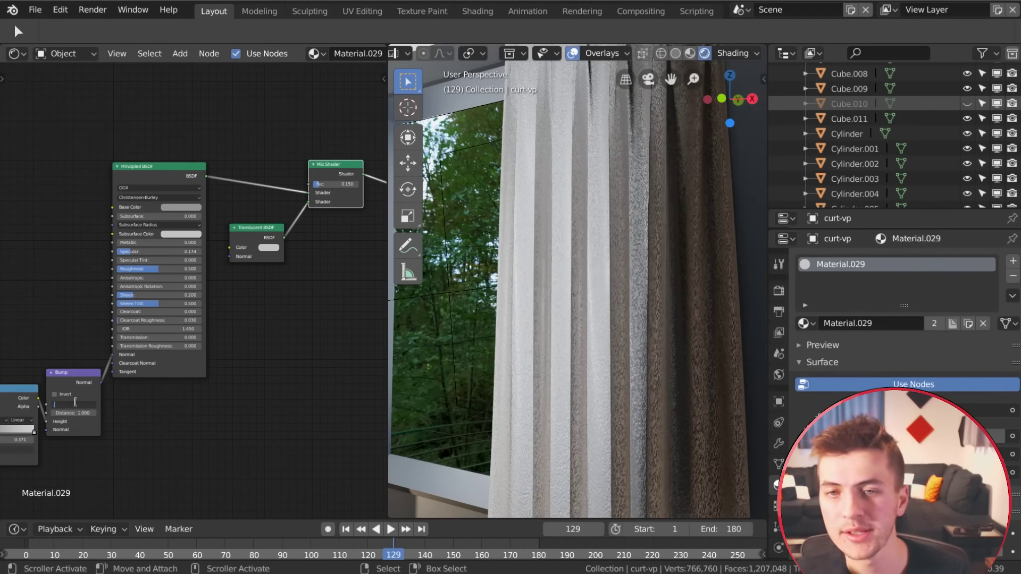
Set the Bump node's strength to 0.2 and enable Invert.
type("0.2")
key("Return")
scroll(223, 384, "up", 3)
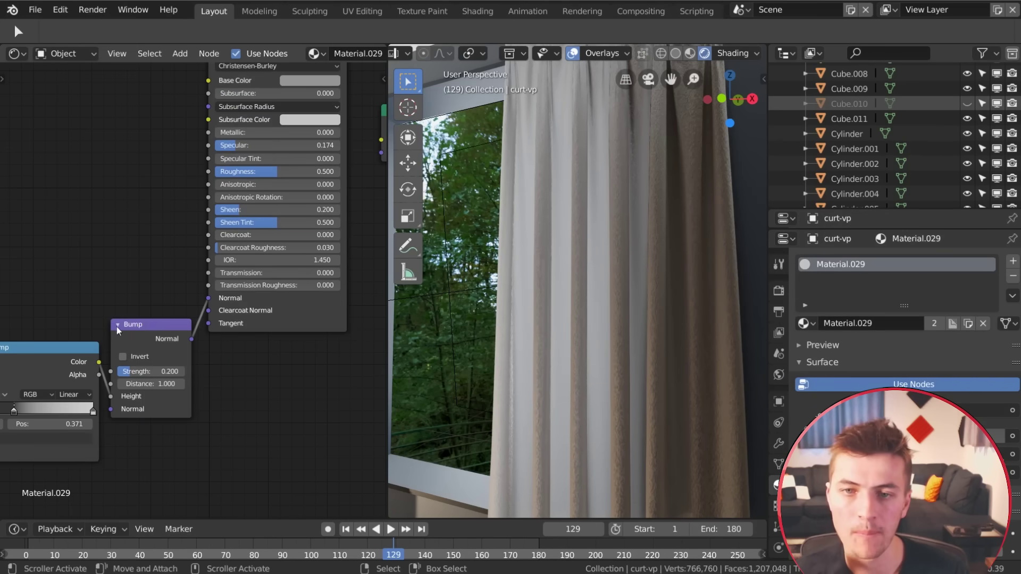
left_click(122, 356)
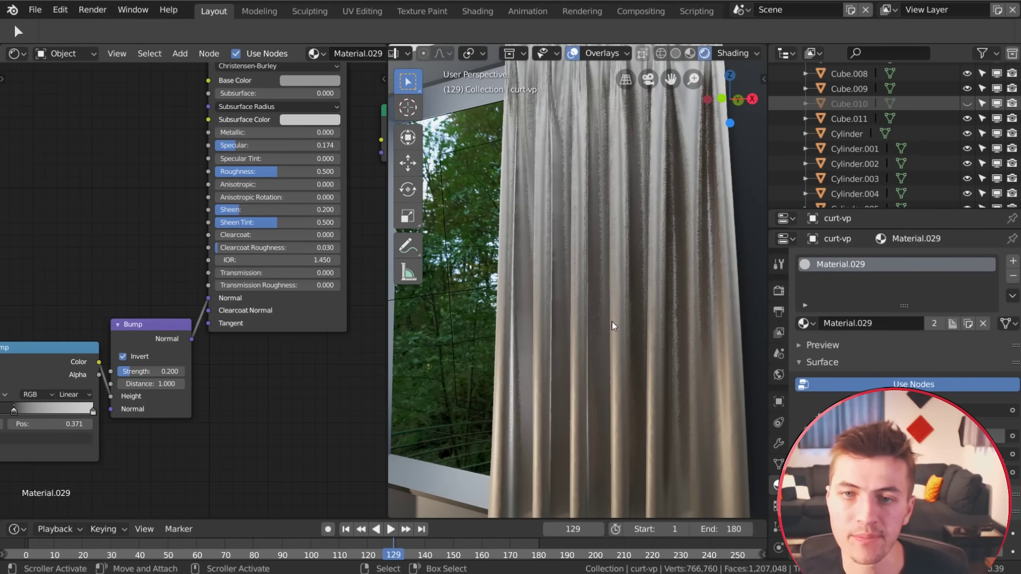
Examine the fabric grain up close and darken the ColorRamp's white stop to a light grey.
scroll(597, 270, "up", 2)
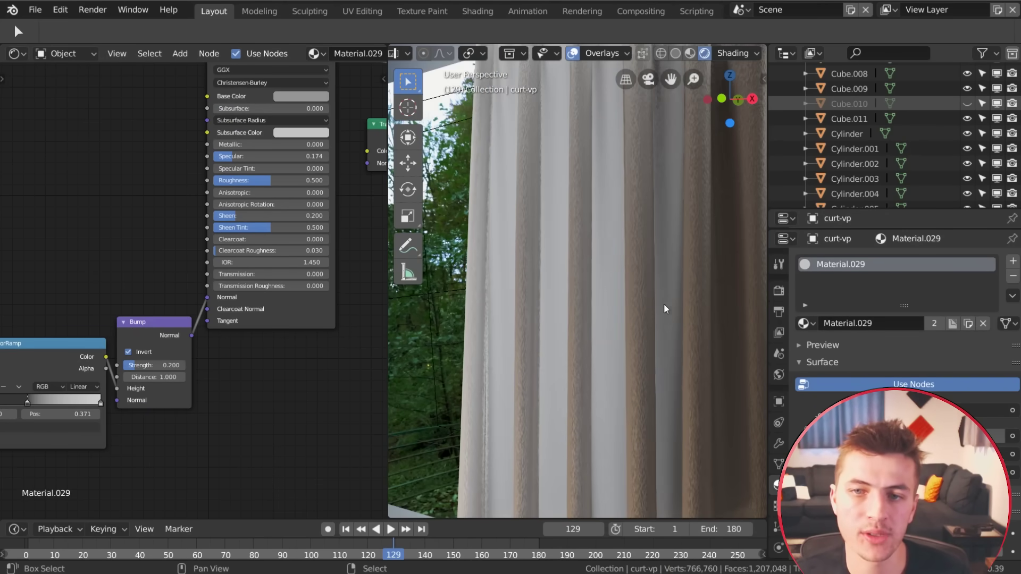
middle_click_drag(664, 304, 616, 282, "shift")
scroll(601, 283, "up", 3)
scroll(588, 282, "down", 2)
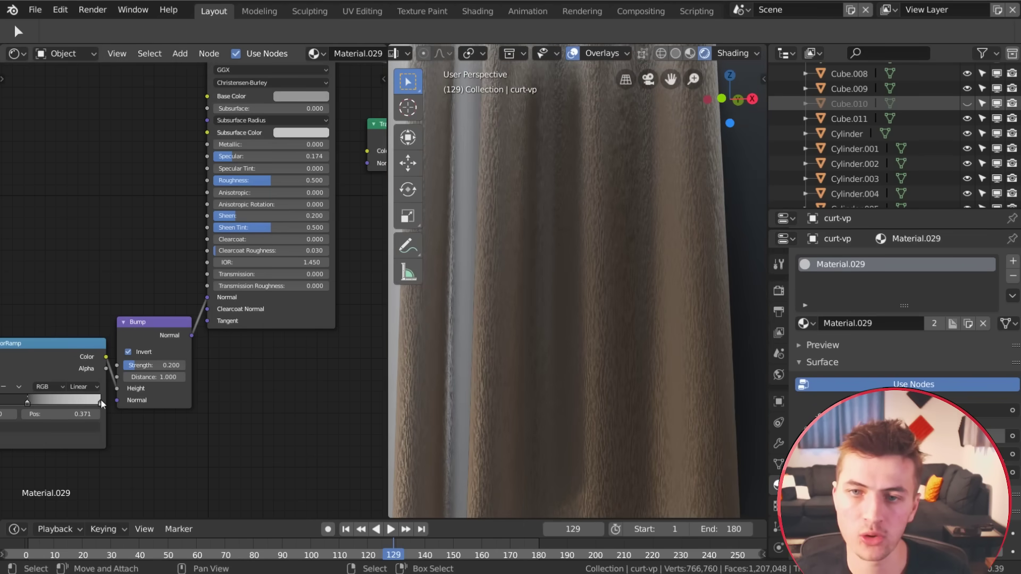
left_click(88, 427)
left_click_drag(99, 272, 99, 296)
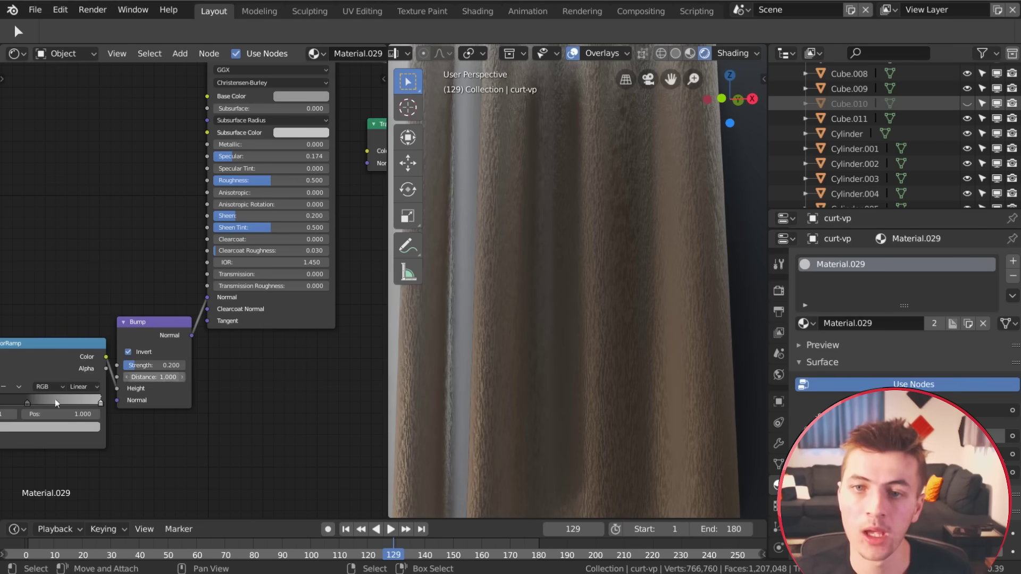
Move the ColorRamp's dark stop to position 0.278 and set its colour to a dark grey of about 0.025.
left_click_drag(27, 401, 14, 401)
key("Home")
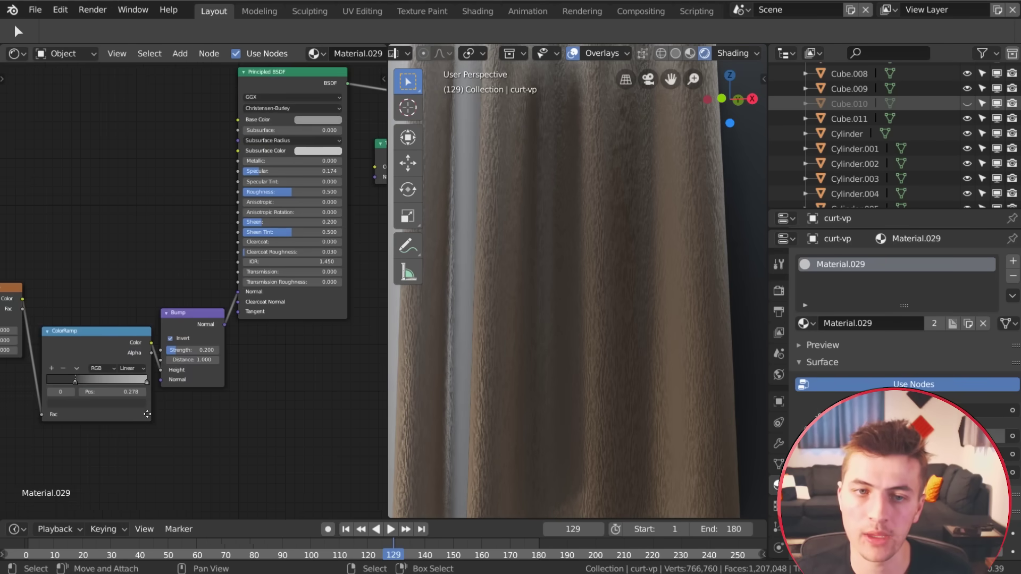
left_click(107, 404)
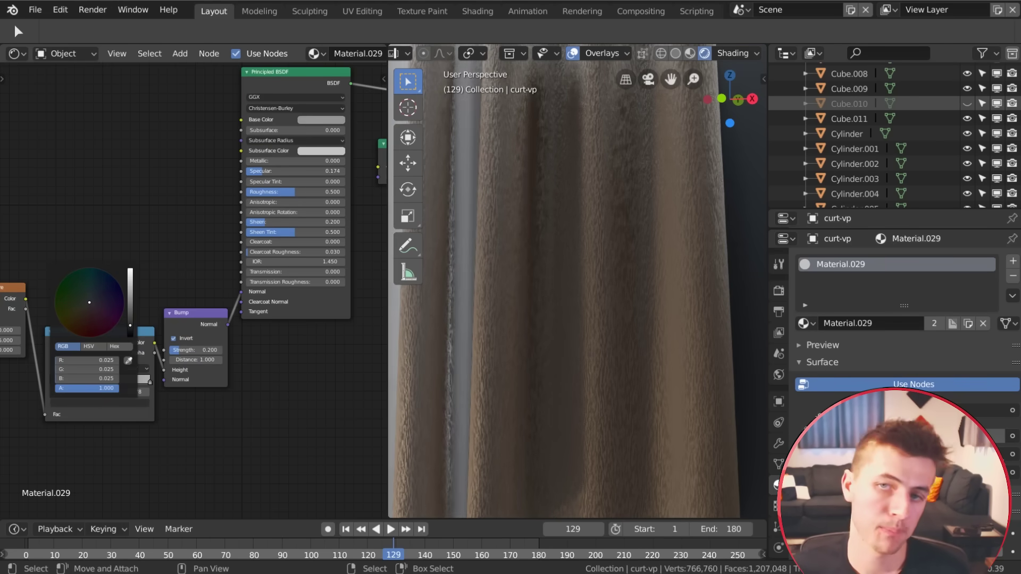
Set the Bump node's strength to 0.1 in the curtain material and check the fabric from near and far.
scroll(521, 377, "down", 5)
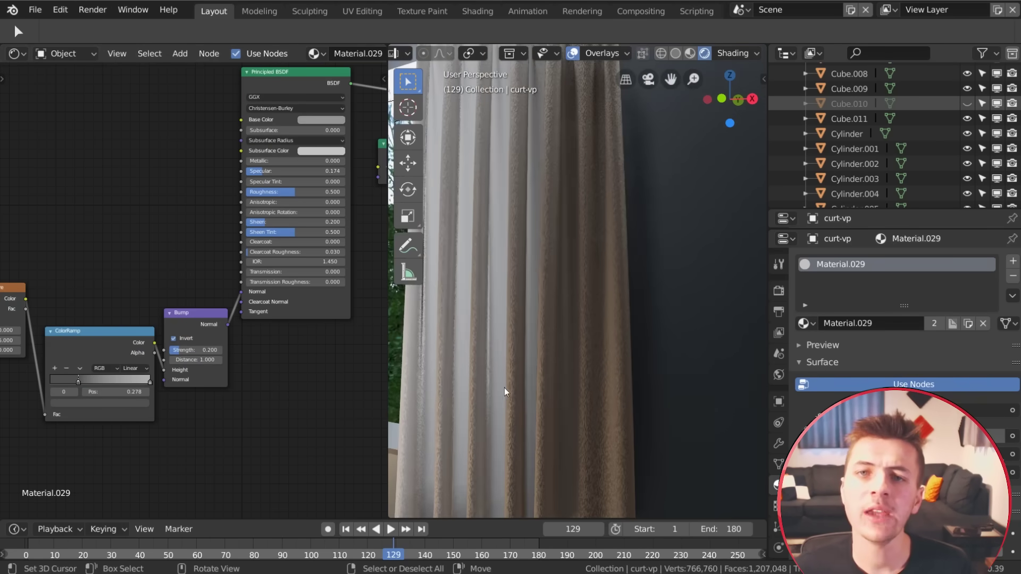
scroll(507, 390, "down", 4)
middle_click_drag(507, 390, 556, 407)
scroll(534, 406, "up", 3)
scroll(556, 407, "up", 2)
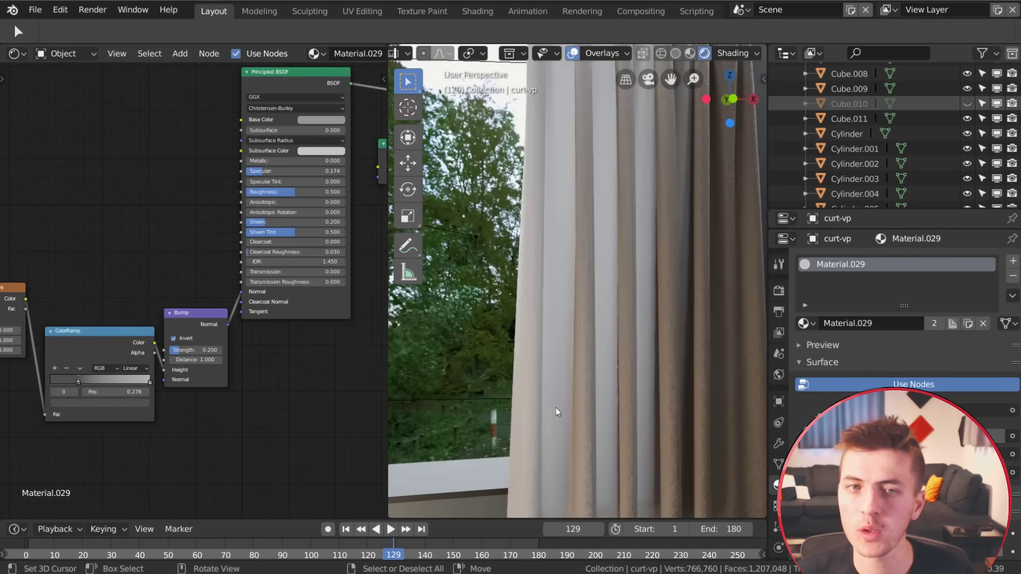
left_click(199, 353)
type("0.1")
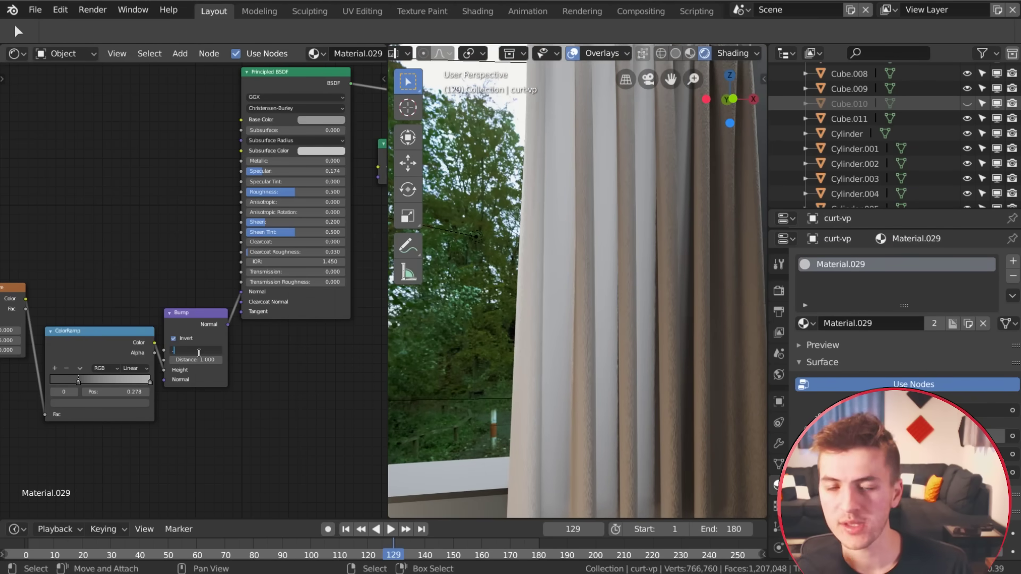
key("Return")
middle_click_drag(645, 282, 601, 361)
scroll(541, 311, "down", 5)
scroll(616, 318, "up", 5)
scroll(599, 364, "down", 5)
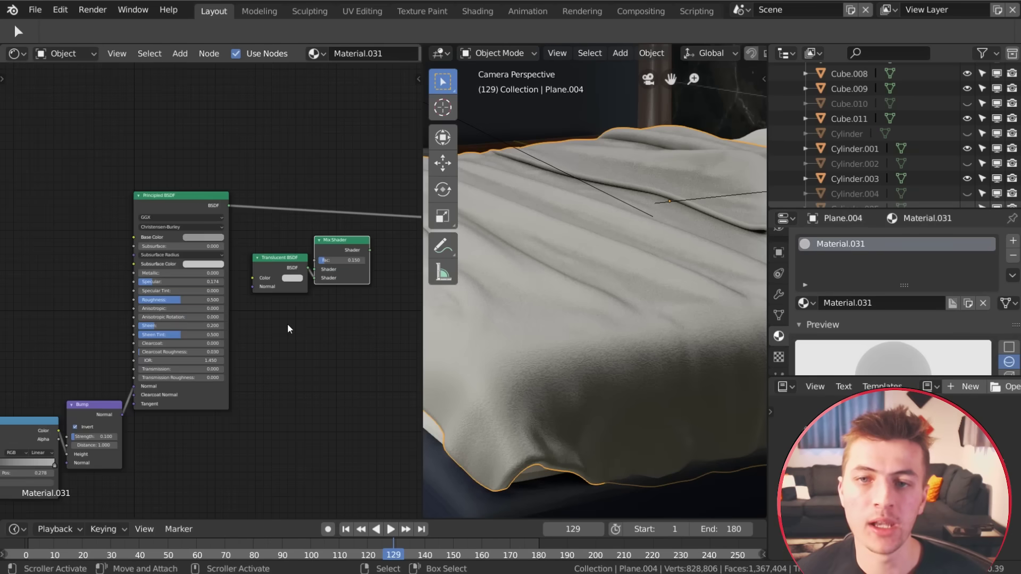
Change the bed blanket's Principled BSDF base colour to a dark blue and set its roughness to about 0.663.
scroll(250, 287, "up", 2)
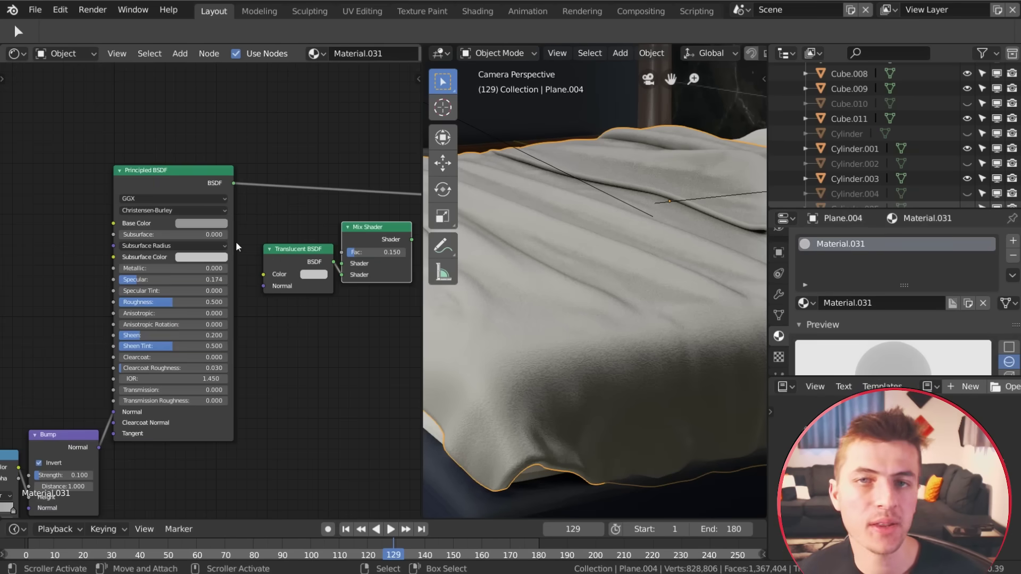
left_click(210, 225)
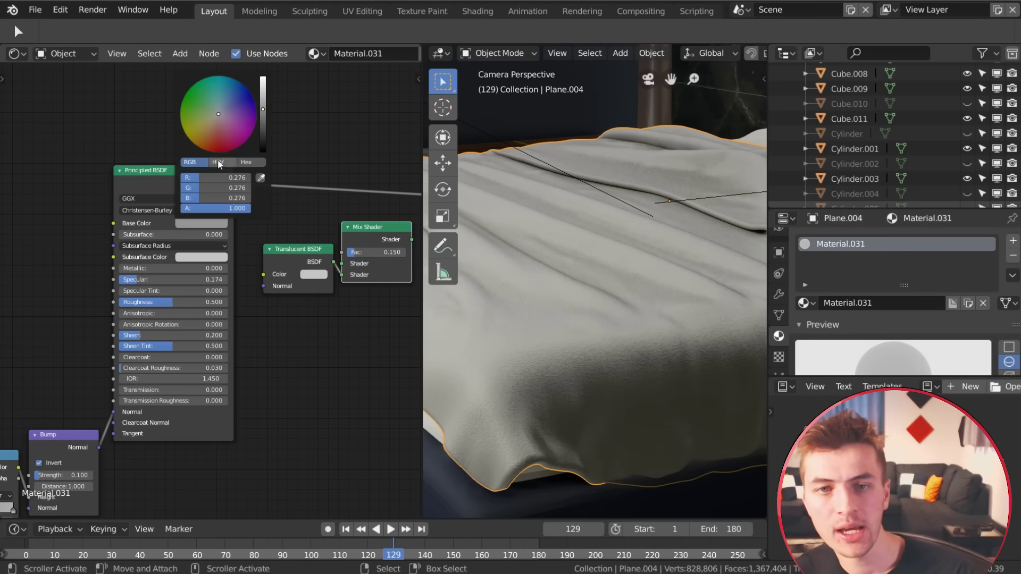
left_click(227, 98)
left_click_drag(262, 120, 262, 127)
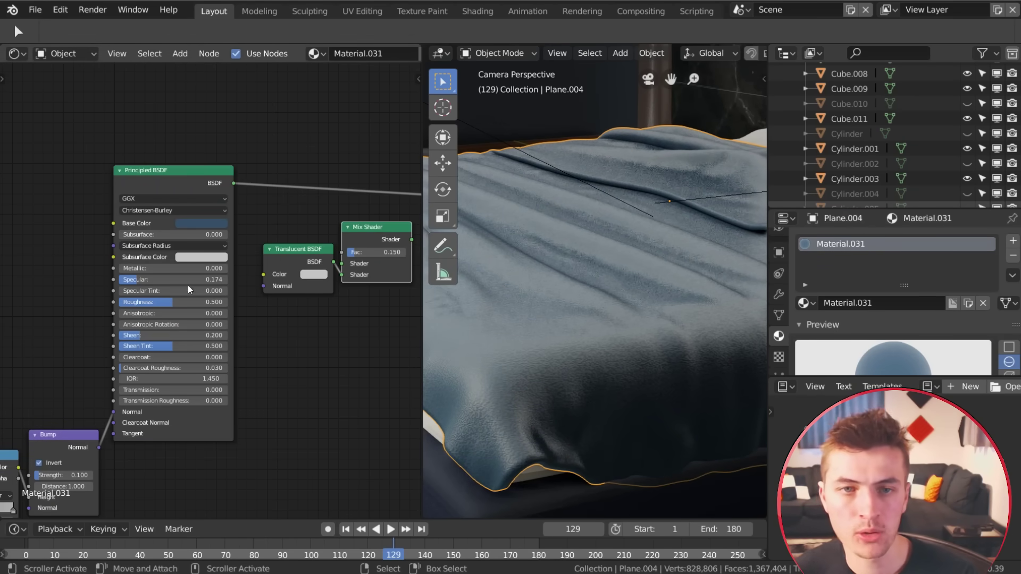
mouse_move(182, 299)
left_mouse_down()
mouse_move(208, 302)
mouse_move(191, 302)
left_mouse_up()
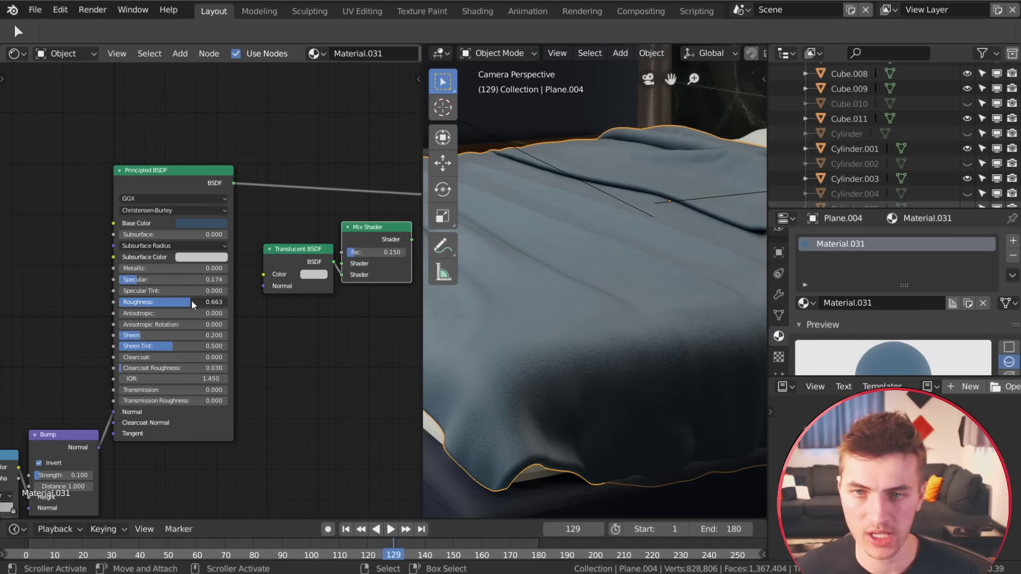
scroll(538, 362, "down", 2)
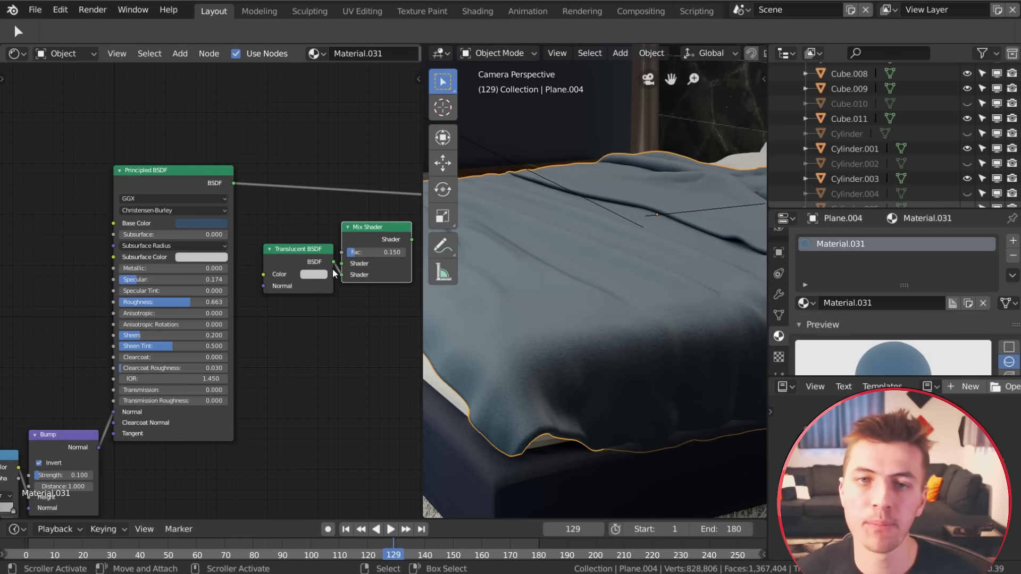
Darken the blanket's blue base colour further and lower its sheen to about 0.113.
left_click(216, 223)
left_click_drag(263, 124, 264, 132)
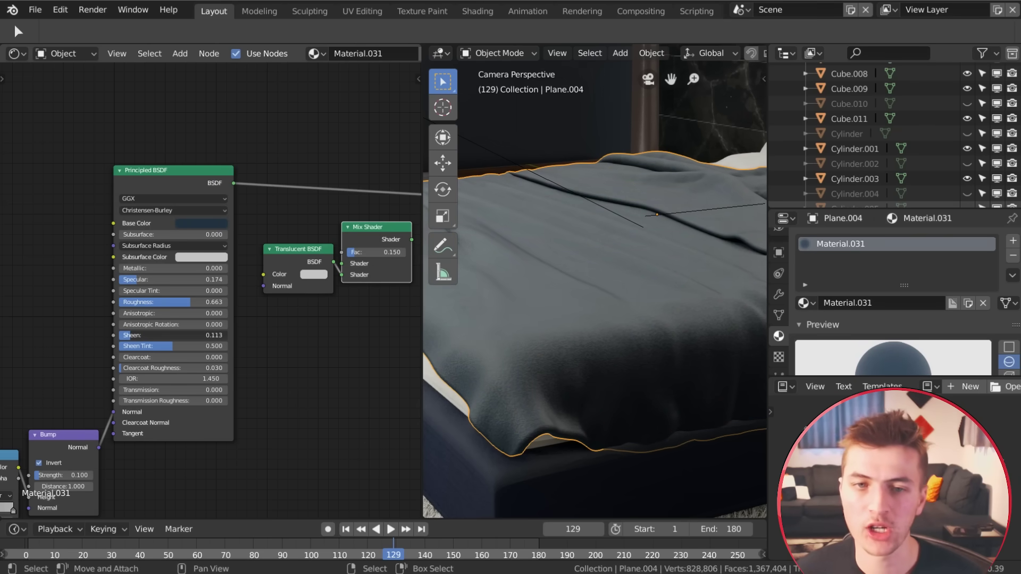
scroll(515, 359, "down", 1)
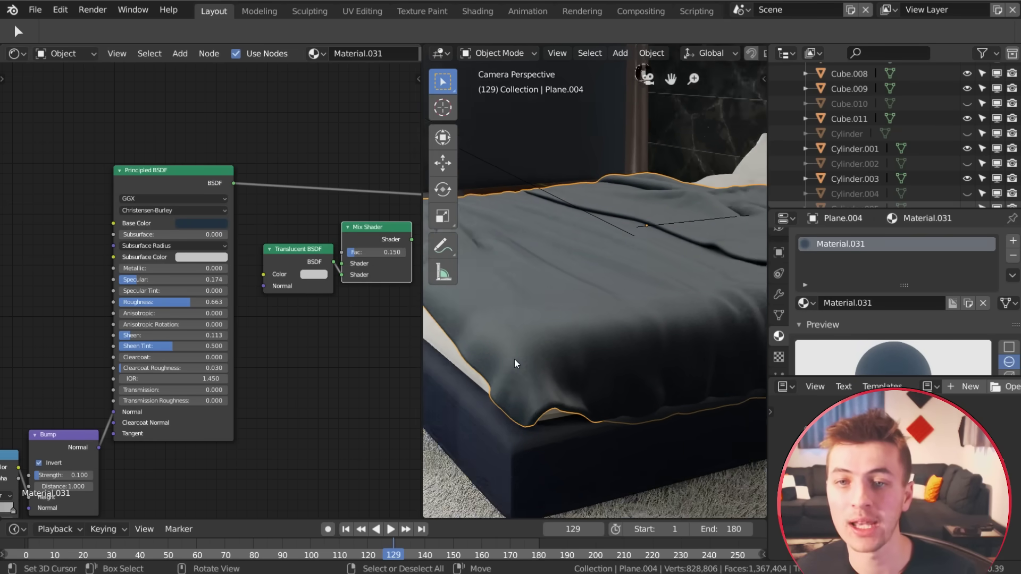
scroll(514, 364, "down", 3)
scroll(599, 308, "up", 4)
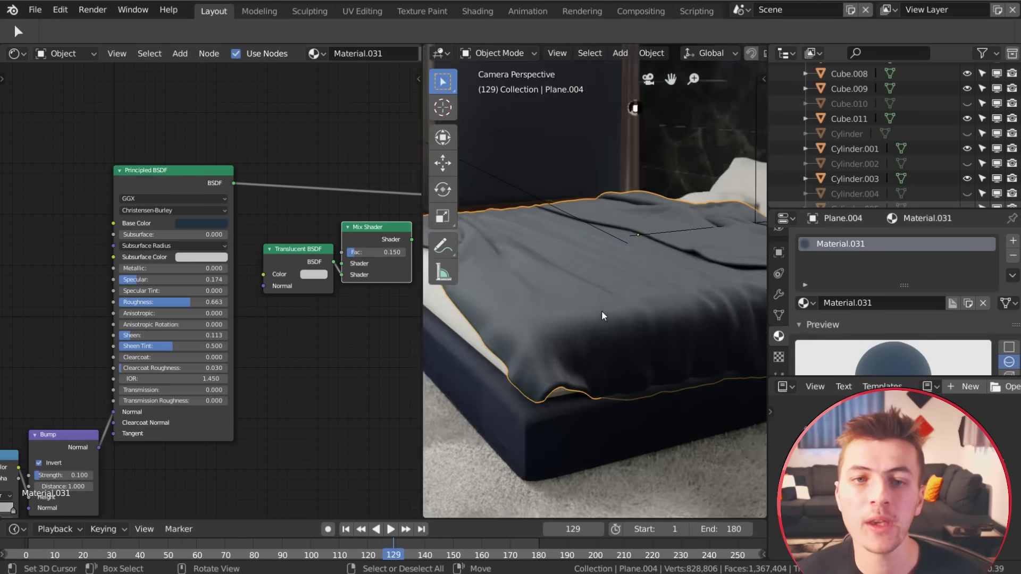
Move the Bump node up beside the Principled BSDF and add an Image Texture node above the Noise Texture.
middle_click_drag(112, 409, 223, 338)
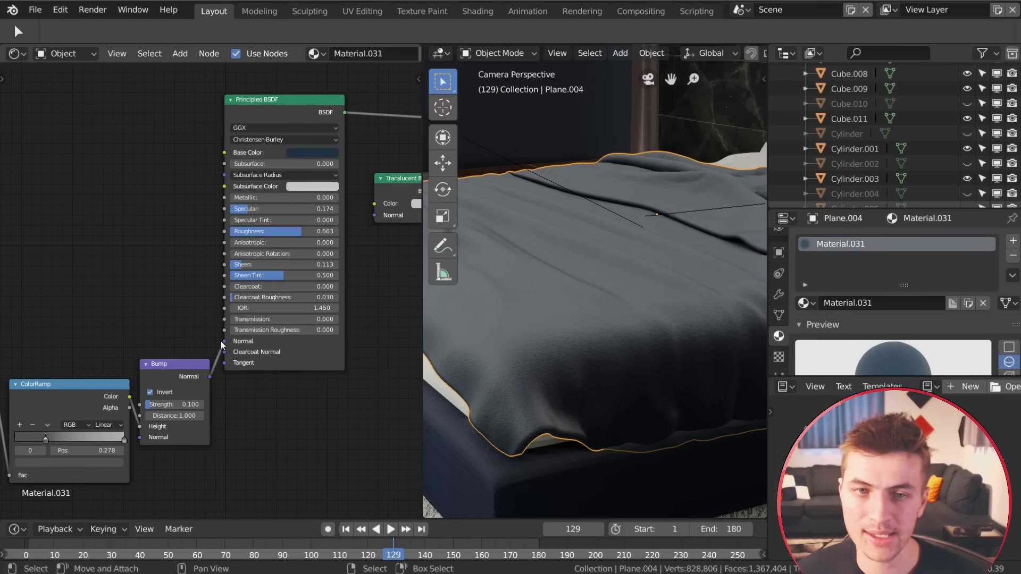
left_click_drag(176, 364, 177, 307)
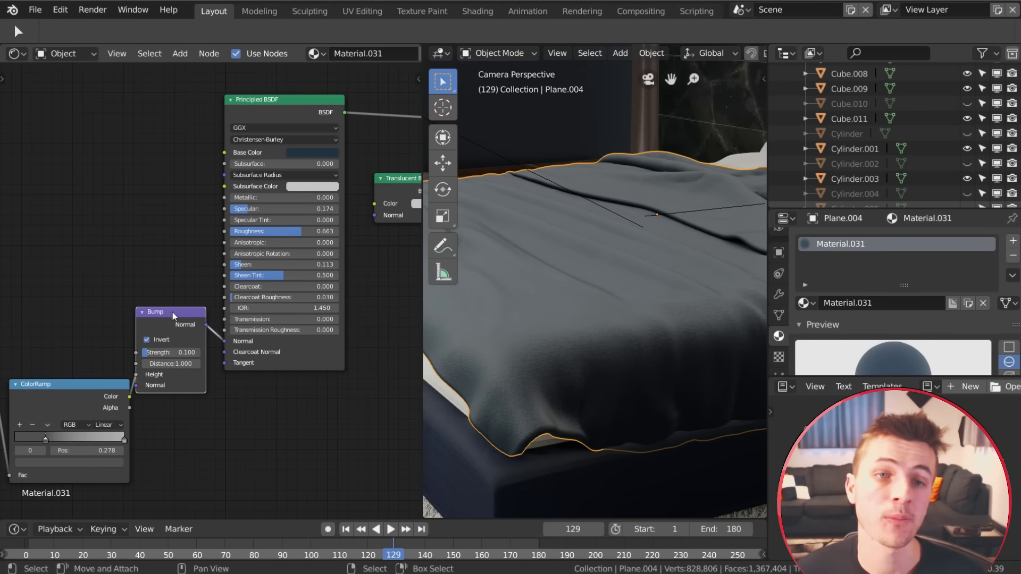
scroll(180, 332, "down", 1)
middle_click_drag(180, 332, 279, 349)
key("shift+a")
mouse_move(93, 311)
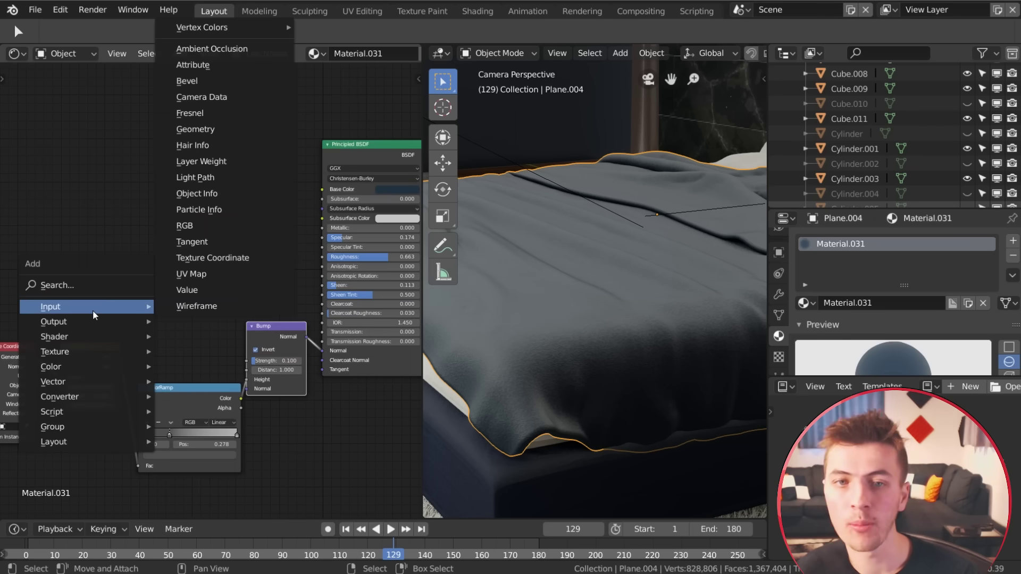
mouse_move(80, 349)
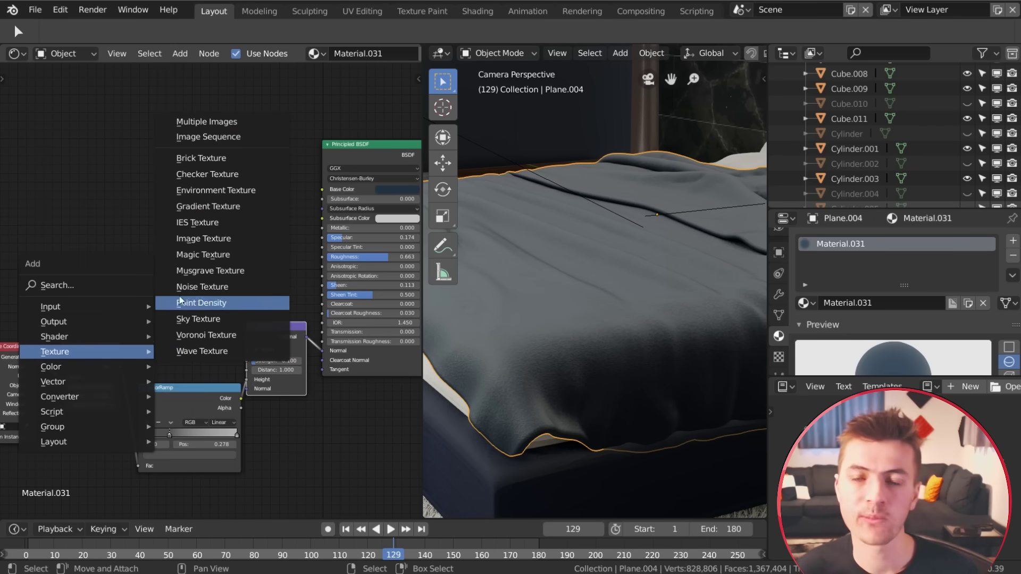
left_click(208, 243)
left_click(80, 213)
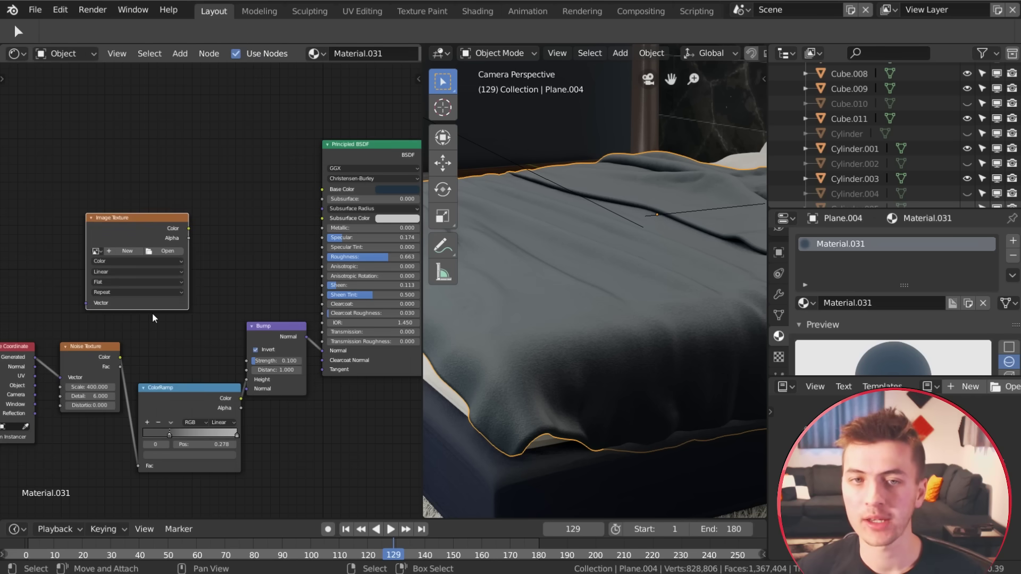
Load TexturesCom_SpaceBlanket_1024_normal.tiff into the Image Texture node and move the node away from the Bump node to make room.
scroll(146, 325, "down", 1)
middle_click_drag(142, 336, 170, 346)
left_click(195, 265)
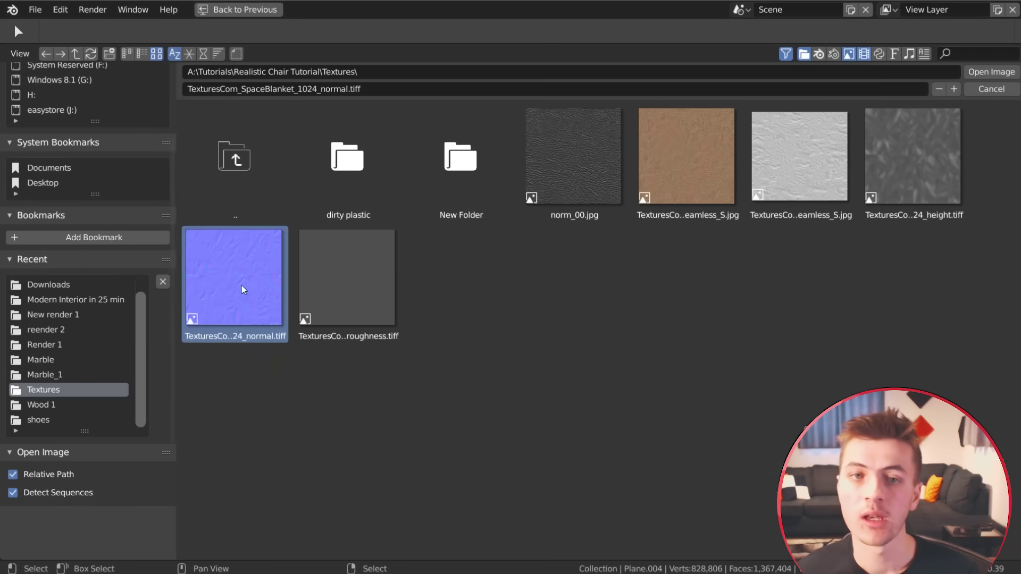
double_click(226, 284)
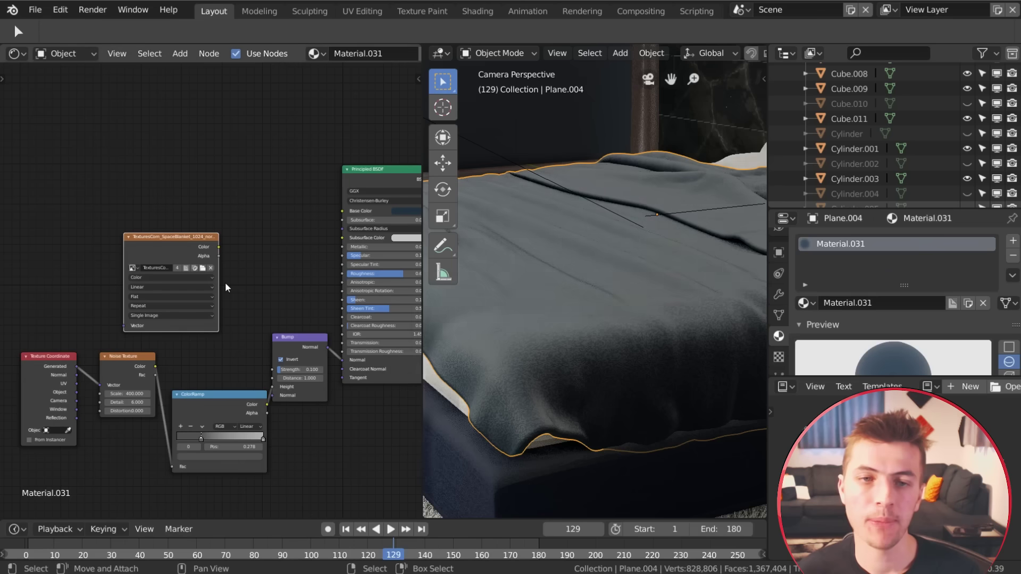
left_click_drag(177, 238, 117, 220)
Add a Normal Map node after the blanket image texture and feed the image's Color output into its Color input.
key("shift+a")
mouse_move(207, 252)
mouse_move(235, 281)
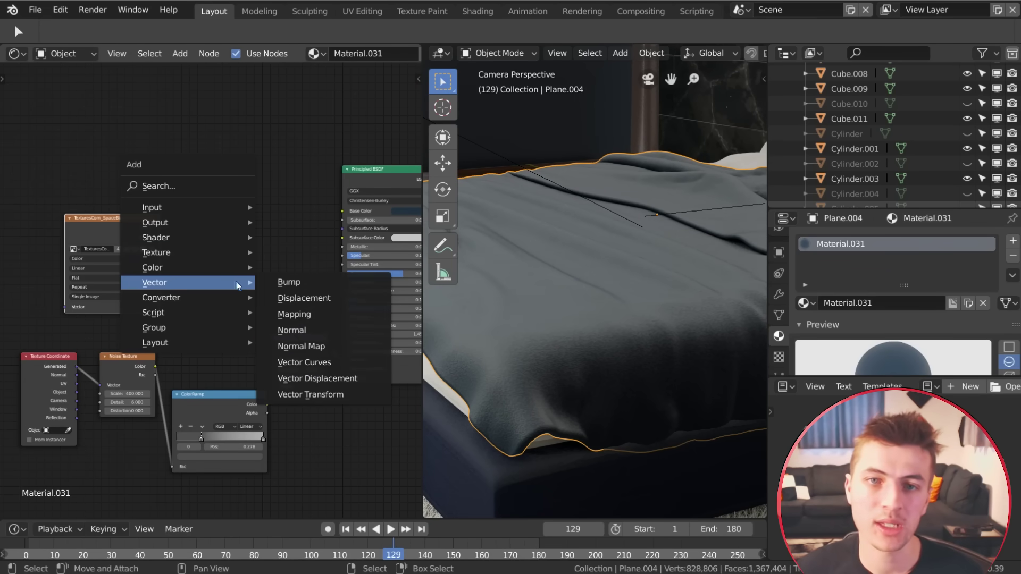
left_click(320, 345)
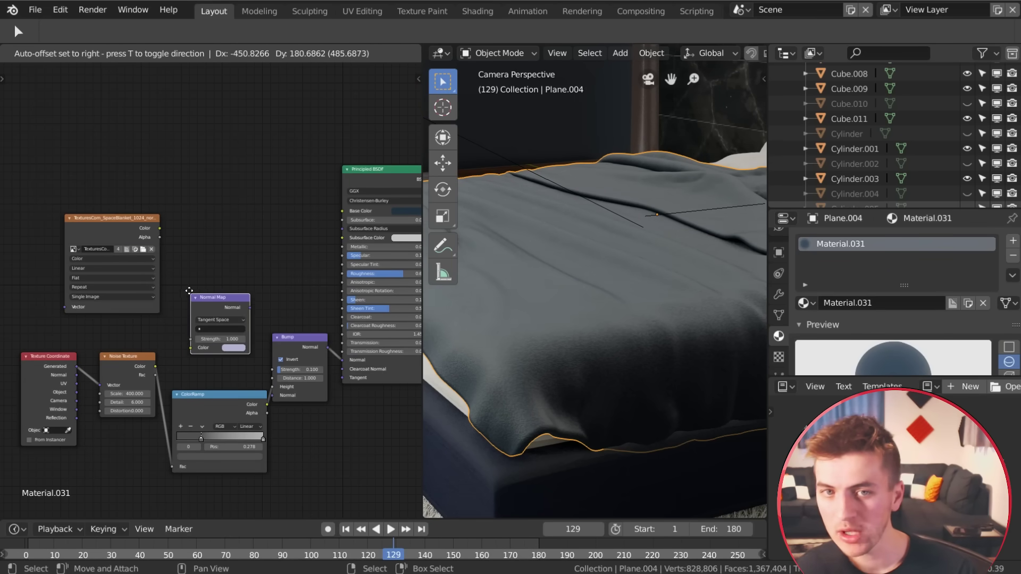
left_click(241, 303)
left_click_drag(159, 229, 213, 326)
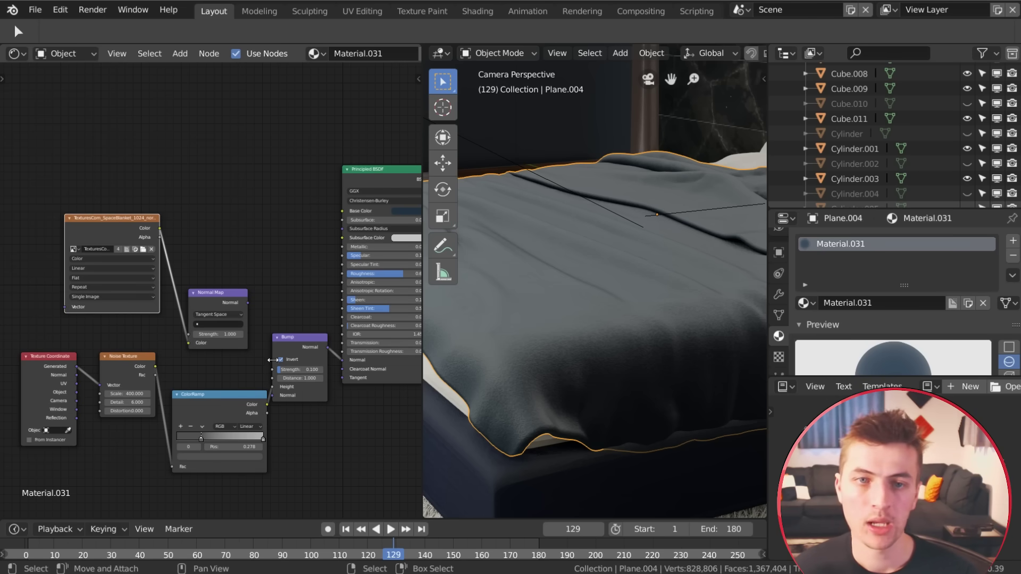
Link the Normal Map output to the Bump node's Normal input and choose UVMap as the Normal Map's UV map.
left_click_drag(247, 303, 274, 403)
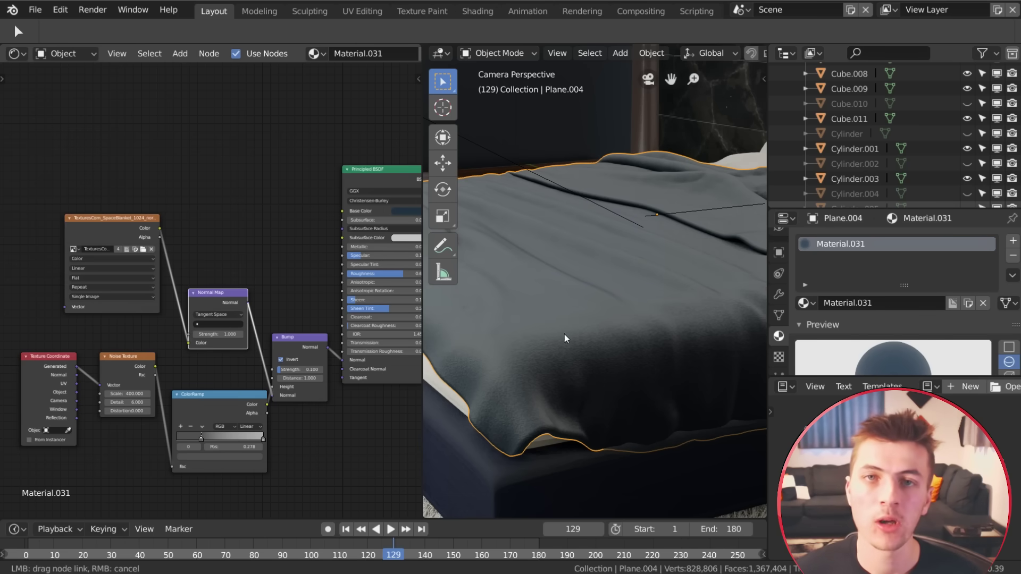
left_click_drag(565, 339, 549, 325)
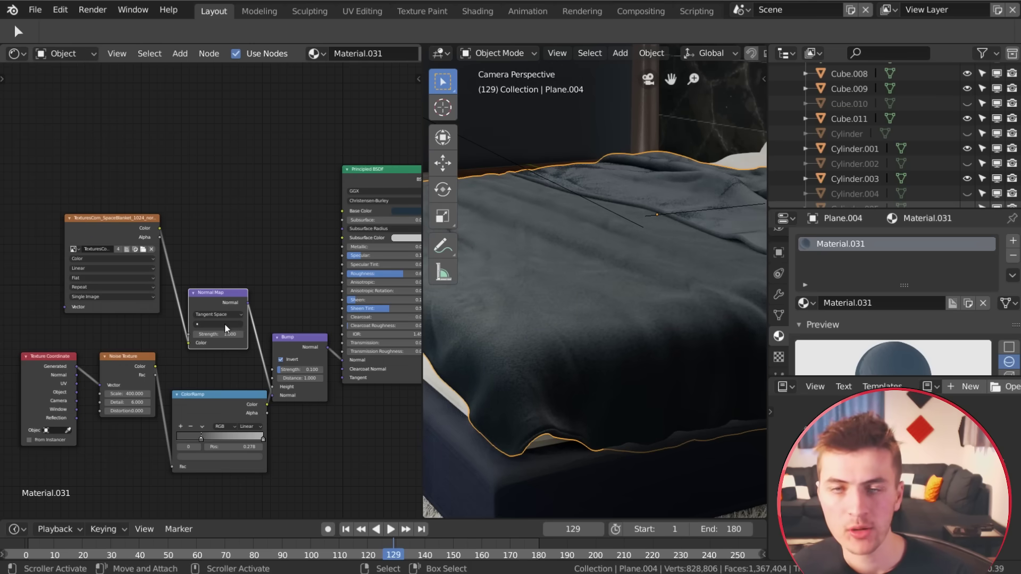
left_click(223, 324)
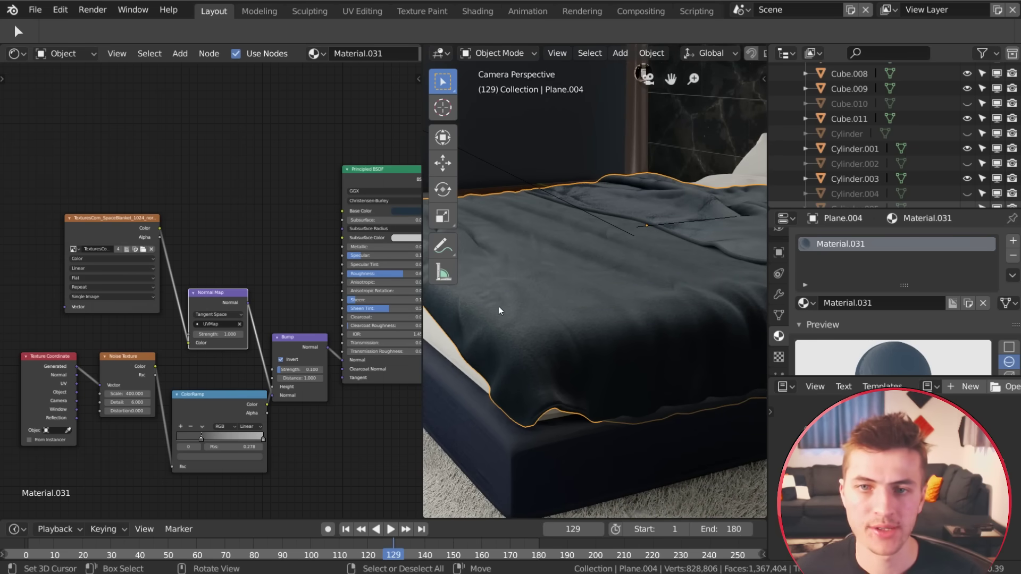
Add Texture Coordinate and Mapping nodes before the blanket normal image and connect the Mapping output to its Vector input.
scroll(218, 298, "down", 1)
middle_click_drag(169, 295, 252, 305)
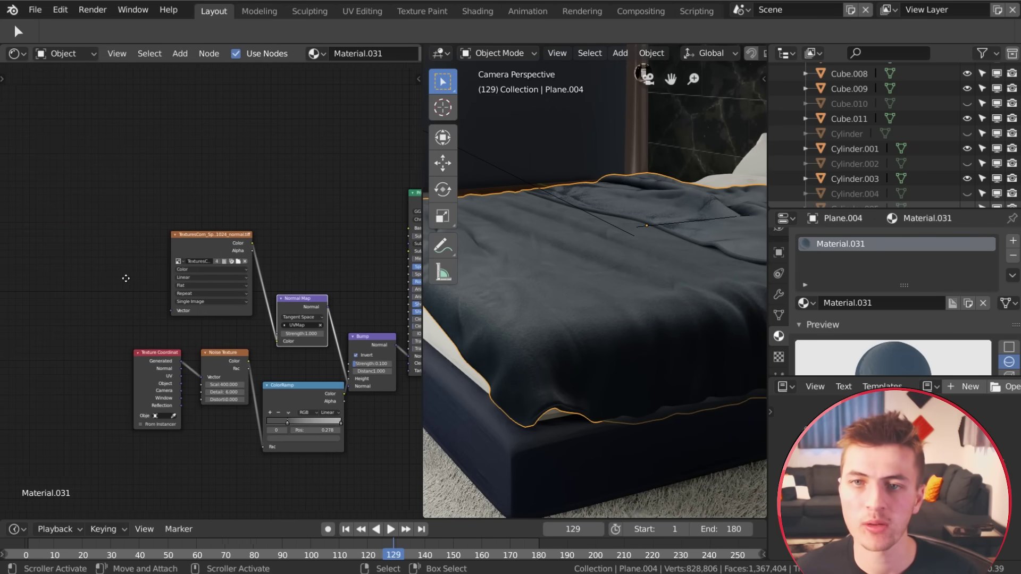
middle_click_drag(125, 278, 190, 284)
left_click_drag(205, 248, 236, 321)
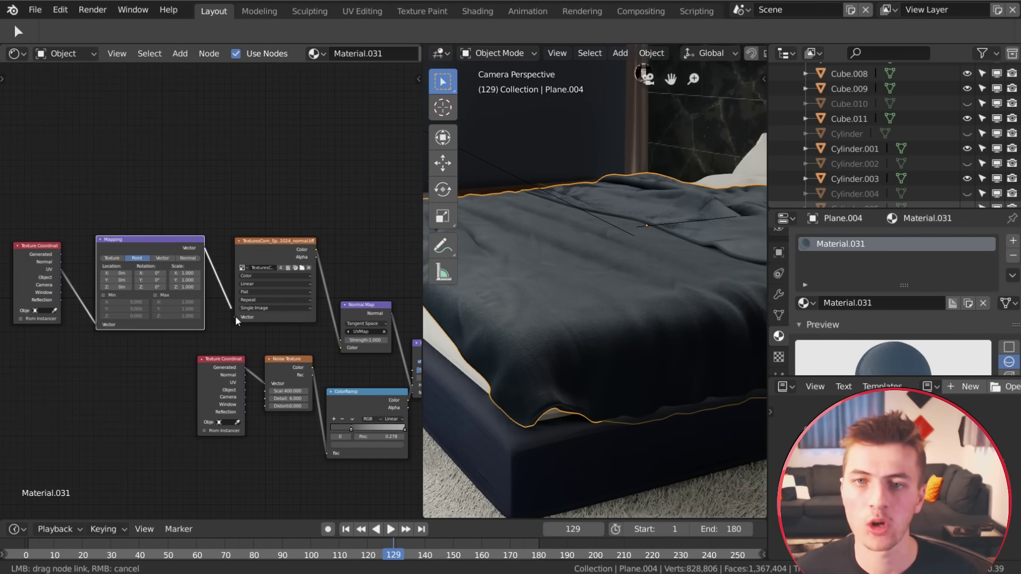
Set the Mapping node's X and Y scale to 2.
left_click(187, 279)
type("2")
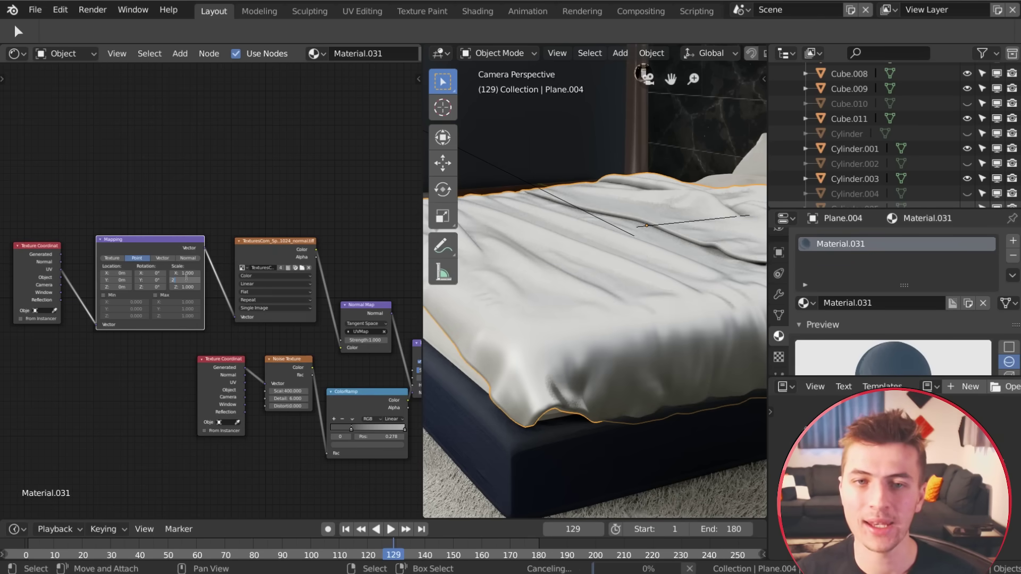
type("2.0")
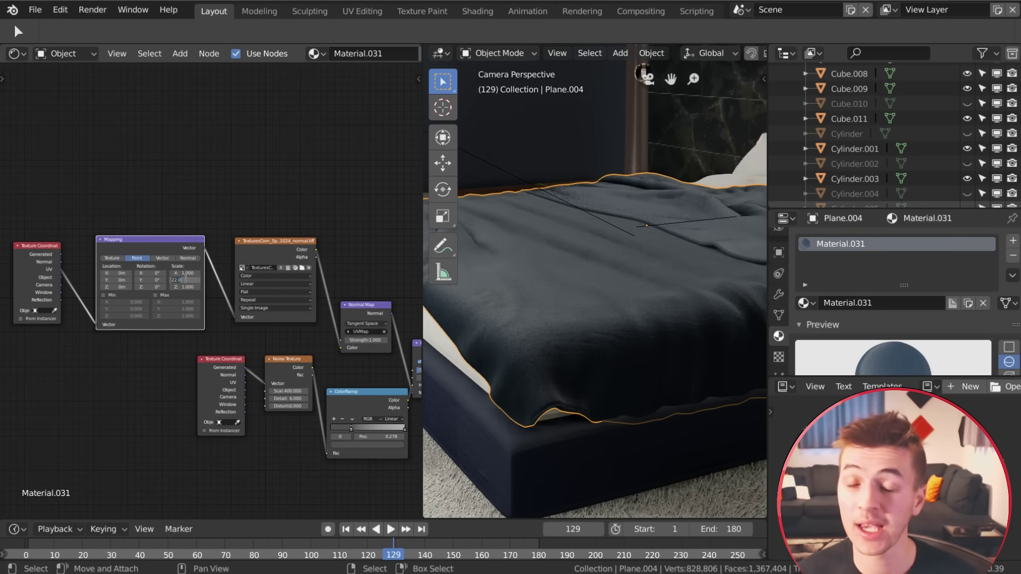
key("Return")
scroll(193, 281, "up", 3)
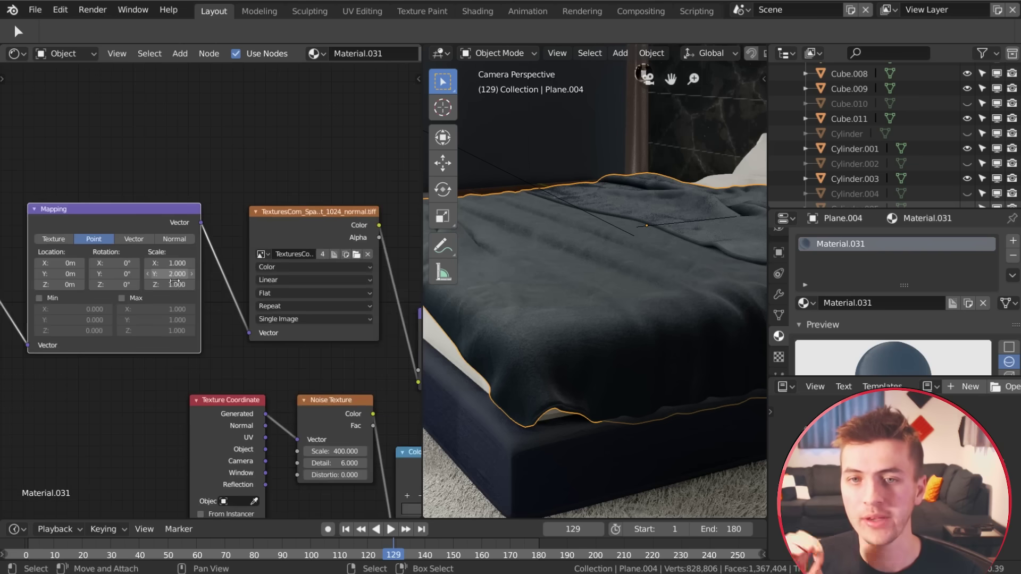
left_click(164, 260)
type("2")
key("Return")
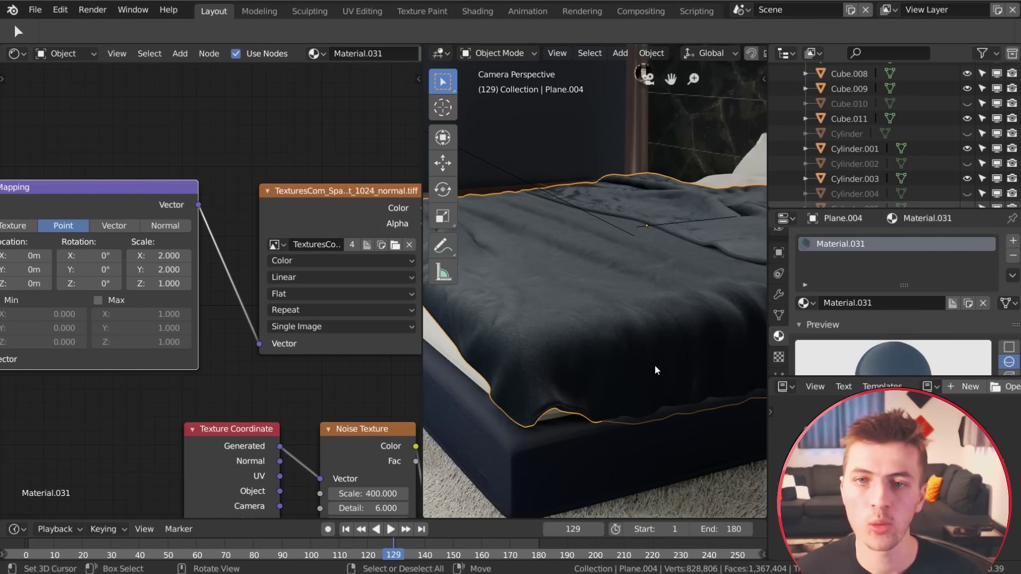
Set the Normal Map node's strength to 0.6 and check the wrinkles on the blanket.
scroll(655, 338, "down", 1)
scroll(362, 352, "down", 3)
middle_click_drag(354, 347, 139, 245)
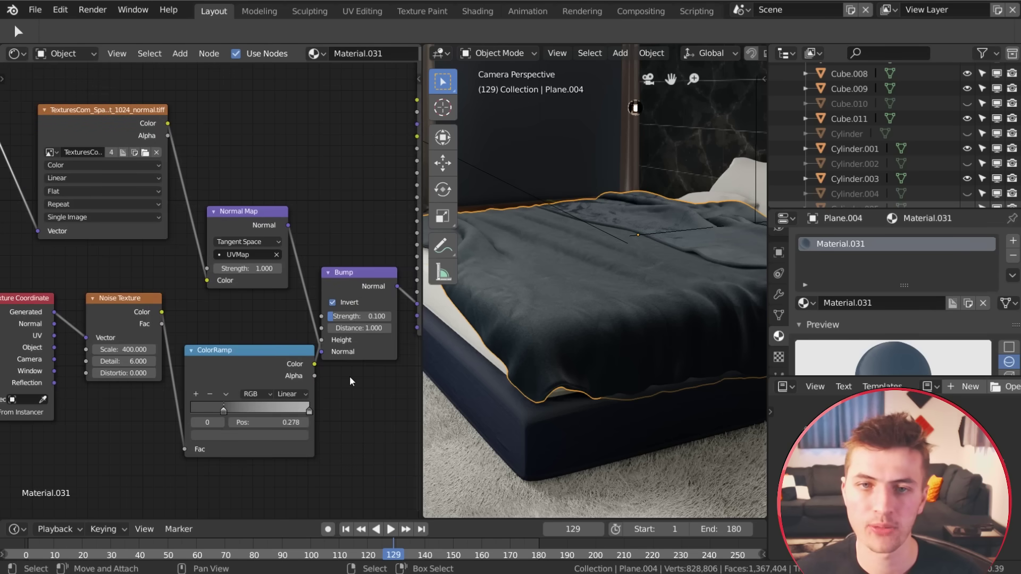
scroll(266, 298, "down", 2)
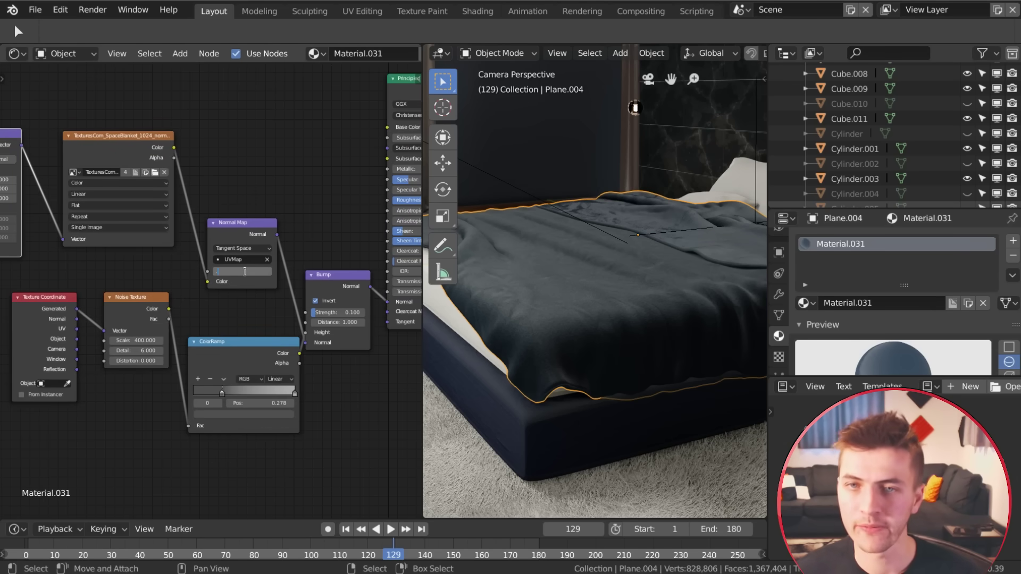
key("Return")
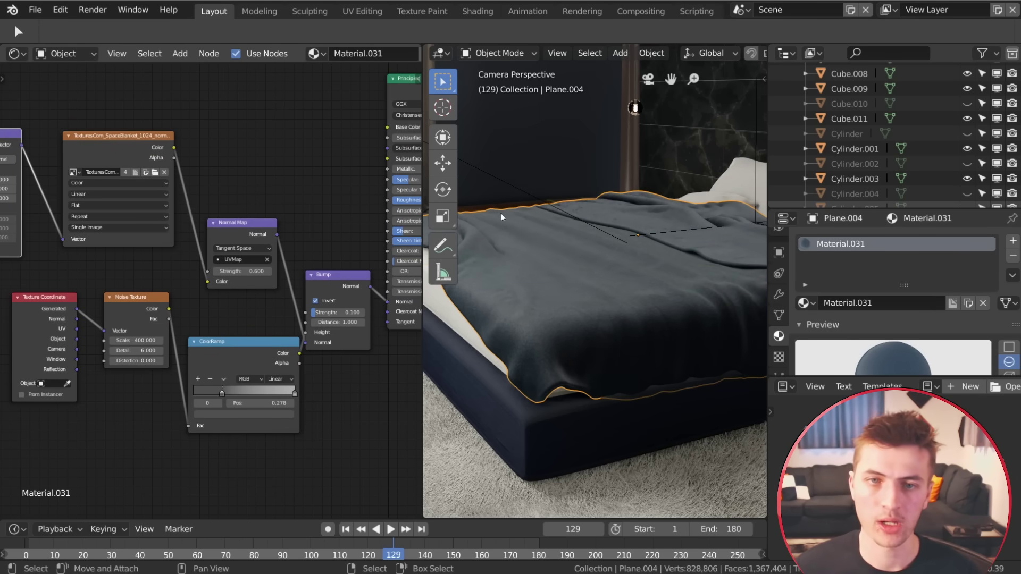
scroll(619, 288, "down", 1)
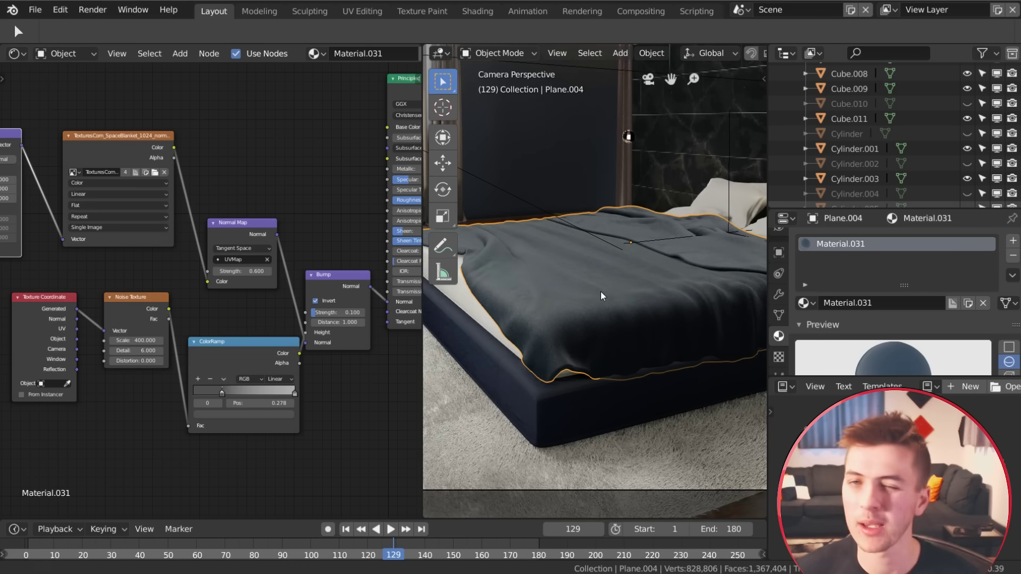
Look over the finished blanket, then select the front bed pillow and examine its material's Multiply, Screen and Bump node chain.
middle_click_drag(603, 296, 543, 246)
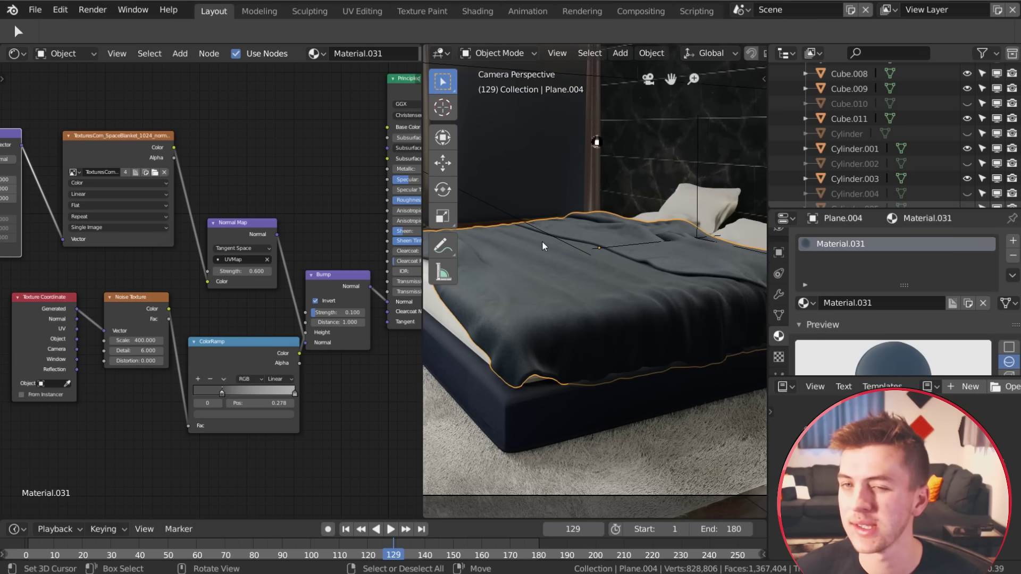
scroll(638, 333, "down", 2)
middle_click_drag(631, 353, 587, 406)
left_click(715, 279)
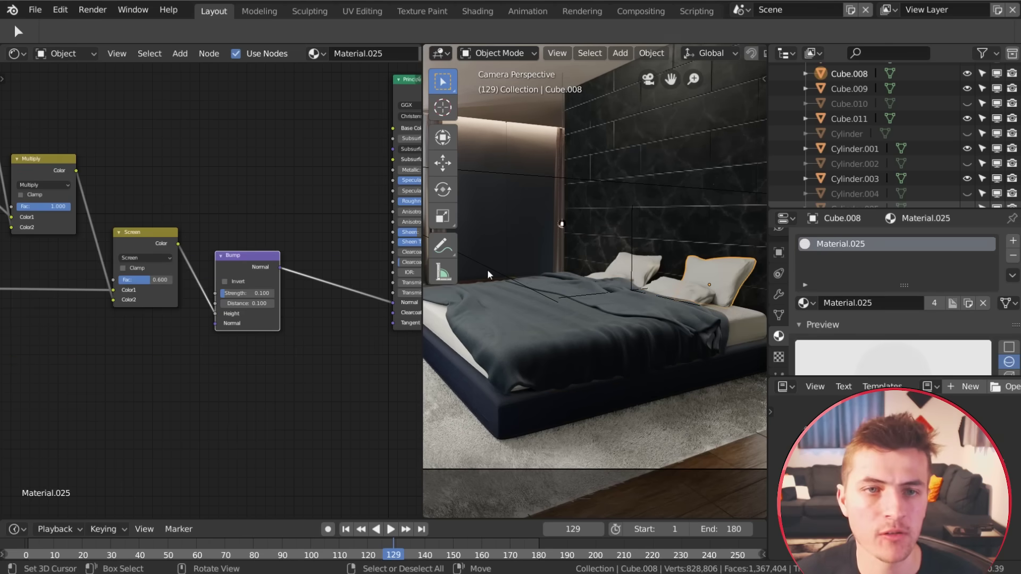
scroll(229, 290, "down", 3)
middle_click_drag(230, 289, 172, 322)
scroll(338, 339, "up", 6)
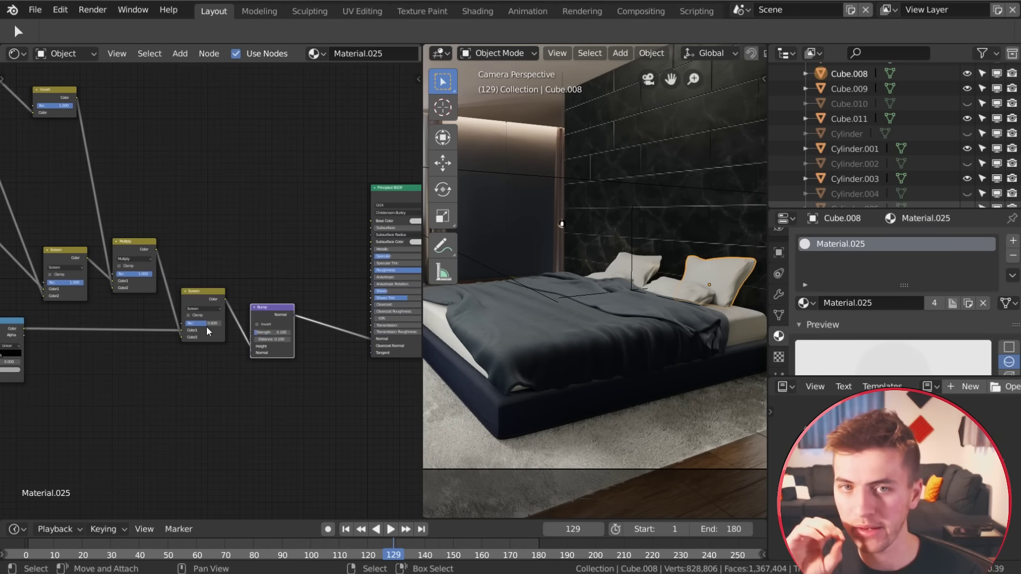
middle_click_drag(351, 309, 219, 334)
scroll(219, 333, "up", 2)
scroll(220, 334, "up", 1)
scroll(176, 308, "down", 1)
middle_click_drag(49, 342, 159, 318)
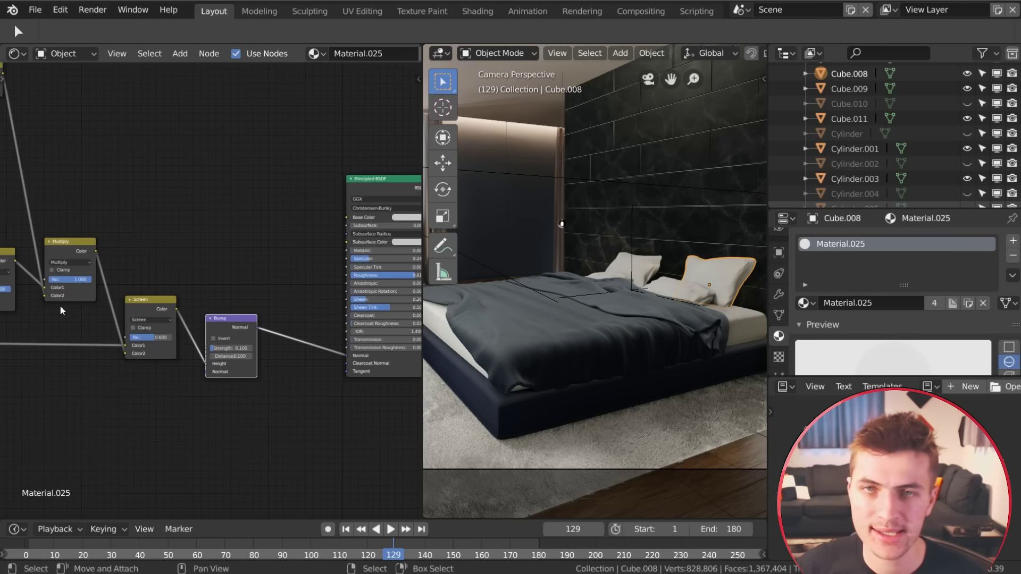
scroll(62, 309, "down", 1)
middle_click_drag(68, 306, 250, 339)
middle_click_drag(64, 341, 135, 341)
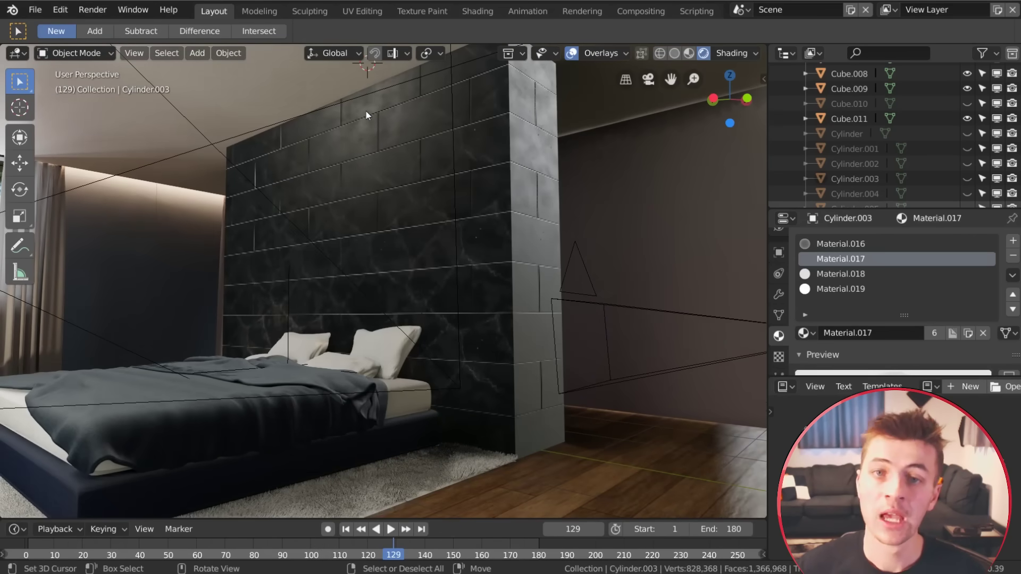
Add a 12-vertex mesh circle near the ceiling above the bed and scale it down to a small ring.
key("shift+a")
mouse_move(317, 109)
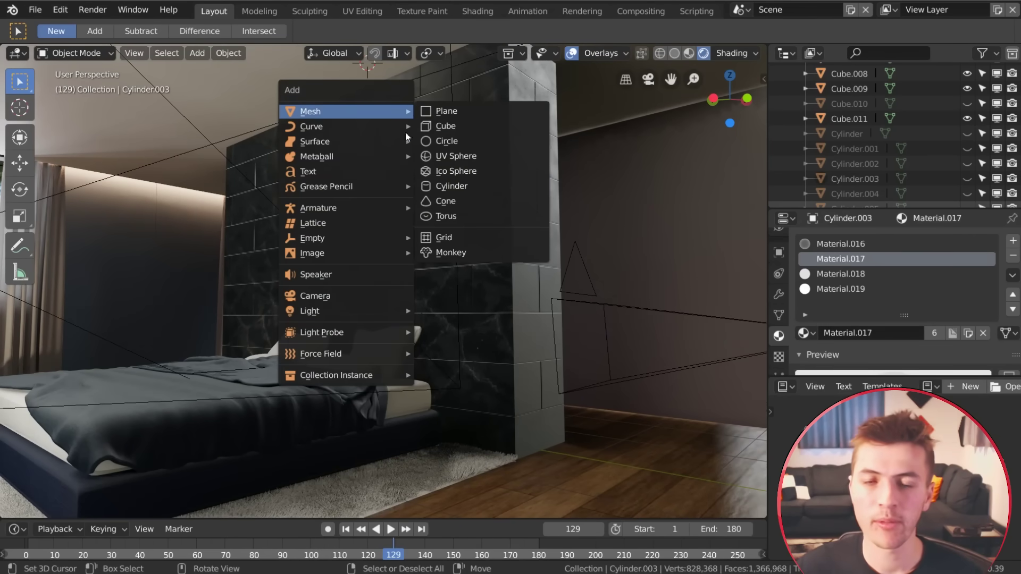
left_click(455, 136)
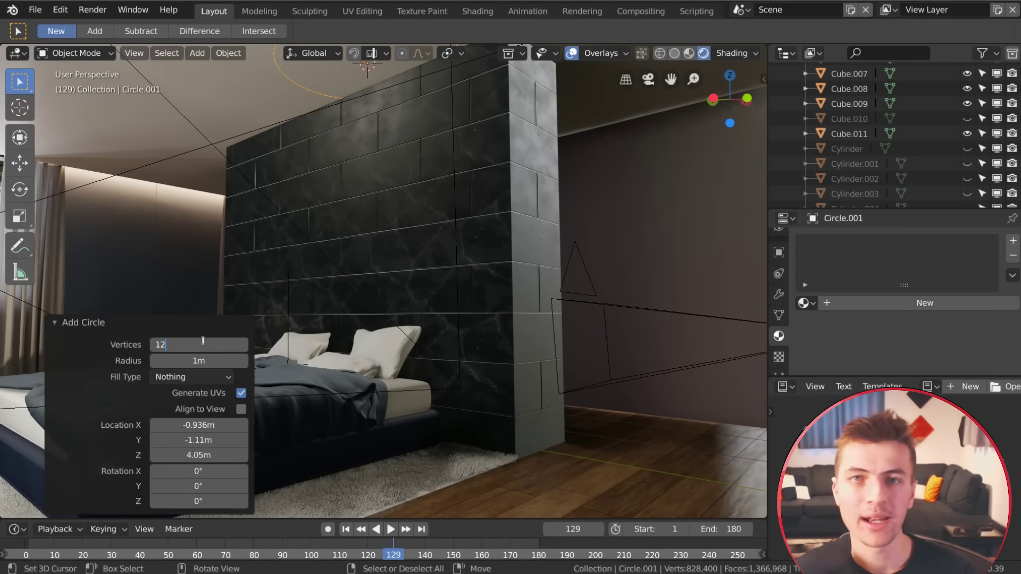
key("Return")
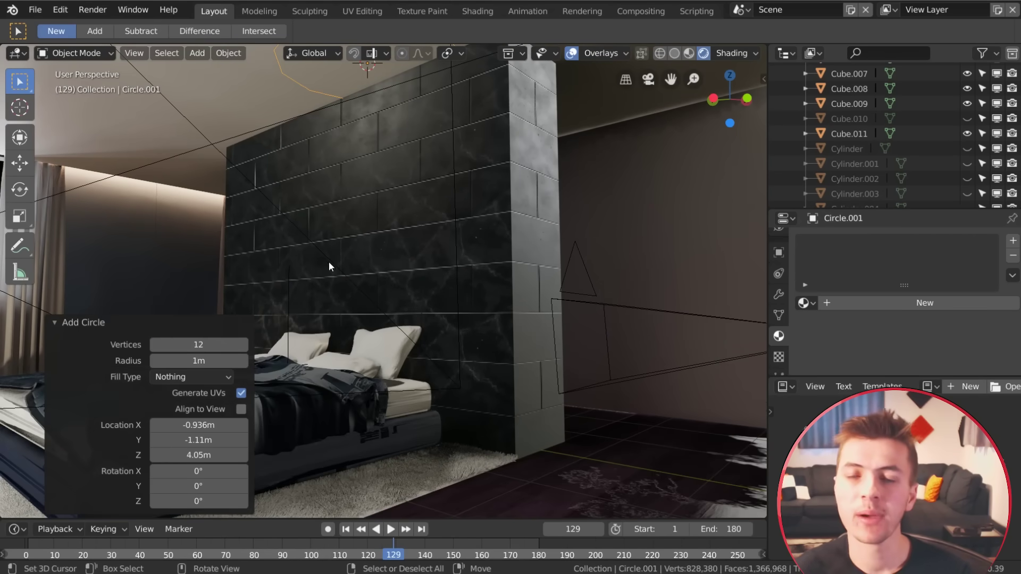
key("t")
middle_click_drag(70, 328, 319, 175)
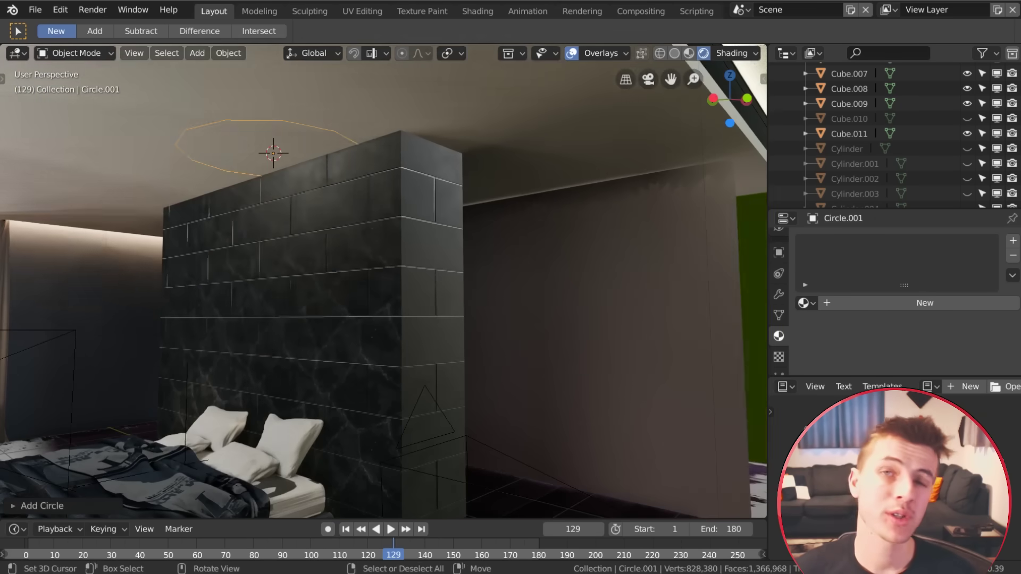
key("s")
left_click(326, 173)
Extrude the small circle straight down along Z into a long hanging cord in front of the tiled wall.
key("Tab")
key("e")
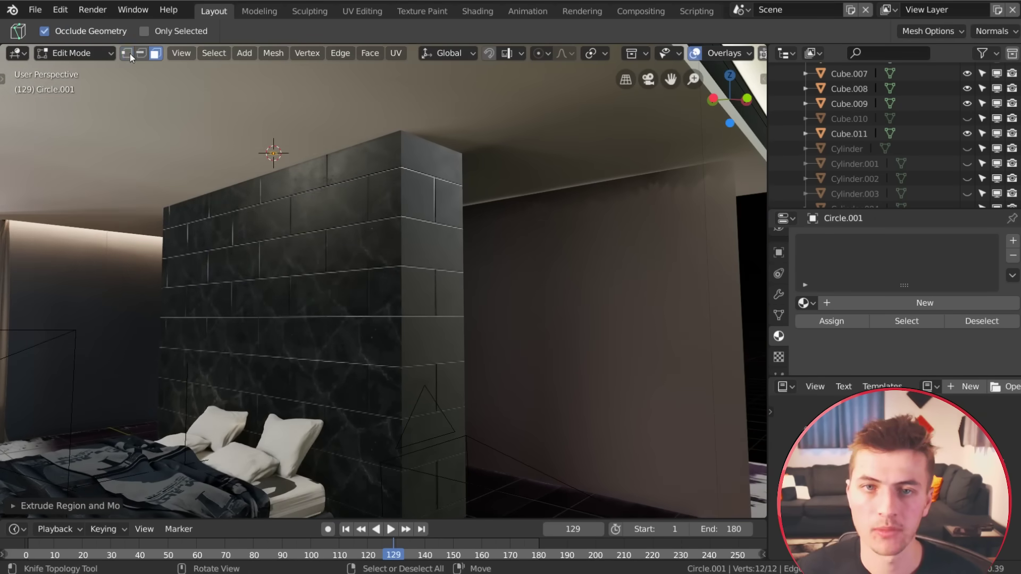
key("z")
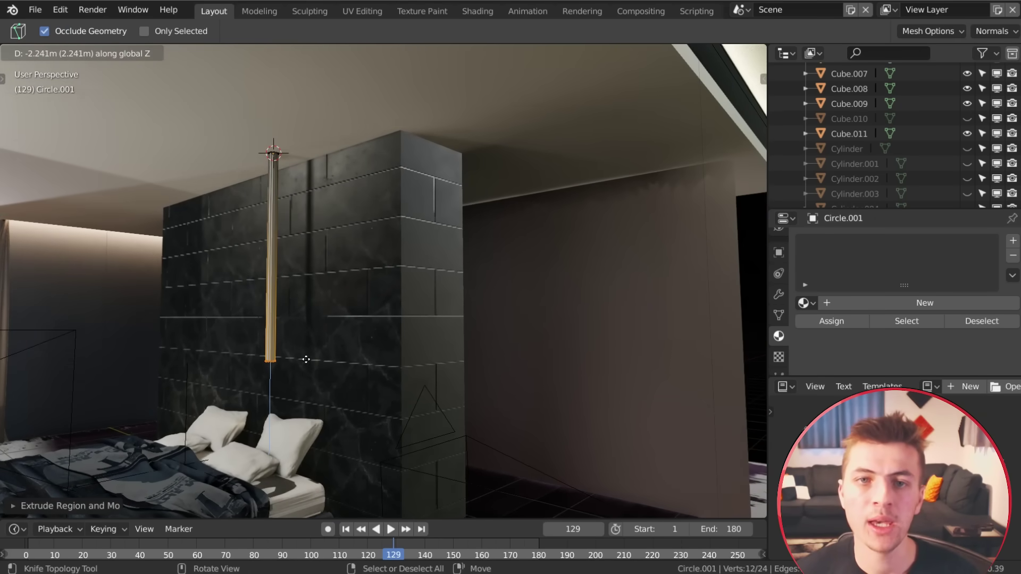
left_click(289, 322)
Scale the whole cord thinner in X and Y only, keeping its length along Z.
scroll(287, 327, "up", 4)
key("s")
key("shift+z")
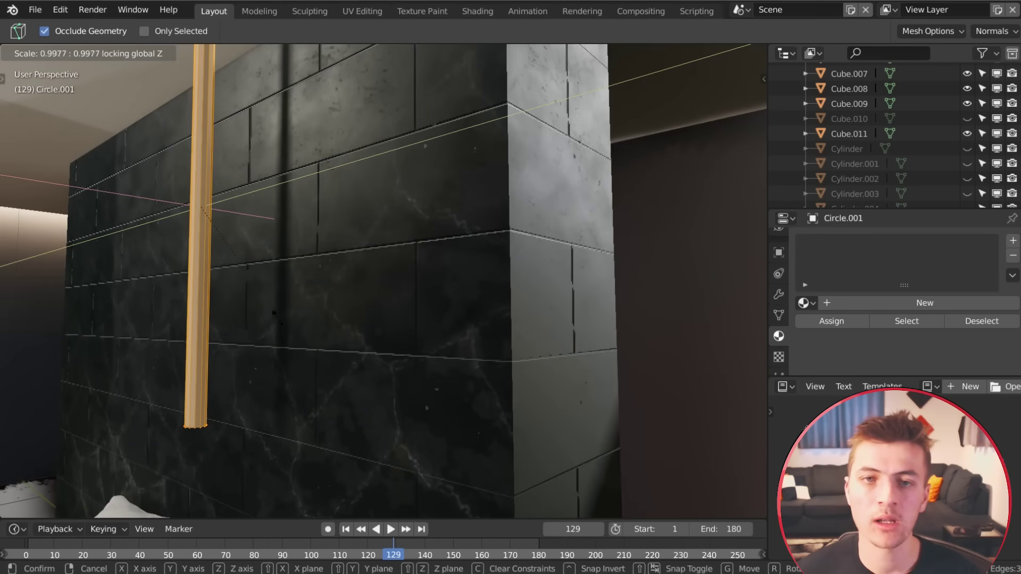
left_click(211, 282)
scroll(273, 283, "down", 3)
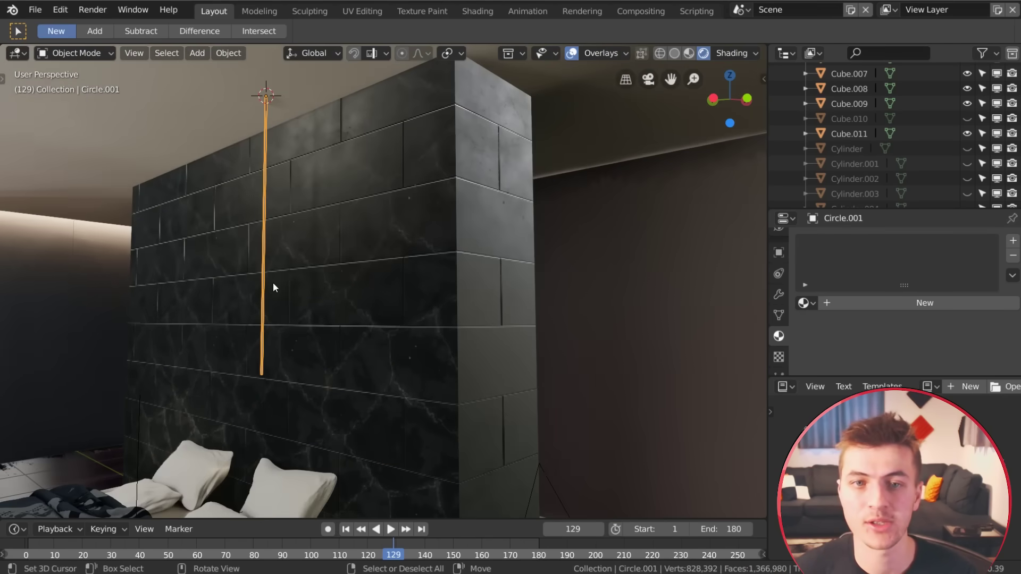
scroll(273, 284, "up", 3)
key("s")
key("shift+z")
left_click(259, 284)
Duplicate the edge loop at the cord's lower end in place and scale the copy up wider than the cord.
middle_click_drag(230, 384, 282, 330, "shift")
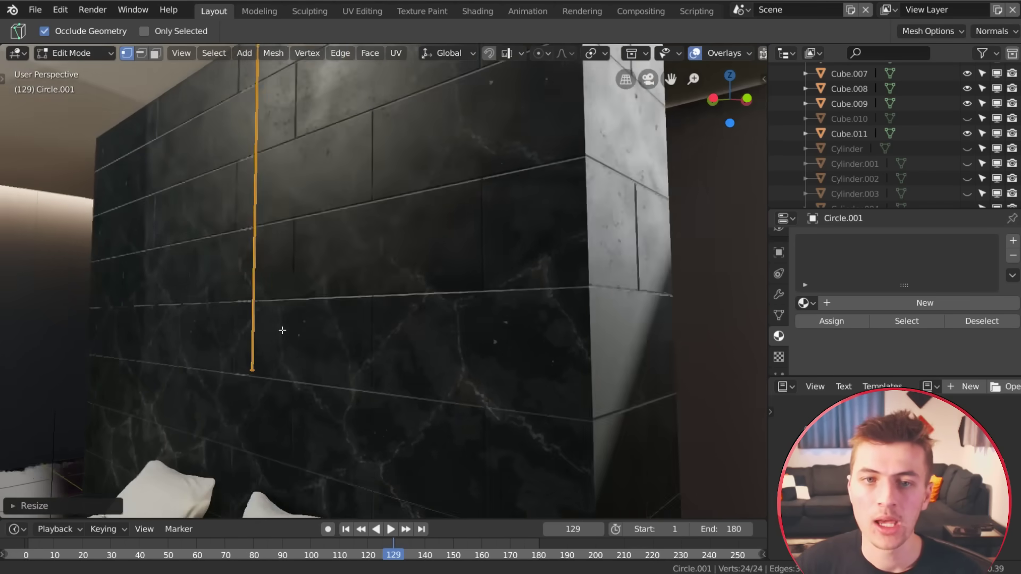
scroll(282, 330, "up", 6)
middle_click_drag(251, 395, 438, 260)
left_click(454, 111, "alt")
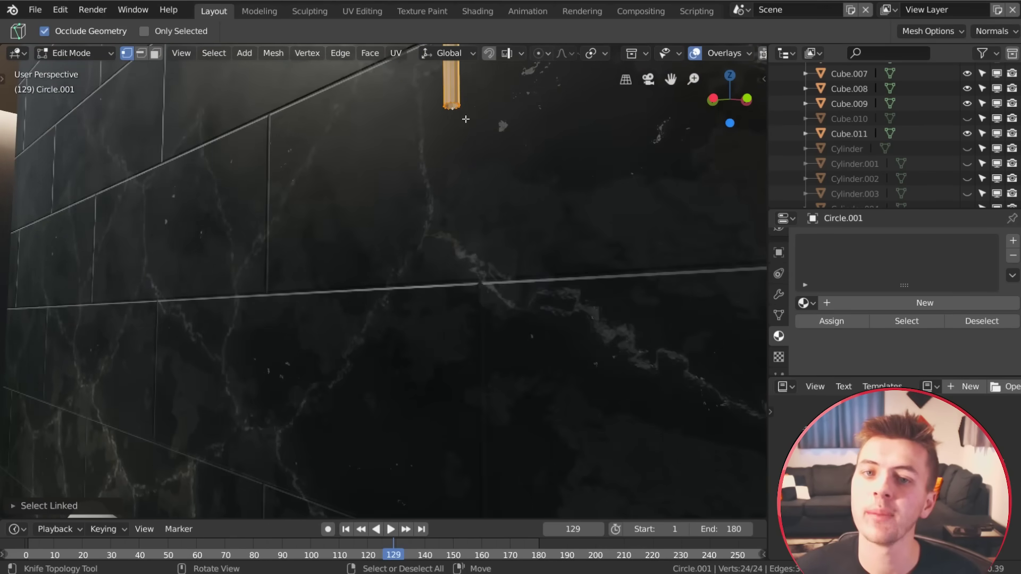
middle_click_drag(468, 116, 312, 258, "shift")
key("shift+d")
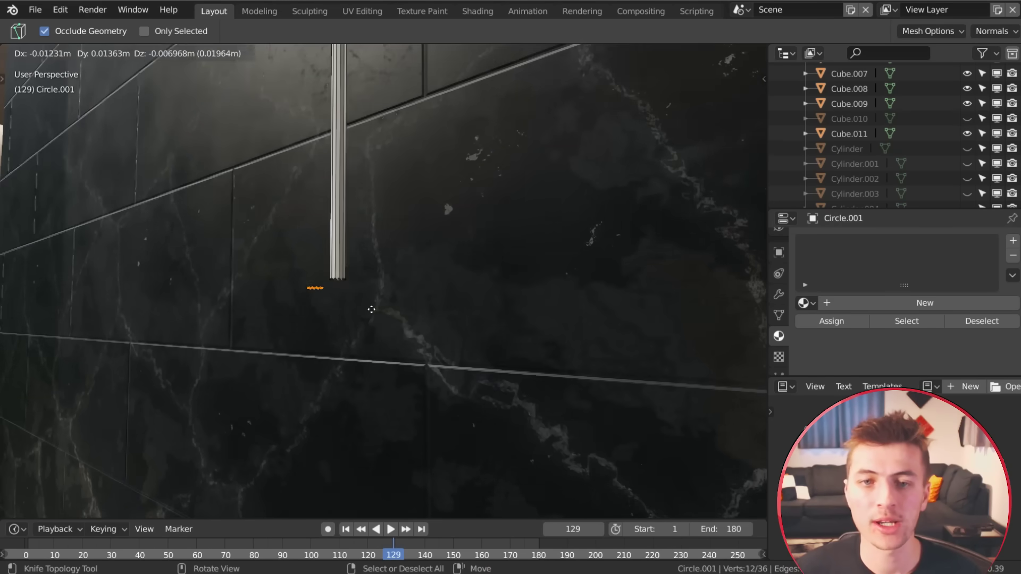
right_click(367, 308)
key("s")
left_click(390, 333)
Extrude the wider loop down along Z into a lamp socket cylinder and add a centred loop cut around its middle.
key("e")
key("z")
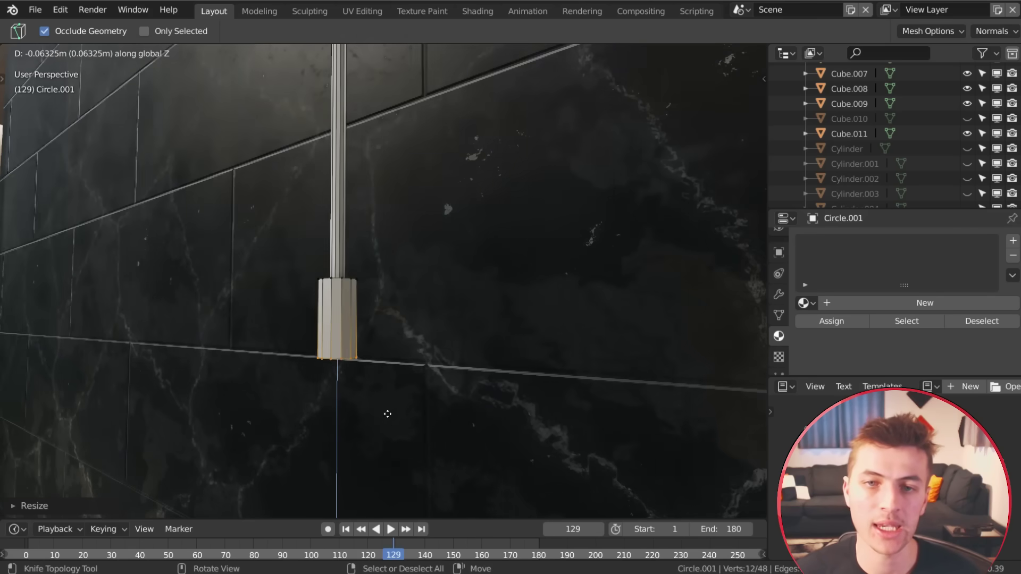
left_click(383, 460)
key("ctrl+r")
left_click(350, 372)
right_click(348, 341)
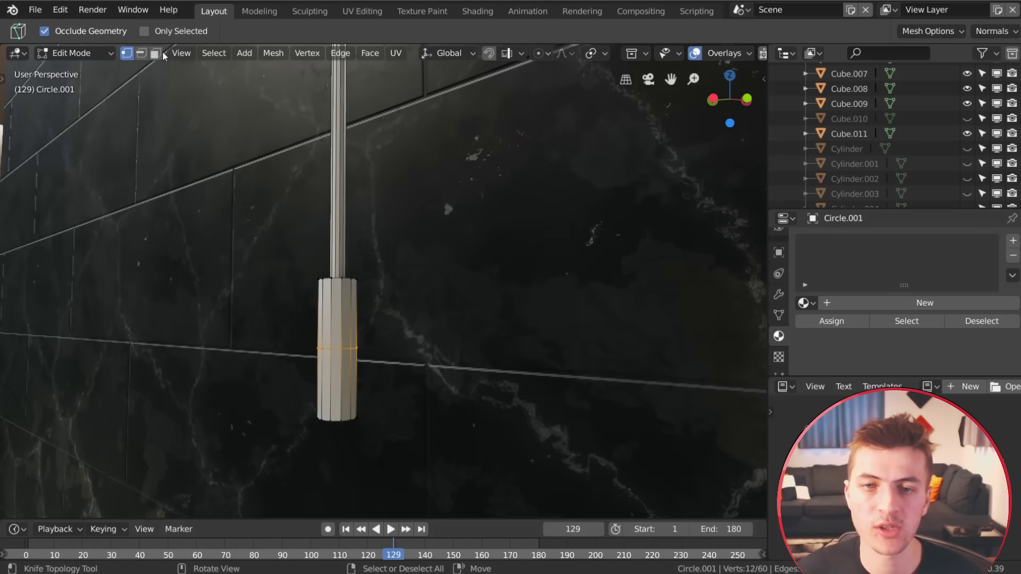
Extrude the face ring on the cylinder's upper half and scale it outward in X and Y to form a thicker collar.
key("3")
left_click(354, 317, "alt")
key("e")
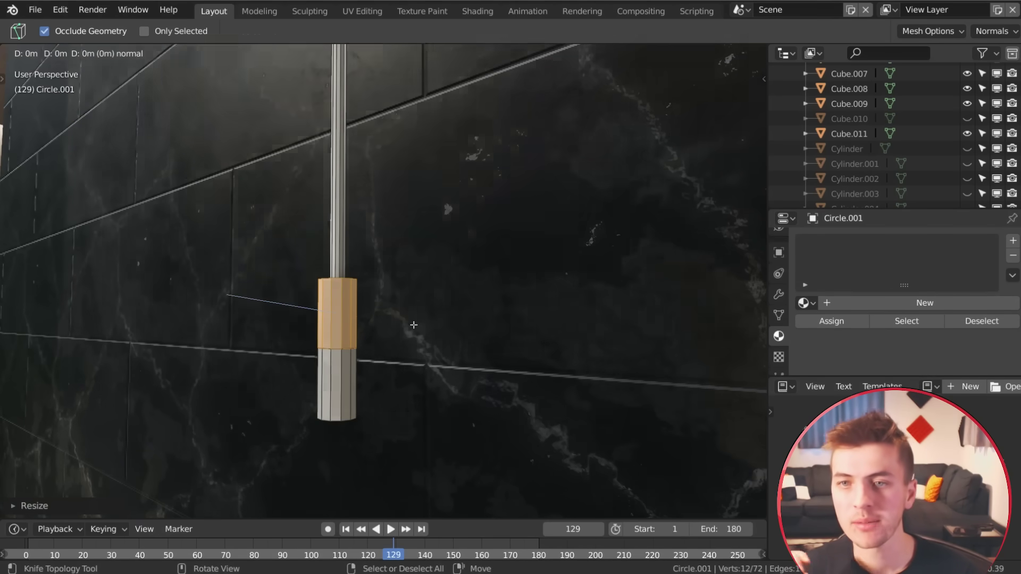
right_click(420, 327)
key("s")
key("shift+z")
left_click(461, 330)
key("Tab")
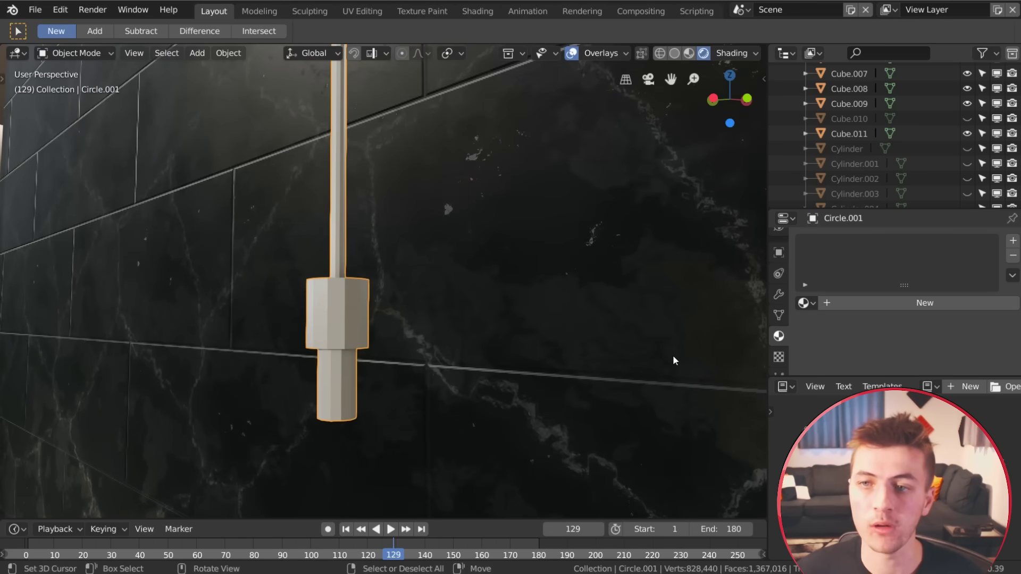
Create a new material for the lamp and set its base color to near-black, RGB 0.007.
left_click(877, 304)
scroll(878, 307, "down", 10)
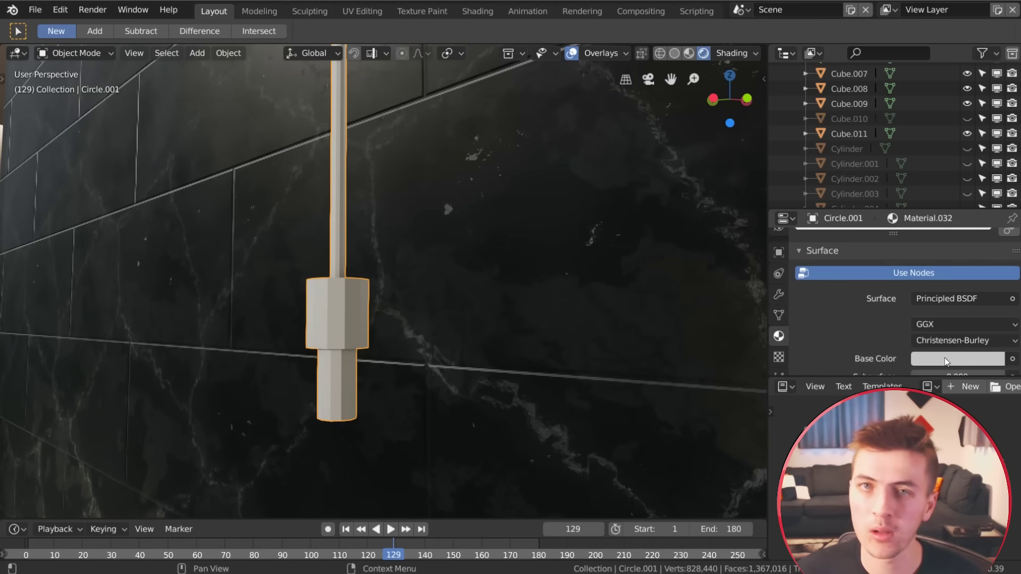
left_click(963, 294)
left_click(994, 184)
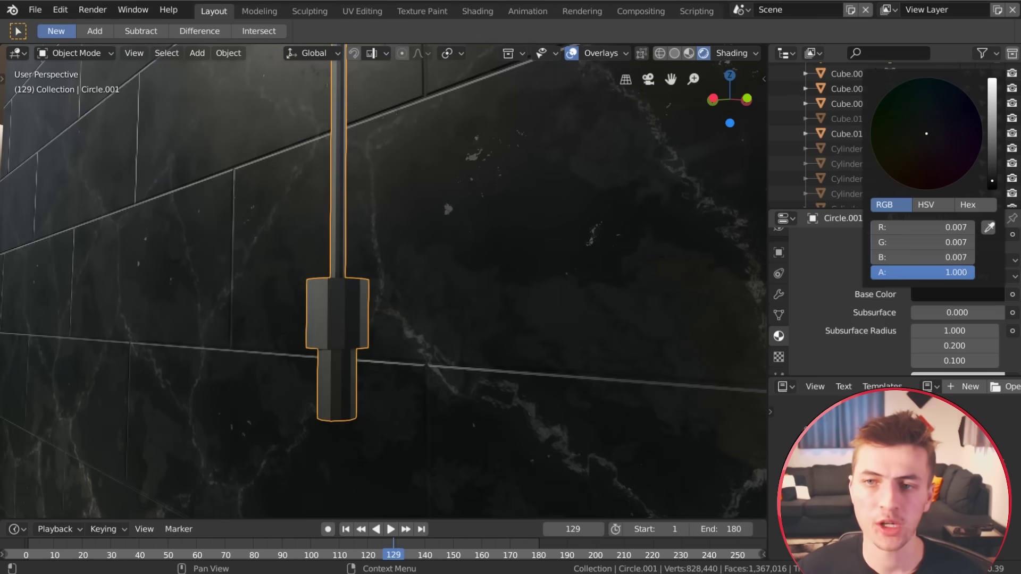
Lower the black lamp material's roughness to 0.322.
scroll(965, 342, "down", 2)
scroll(962, 351, "down", 1)
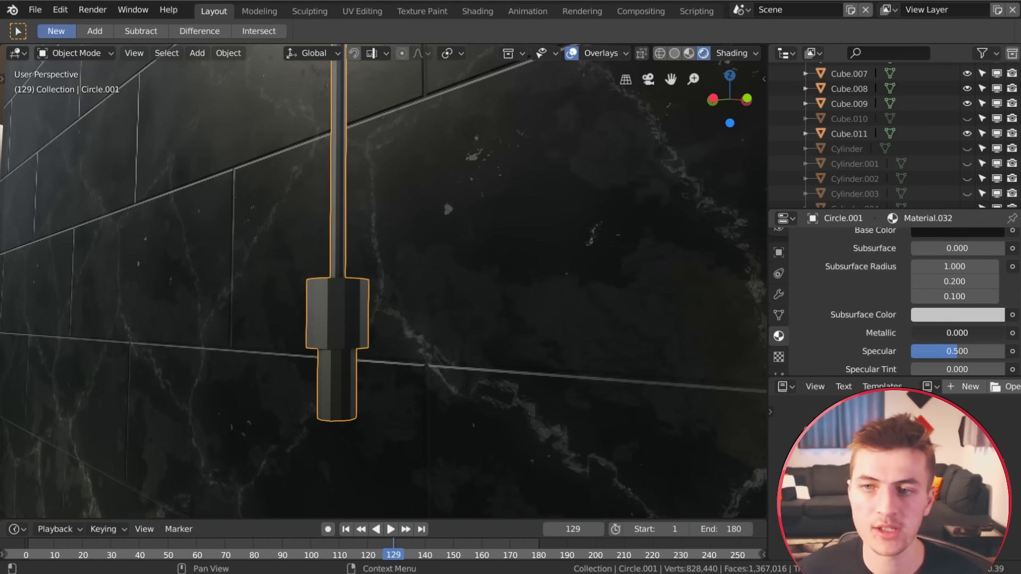
left_click(883, 342)
scroll(883, 342, "down", 2)
left_click_drag(969, 348, 953, 348)
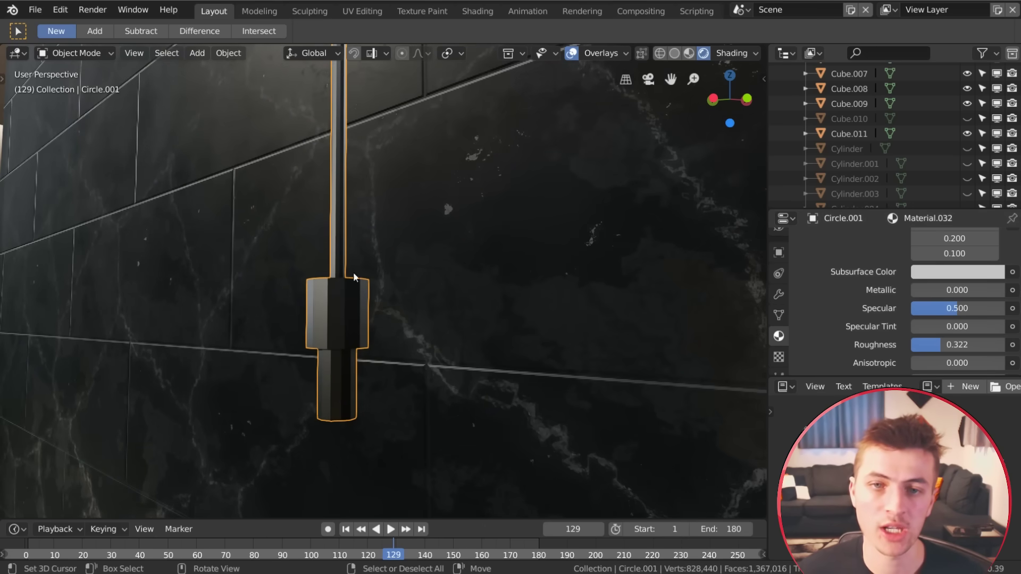
Apply Shade Smooth to the hanging lamp object.
key("F3")
type("sm")
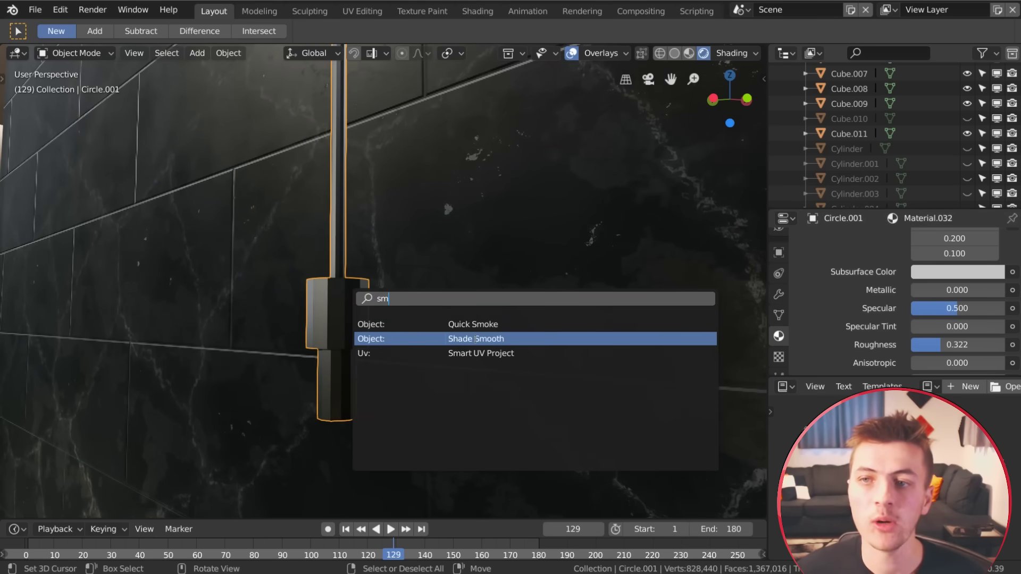
key("Return")
Add a second material slot to the lamp and create a new material in it.
scroll(884, 276, "up", 15)
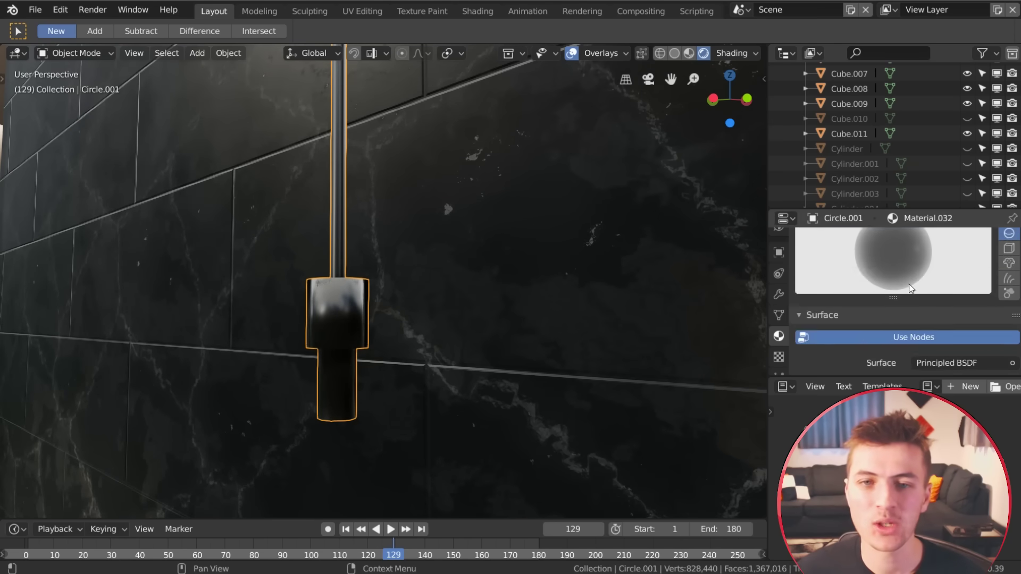
left_click(1013, 240)
left_click(932, 333)
scroll(872, 296, "down", 5)
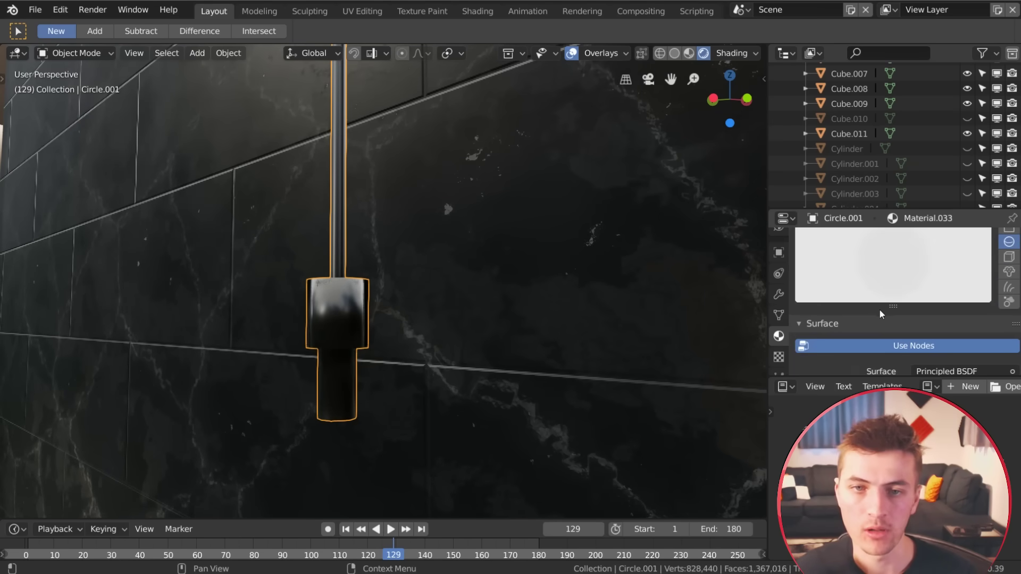
Select all faces of the lamp's narrower lower section, including the hidden ones using X-ray, and assign the second material to them.
key("Tab")
left_click(351, 413)
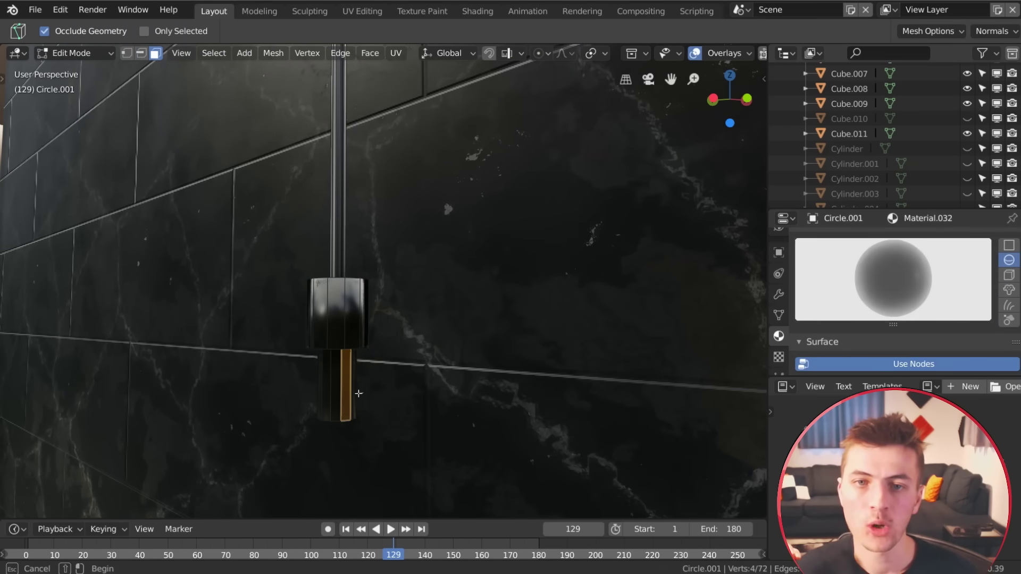
left_click_drag(359, 395, 315, 375)
key("g")
right_click(394, 353)
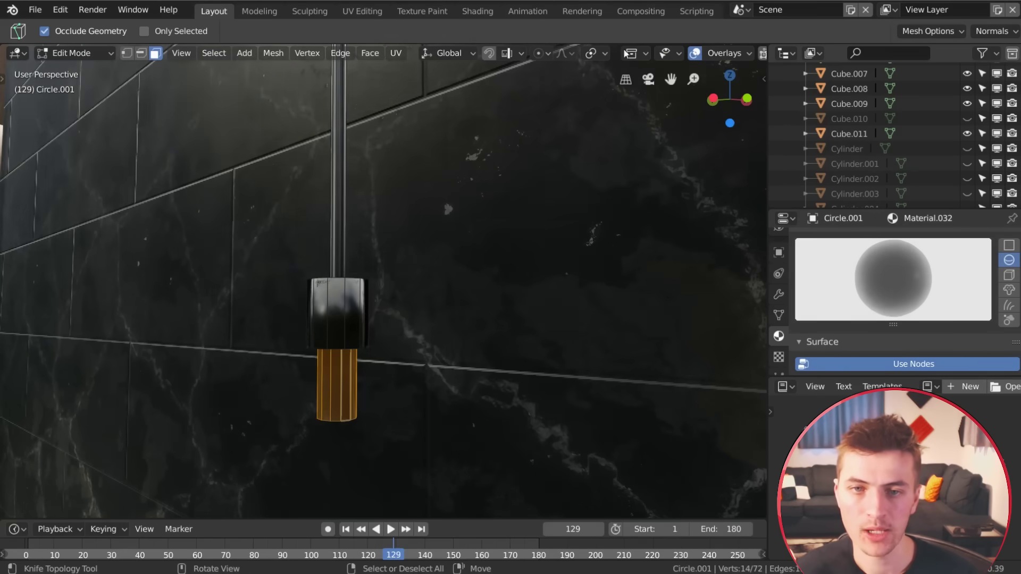
scroll(658, 55, "down", 5)
left_click(658, 53)
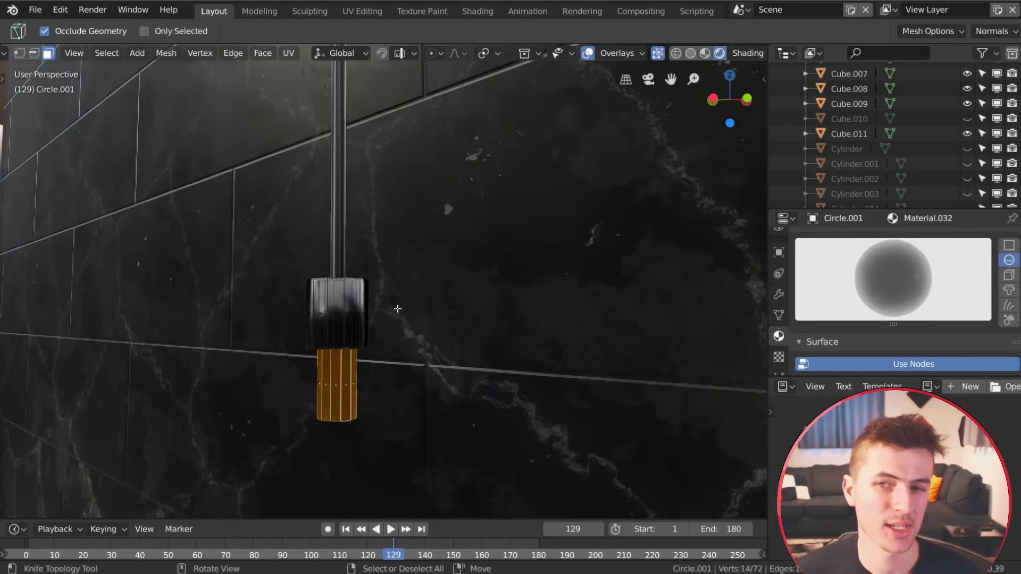
left_click_drag(376, 429, 319, 385)
scroll(845, 288, "up", 7)
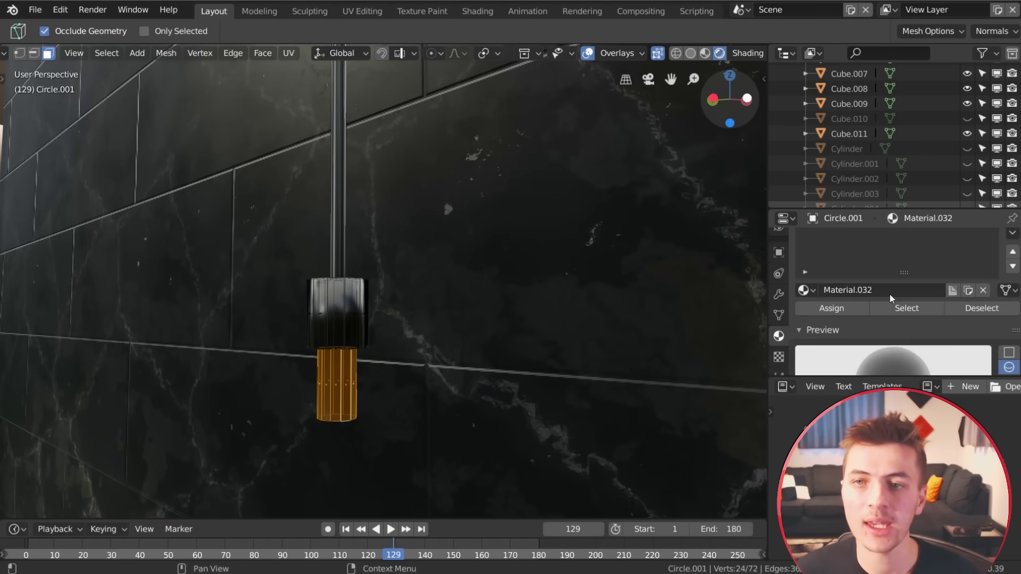
left_click(844, 259)
left_click(840, 351)
Change the second material's surface shader to Emission with a strength of 15 and open its color for editing.
scroll(882, 332, "down", 8)
scroll(885, 335, "down", 2)
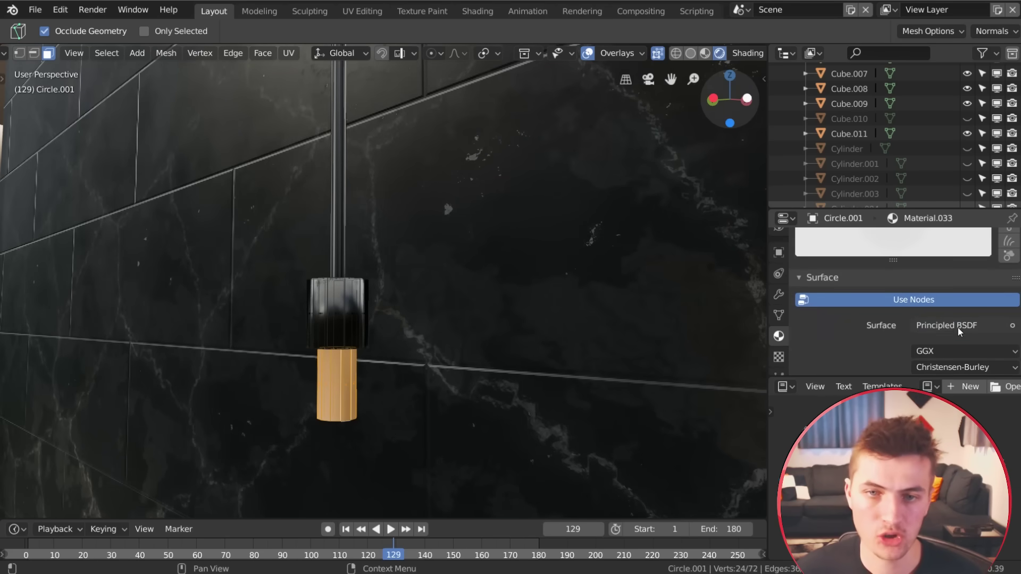
left_click(951, 325)
left_click(845, 35)
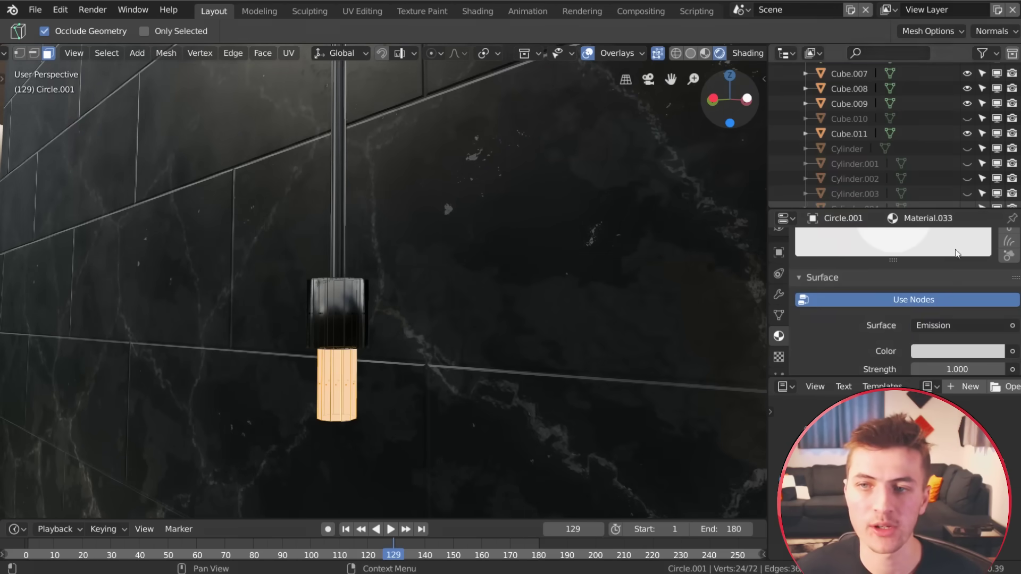
scroll(943, 322, "down", 2)
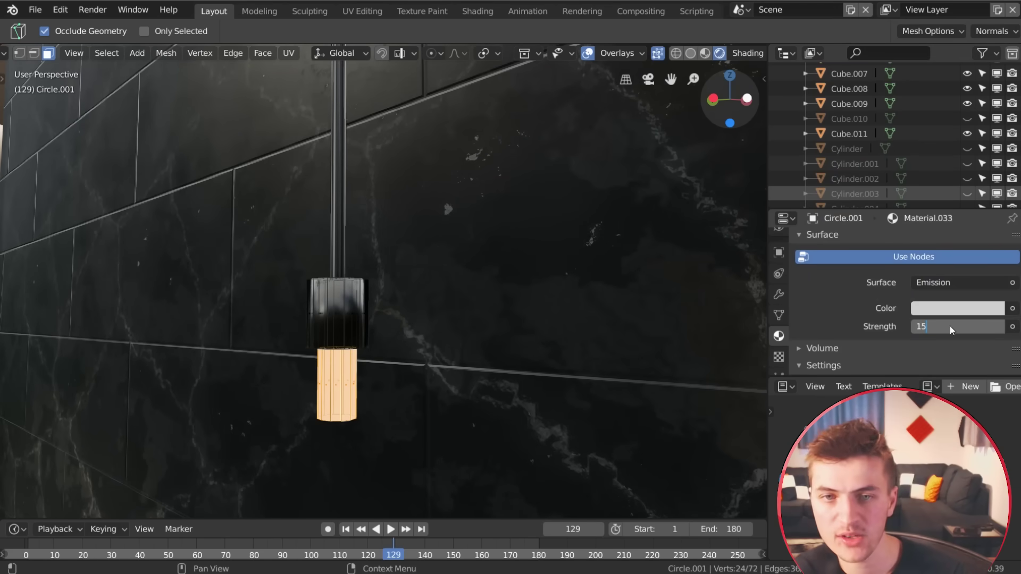
left_click(958, 310)
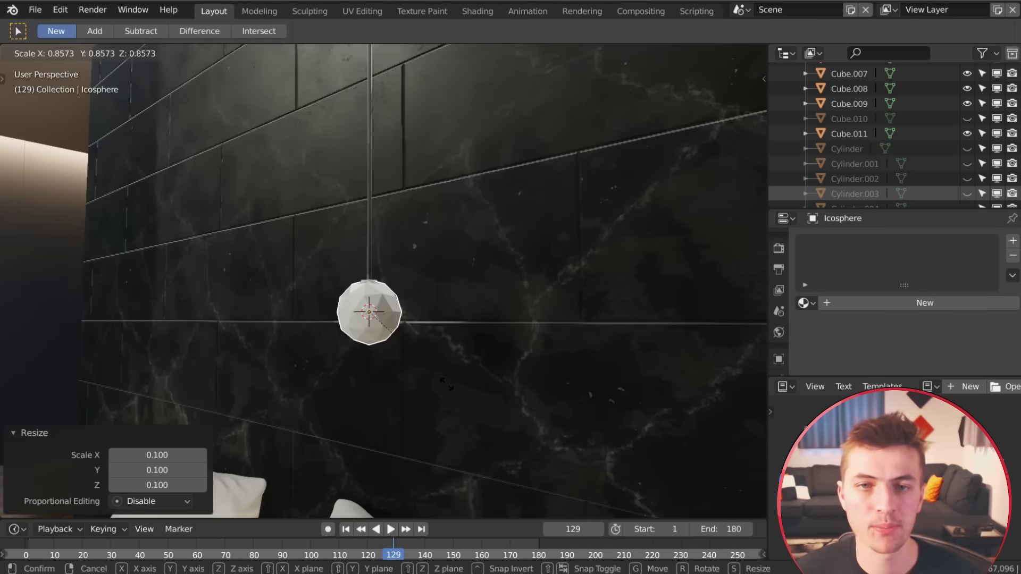
Scale the icosphere around the lamp's bulb by a factor of 0.901 and create a new material for it.
left_click(452, 391)
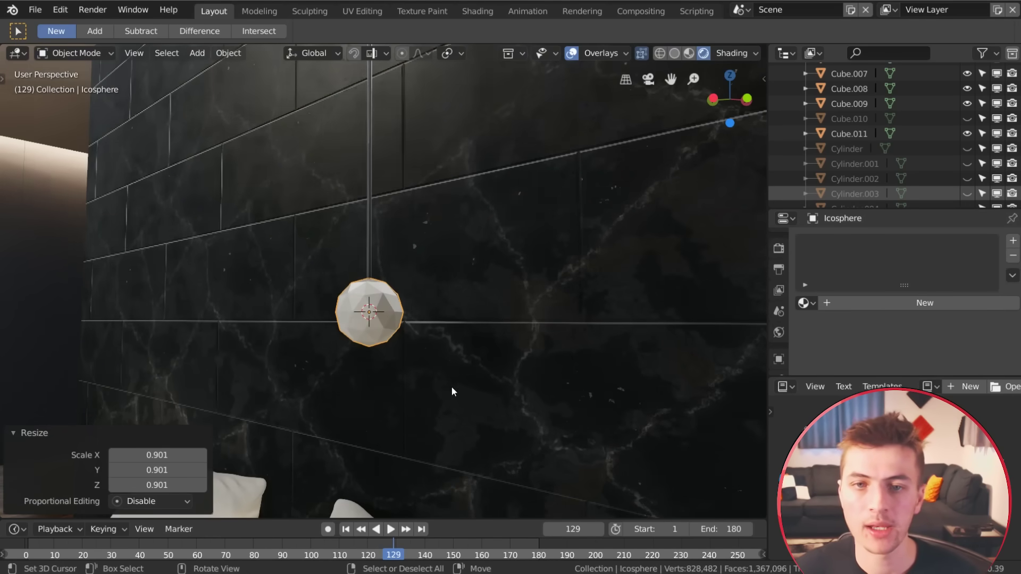
scroll(445, 396, "up", 6)
left_click(925, 303)
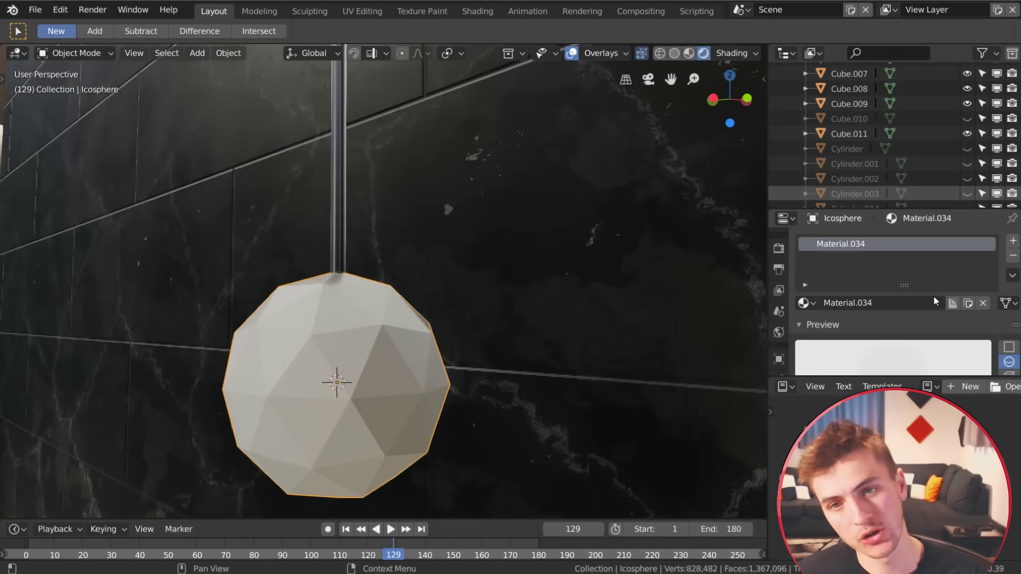
Split the 3D viewport in two and switch one half to the Shader Editor for the sphere's material nodes.
left_click_drag(3, 45, 387, 213)
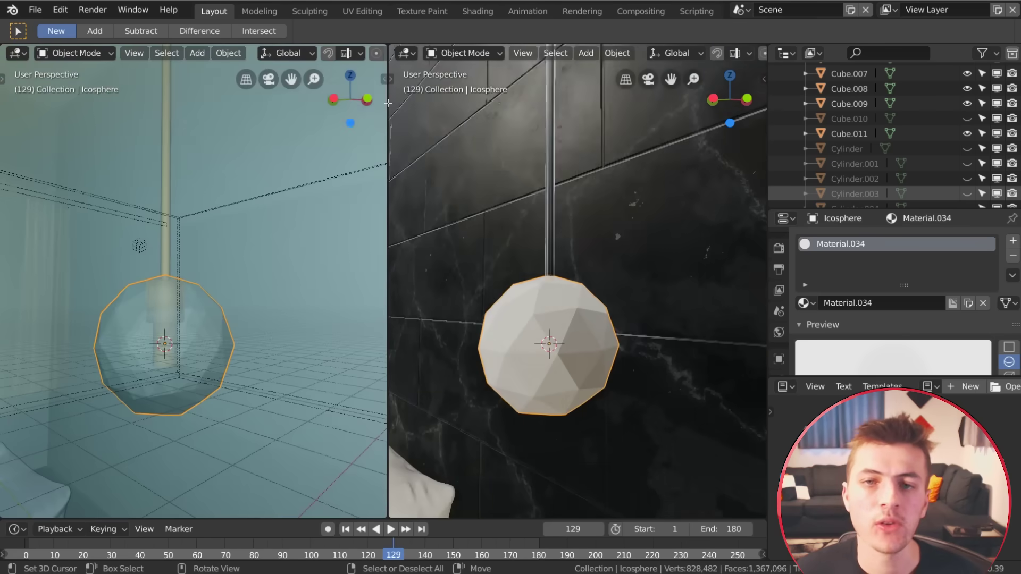
left_click(16, 53)
left_click(53, 154)
key("n")
scroll(178, 290, "up", 3)
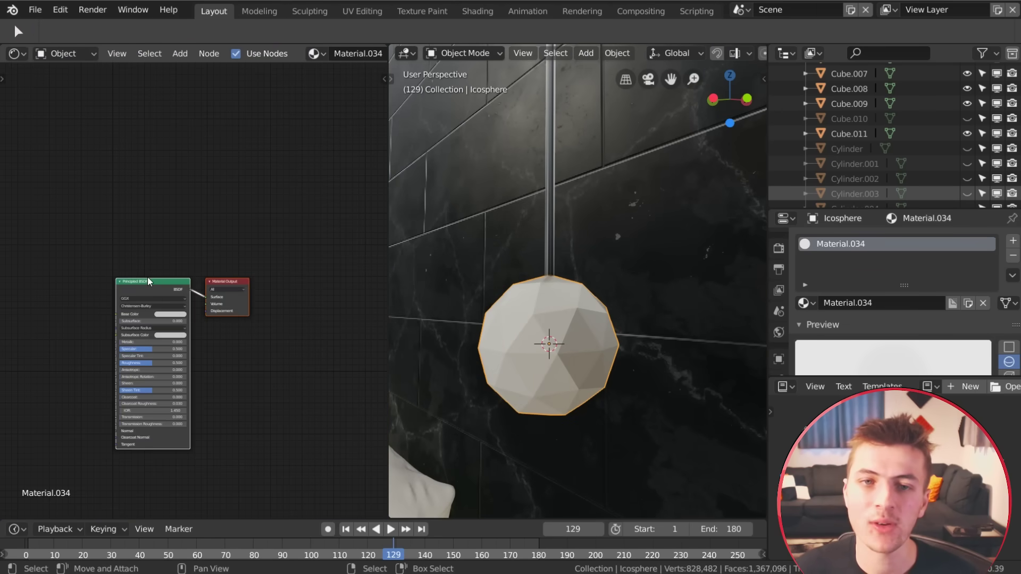
Replace the sphere material's Principled BSDF node with a Glass BSDF node, keeping the Material Output node.
key("x")
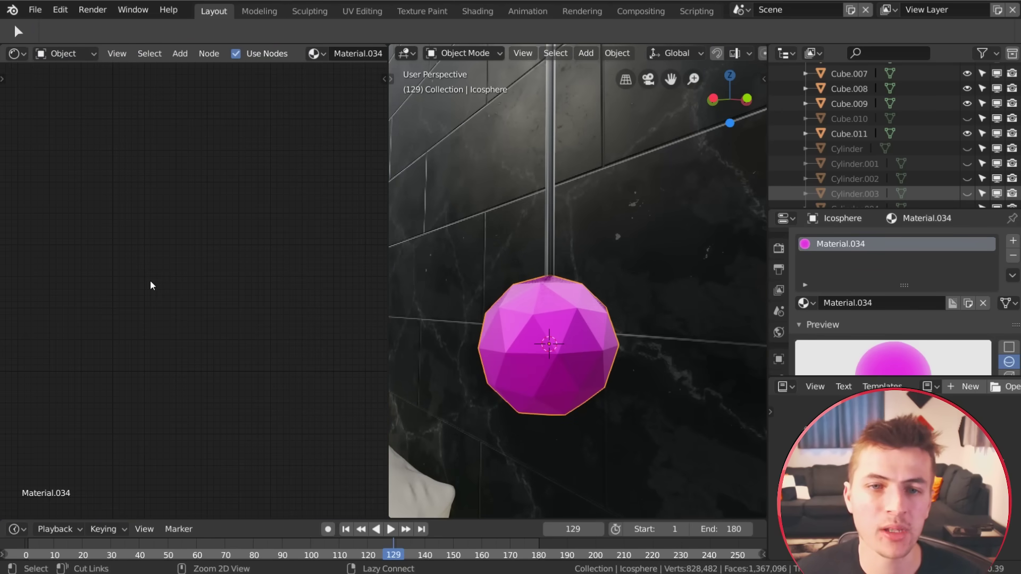
key("ctrl+z")
left_click(146, 311)
key("x")
key("shift+a")
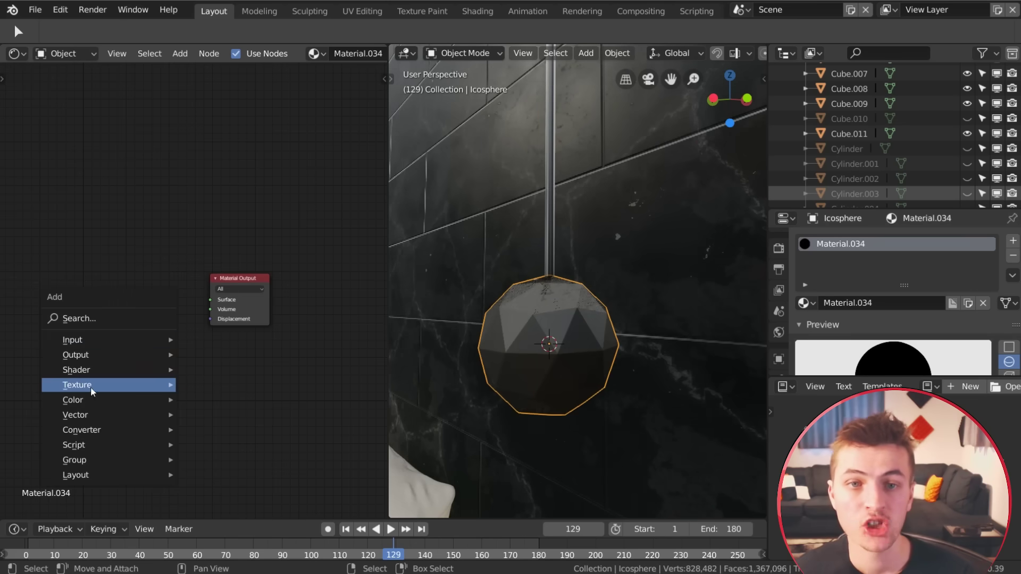
mouse_move(90, 370)
left_click(228, 193)
left_click(116, 290)
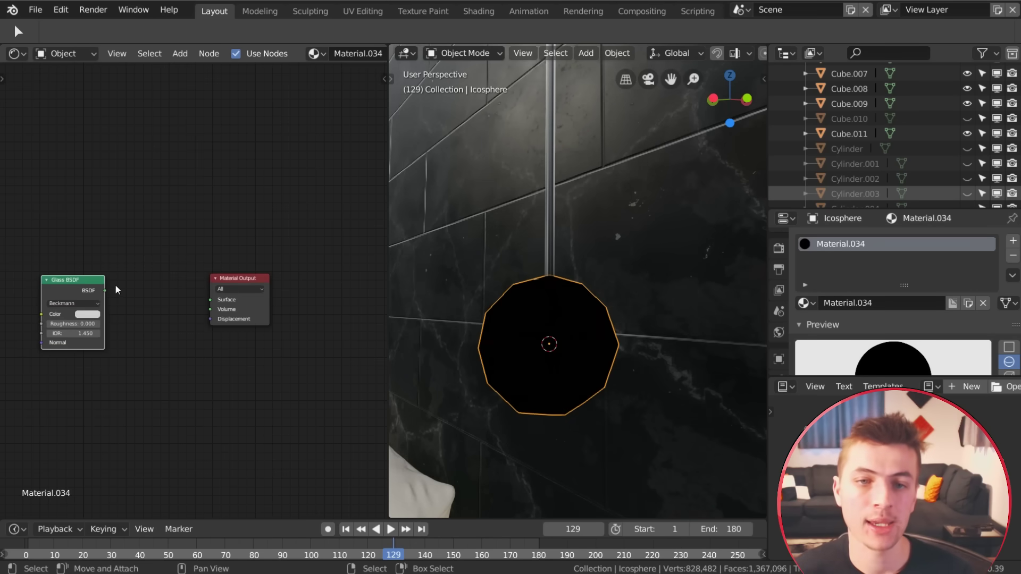
Add Mix Shader and Transparent BSDF nodes, and connect the Glass and Transparent shaders to the mix's two shader inputs.
key("shift+a")
mouse_move(117, 286)
left_click(228, 351)
left_click(134, 286)
key("shift+a")
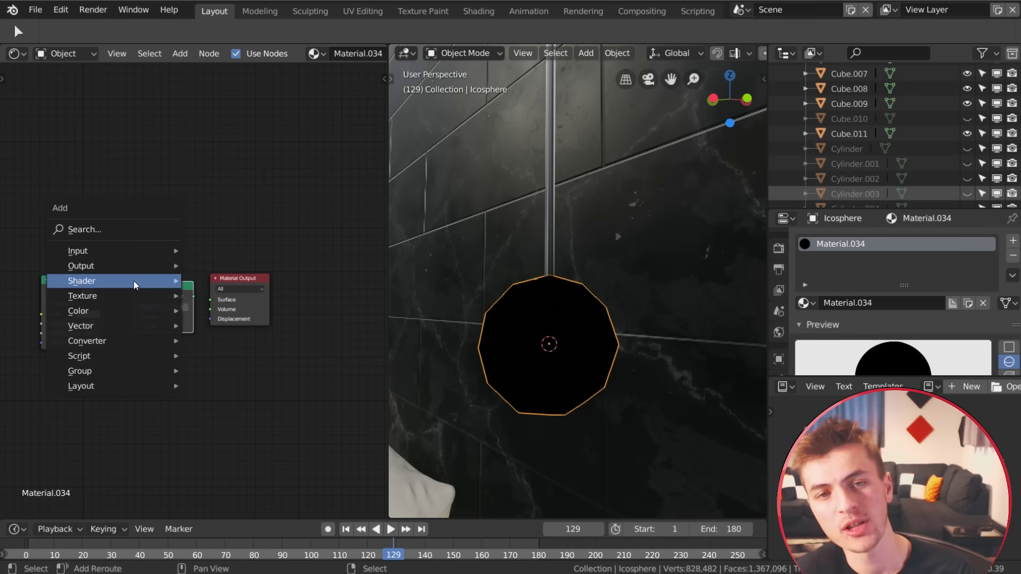
left_click(239, 424)
left_click(104, 377)
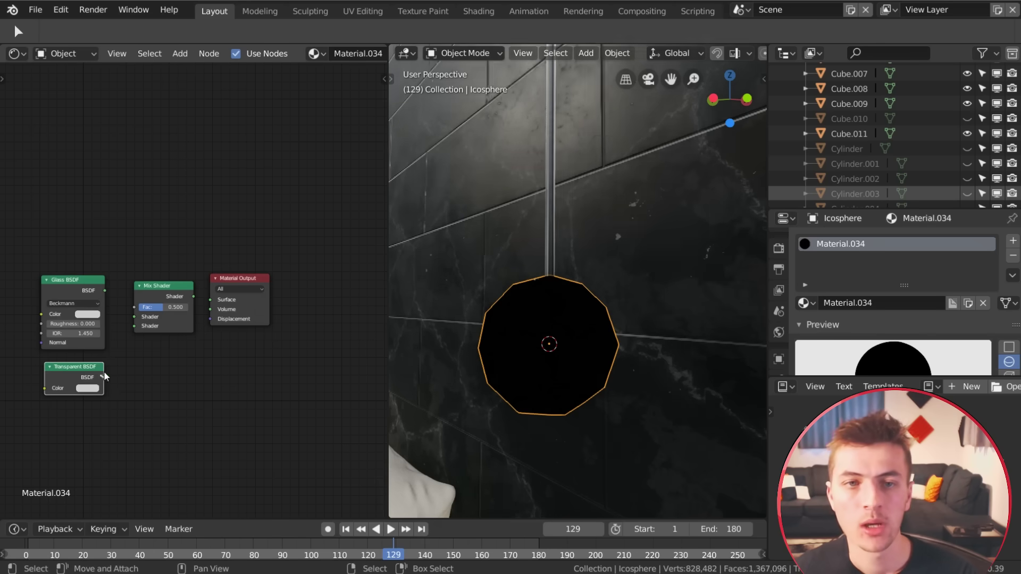
left_click_drag(104, 376, 134, 333)
left_click_drag(105, 291, 134, 317)
Add a Fresnel node as the mix factor with the Glass IOR at 1.400, and connect the Mix Shader to the Surface output.
key("shift+a")
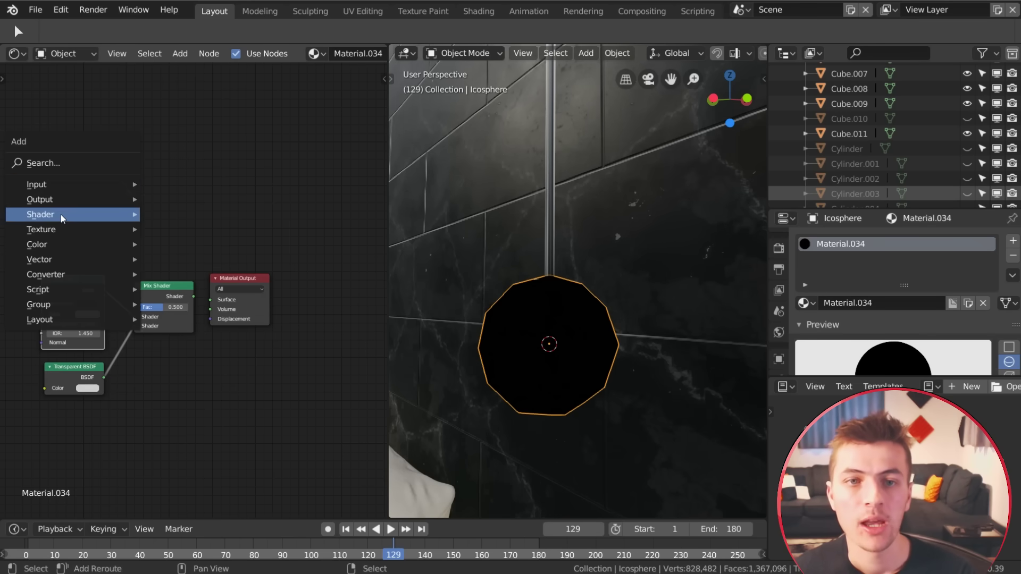
mouse_move(64, 184)
left_click(176, 269)
left_click(101, 235)
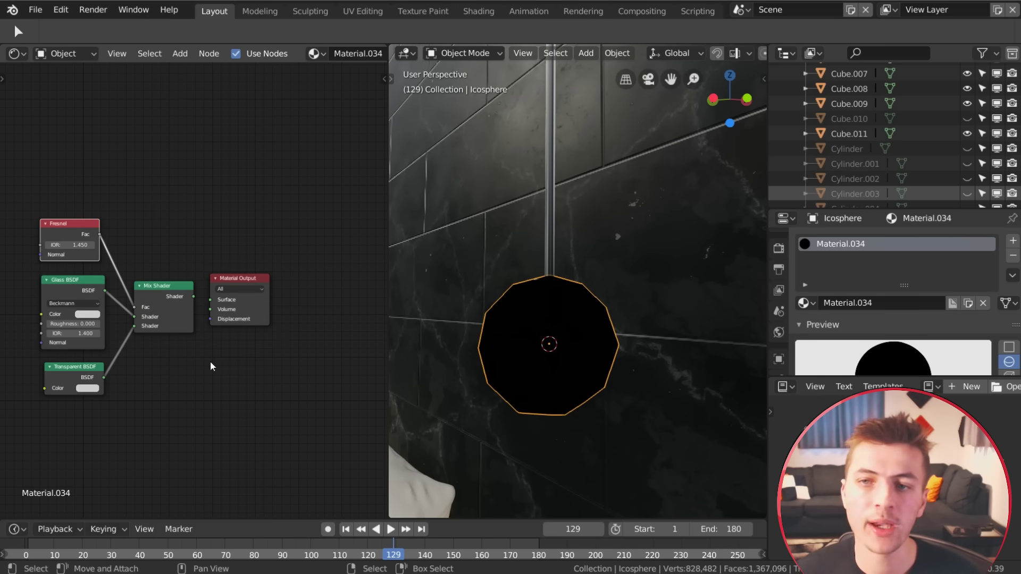
left_click(87, 388)
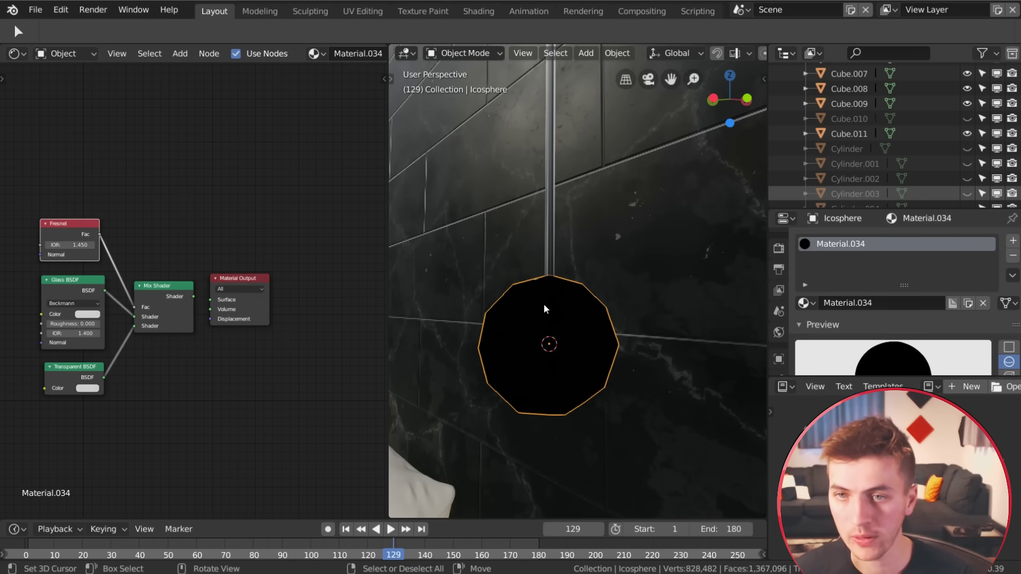
left_click_drag(194, 296, 210, 299)
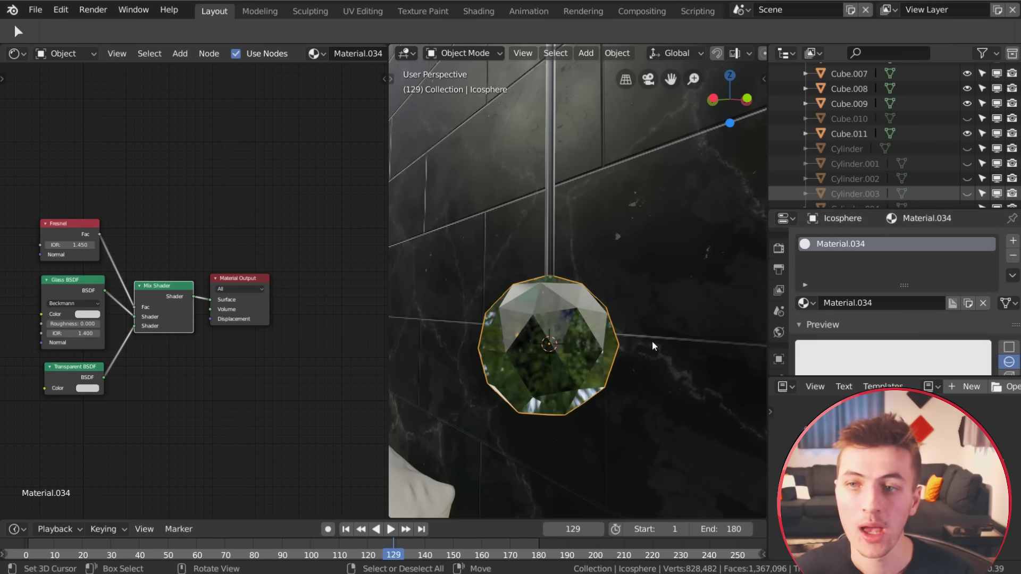
Set the glass material's Blend Mode to Multiply and enable Screen Space Refraction.
scroll(904, 335, "down", 10)
left_click(938, 299)
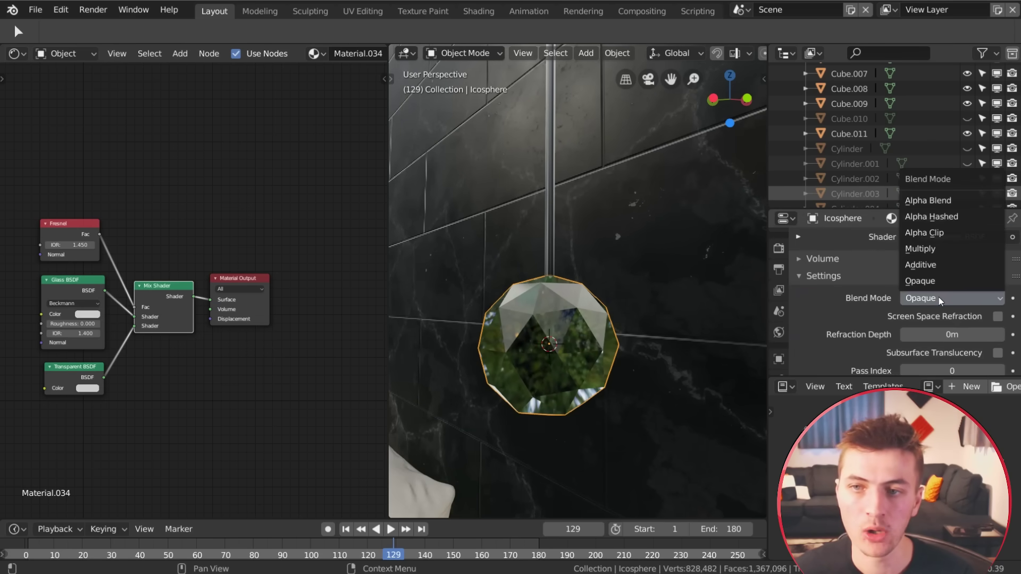
left_click(928, 248)
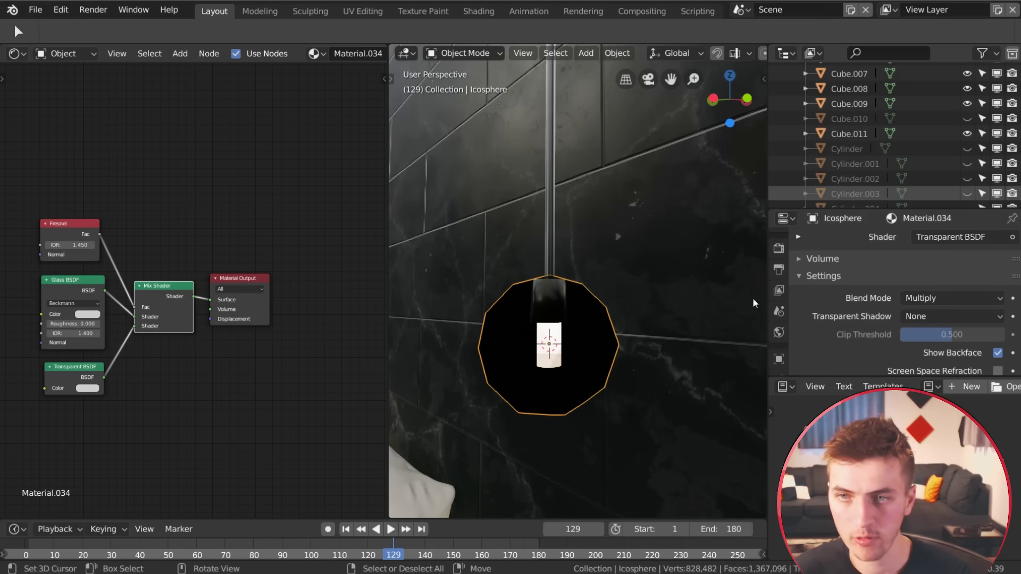
scroll(900, 323, "down", 1)
scroll(824, 312, "down", 1)
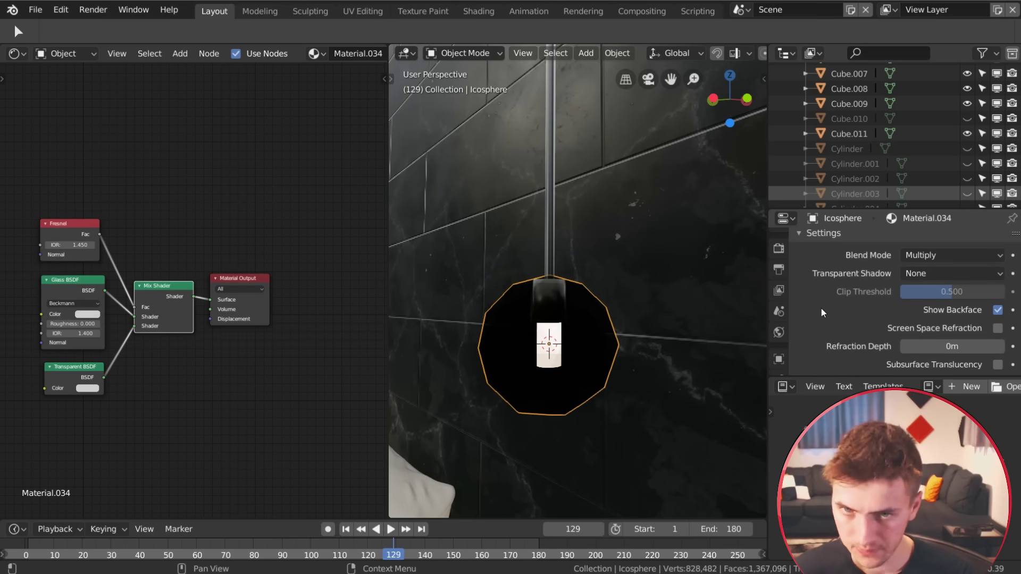
scroll(823, 311, "down", 1)
left_click(998, 307)
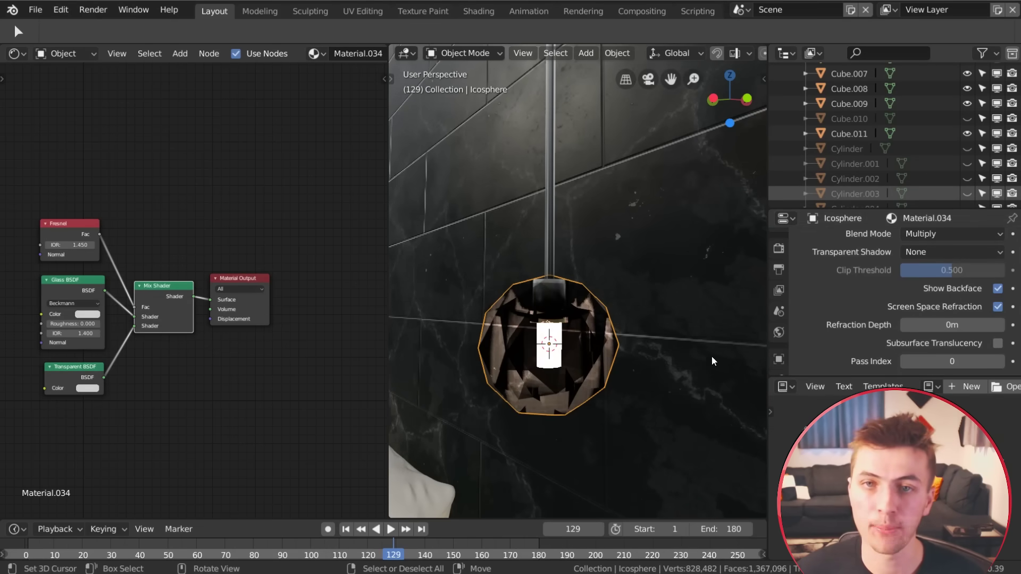
Add a point light at the center of the glass globe and merge the Shader Editor area back into the 3D viewport.
key("shift+a")
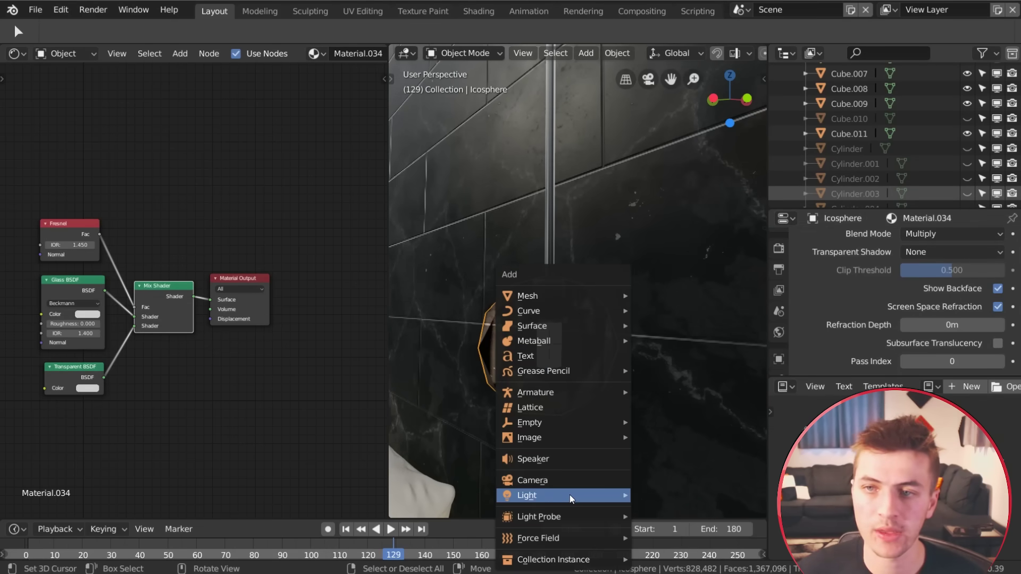
mouse_move(616, 495)
left_click(684, 497)
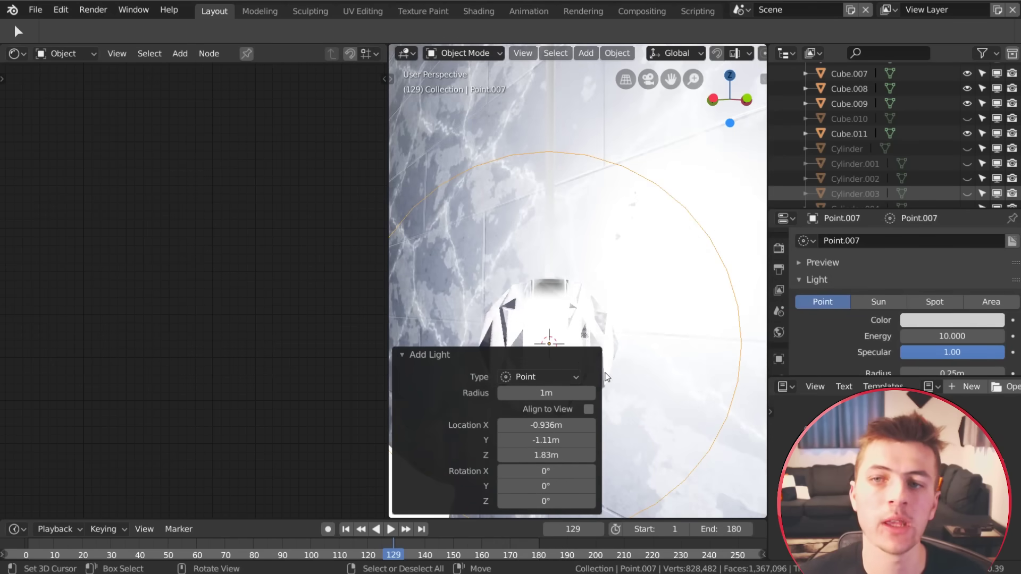
left_click(402, 355)
scroll(518, 337, "down", 6)
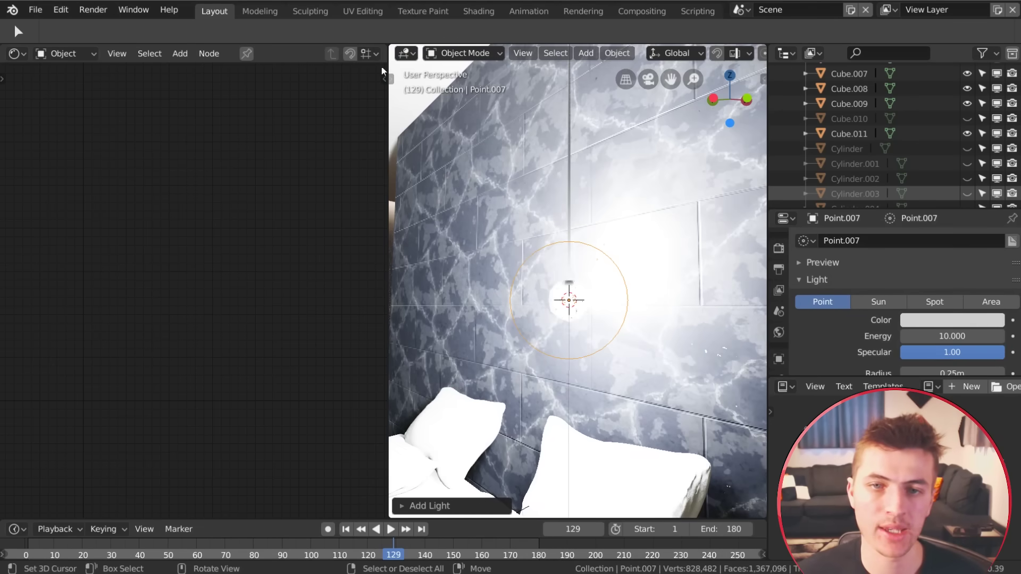
left_click_drag(391, 46, 269, 50)
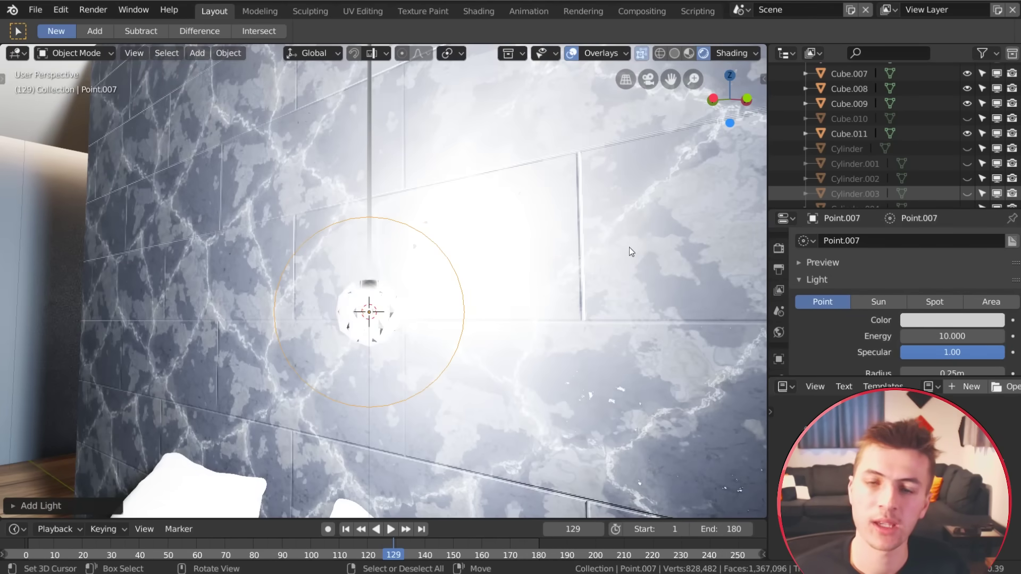
Set the point light's energy to 0.2 and its radius to 0.2 m.
left_click(948, 339)
type(".2")
key("Return")
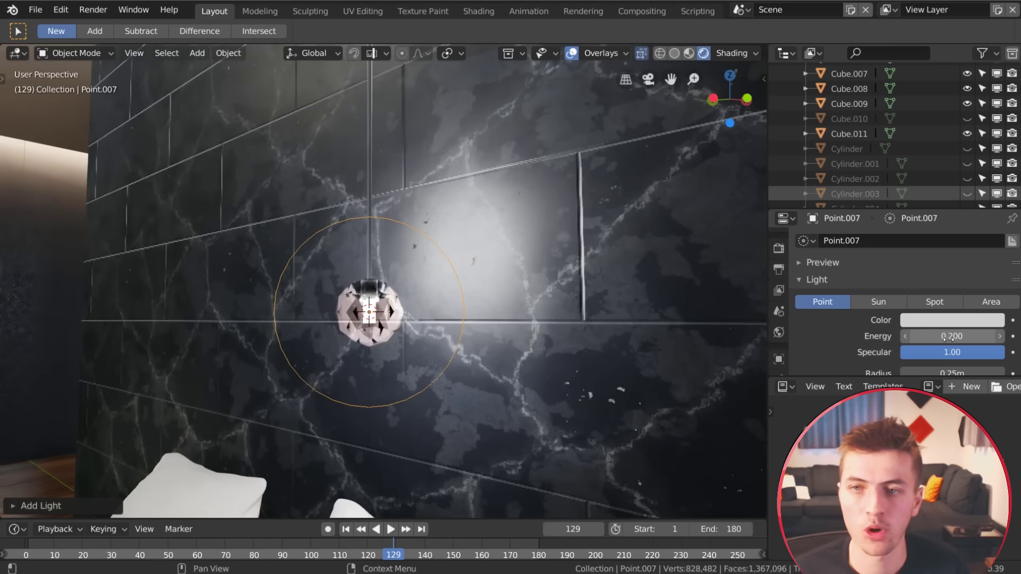
scroll(961, 318, "down", 1)
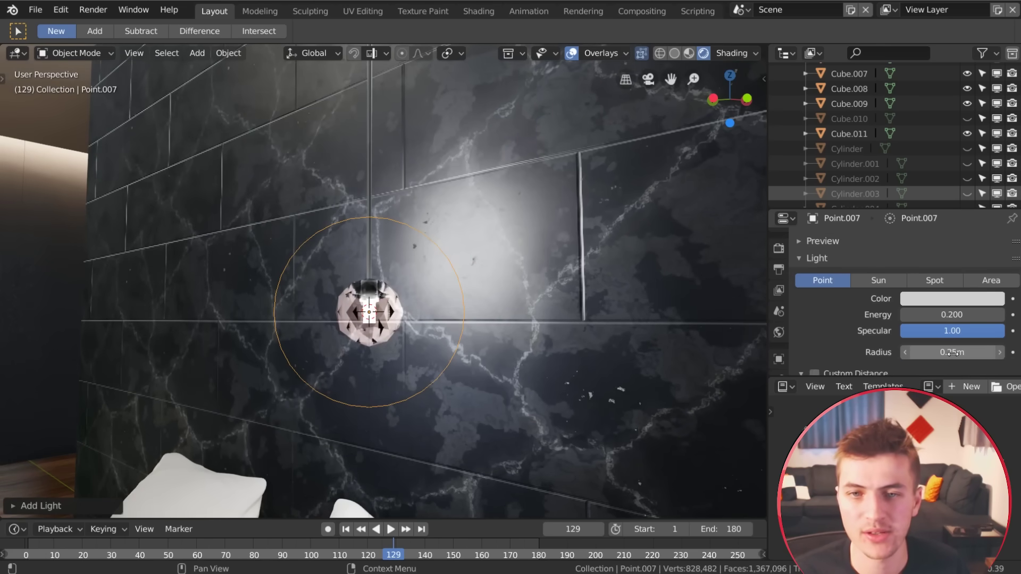
left_click(952, 353)
type(".2")
key("Return")
Review the glass globe's material settings and tint the lamp's point light a warm color.
right_click(348, 320)
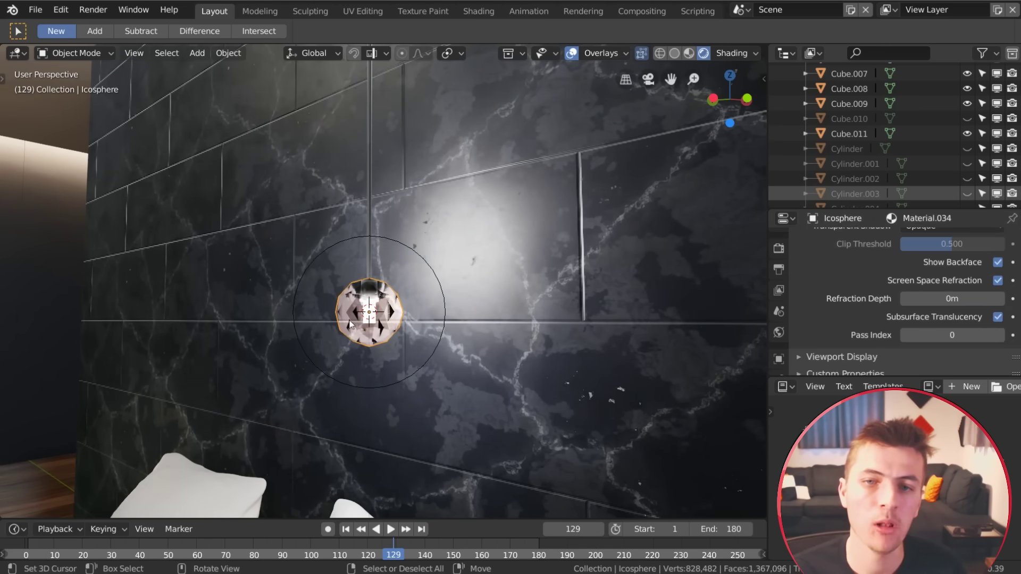
scroll(442, 321, "down", 6)
middle_click_drag(451, 329, 393, 334)
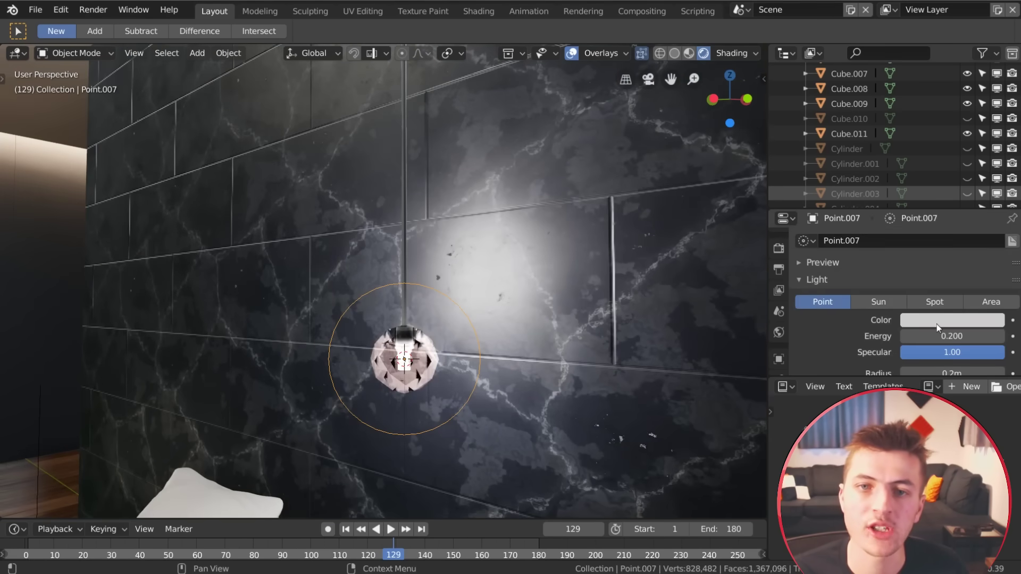
left_click(937, 321)
left_click_drag(928, 175, 920, 186)
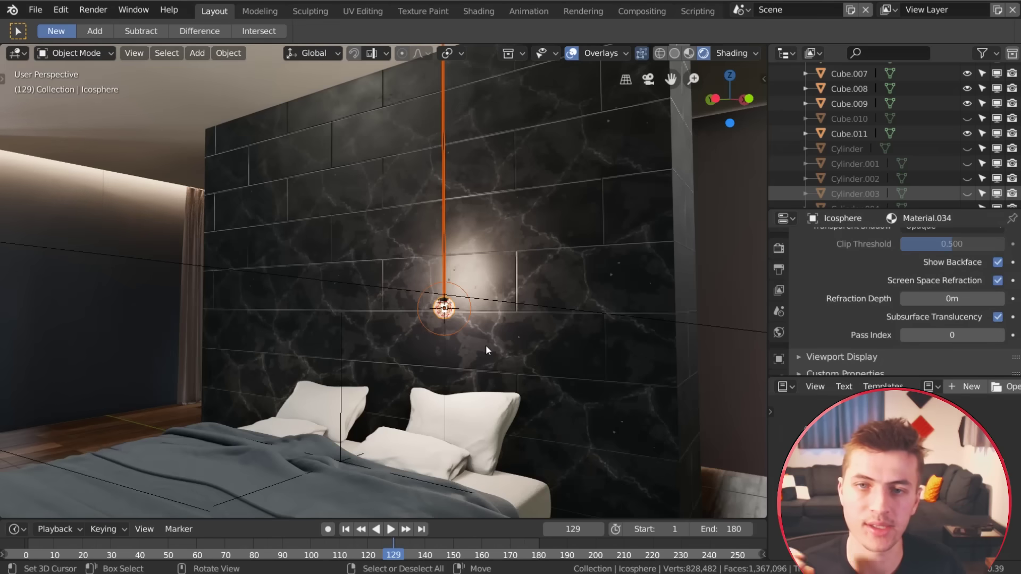
Duplicate the whole lamp with its globe and light twice, placing one copy higher and one lower on either side of the original.
key("shift+d")
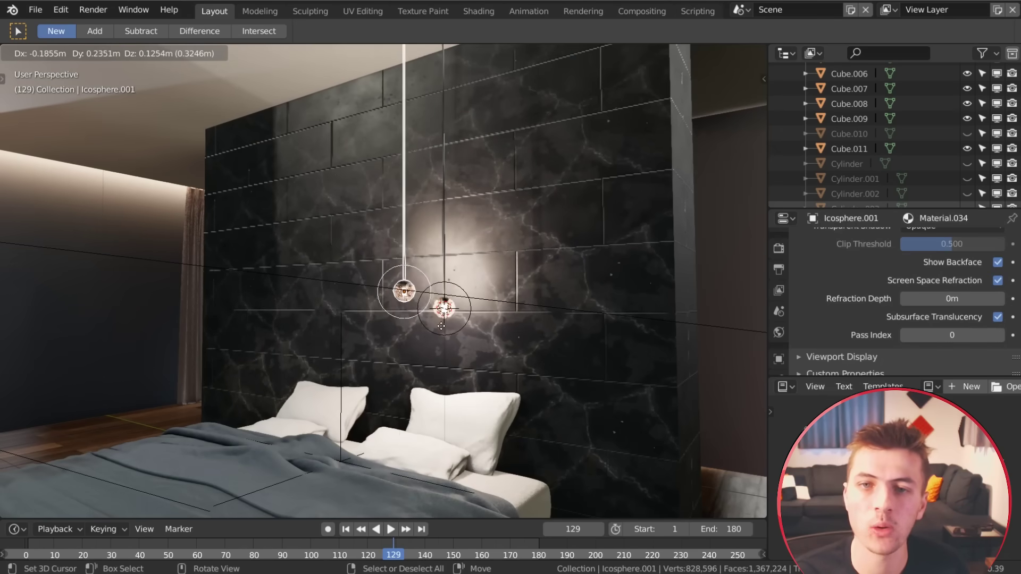
left_click(437, 321)
key("shift+d")
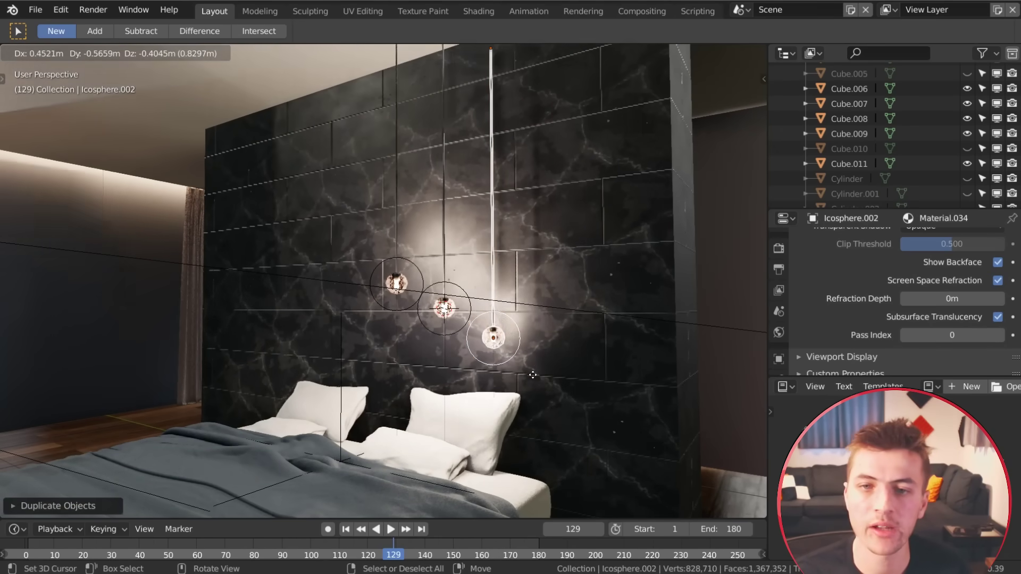
left_click(533, 374)
middle_click_drag(527, 376, 505, 371)
Duplicate the lamp three more times at staggered heights as a second cluster on the far side of the bed, and deselect everything.
key("shift+d")
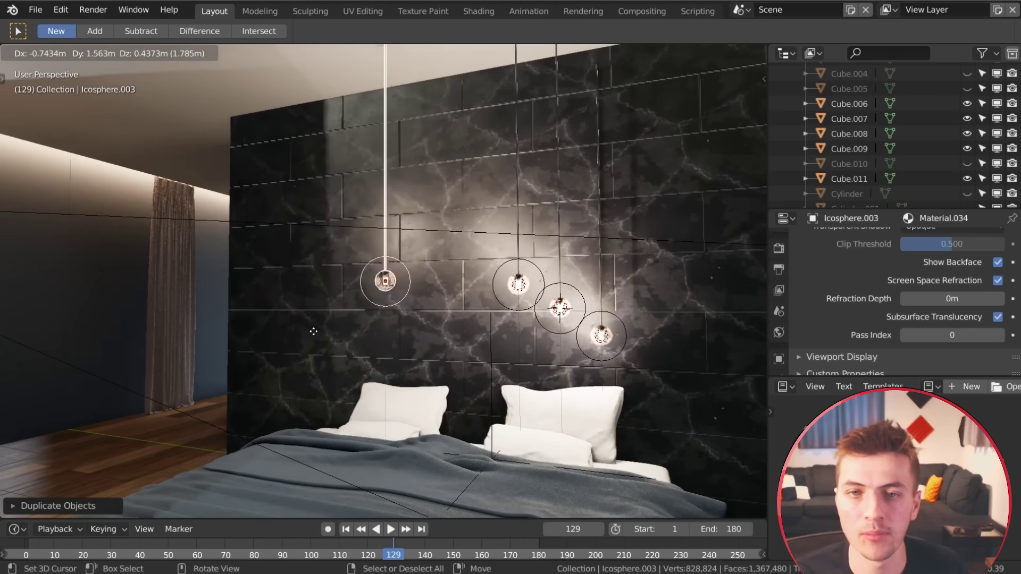
left_click(307, 350)
key("shift+d")
left_click(256, 299)
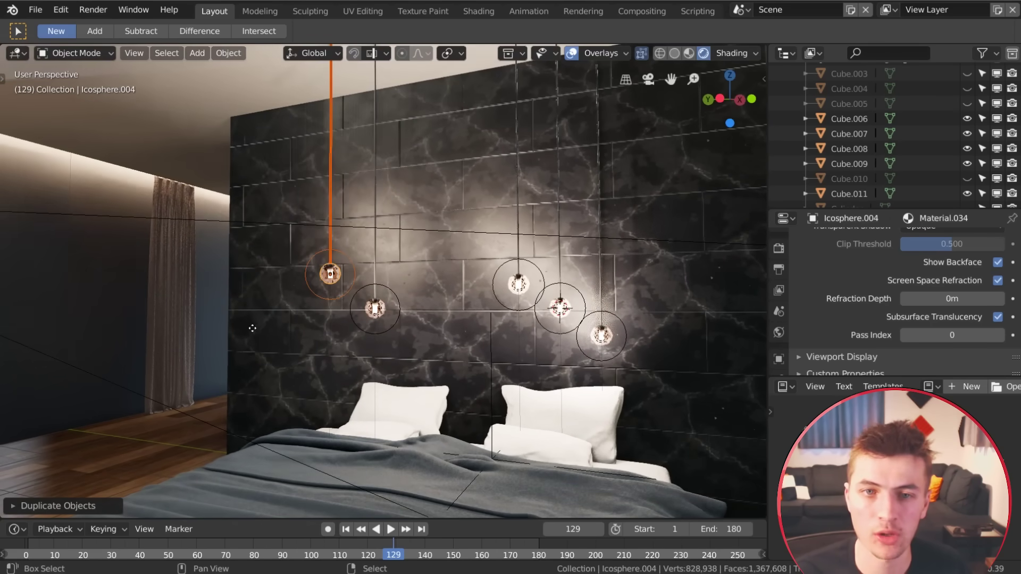
key("shift+d")
left_click(226, 373)
middle_click_drag(412, 369, 385, 368)
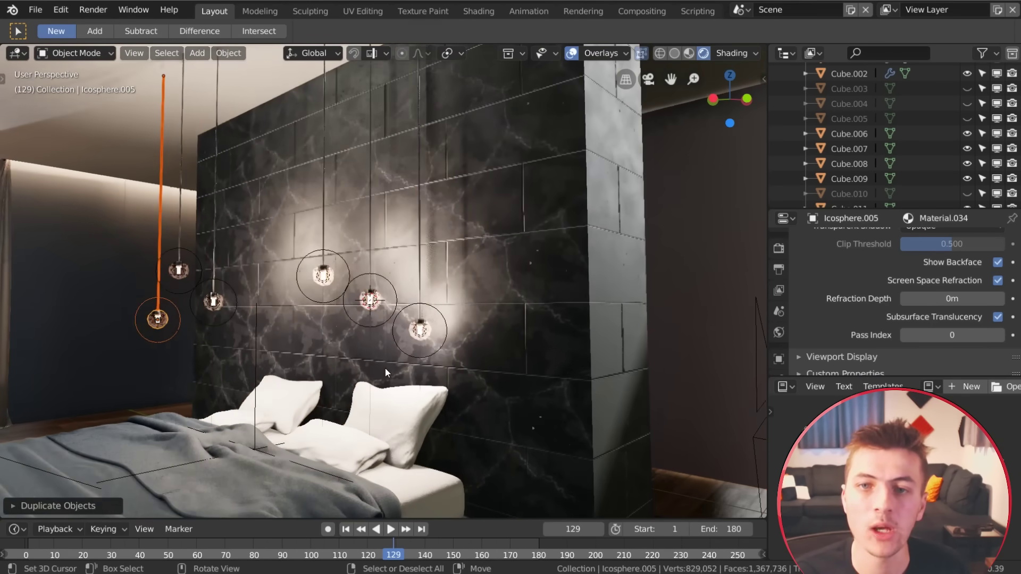
key("alt+a")
Enable Bloom in the Eevee render settings and raise its threshold slightly above 2.
middle_click_drag(270, 334, 346, 351, "shift")
scroll(304, 343, "up", 3)
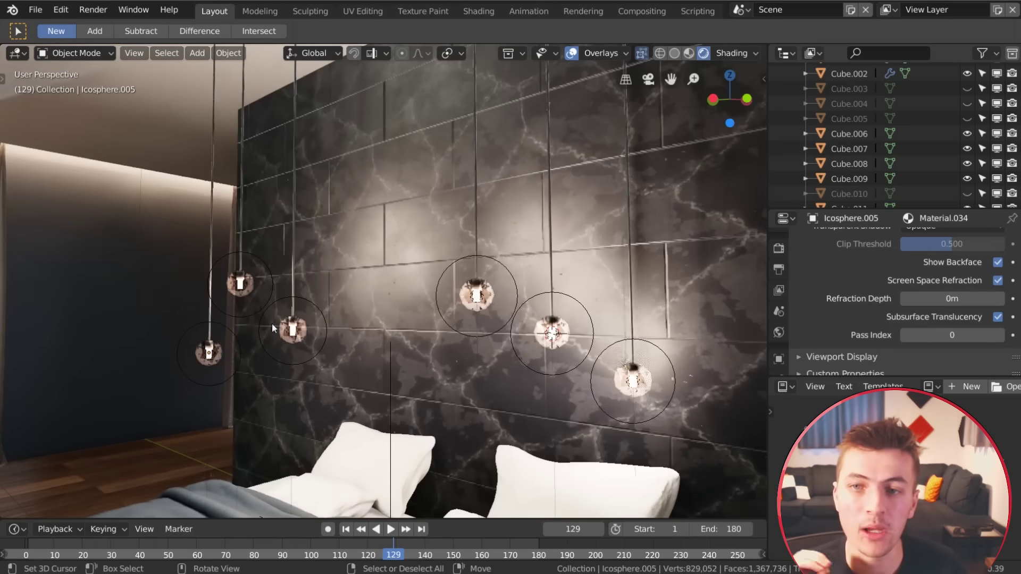
scroll(778, 271, "up", 2)
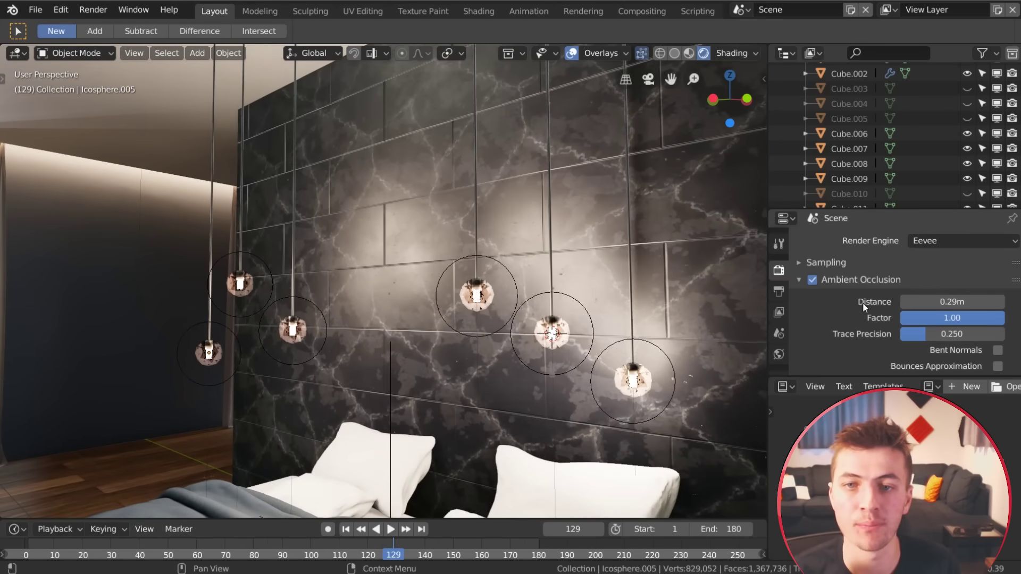
scroll(862, 306, "down", 3)
left_click(813, 324)
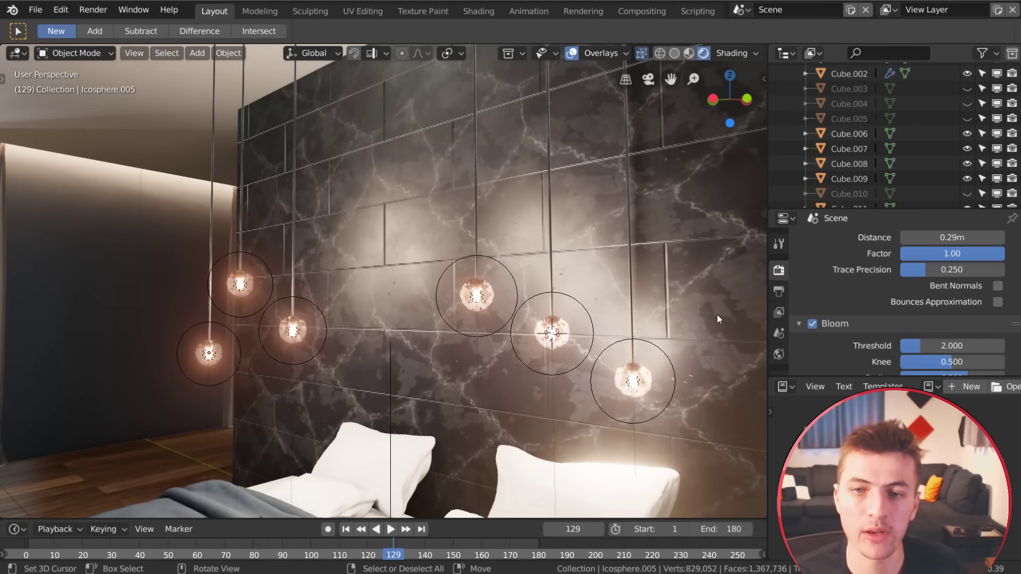
scroll(930, 331, "down", 1)
left_click_drag(945, 324, 984, 325)
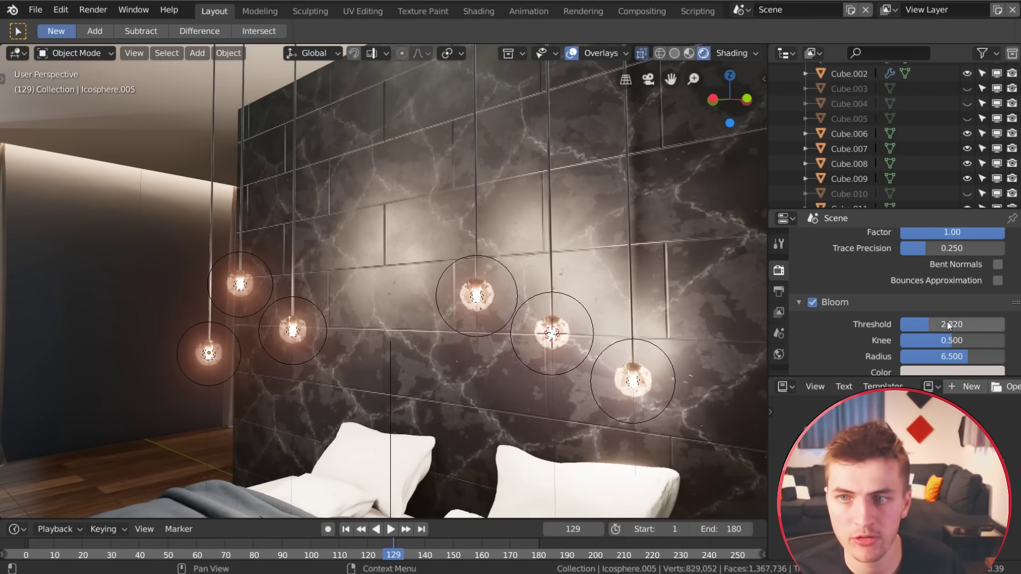
Review the bloom glow on the pendant lamps and open the Bloom color for editing.
middle_click_drag(717, 421, 601, 352, "shift")
scroll(959, 343, "down", 1)
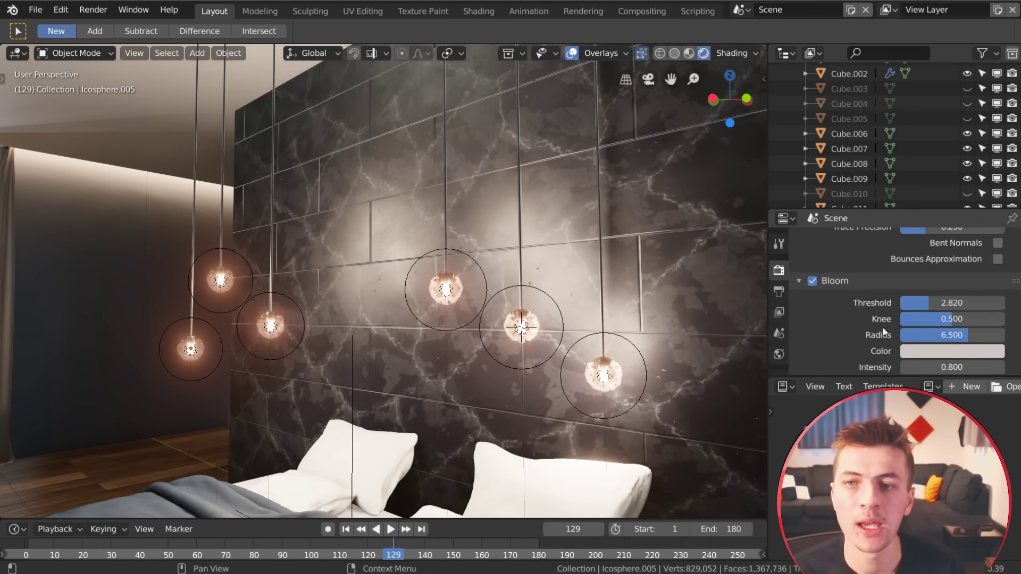
left_click(951, 351)
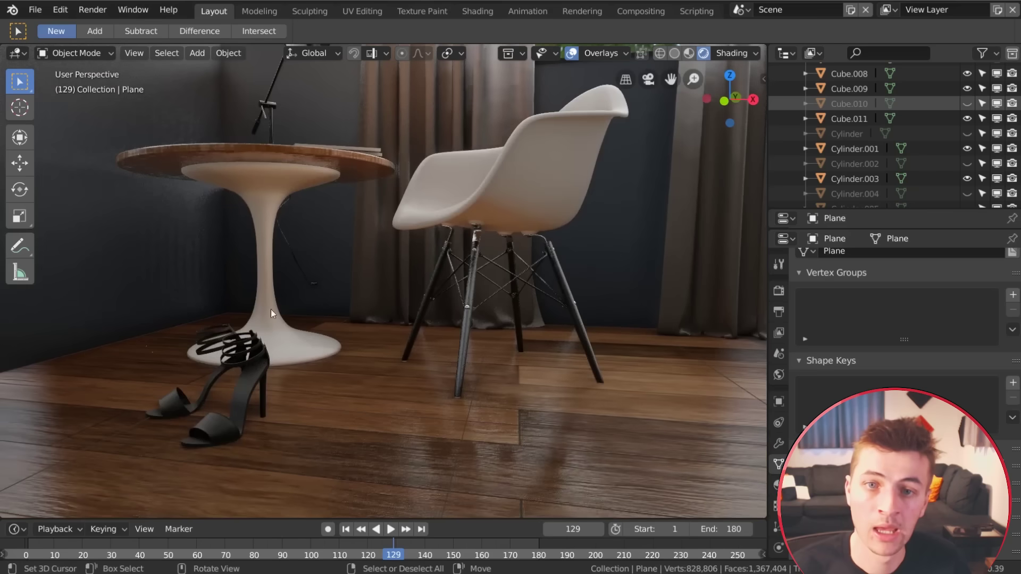
Add a point light at the desk lamp and position it inside the lamp shade.
middle_click_drag(270, 308, 390, 363)
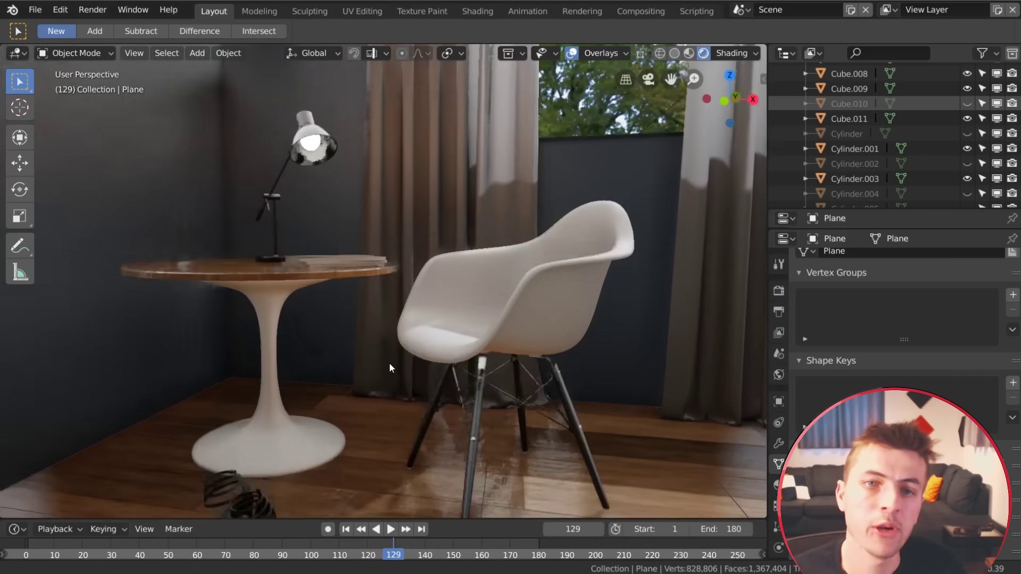
scroll(403, 358, "up", 5)
scroll(351, 228, "down", 5)
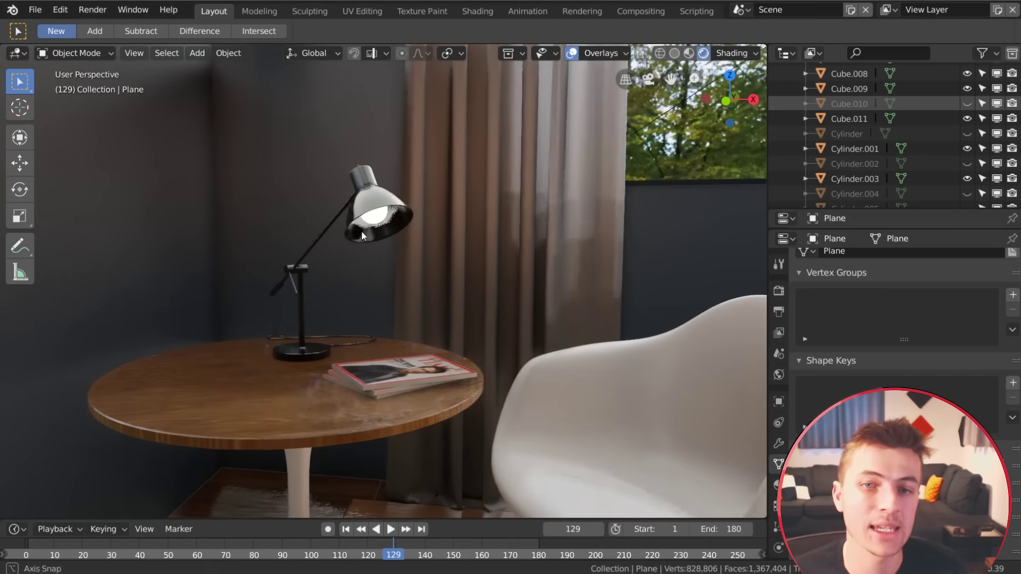
middle_click_drag(402, 255, 422, 305)
key("shift+a")
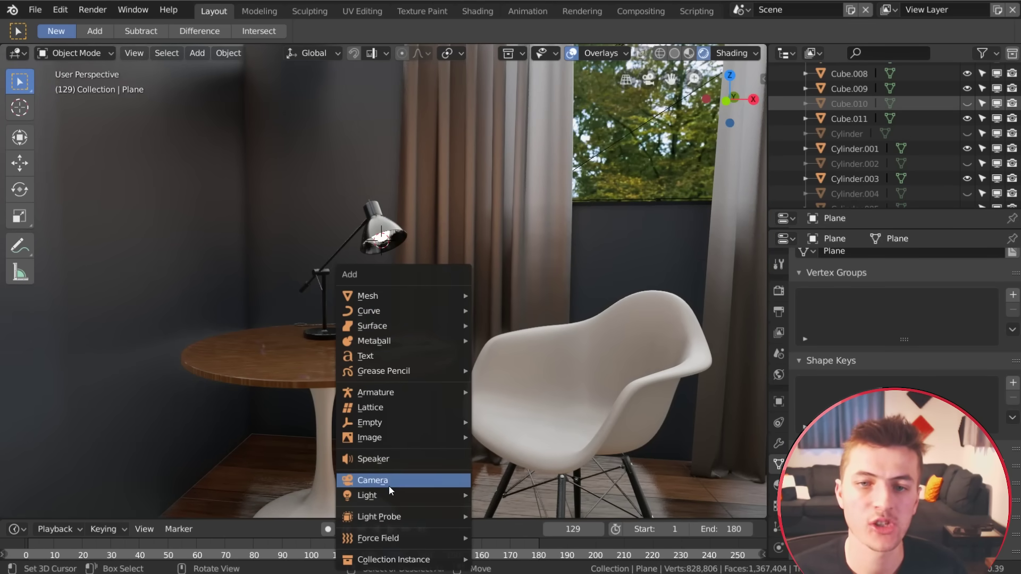
mouse_move(463, 495)
left_click(503, 502)
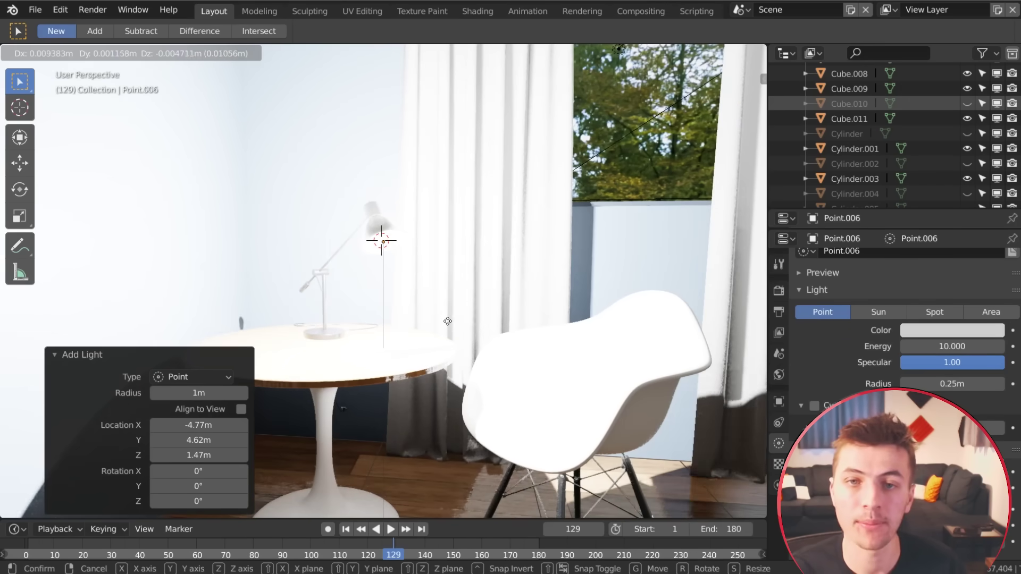
key("g")
left_click(449, 327)
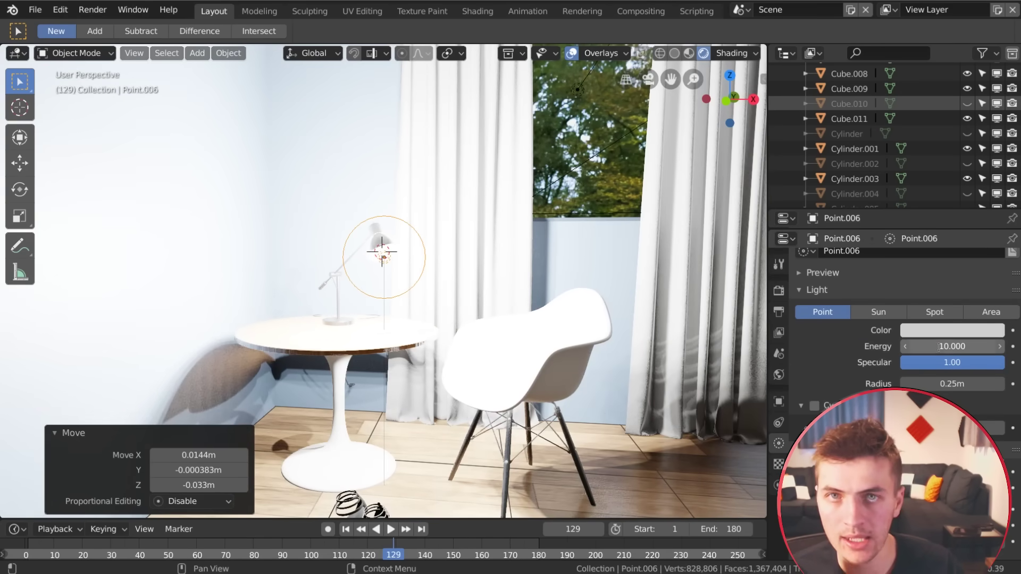
Set the desk lamp light's energy to 0.8 and tint its color a warm beige.
key("Return")
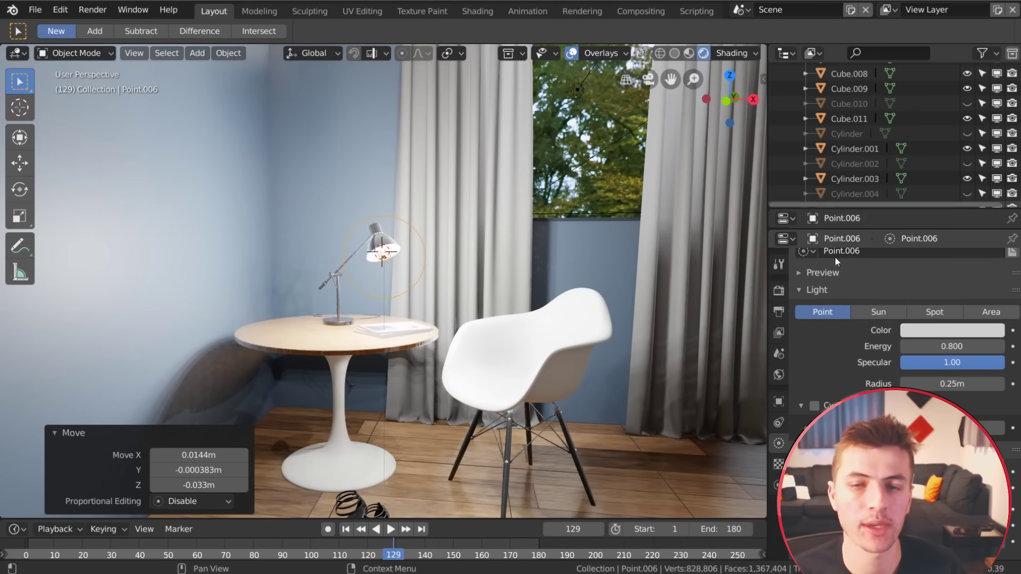
left_click(952, 330)
left_click(920, 193)
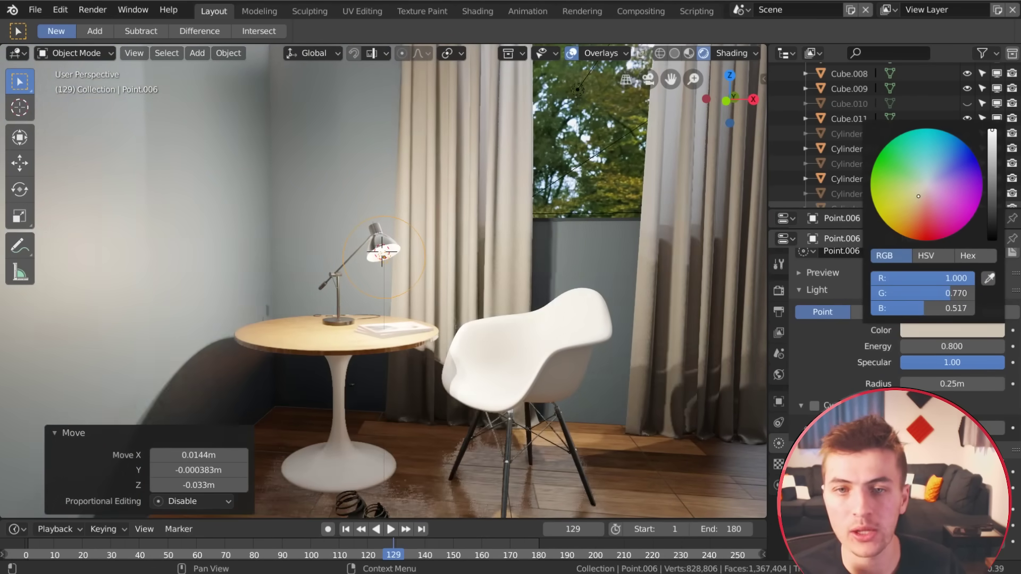
scroll(479, 273, "up", 3)
scroll(481, 294, "down", 2)
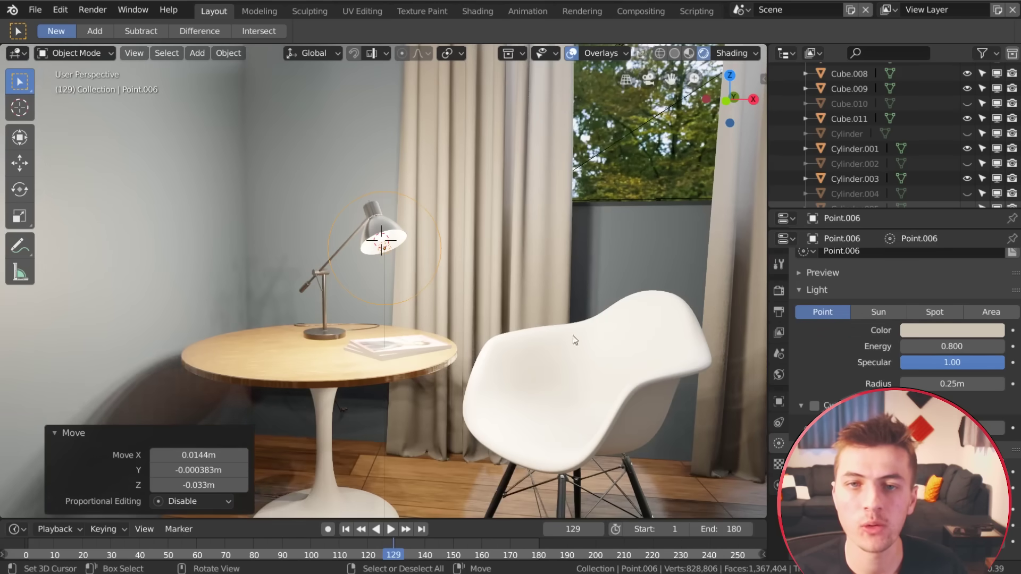
Set the desk lamp light's radius to 0.04 m.
left_click(947, 380)
type(".0")
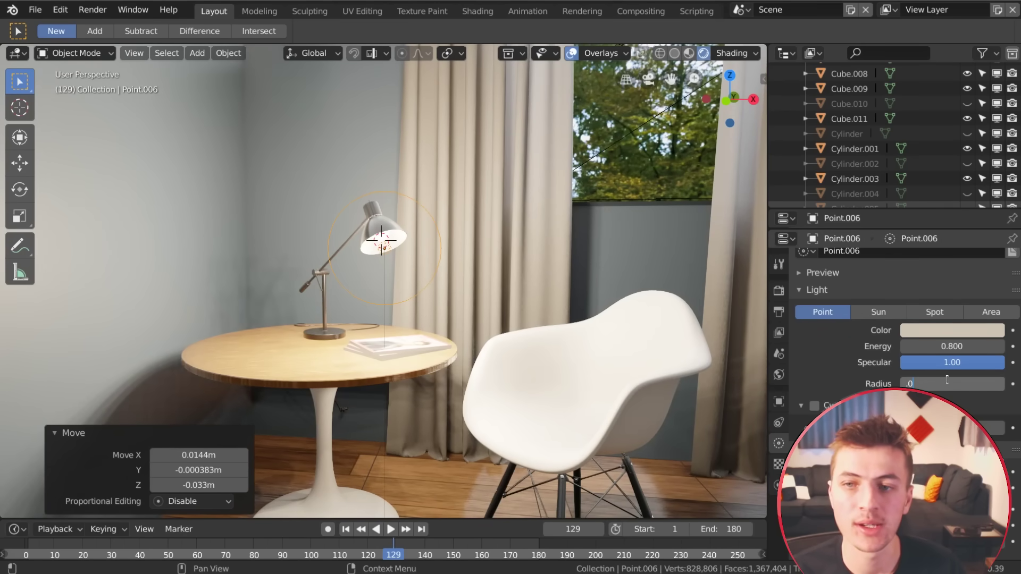
type("4")
key("Return")
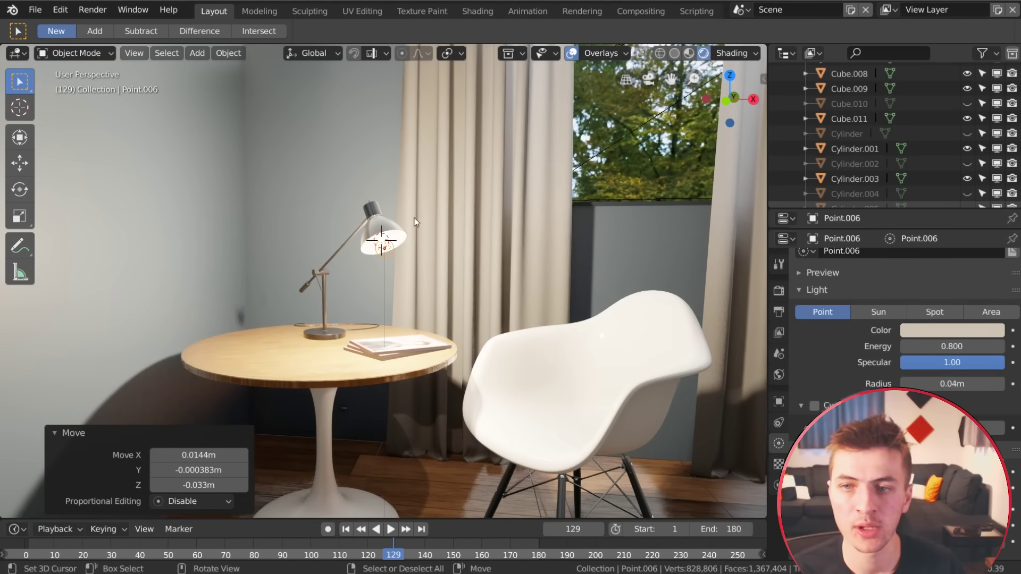
key("g")
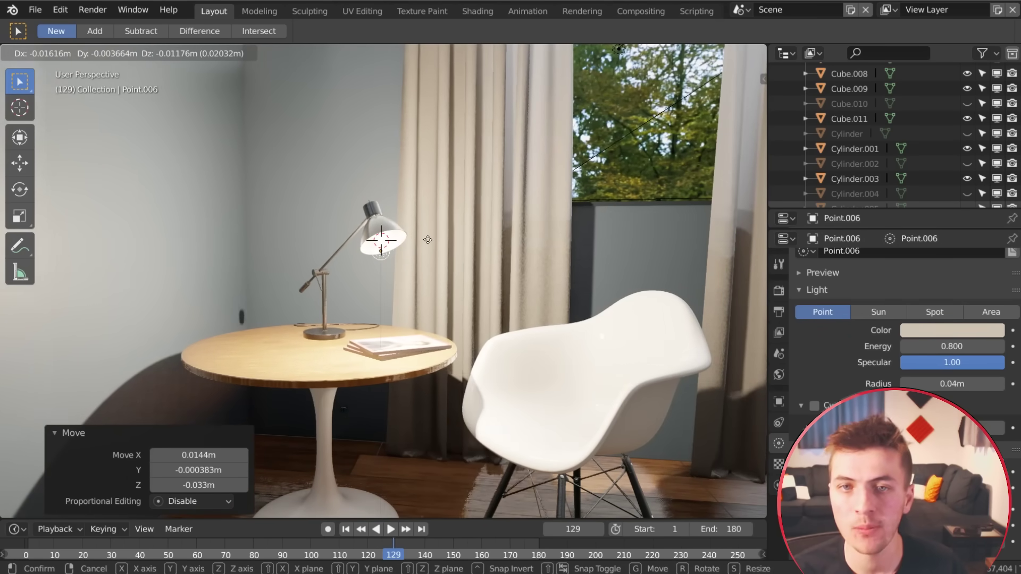
key("Escape")
scroll(961, 372, "down", 2)
scroll(925, 384, "down", 2)
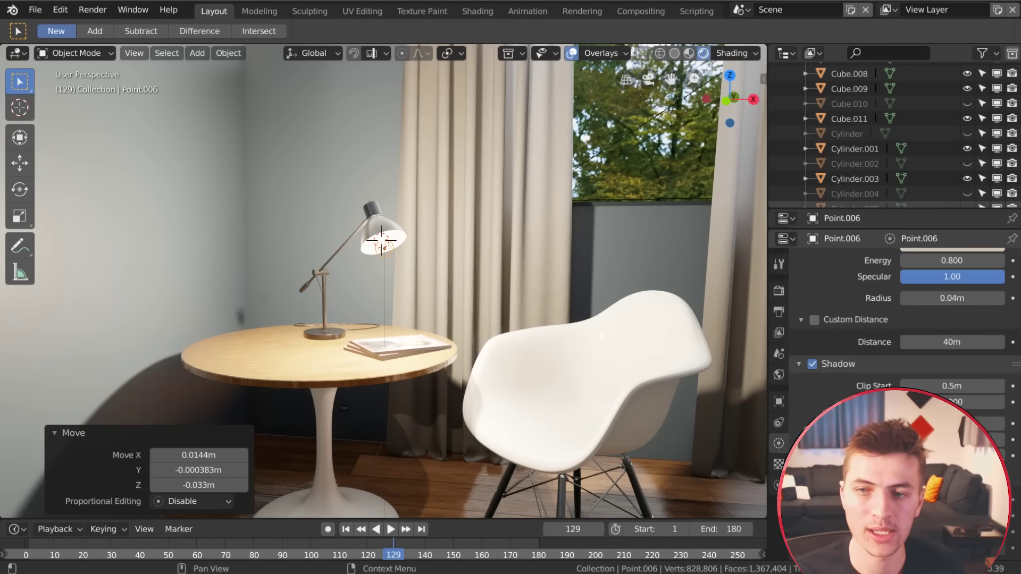
key("g")
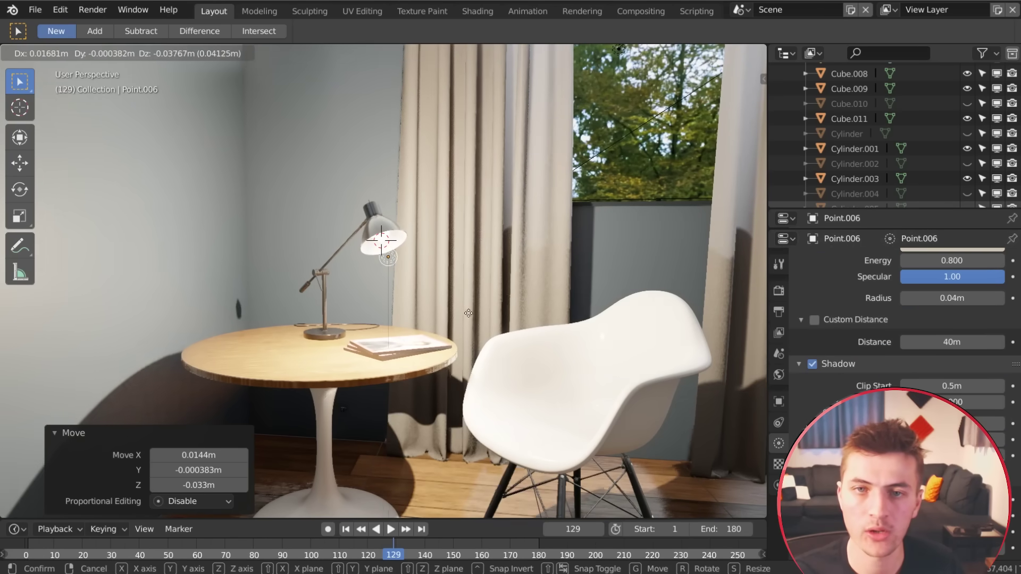
key("Escape")
Enable Custom Distance on the desk lamp's light and adjust the distance to limit how far it reaches.
scroll(809, 398, "up", 3)
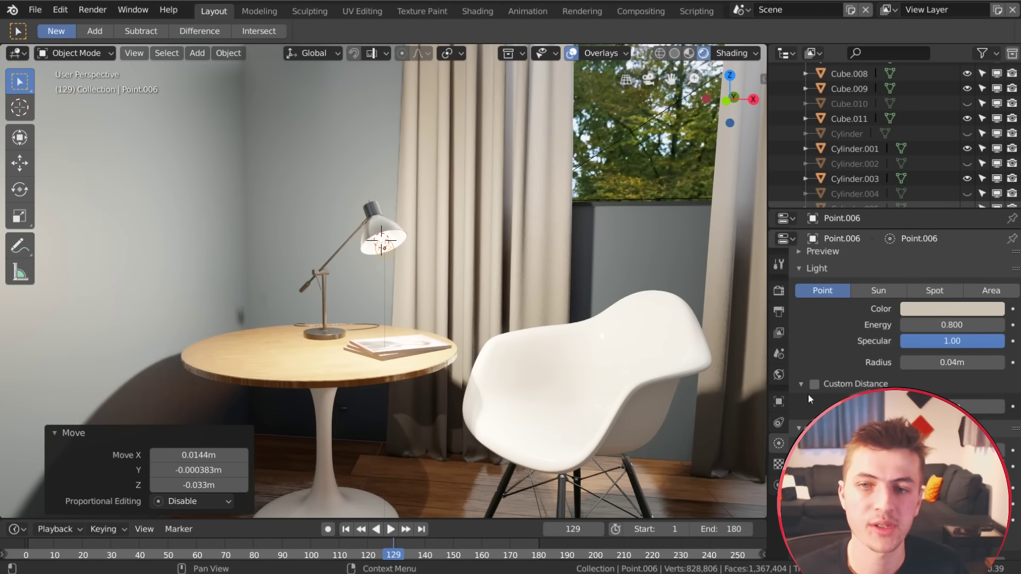
left_click(814, 384)
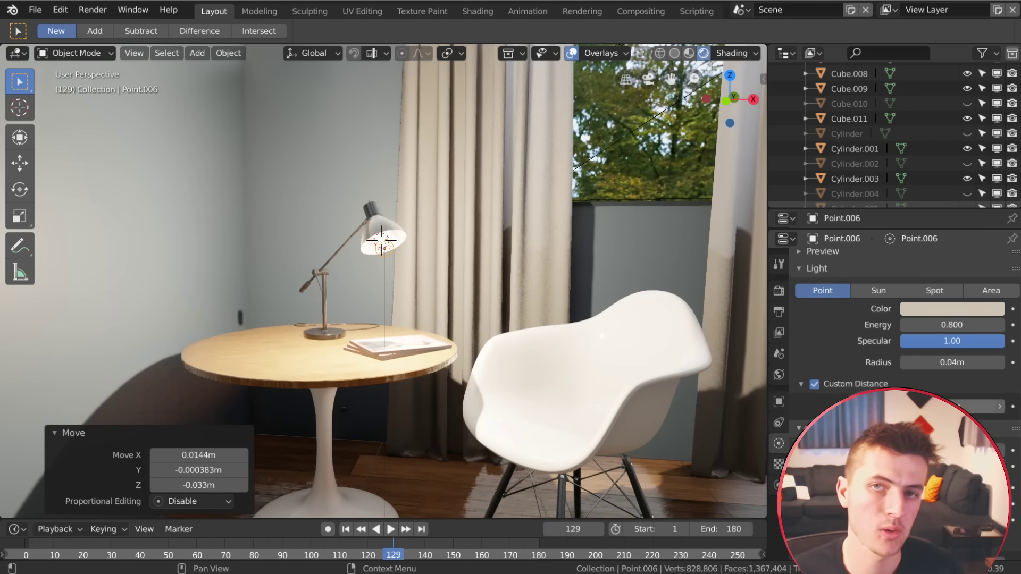
left_click_drag(952, 407, 919, 407)
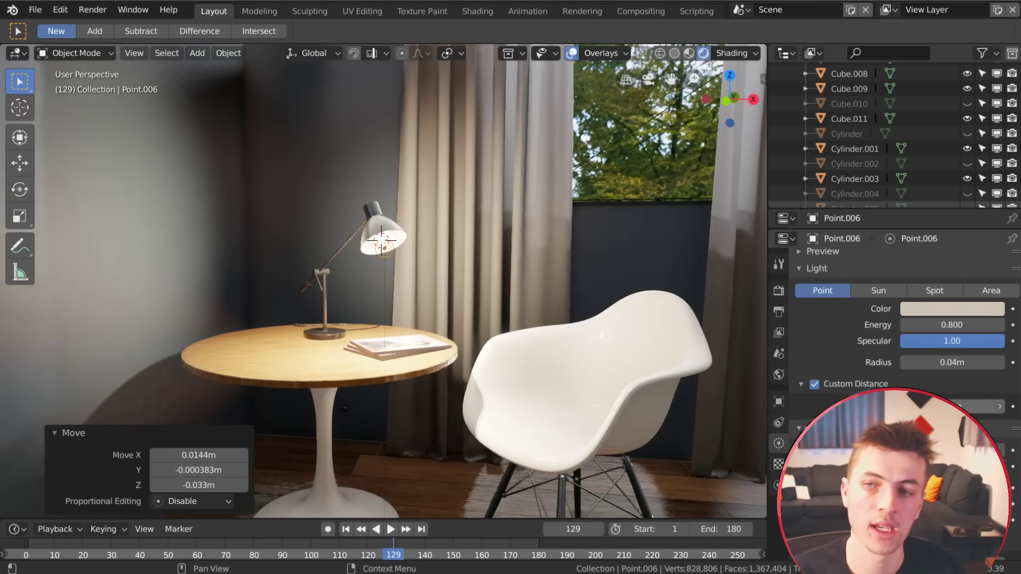
middle_click_drag(404, 287, 417, 292)
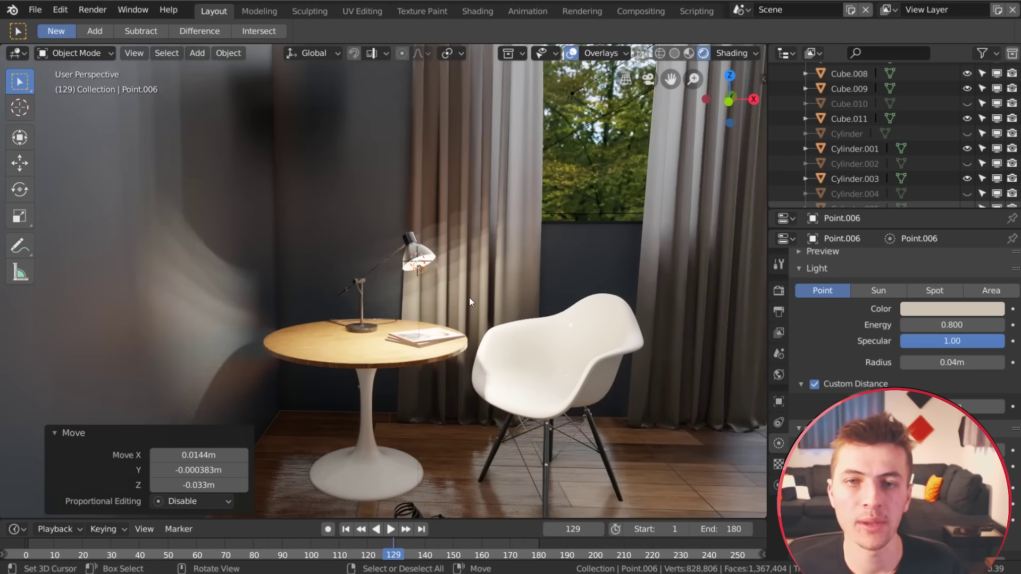
middle_click_drag(469, 298, 393, 294)
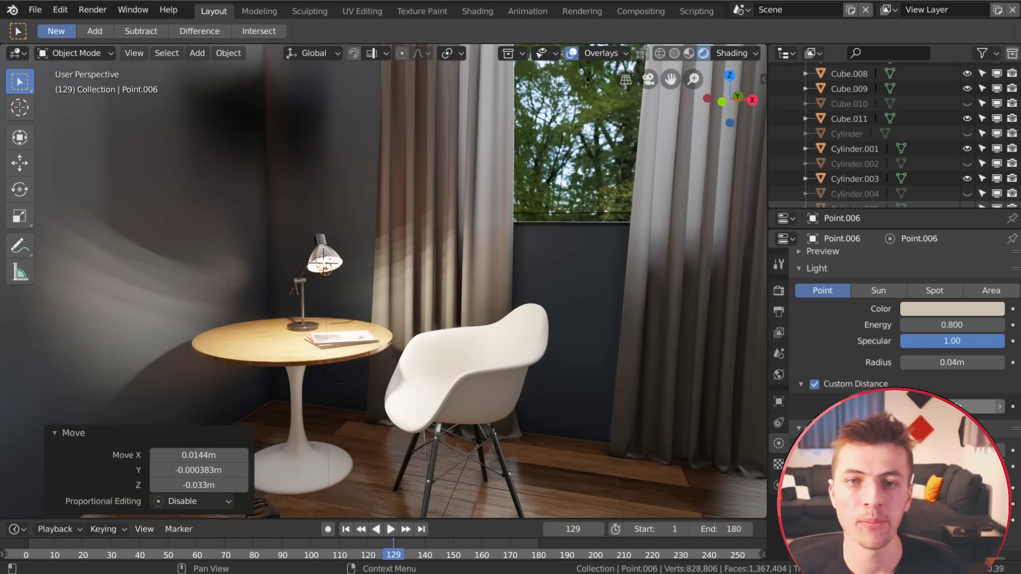
left_click_drag(961, 401, 984, 401)
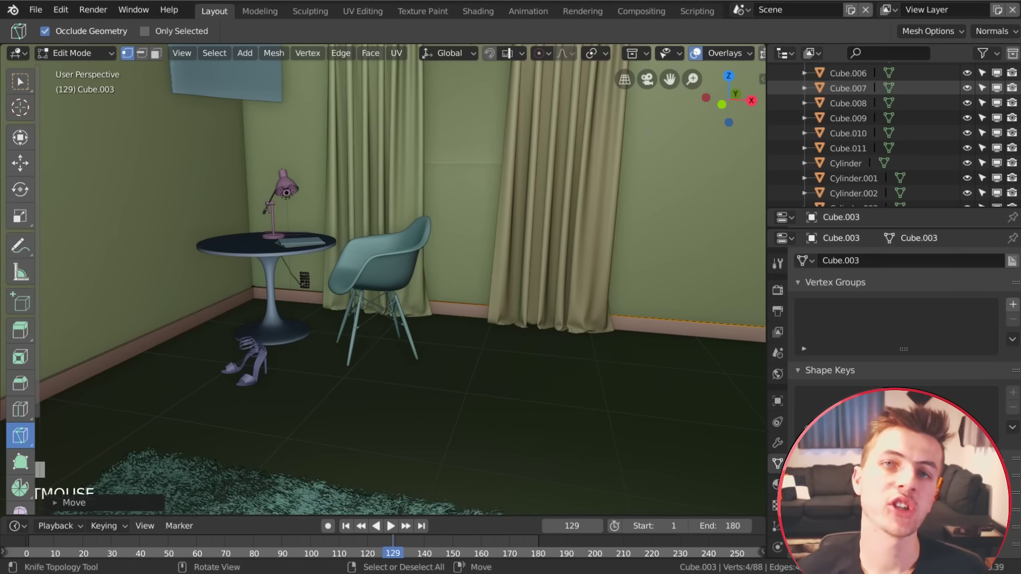
Extend the end of the baseboard along the X axis past the far curtain and leave mesh editing.
middle_click_drag(372, 298, 468, 303)
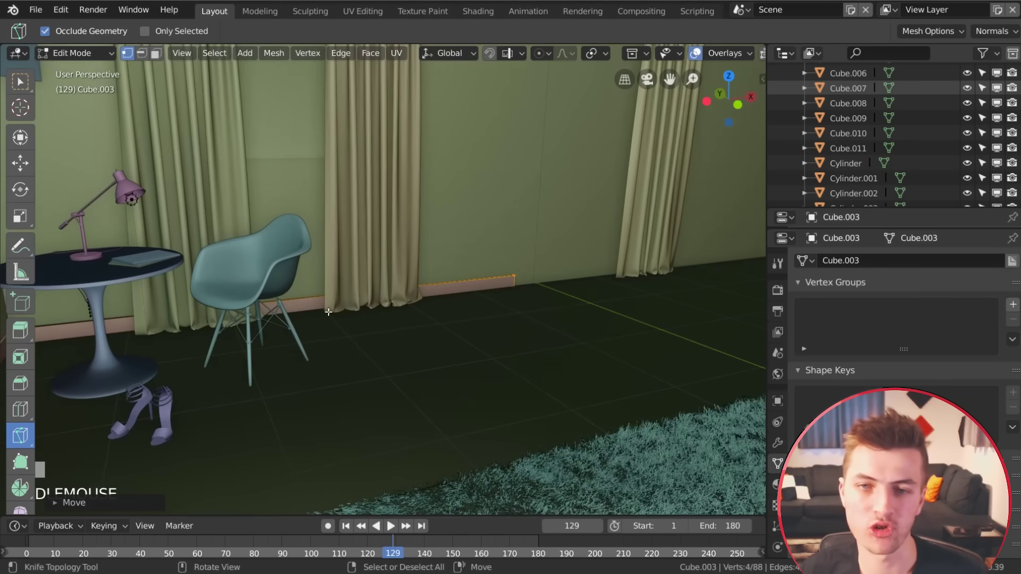
key("g")
key("x")
left_click(606, 289)
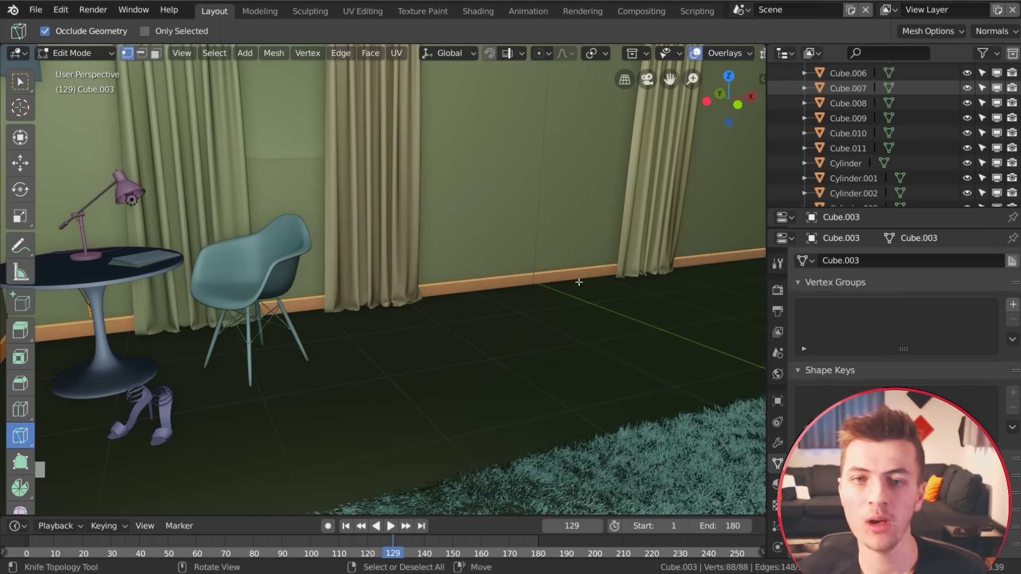
key("Tab")
Place the 3D cursor at the wall between the curtains, add a cube there, and scale it down.
middle_click_drag(441, 349, 294, 456, "shift")
left_click(398, 376)
key("shift+a")
mouse_move(383, 292)
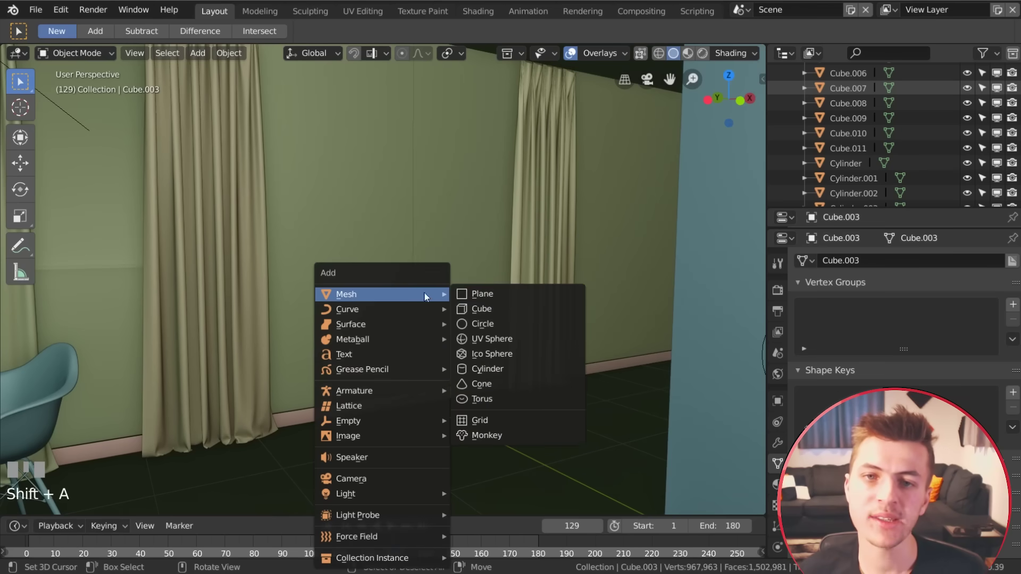
left_click(481, 312)
key("s")
left_click(484, 383)
Flatten the cube along the Y axis into a slab and move it along Y in front of the wall.
key("s")
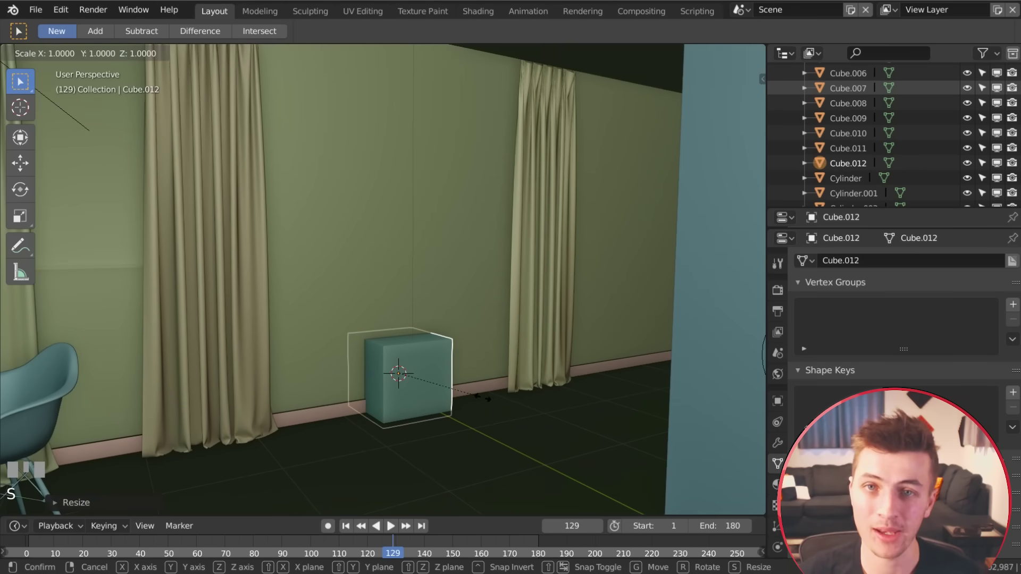
key("y")
left_click(425, 376)
key("g")
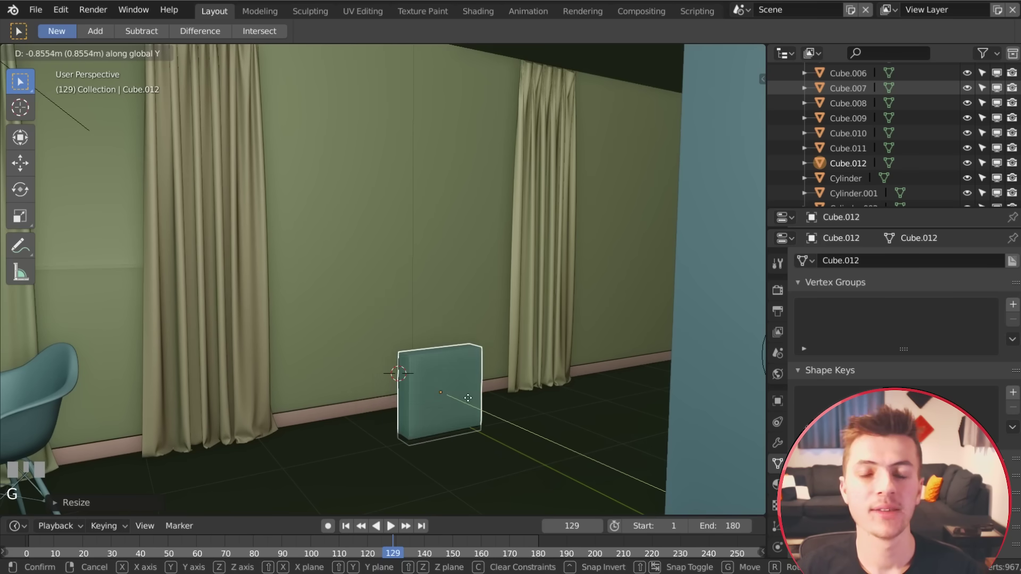
left_click(449, 386)
key("s")
key("y")
left_click(470, 396)
scroll(478, 382, "up", 2)
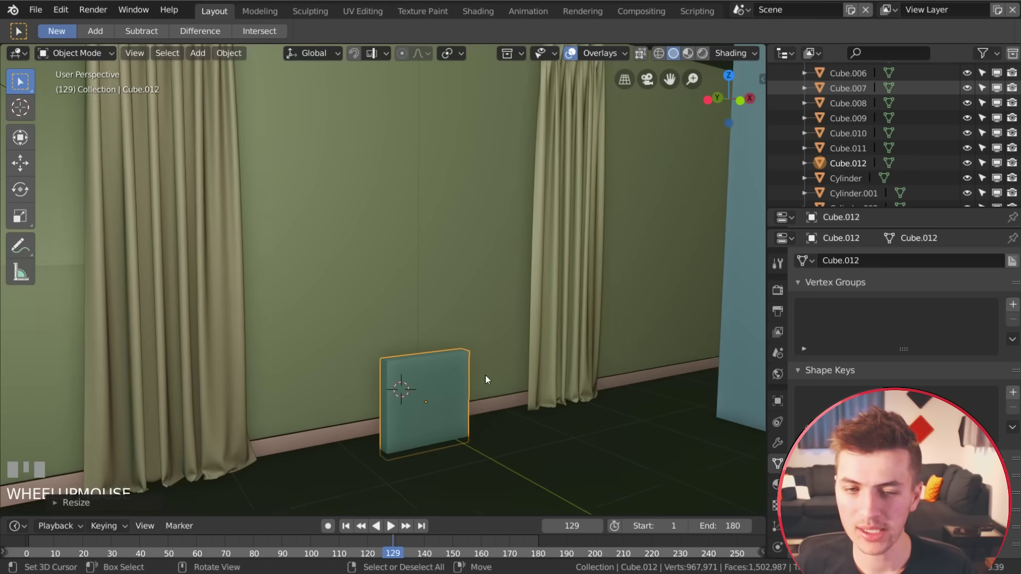
Stretch the slab along the Z axis and raise it so its base meets the floor.
key("s")
key("z")
left_click(497, 362)
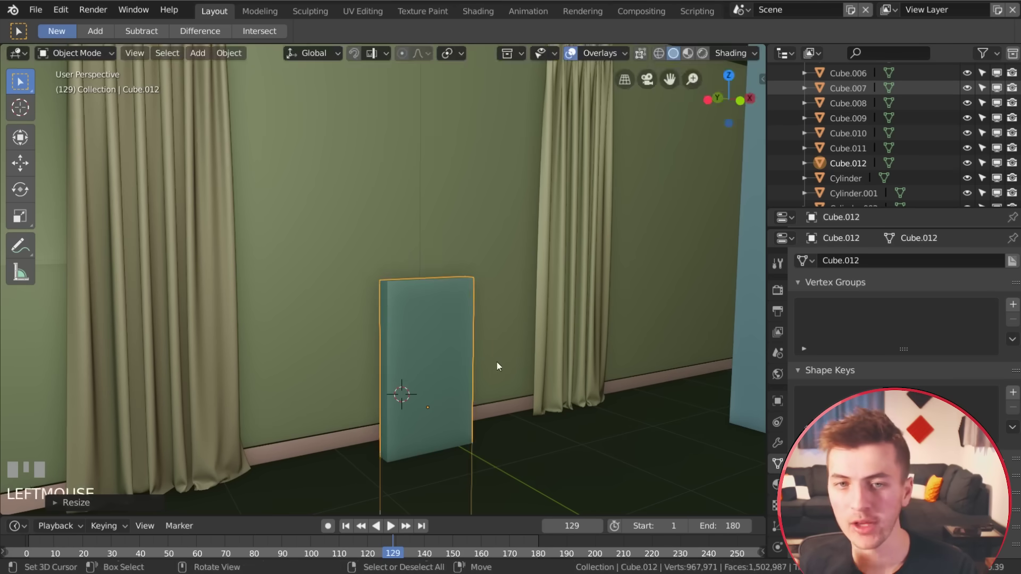
key("g")
key("z")
left_click(504, 279)
Refine the slab's height with a slight Z scale and nudge it along Z to sit on the floor.
key("s")
key("z")
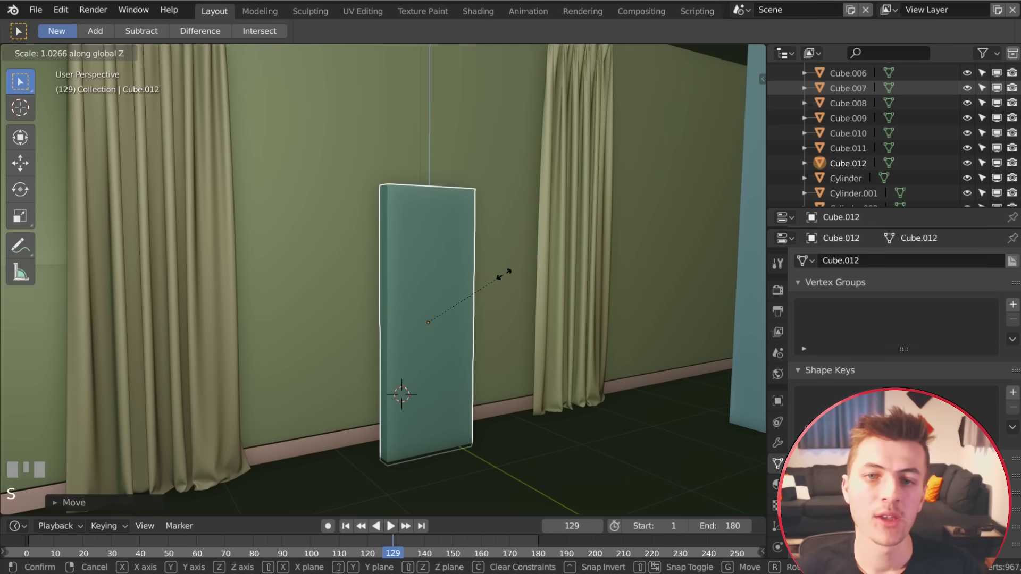
left_click(505, 274)
key("g")
key("z")
left_click(506, 274)
key("g")
key("z")
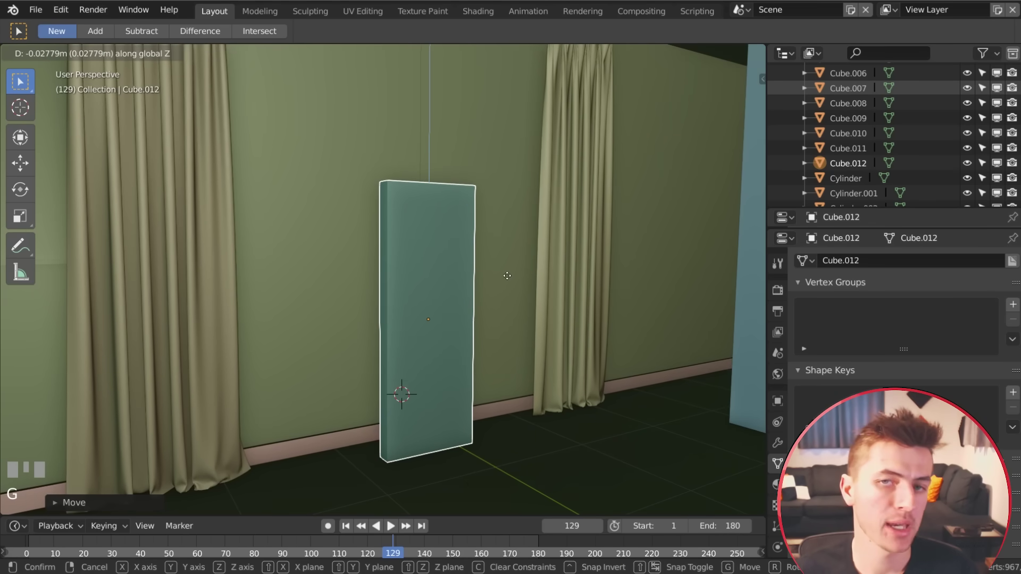
left_click(506, 278)
In face mode, select the loop of thin side faces around the slab and extrude it in place.
middle_click_drag(507, 277, 419, 340)
key("KP_Decimal")
scroll(404, 327, "up", 1)
key("Tab")
scroll(371, 184, "down", 2)
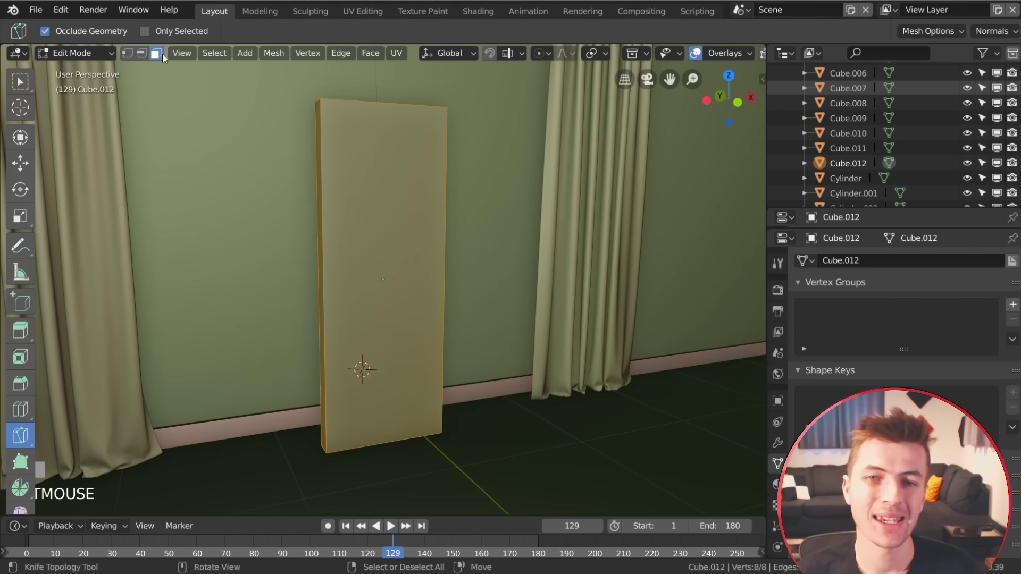
right_click(315, 96, "alt")
middle_click_drag(320, 133, 343, 154)
key("e")
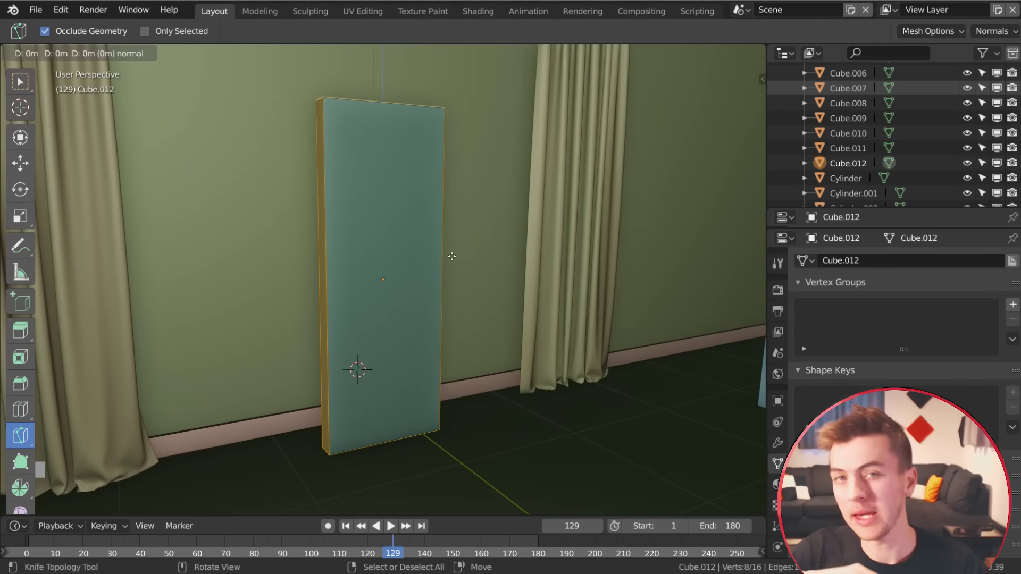
left_click(461, 262)
Scale the extruded side faces outward along X and slightly along Z to form a thin frame border around the panel.
key("s")
key("y")
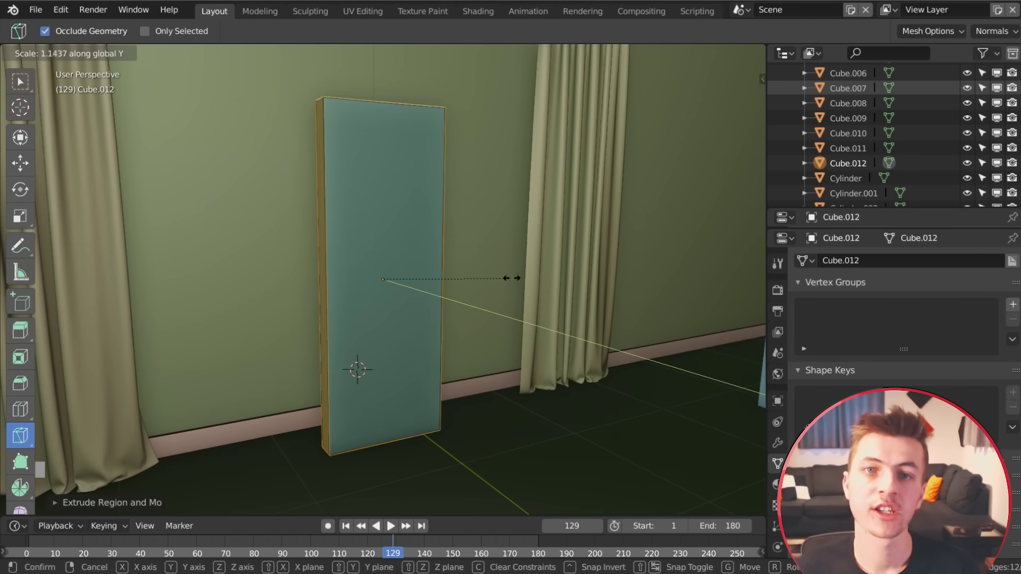
key("shift+y")
key("shift+y")
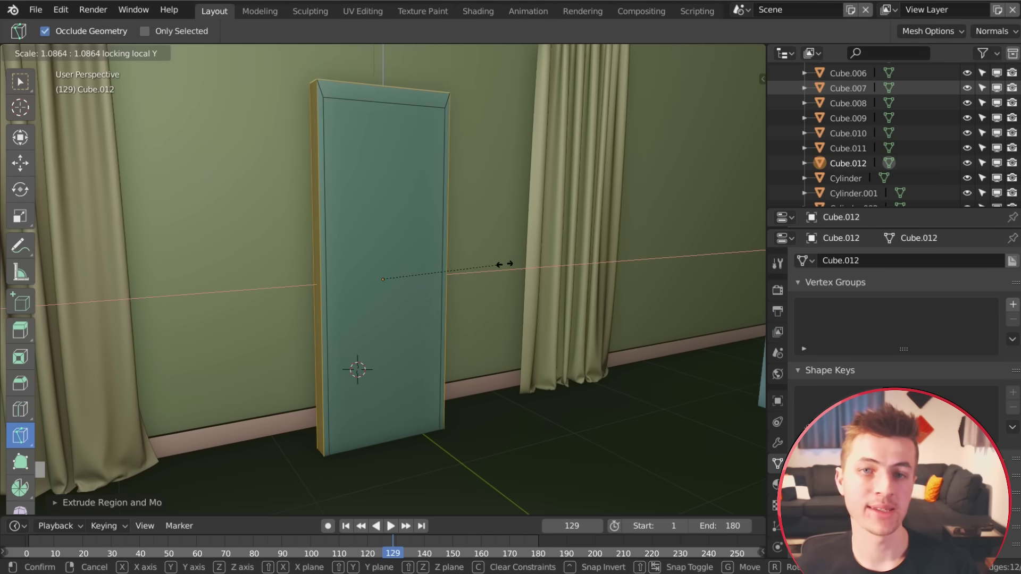
key("x")
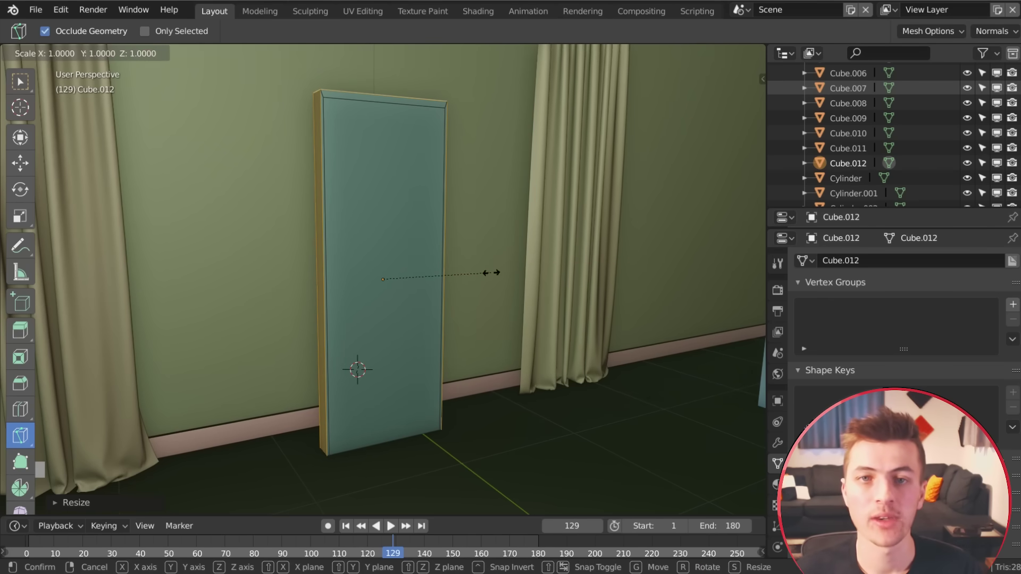
key("y")
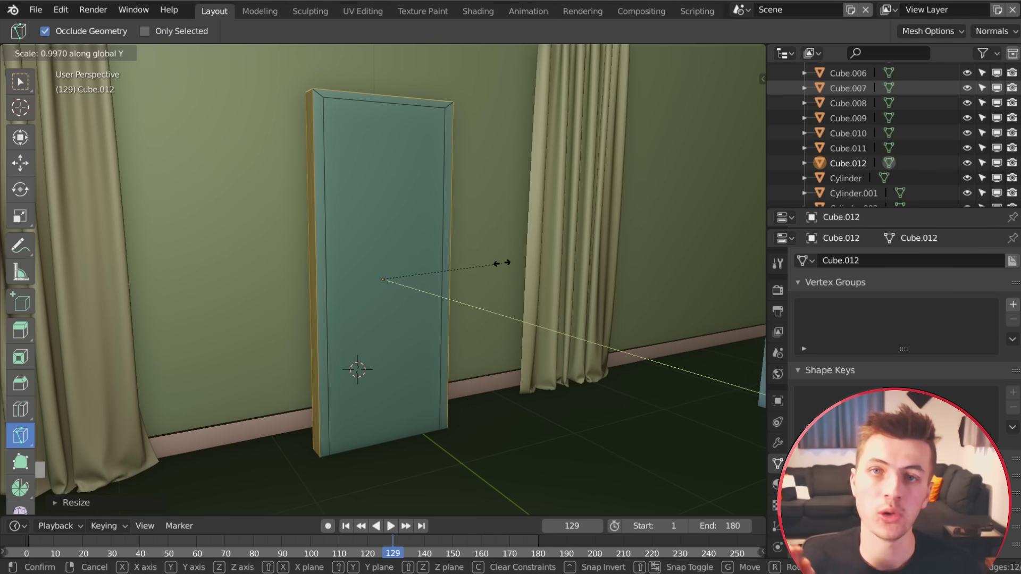
key("z")
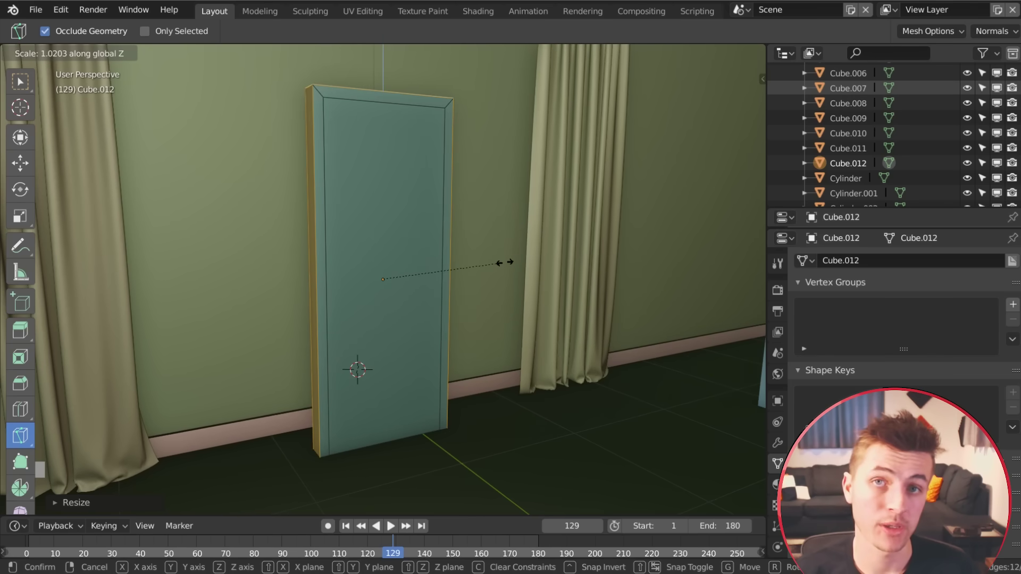
left_click(504, 263)
In wireframe view, select the panel's large back face inside the frame and delete it.
scroll(373, 291, "up", 1)
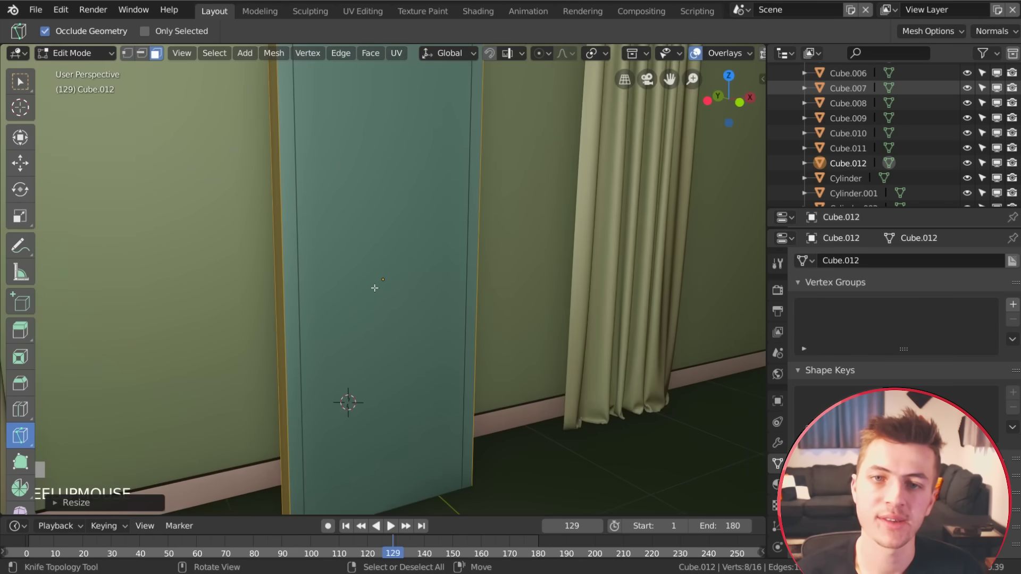
right_click(417, 251)
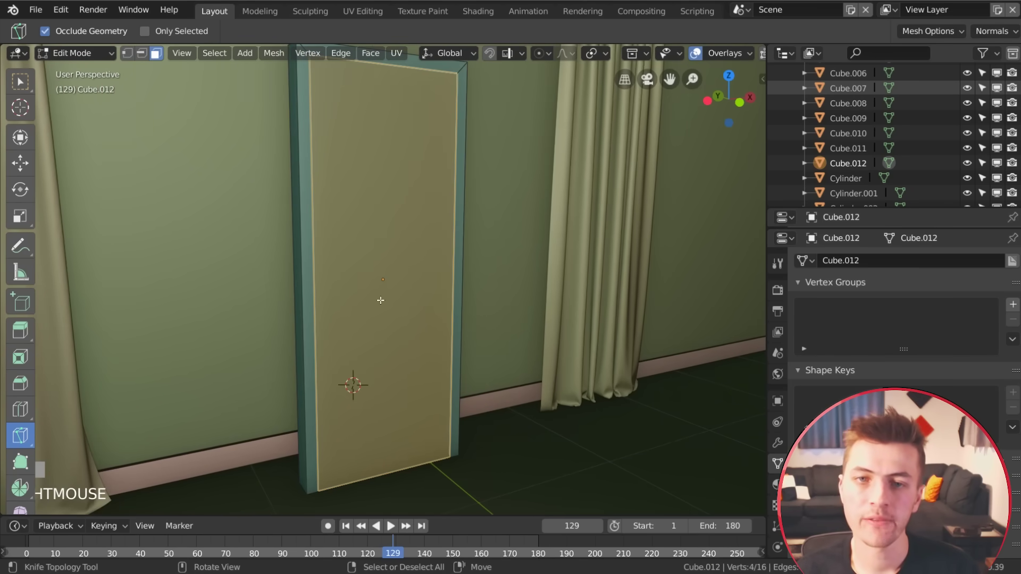
left_click(296, 170)
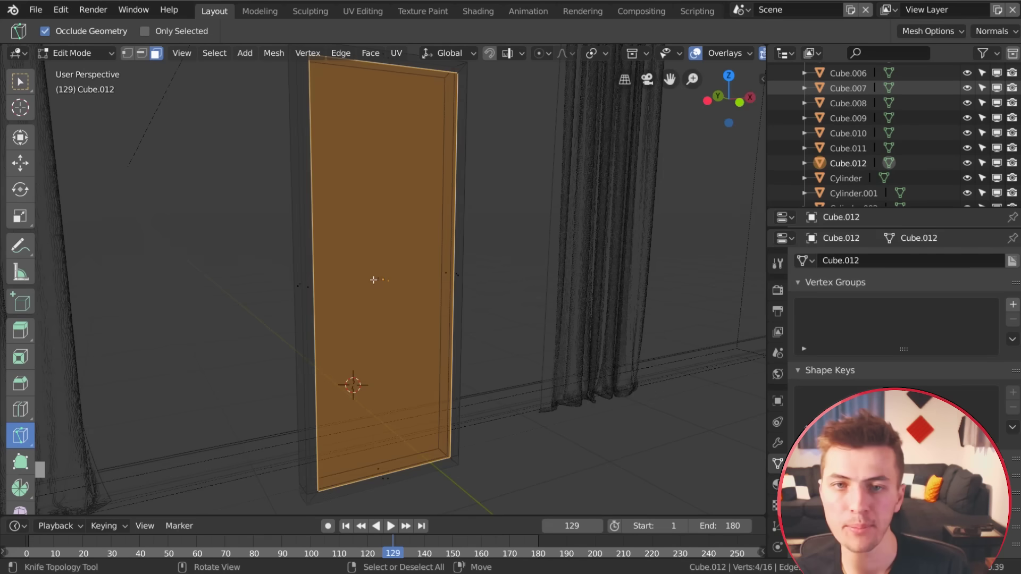
right_click(371, 263)
key("x")
left_click(371, 276)
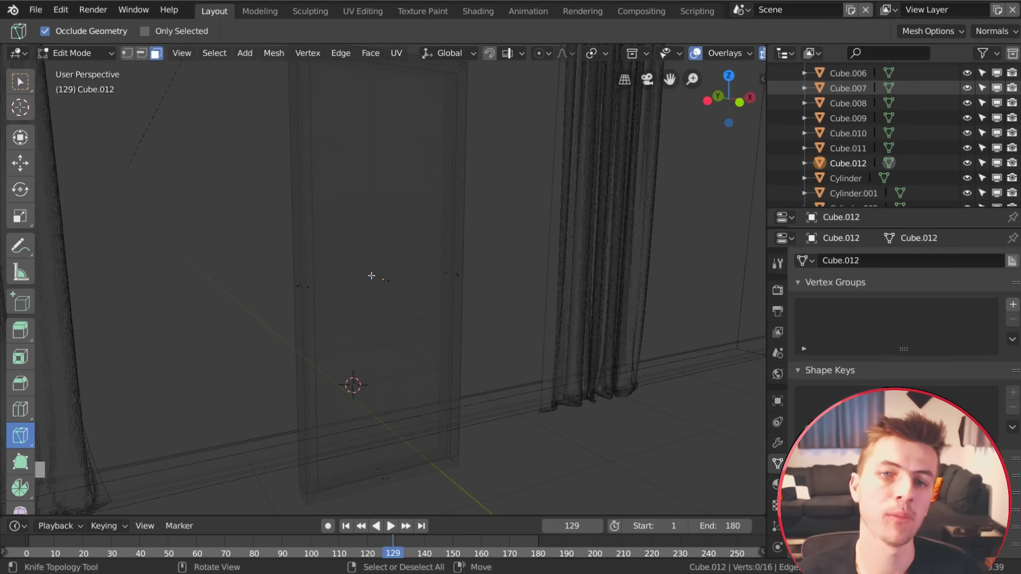
In material preview shading, raise the panel's entire linked mesh about 0.06 m along Z so its base rests on the floor.
key("l")
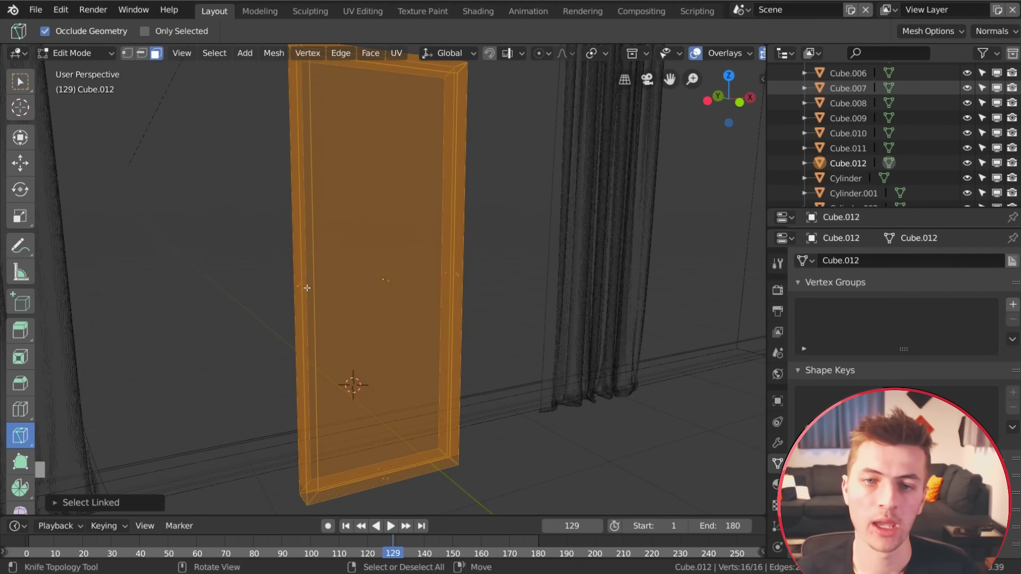
key("z")
left_click(321, 358)
key("g")
key("z")
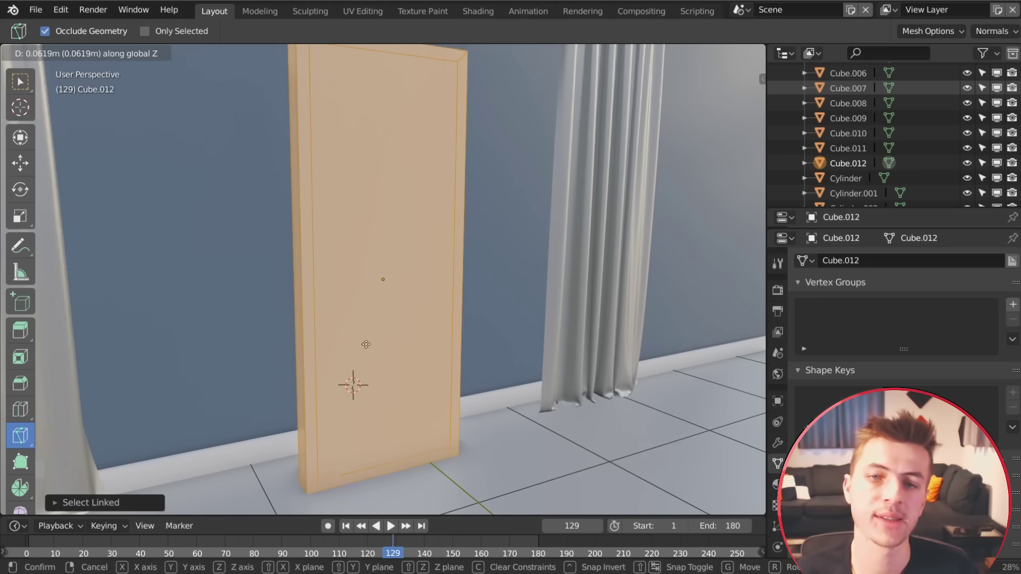
left_click(364, 343)
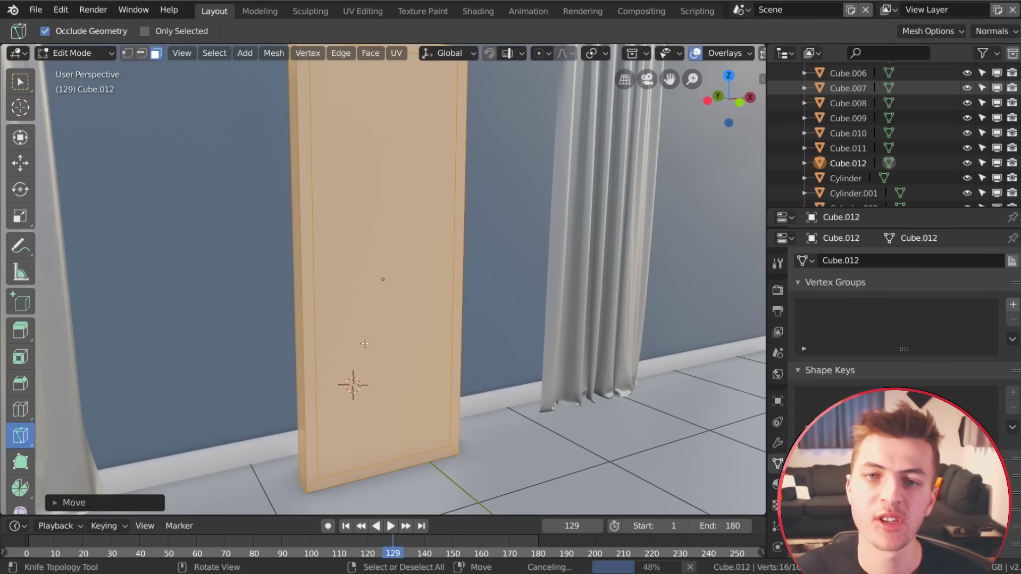
scroll(405, 263, "down", 1)
middle_click_drag(403, 288, 392, 299, "shift")
UV unwrap the whole panel mesh with Smart UV Project.
key("a")
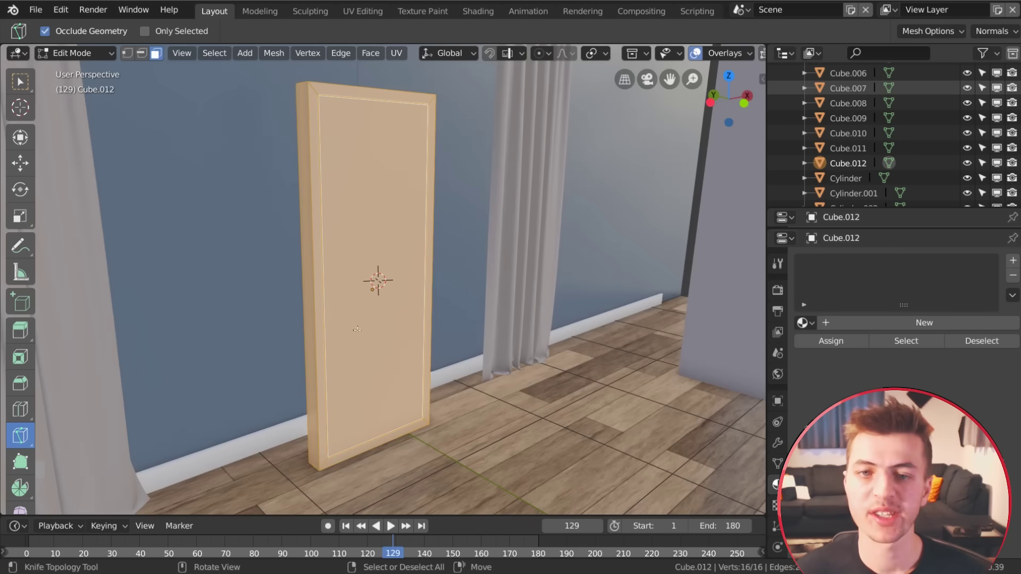
key("u")
left_click(324, 346)
left_click(330, 455)
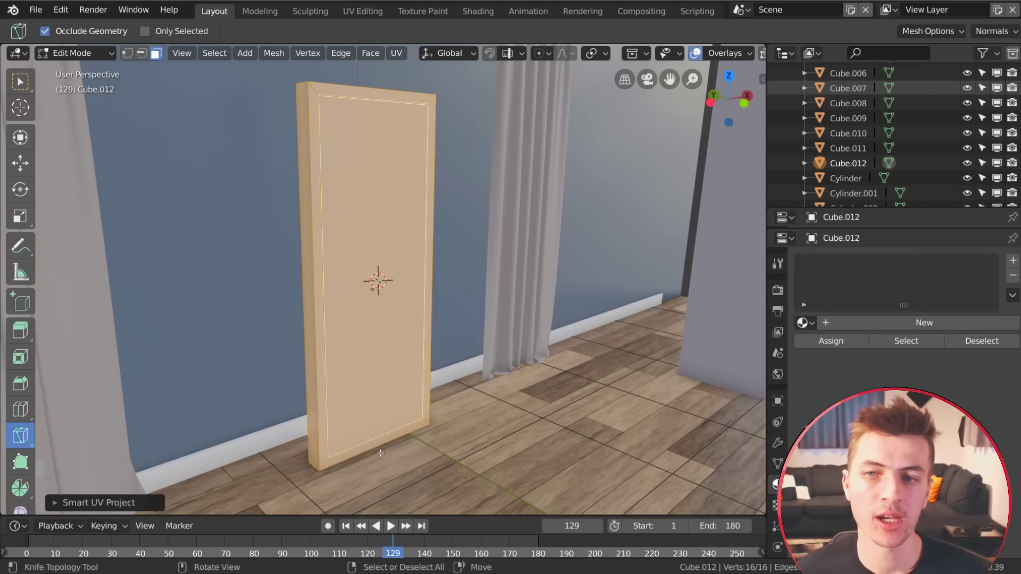
In object mode, add a material slot to the panel and fill it with the existing wood material.
key("Tab")
left_click(1013, 260)
left_click(804, 323)
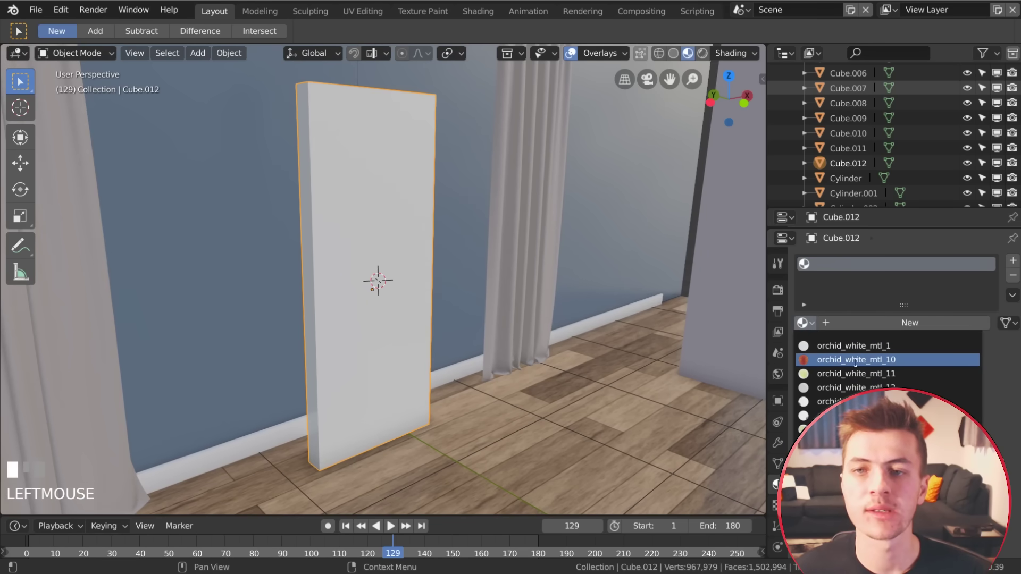
type("wo")
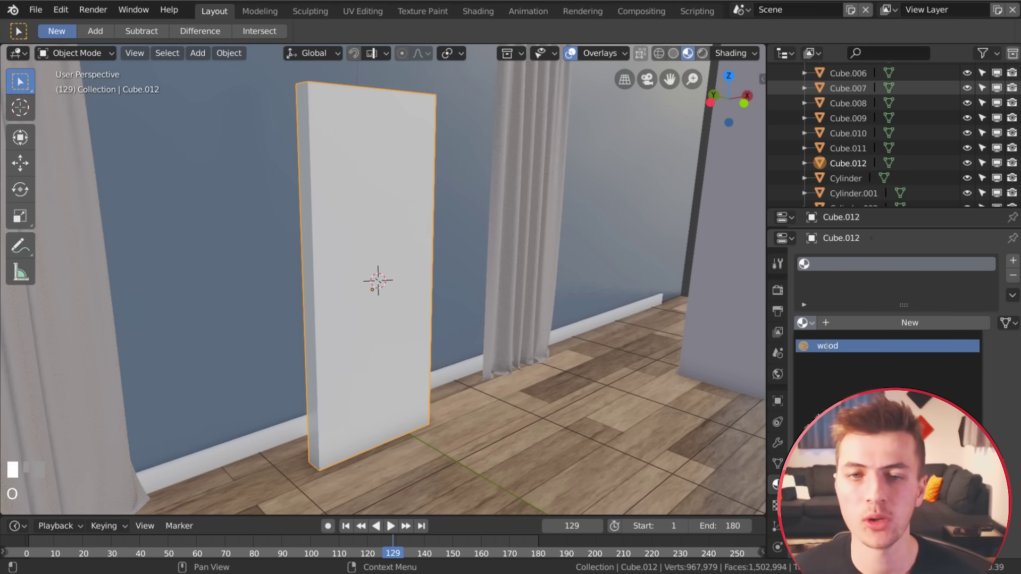
left_click(828, 346)
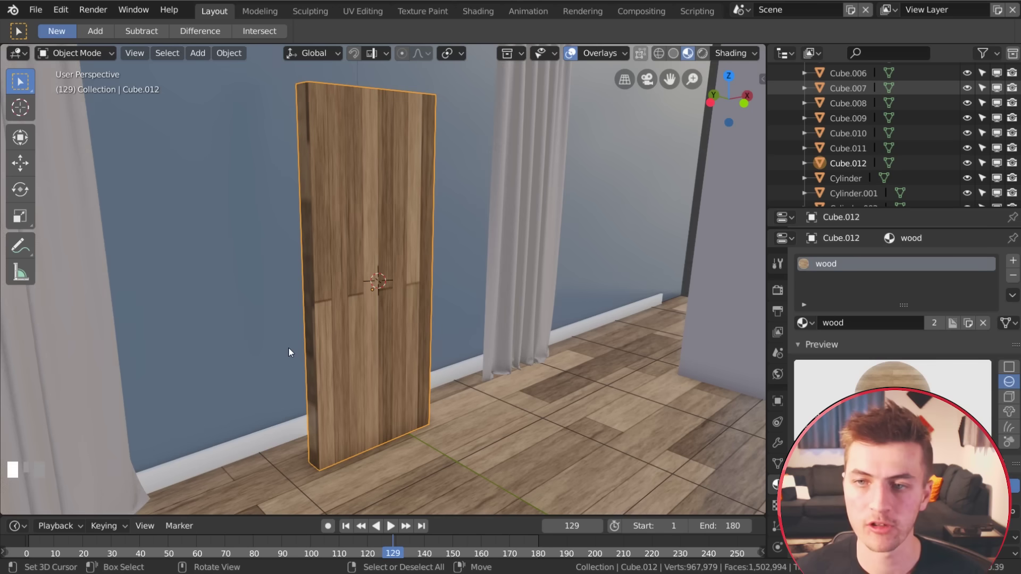
Add a second slot with a new material and assign it to the panel's large front face inside the frame.
left_click(1013, 261)
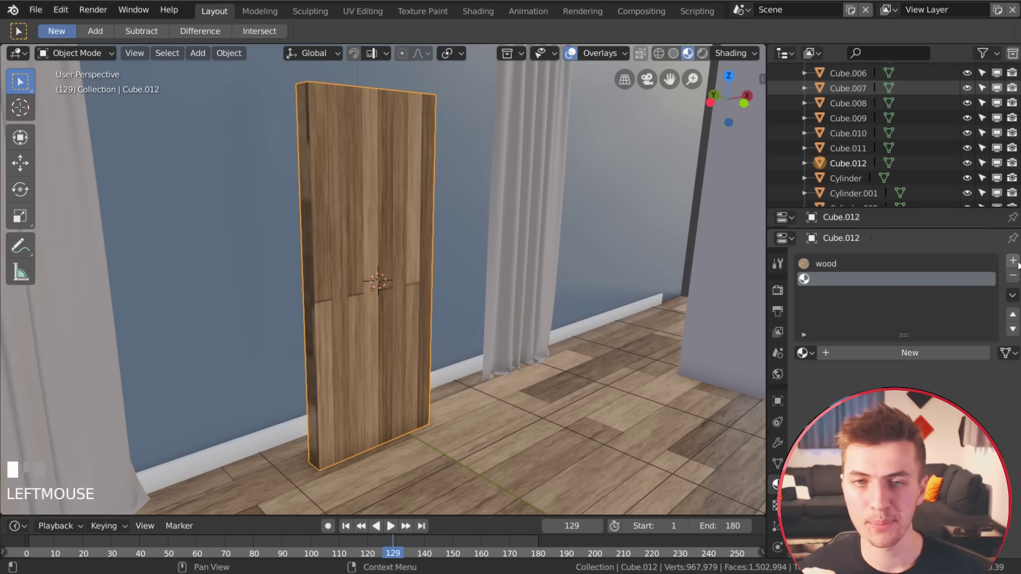
left_click(906, 351)
key("Tab")
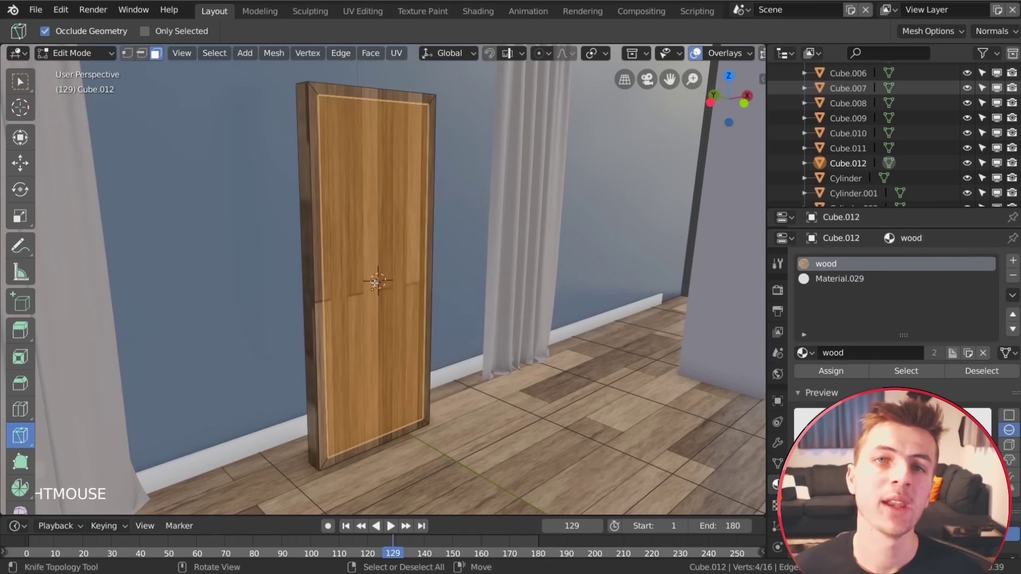
left_click(872, 279)
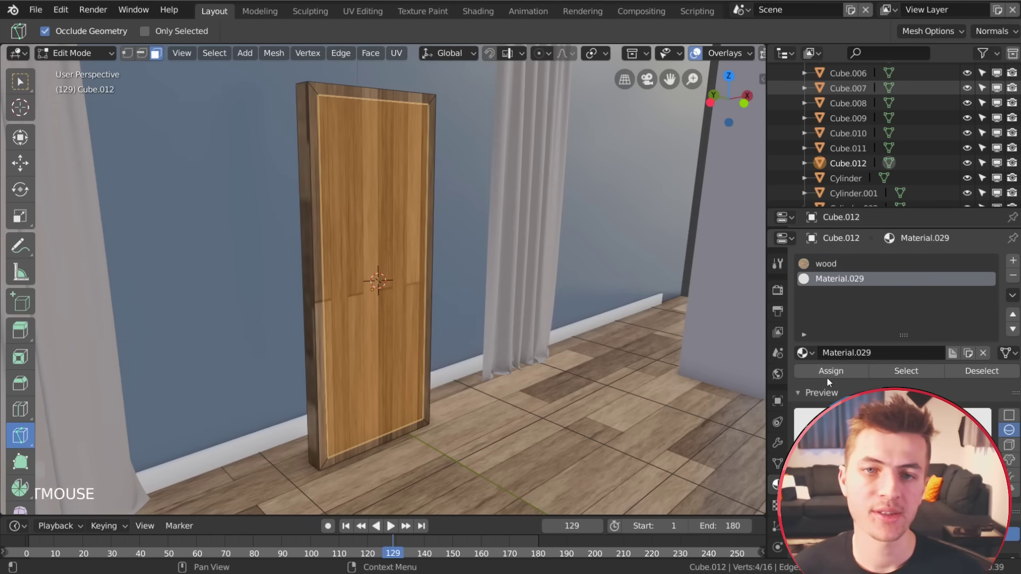
left_click(830, 373)
key("Tab")
Duplicate the Mix Shader node and insert the copy between the first Mix Shader and the Material Output.
middle_click_drag(282, 313, 296, 314)
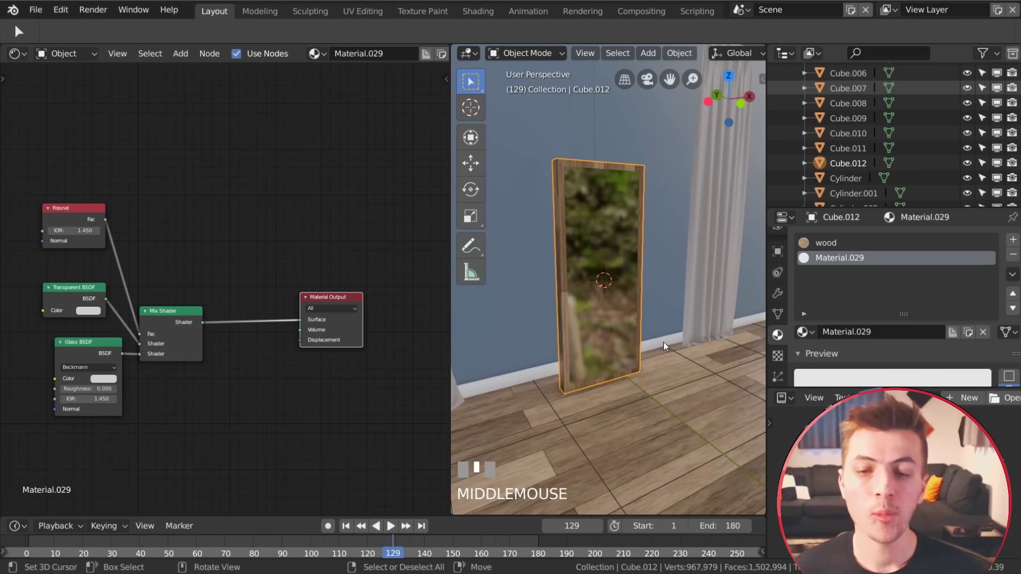
left_click(182, 318)
key("shift+d")
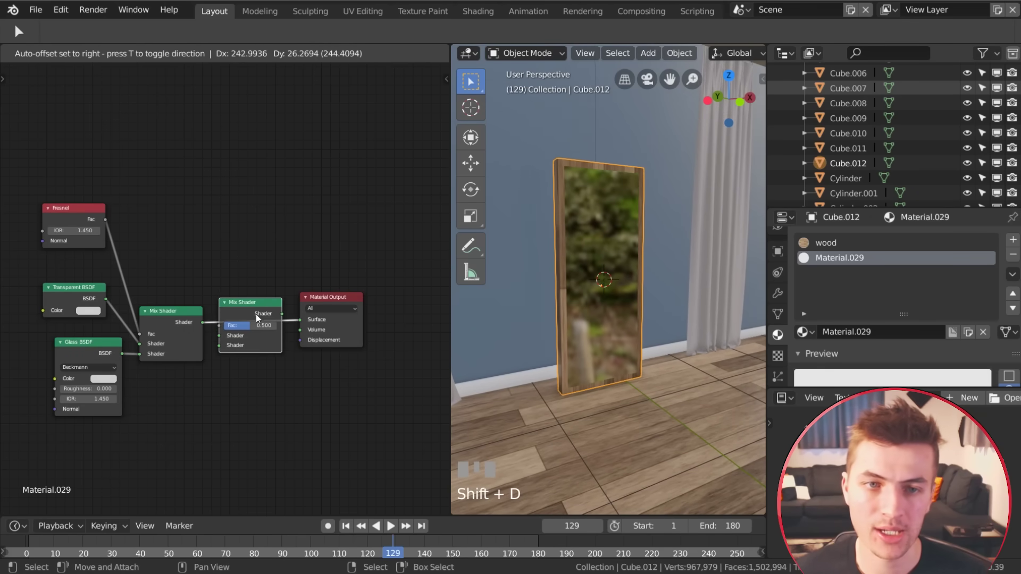
left_click(282, 309)
Add a Glossy BSDF with Sharp distribution and 0.070 roughness, and connect it to the second Mix Shader's lower shader input.
key("shift+a")
mouse_move(168, 451)
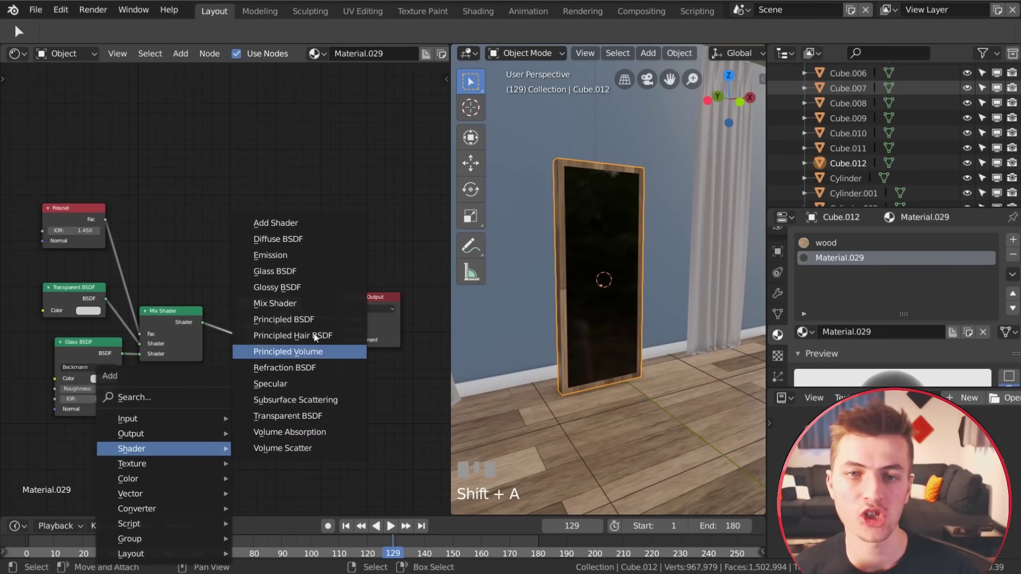
left_click(297, 289)
left_click(178, 403)
left_click(191, 421)
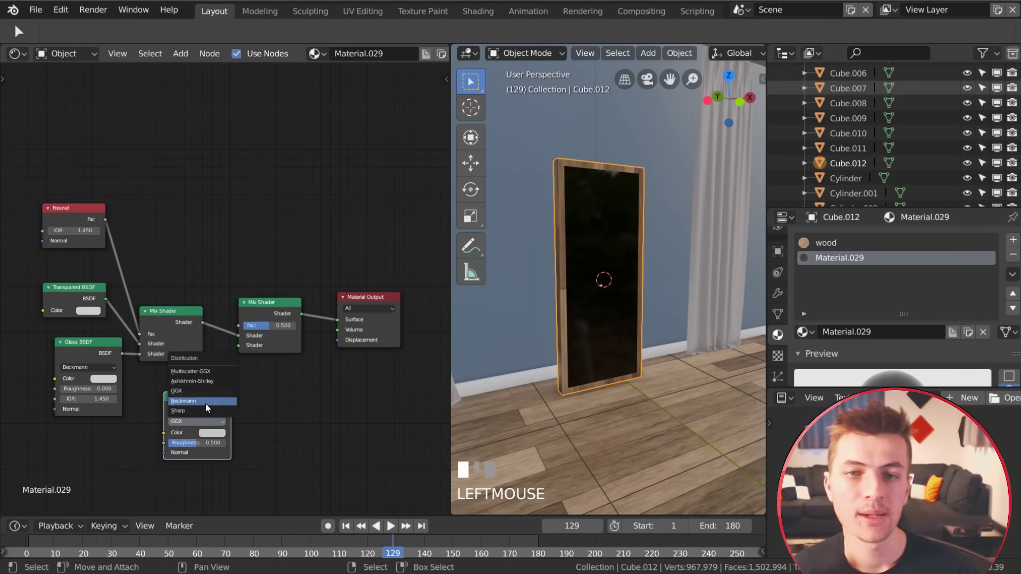
left_click(182, 411)
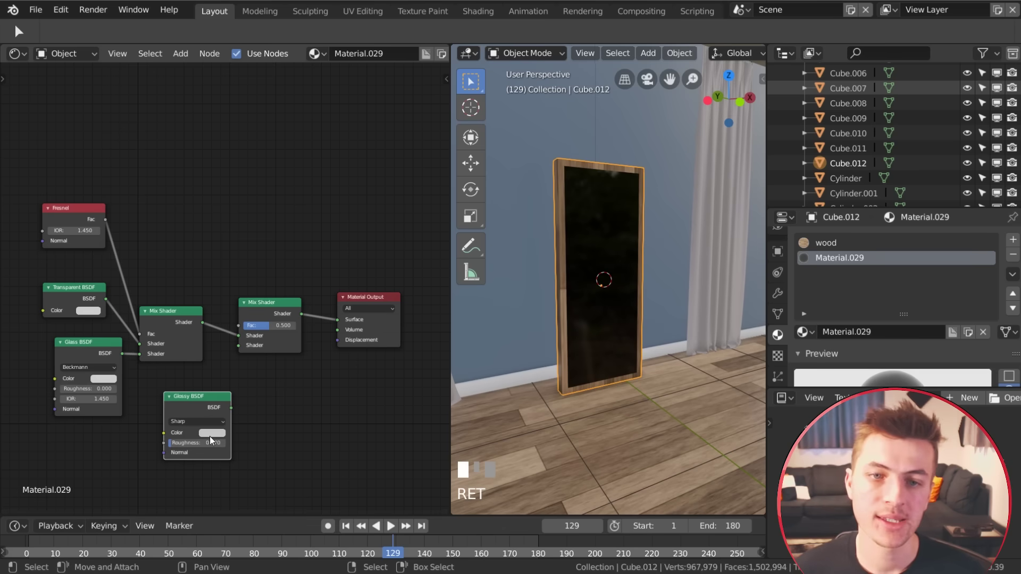
left_click_drag(242, 347, 241, 346)
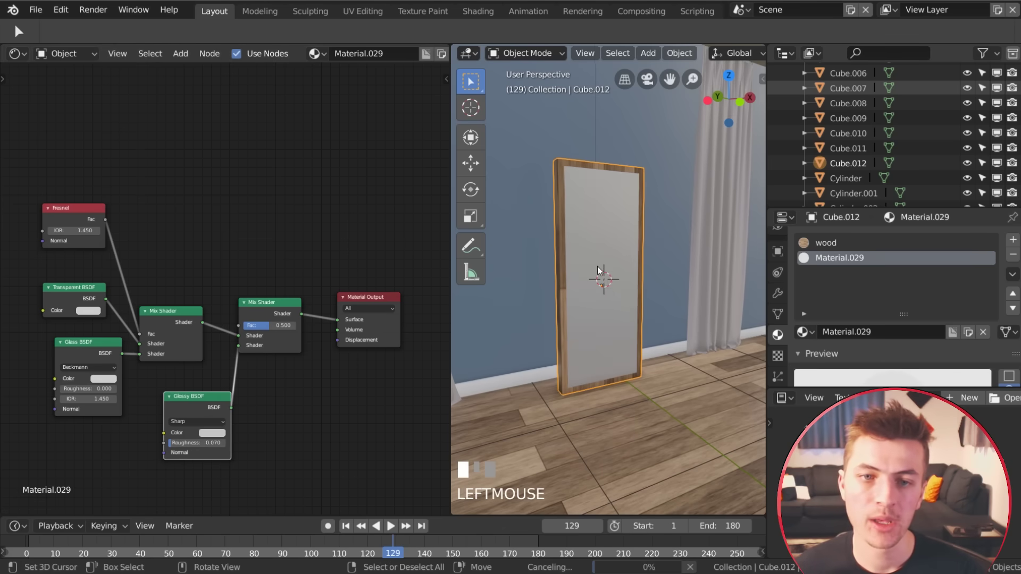
Darken the Glossy BSDF colour to a grey of about 0.198 and set the second Mix Shader's factor to 0.400.
middle_click_drag(599, 270, 596, 304)
scroll(629, 263, "up", 2)
left_click_drag(227, 397, 207, 394)
left_click(204, 423)
left_click(267, 311)
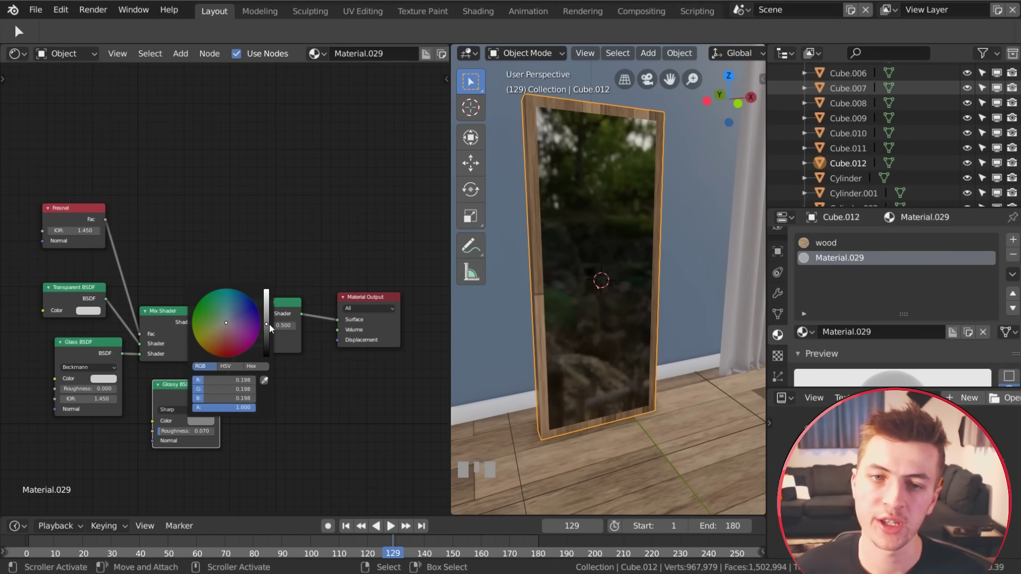
middle_click_drag(323, 405, 299, 405)
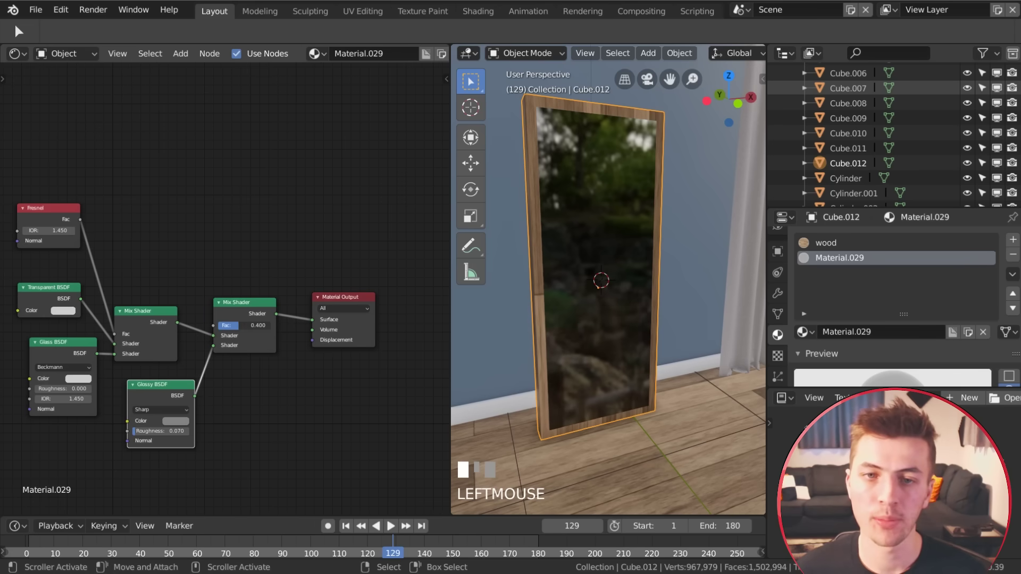
key("KP_Enter")
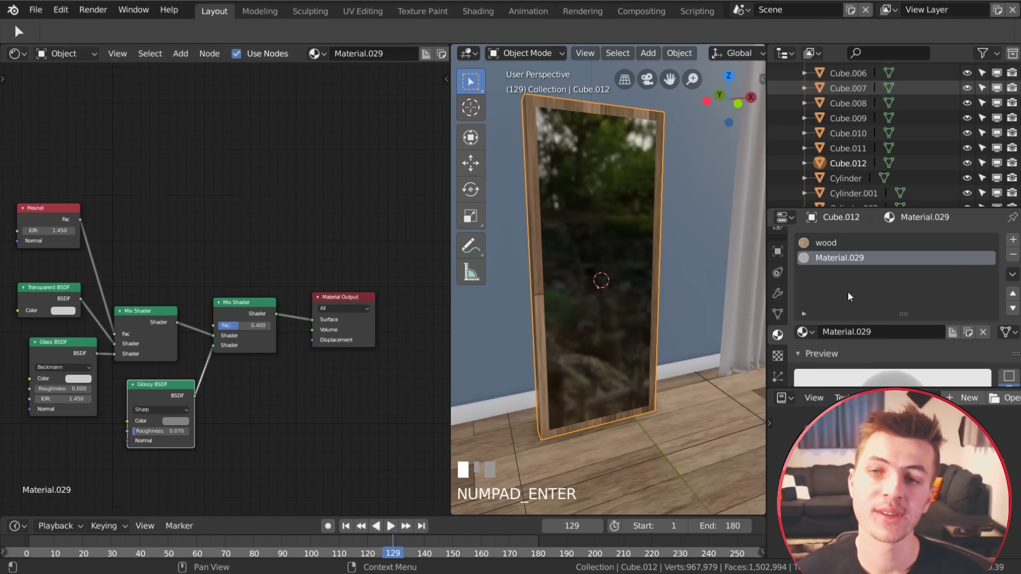
Set the glass material's blend mode to Alpha Blend, disable Show Backface, and enable Screen Space Refraction.
scroll(870, 325, "down", 10)
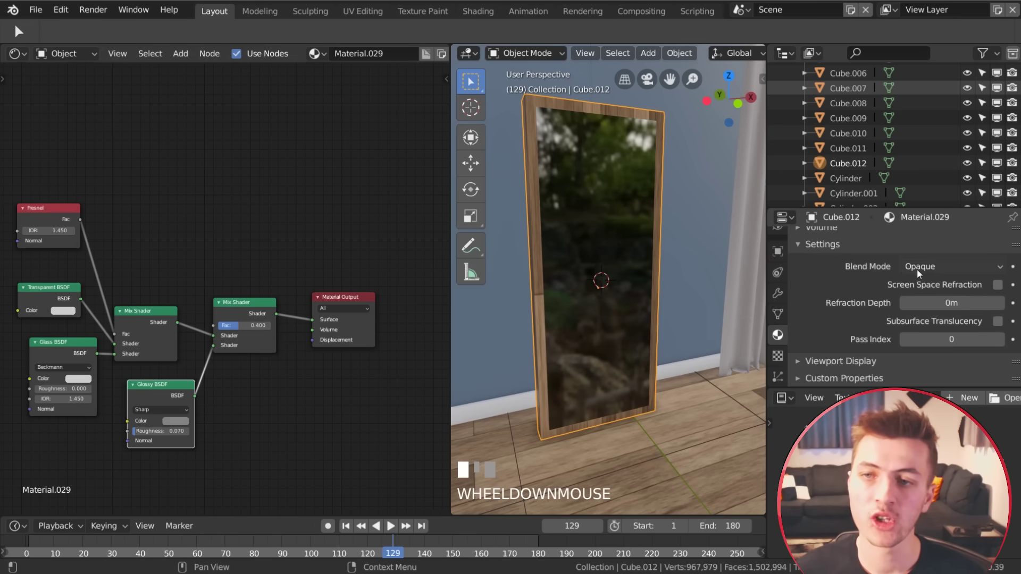
left_click(918, 266)
left_click(930, 168)
scroll(830, 181, "up", 2)
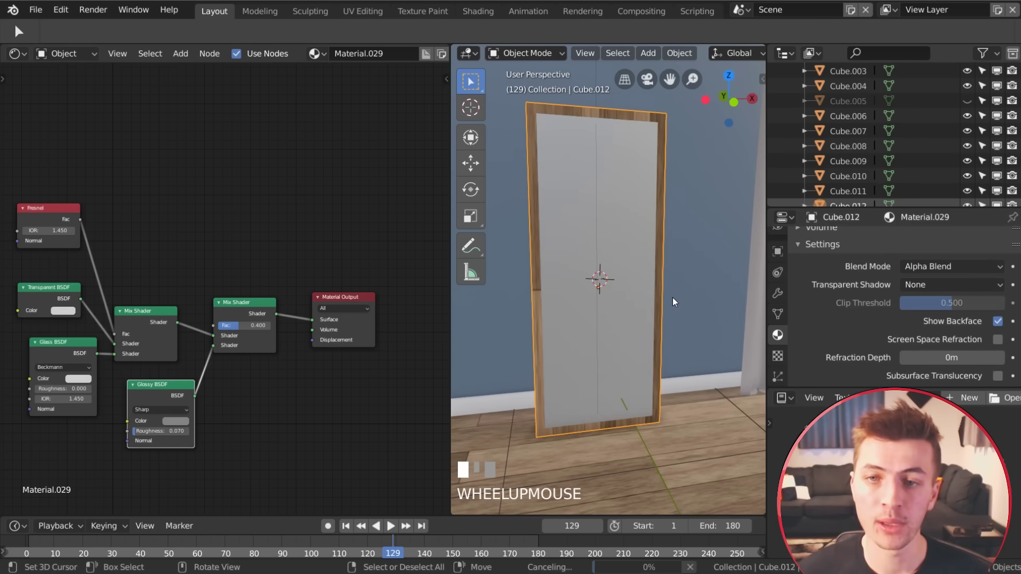
middle_click_drag(674, 297, 725, 281)
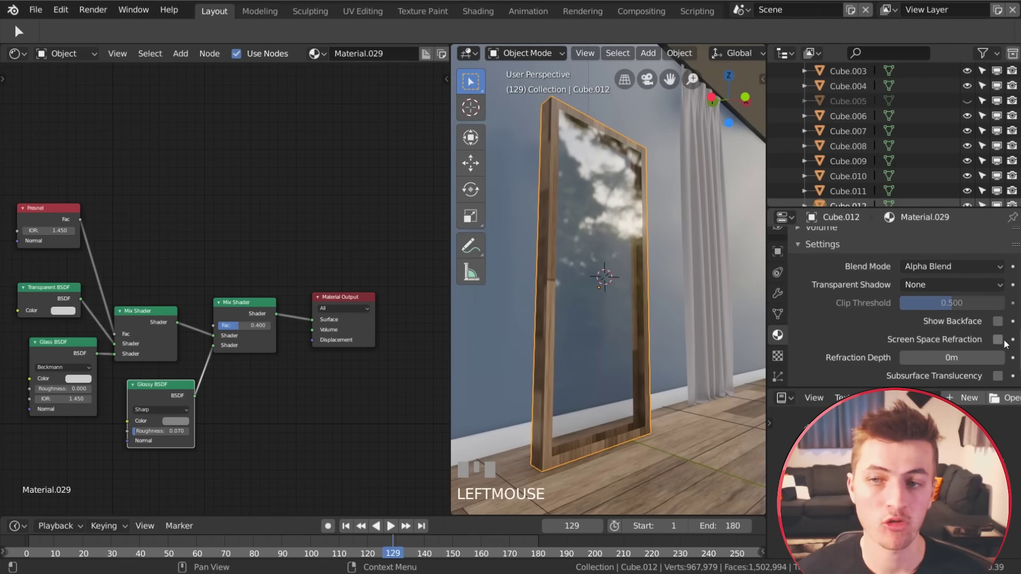
left_click(997, 339)
middle_click_drag(591, 346, 561, 349)
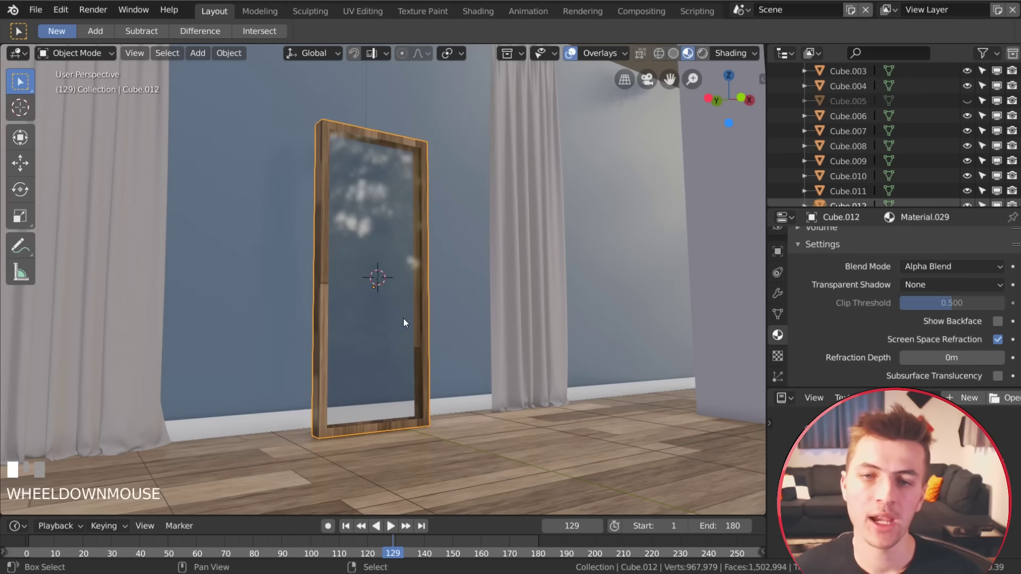
Add a Reflection Plane light probe at the glass panel and rotate it 90° about the X axis.
key("shift+a")
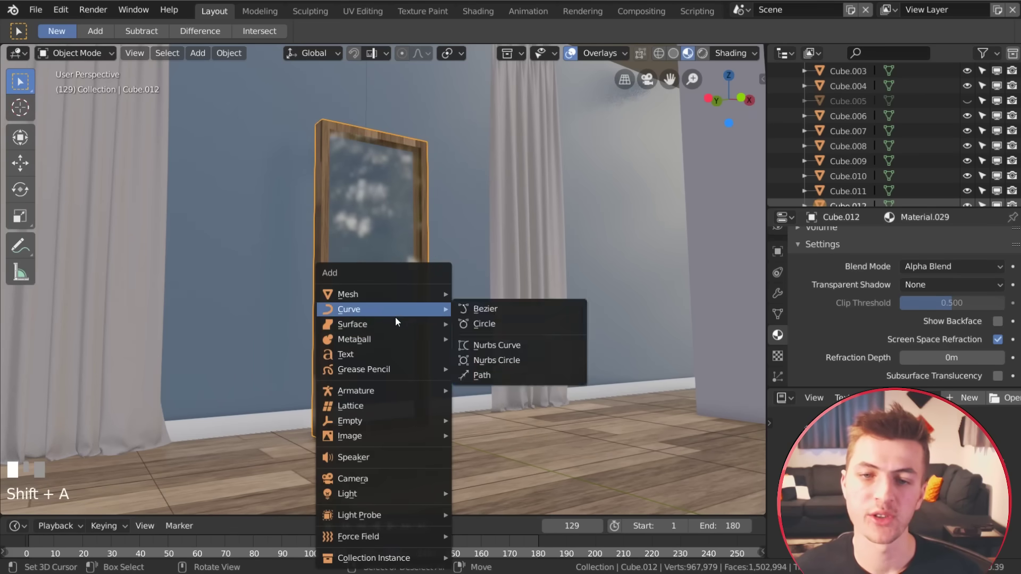
mouse_move(364, 519)
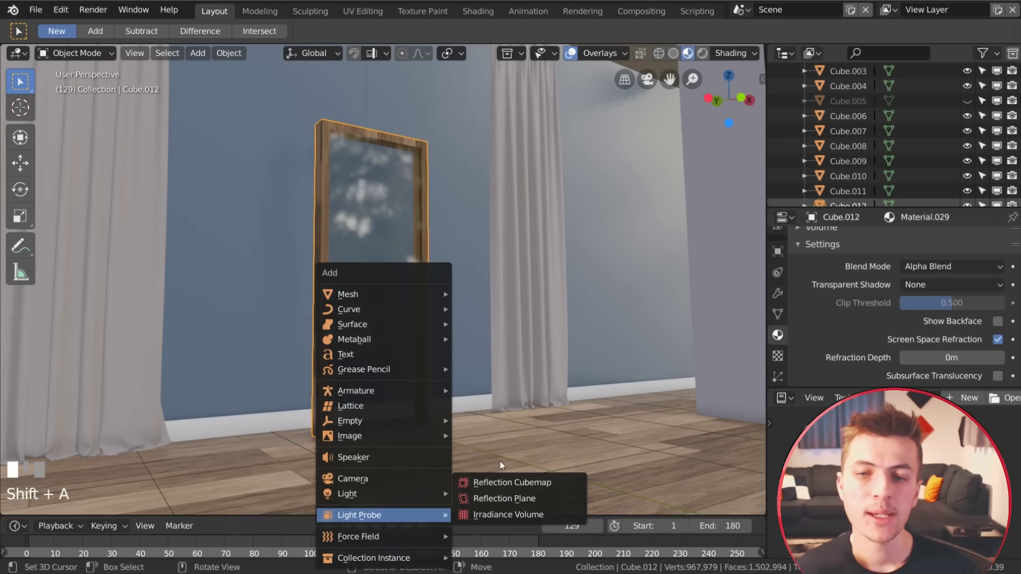
left_click(535, 499)
type("r")
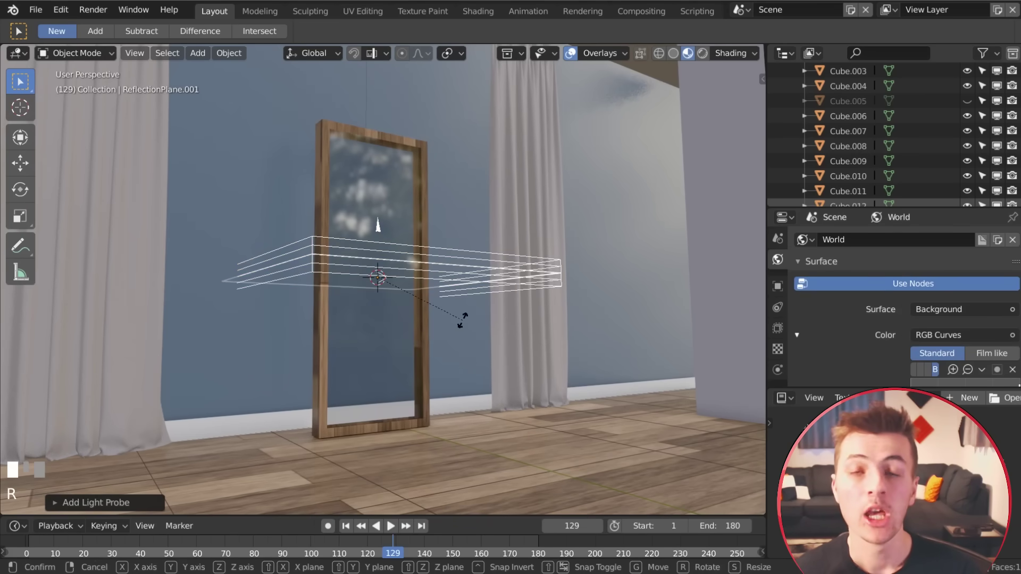
type("90")
key("x")
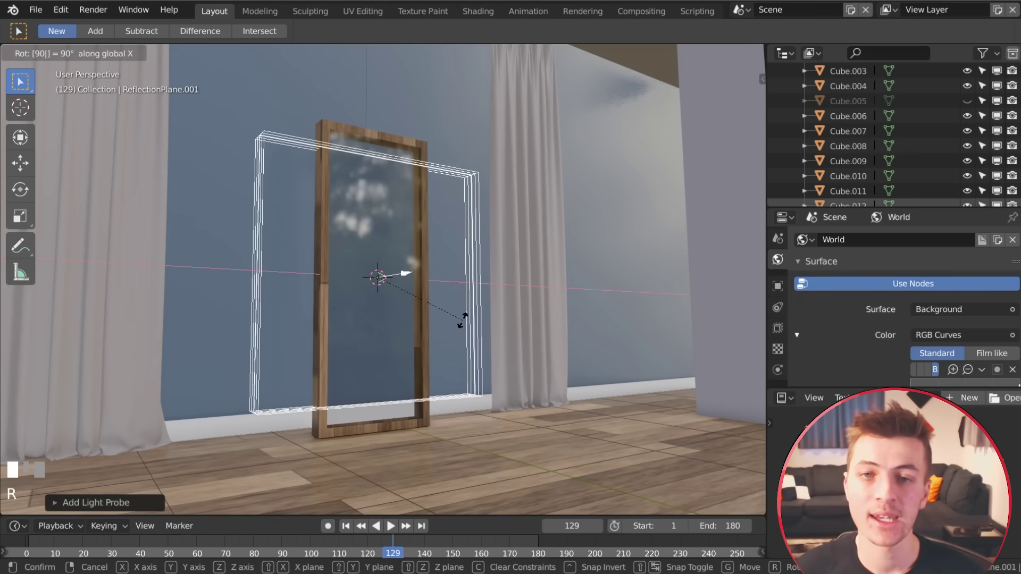
left_click(463, 321)
Scale the reflection plane along X and Z to fit the opening of the wooden frame.
key("s")
key("x")
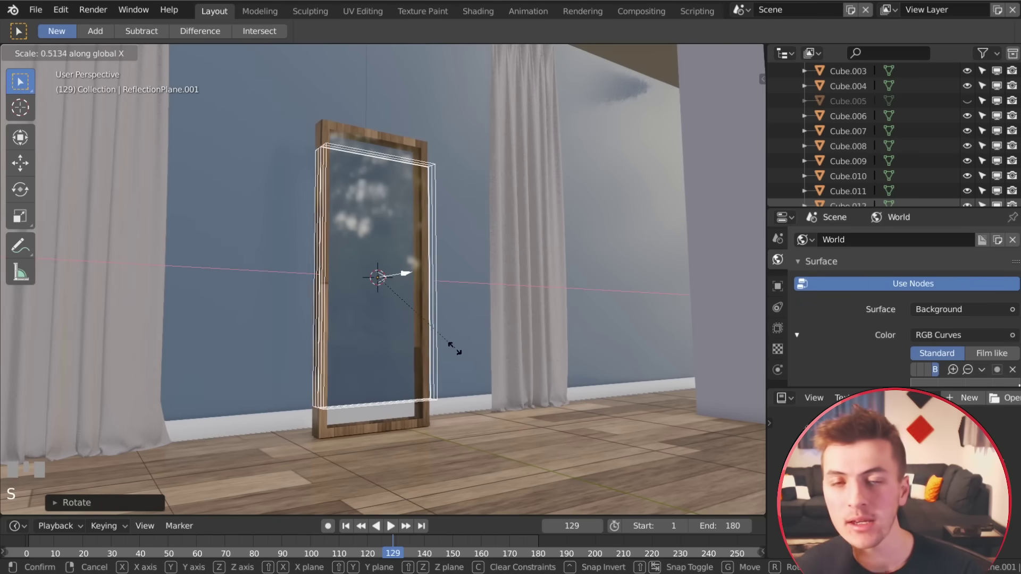
left_click(434, 346)
mouse_move(434, 347)
middle_mouse_down()
mouse_move(417, 358)
mouse_move(426, 377)
mouse_move(470, 371)
mouse_move(427, 390)
mouse_move(436, 344)
middle_mouse_up()
key("s")
key("z")
left_click(441, 387)
key("s")
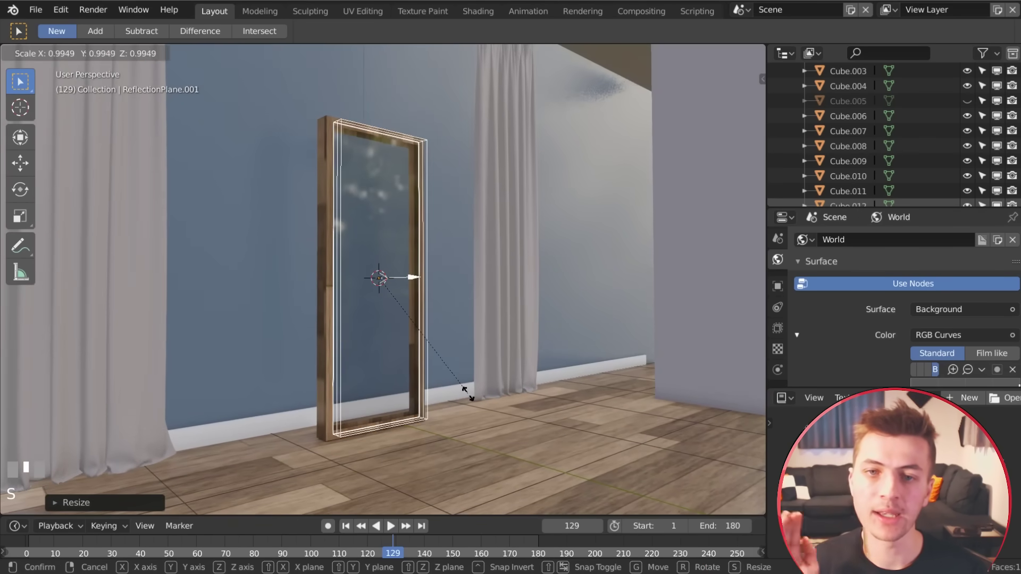
key("z")
left_click(464, 391)
Move the reflection plane along Y to line up with the glass and inspect its reflections from several angles.
key("g")
key("y")
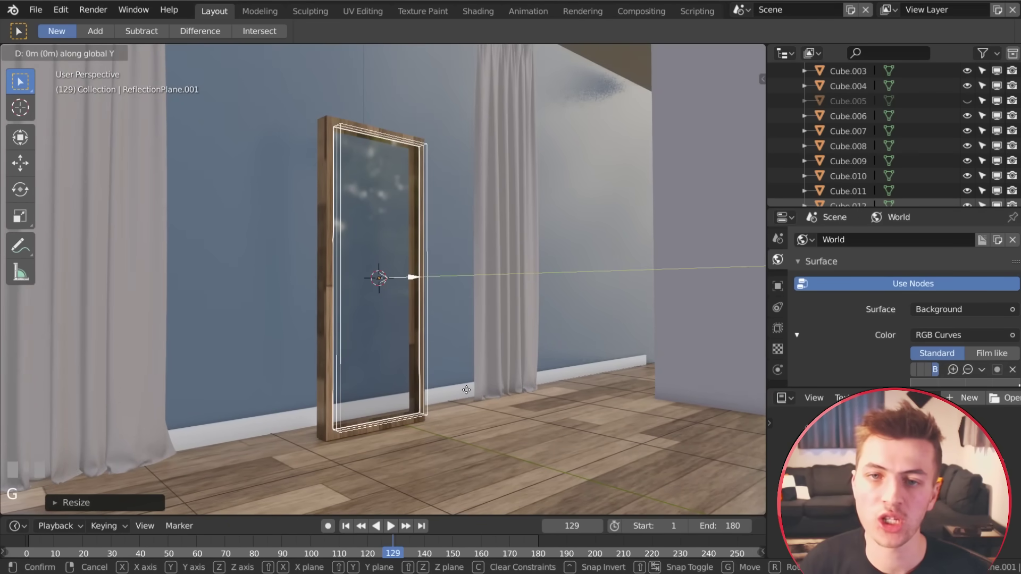
left_click(452, 391)
middle_click_drag(452, 391, 431, 317)
scroll(375, 326, "up", 3)
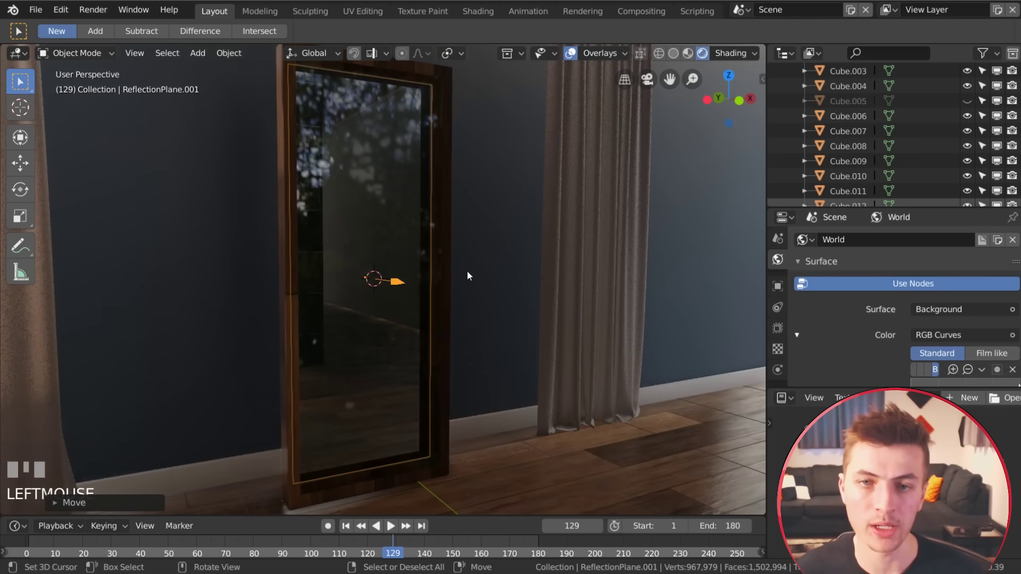
middle_click_drag(432, 314, 277, 247)
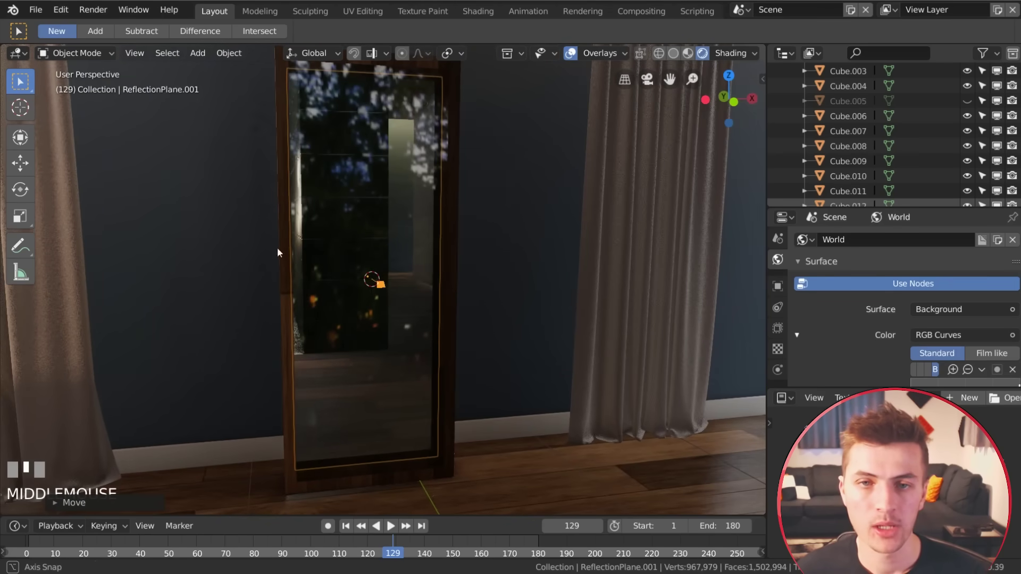
middle_click_drag(372, 289, 342, 185)
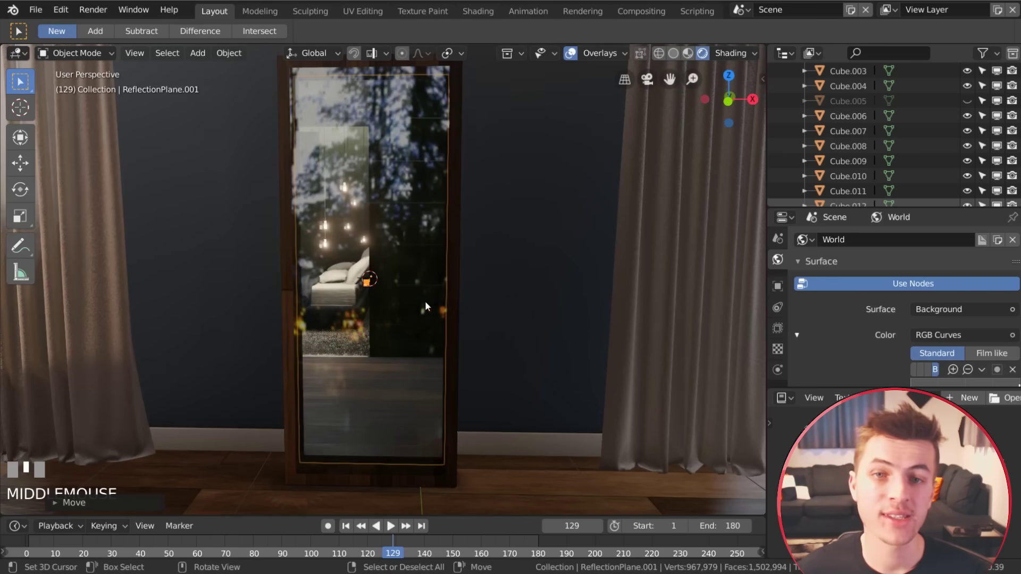
middle_click_drag(435, 302, 432, 292)
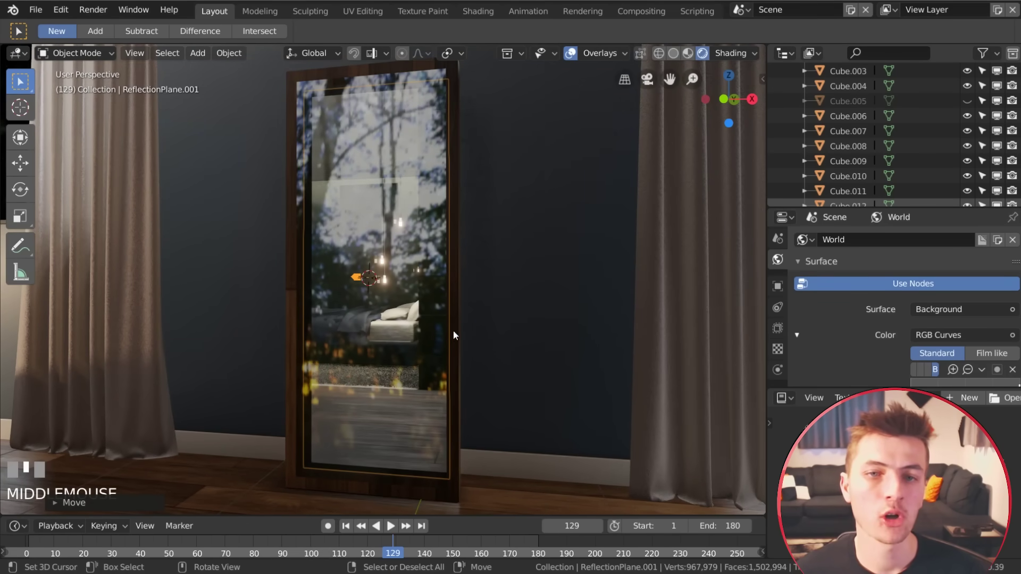
In the camera view, move the framed mirror and its reflection plane onto the bare wall between the curtain and the black stone wall.
key("KP_0")
scroll(274, 345, "down", 1)
right_click(274, 343, "shift")
key("g")
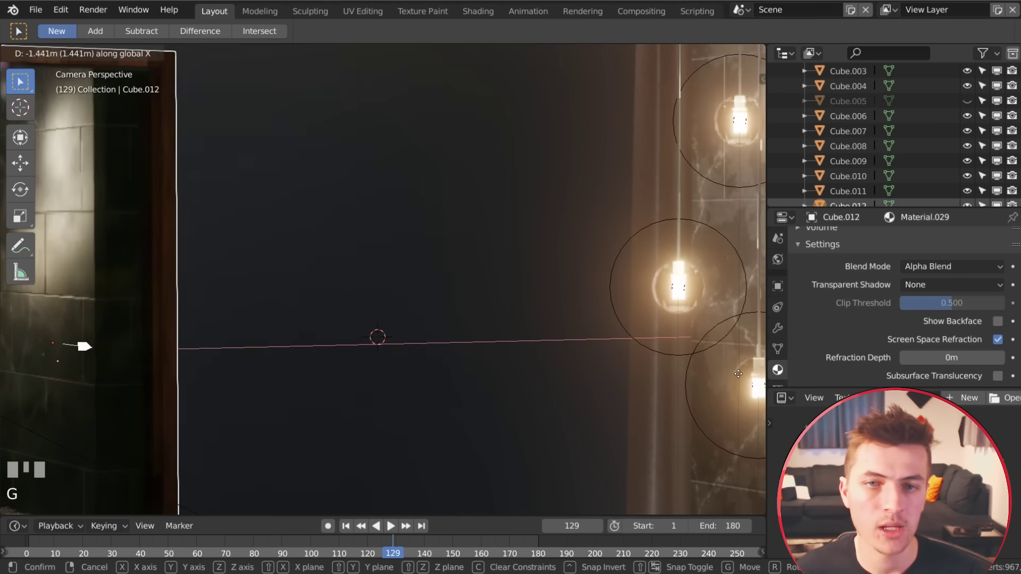
left_click(592, 356)
scroll(338, 352, "down", 3)
scroll(338, 352, "down", 3)
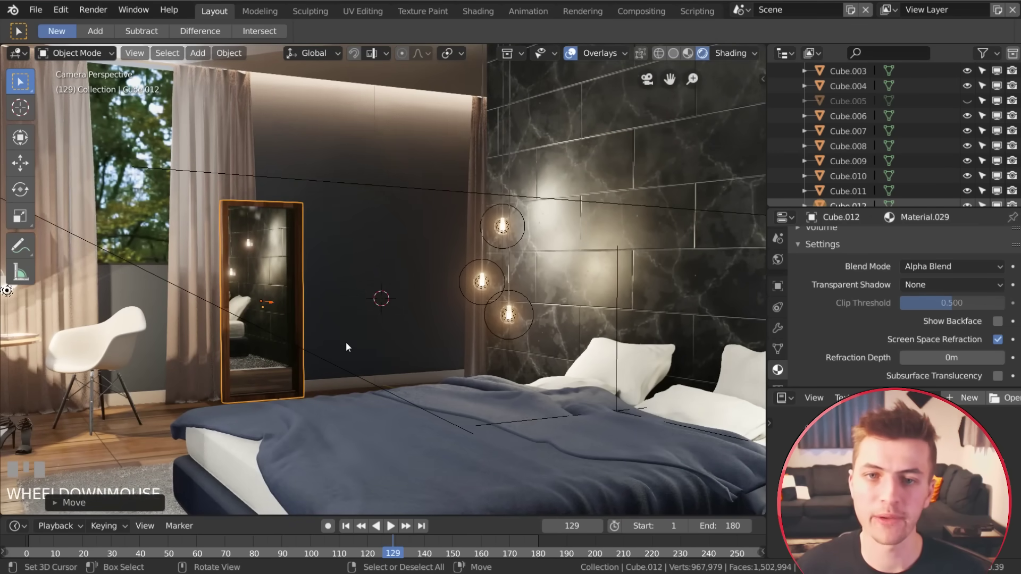
key("g")
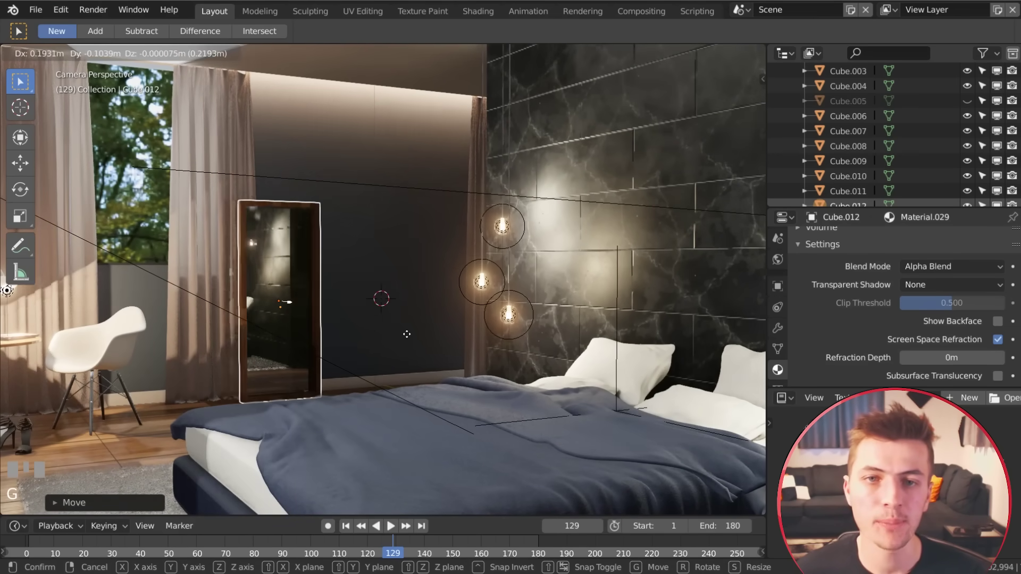
left_click(422, 326)
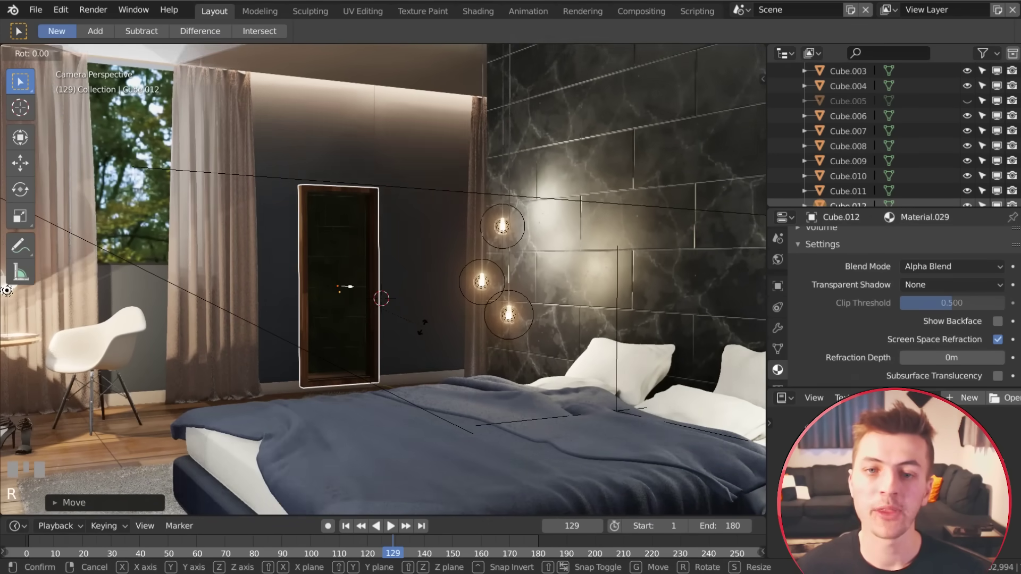
Rotate the mirror and its reflection plane slightly about Z and lower them to stand on the floor.
key("r")
key("z")
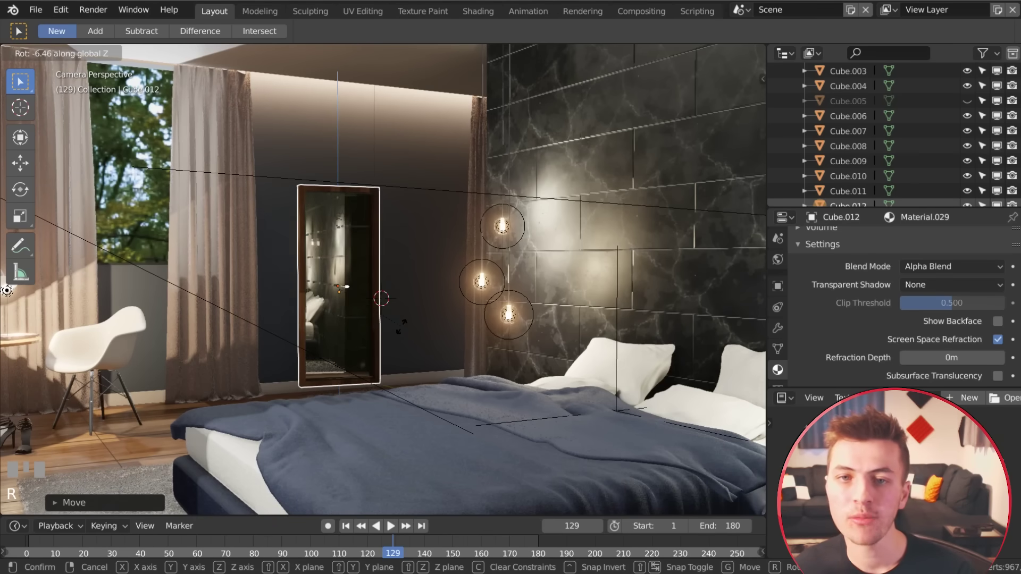
left_click(400, 332)
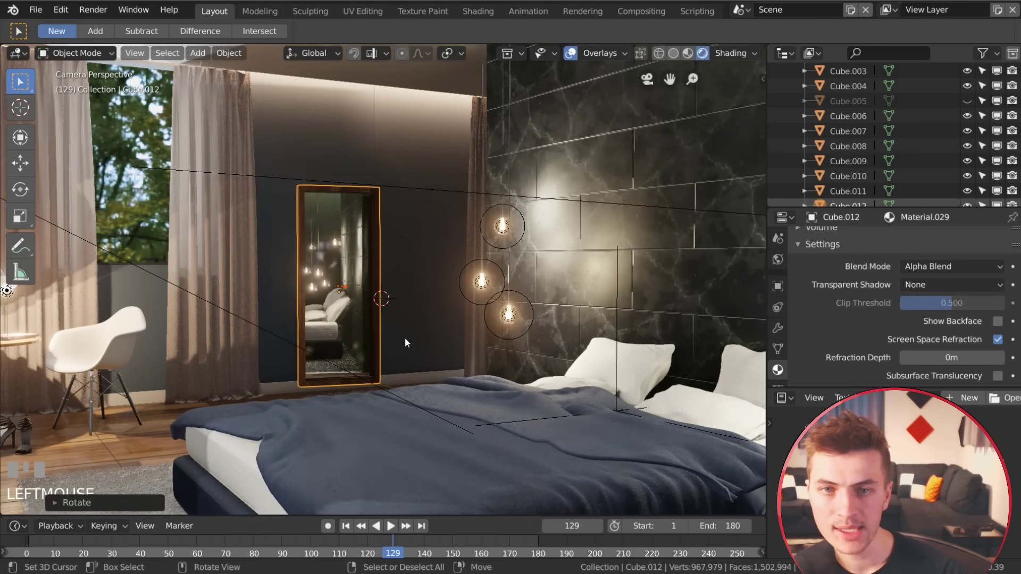
key("g")
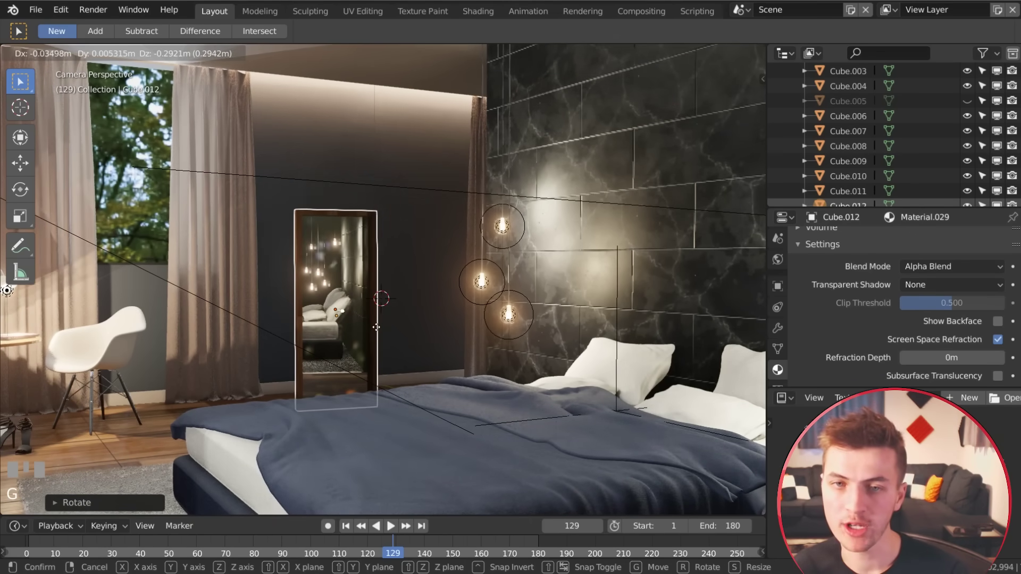
left_click(415, 340)
Narrow the mirror and its reflection plane along X to about 0.83 of their width.
scroll(415, 339, "up", 2)
key("s")
key("x")
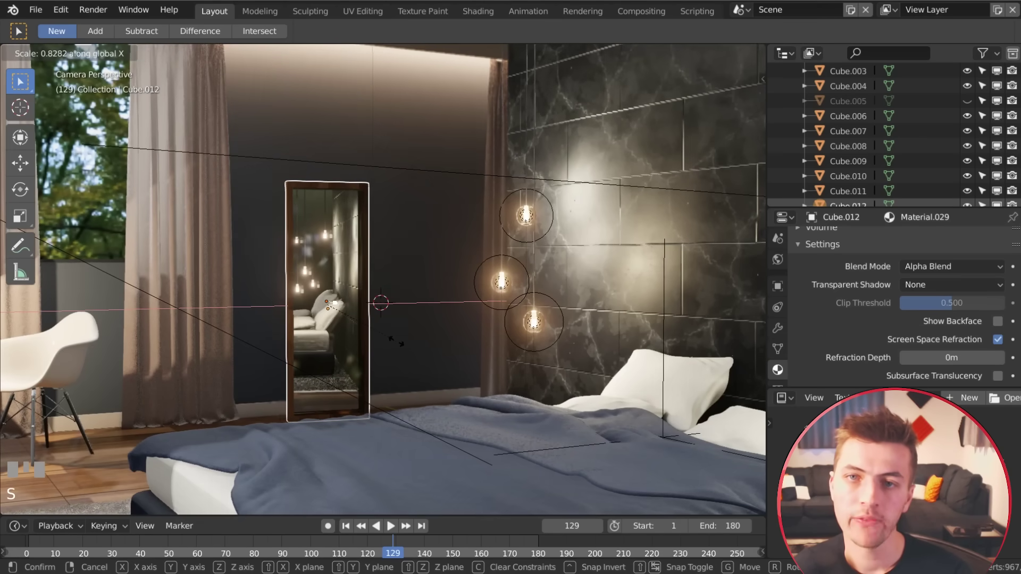
left_click(368, 320)
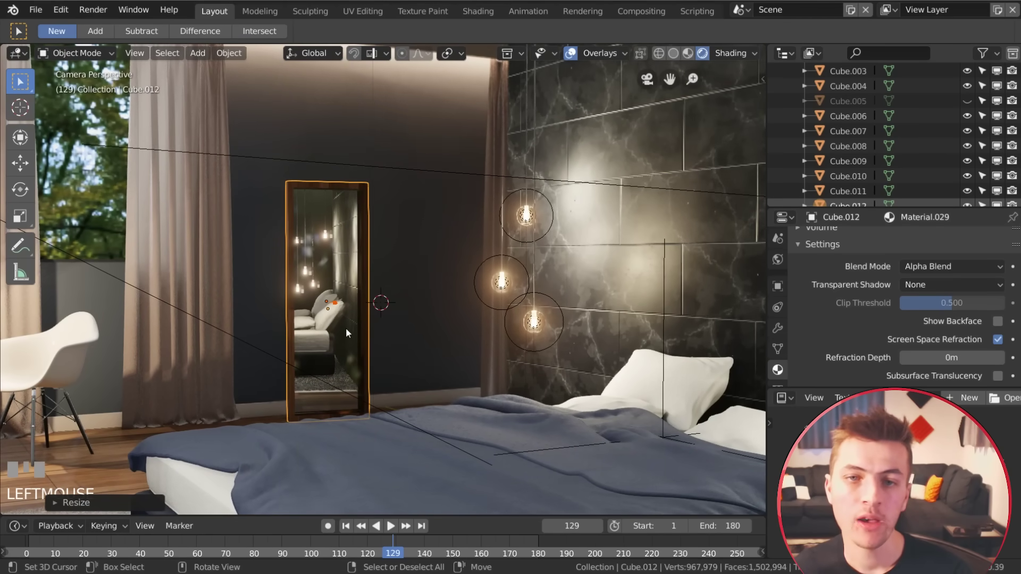
Compare the mirror's reflection with the viewport overlays hidden and shown.
left_click(570, 53)
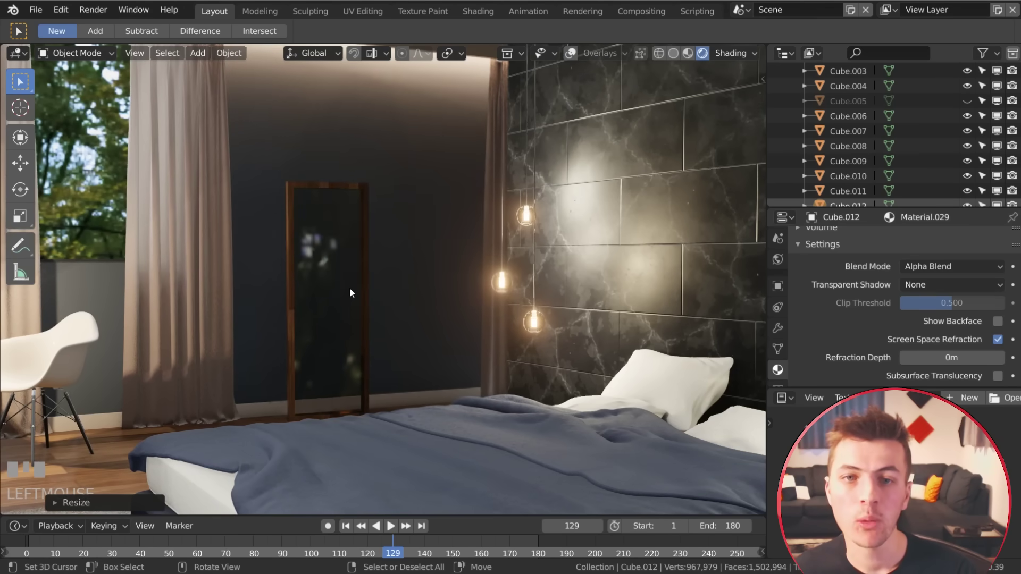
scroll(349, 290, "up", 2)
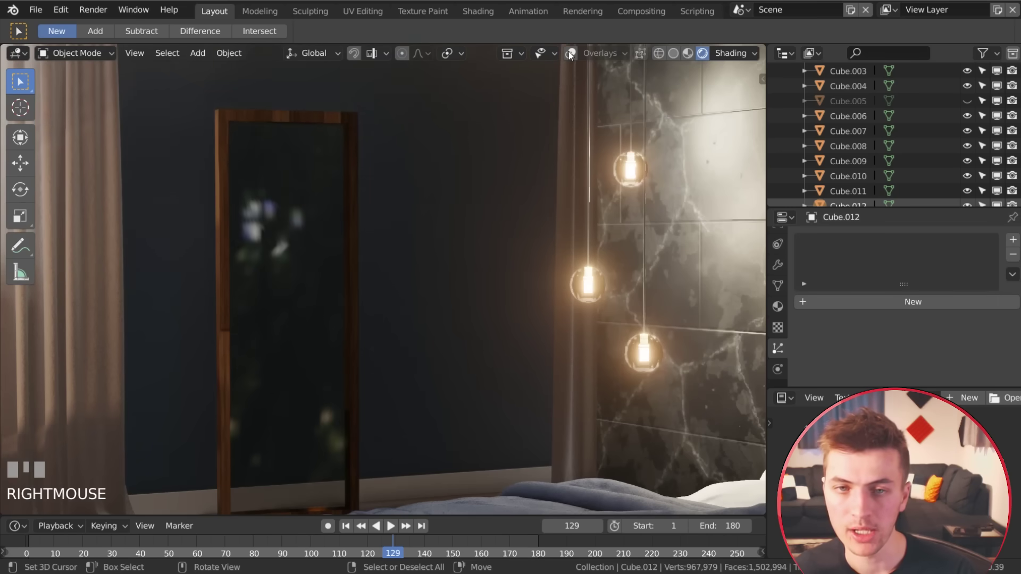
left_click(570, 53)
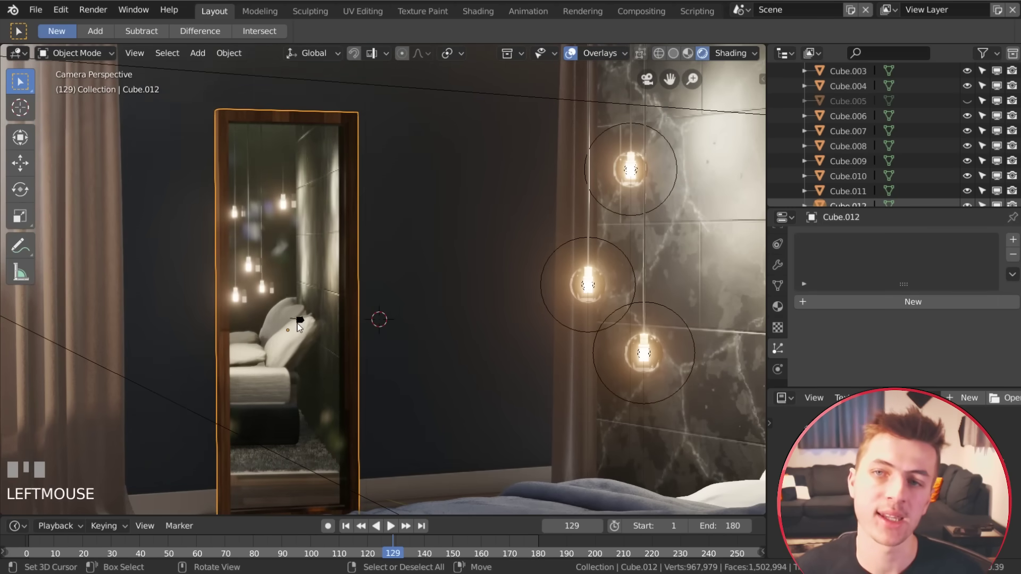
Select the reflection plane, hide the viewport overlays, and set the probe's distance to 10 m.
right_click(299, 322)
right_click(300, 319)
right_click(274, 336)
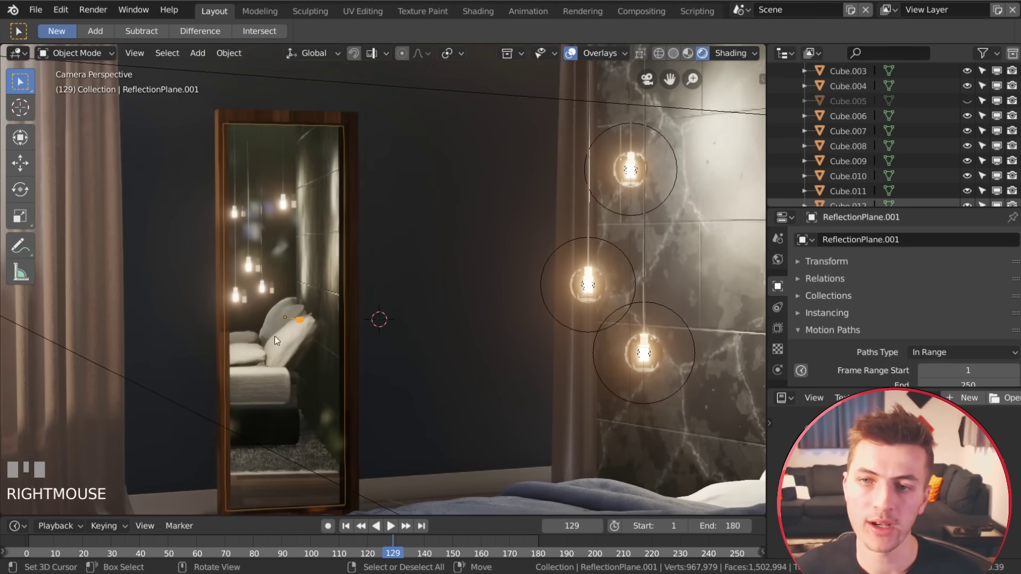
left_click(570, 52)
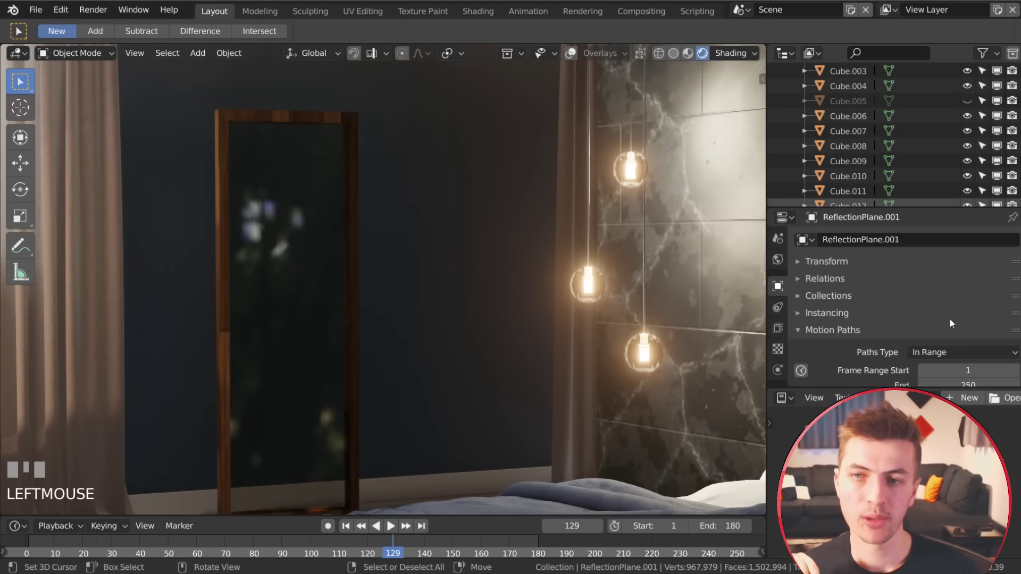
scroll(960, 301, "down", 4)
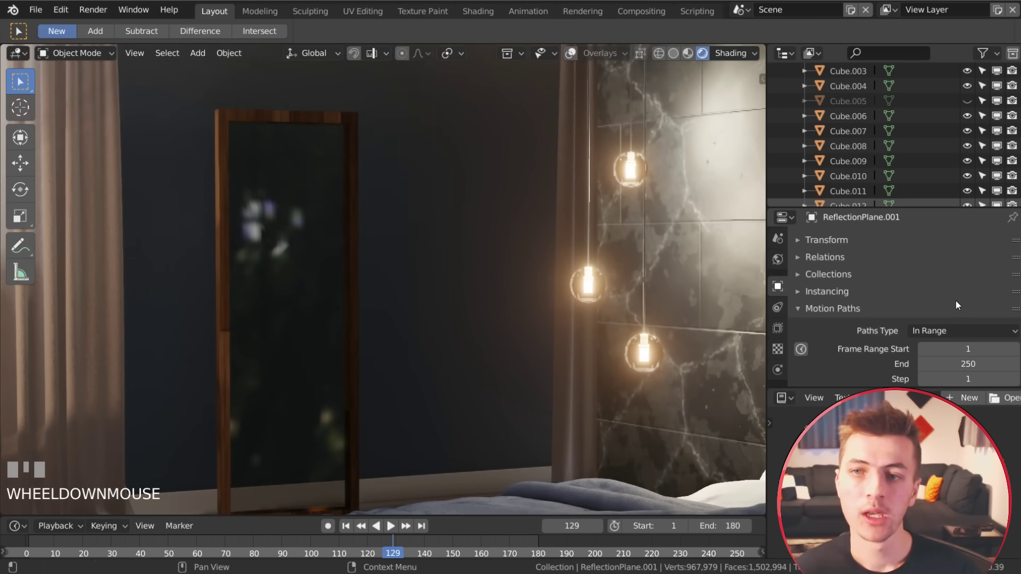
left_click(778, 328)
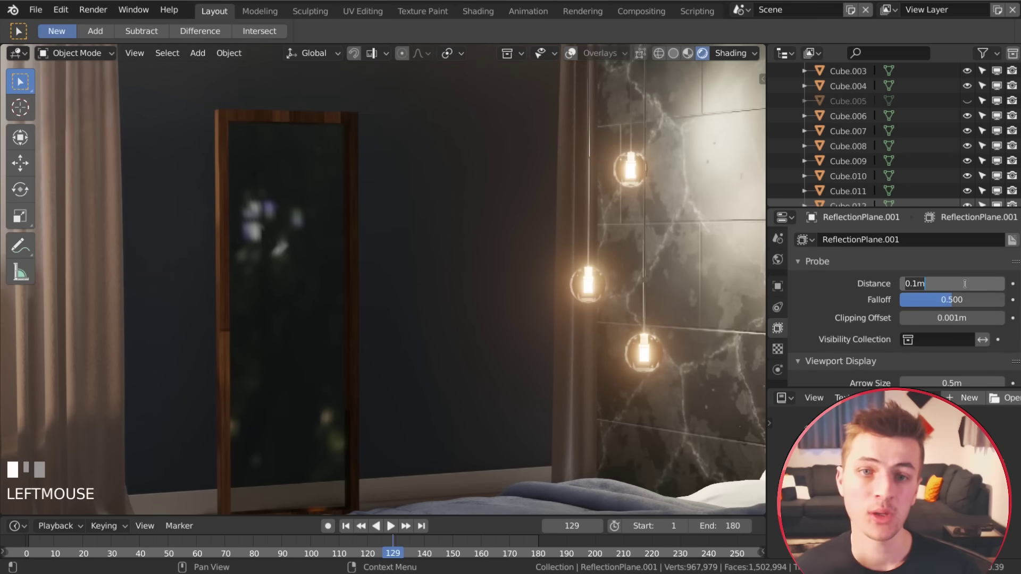
type("10")
key("Return")
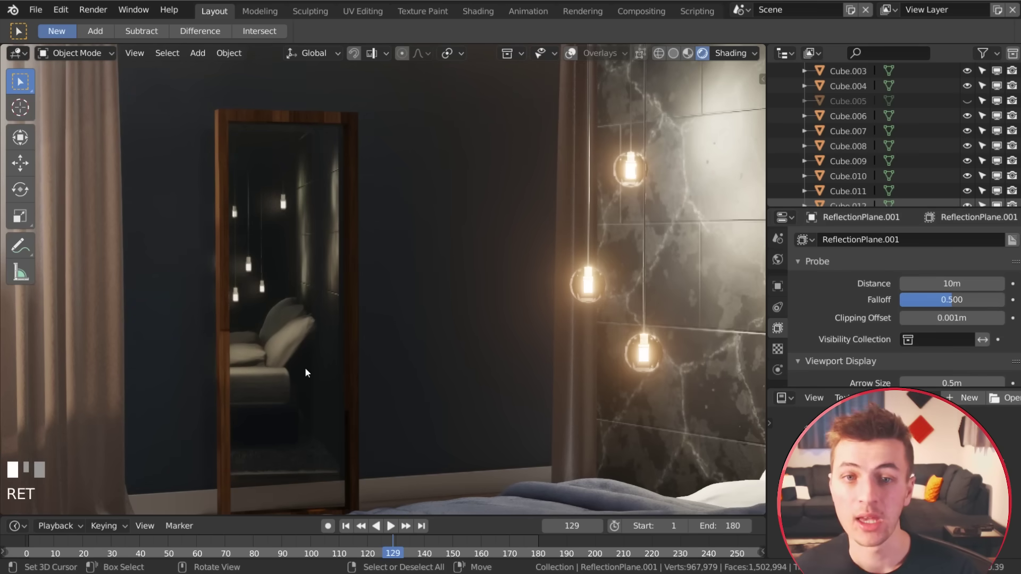
Try adjusting the reflection plane probe's falloff.
scroll(296, 302, "down", 1)
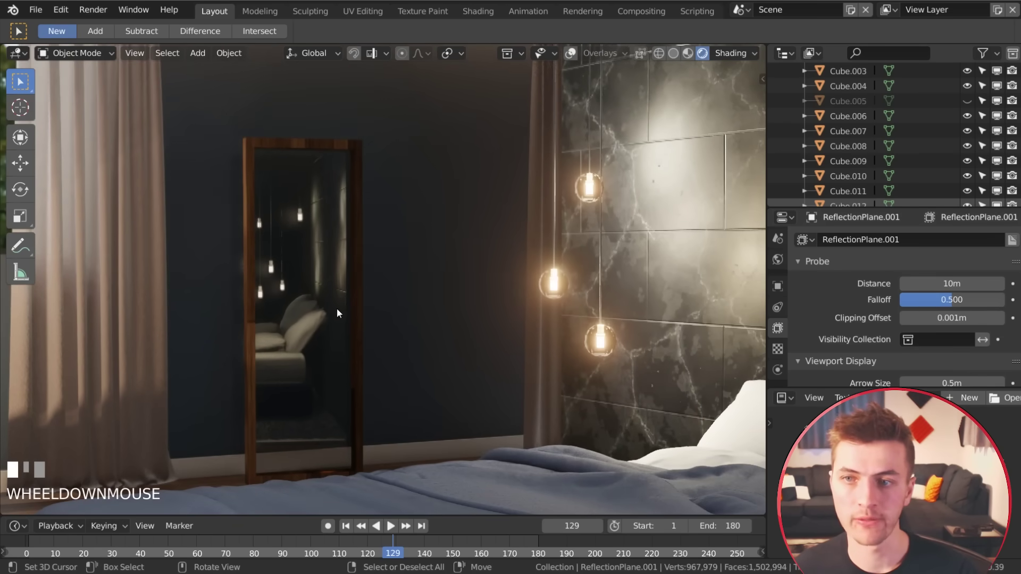
mouse_move(951, 299)
left_mouse_down()
mouse_move(923, 299)
mouse_move(1004, 299)
mouse_move(900, 300)
mouse_move(1004, 299)
mouse_move(952, 299)
left_mouse_up()
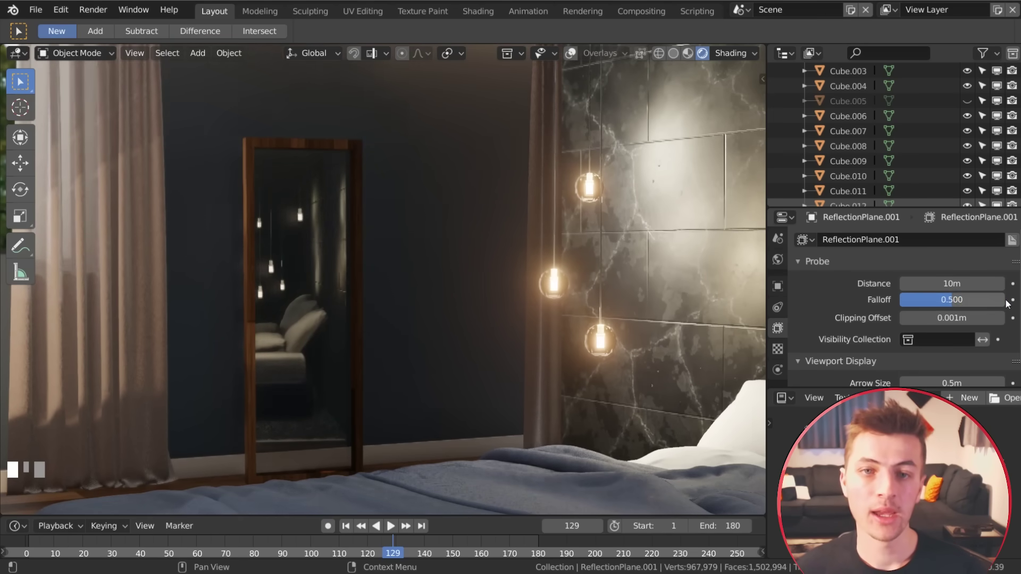
left_click(958, 311)
Review the whole bedroom in the camera view and the Eevee render settings from Ambient Occlusion and Bloom to Volumetric.
scroll(532, 271, "down", 5)
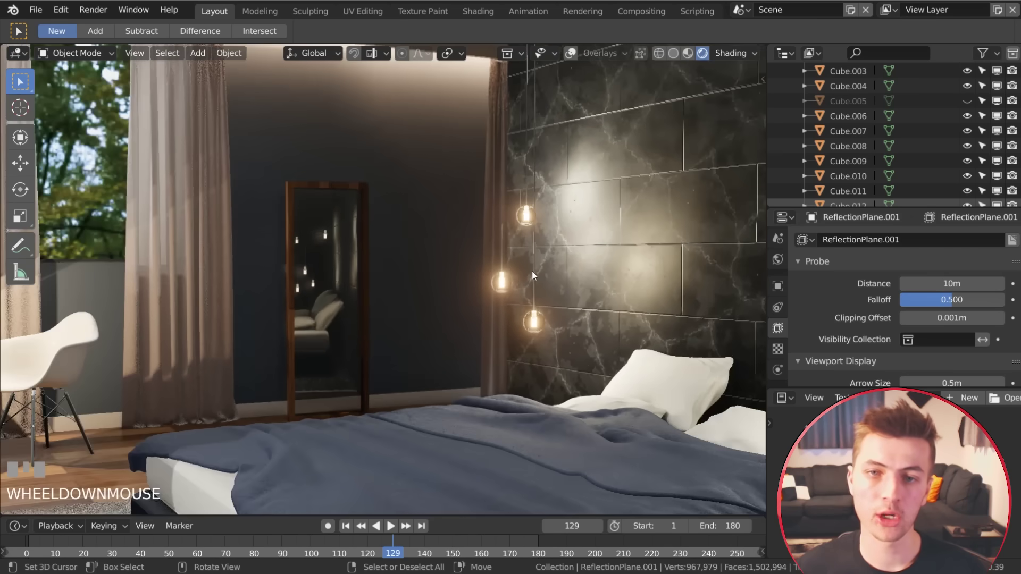
scroll(448, 313, "down", 3)
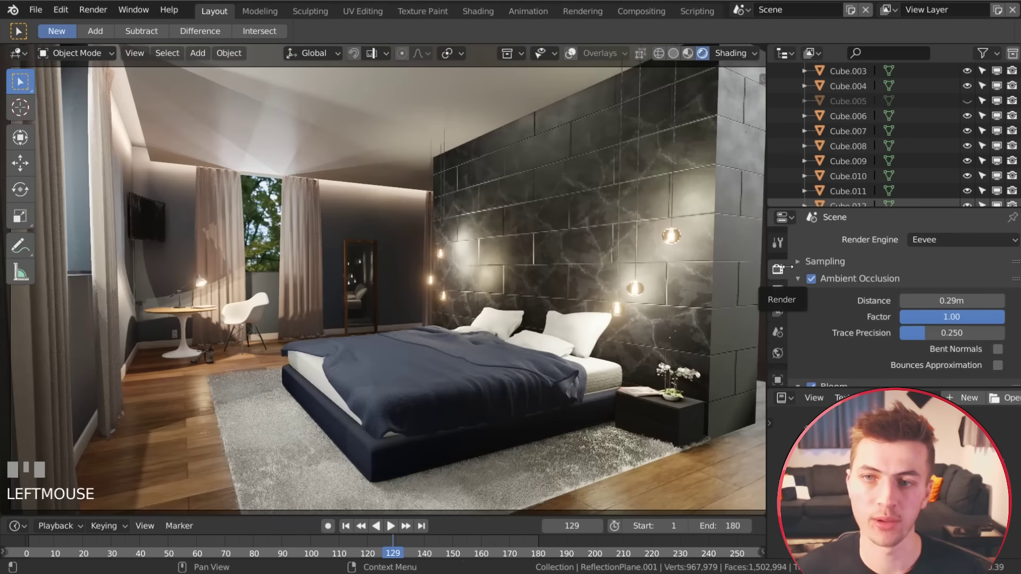
scroll(854, 325, "down", 8)
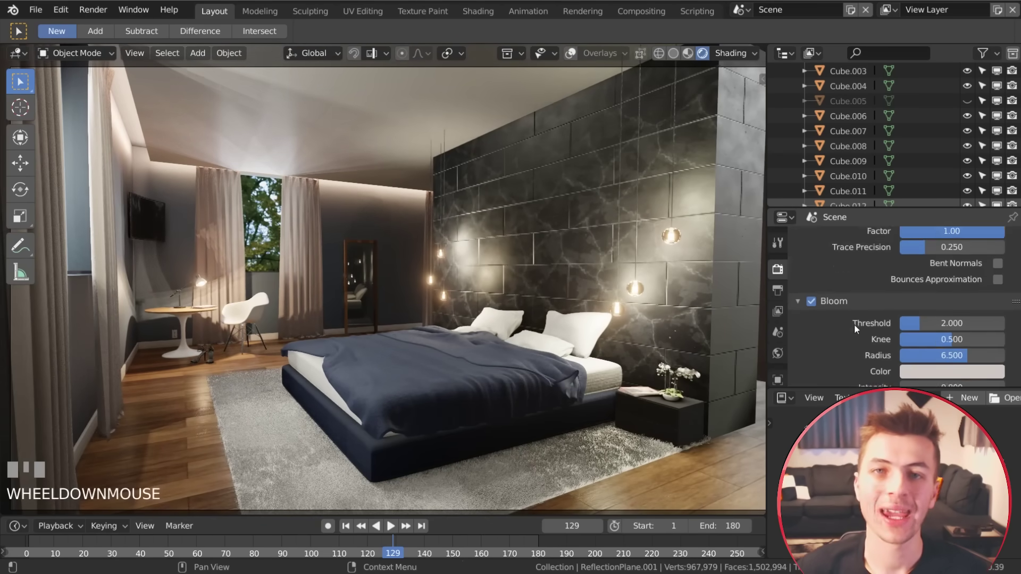
scroll(853, 322, "down", 4)
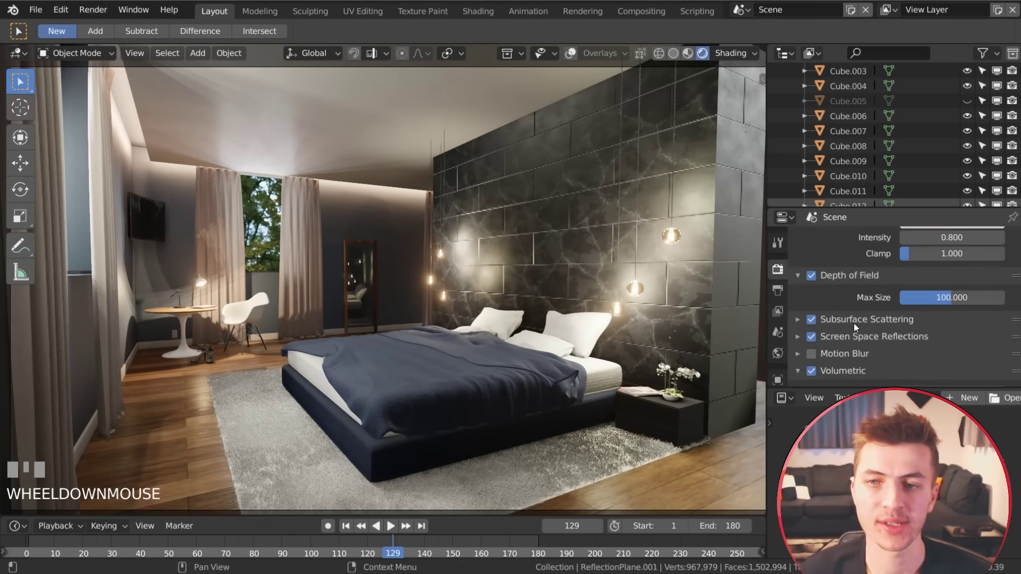
scroll(841, 329, "down", 5)
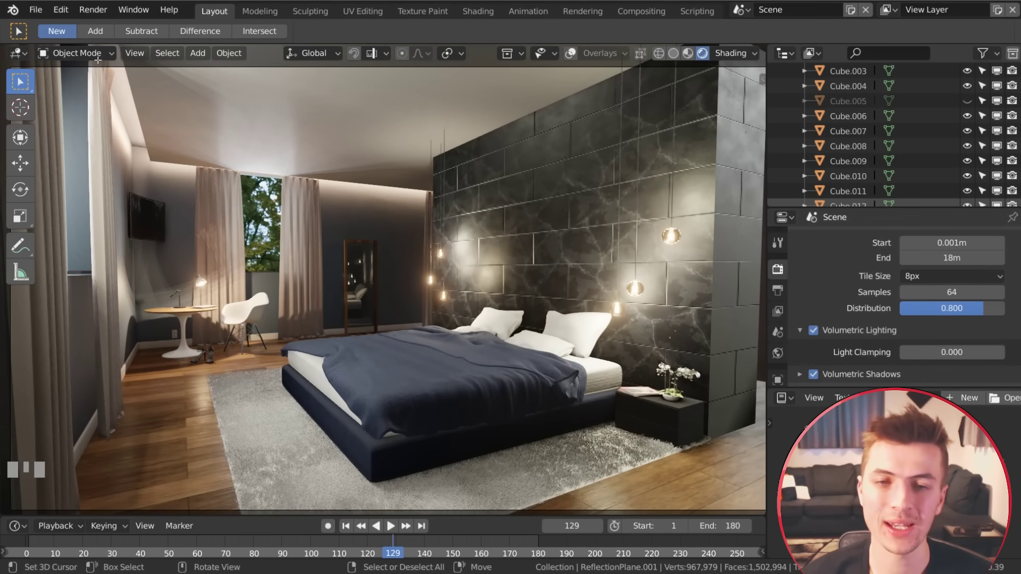
Split the 3D viewport in two and show the World shader nodes in a Shader Editor beside the rendered view.
left_click_drag(430, 75, 429, 75)
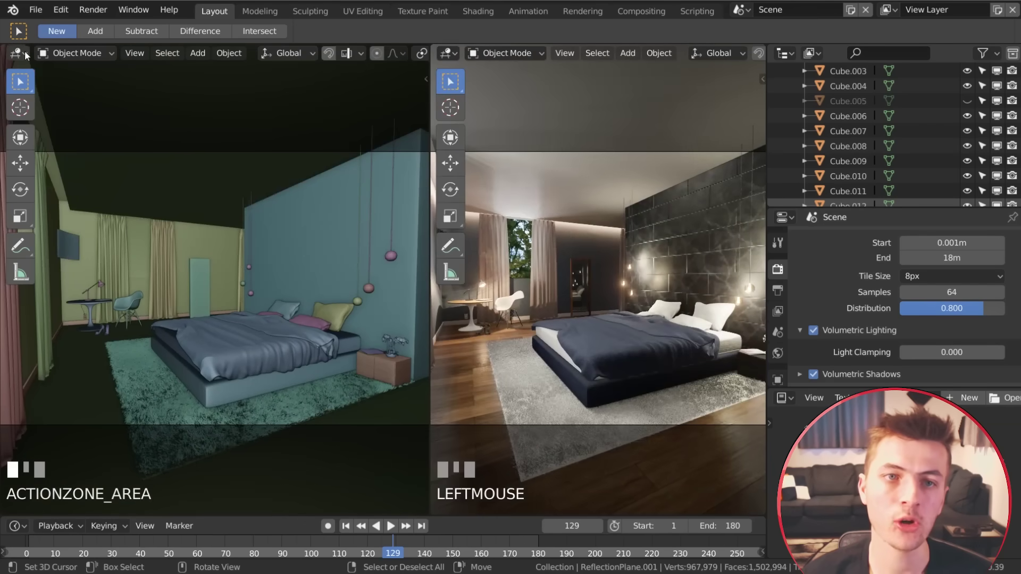
left_click(18, 53)
left_click(51, 157)
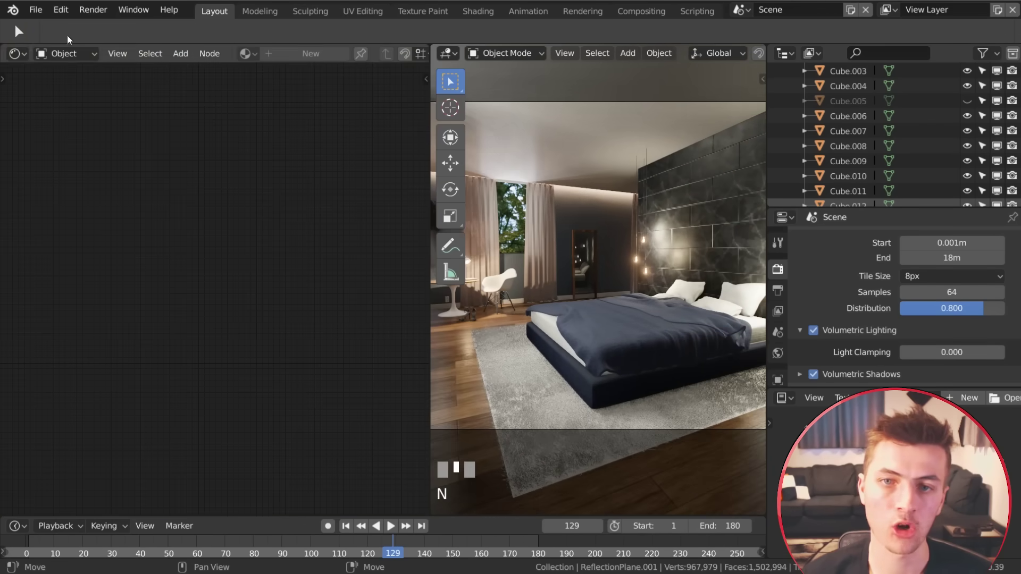
left_click(65, 53)
left_click(65, 87)
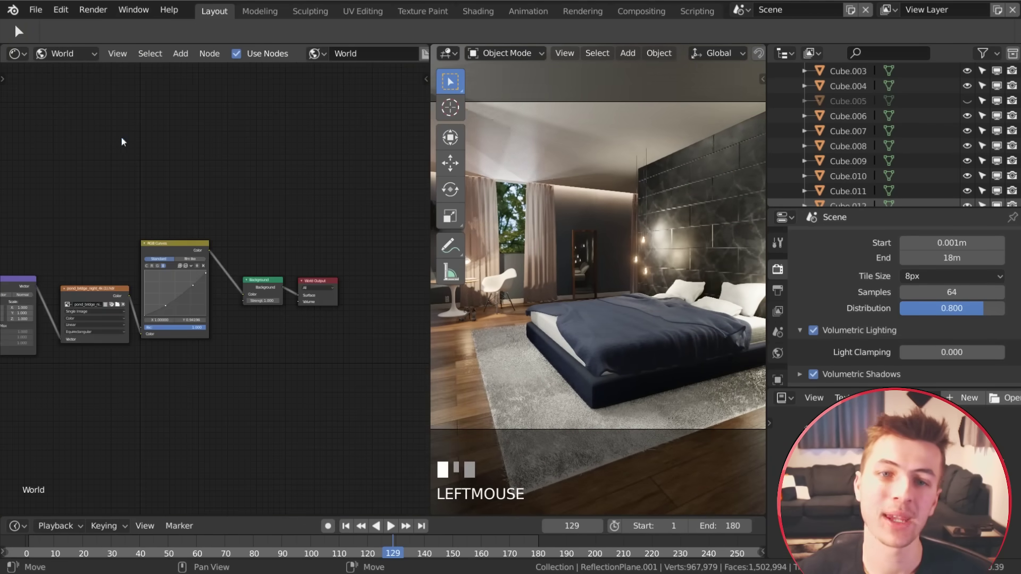
scroll(222, 211, "up", 3)
scroll(221, 211, "up", 3)
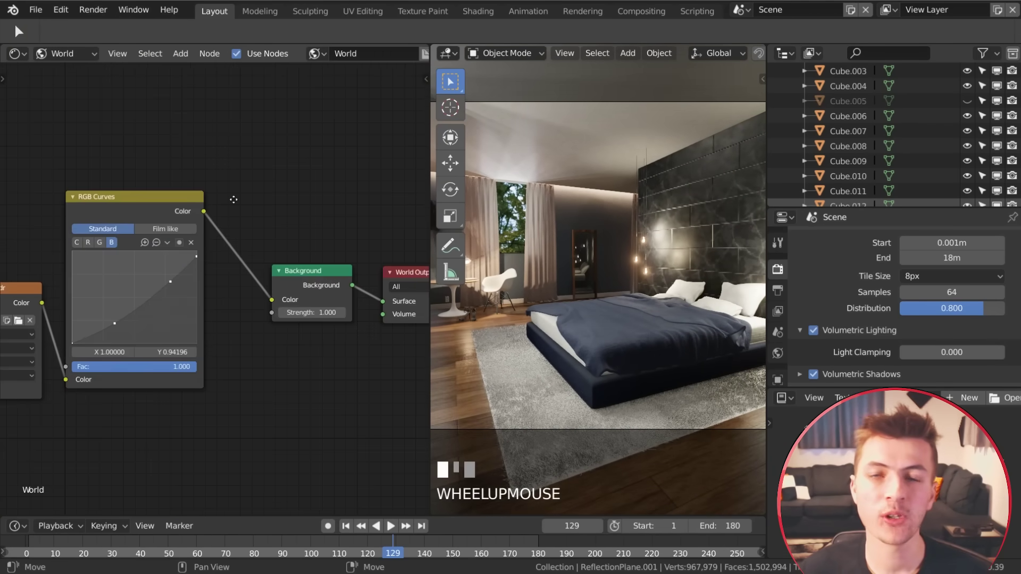
Add a Principled Volume node below the Background node and connect it to the World Output's Volume input.
middle_click_drag(281, 420, 193, 375)
key("shift+a")
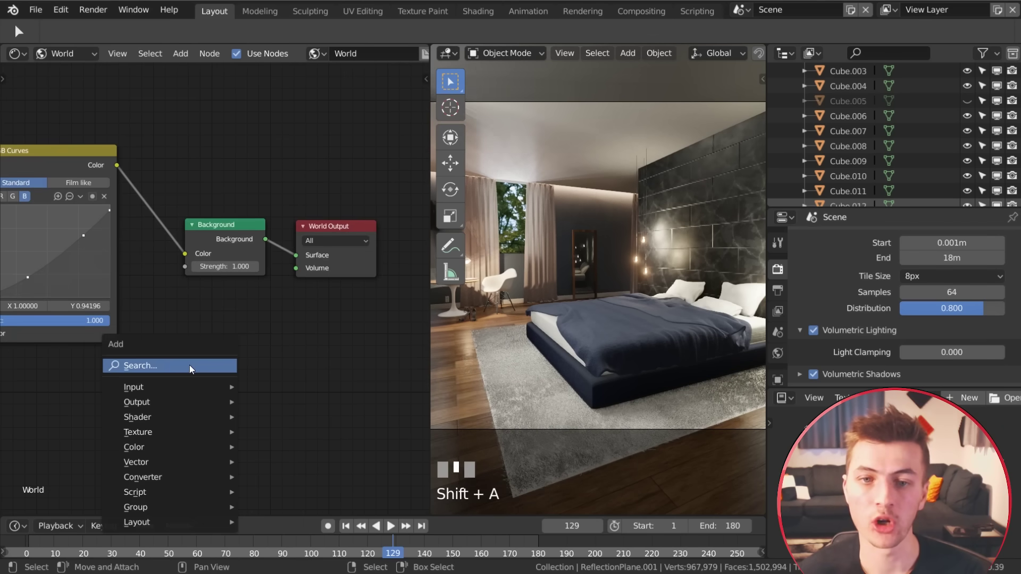
mouse_move(156, 436)
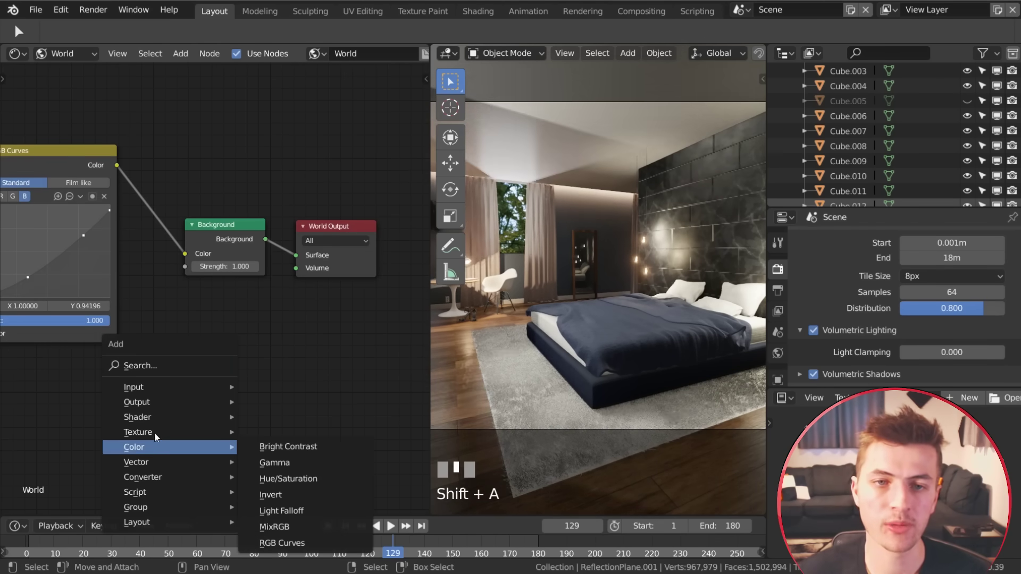
mouse_move(160, 416)
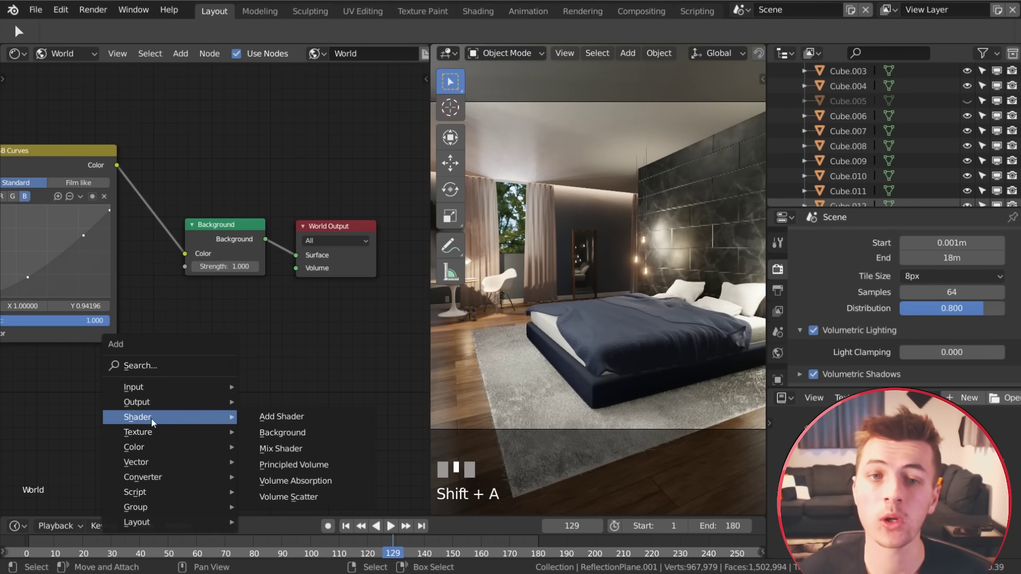
left_click(305, 468)
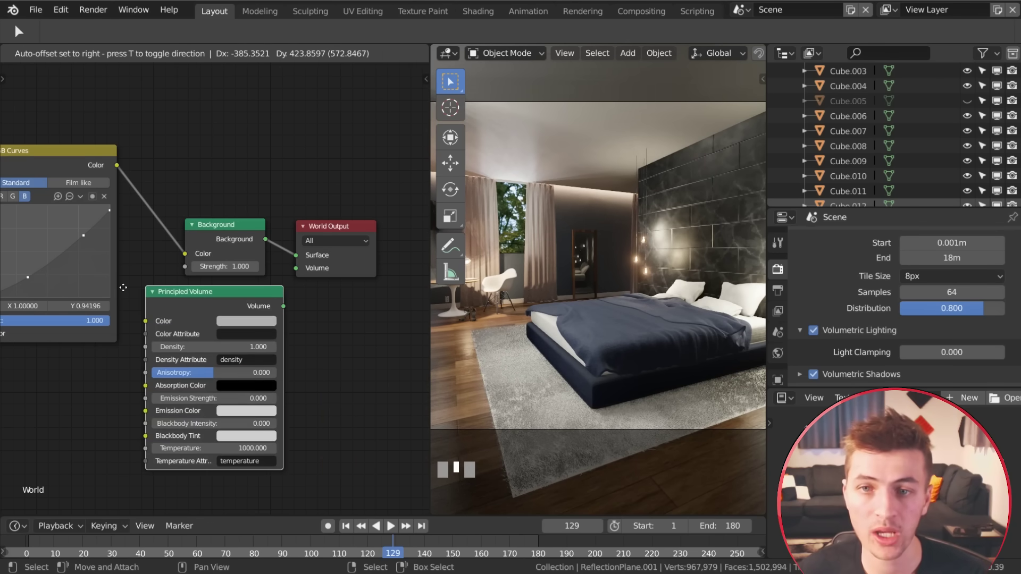
left_click(109, 297)
left_click_drag(270, 317, 296, 268)
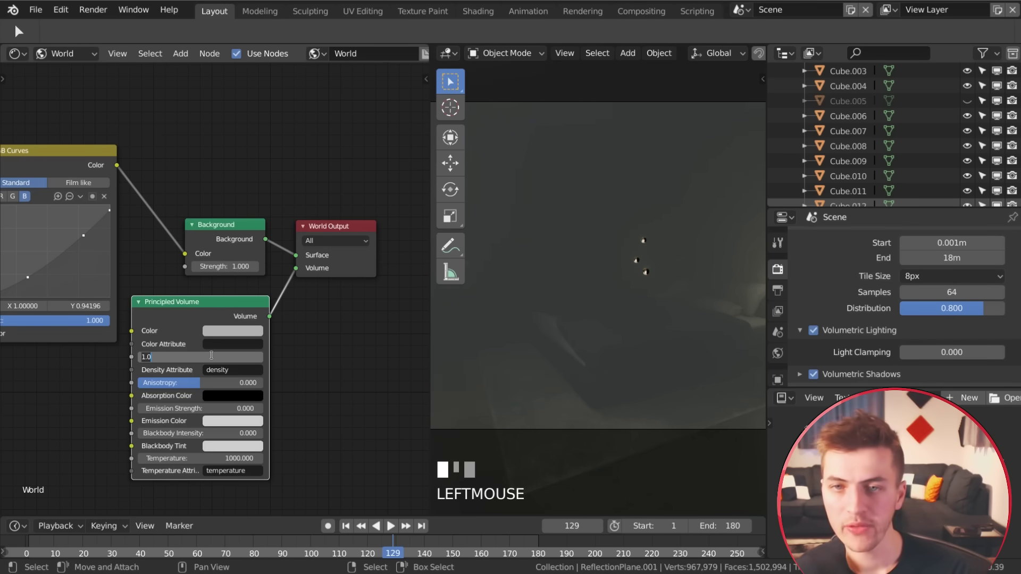
Set the Principled Volume's density to 0.1, anisotropy to -0.5 and blackbody intensity to 1.
type("0.1")
key("Return")
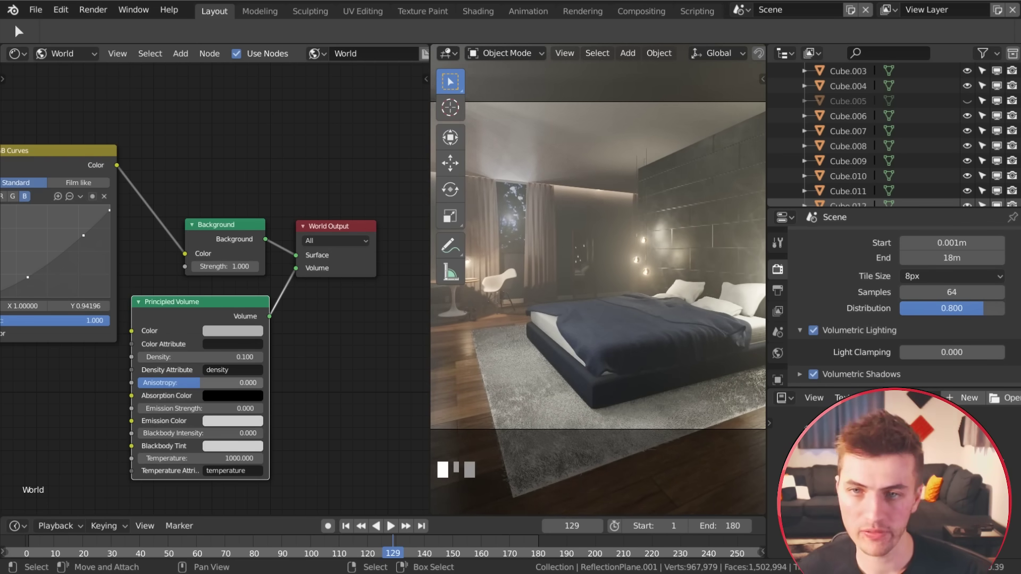
left_click_drag(212, 383, 139, 383)
key("Escape")
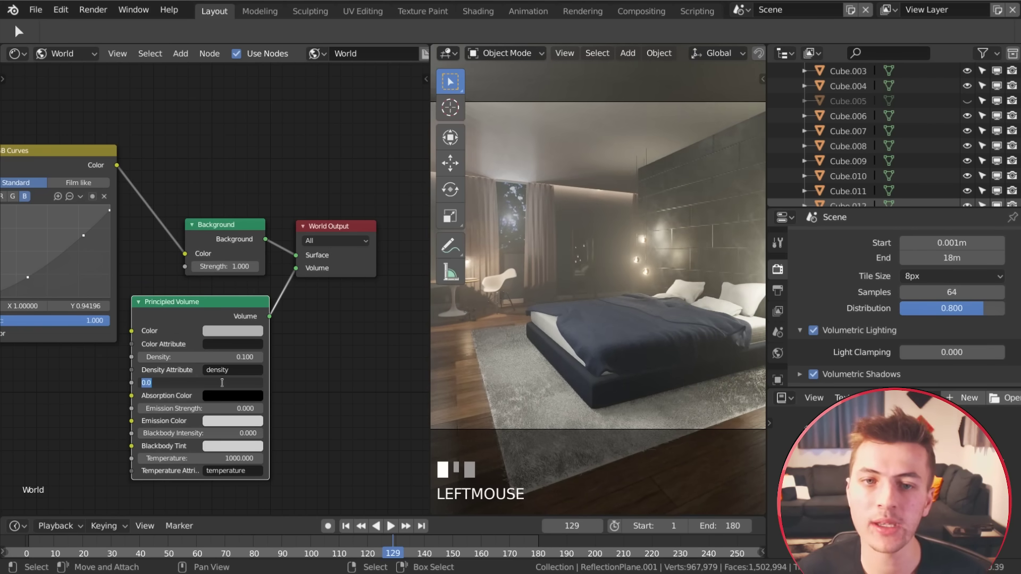
type(".5")
key("Return")
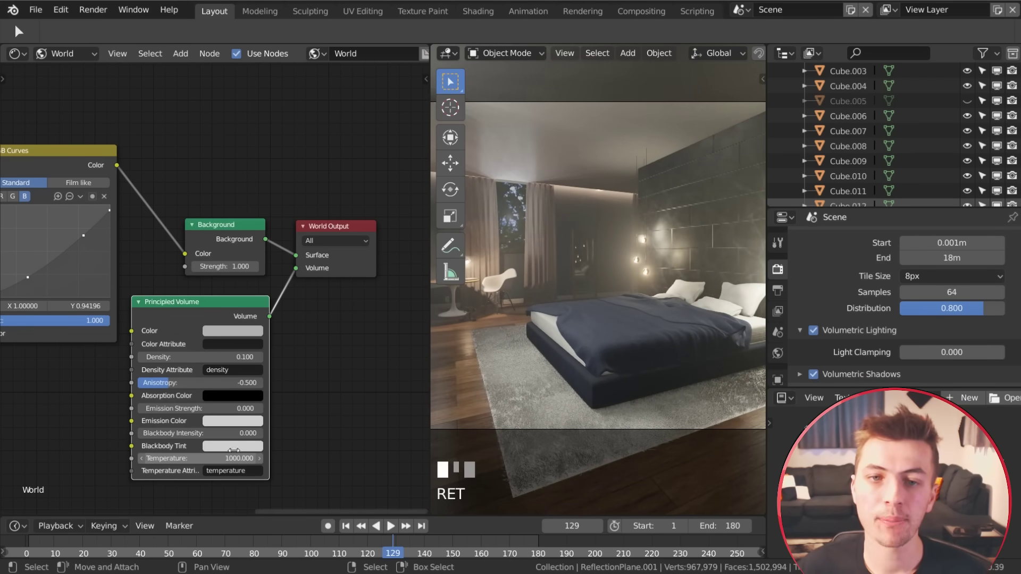
left_click_drag(197, 433, 325, 433)
Change the Principled Volume's color to a darker, muted grey-blue.
left_click(240, 332)
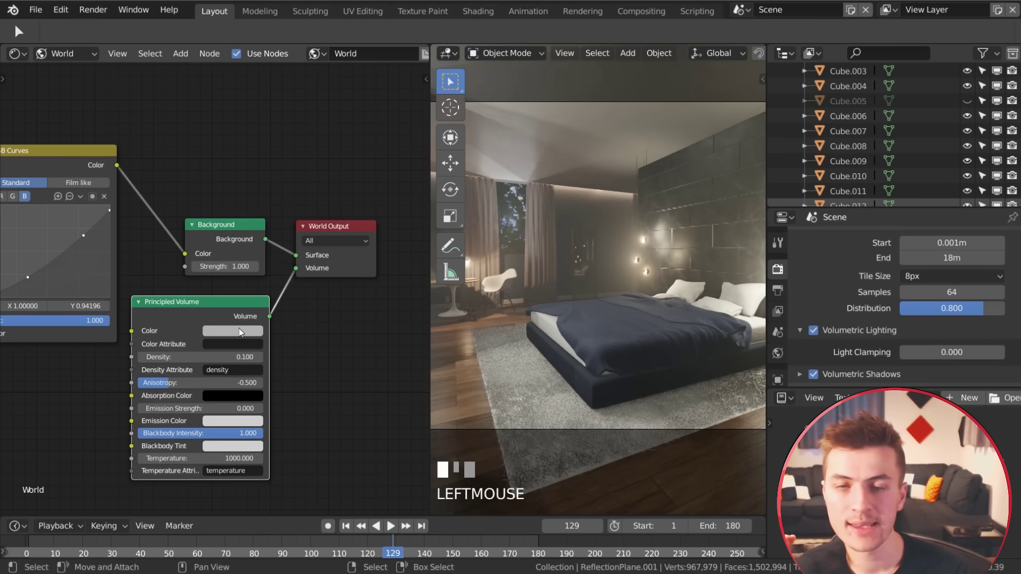
left_click(303, 192)
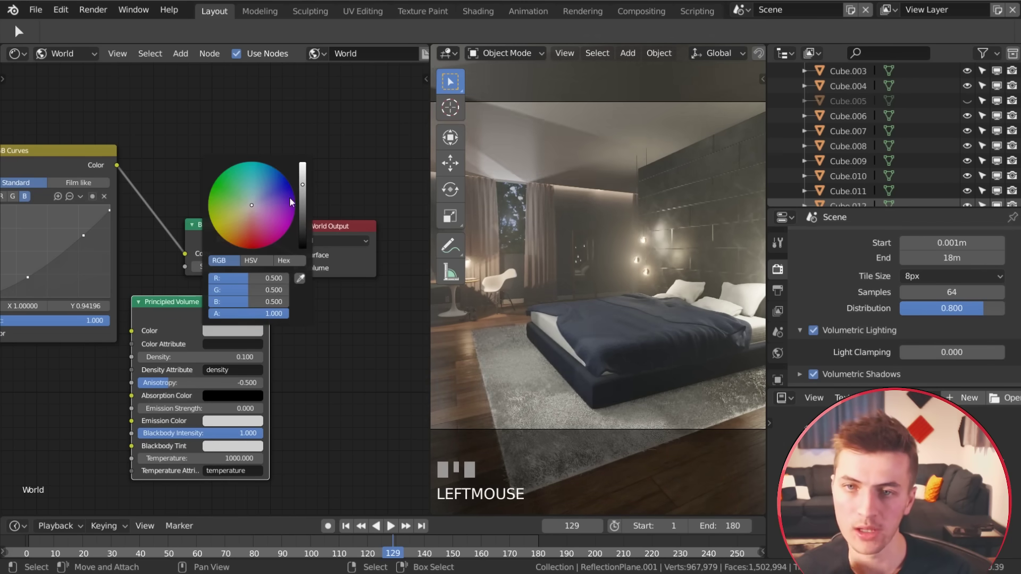
left_click(254, 199)
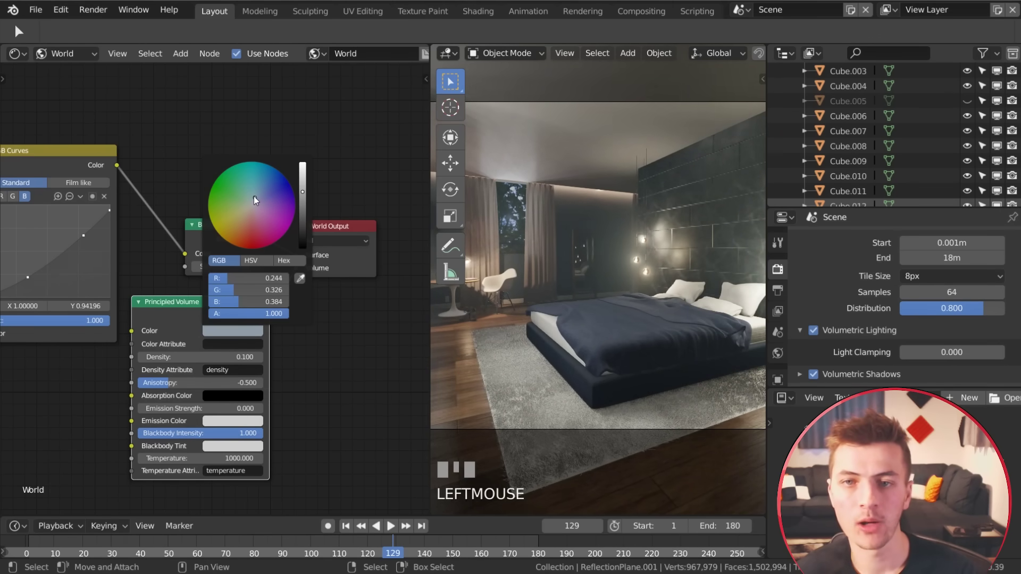
left_click(257, 198)
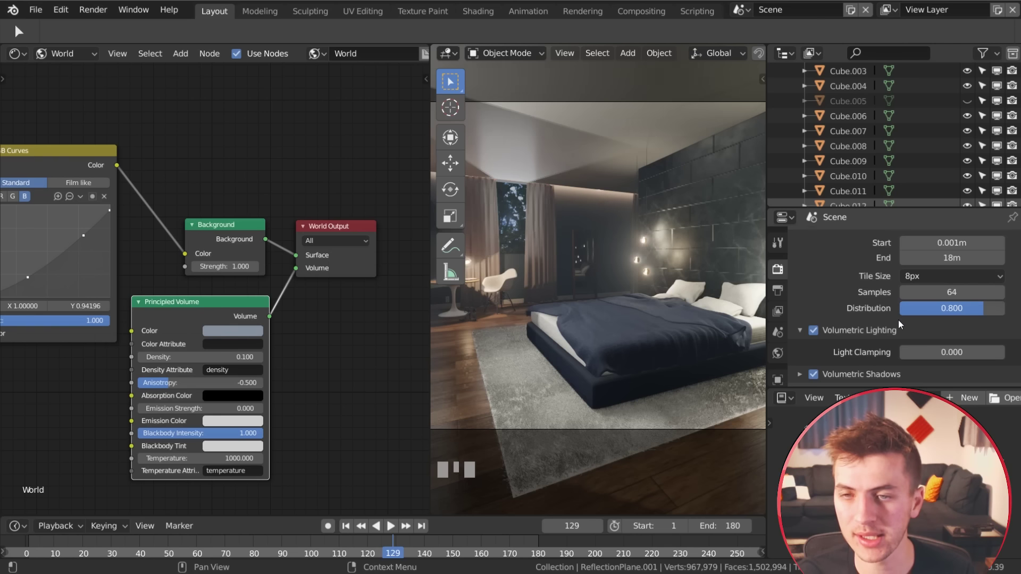
Try a volumetric end distance of 15 m in the Eevee render settings and settle on 17 m.
scroll(940, 330, "up", 1)
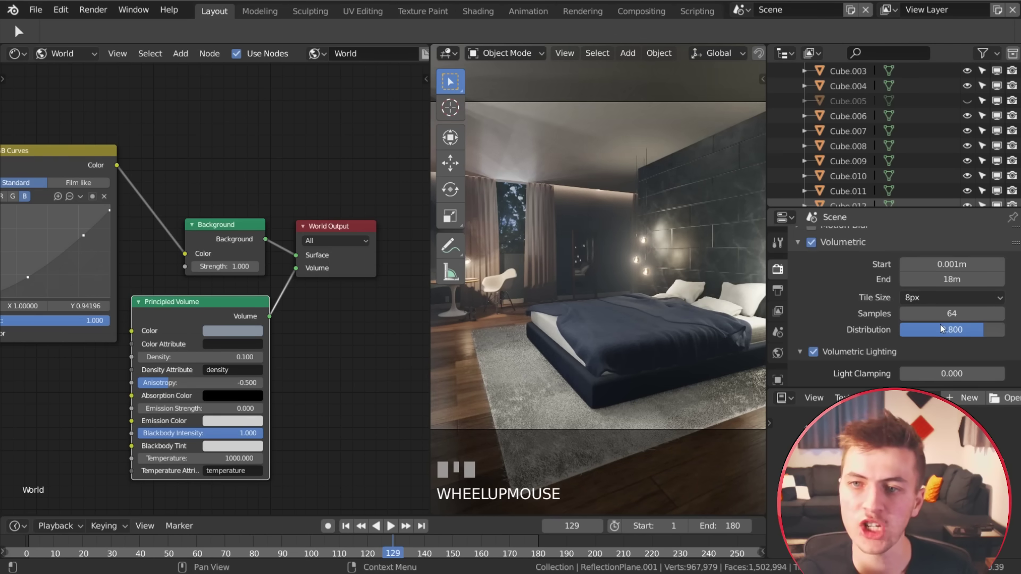
scroll(942, 328, "up", 1)
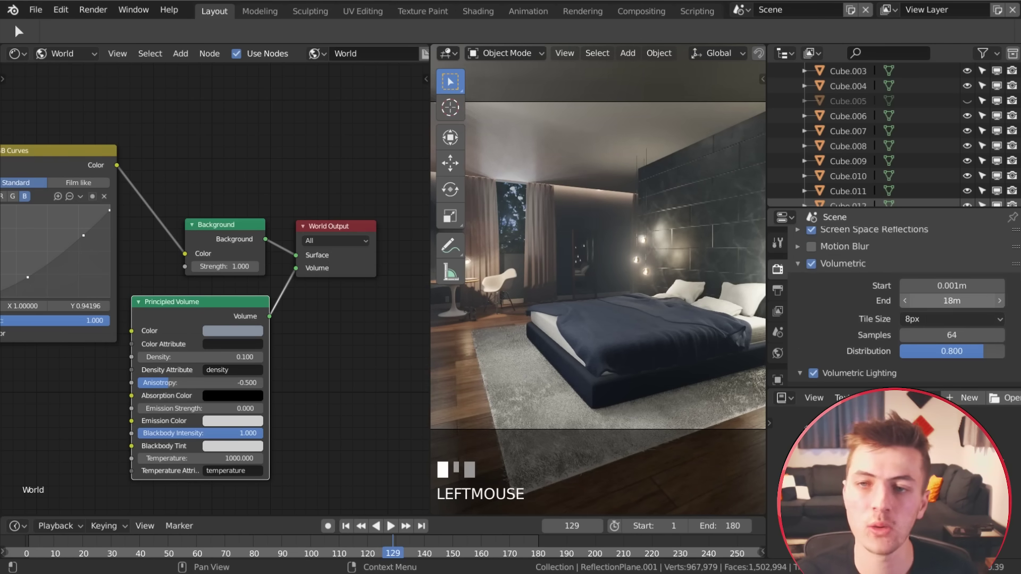
mouse_move(952, 301)
left_mouse_down()
mouse_move(984, 300)
mouse_move(951, 300)
left_mouse_up()
type("15")
key("KP_Enter")
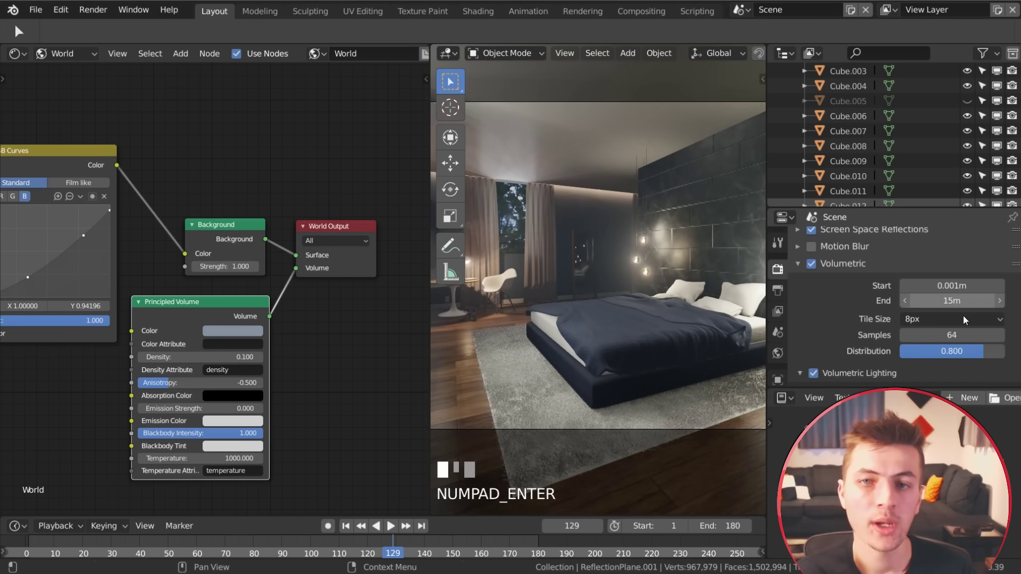
left_click(956, 301)
type("17")
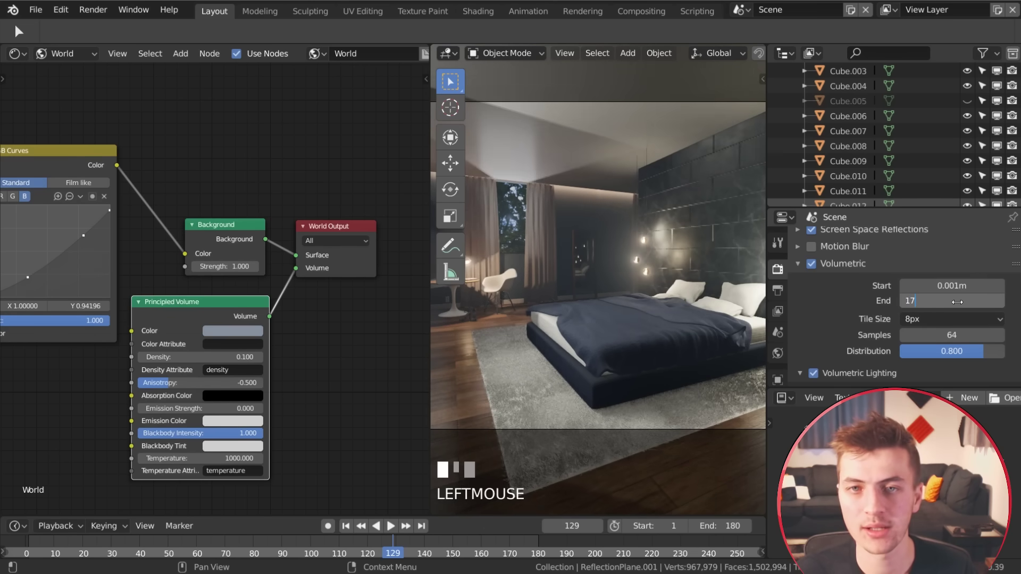
key("KP_Enter")
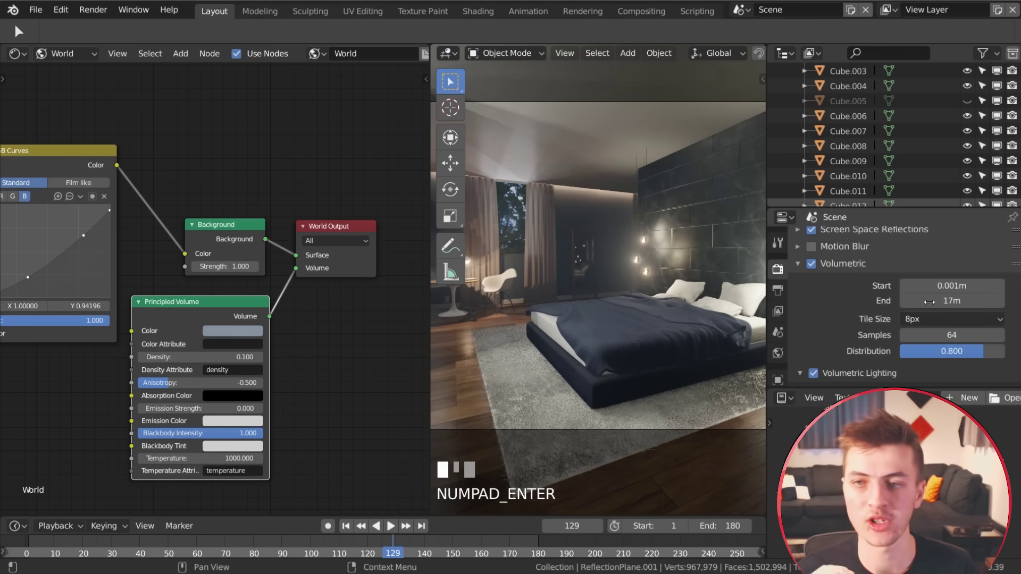
Compare several contrast looks in the scene's color management, choose one, and slightly adjust the exposure.
scroll(847, 322, "down", 2)
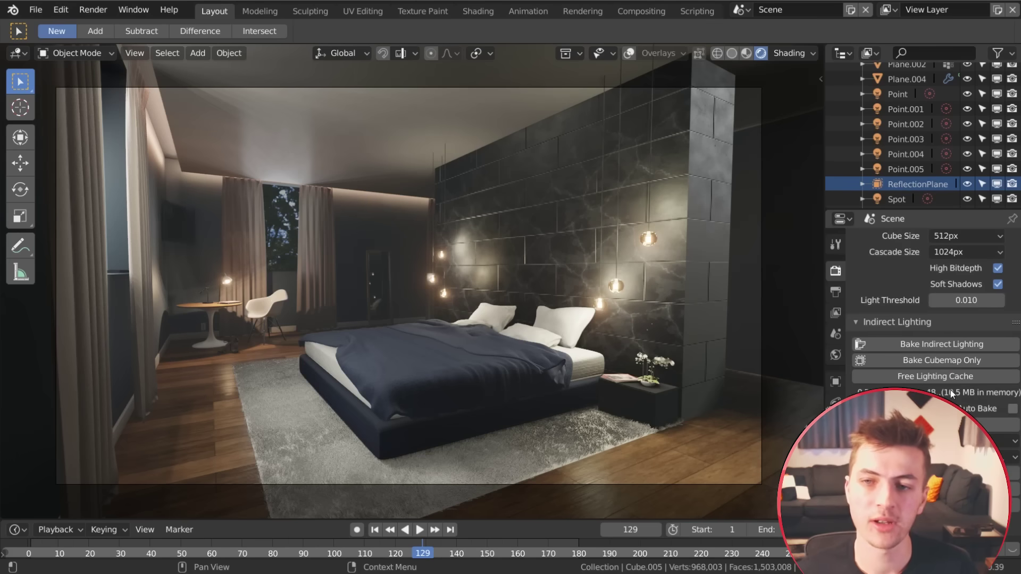
scroll(936, 319, "down", 5)
scroll(936, 308, "down", 2)
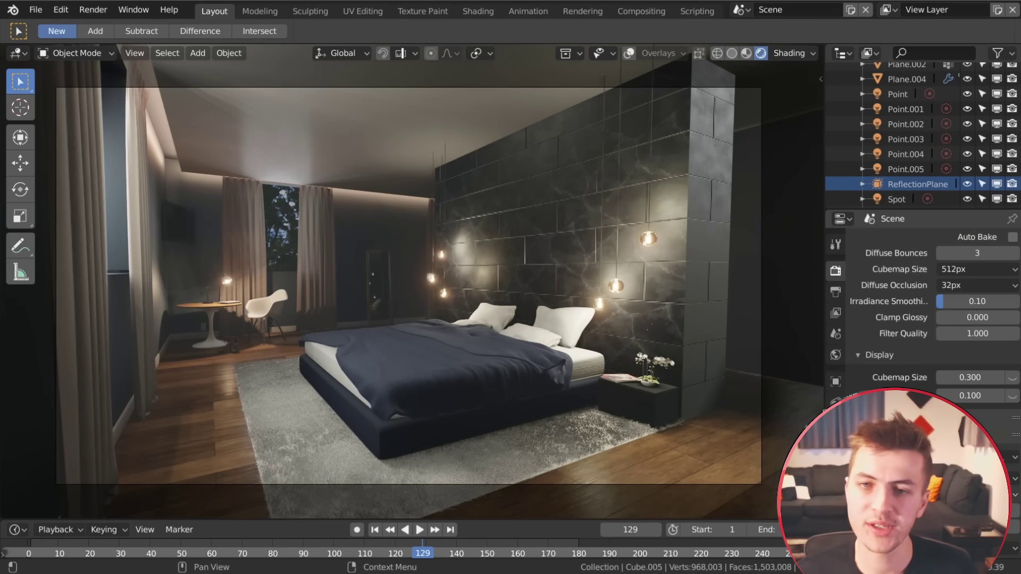
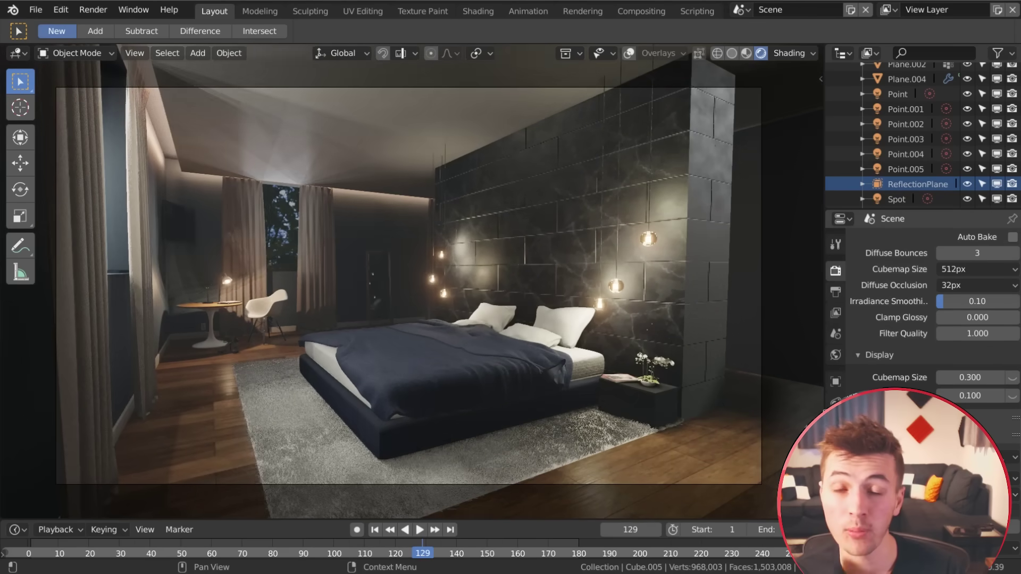
left_click(977, 495)
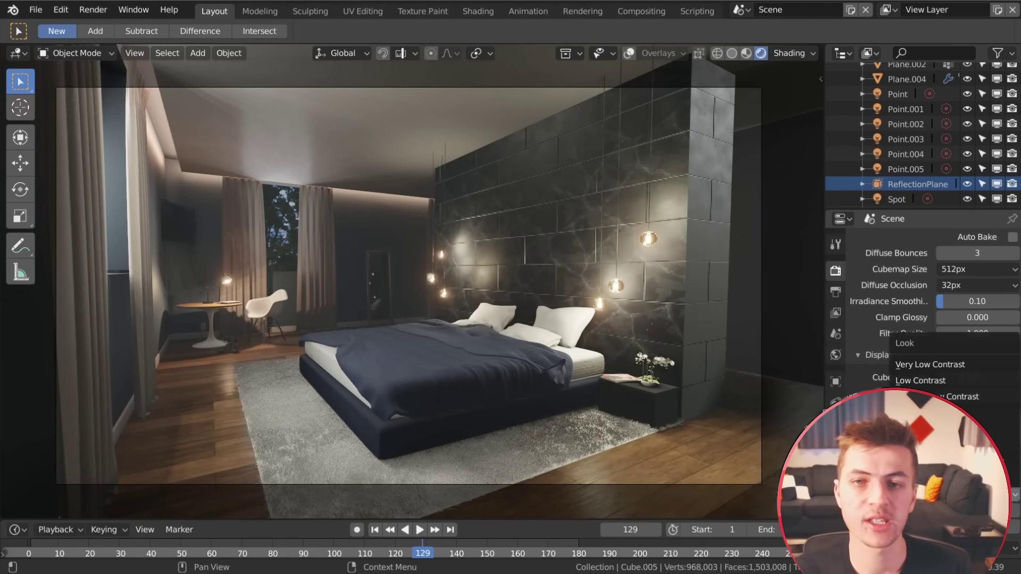
left_click(952, 413)
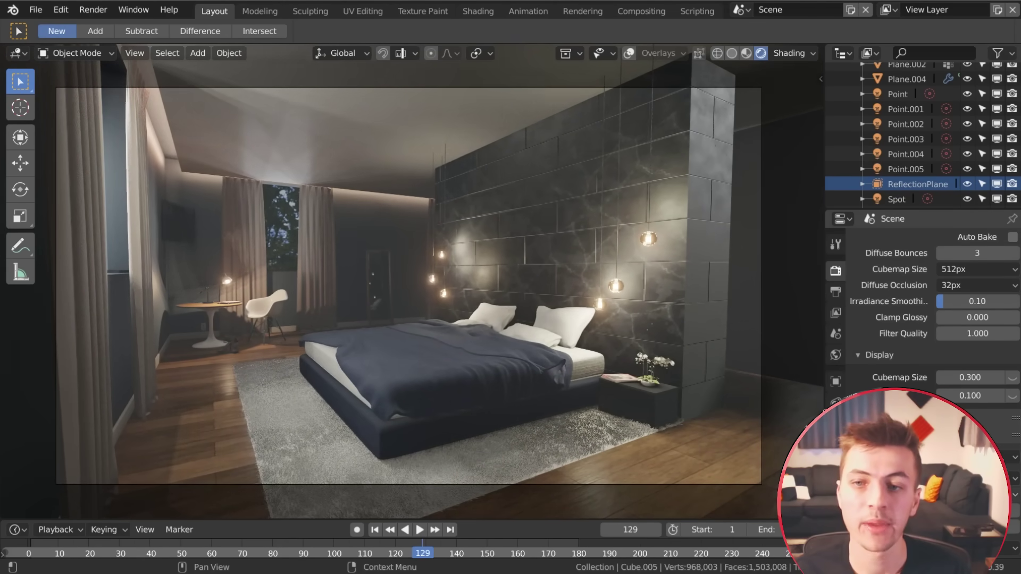
left_click(977, 495)
left_click(999, 429)
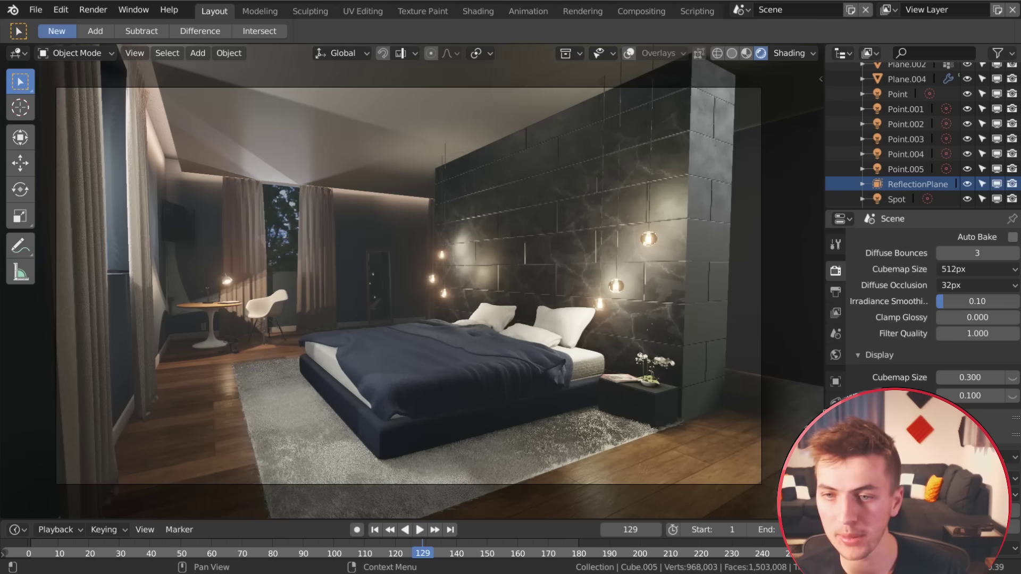
left_click(978, 495)
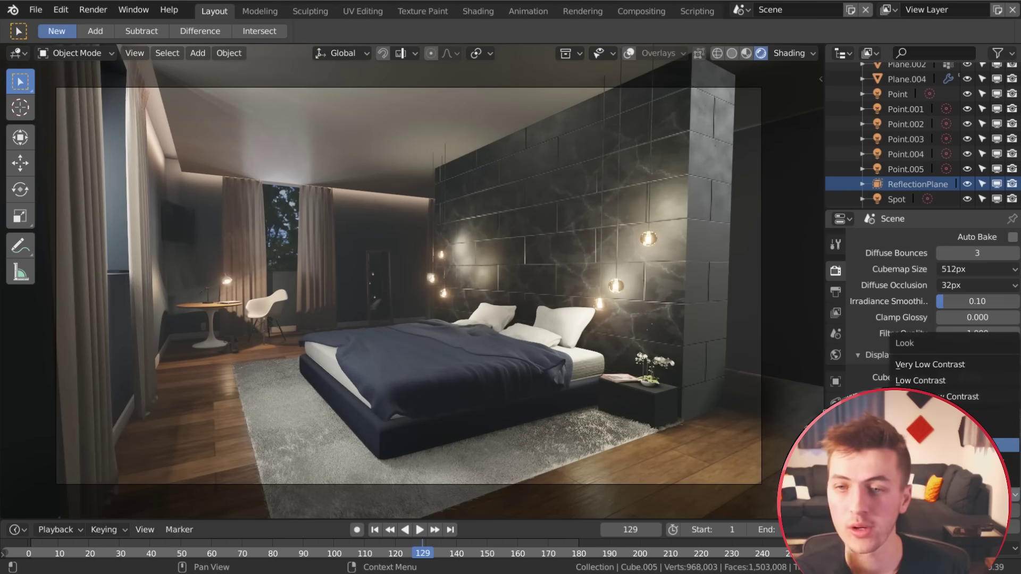
left_click(977, 446)
mouse_move(977, 511)
left_mouse_down()
mouse_move(990, 511)
mouse_move(981, 511)
left_mouse_up()
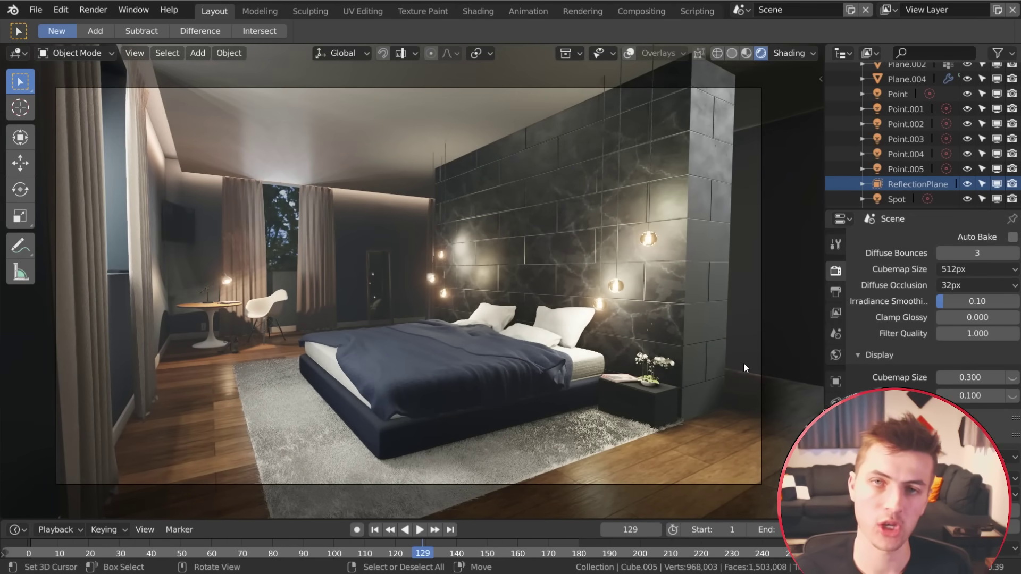
Examine the foggy bedroom up close from another angle and again through the camera.
middle_click_drag(627, 374, 461, 379)
scroll(556, 394, "up", 3)
scroll(556, 393, "up", 2)
scroll(580, 389, "down", 2)
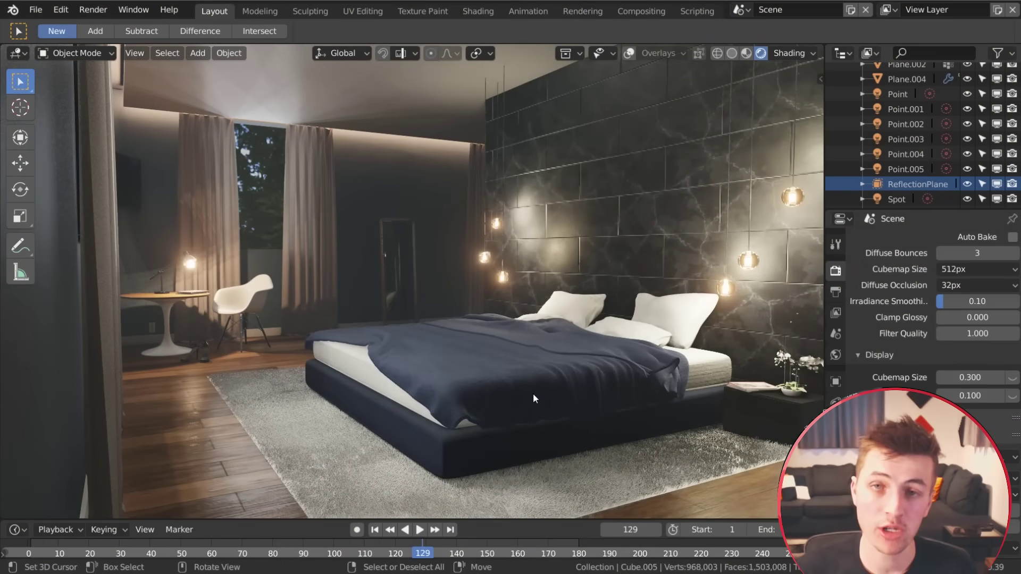
key("KP_0")
middle_click_drag(607, 444, 630, 426, "shift")
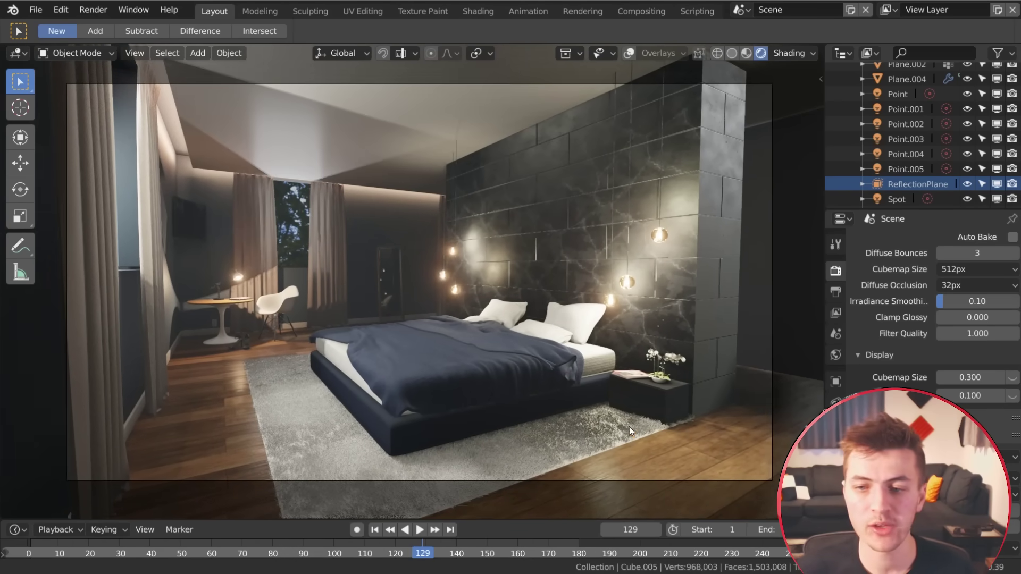
scroll(694, 452, "up", 1)
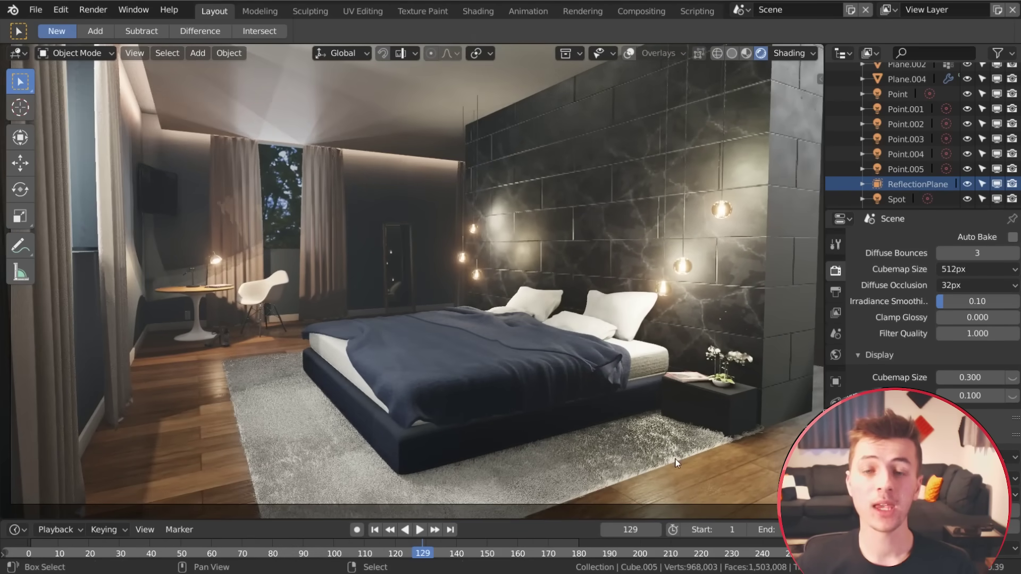